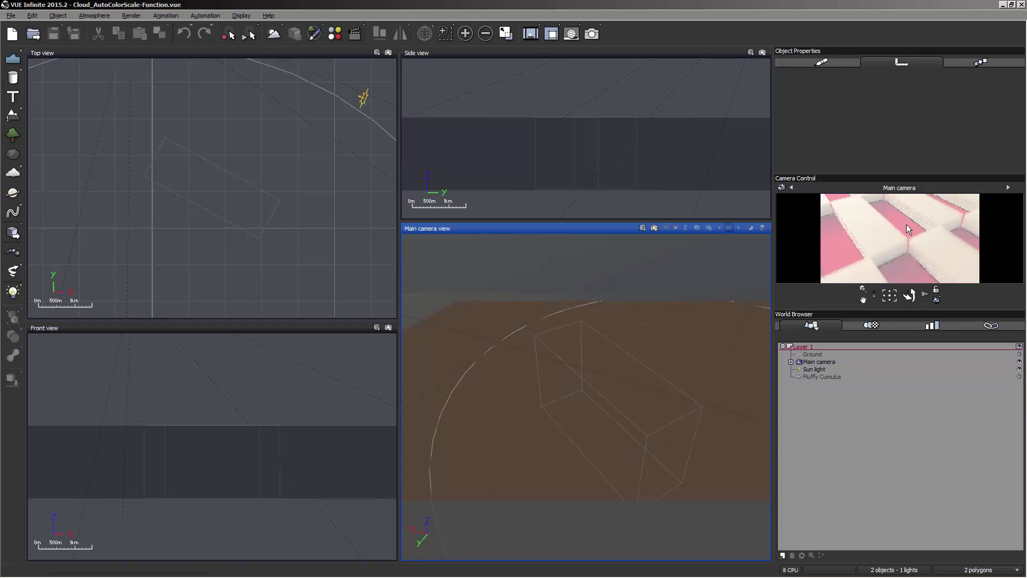
Open the Fluffy Cumulus cloud layer in the Atmosphere Editor and move the editor window clear of the main camera view.
click(827, 377)
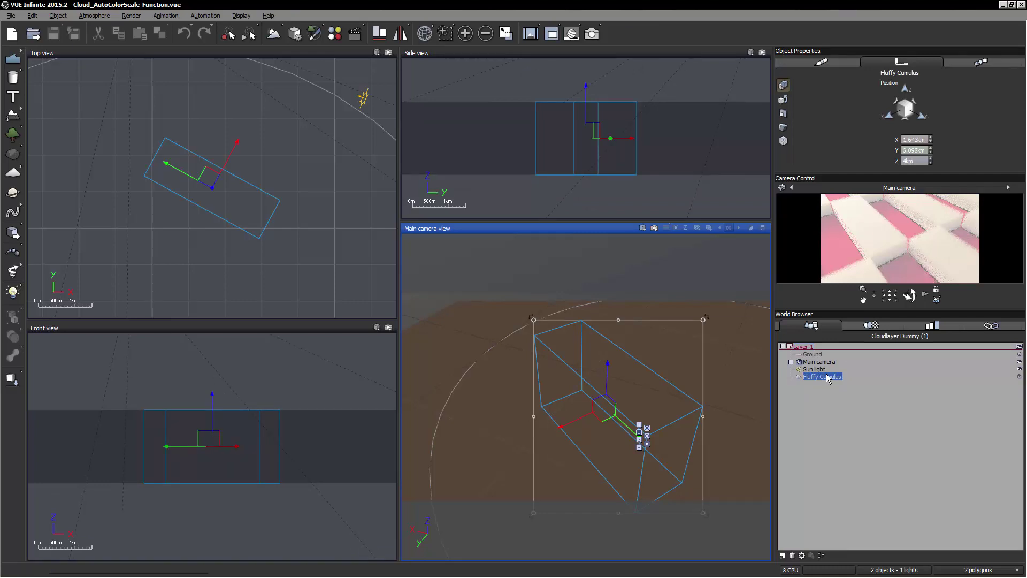
double_click(825, 375)
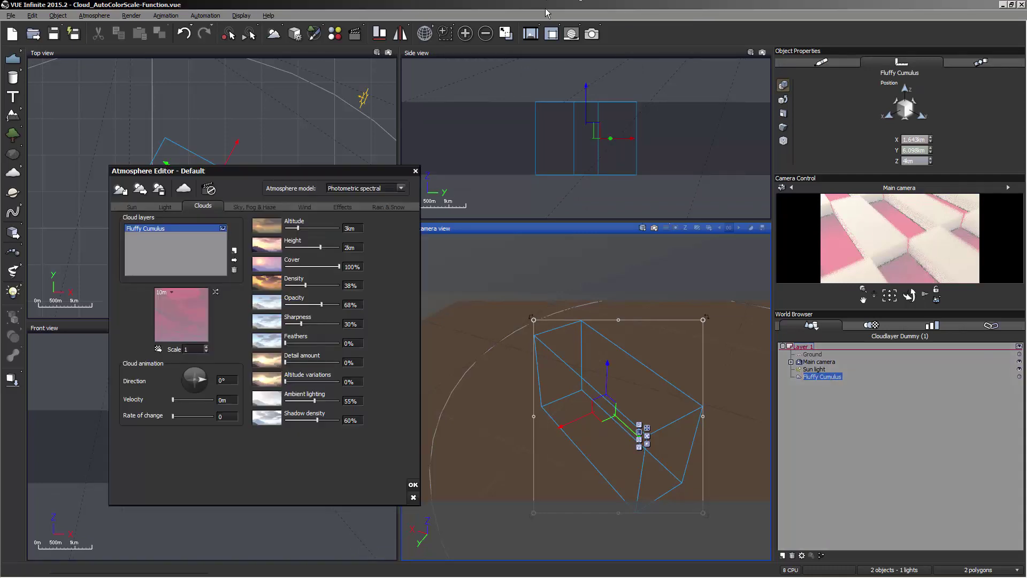
drag(342, 177, 263, 63)
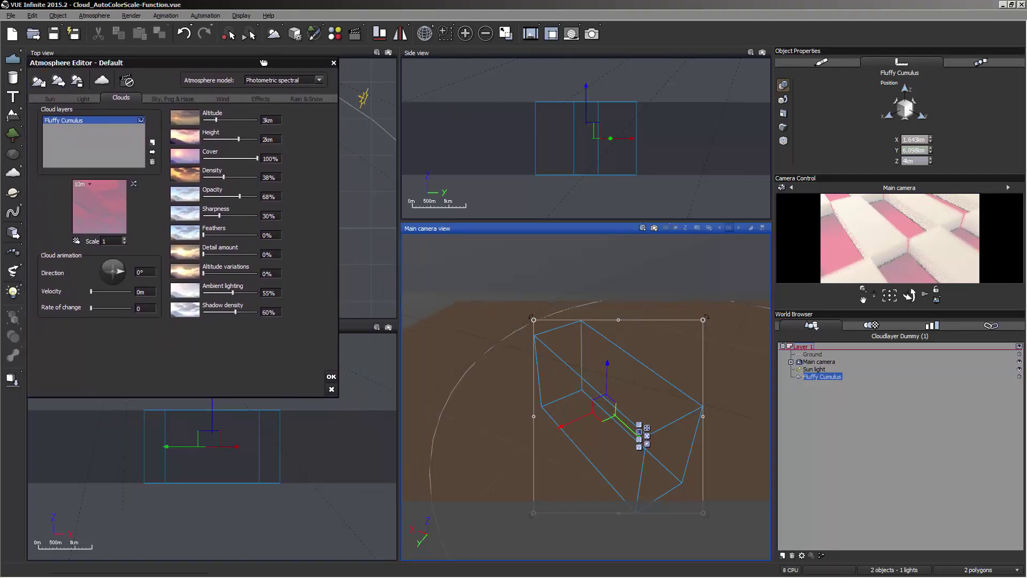
click(92, 17)
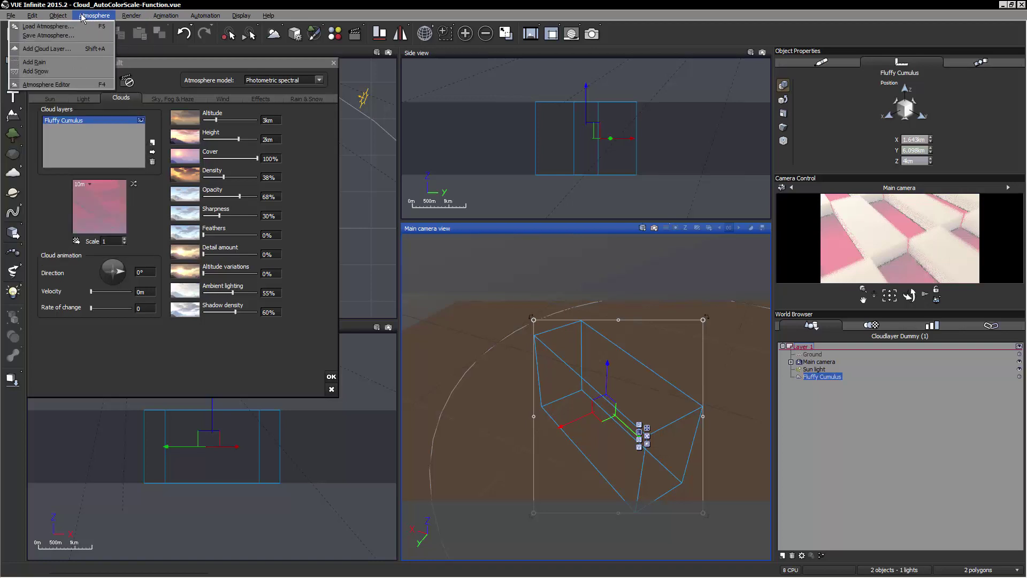
click(153, 5)
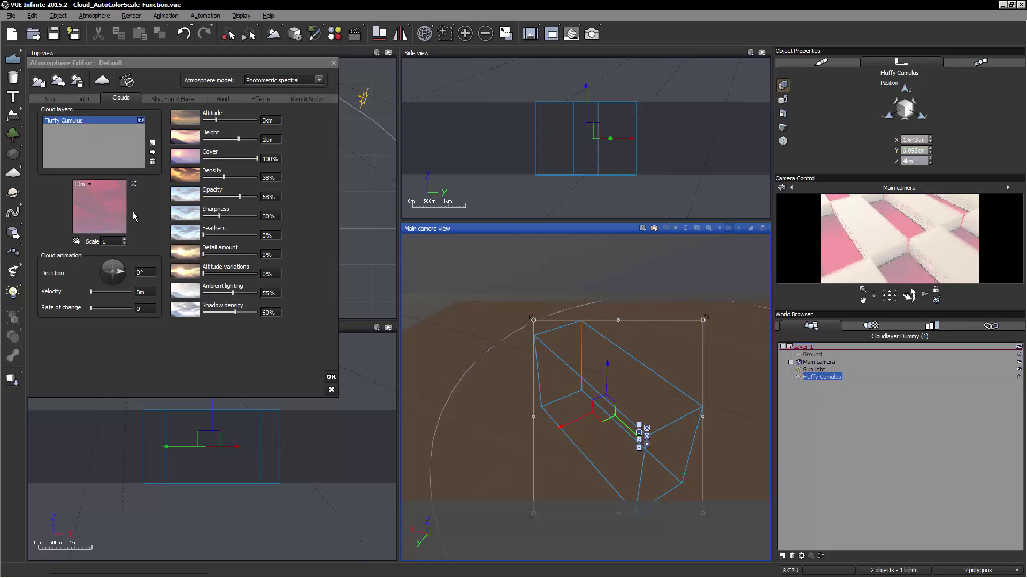
Open the Fluffy Cumulus layer's advanced cloud material for editing and place its window beside the Atmosphere Editor.
right_click(108, 204)
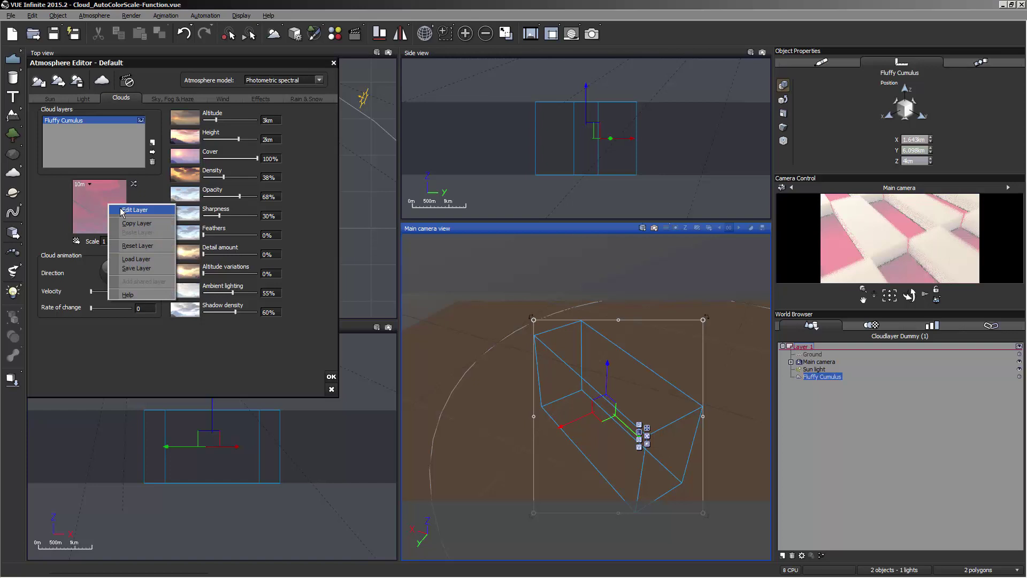
click(134, 209)
drag(224, 34, 519, 63)
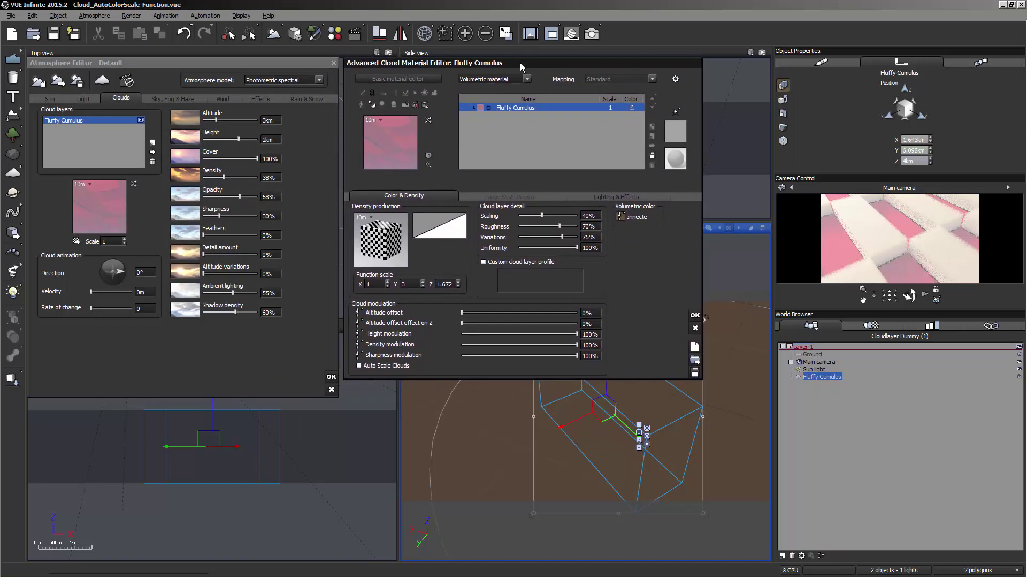
Open the density production function, line up the Rectangular and Density nodes after the Position input, and accept the function.
right_click(380, 235)
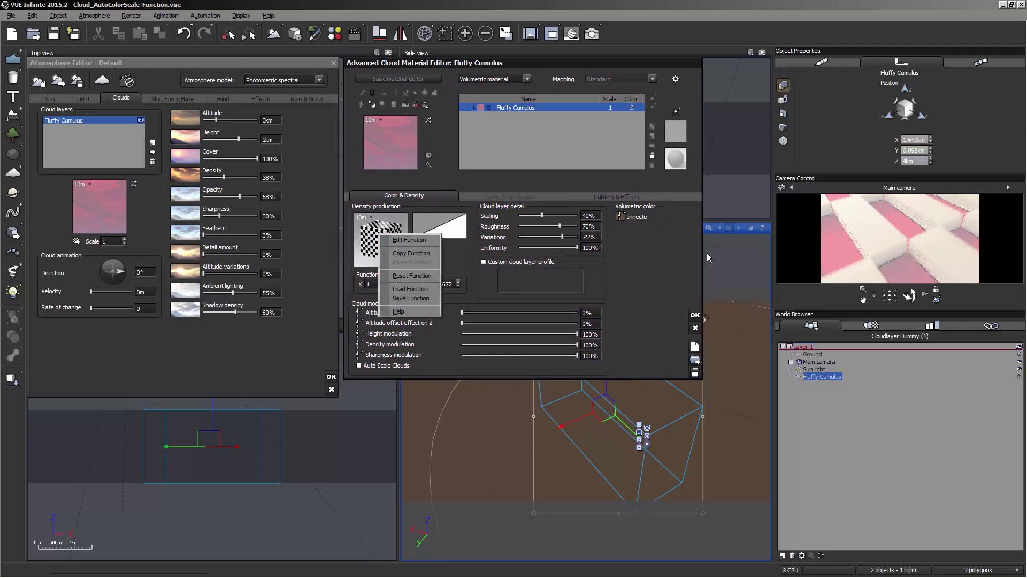
click(678, 253)
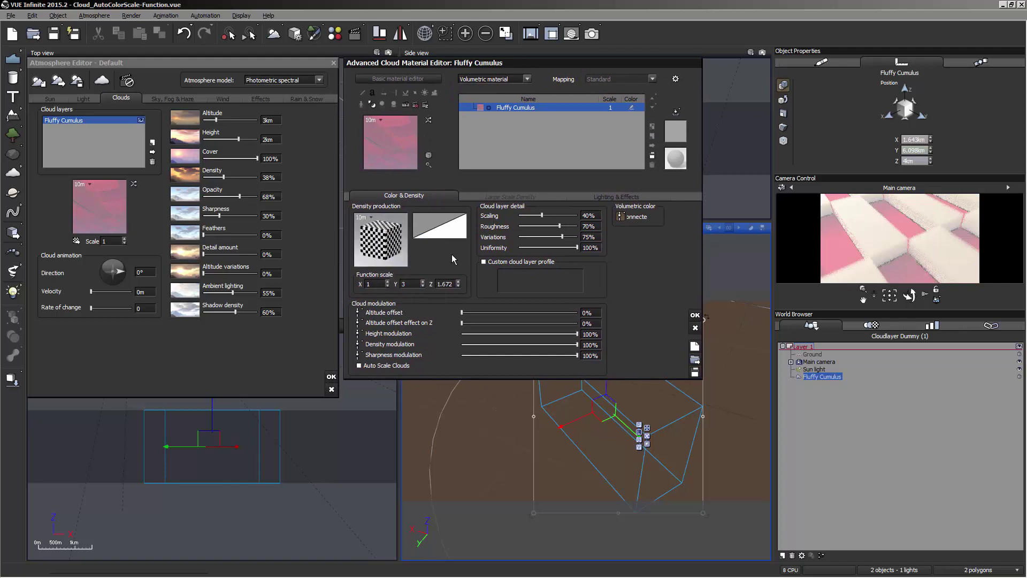
right_click(385, 239)
click(388, 240)
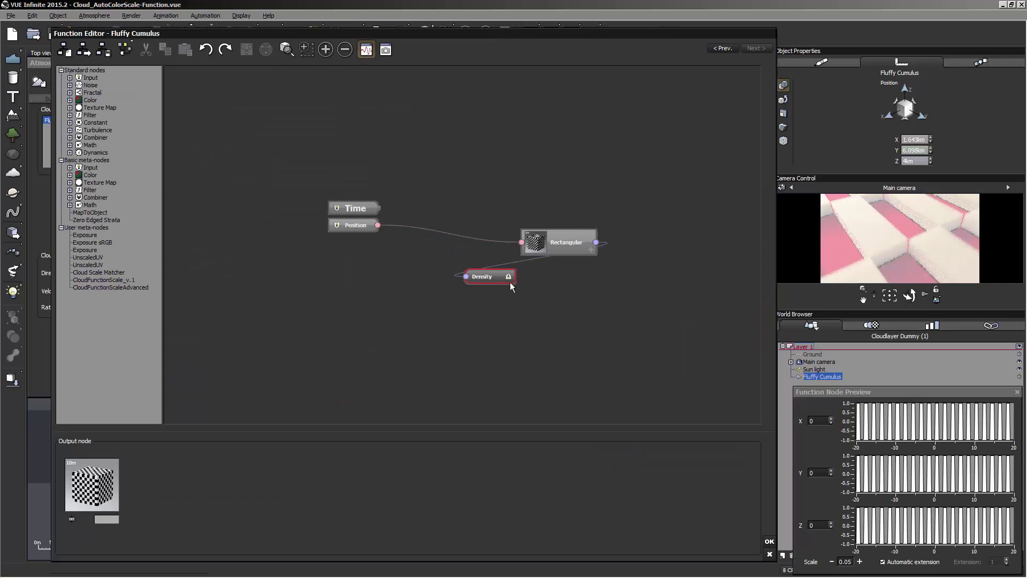
drag(493, 281, 635, 252)
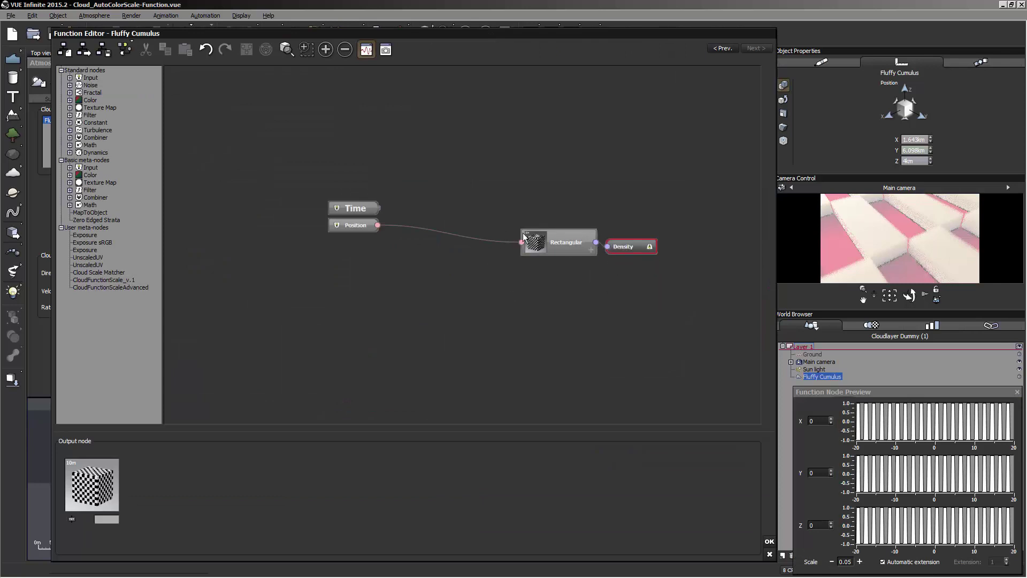
drag(569, 246, 520, 249)
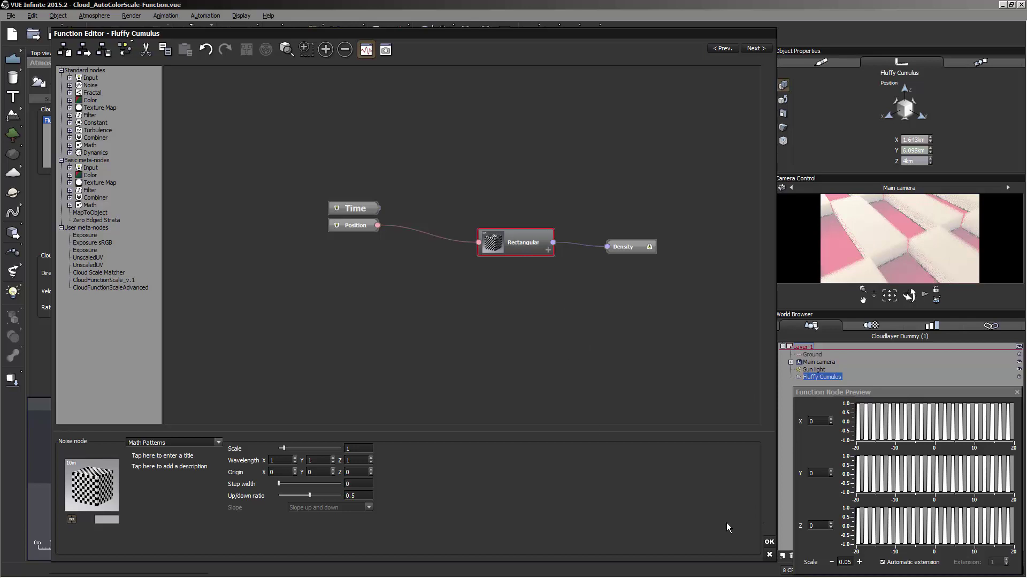
click(769, 541)
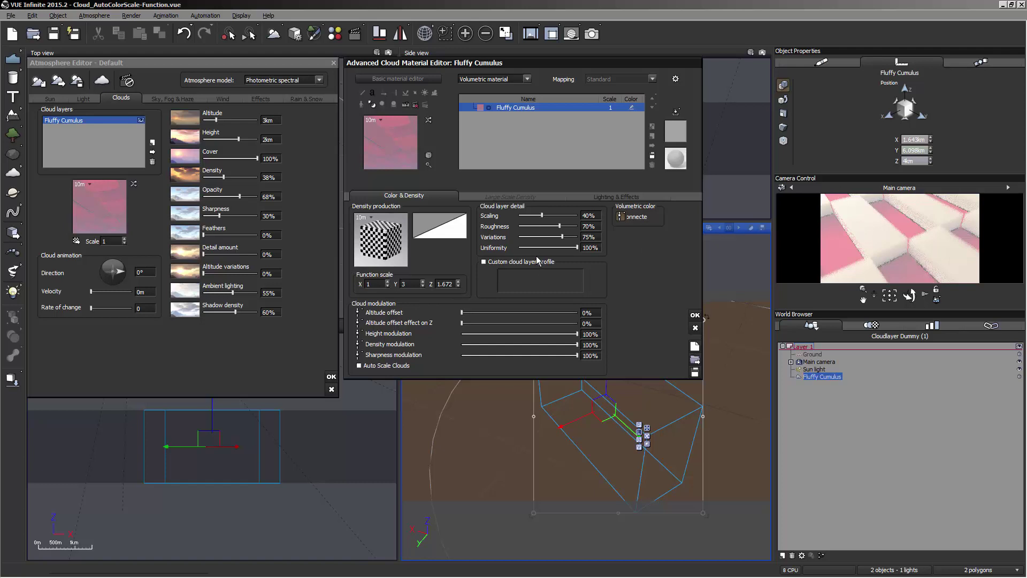
Check the cloud material's lighting and effects settings, enable Force ambient color, and disable it again before returning to the density settings.
click(610, 196)
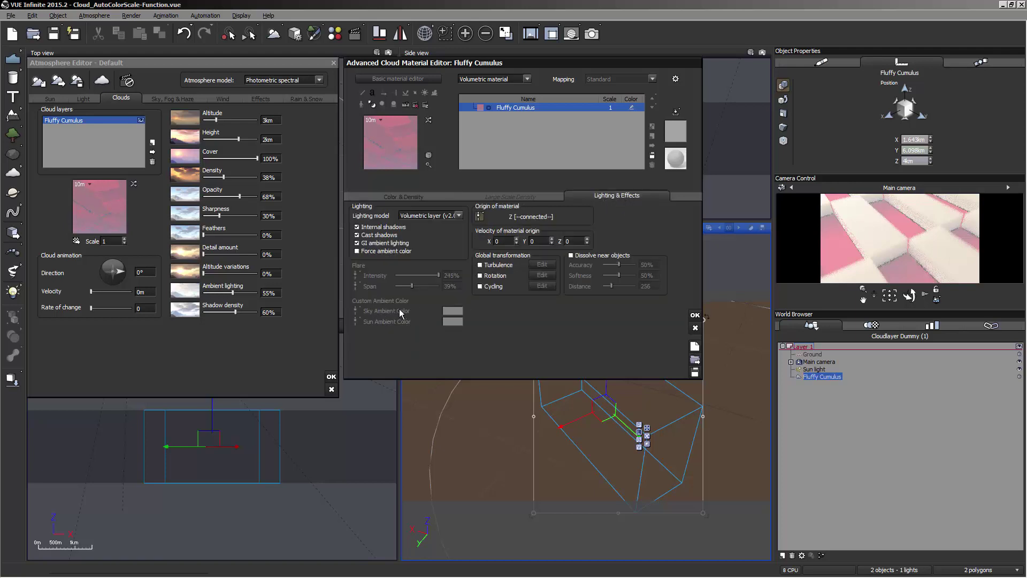
click(389, 250)
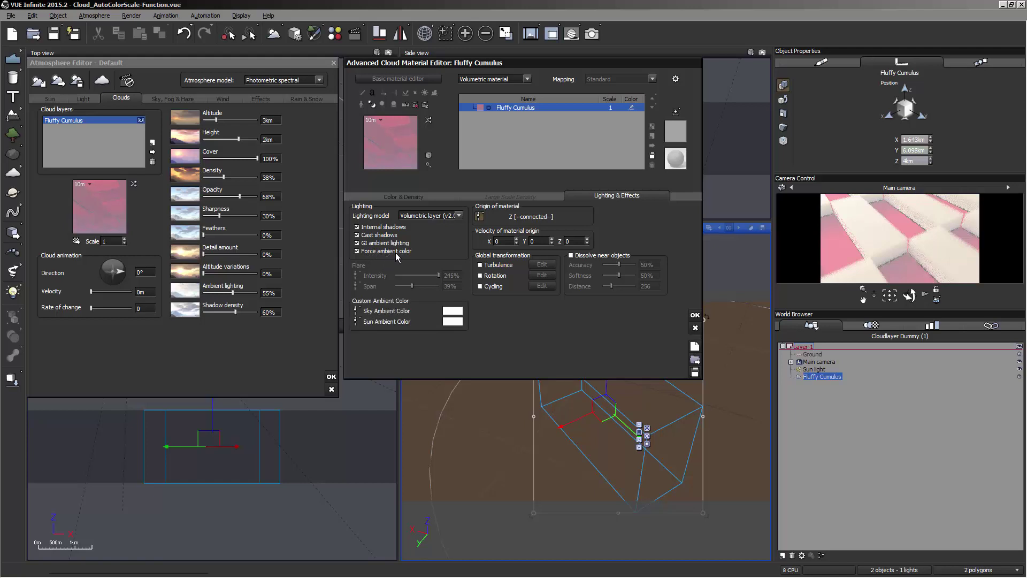
click(394, 251)
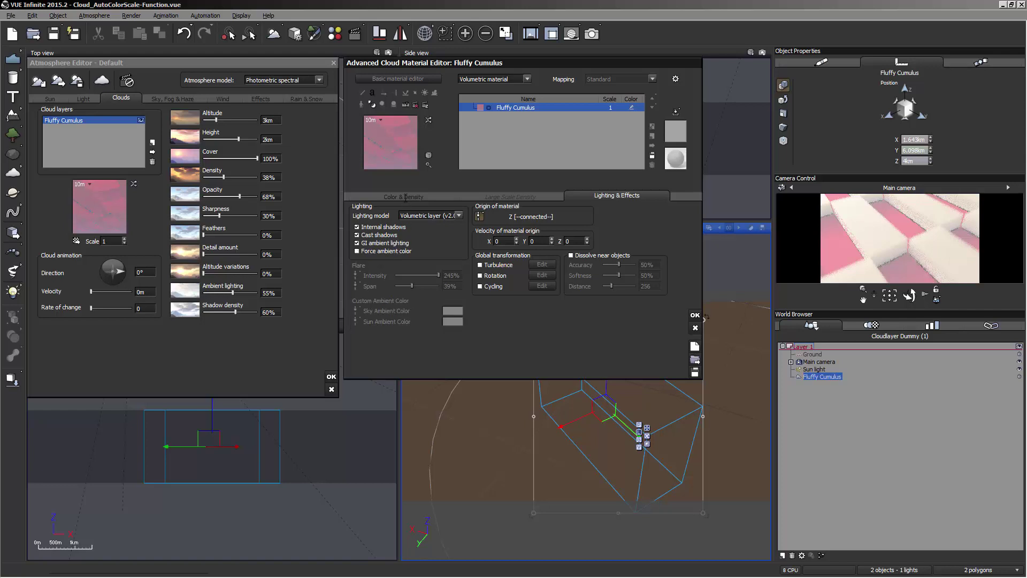
click(405, 197)
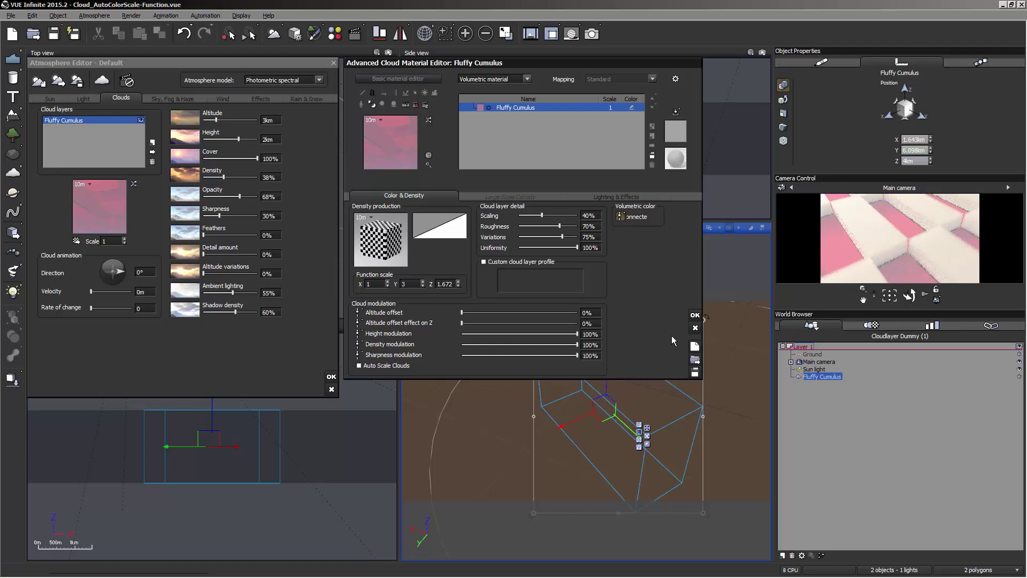
Accept the cloud material and atmosphere settings, and raise the Fluffy Cumulus layer to a Z position of about 6.12 km.
click(695, 315)
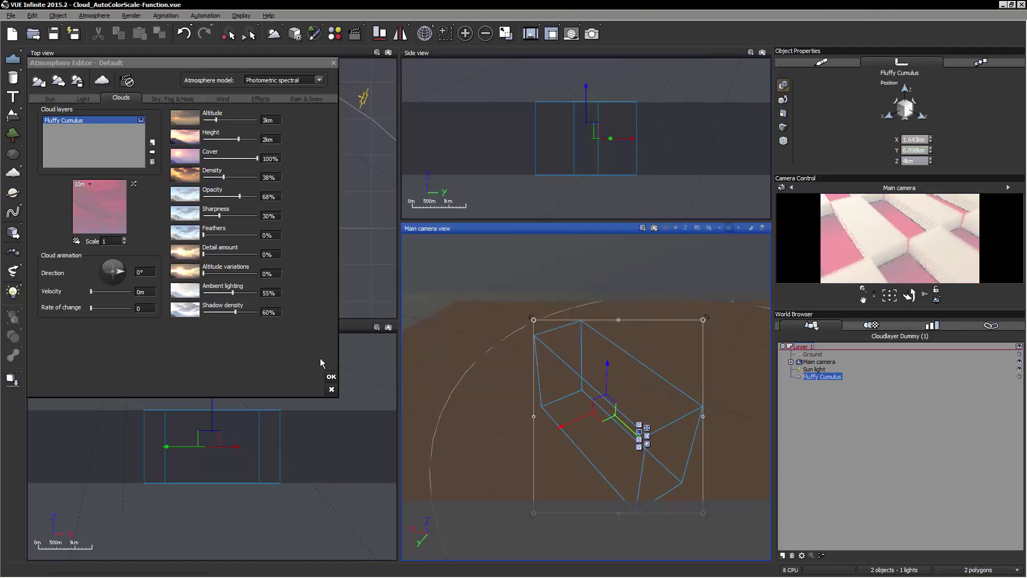
click(331, 376)
drag(607, 375, 650, 327)
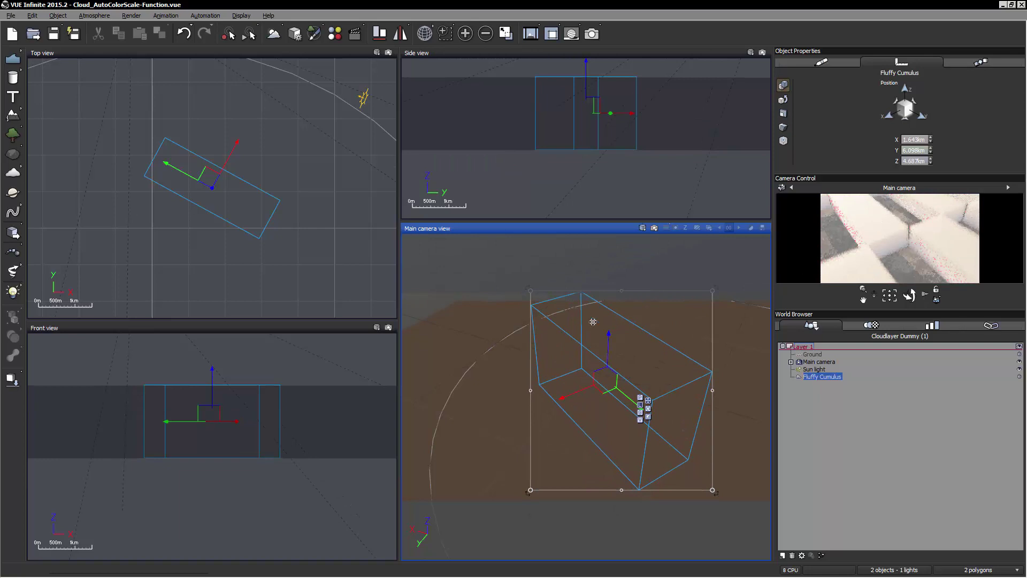
drag(610, 336, 618, 303)
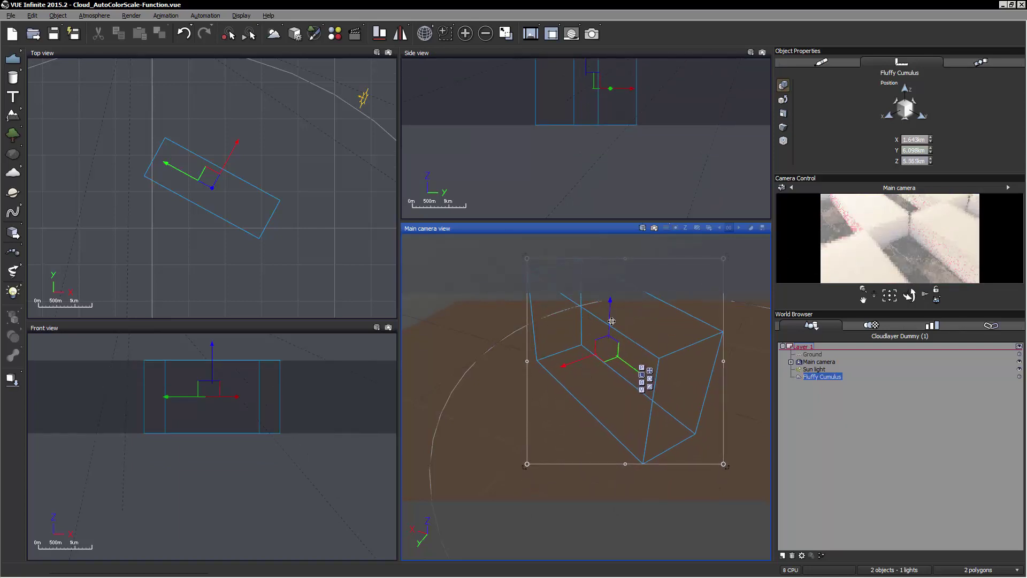
drag(612, 315, 613, 281)
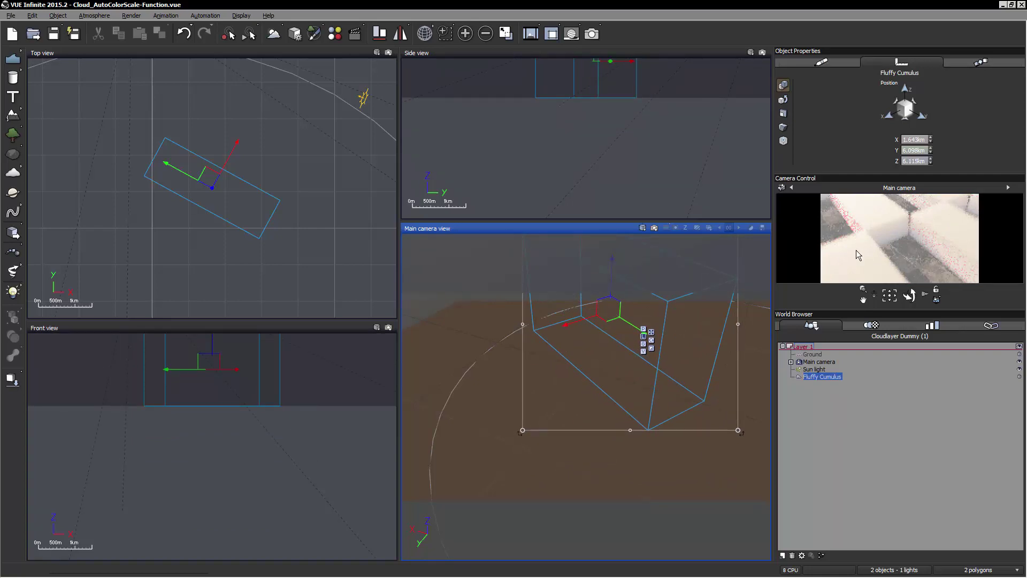
Raise the cloud layer to a Z position of about 8.16 km to compare its colors, and bring it down to about 4.89 km.
scroll(713, 392, down, 5)
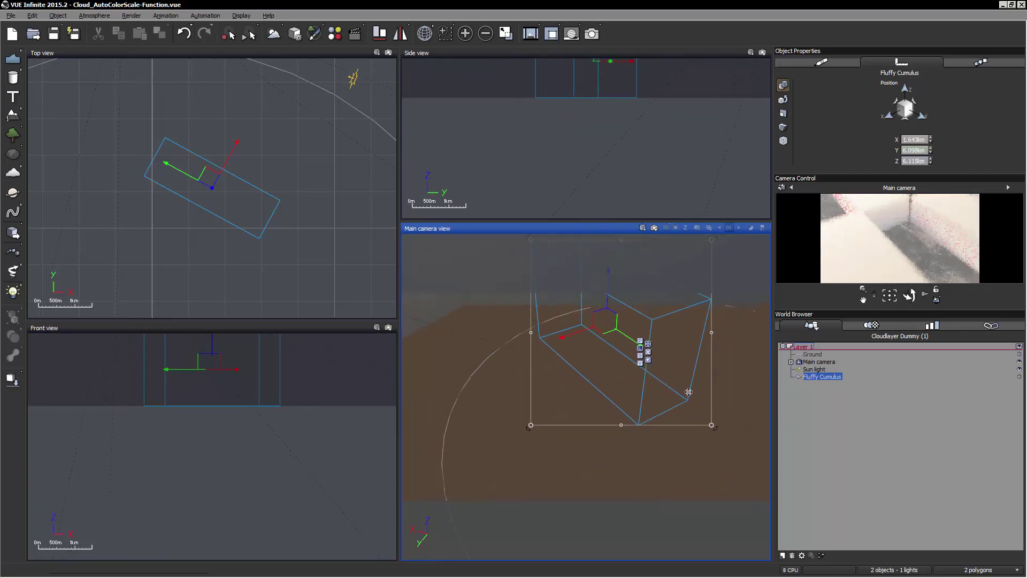
drag(605, 307, 606, 282)
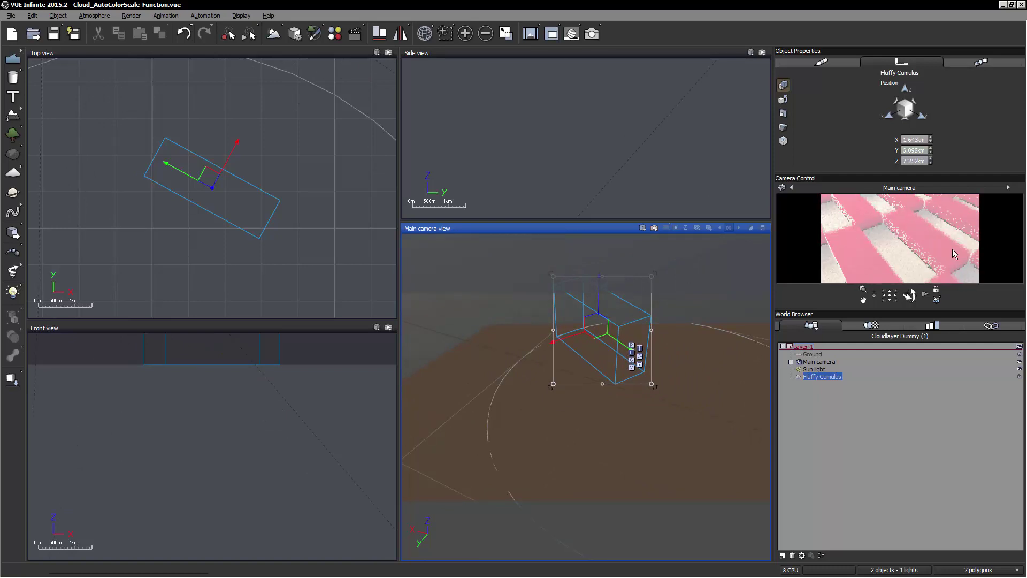
drag(599, 295, 601, 269)
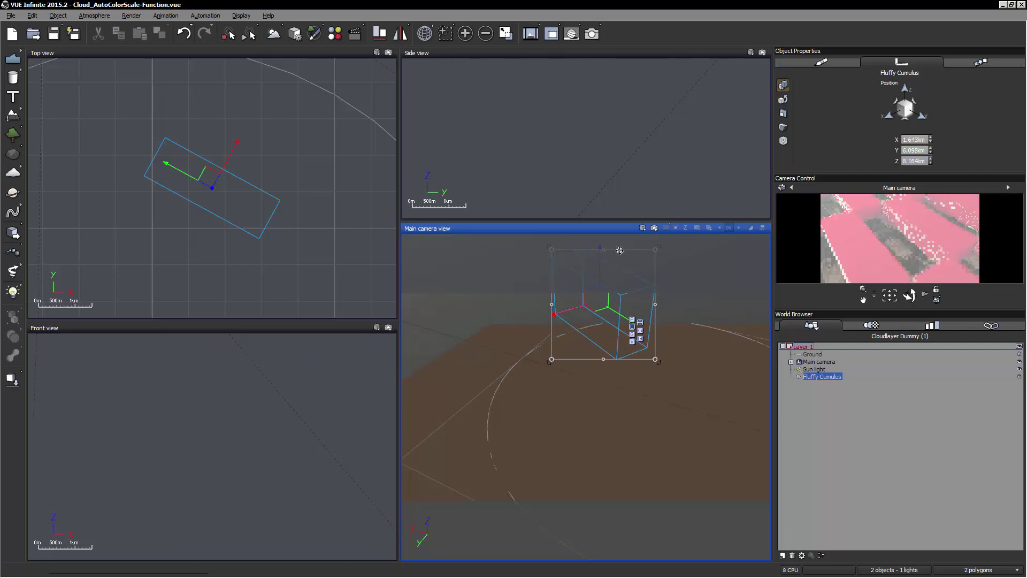
drag(598, 258, 599, 361)
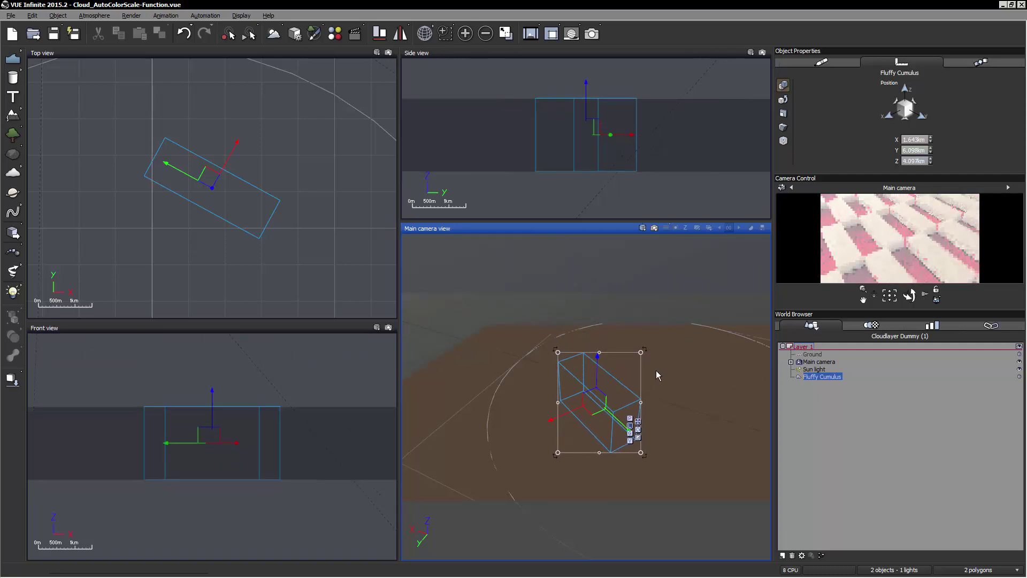
drag(600, 376, 603, 348)
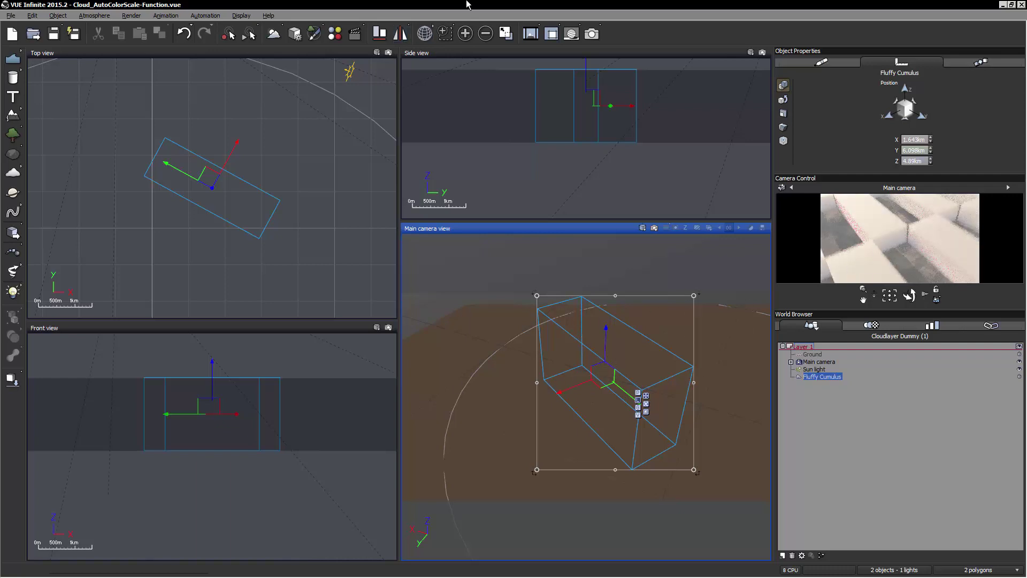
Reopen the Atmosphere Editor and the Fluffy Cumulus material, and open the function connected to its volumetric color.
key(F4)
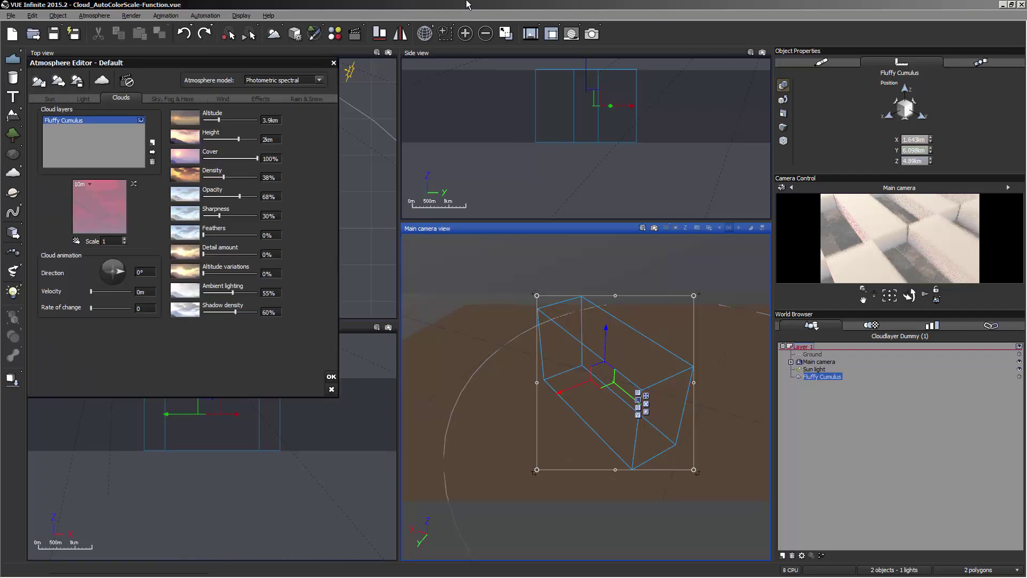
right_click(115, 216)
click(116, 215)
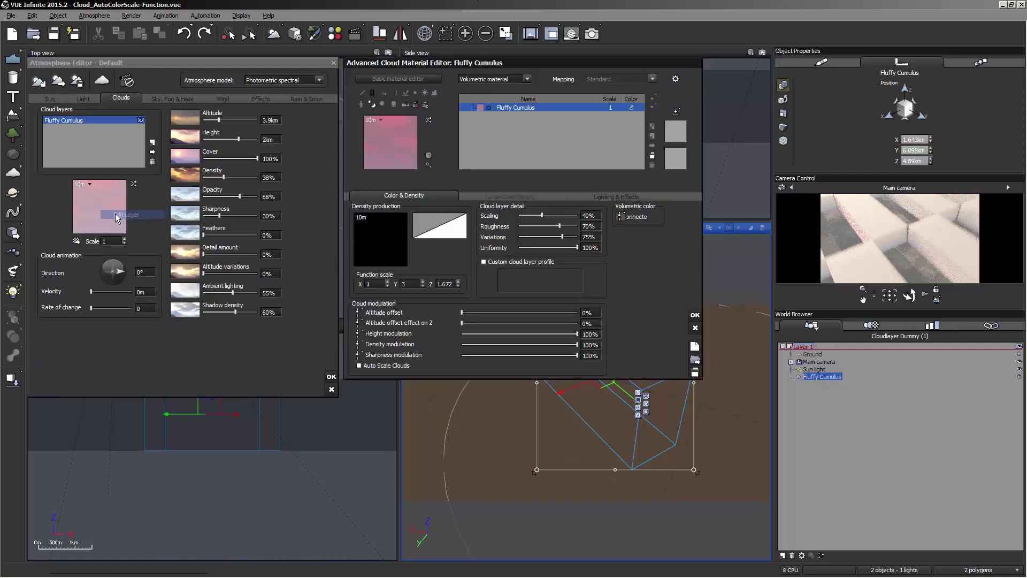
click(621, 216)
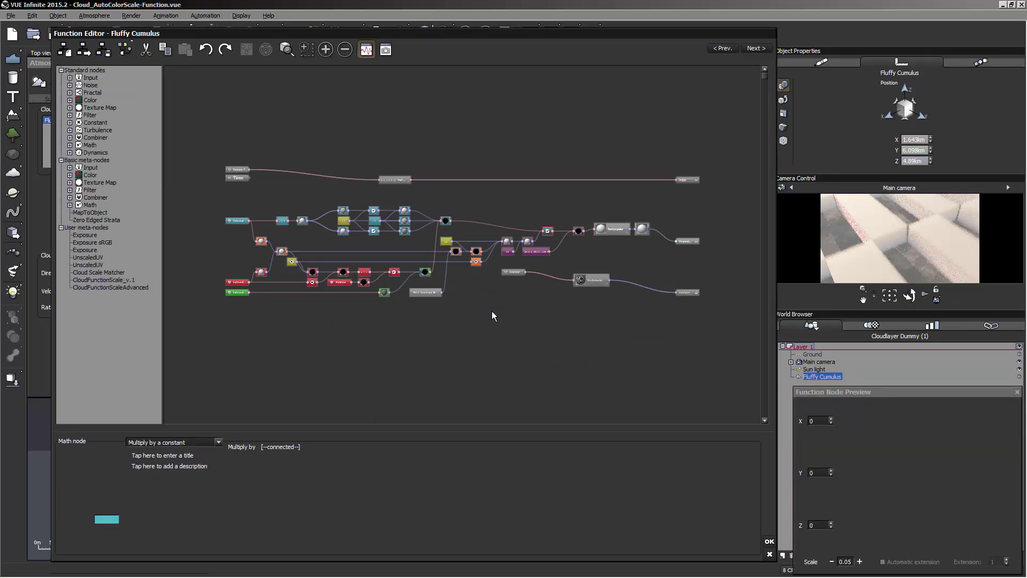
Examine the volumetric color node graph from its external inputs to the Rectangular nodes, and move the Function Editor off the material editor.
right_drag(493, 314, 534, 316)
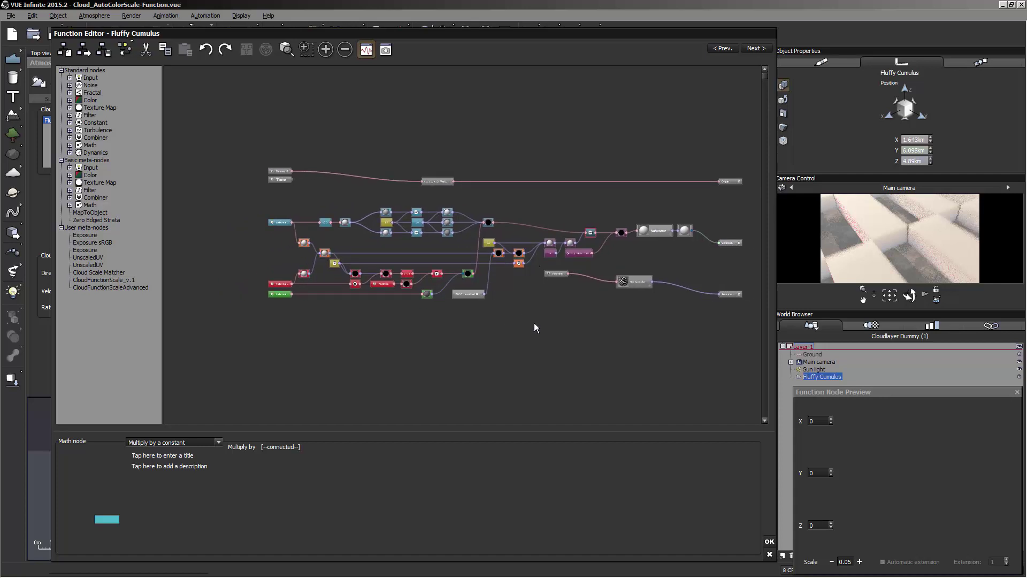
scroll(533, 323, up, 3)
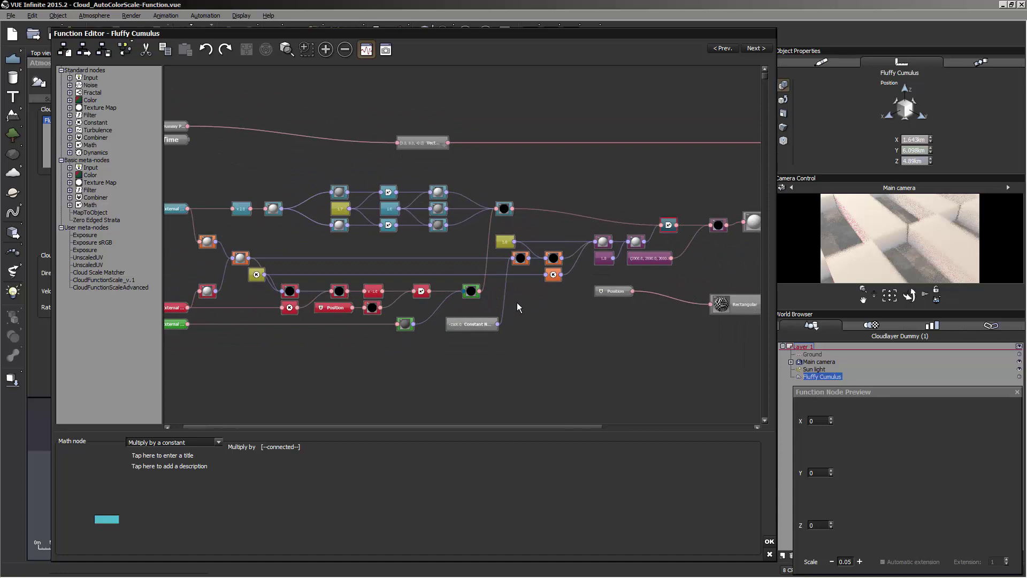
right_drag(517, 307, 378, 304)
scroll(528, 297, up, 2)
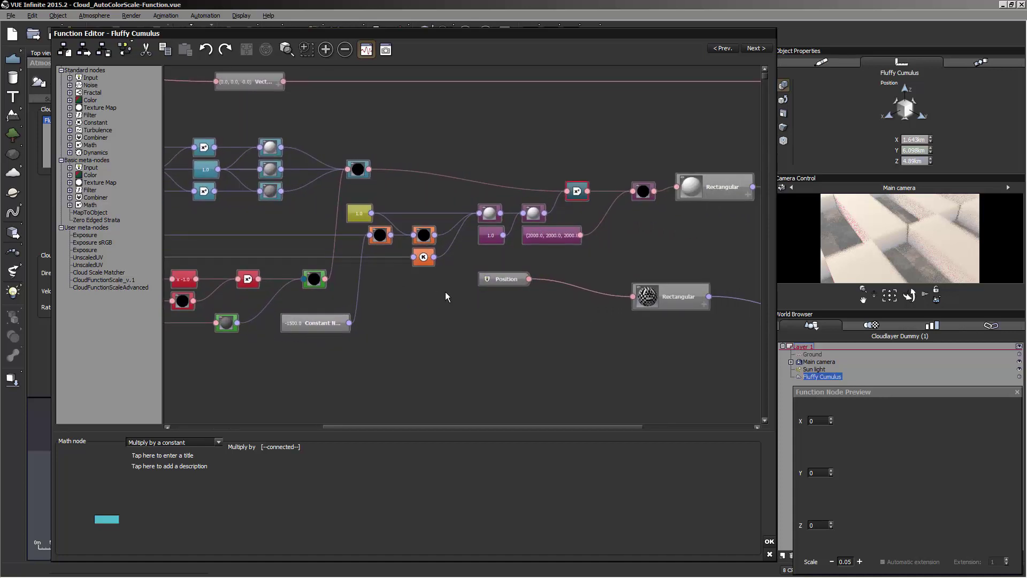
right_drag(460, 265, 544, 264)
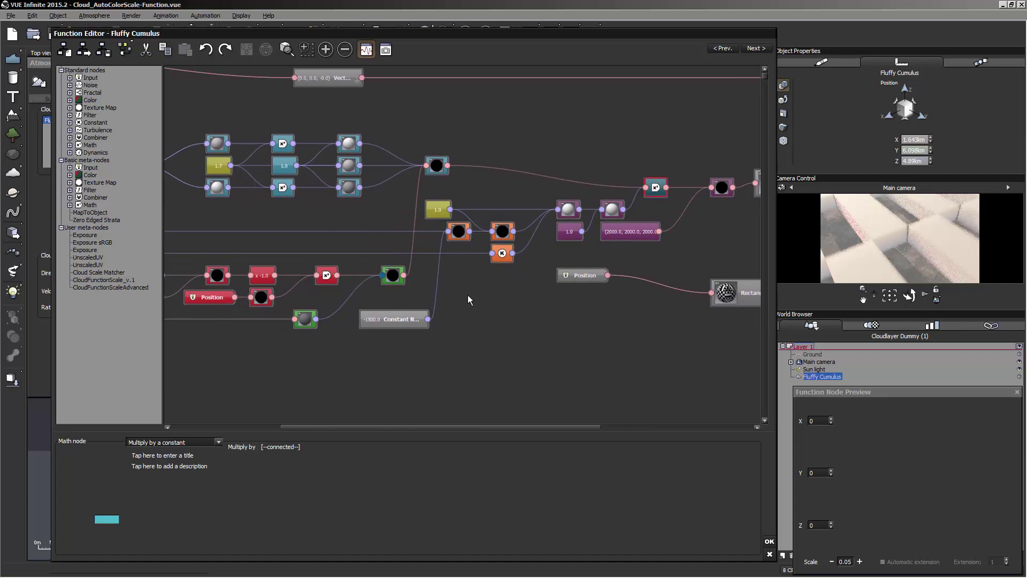
right_drag(468, 300, 684, 294)
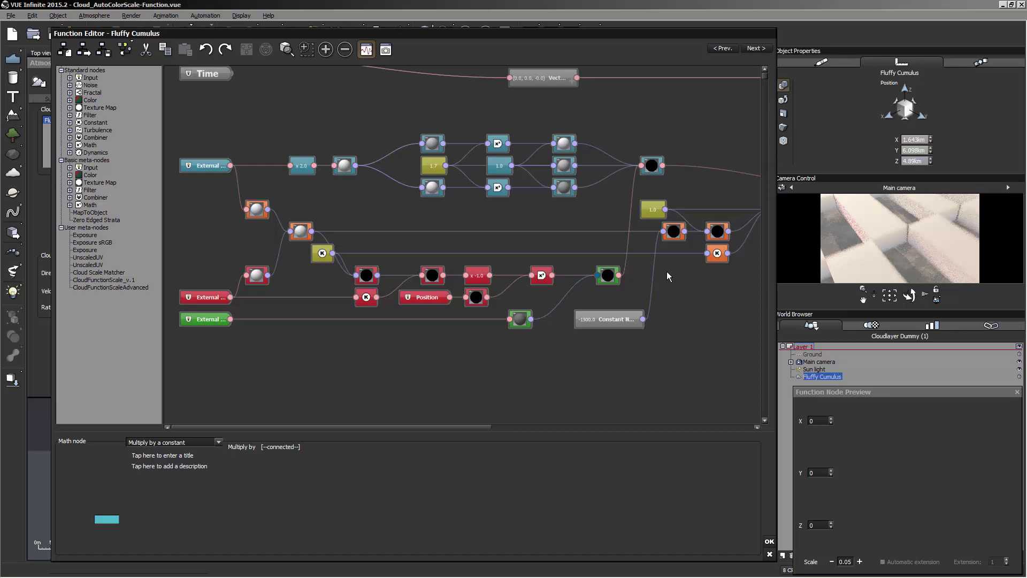
drag(428, 33, 415, 461)
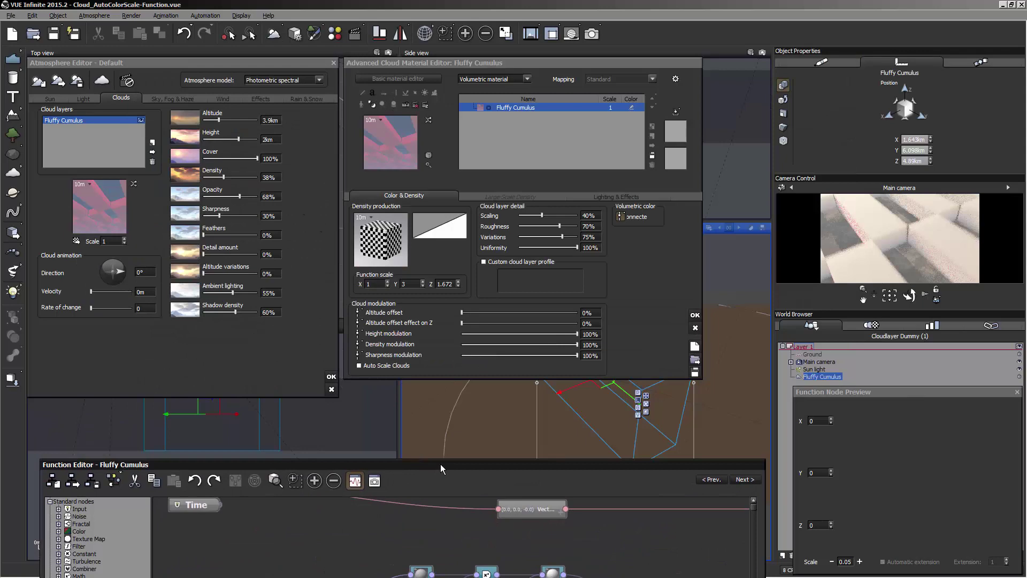
Move the Function Editor up to show the whole graph and check the cloud dependency of each of the three External inputs.
drag(441, 468, 502, 24)
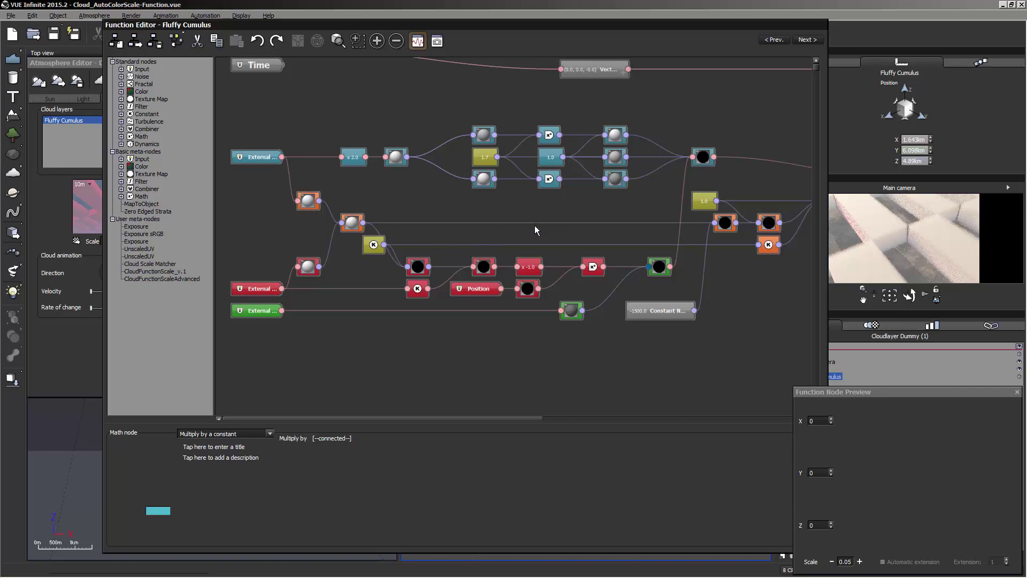
mouse_move(535, 226)
right_down()
mouse_move(495, 218)
mouse_move(537, 221)
right_up()
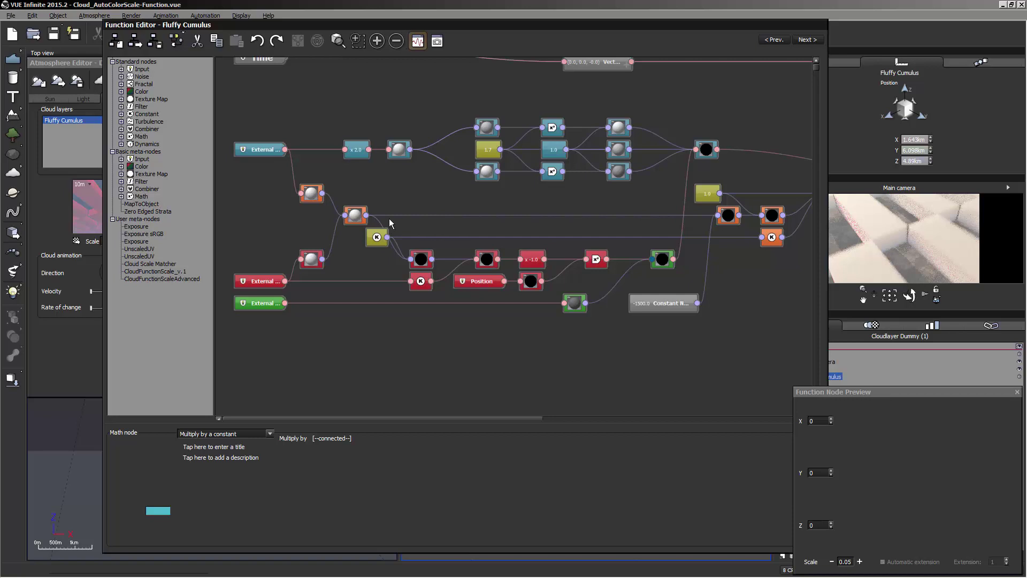
click(268, 152)
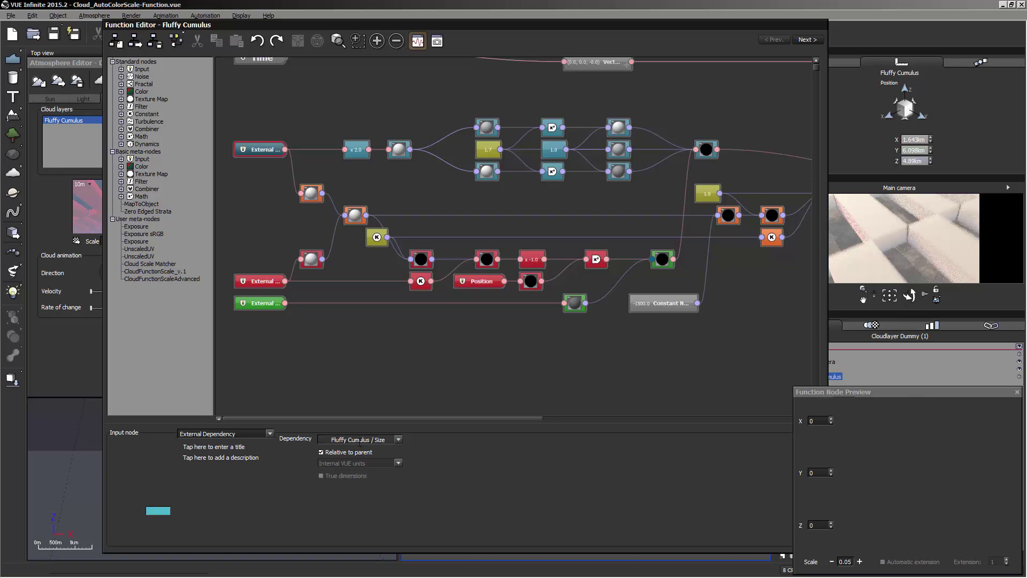
click(267, 282)
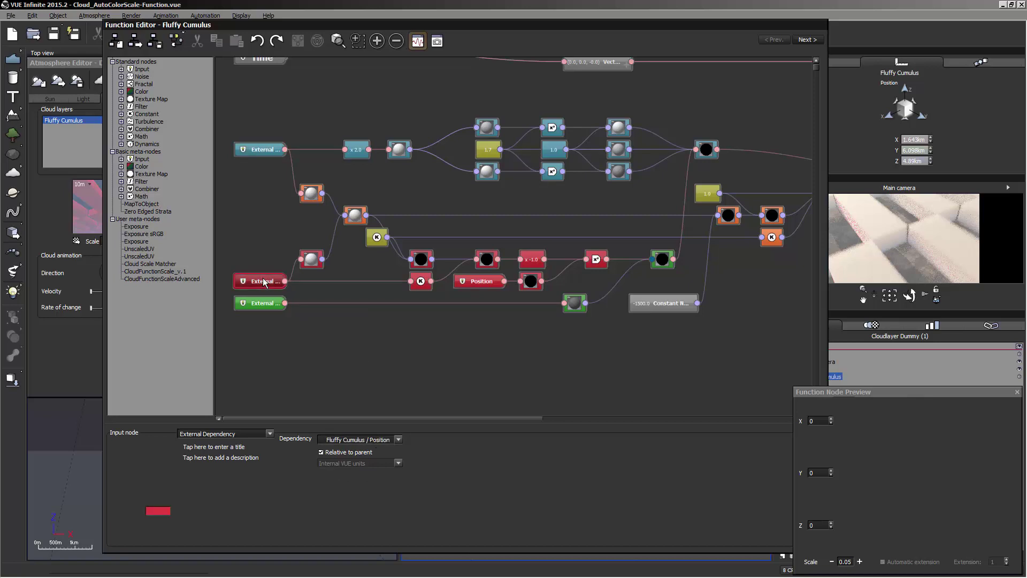
click(262, 303)
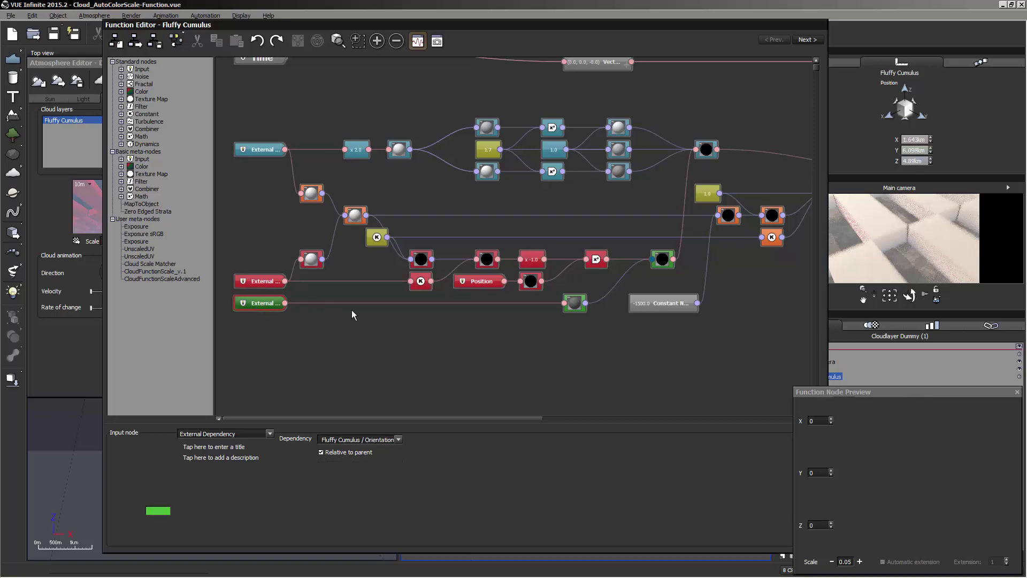
click(265, 279)
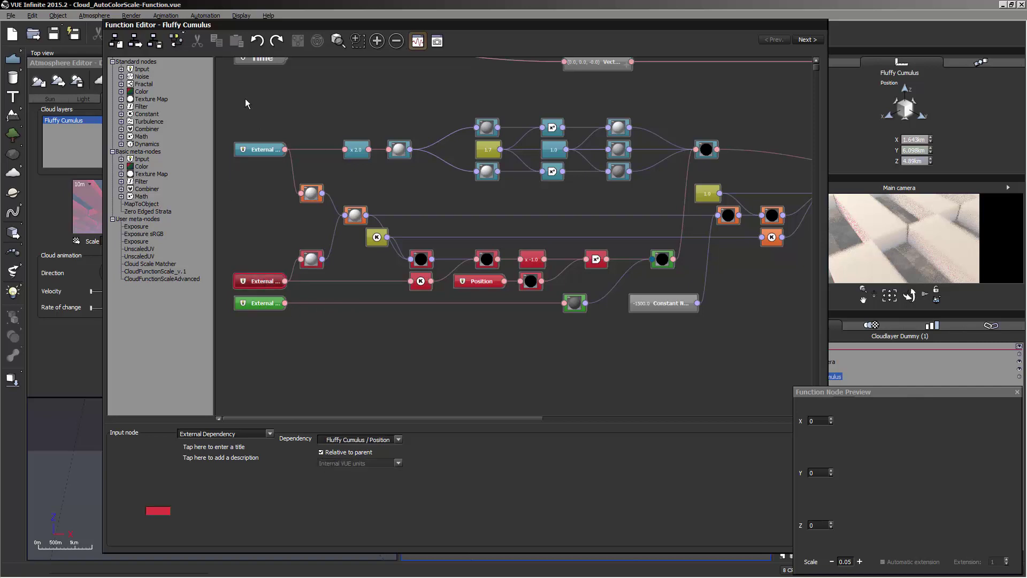
click(262, 150)
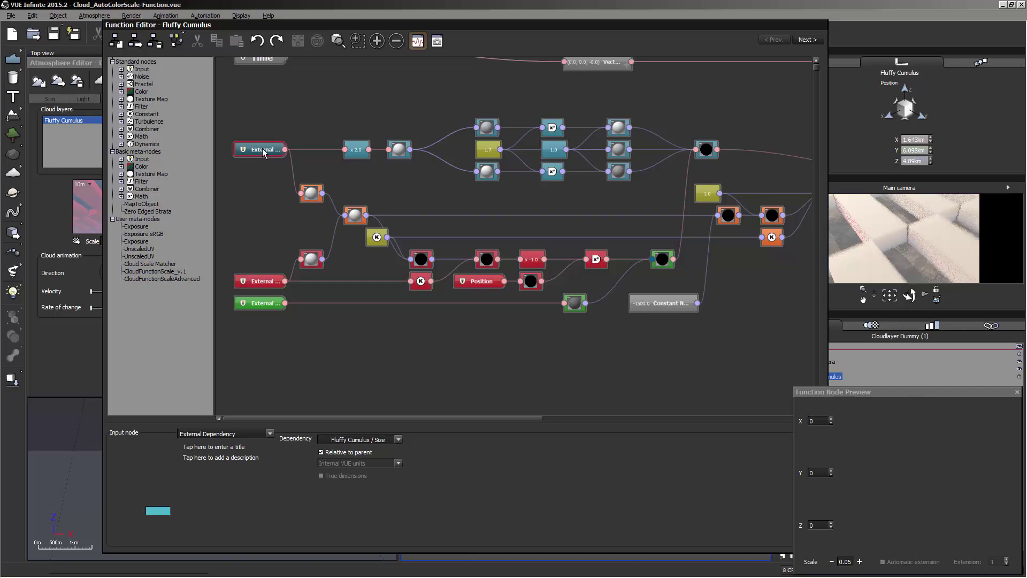
click(373, 315)
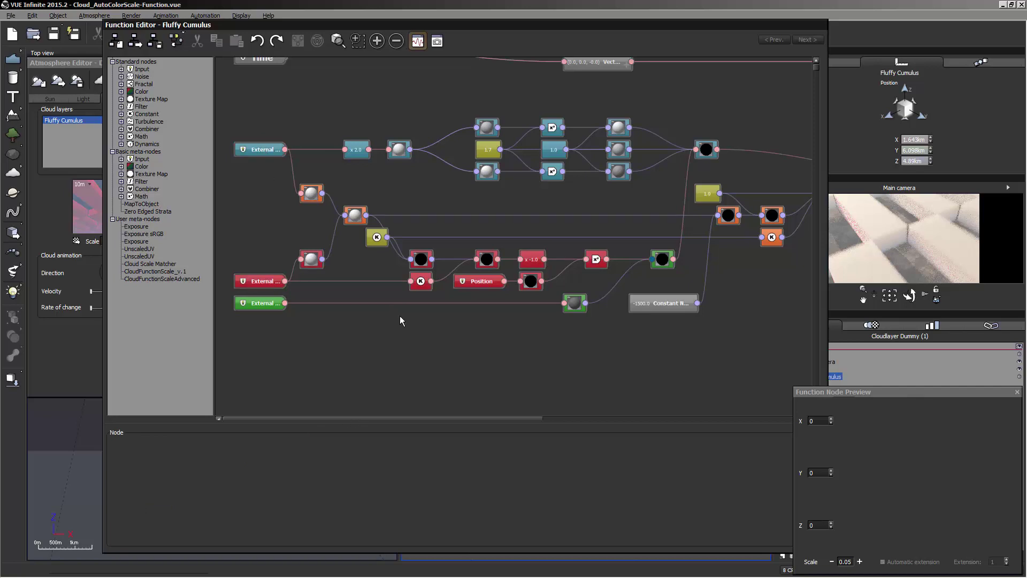
Copy the orange color of the Divide filter node onto the -1500 Constant Number node that feeds it.
mouse_move(399, 315)
middle_down()
mouse_move(311, 318)
mouse_move(409, 316)
middle_up()
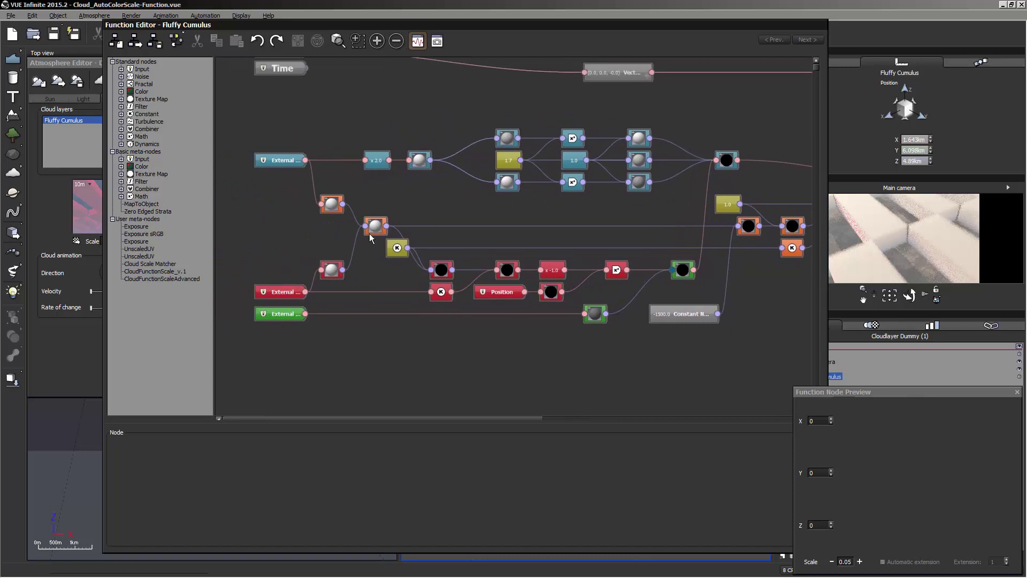
scroll(374, 241, up, 1)
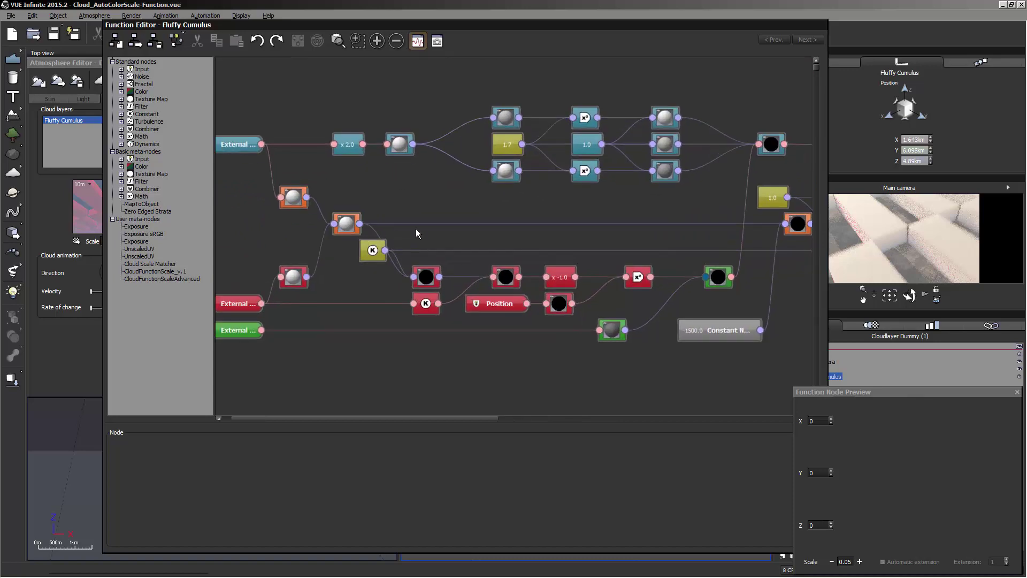
middle_drag(415, 229, 460, 214)
middle_drag(468, 333, 439, 343)
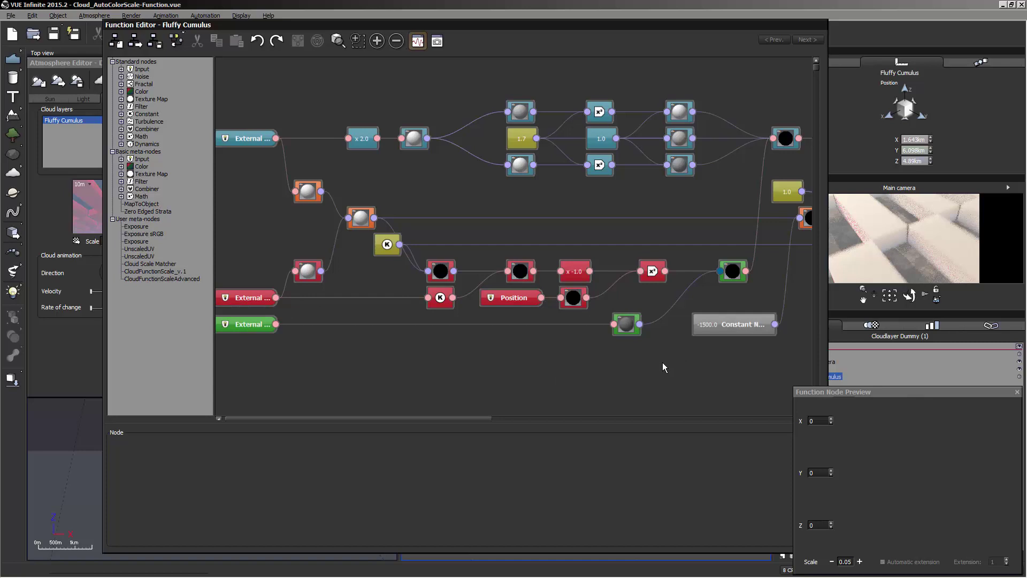
middle_drag(735, 295, 633, 253)
click(658, 205)
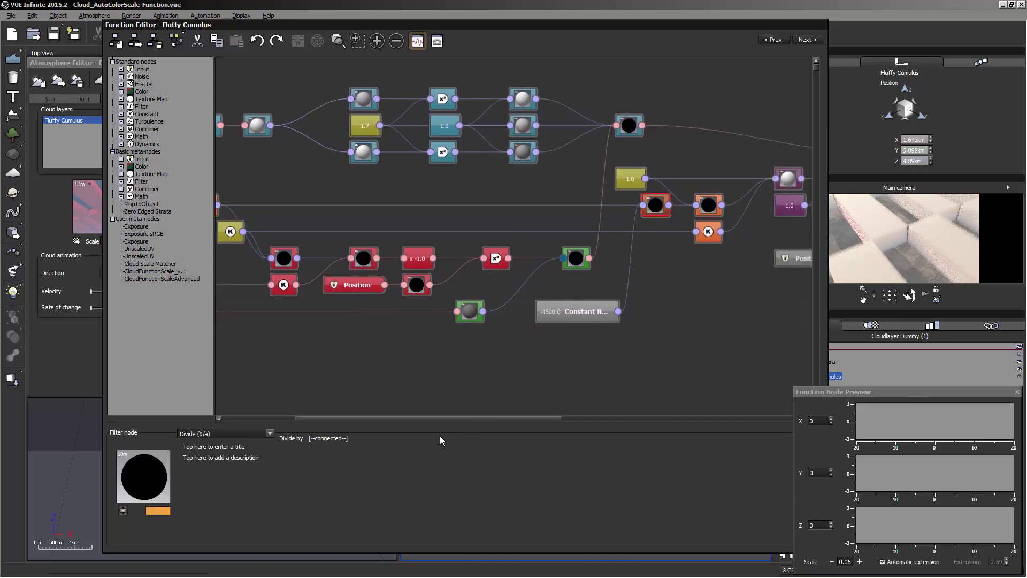
right_click(159, 510)
click(192, 534)
click(573, 312)
right_click(148, 513)
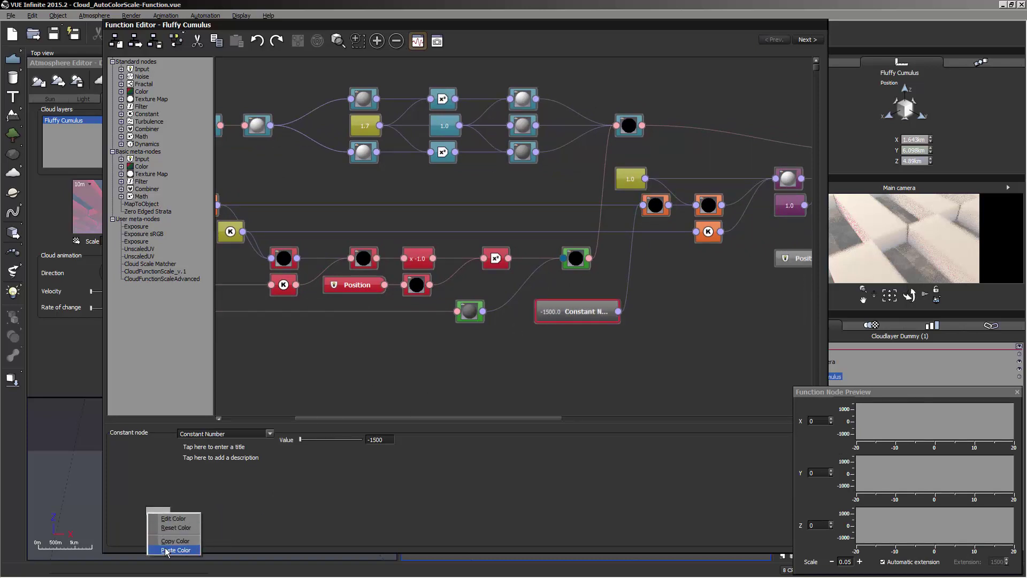
click(171, 551)
click(544, 355)
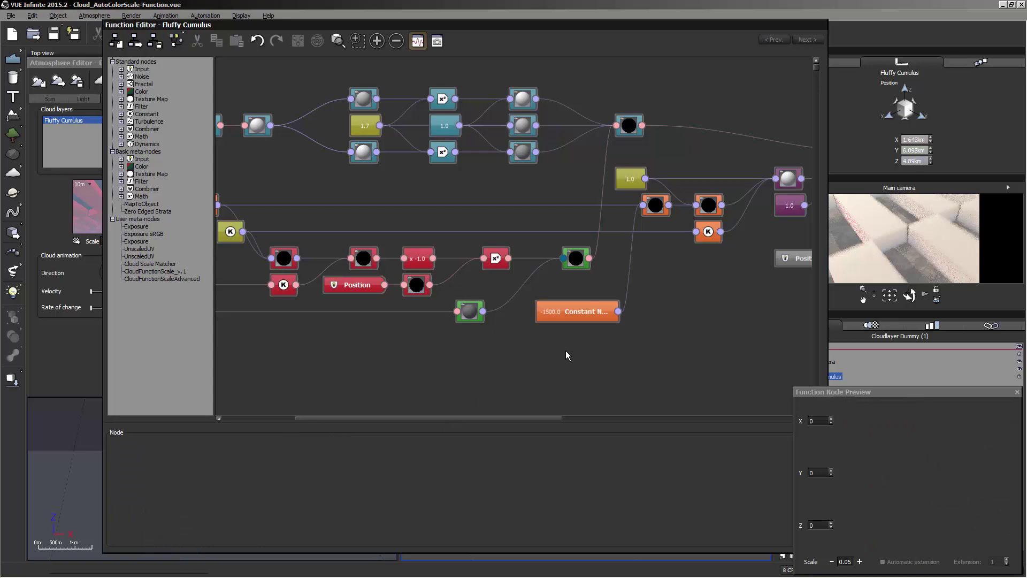
Inspect the red Position input and trace the graph through the Rectangular nodes to the volumetric color and transparency outputs.
right_drag(566, 351, 726, 370)
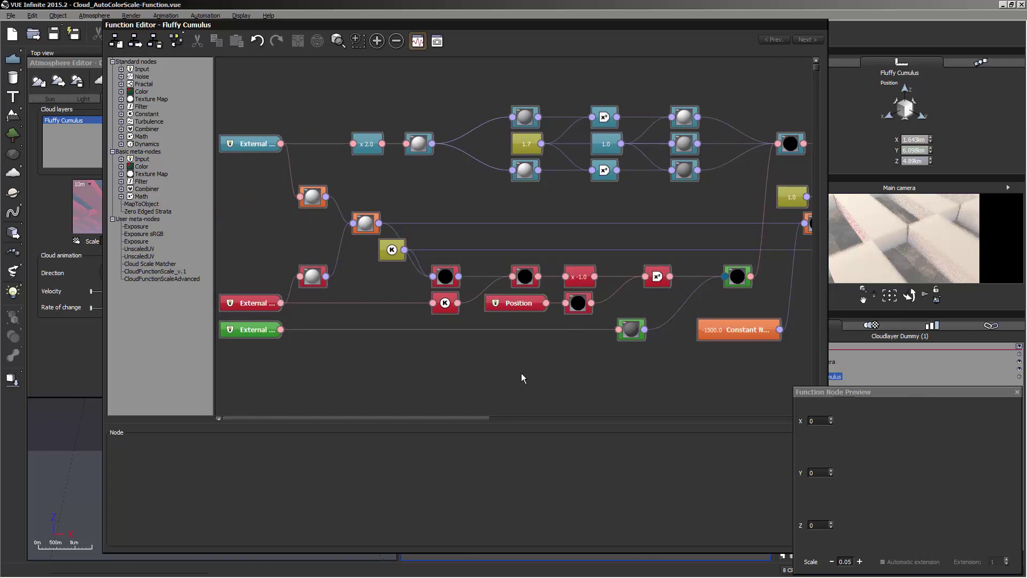
click(527, 303)
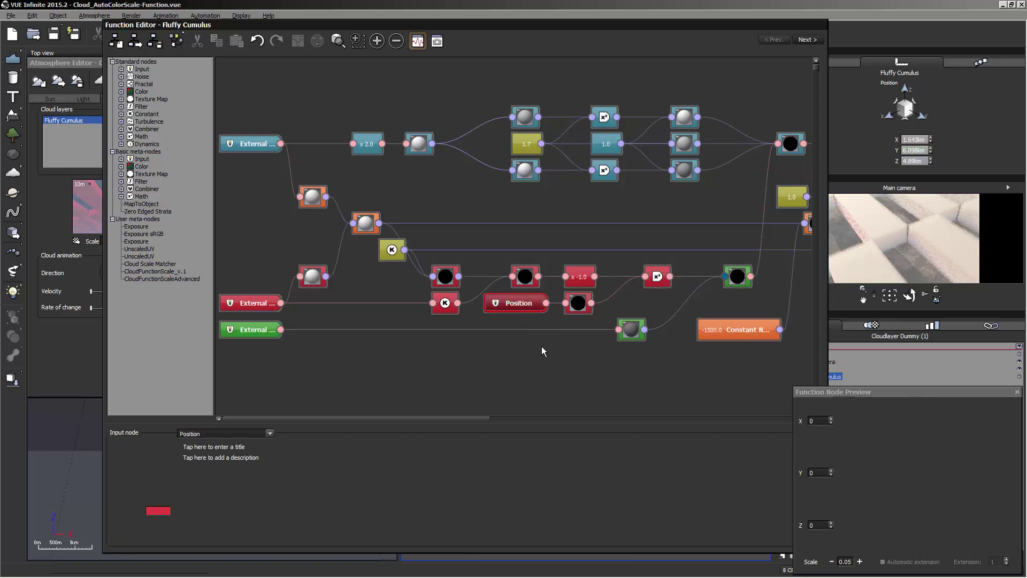
click(572, 351)
right_drag(566, 344, 234, 332)
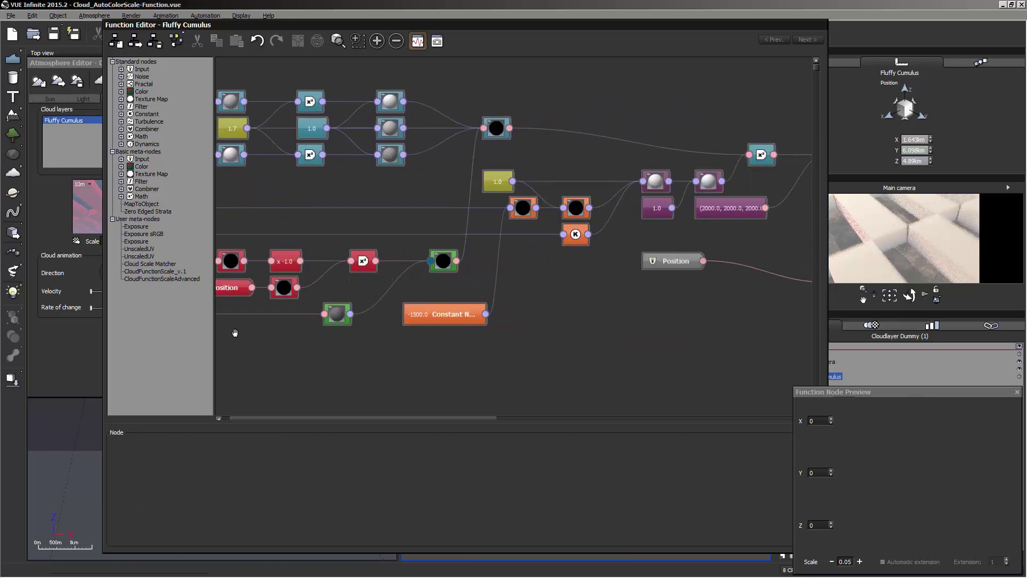
right_drag(499, 319, 330, 322)
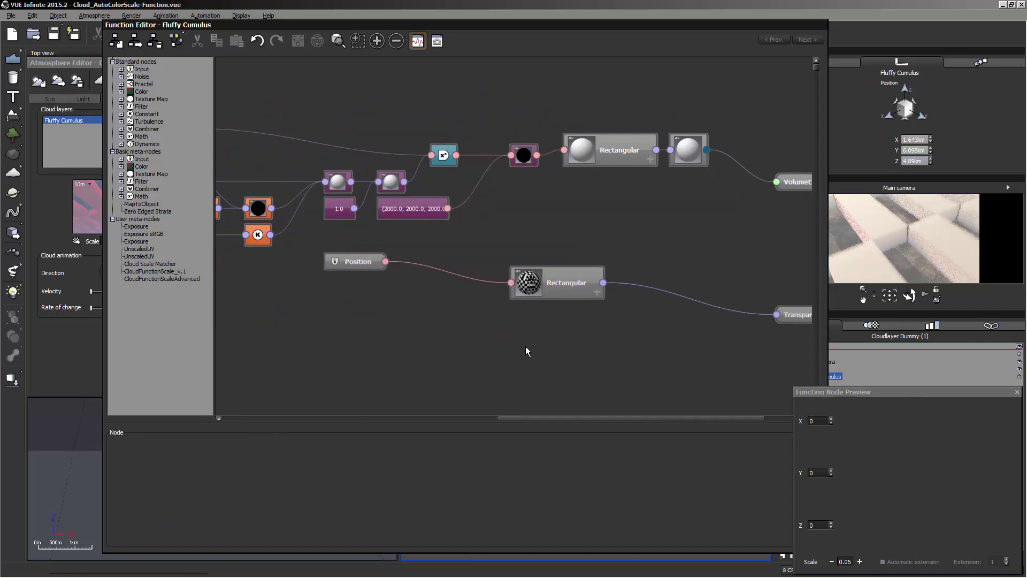
right_drag(526, 346, 451, 344)
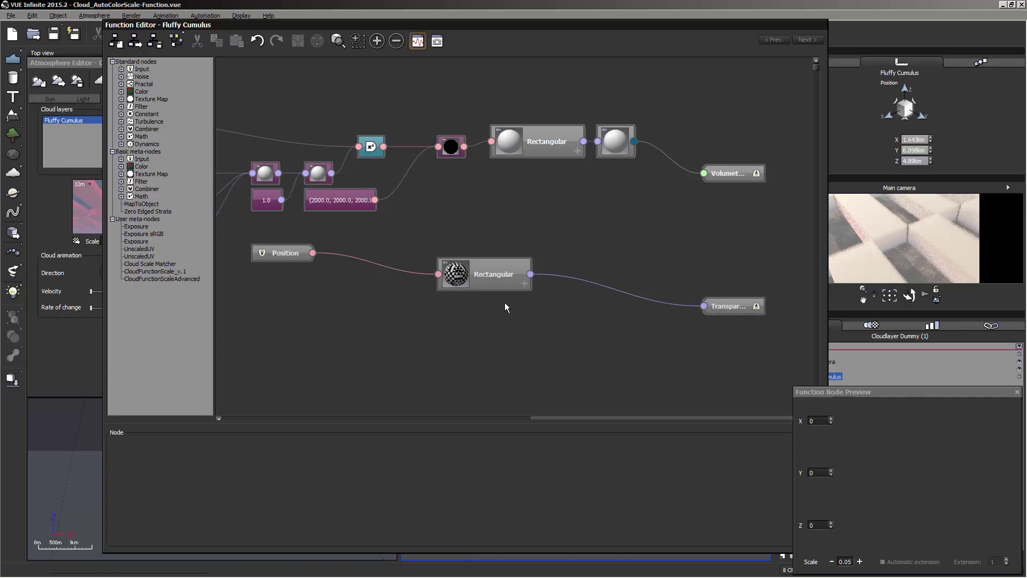
Return to the start of the graph and check the dependency of the green External input.
right_drag(328, 291, 703, 331)
right_drag(560, 337, 713, 300)
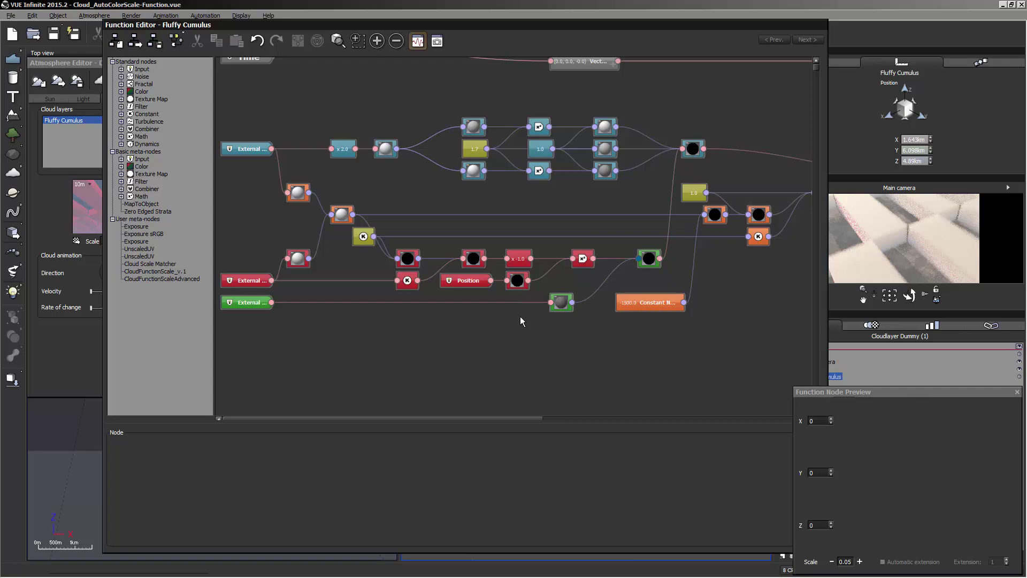
click(261, 304)
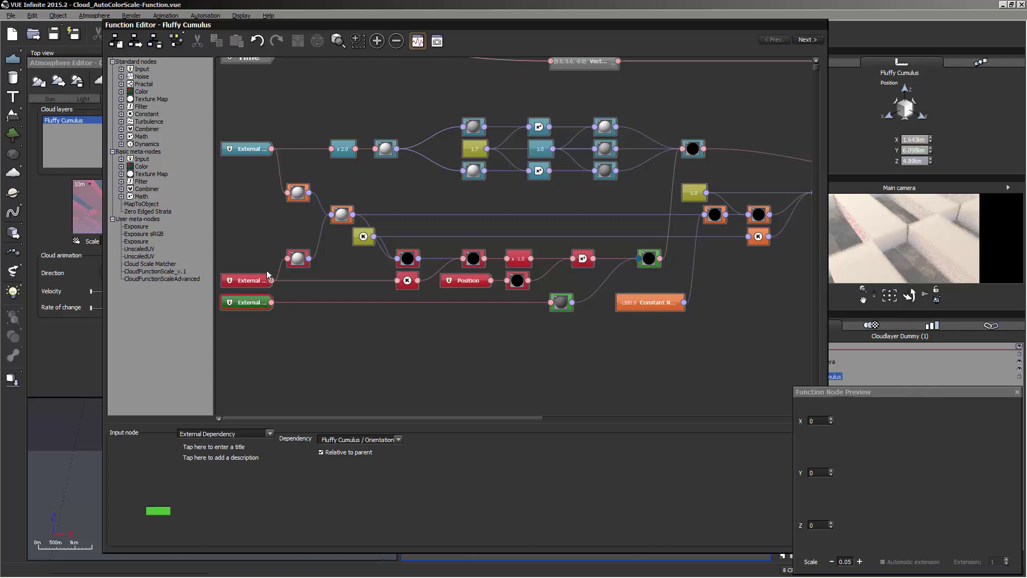
click(538, 328)
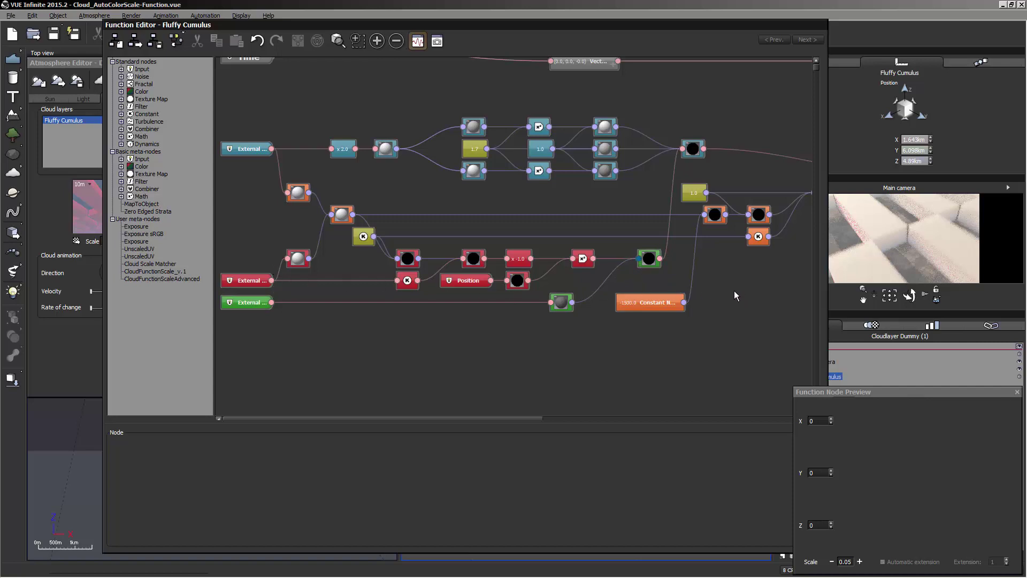
scroll(734, 292, up, 2)
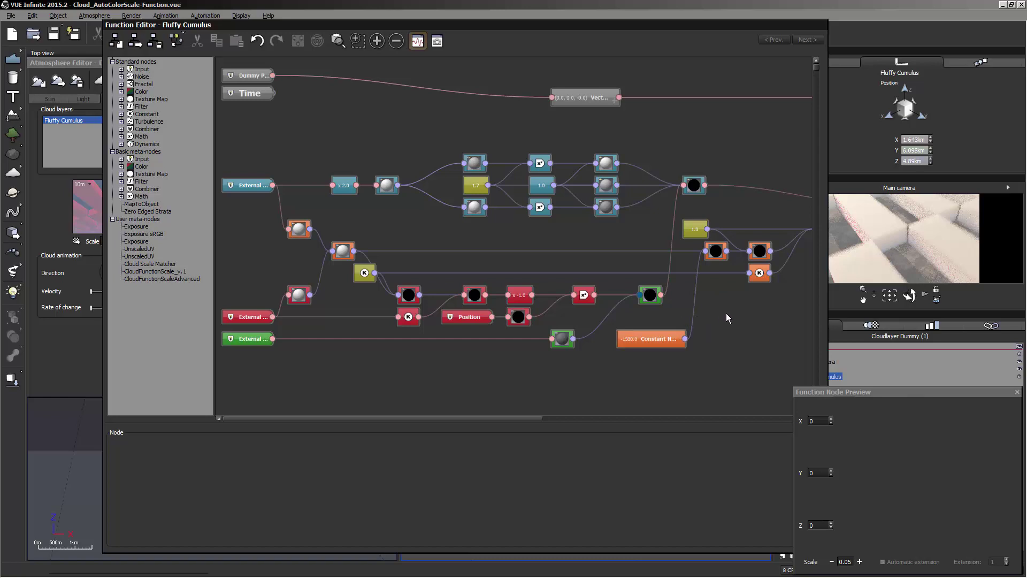
Uncover the cloud material's function scale settings for comparison, and inspect the 1.7 constant's exact value in the Function Editor.
drag(727, 318, 717, 339)
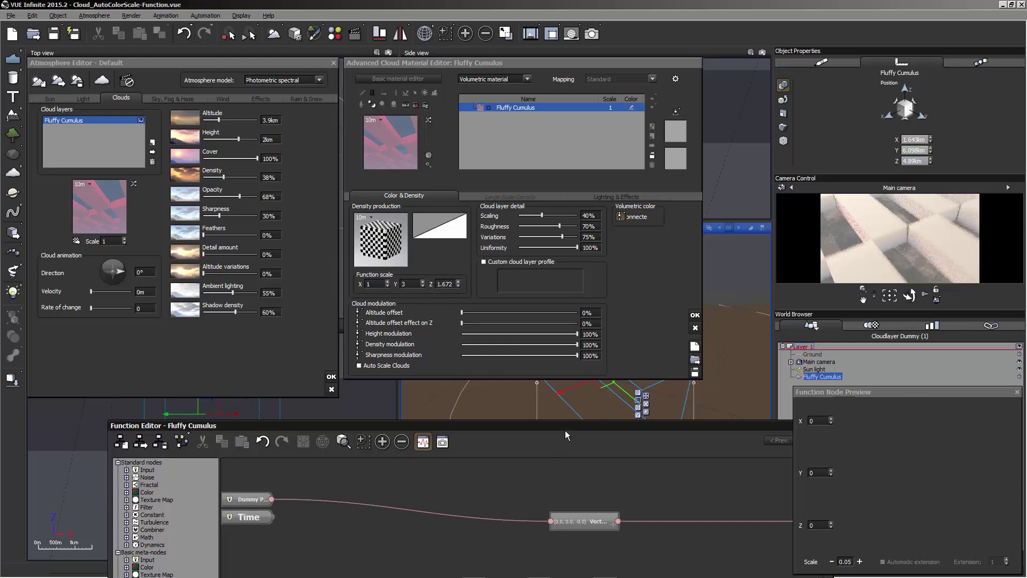
drag(566, 426, 553, 44)
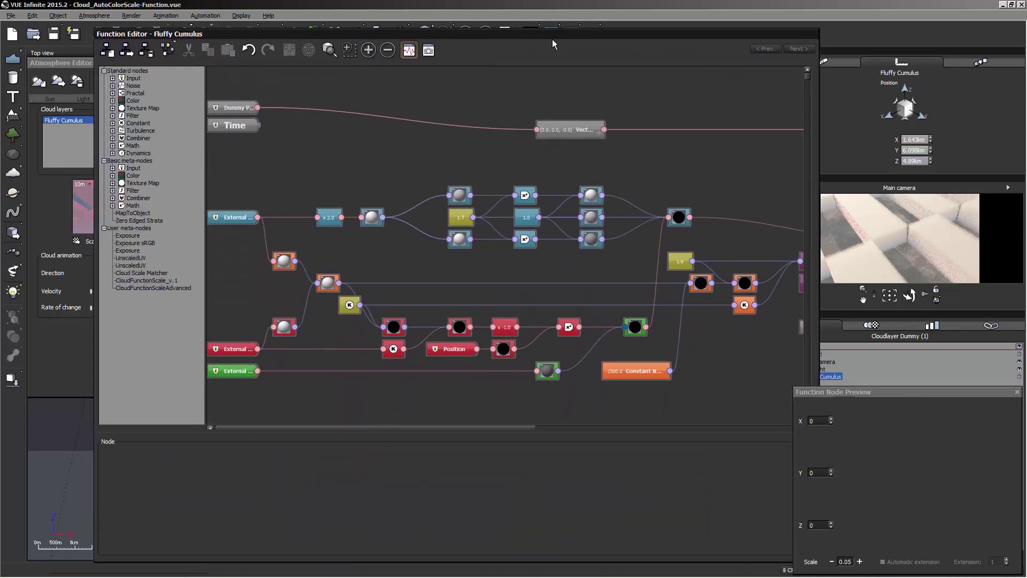
click(460, 217)
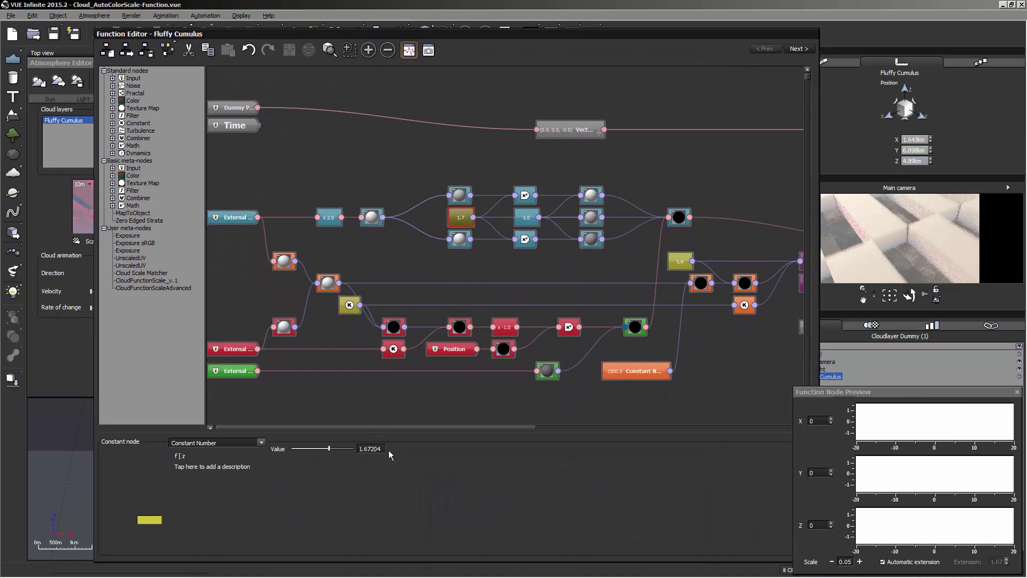
click(485, 275)
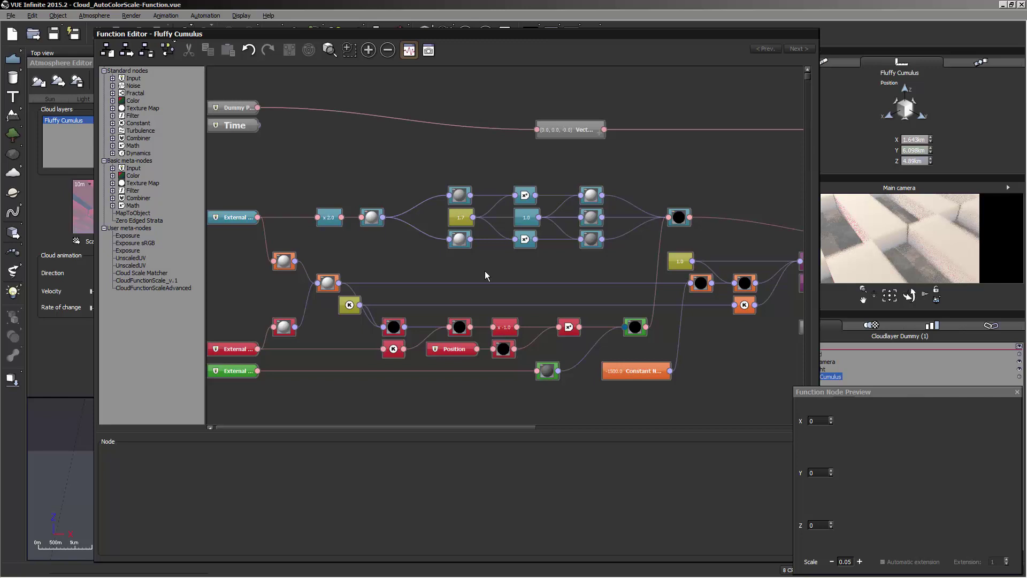
Examine the blue scaling branch, the yellow Auto Scale Boolean node and the 1.7 constant in the graph.
scroll(485, 271, up, 1)
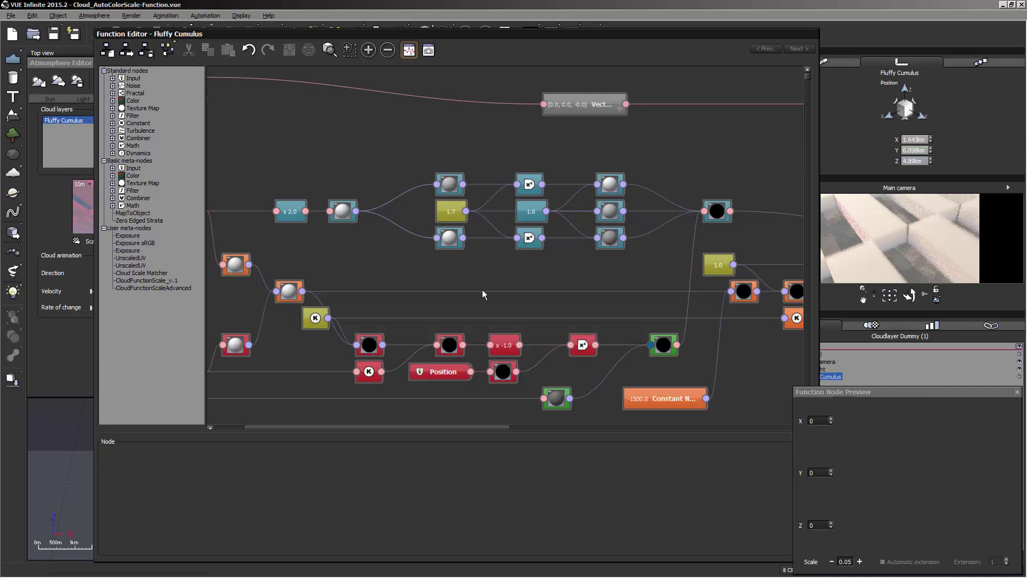
middle_drag(562, 284, 526, 284)
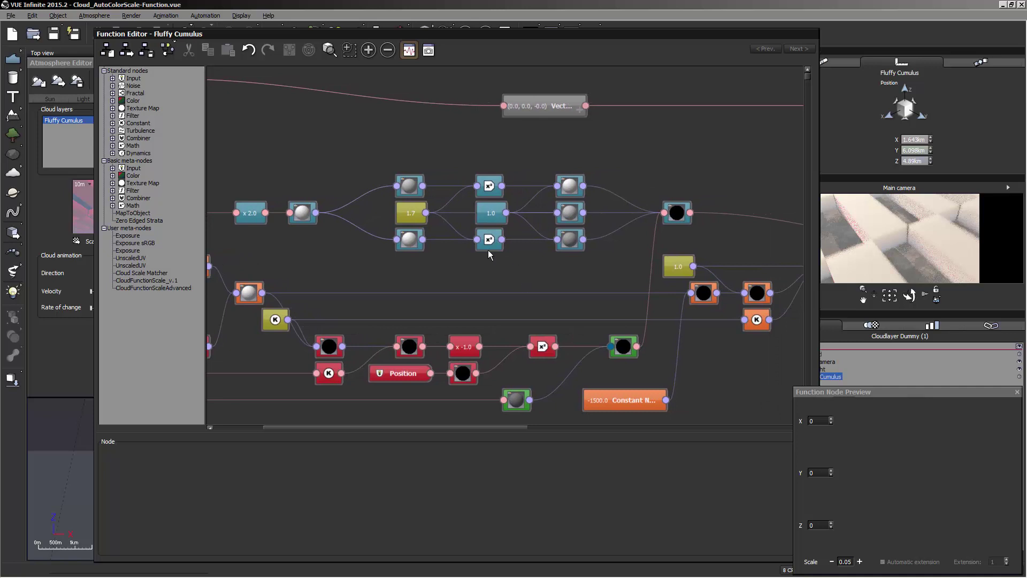
middle_drag(628, 289, 662, 259)
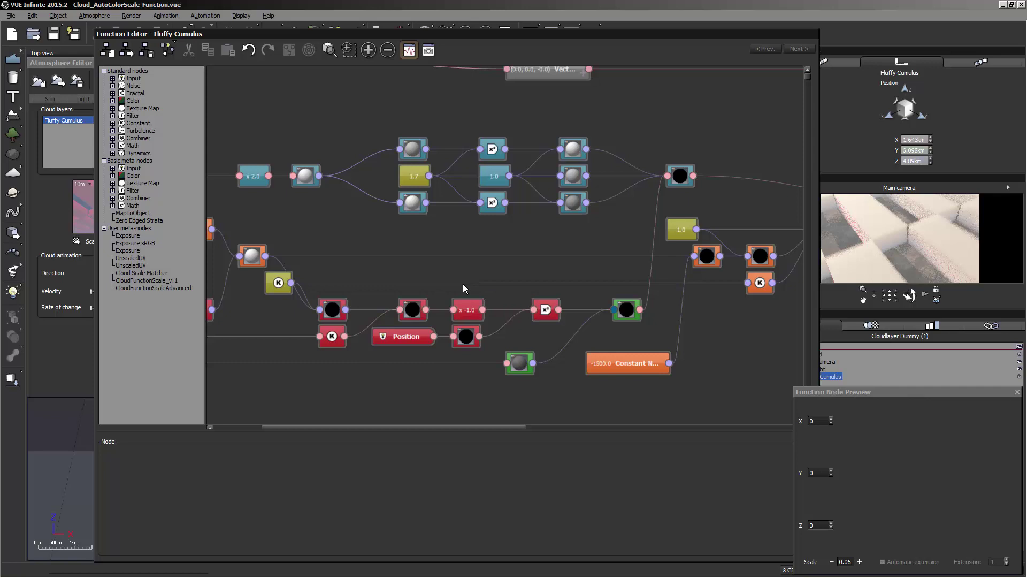
click(272, 288)
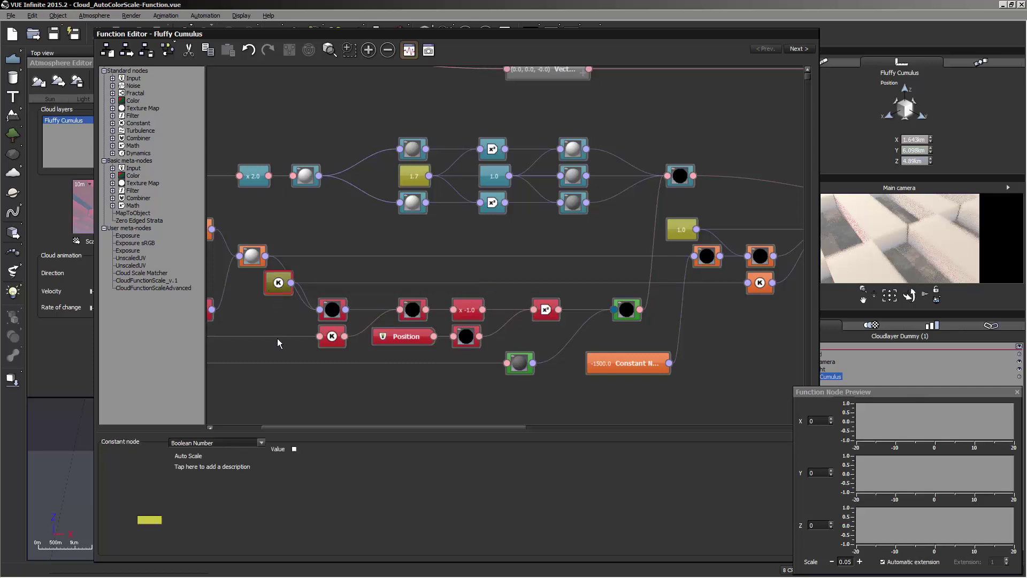
click(406, 176)
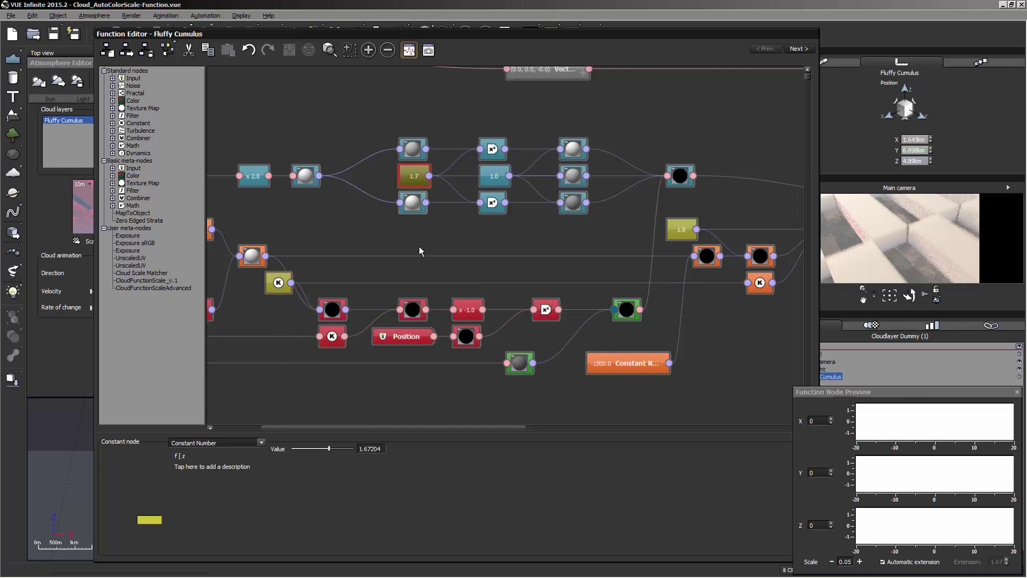
Compare the Material Scale constant with the cloud layer's Scale in the Atmosphere Editor, and trace its connections to the Rectangular node.
click(675, 234)
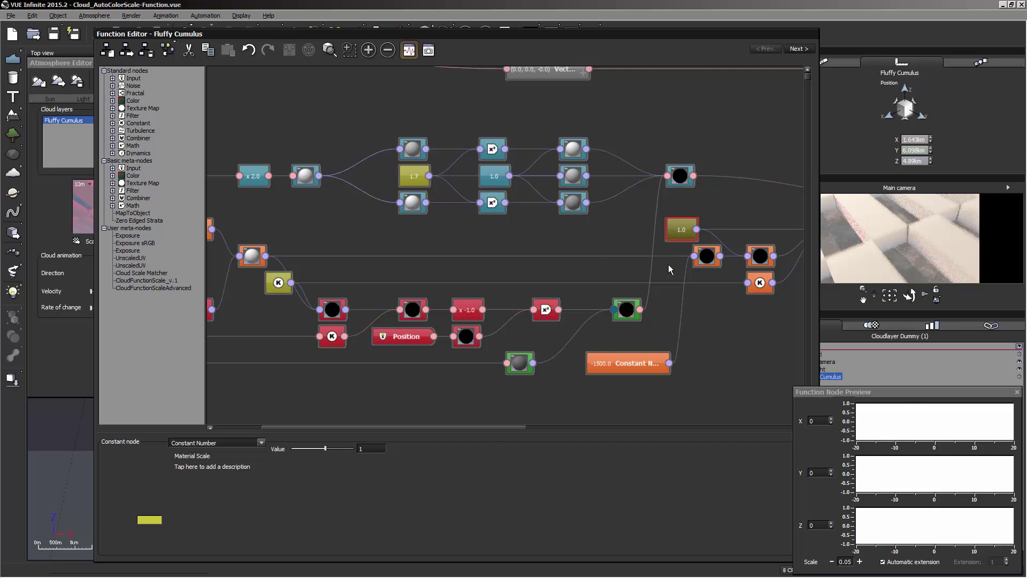
drag(223, 37, 301, 23)
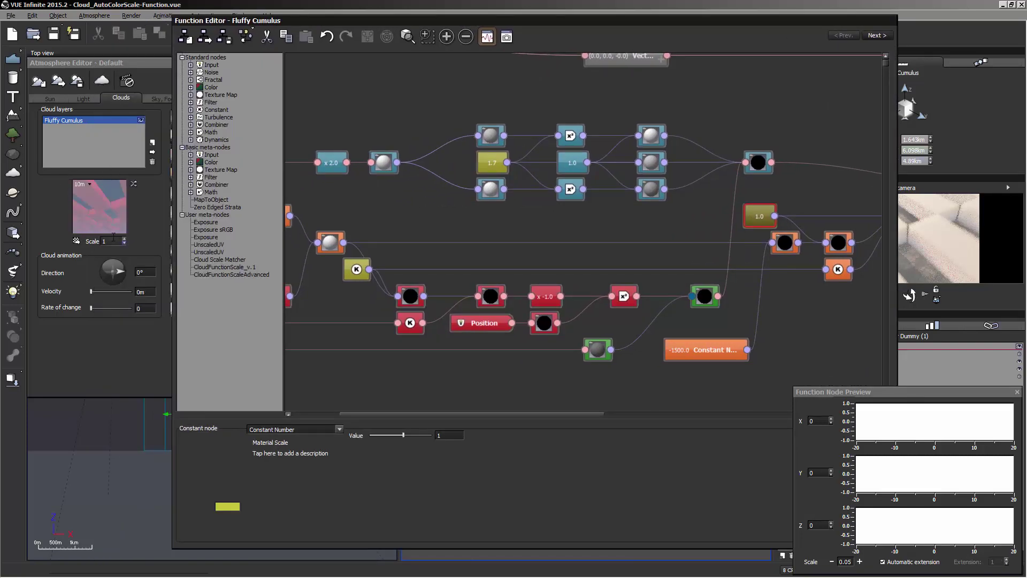
drag(470, 20, 378, 19)
middle_drag(603, 252, 218, 238)
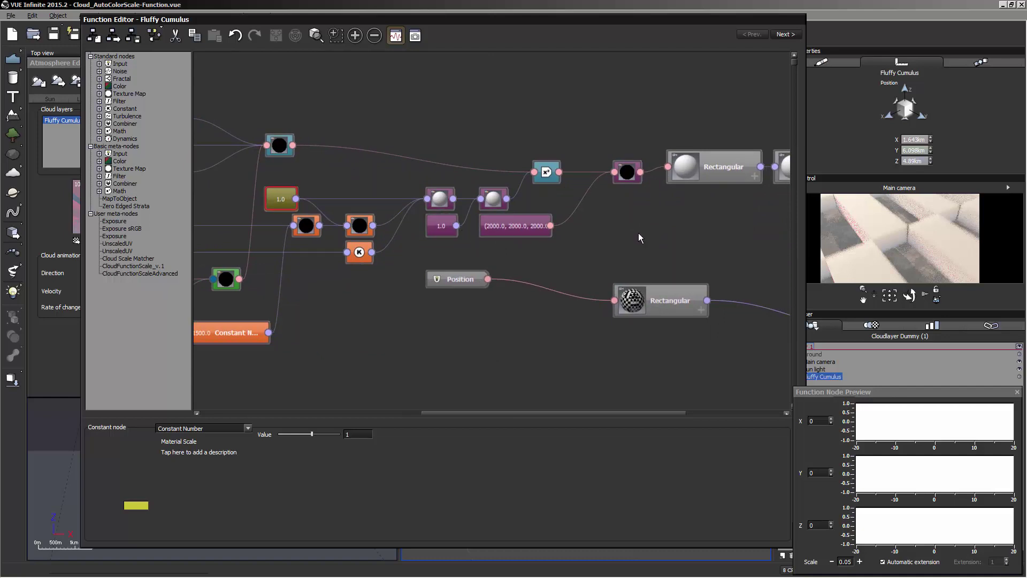
Follow the graph to its outputs and compare the noise settings and previews of the Rectangular nodes feeding volumetric color and transparency.
middle_drag(637, 232, 579, 231)
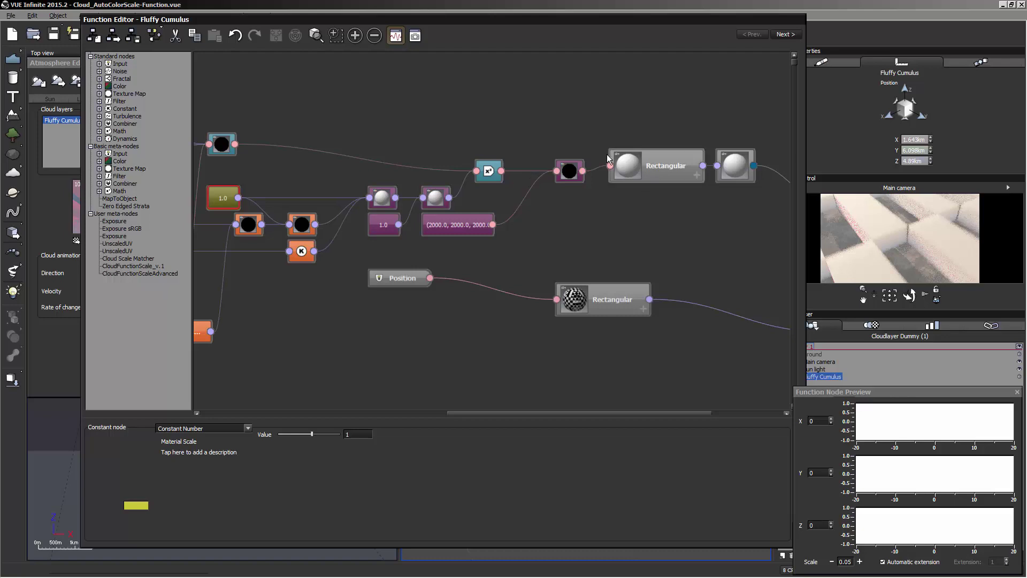
middle_drag(615, 210, 527, 203)
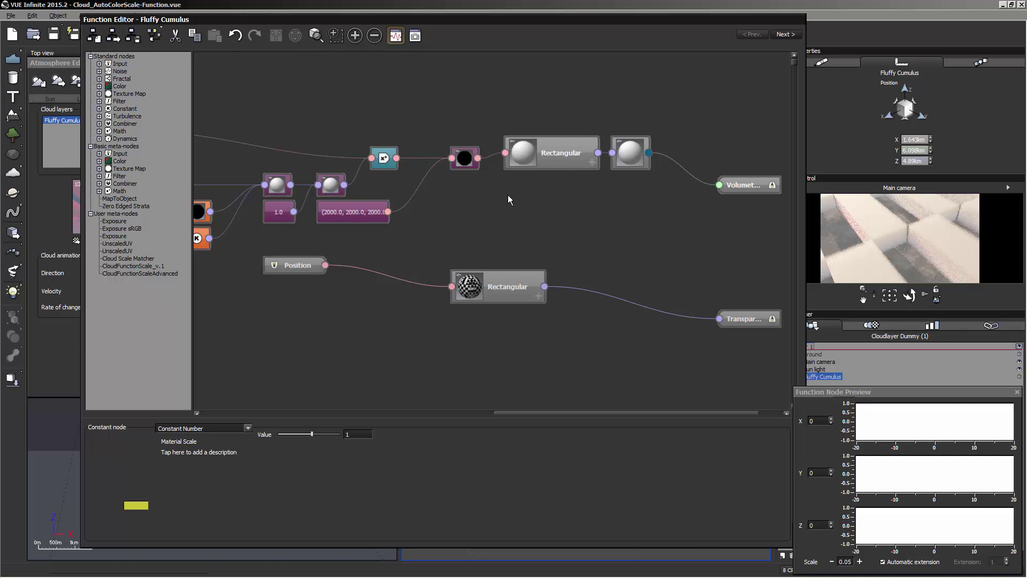
middle_drag(560, 192, 526, 207)
drag(614, 182, 501, 165)
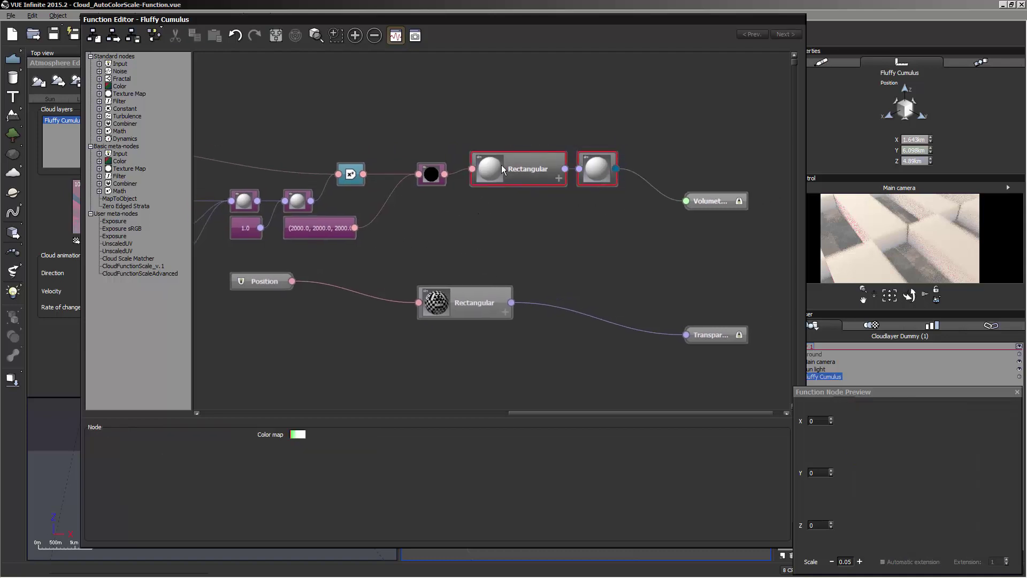
click(486, 301)
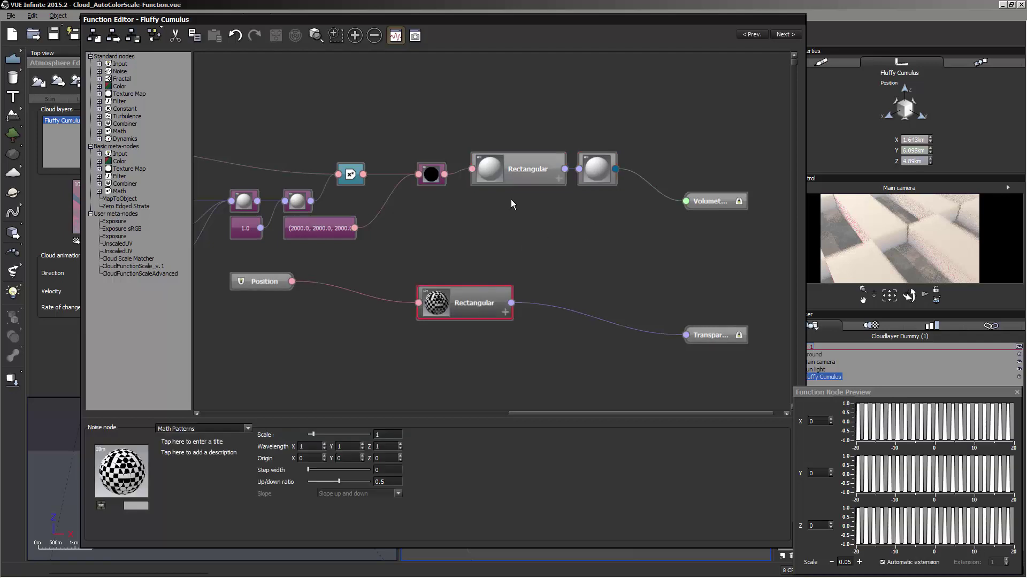
click(509, 163)
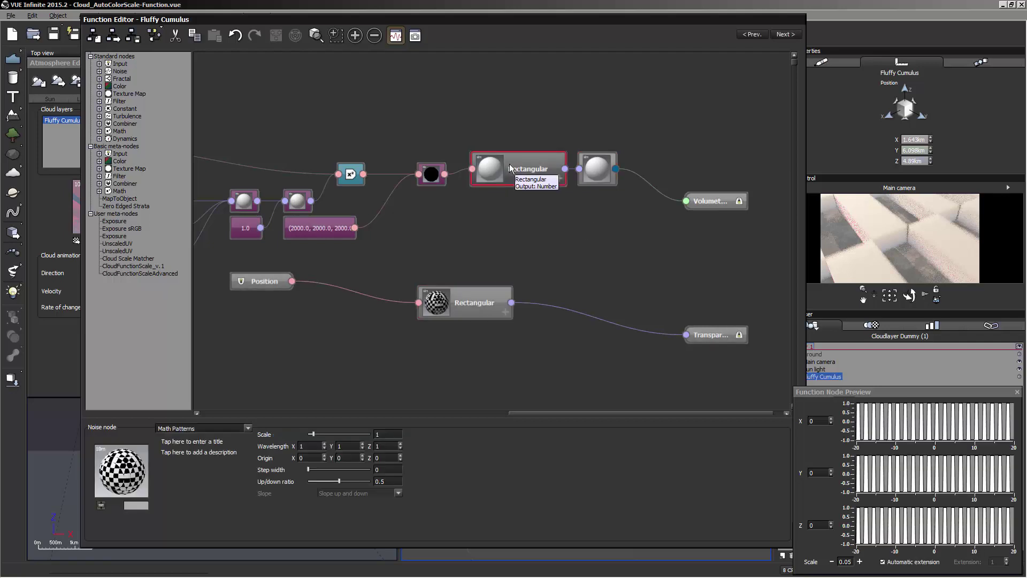
click(459, 303)
click(529, 179)
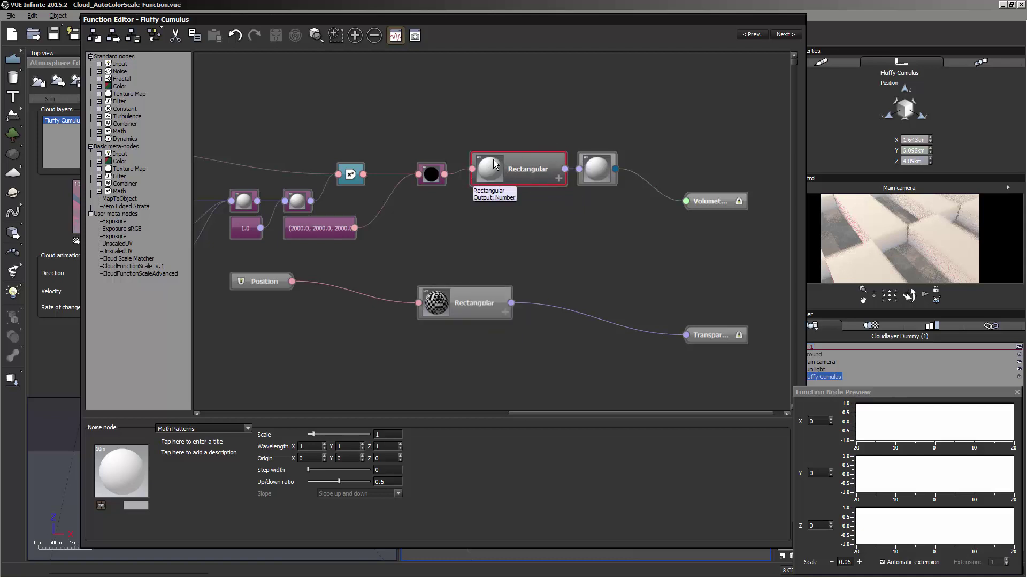
click(521, 208)
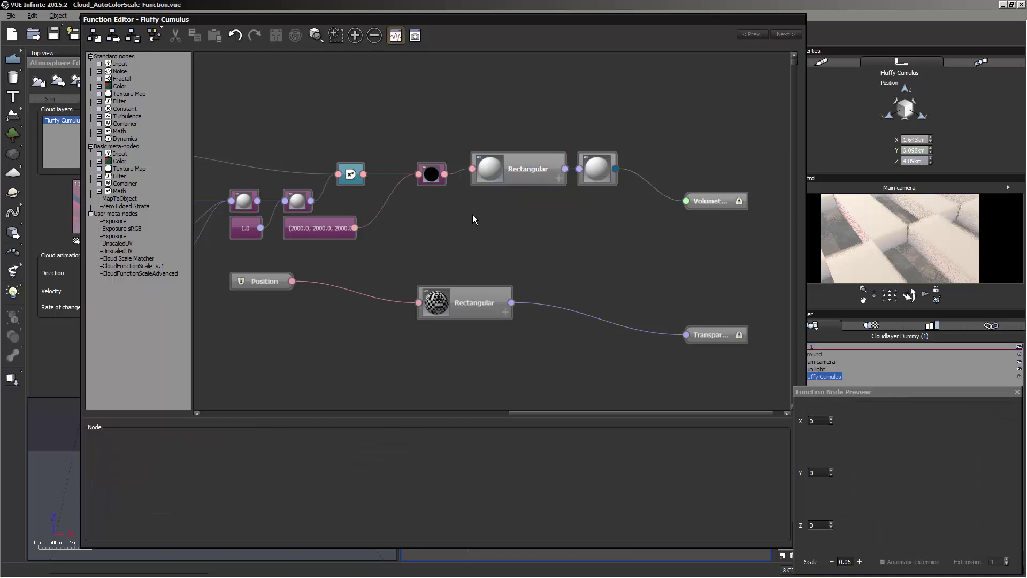
click(486, 299)
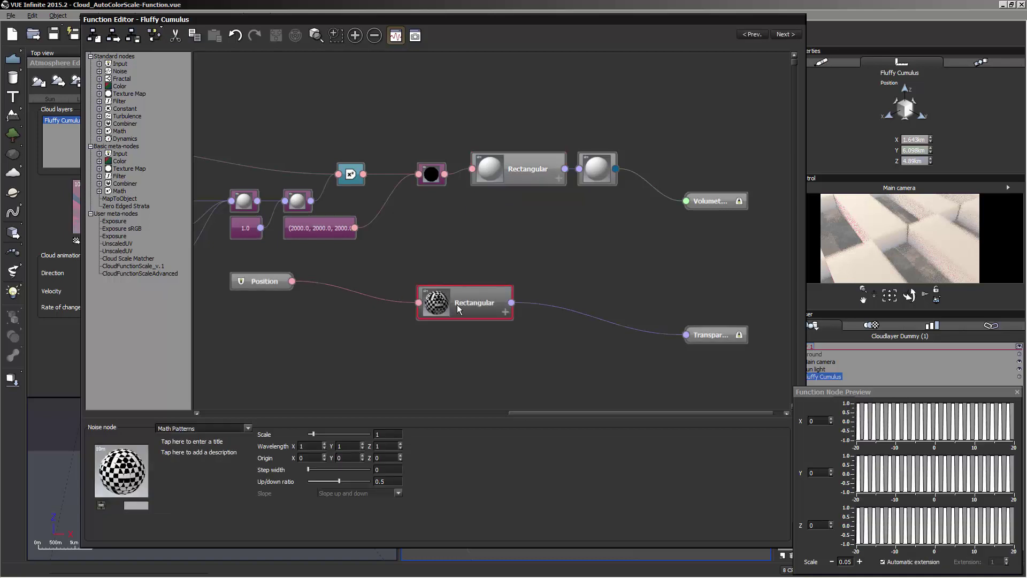
click(474, 255)
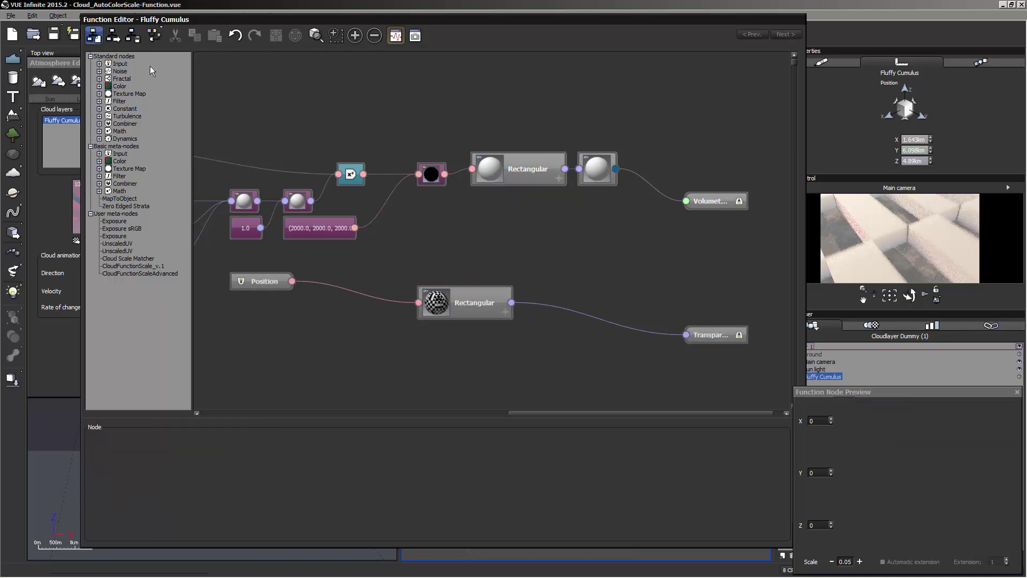
Set the node previews to 2D Plane with an object size of 10km.
click(154, 35)
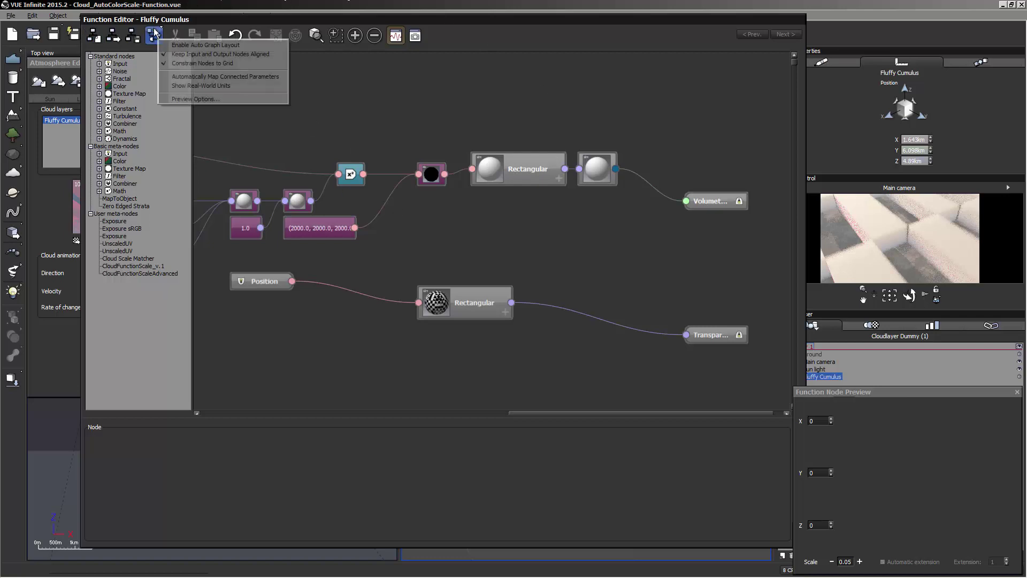
click(184, 99)
click(658, 350)
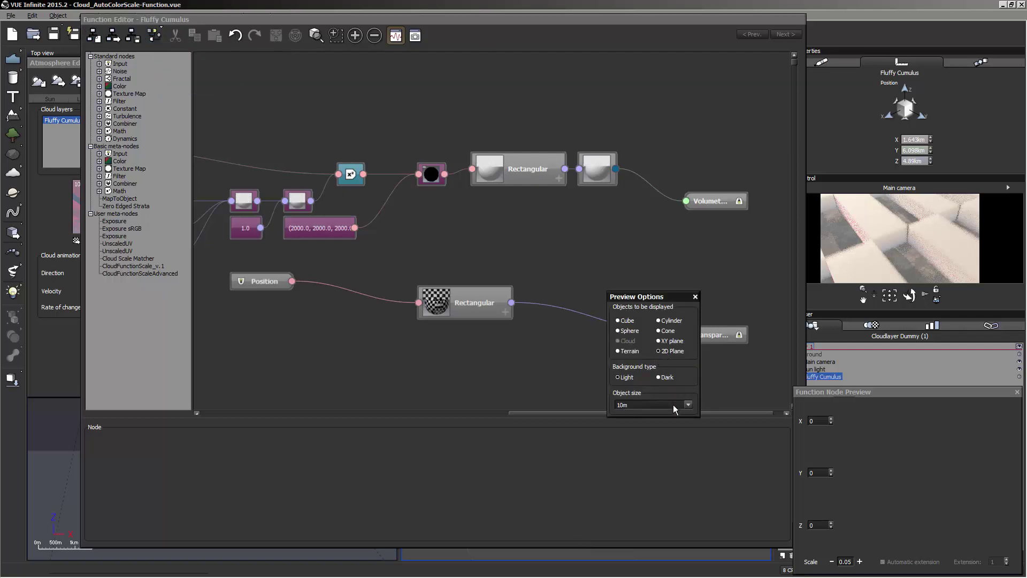
click(653, 404)
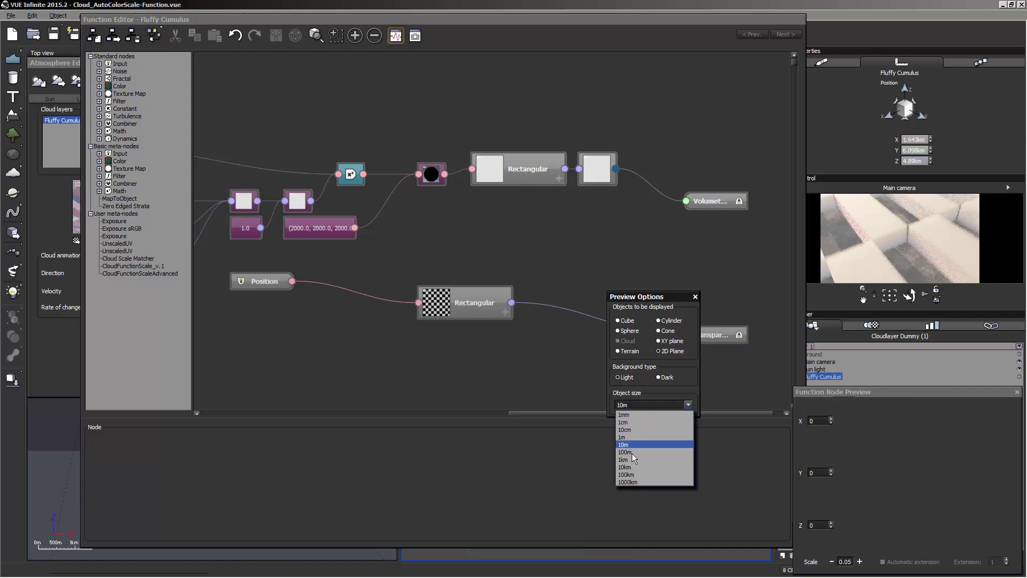
click(642, 467)
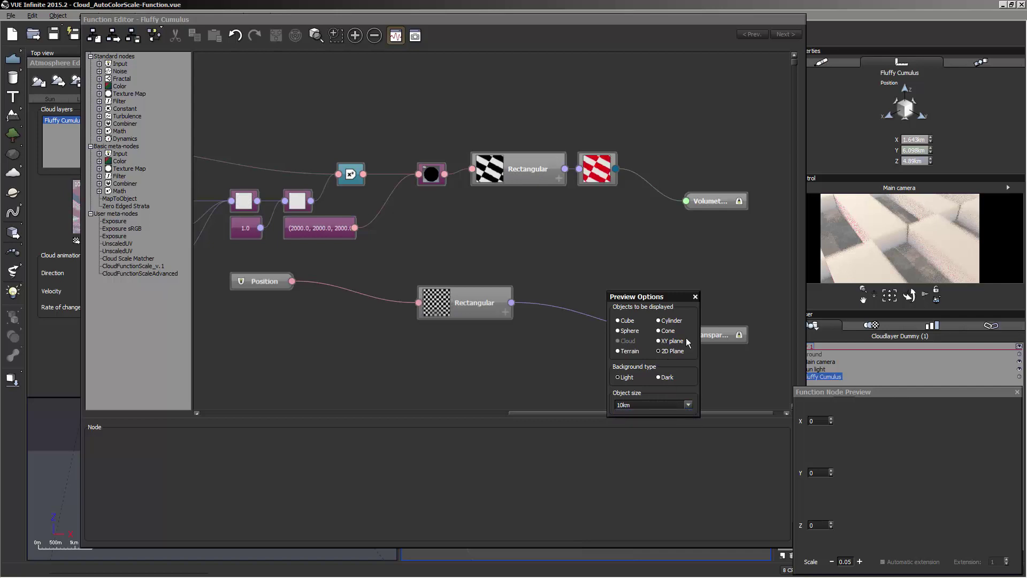
click(694, 296)
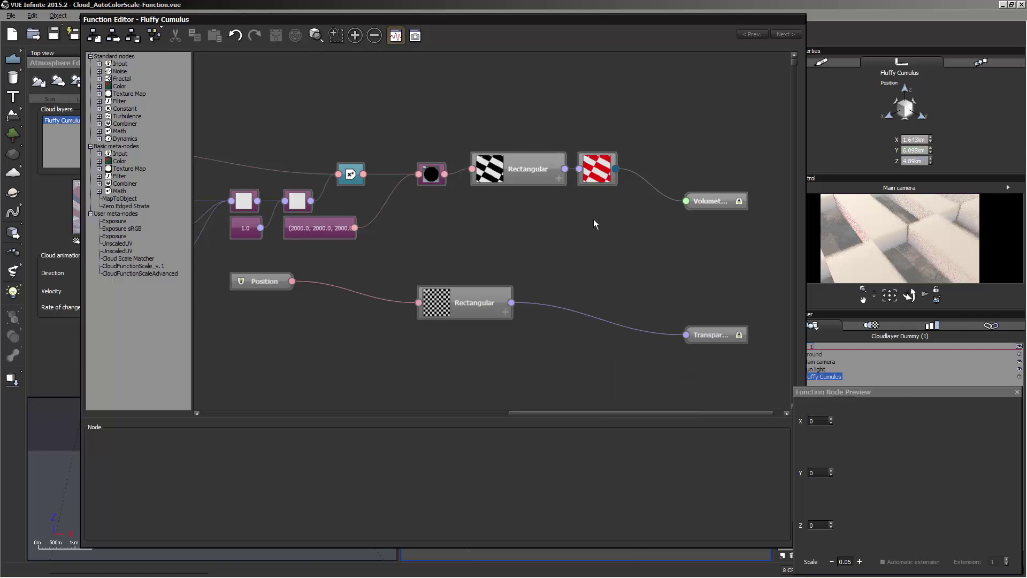
Hide the previews of the orange filter node fed by the -1500 constant and the orange node following it.
right_drag(571, 245, 594, 250)
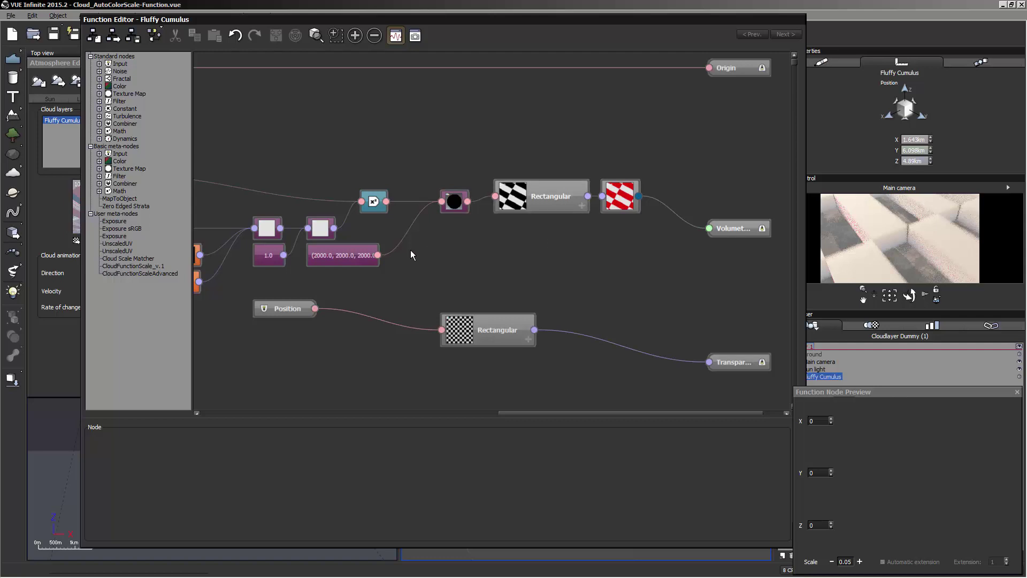
right_drag(410, 255, 691, 244)
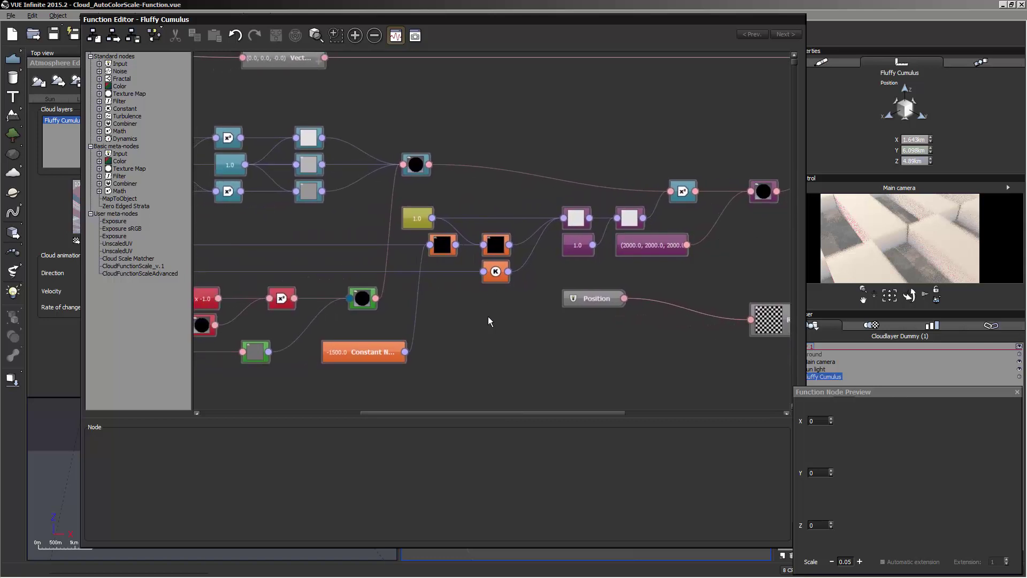
right_drag(488, 316, 694, 308)
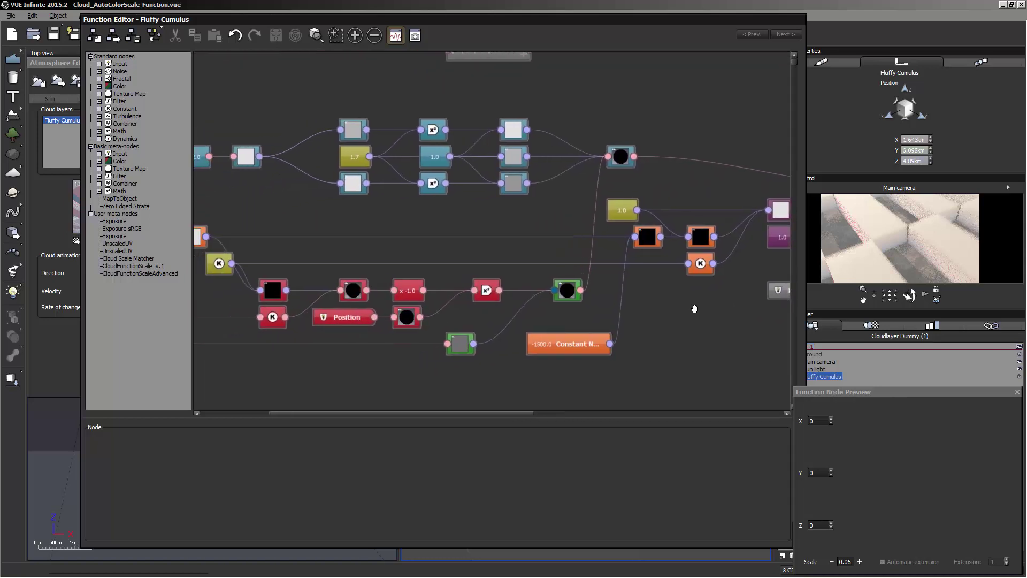
right_drag(618, 318, 683, 316)
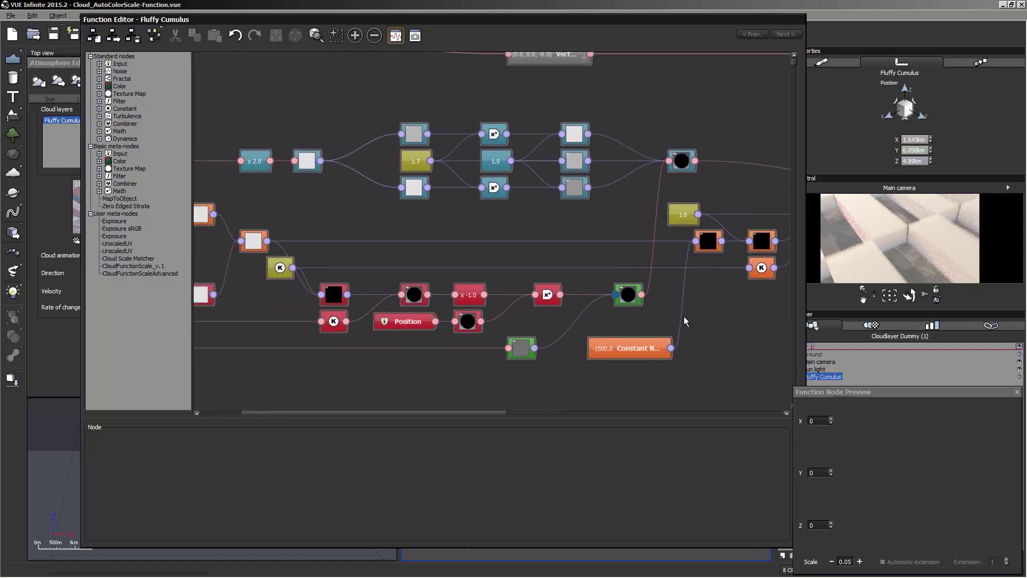
right_click(711, 240)
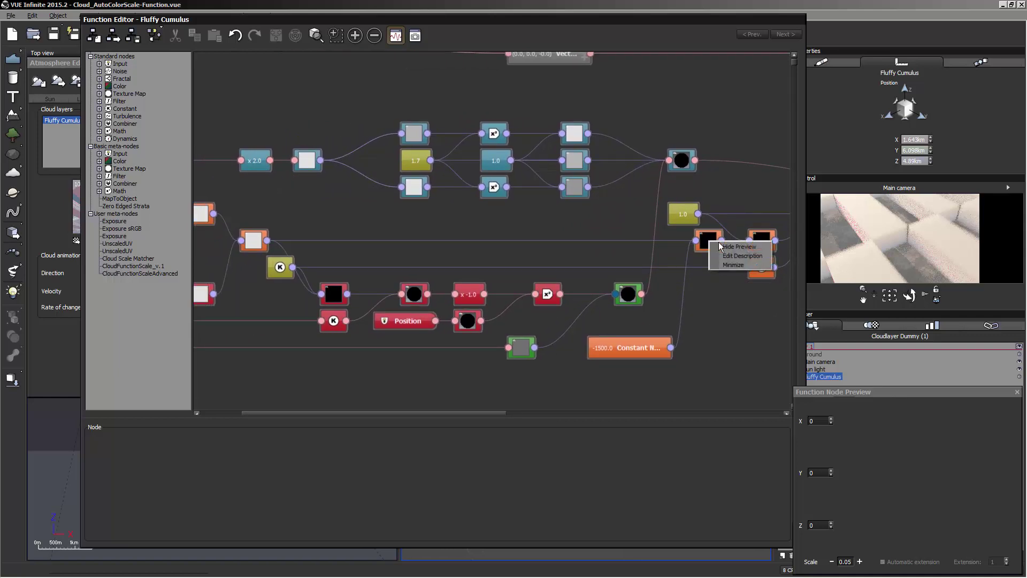
click(732, 249)
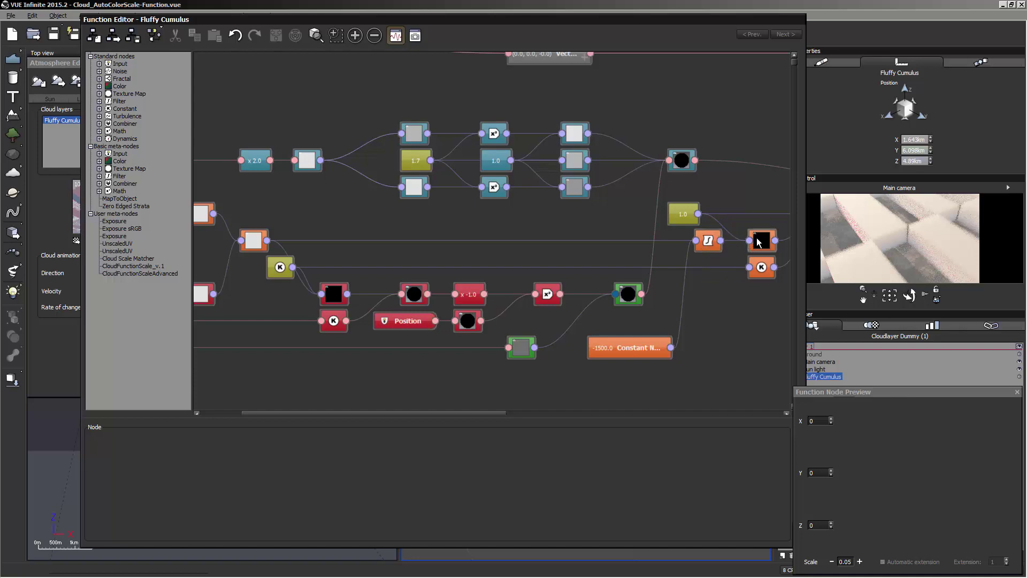
right_click(762, 241)
Recheck the Rectangular pattern previews near the outputs, and accept the function graph to return to the cloud material.
right_drag(704, 258, 400, 243)
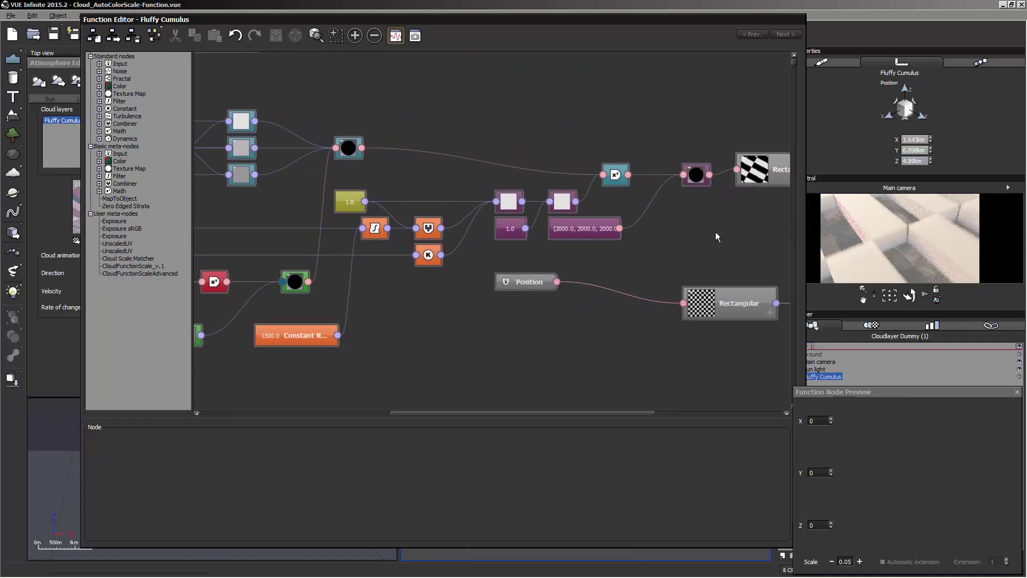
right_drag(715, 232, 521, 206)
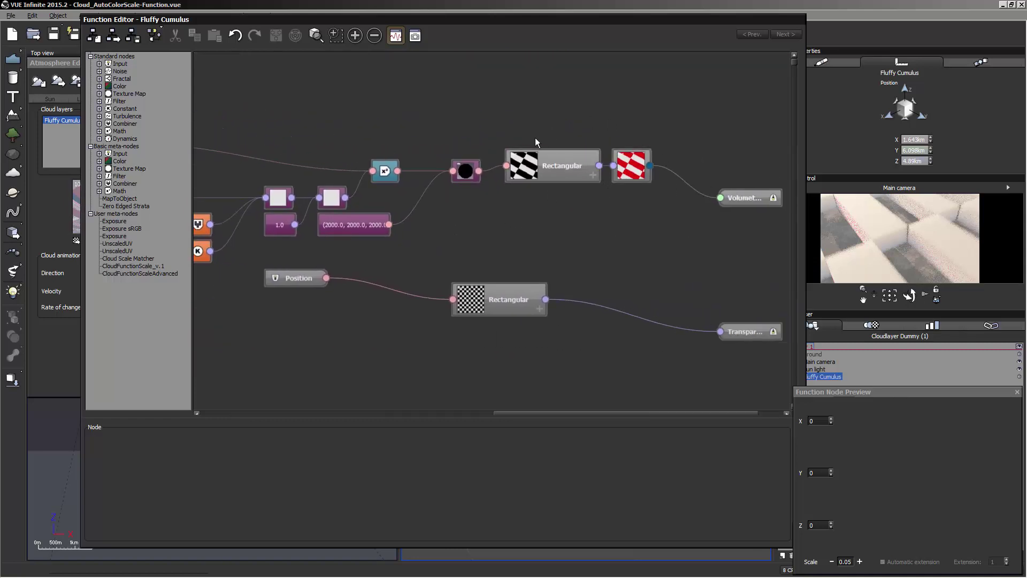
click(153, 35)
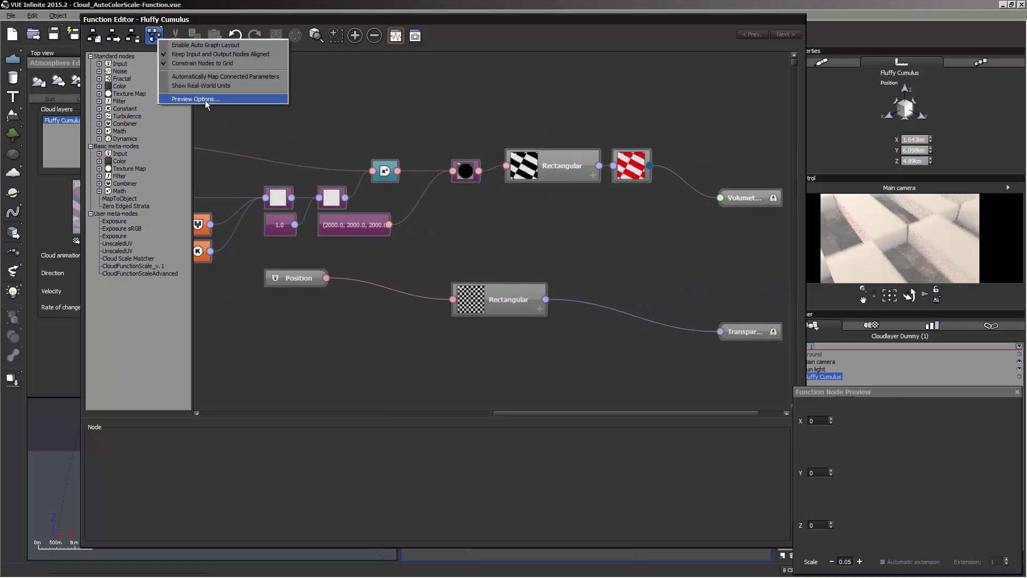
click(580, 237)
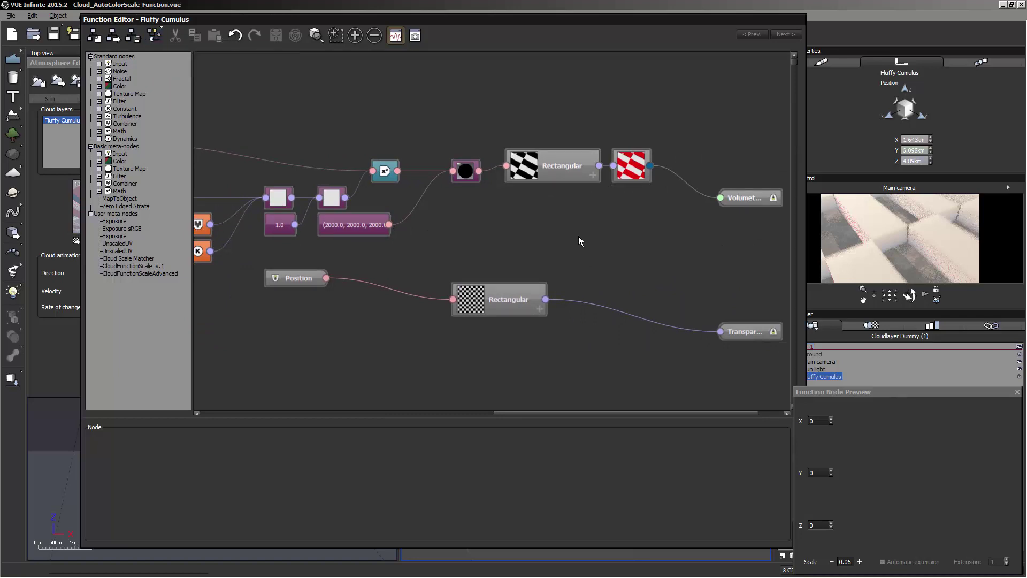
drag(523, 20, 477, 16)
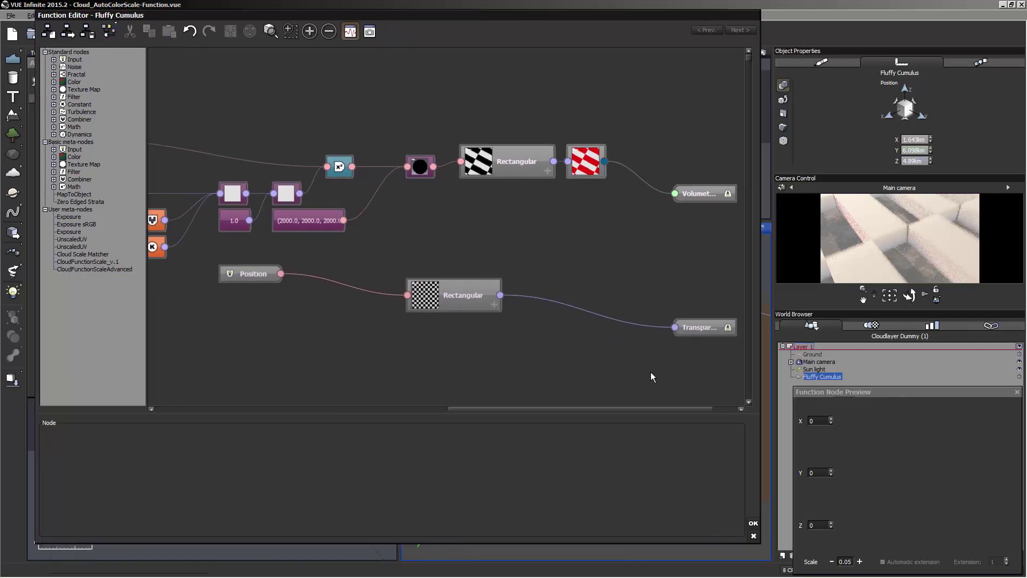
click(753, 523)
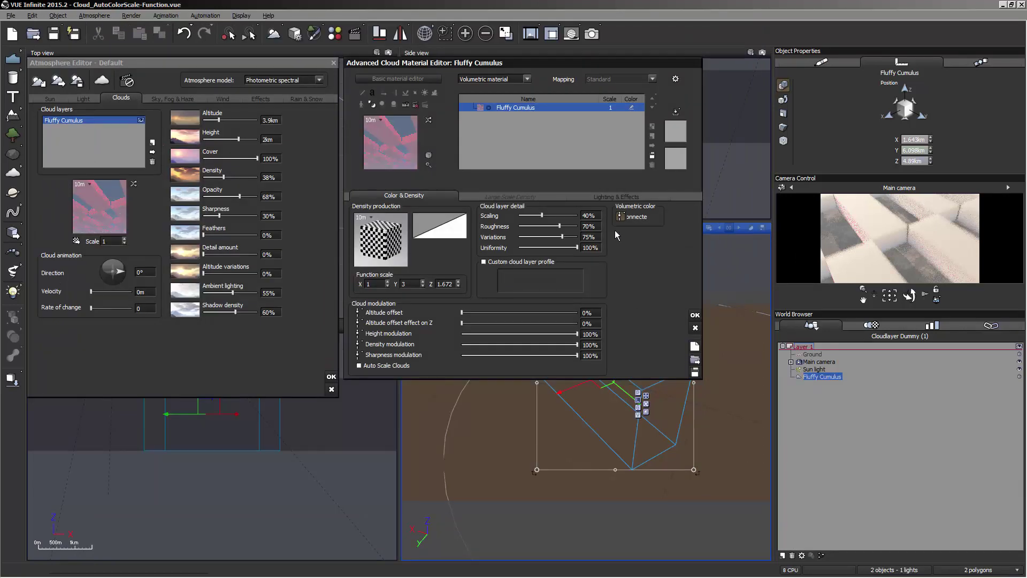
Reopen the cloud material's Volumetric color function and review the whole graph, from the External inputs through the colored branches.
click(620, 216)
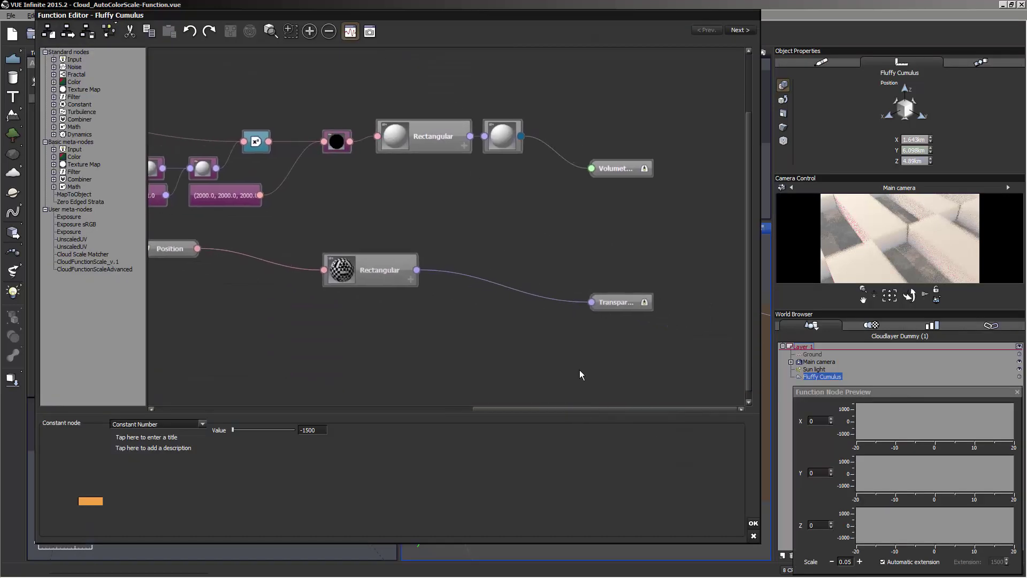
right_drag(398, 330, 571, 352)
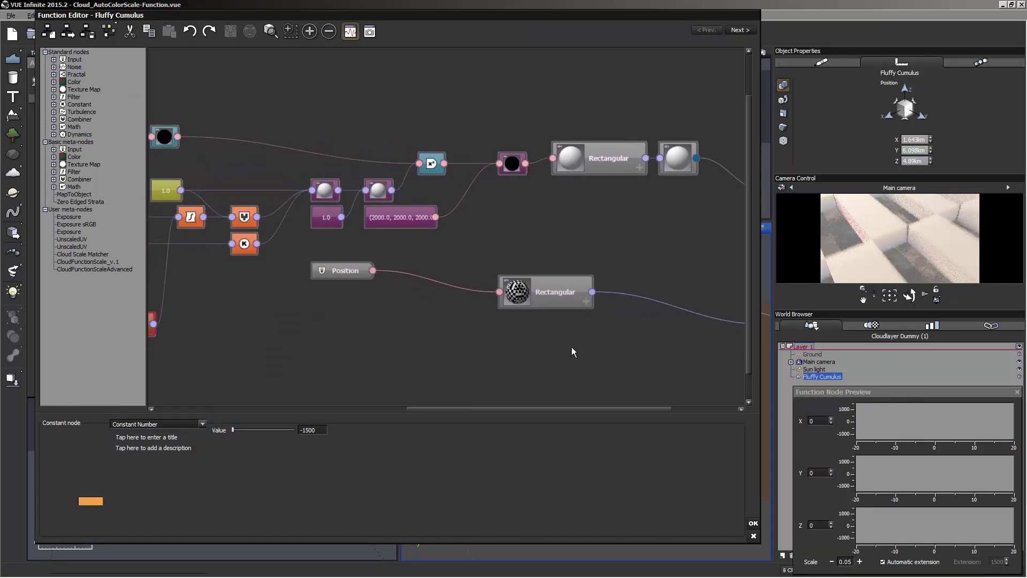
scroll(562, 338, down, 2)
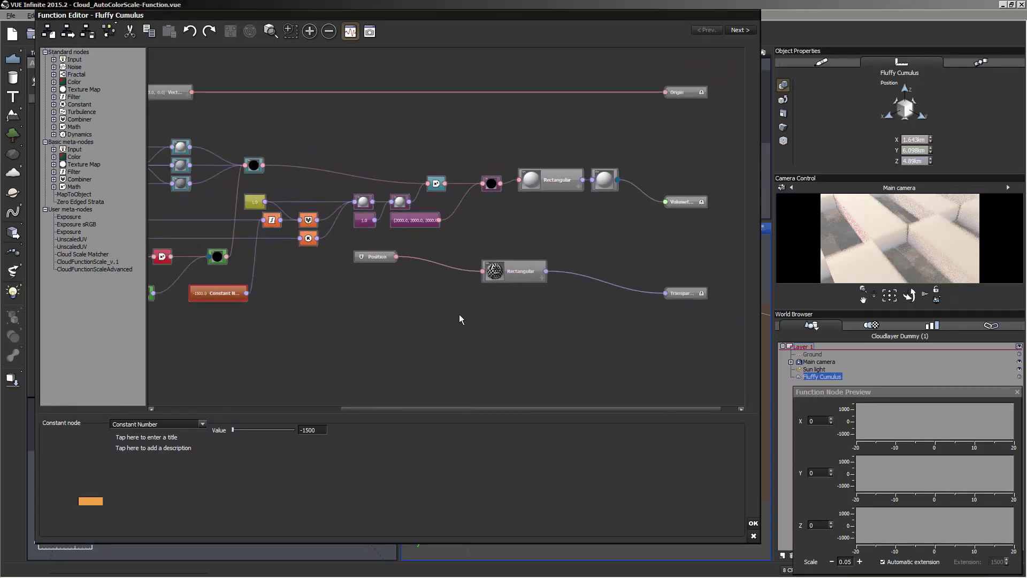
right_drag(441, 314, 709, 308)
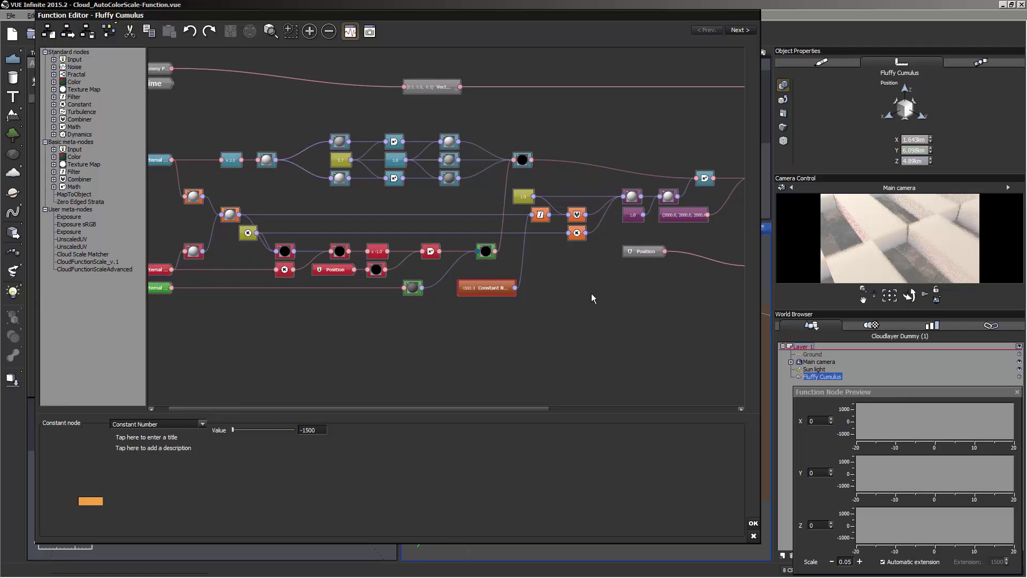
right_drag(592, 294, 622, 299)
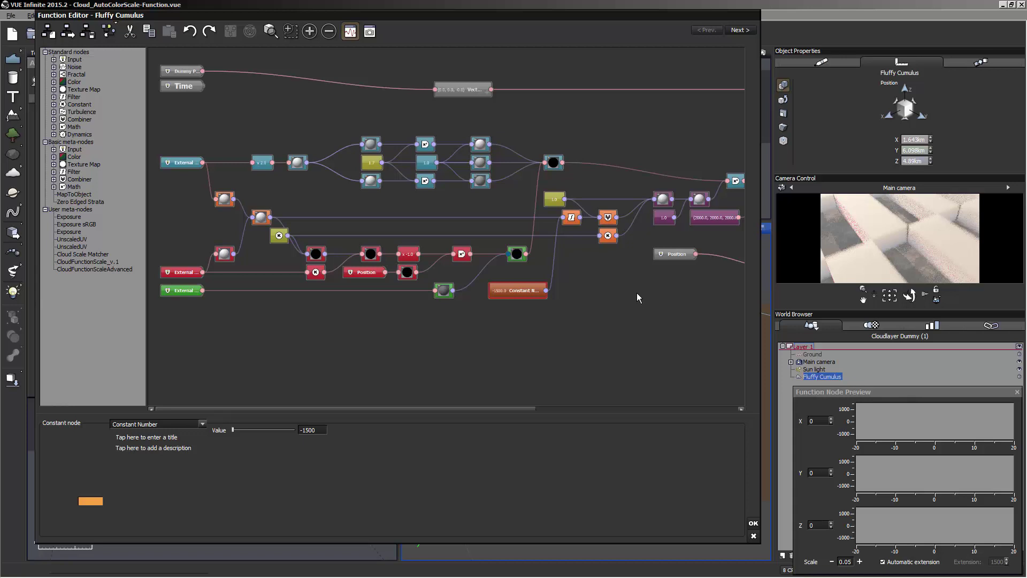
middle_drag(636, 293, 619, 294)
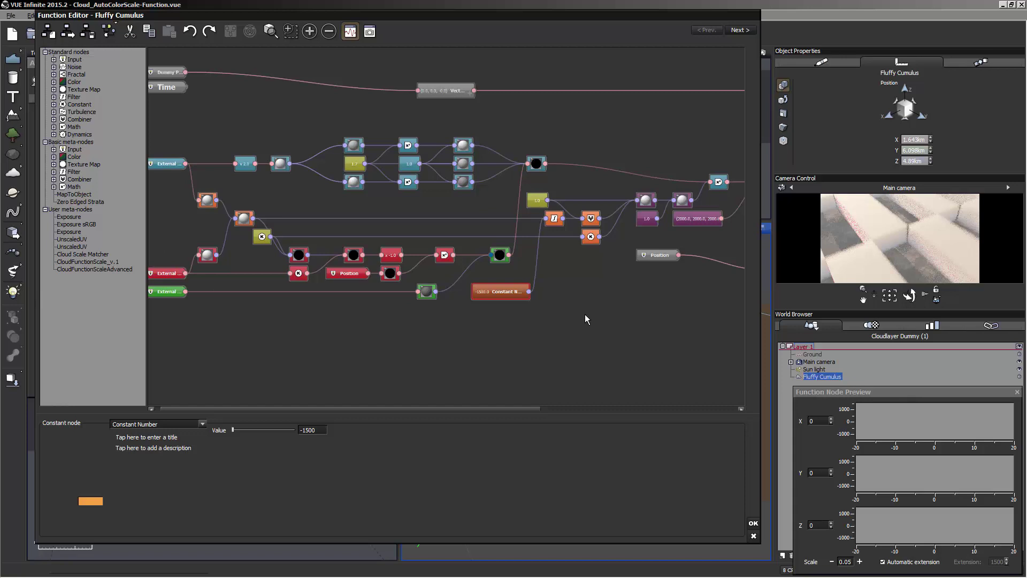
middle_drag(625, 320, 604, 321)
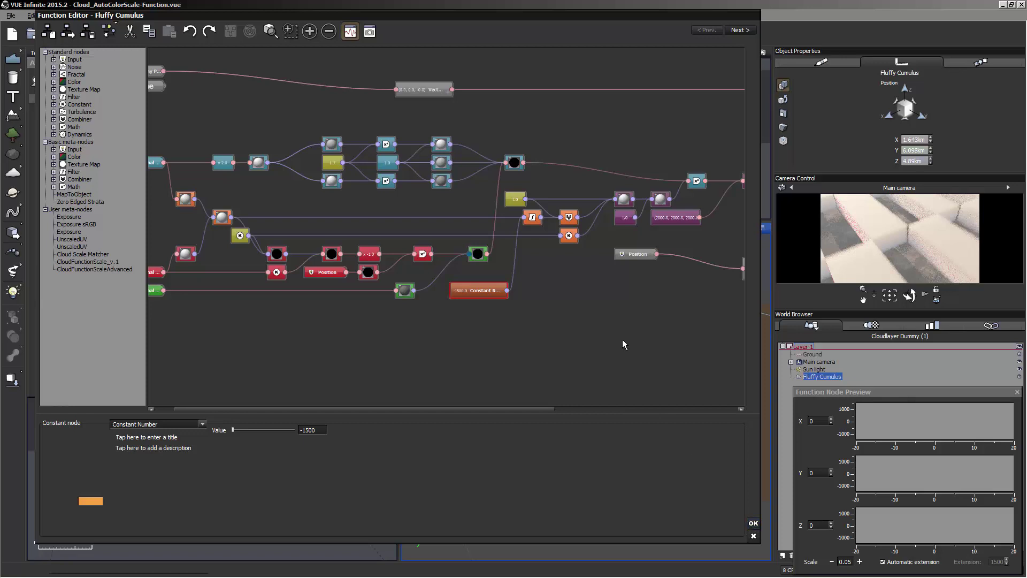
middle_drag(621, 339, 583, 337)
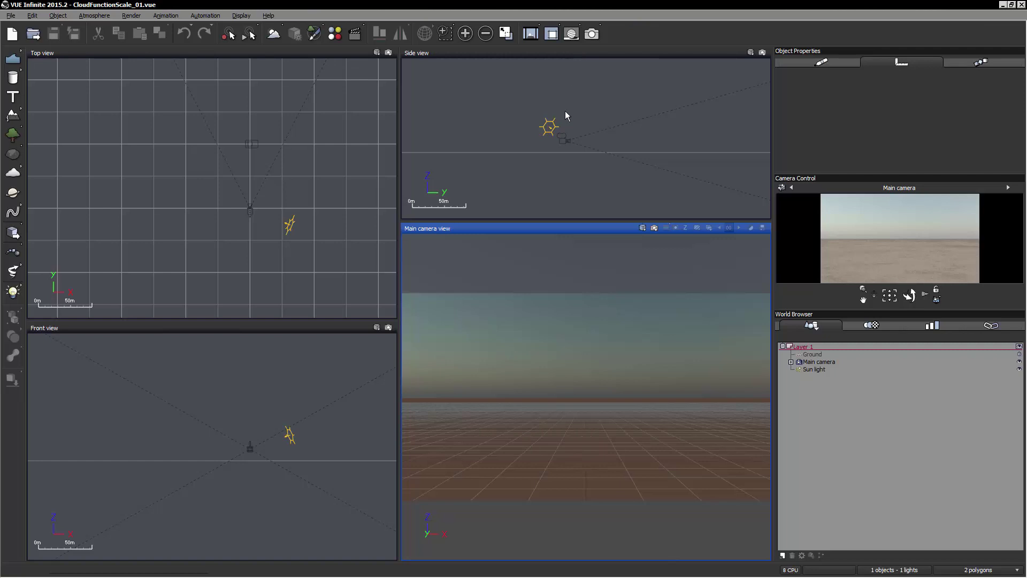
Add a Fluffy Cumulus cloud layer from Spectral 2 in place of Big Cumulus, and tilt the main camera up toward the sky.
click(102, 16)
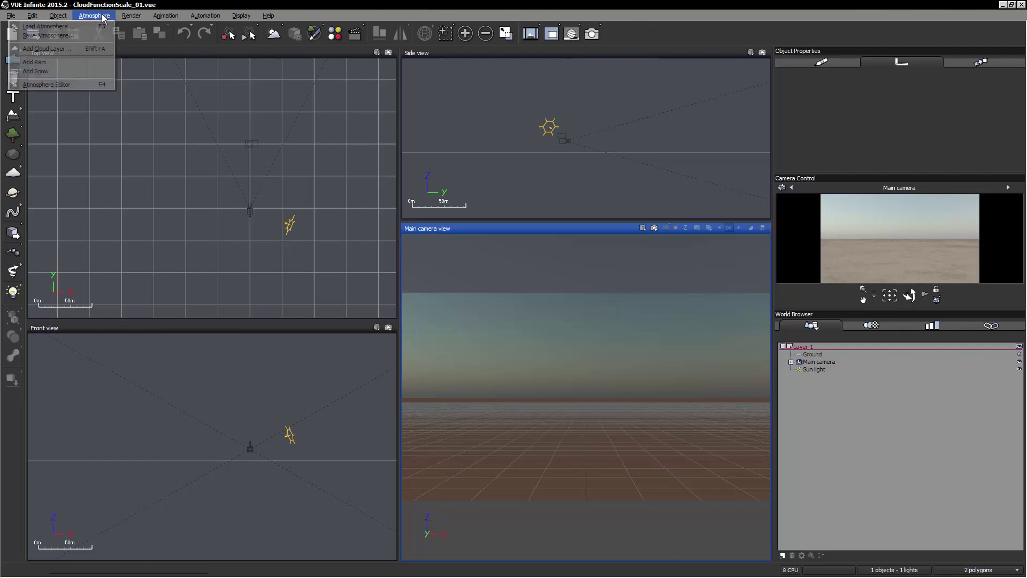
click(73, 49)
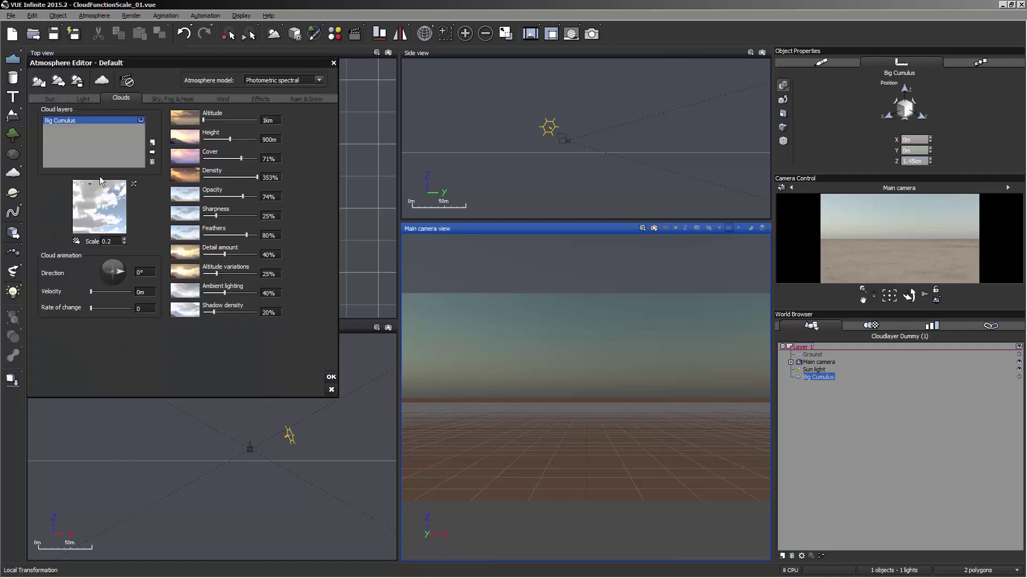
click(153, 162)
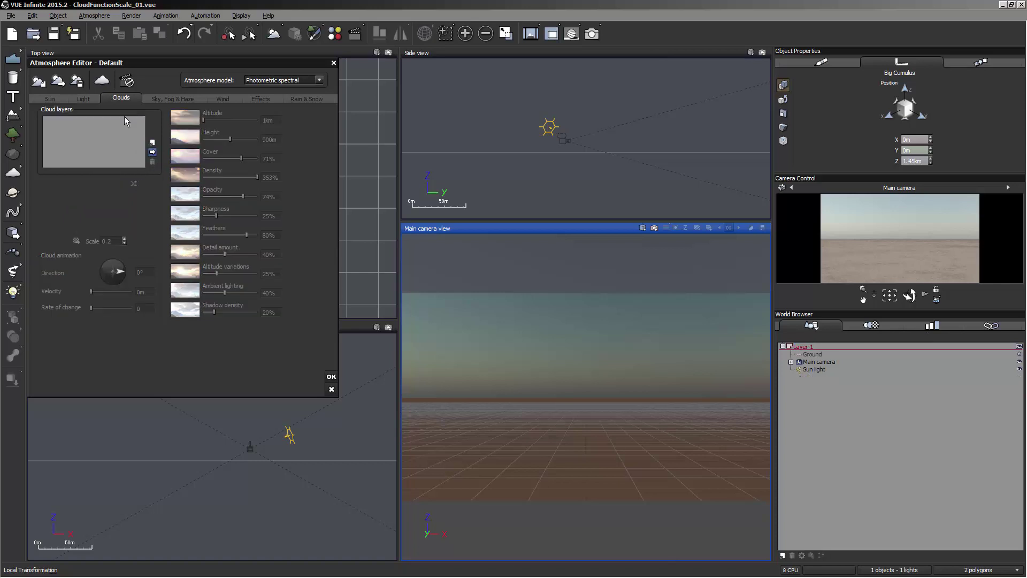
click(152, 152)
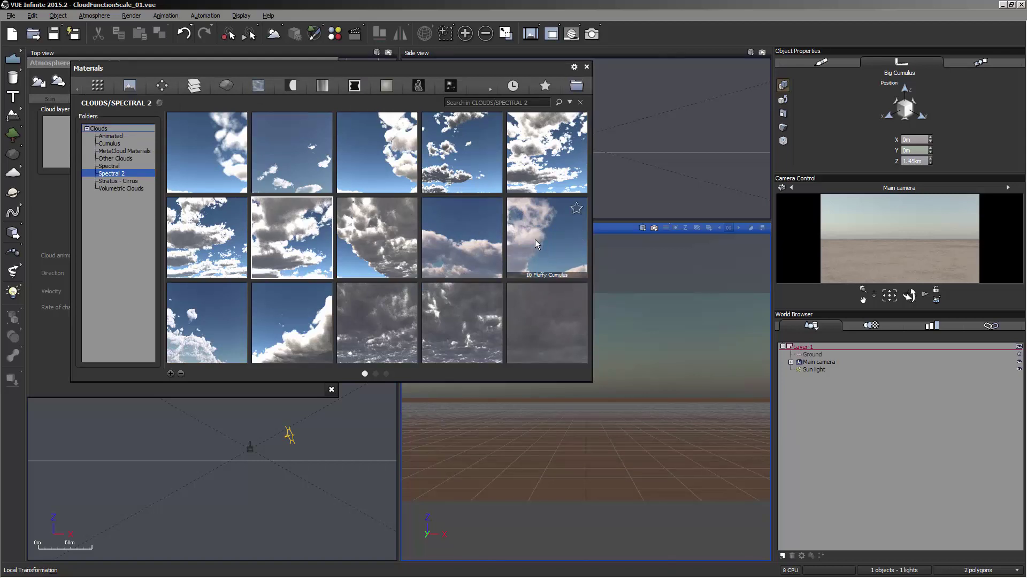
mouse_move(537, 243)
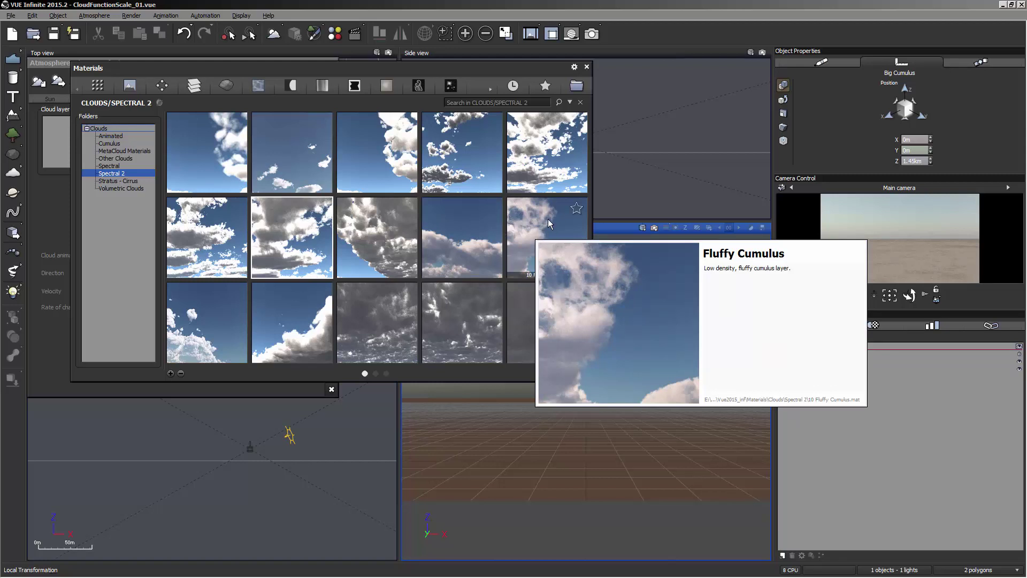
double_click(545, 218)
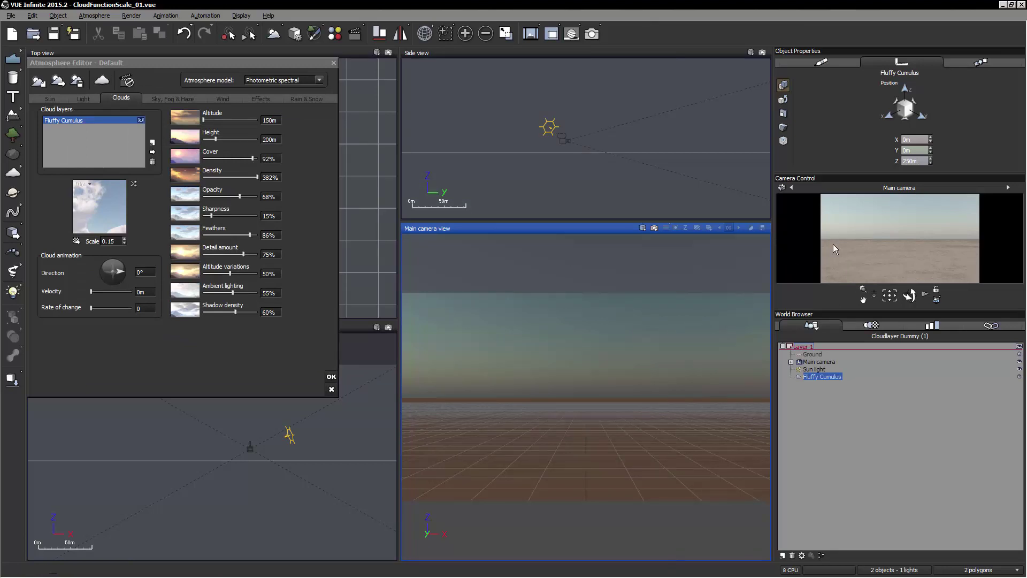
right_drag(614, 349, 598, 407)
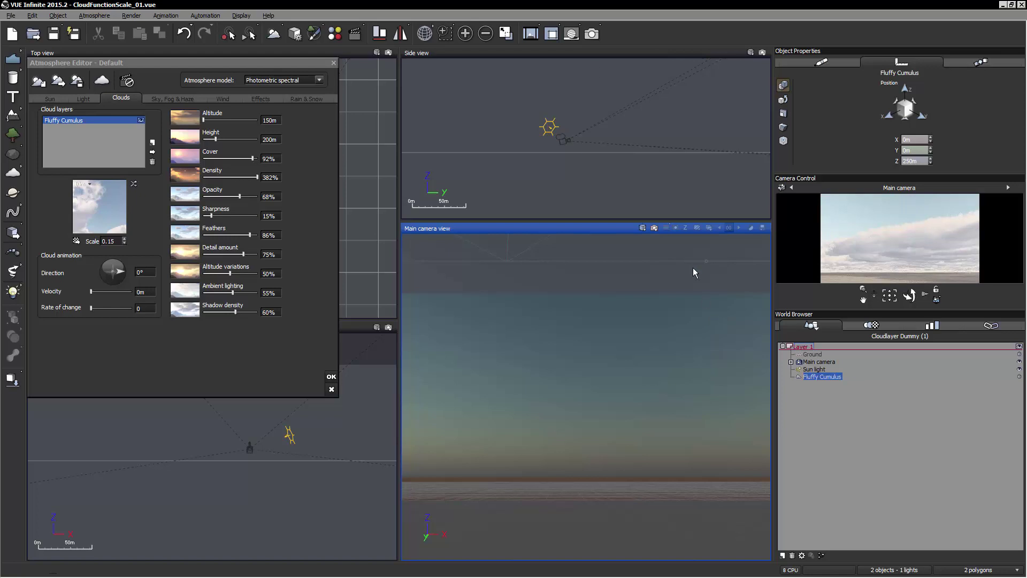
Toggle the option preserving the size of natural elements at creation, and replace the cloud layer with a fresh Fluffy Cumulus one.
right_click(295, 34)
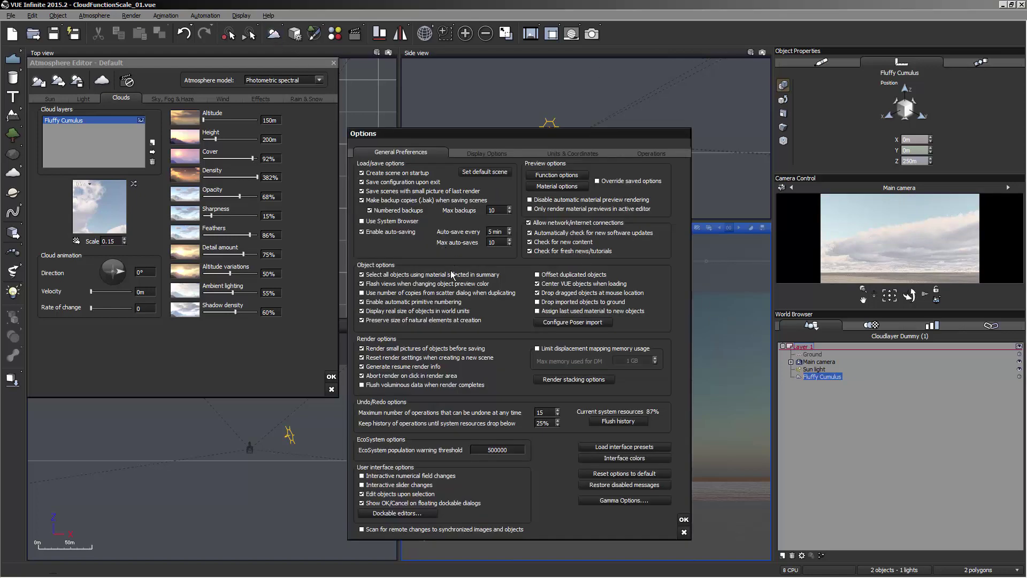
click(406, 321)
click(682, 519)
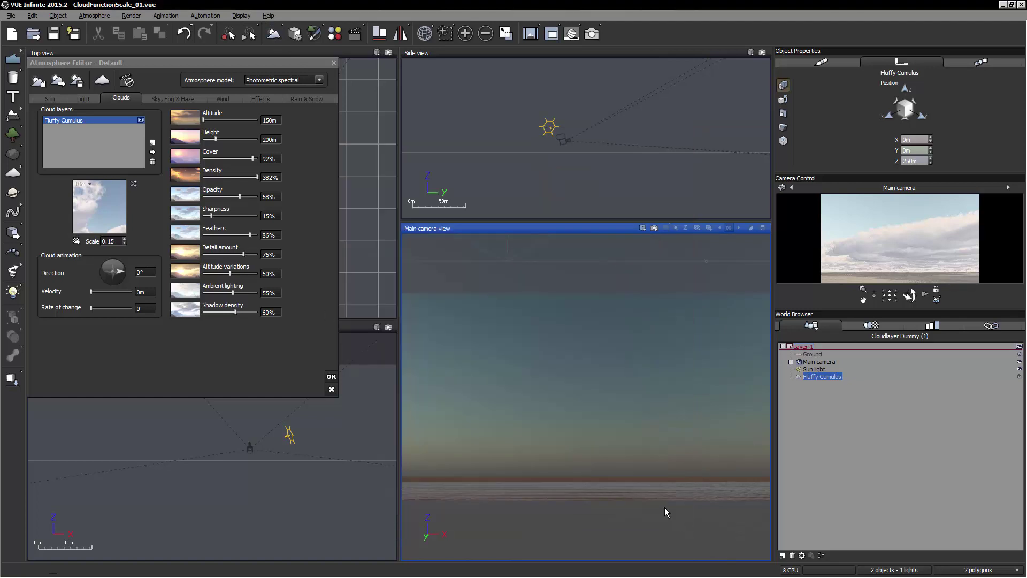
click(152, 162)
click(152, 142)
double_click(508, 259)
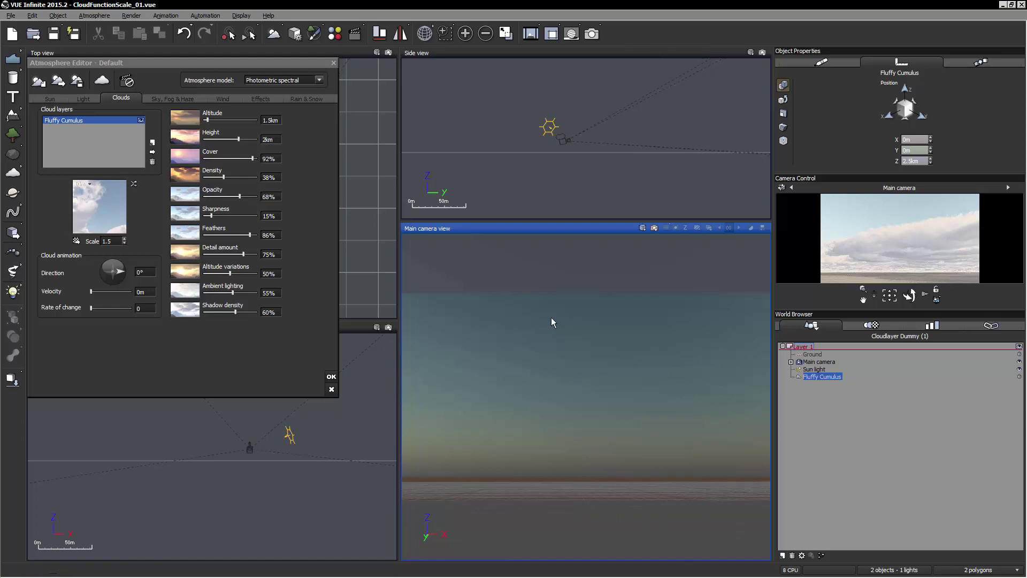
Edit the Fluffy Cumulus cloud material and open its Volumetric color function in a narrower Function Editor.
click(231, 65)
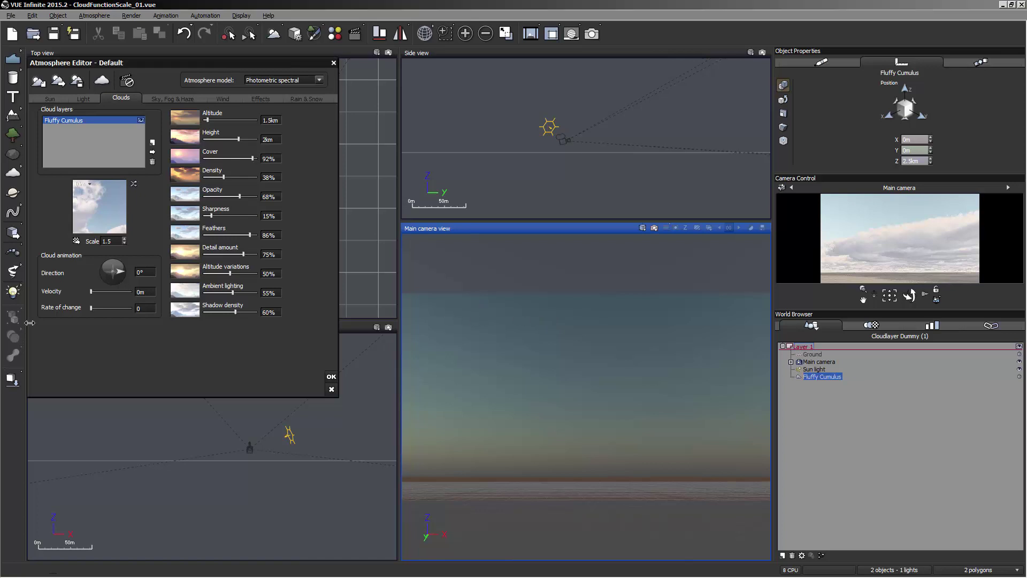
right_click(86, 212)
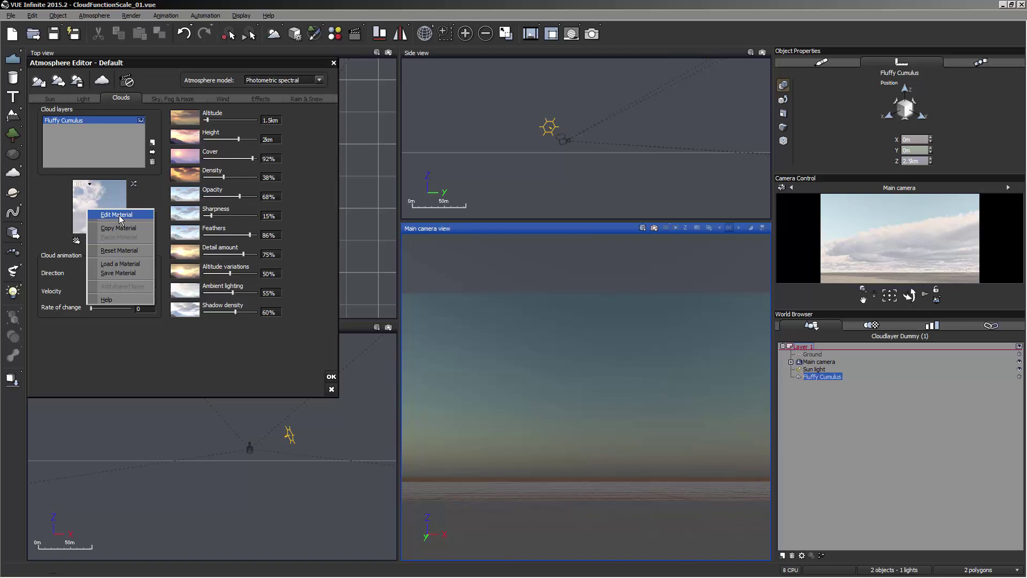
click(119, 215)
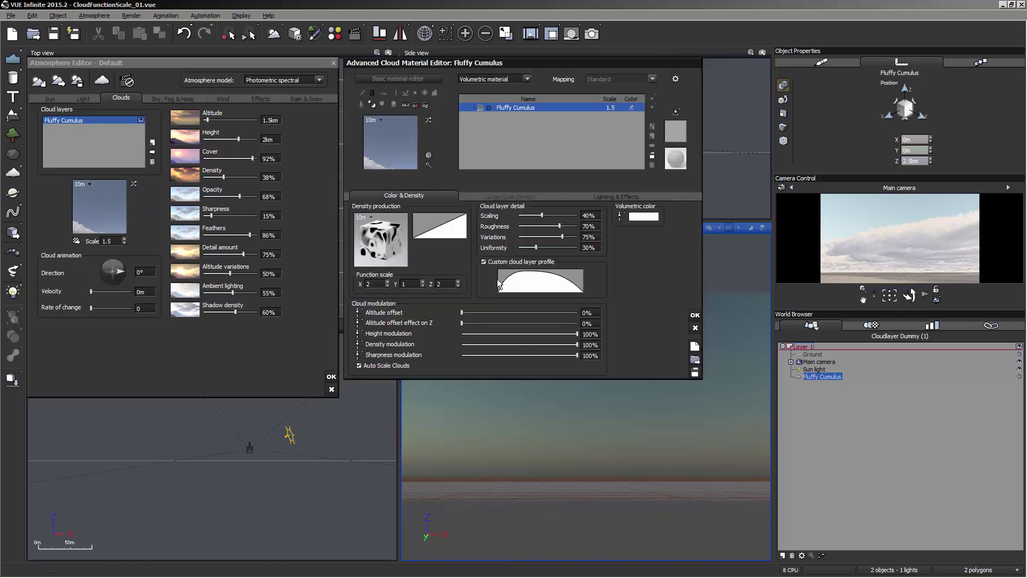
click(621, 216)
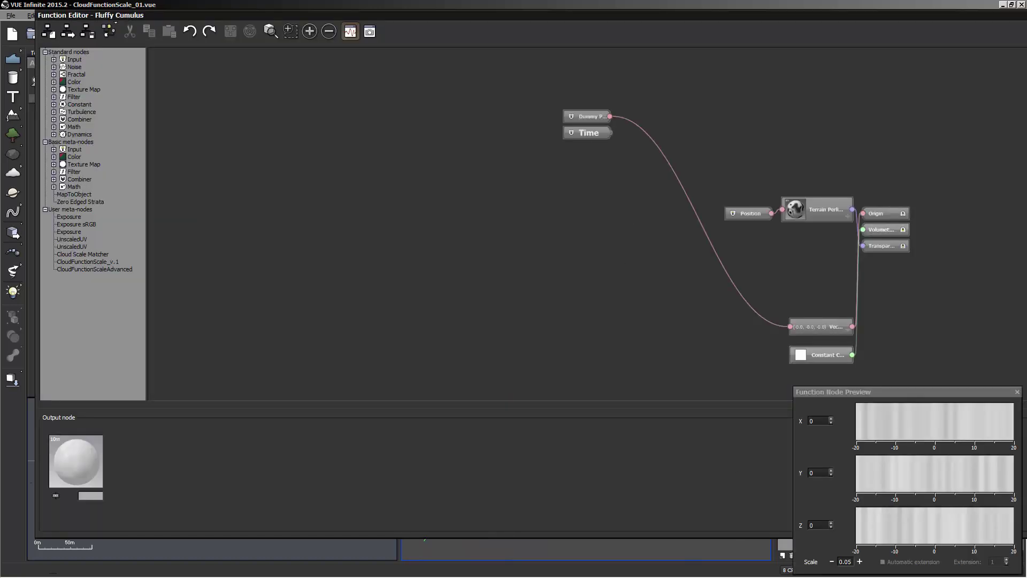
drag(1026, 538, 873, 530)
Line up the dummy position node with its vector math node above the noise branch, and place the Time node below.
right_drag(638, 318, 391, 334)
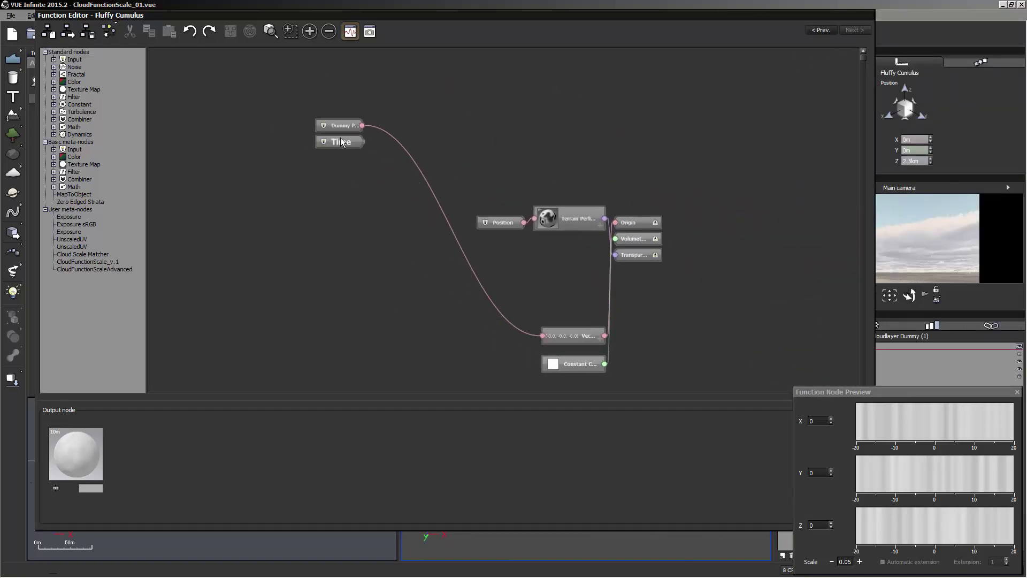
drag(339, 139, 337, 260)
drag(287, 125, 285, 189)
drag(564, 337, 496, 171)
drag(284, 191, 298, 174)
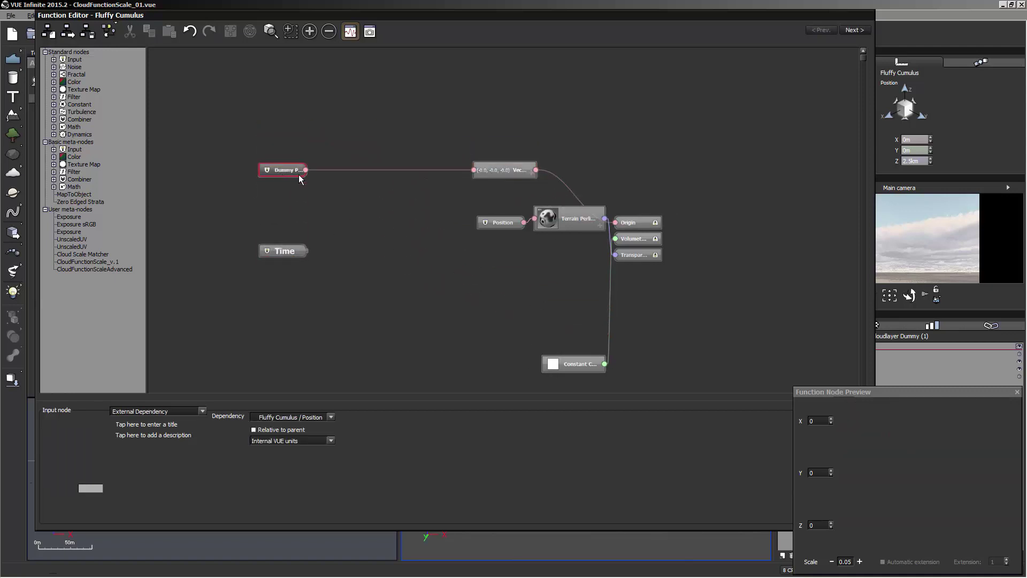
click(502, 175)
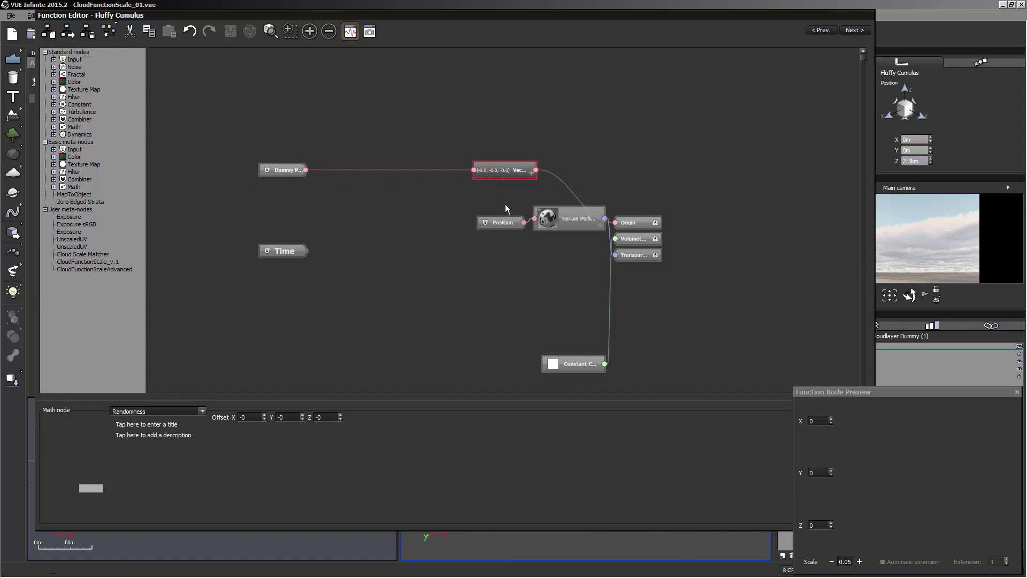
Move the Position and Terrain Perlin nodes away from the outputs, and close the Function Node Preview.
scroll(569, 290, up, 1)
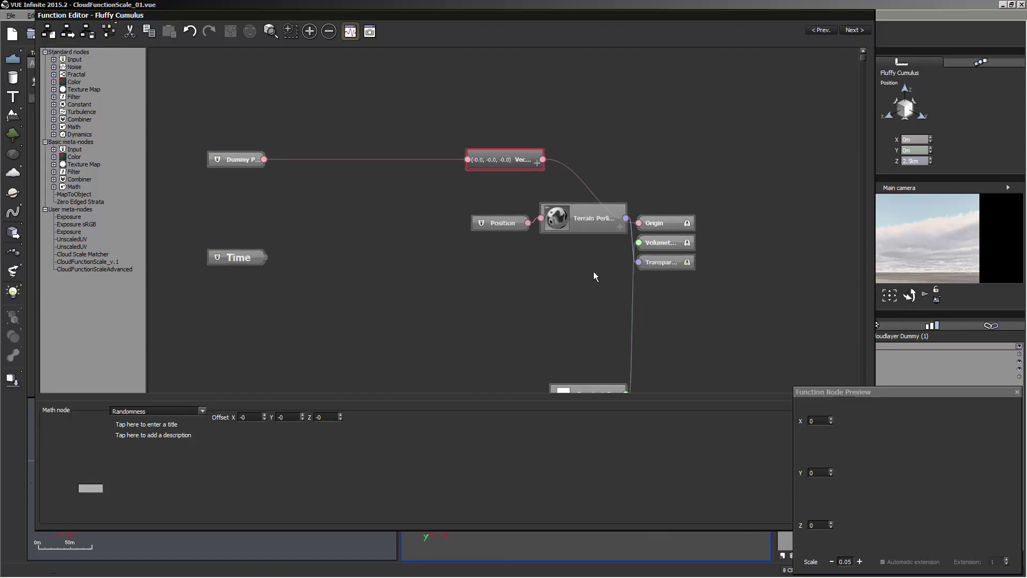
drag(593, 271, 363, 271)
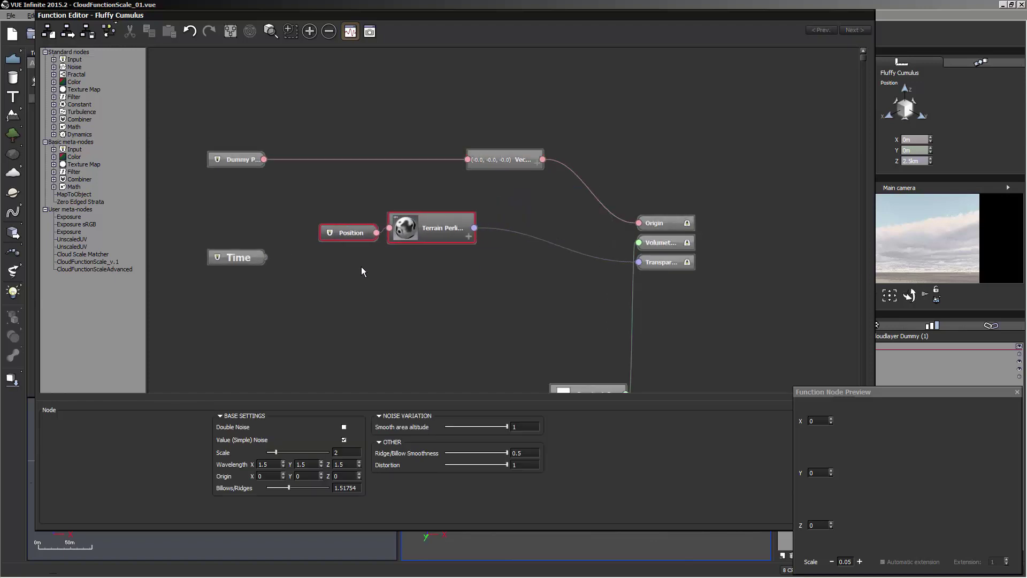
click(517, 267)
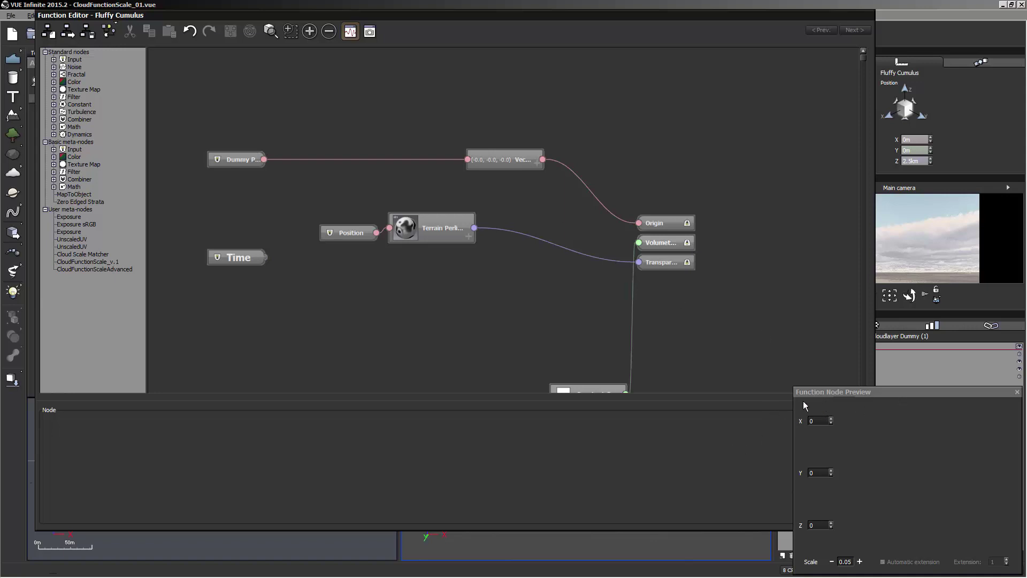
click(1016, 392)
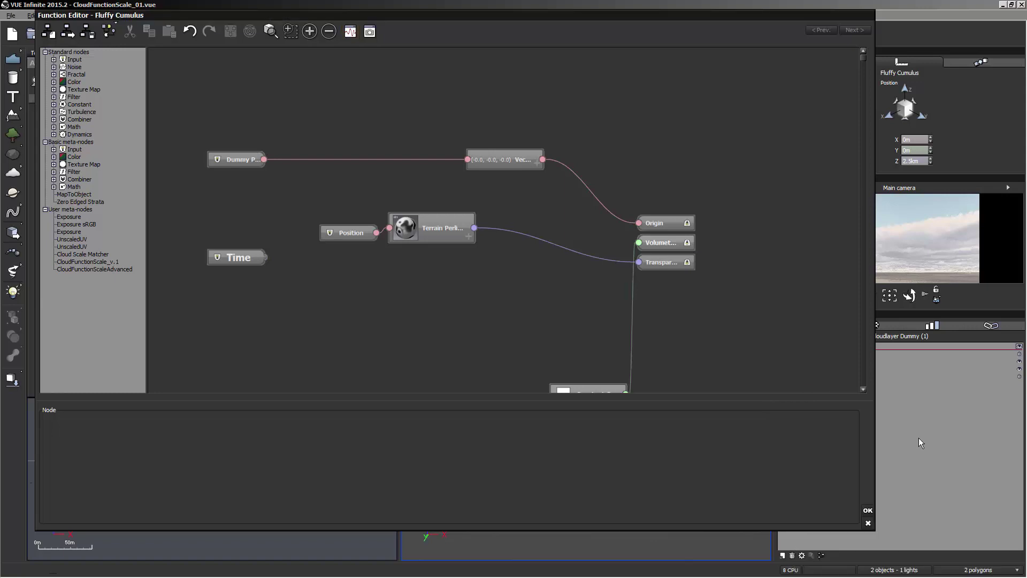
Accept the function graph, and reopen it through the cloud material's Density production function.
click(866, 511)
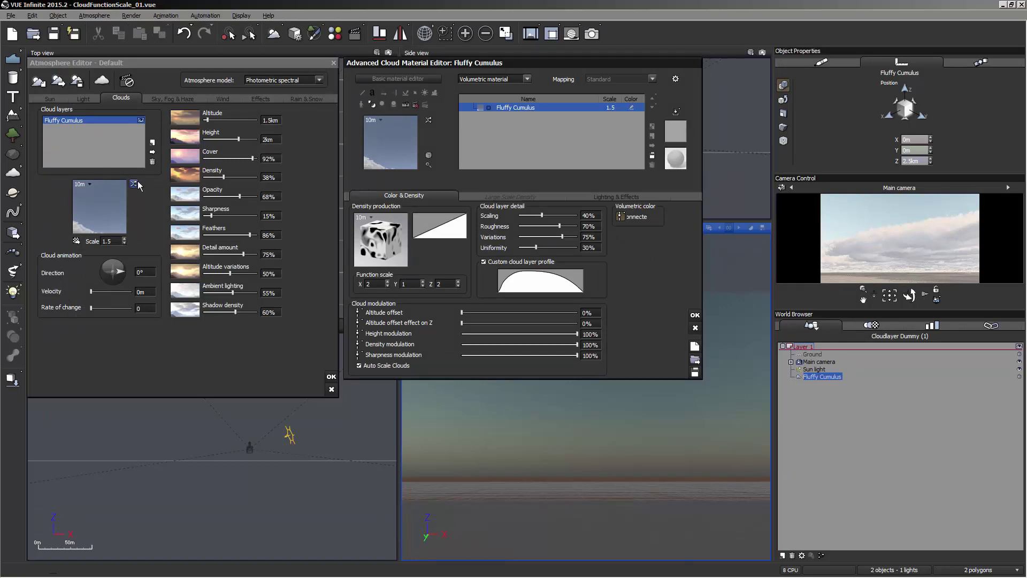
right_click(104, 208)
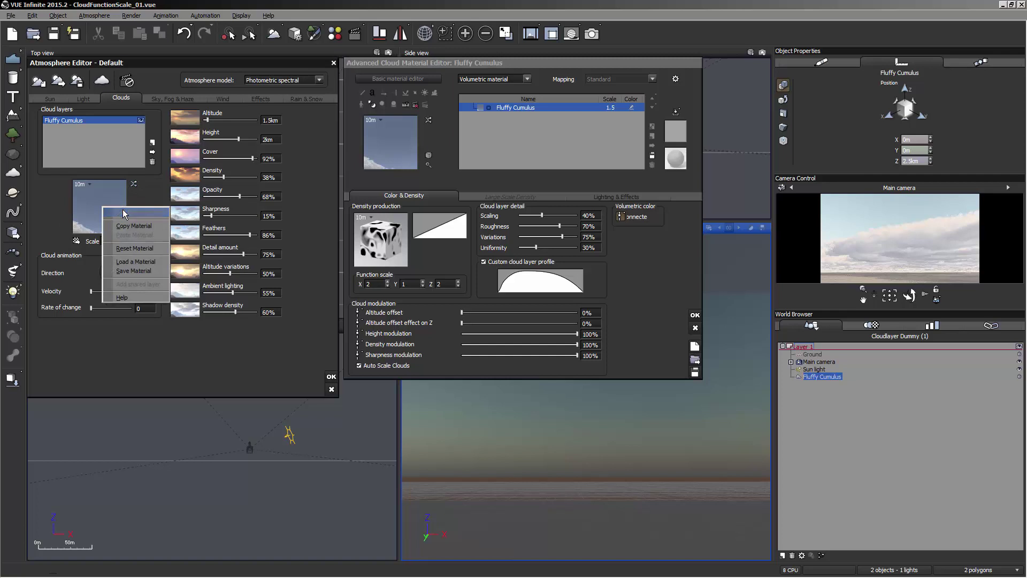
click(124, 213)
right_click(360, 263)
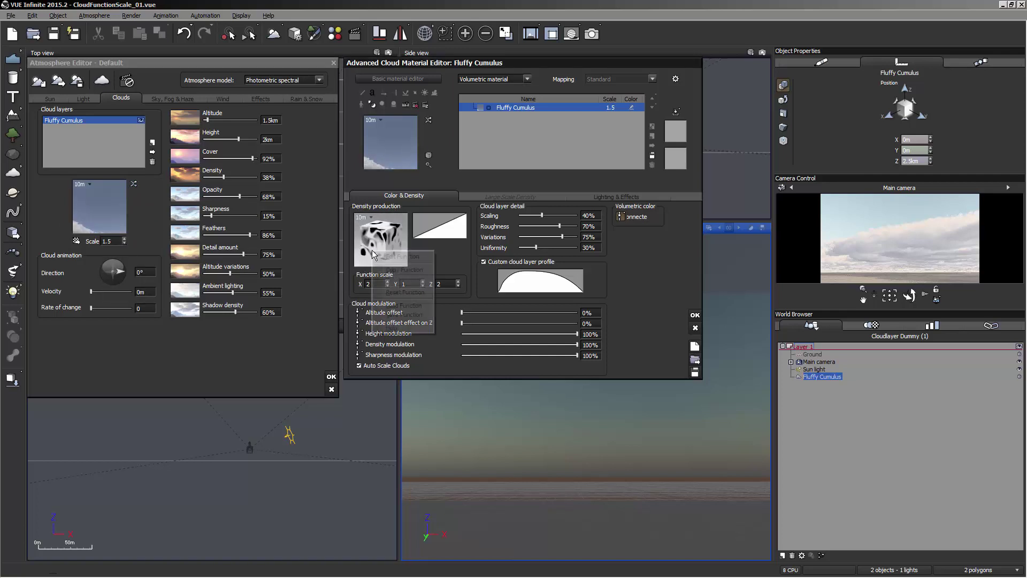
key(e)
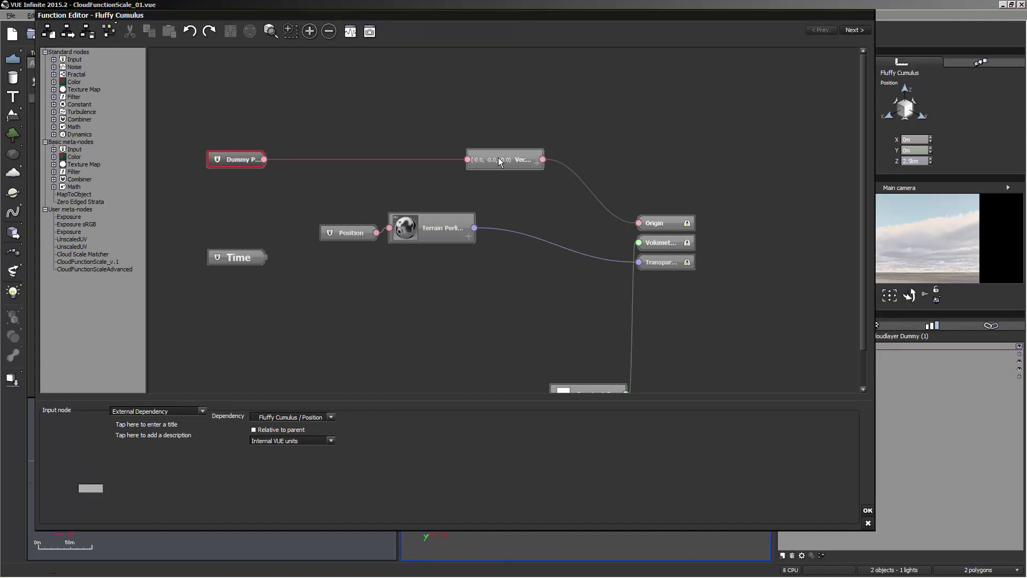
Spread out the vector math, input and Constant Color nodes so the three output branches are separated, and shrink the Function Editor.
drag(499, 161, 474, 160)
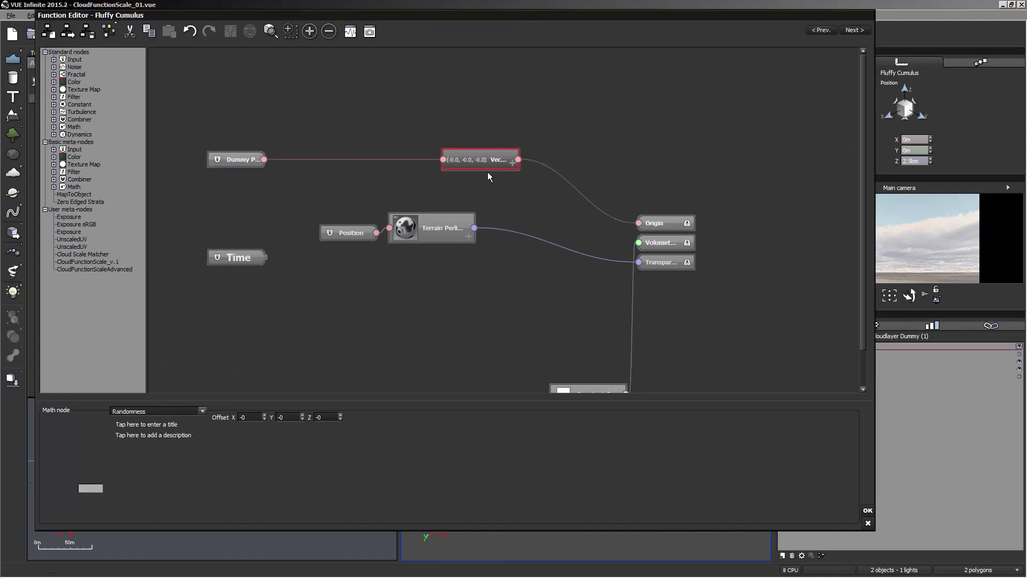
right_drag(526, 223, 516, 183)
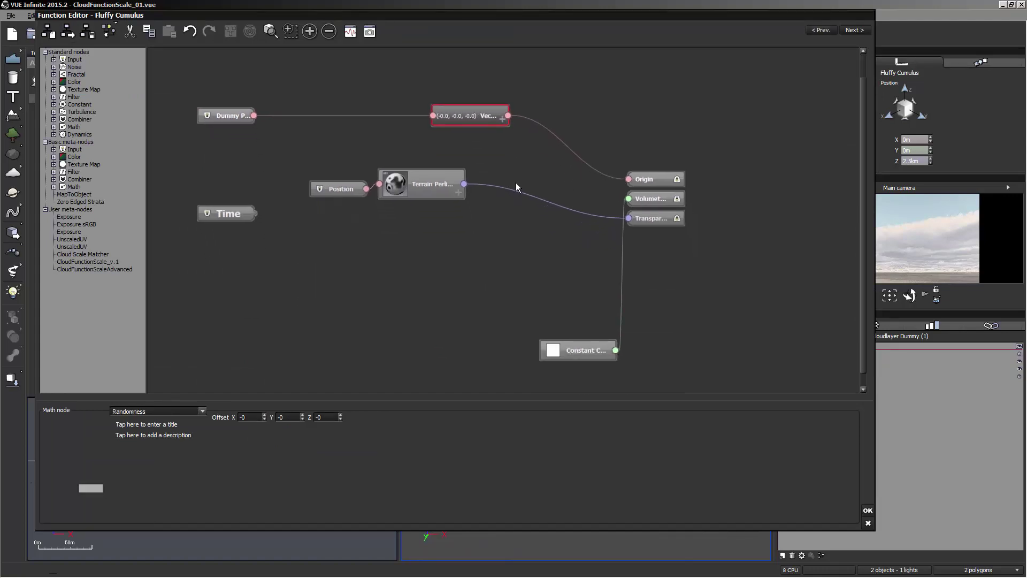
drag(321, 188, 248, 165)
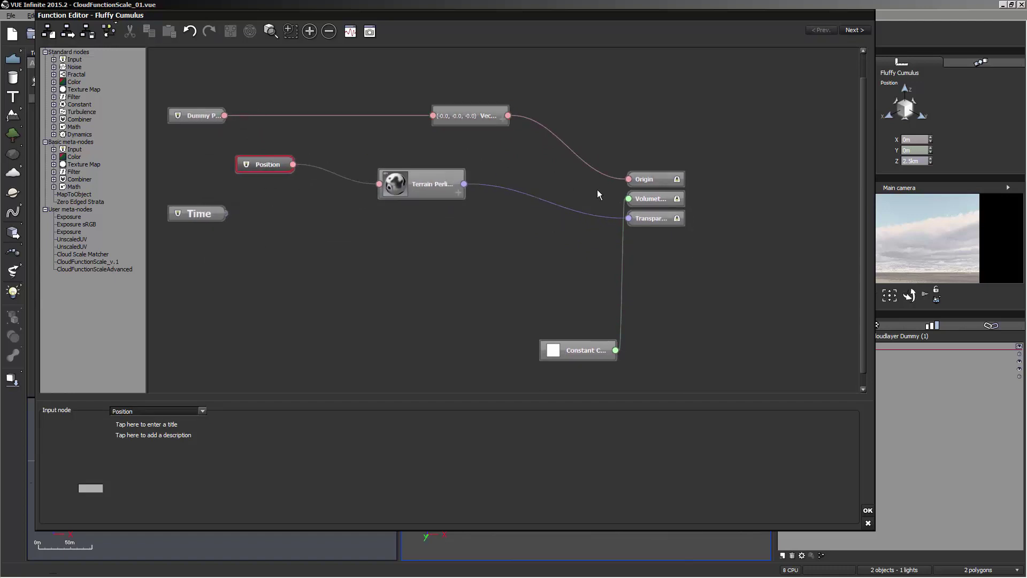
drag(588, 350, 481, 311)
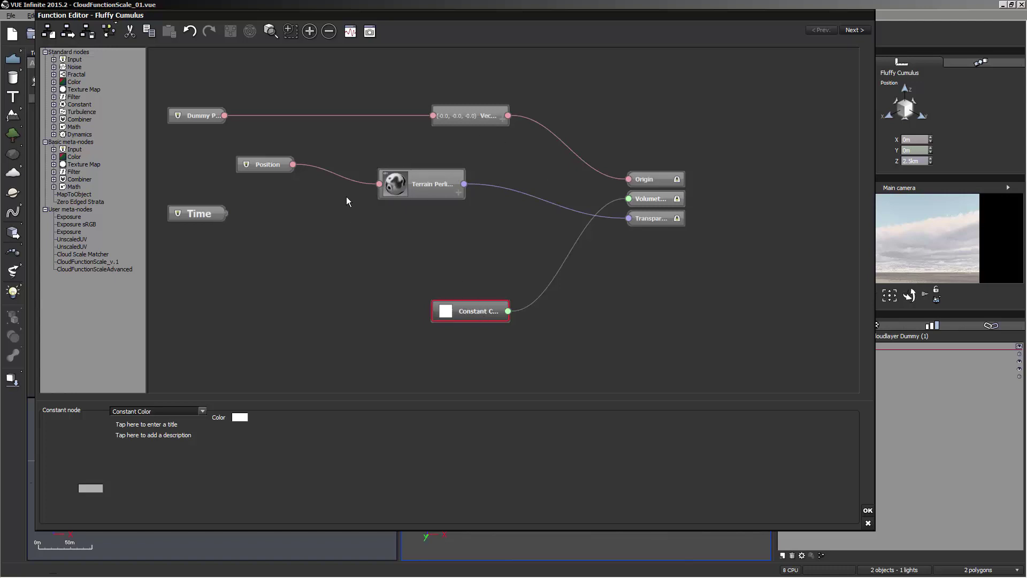
drag(278, 162, 301, 187)
click(361, 242)
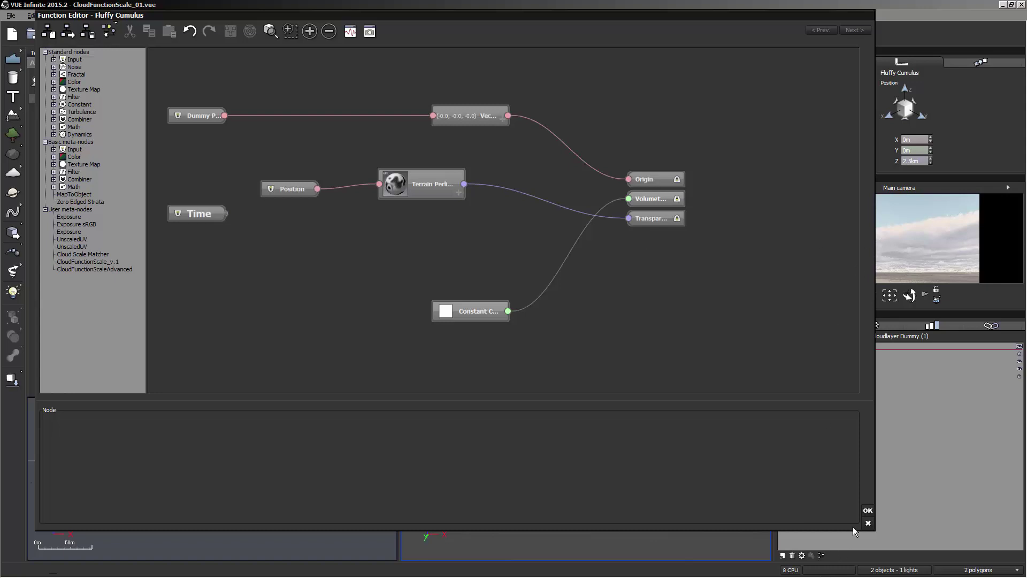
drag(872, 526, 741, 500)
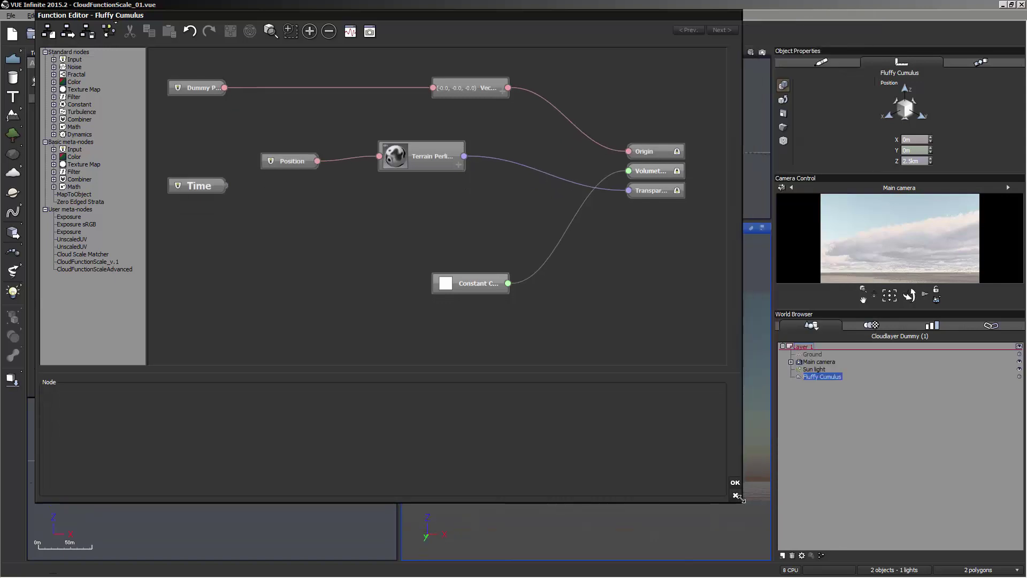
Duplicate the Terrain Perlin noise node and place the copy below the original, near the Constant Color node.
click(422, 157)
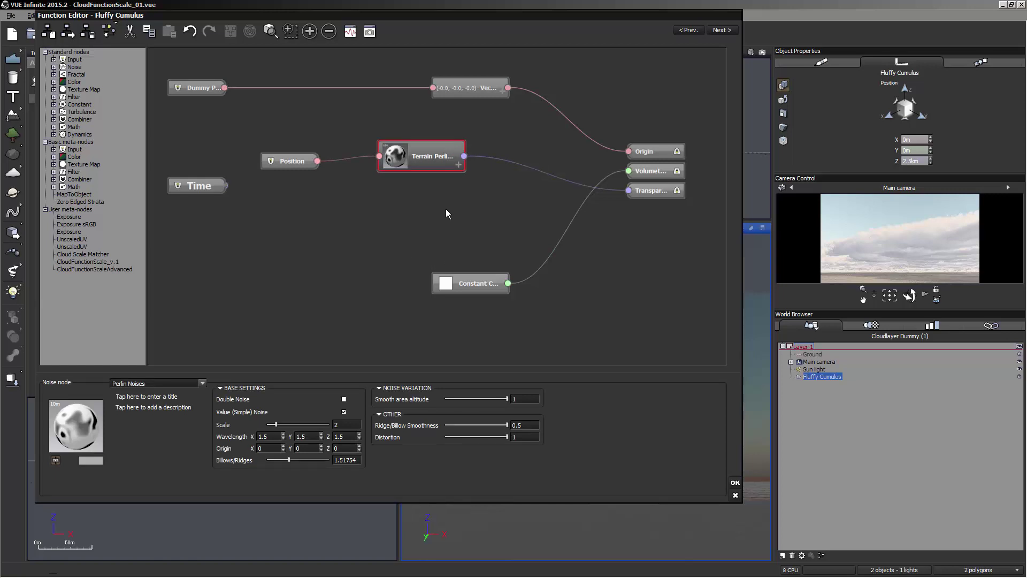
click(415, 192)
click(429, 168)
key(ctrl+c)
key(ctrl+v)
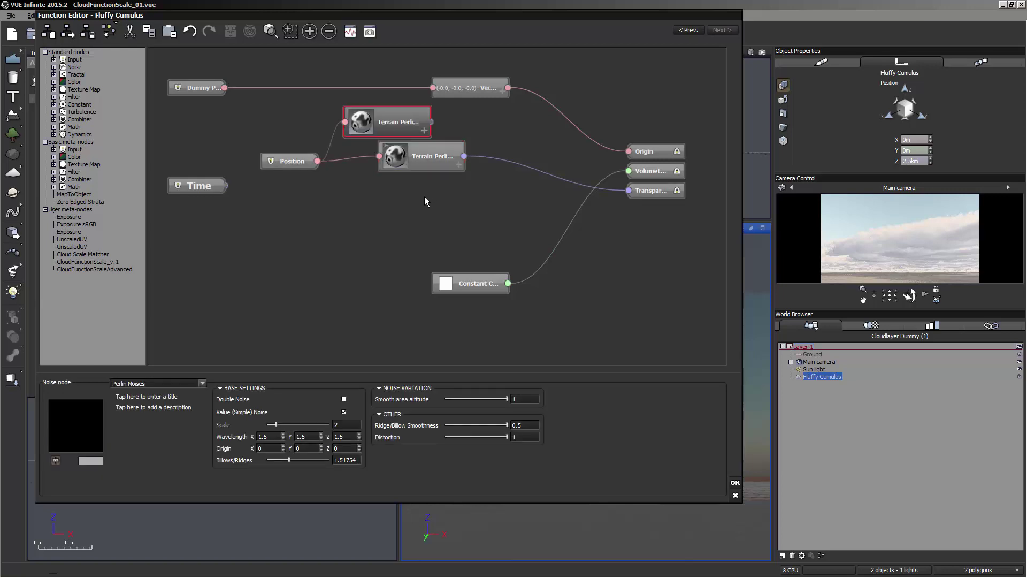
drag(383, 123, 374, 227)
Add a Color map node to the graph between the duplicated Terrain Perlin noise and the outputs.
click(499, 223)
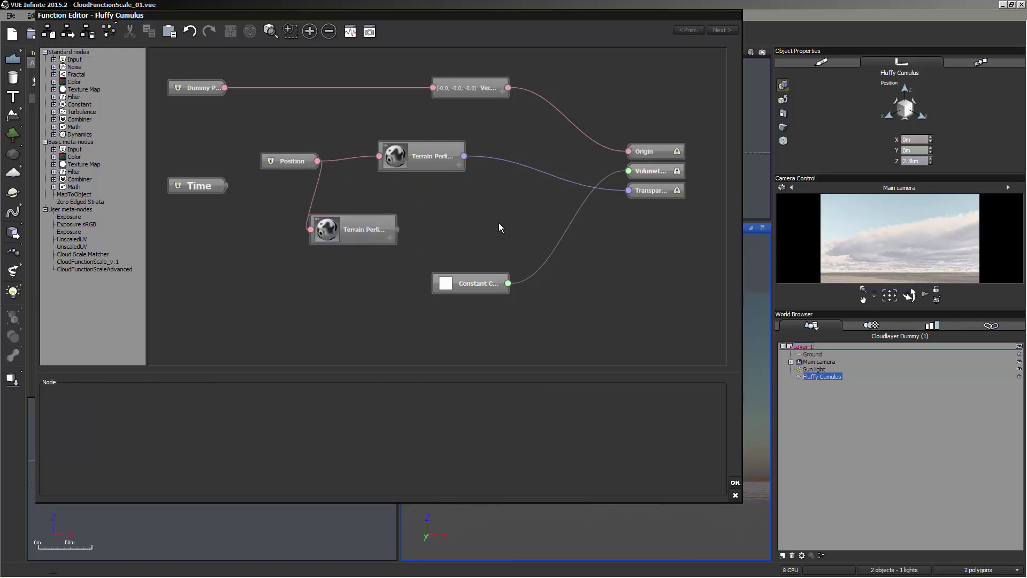
right_drag(482, 217, 472, 232)
right_click(470, 227)
mouse_move(501, 261)
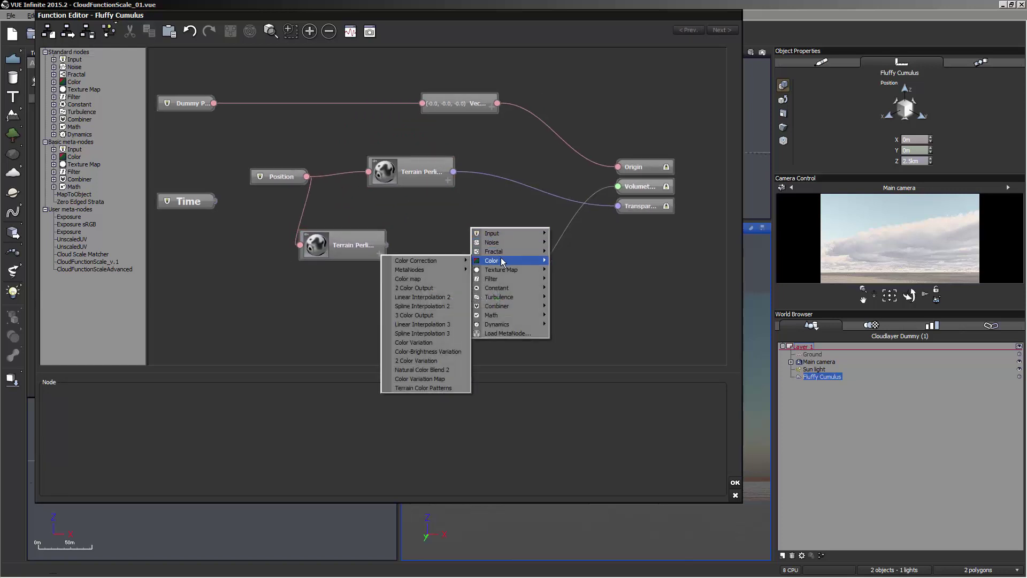
click(419, 279)
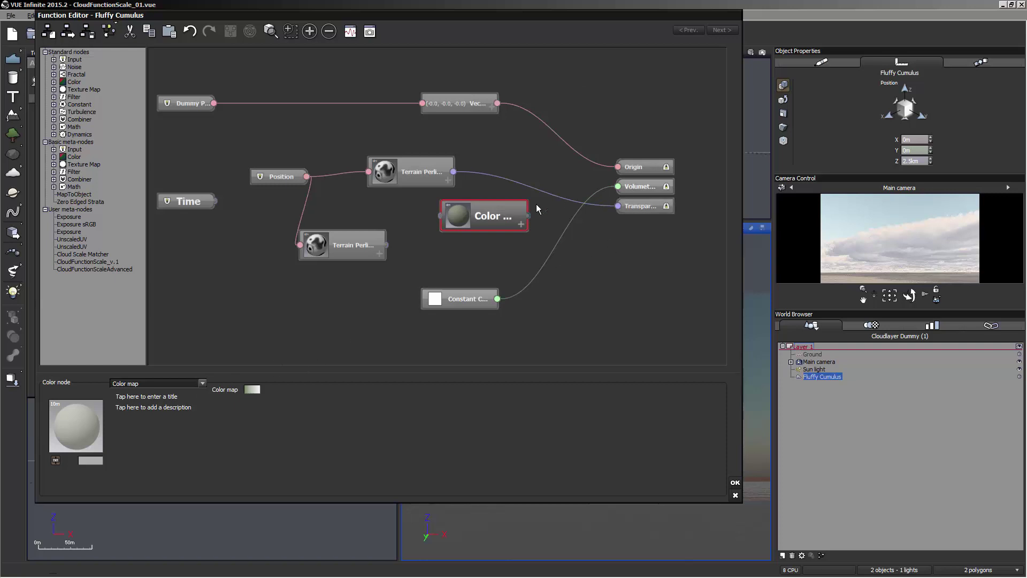
right_click(255, 390)
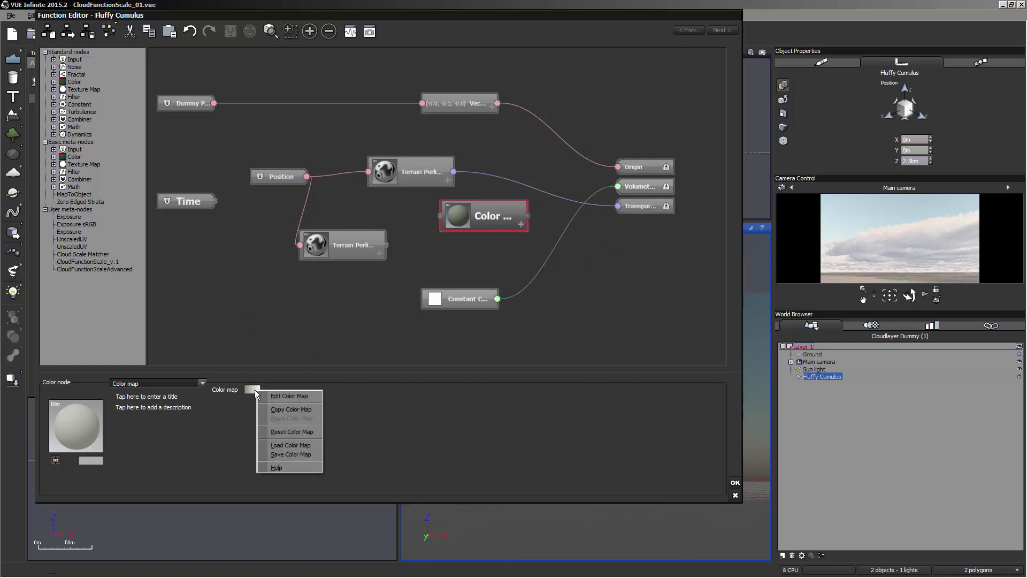
click(258, 395)
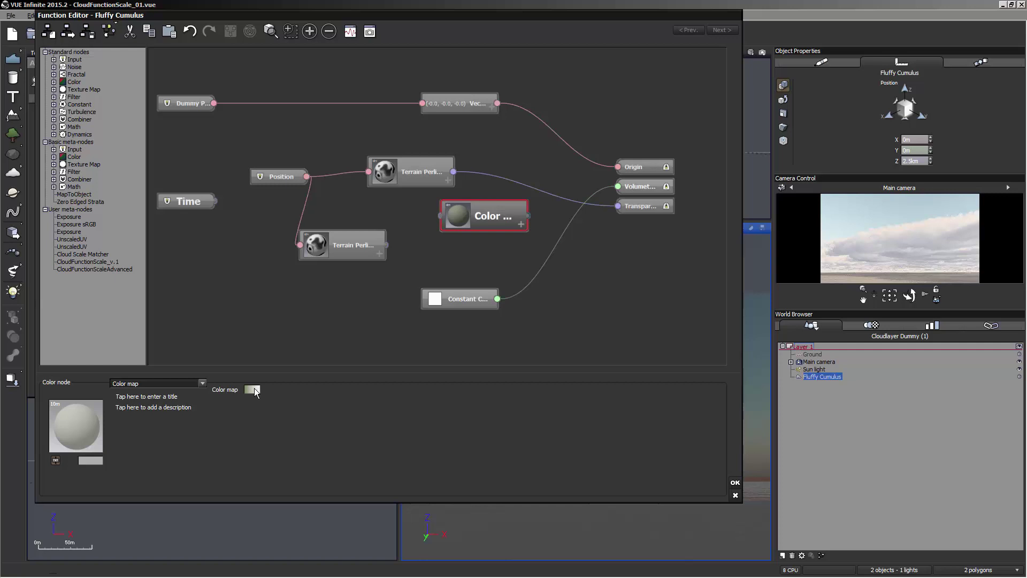
right_click(255, 391)
click(271, 394)
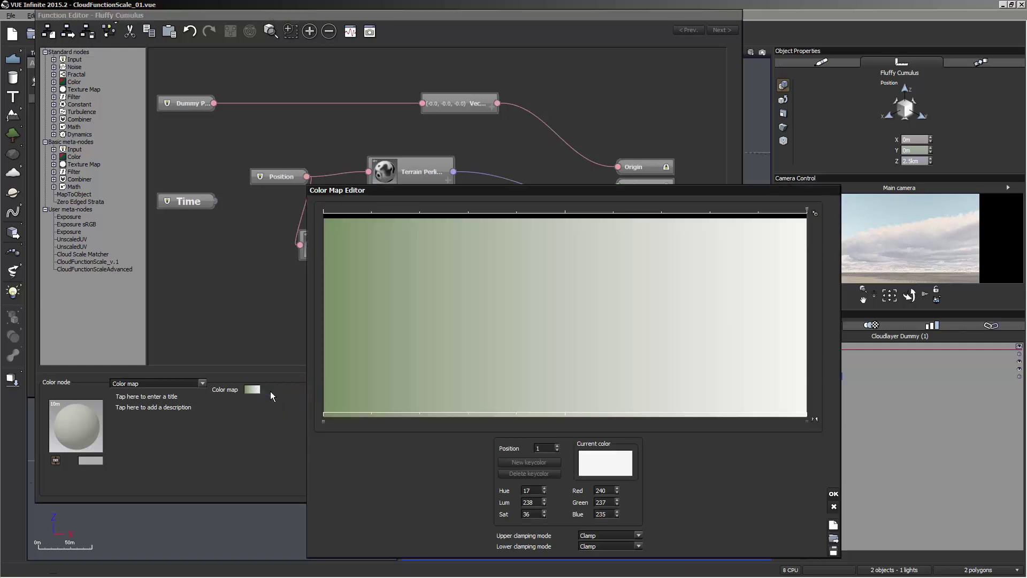
click(833, 506)
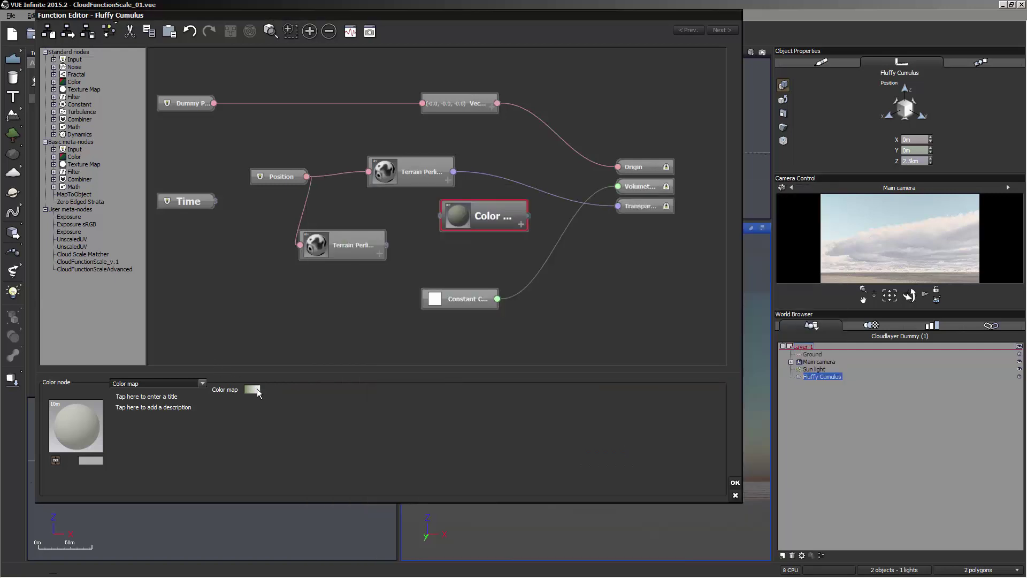
Load the rainbow preset into the Color map node, and feed the node from the duplicated Terrain Perlin noise.
click(258, 390)
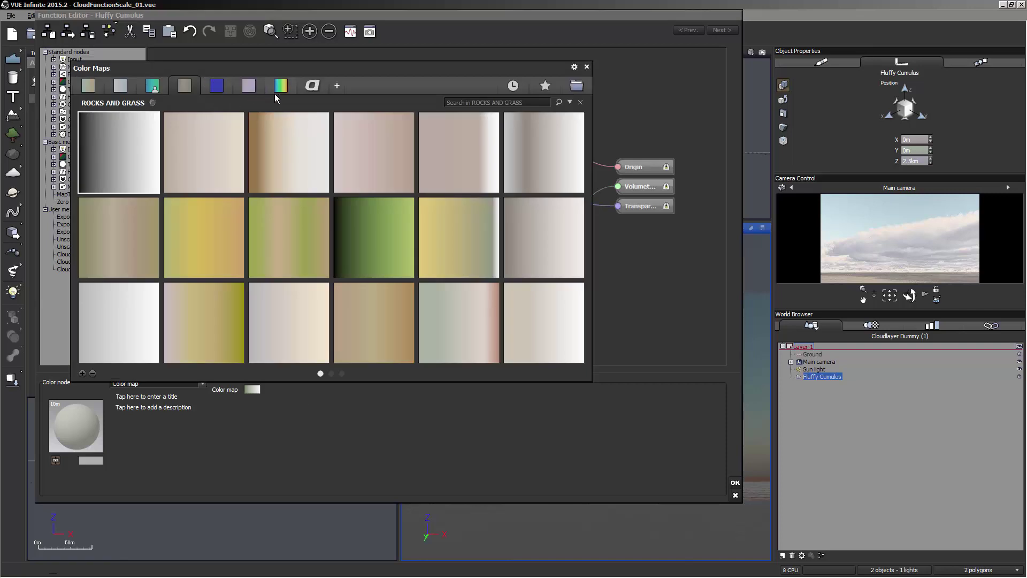
click(311, 89)
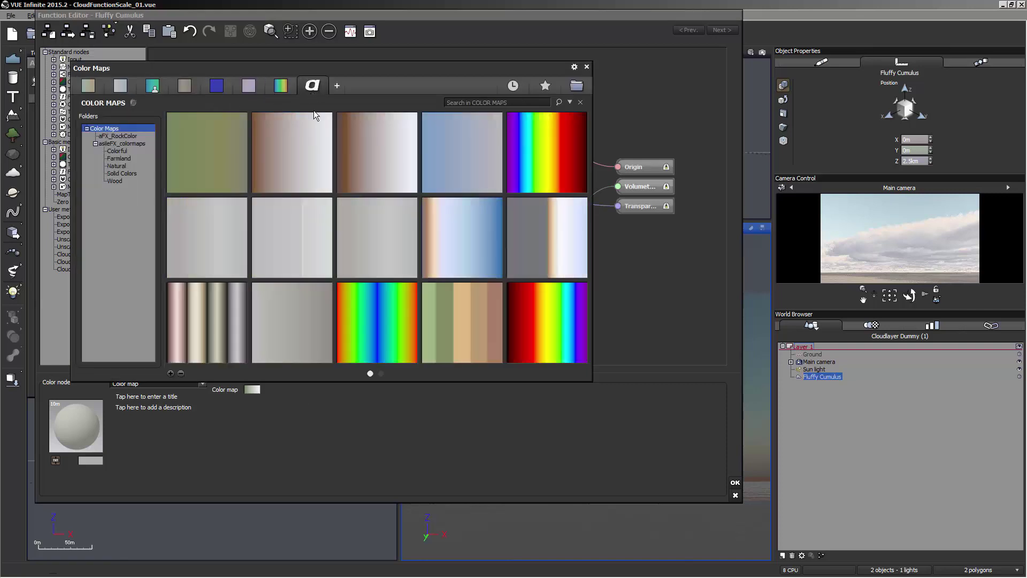
click(538, 150)
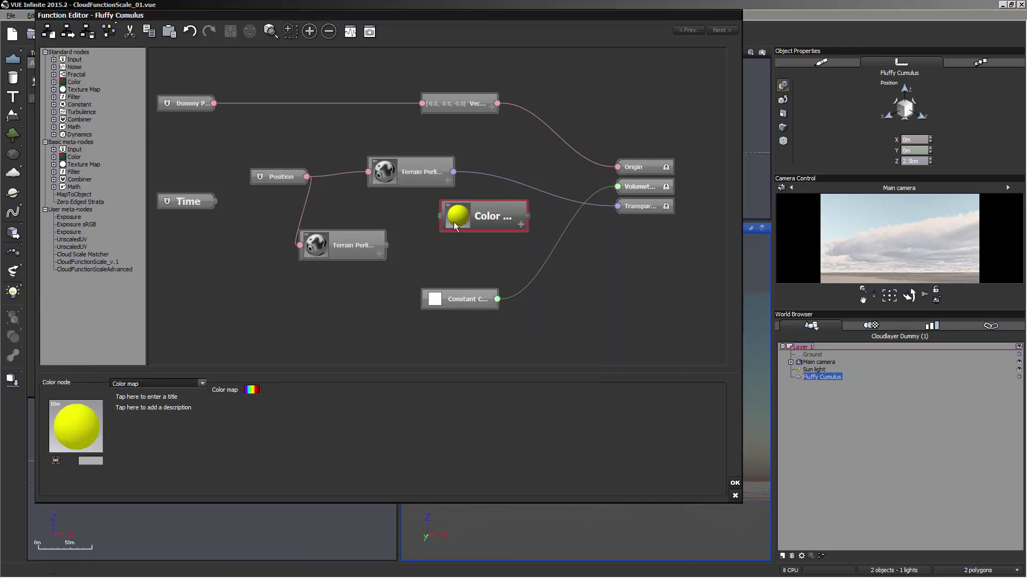
drag(437, 214, 384, 245)
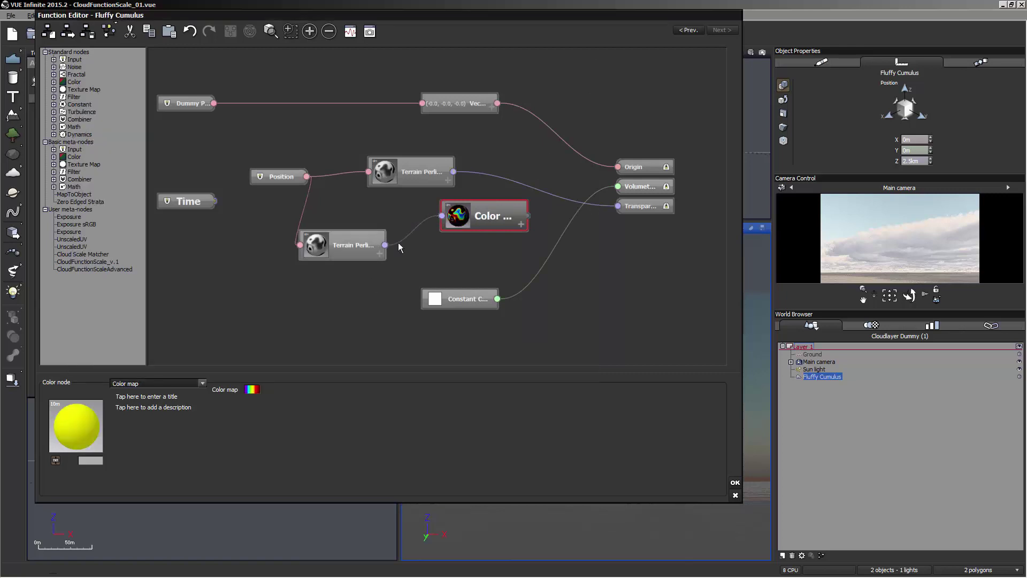
drag(491, 210, 488, 237)
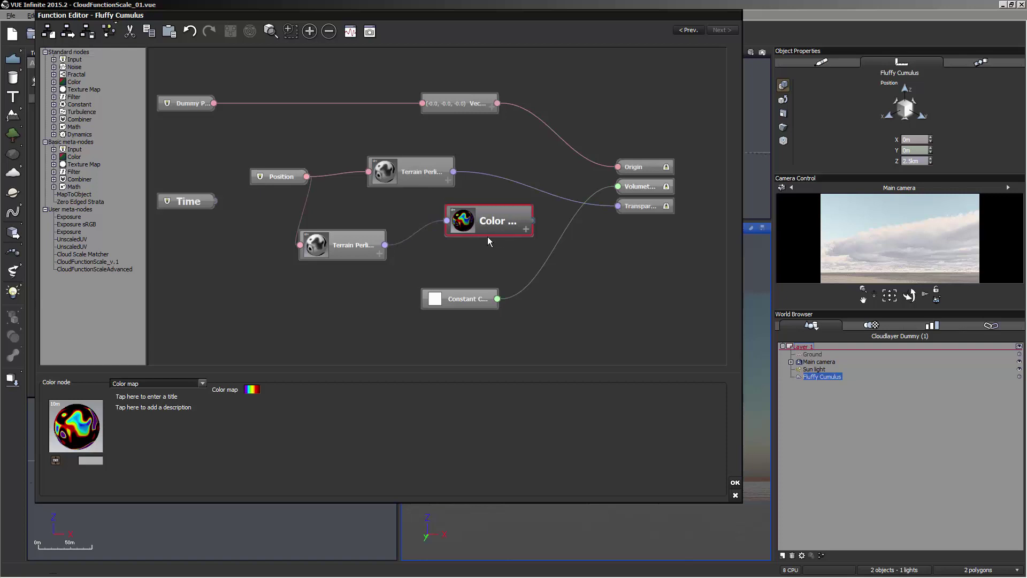
Examine the duplicated Terrain Perlin noise's curves in the Function Node Preview, and close the preview.
click(362, 236)
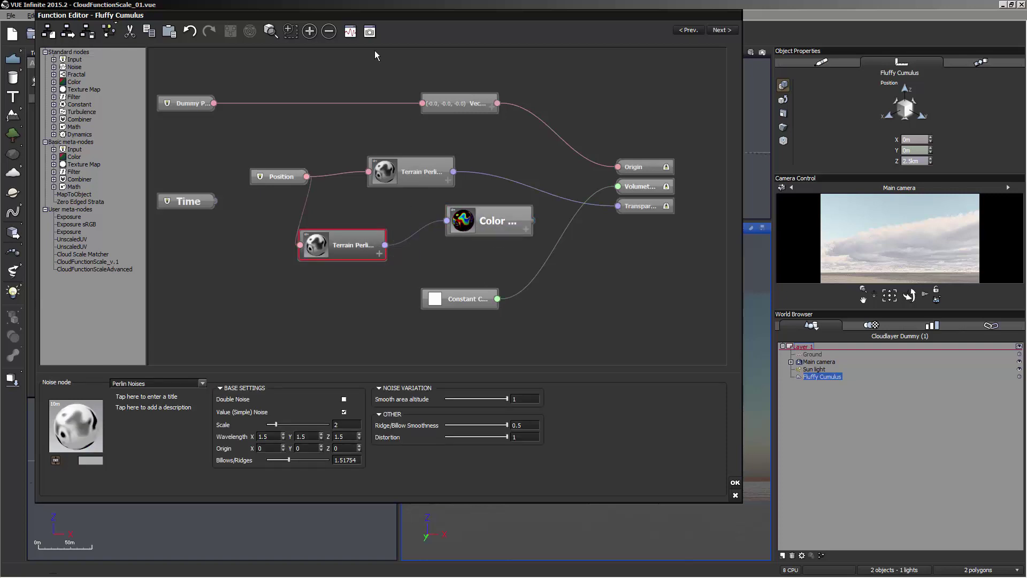
click(349, 32)
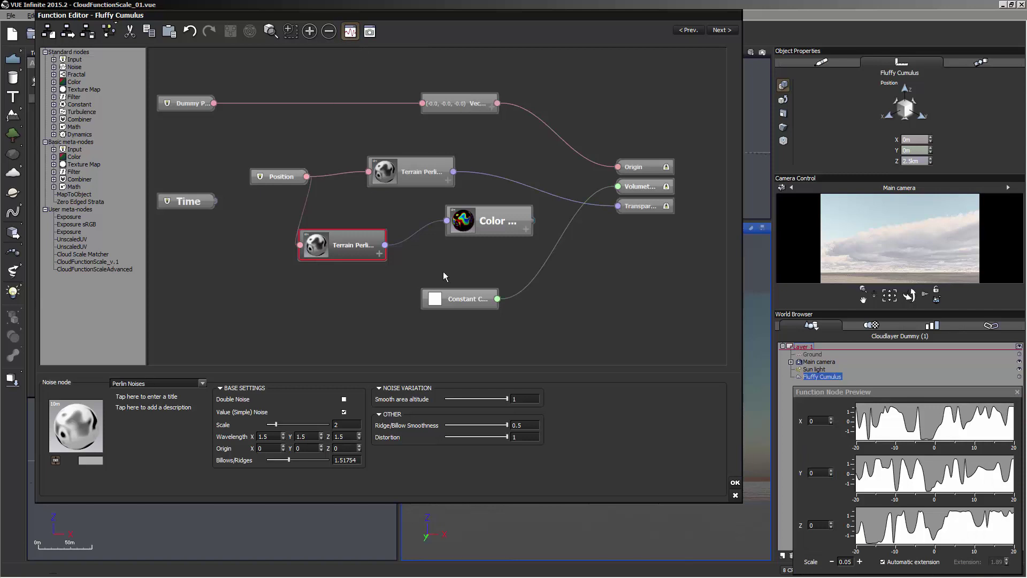
click(421, 226)
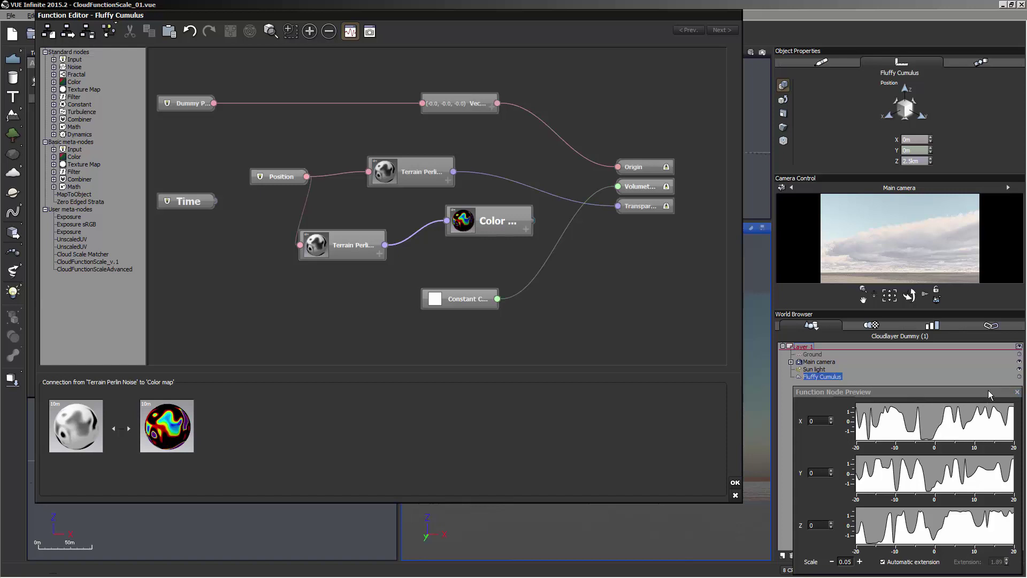
click(1016, 392)
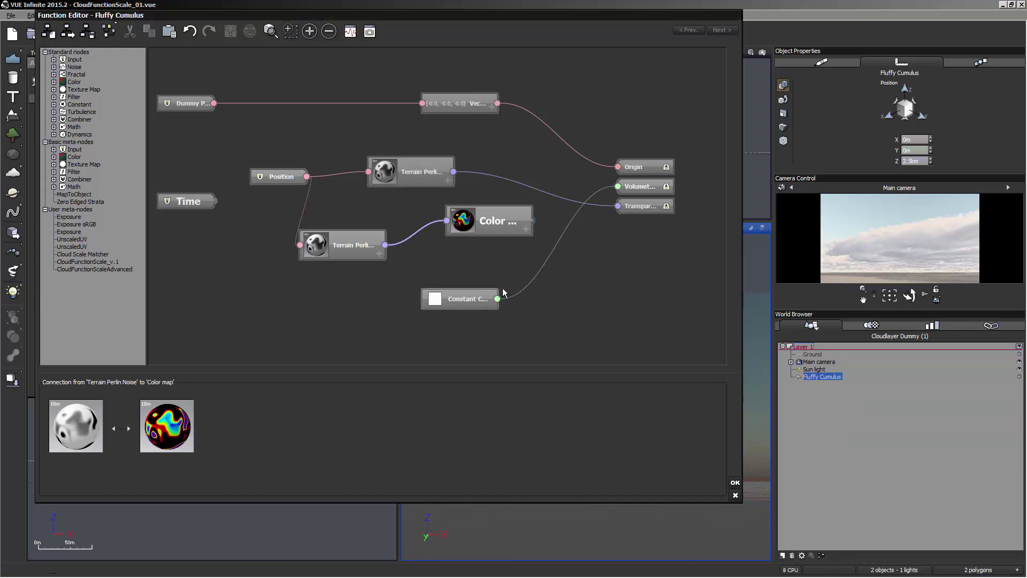
Connect the Color map node to the Volumetric color output in place of the Constant Color, and accept the function graph.
middle_drag(529, 292, 527, 314)
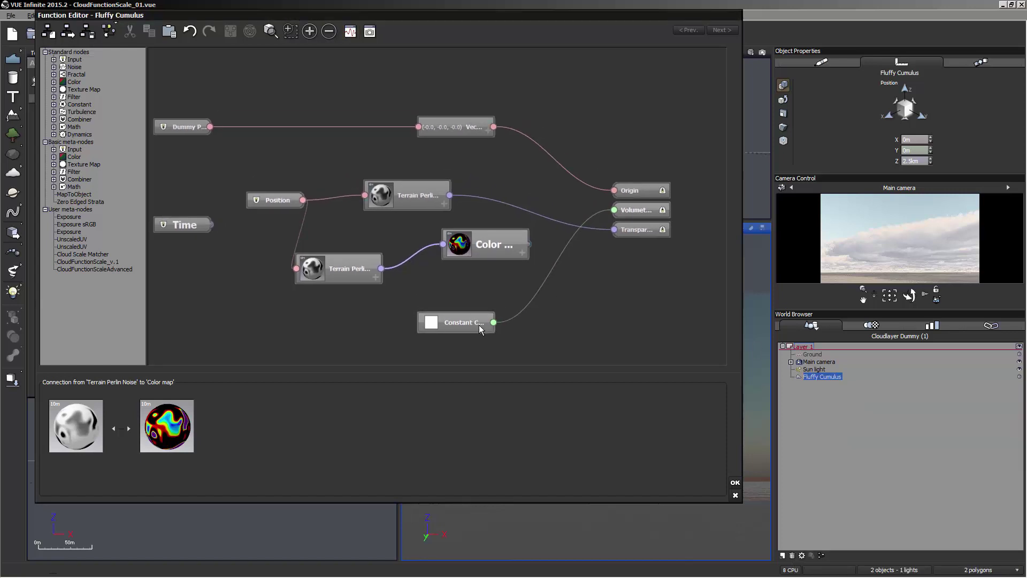
drag(615, 211, 525, 248)
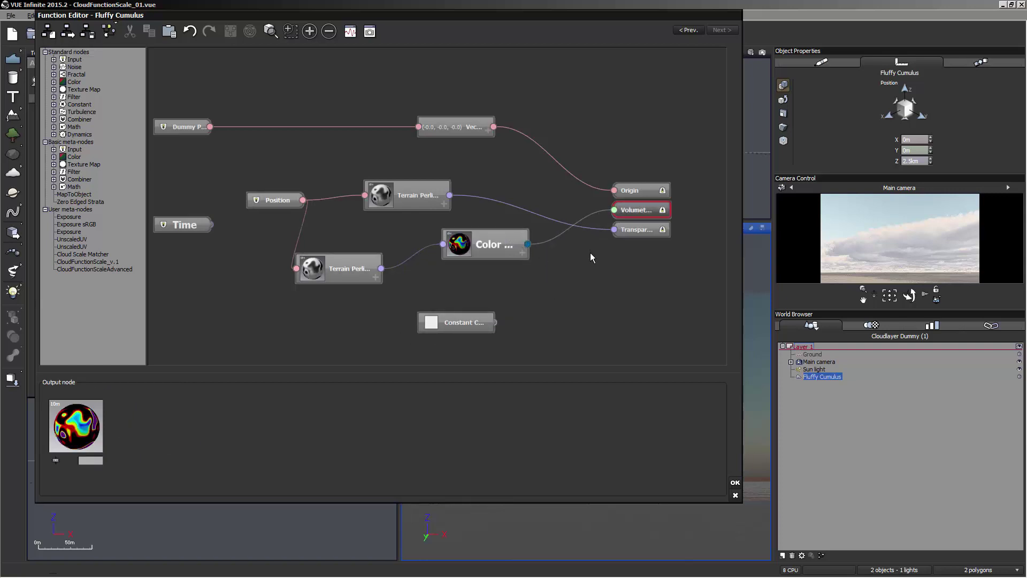
click(923, 241)
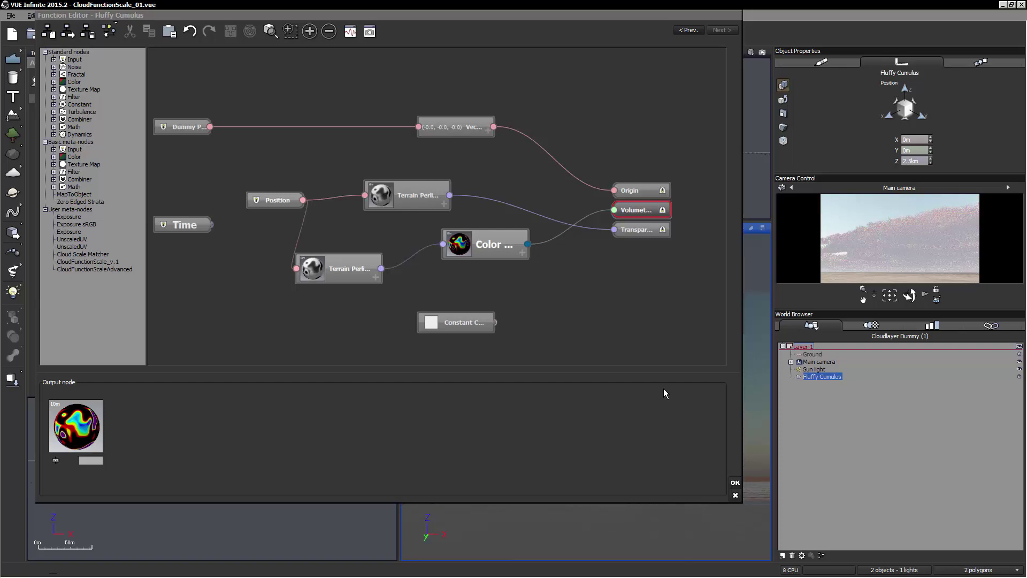
click(735, 483)
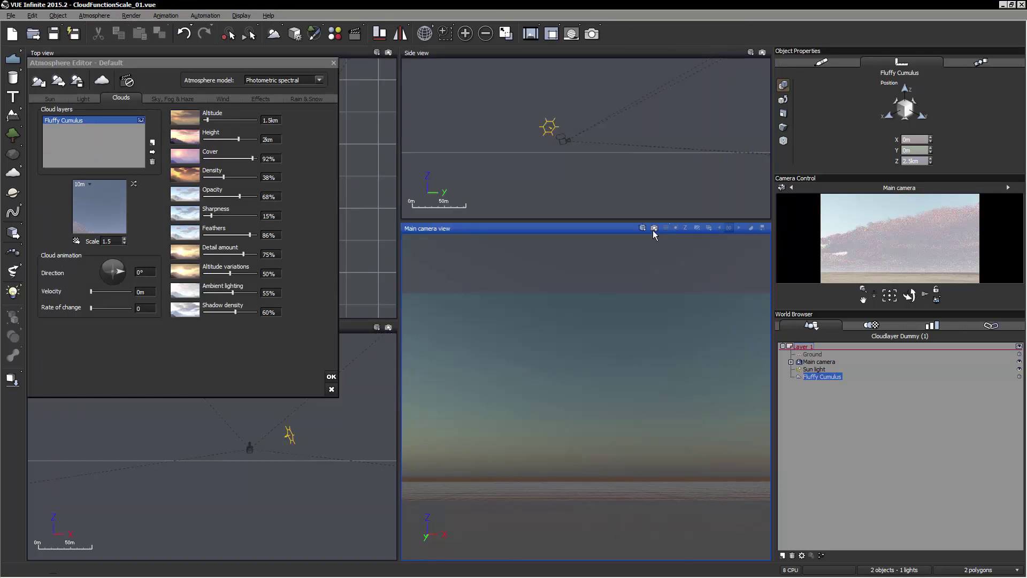
Render the main camera view, and reopen the function graph through the cloud material's connected Volumetric color.
click(654, 228)
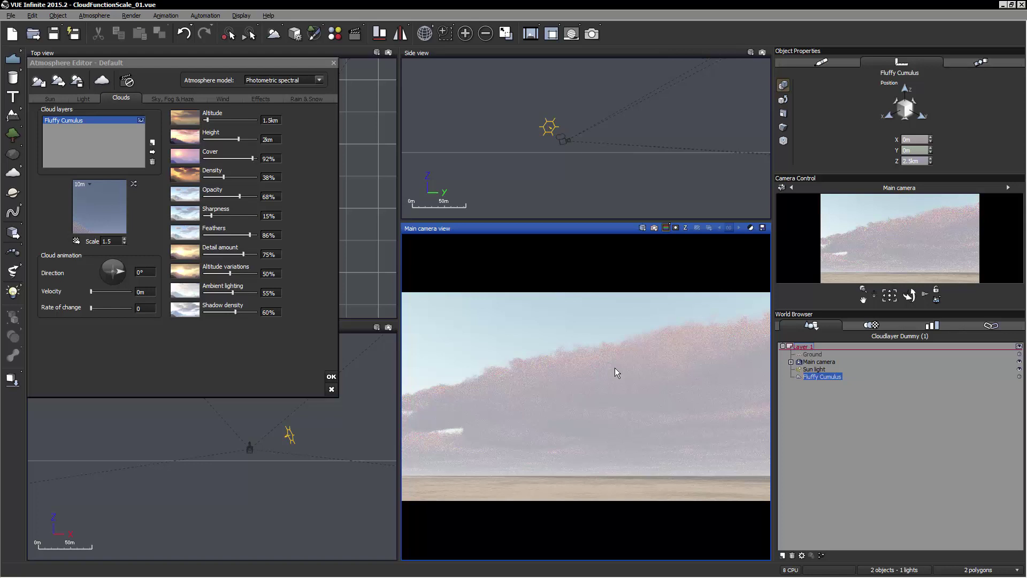
right_click(96, 195)
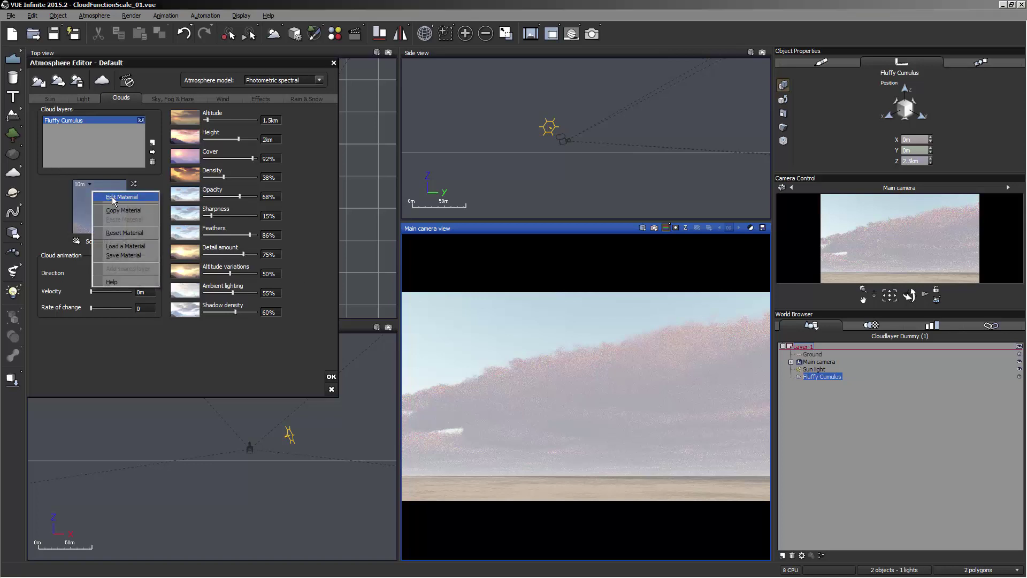
click(113, 201)
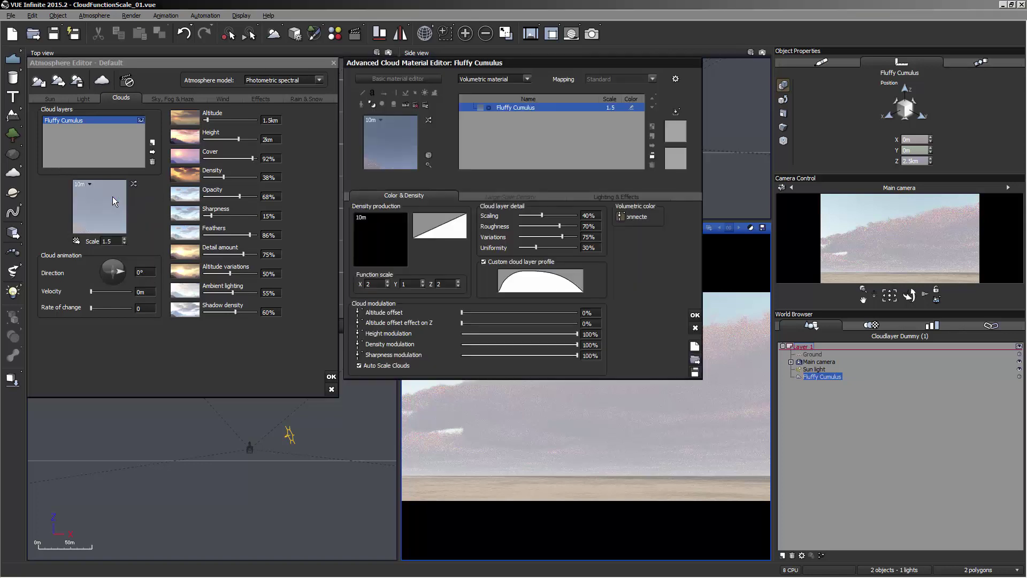
click(622, 217)
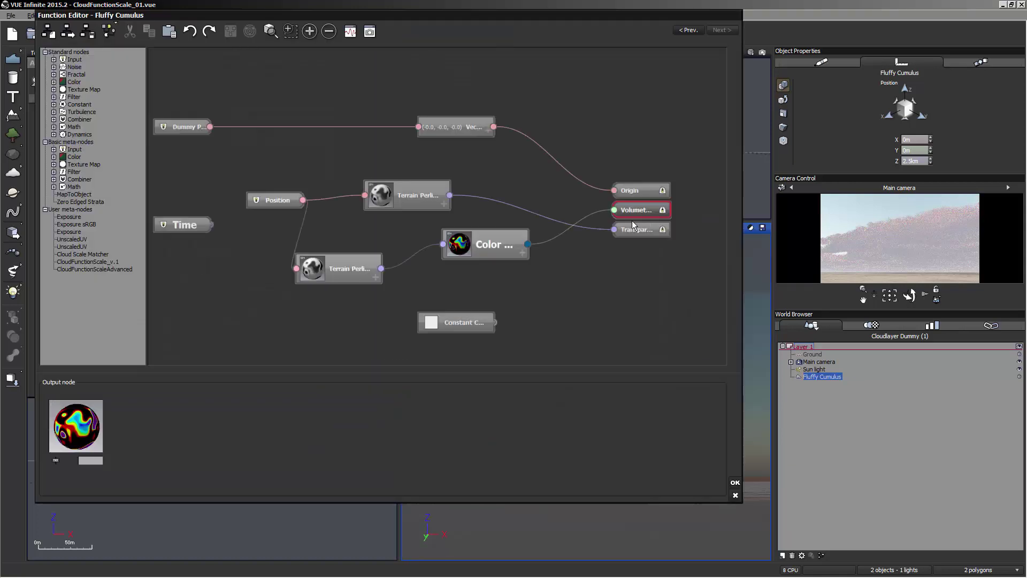
Move the input nodes farther from the noise nodes, and place the lower Terrain Perlin noise directly before the Color map node.
click(601, 276)
right_drag(296, 209, 439, 213)
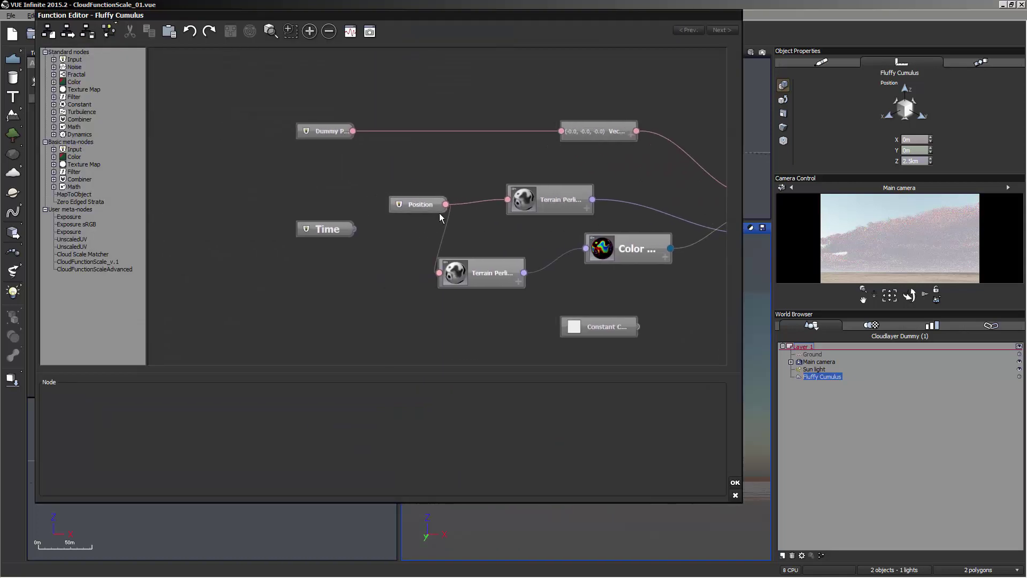
click(406, 202)
drag(406, 202, 369, 184)
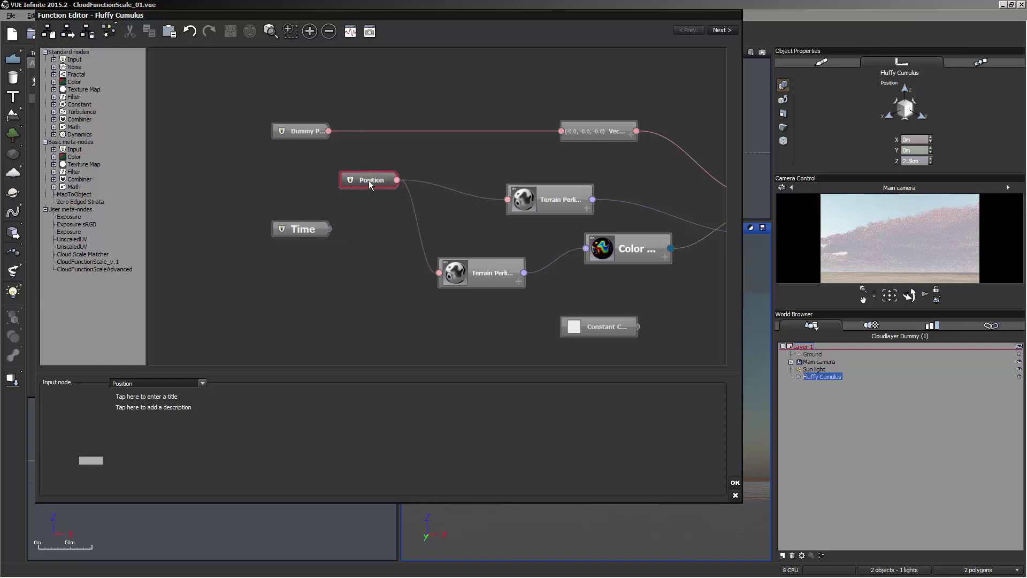
right_drag(426, 202, 381, 198)
click(467, 220)
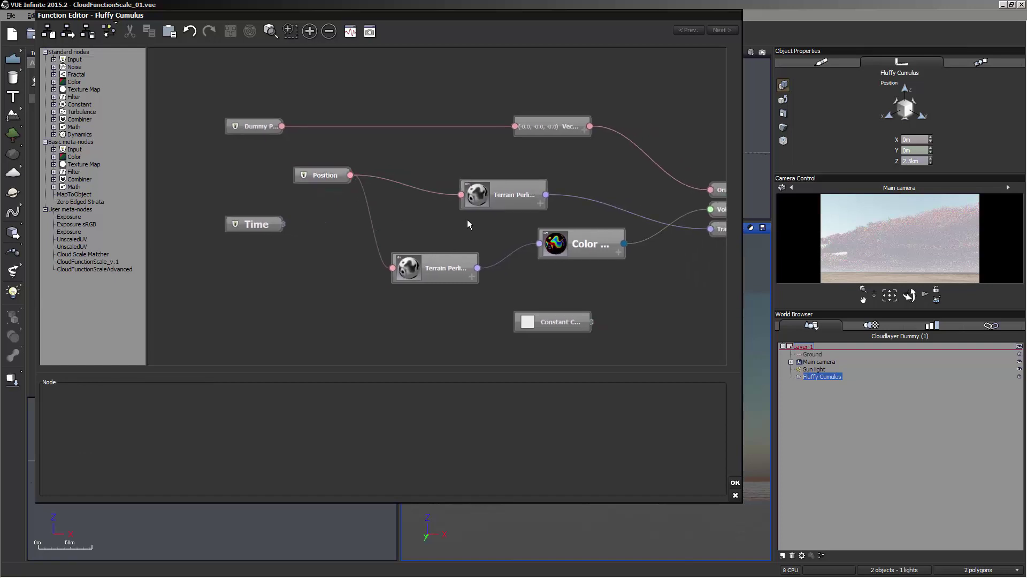
right_drag(492, 224, 425, 210)
click(513, 231)
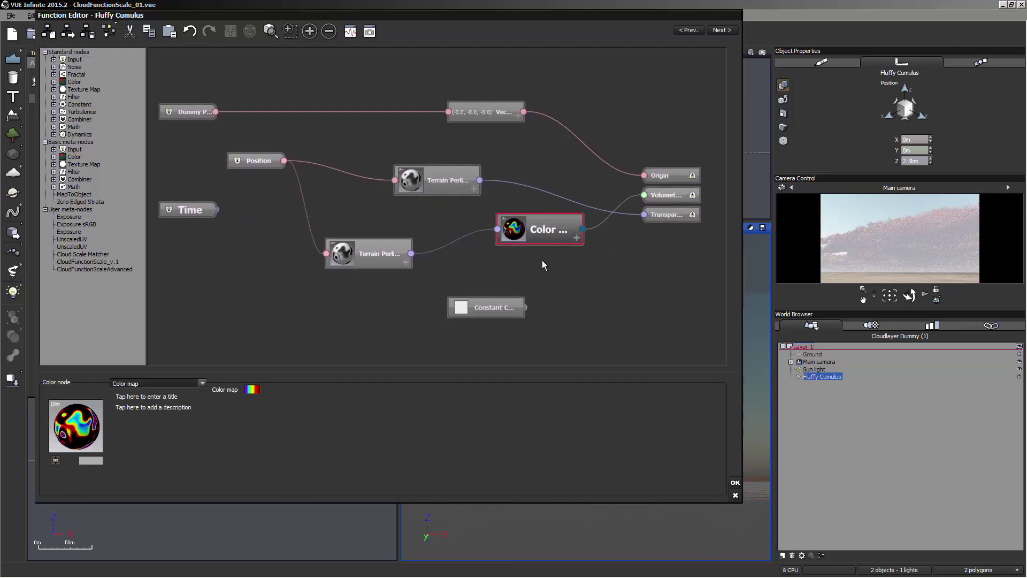
drag(393, 246, 466, 220)
right_drag(394, 258, 407, 279)
scroll(408, 278, up, 1)
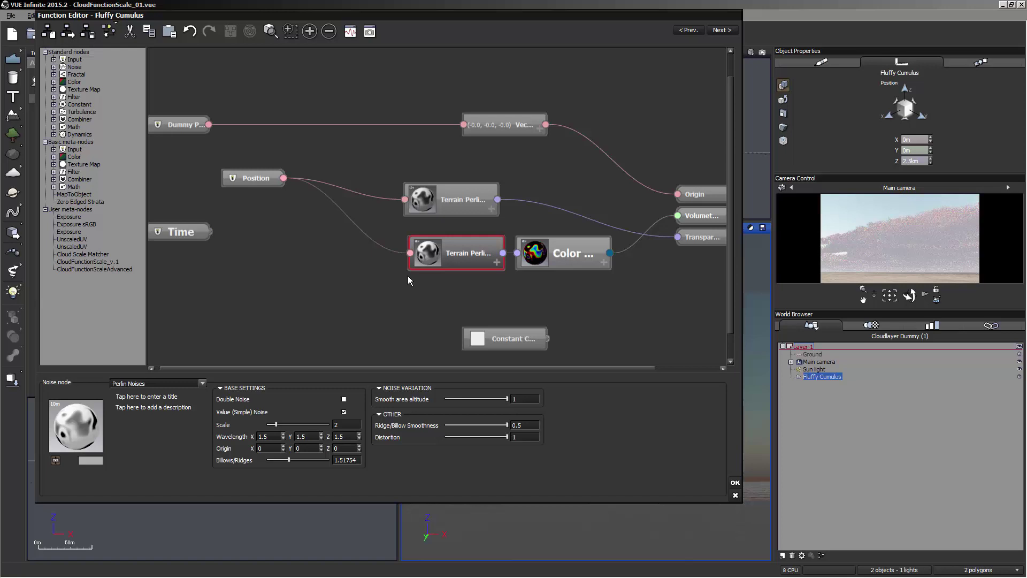
Duplicate the Position input below the original, and connect the copy to the lower Terrain Perlin noise.
click(313, 251)
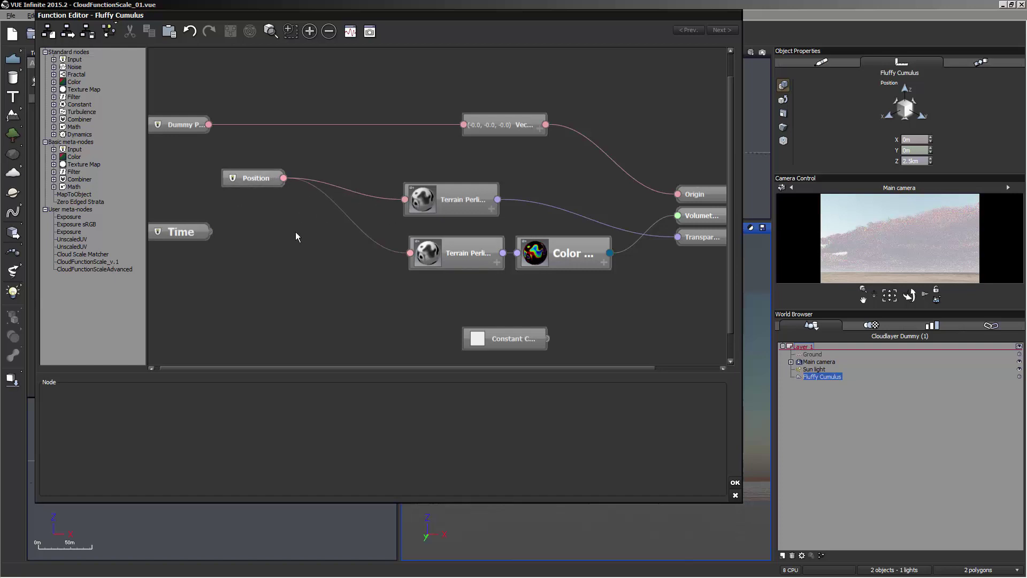
click(264, 182)
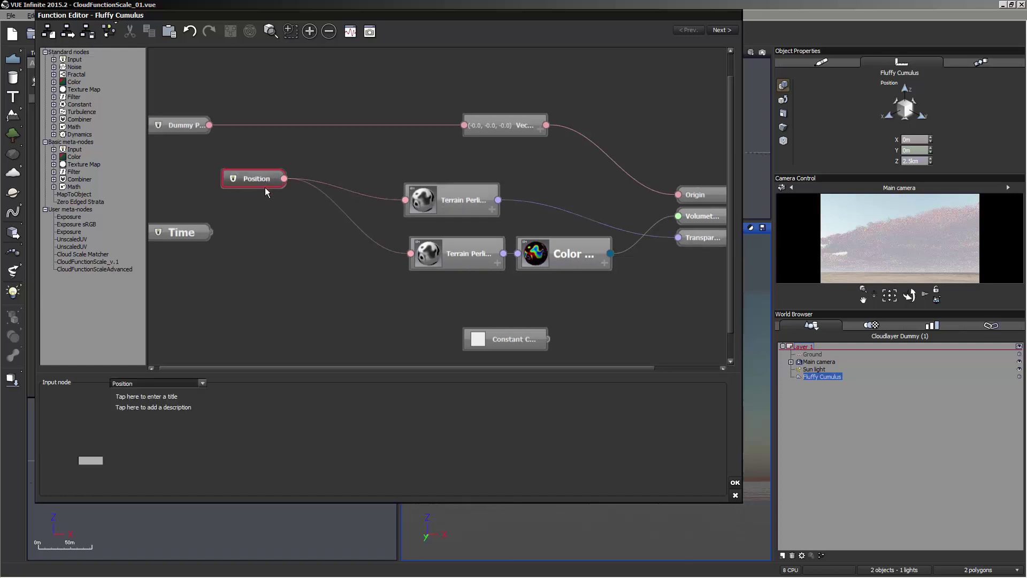
key(ctrl+c)
key(ctrl+v)
drag(195, 176, 263, 256)
drag(411, 253, 284, 259)
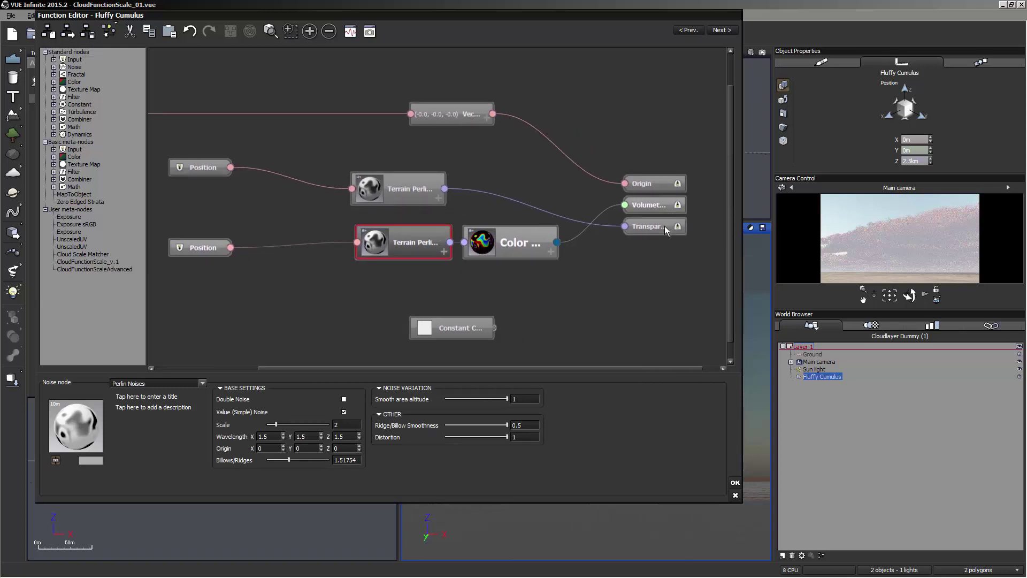
Move the Transparency output with its noise and Position nodes above the Origin branch, and shift the copied Position away from its noise.
drag(664, 225, 657, 116)
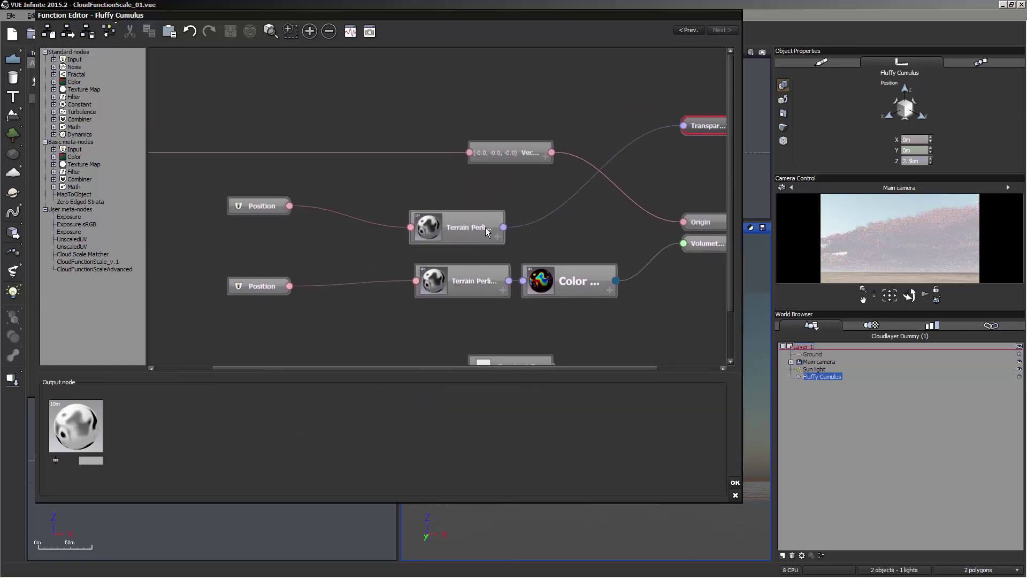
drag(485, 226, 478, 108)
drag(258, 213, 284, 106)
middle_drag(452, 190, 417, 143)
click(455, 178)
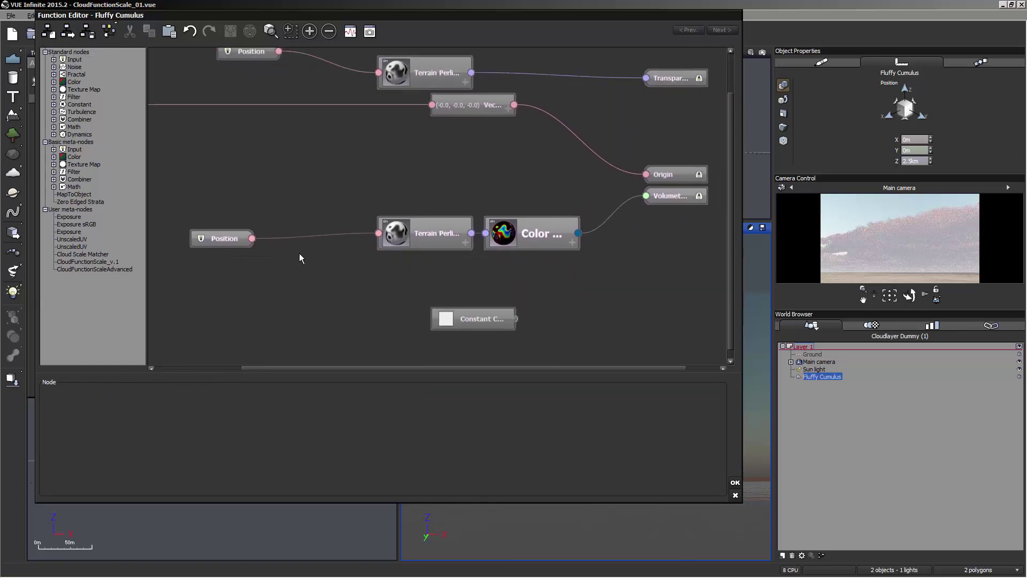
drag(234, 238, 206, 211)
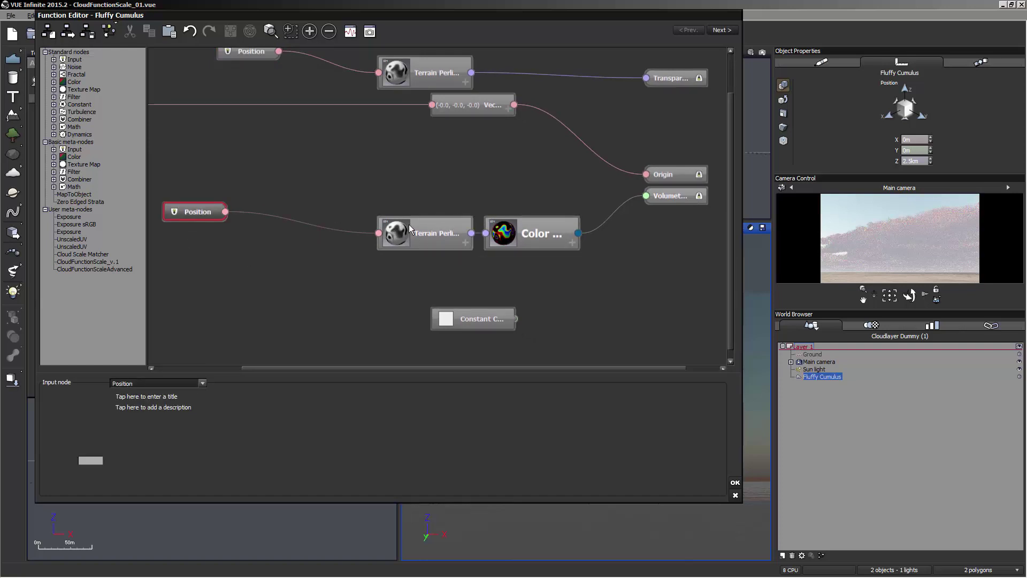
Add a Divide combiner node below the connection between the lower Position input and its Terrain Perlin noise.
click(446, 227)
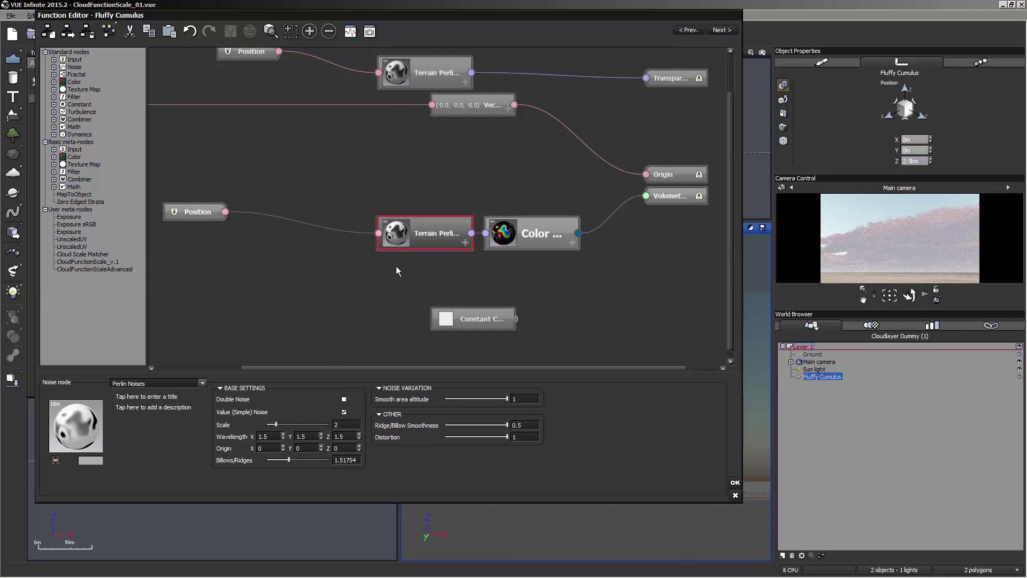
click(313, 233)
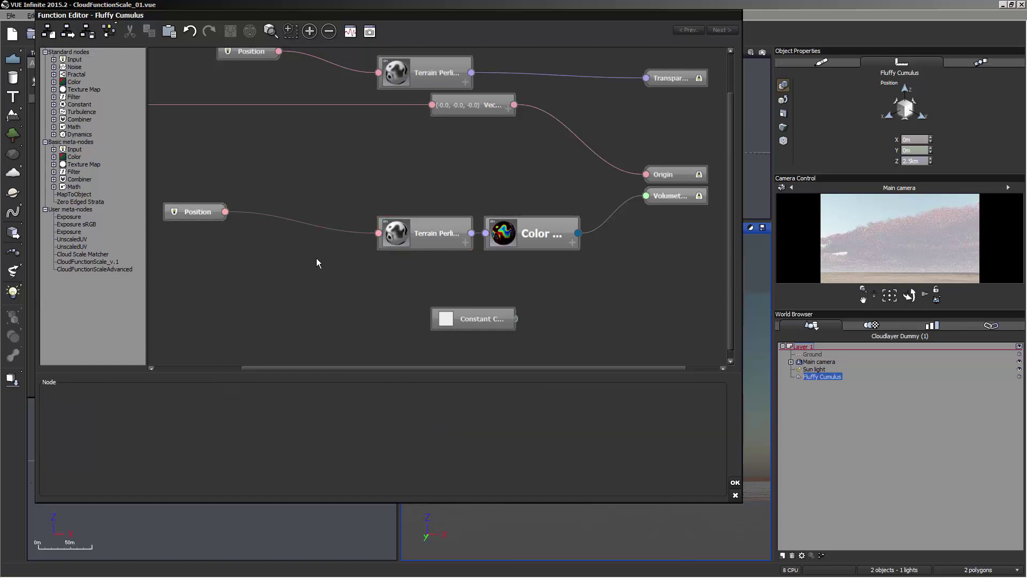
right_click(287, 252)
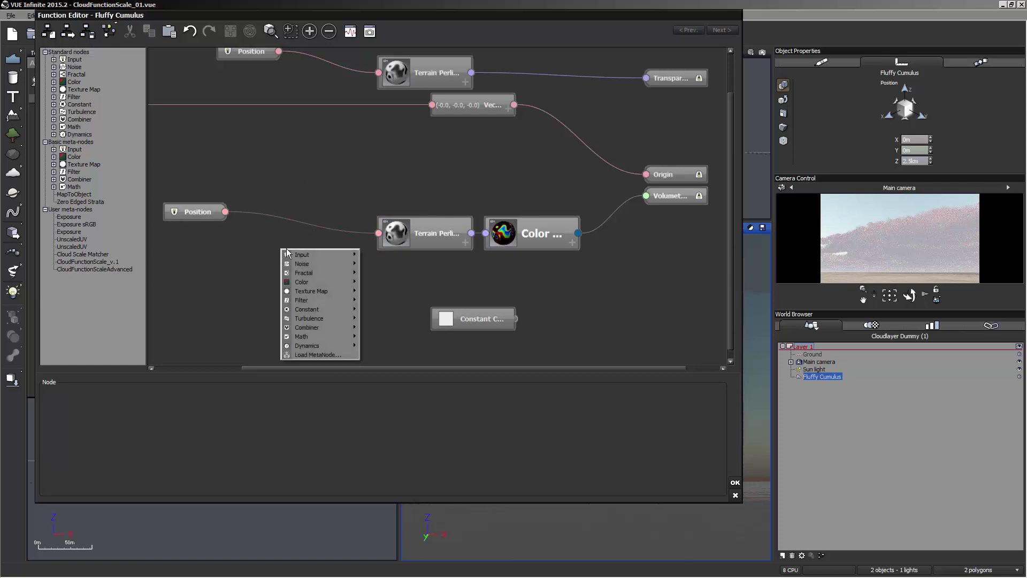
mouse_move(333, 326)
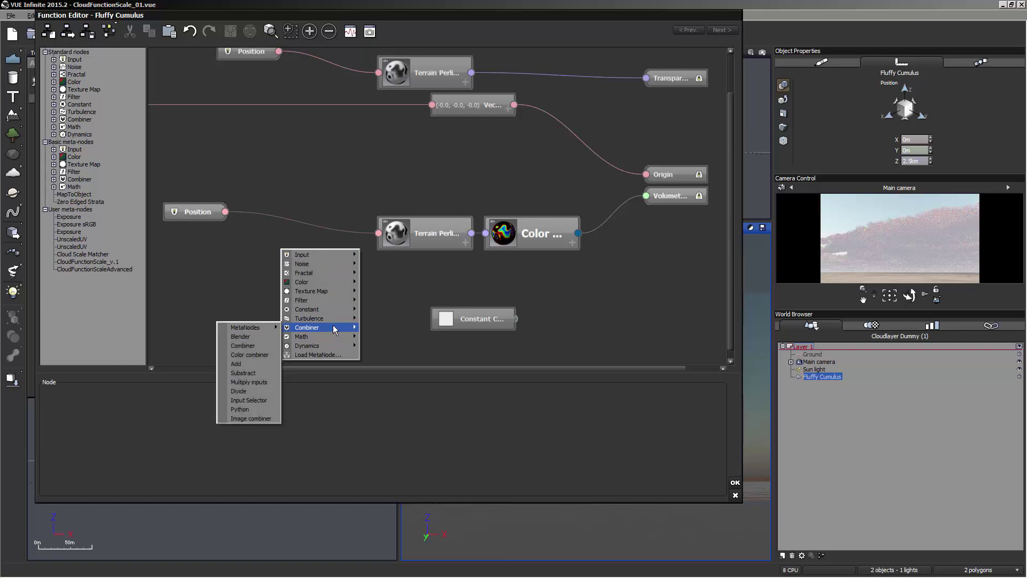
click(261, 390)
drag(295, 215, 299, 275)
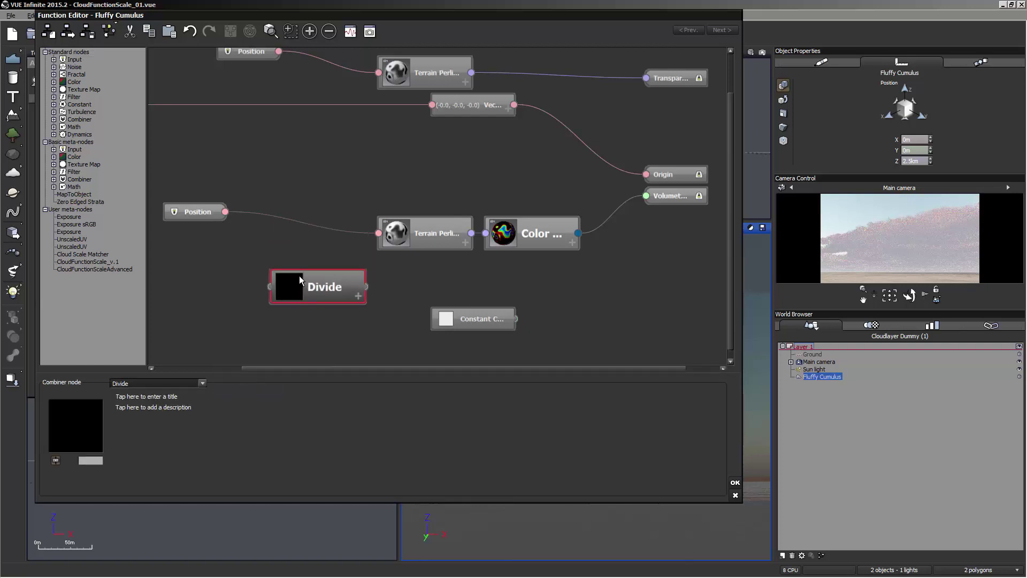
middle_drag(319, 262, 404, 243)
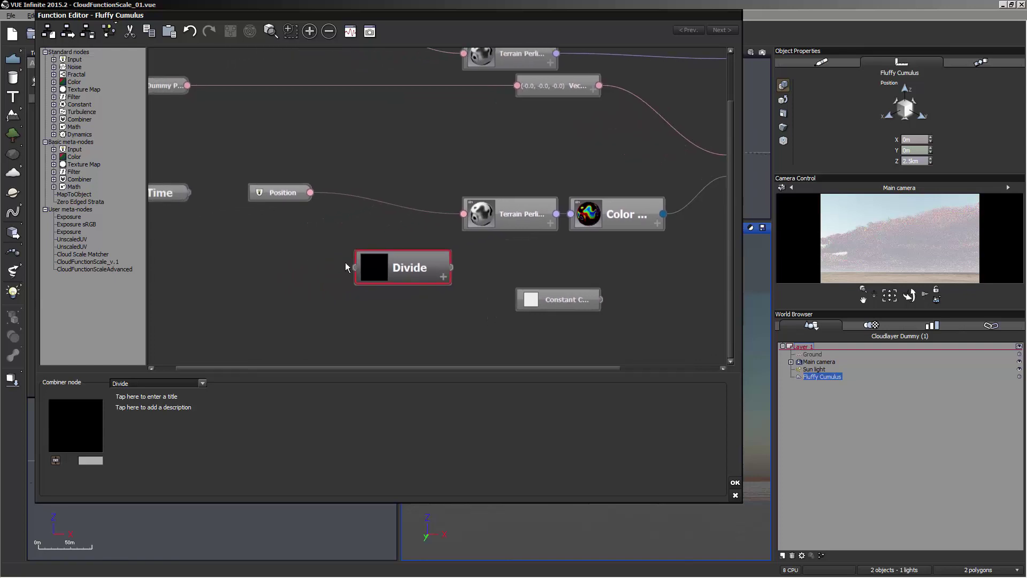
Add a Constant Vector node below the lower Position input, beside the Divide node.
click(295, 263)
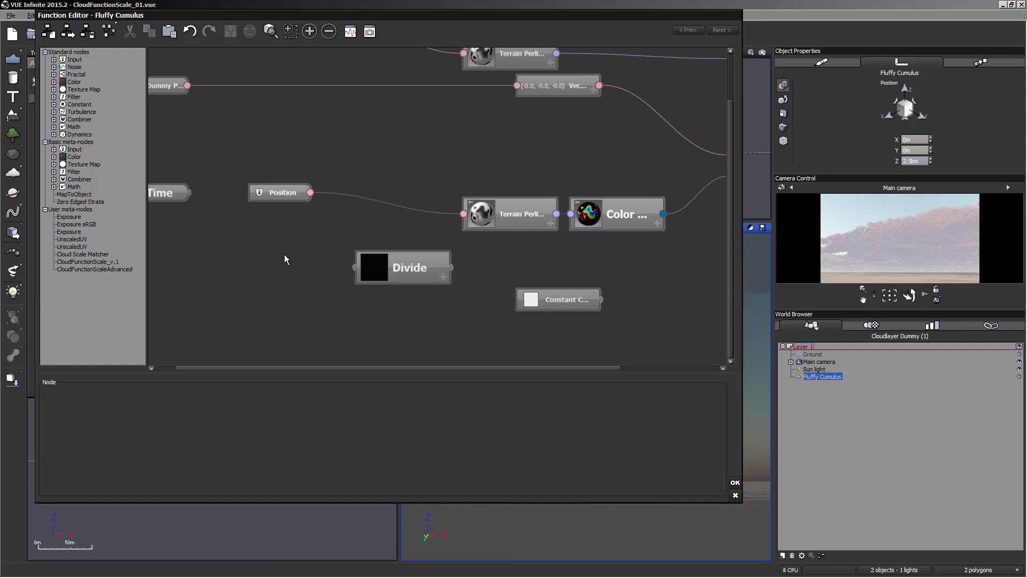
right_click(284, 255)
mouse_move(338, 314)
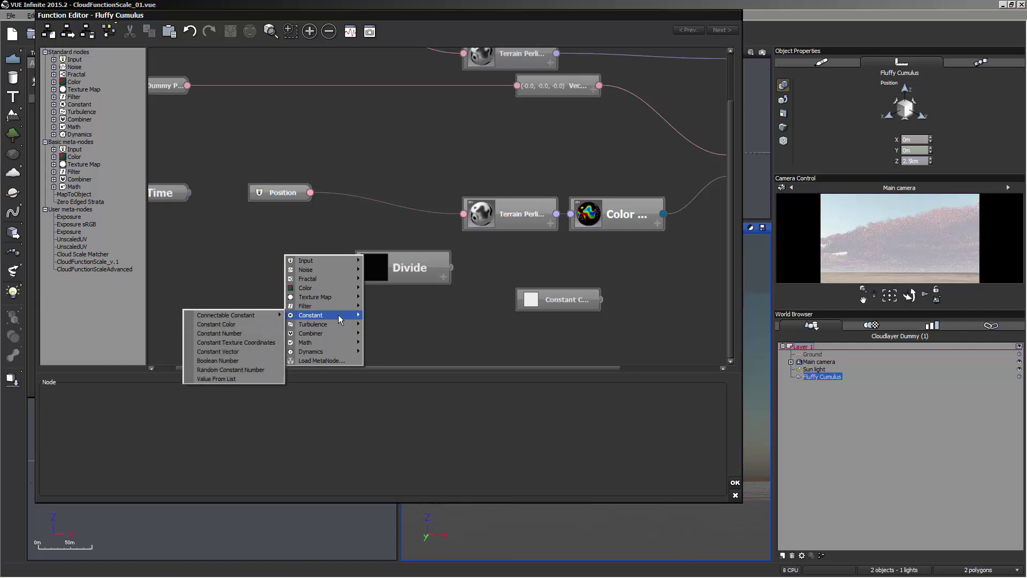
click(250, 350)
drag(325, 257, 290, 297)
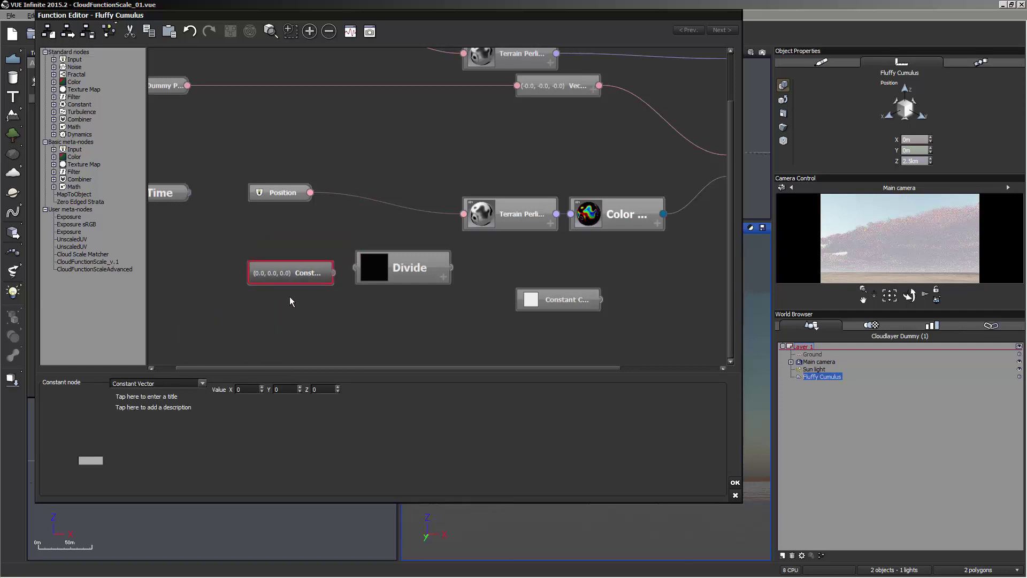
Set the Constant Vector's X, Y and Z values to 2000 each.
click(243, 390)
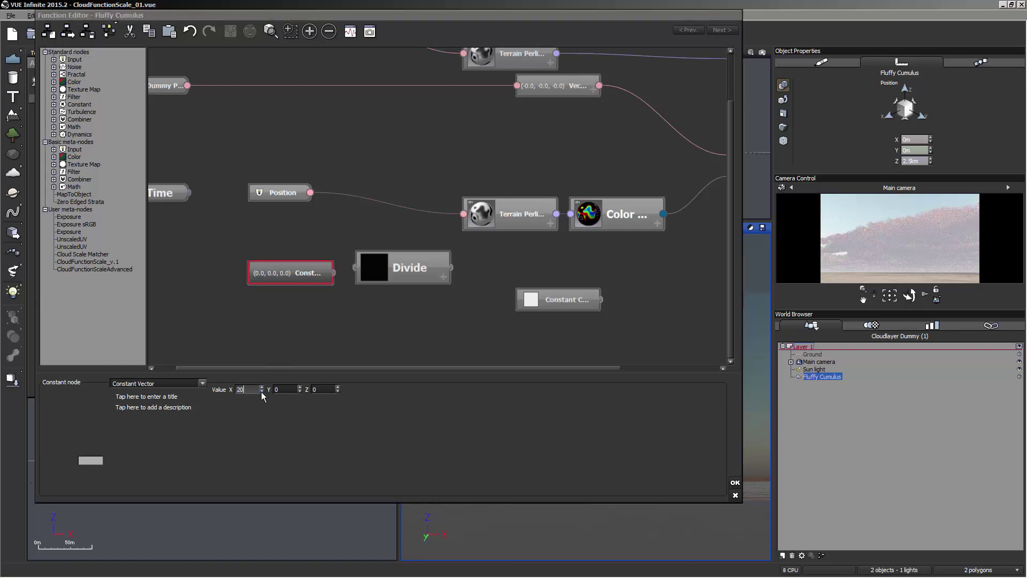
text(2000)
key(Return)
click(287, 391)
text(2000)
key(Return)
click(331, 389)
text(2000)
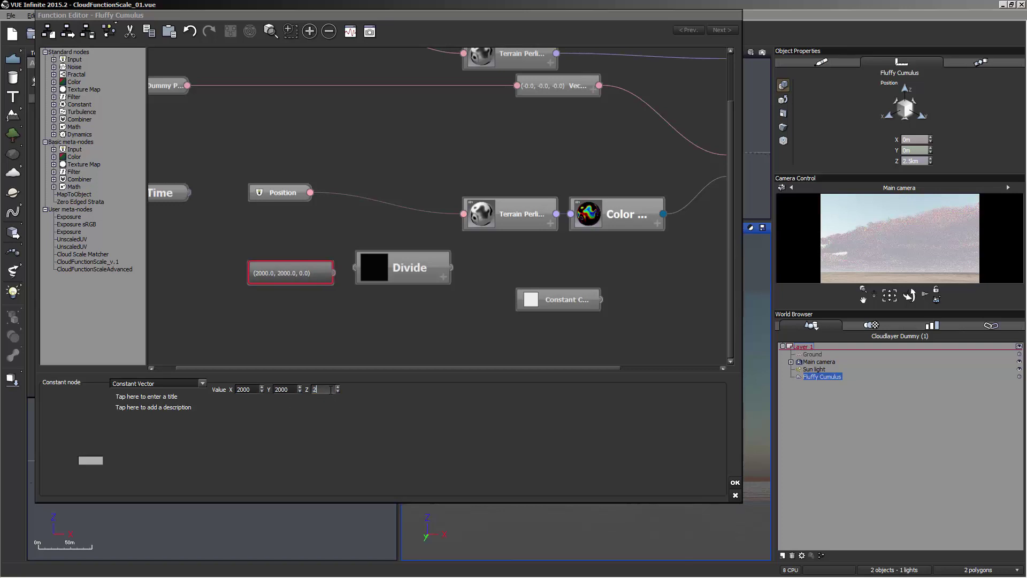
key(Return)
Expand the Divide node's ports and connect Position to Input 0 and the Constant Vector to Input 1.
click(443, 275)
click(443, 277)
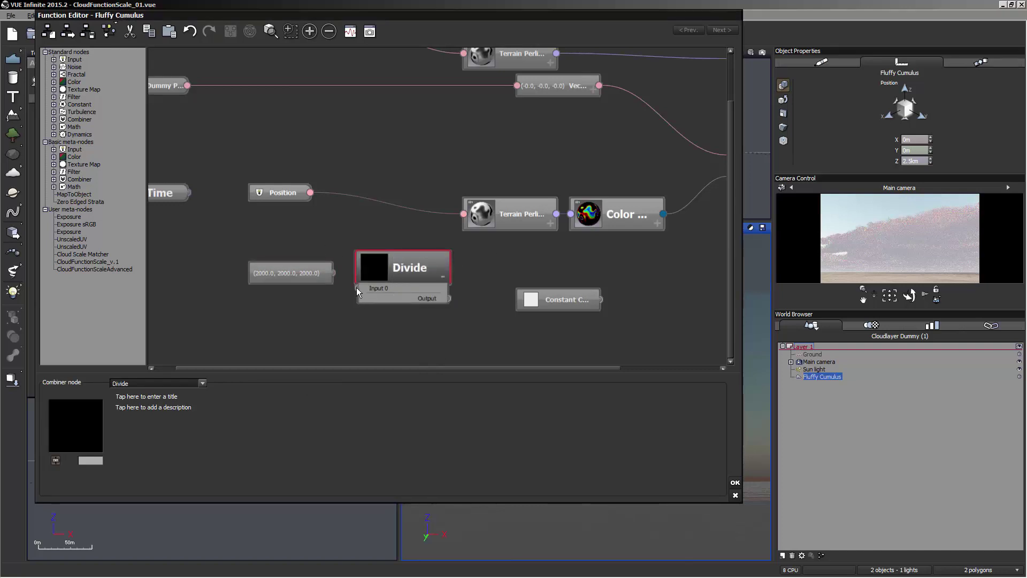
drag(357, 287, 300, 196)
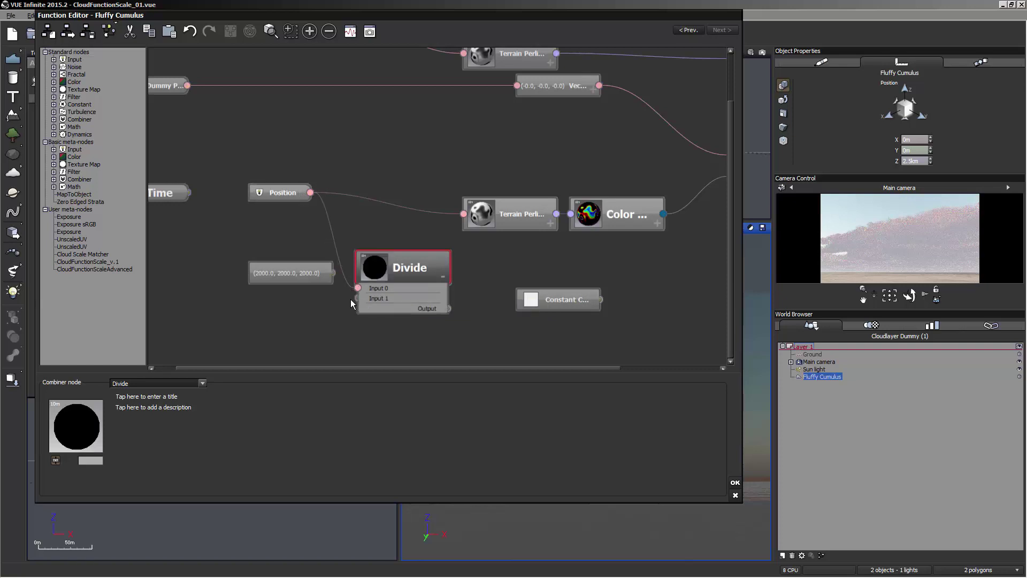
drag(356, 298, 291, 316)
click(316, 276)
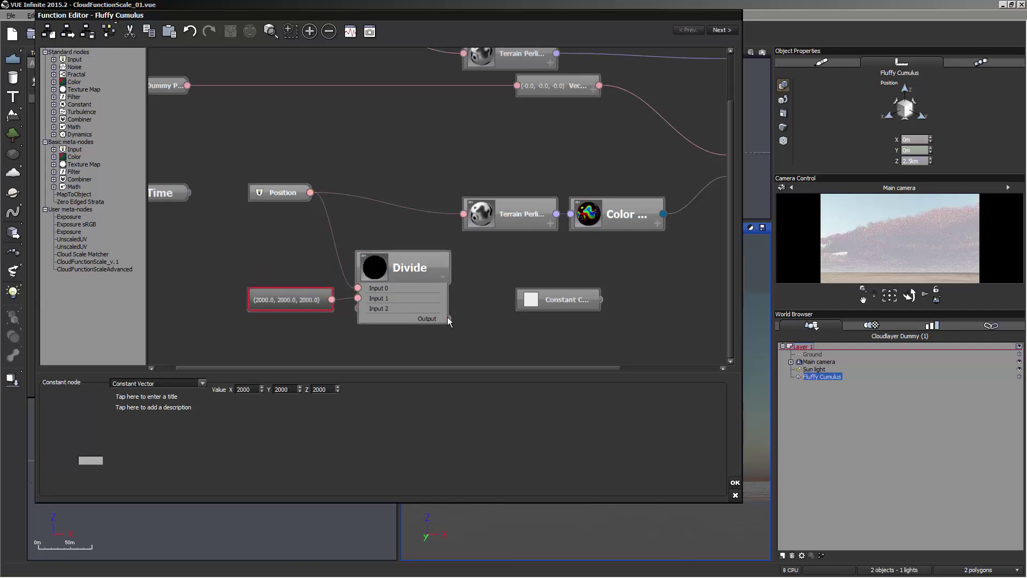
Connect the Divide output to the lower Terrain Perlin noise, and move Divide and the Constant Vector up in line with the branch.
drag(448, 316, 463, 213)
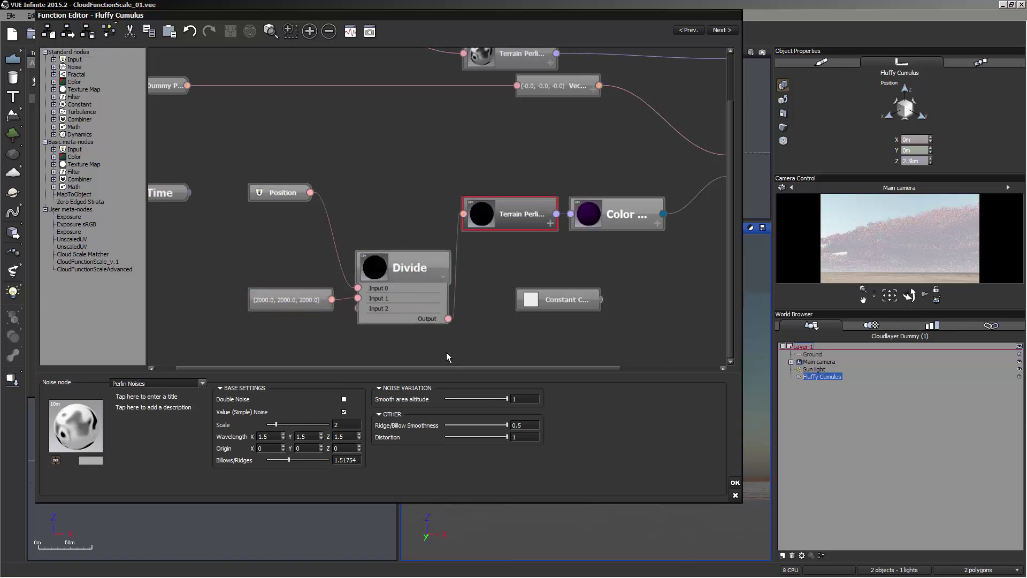
drag(397, 281, 397, 201)
drag(300, 306, 273, 253)
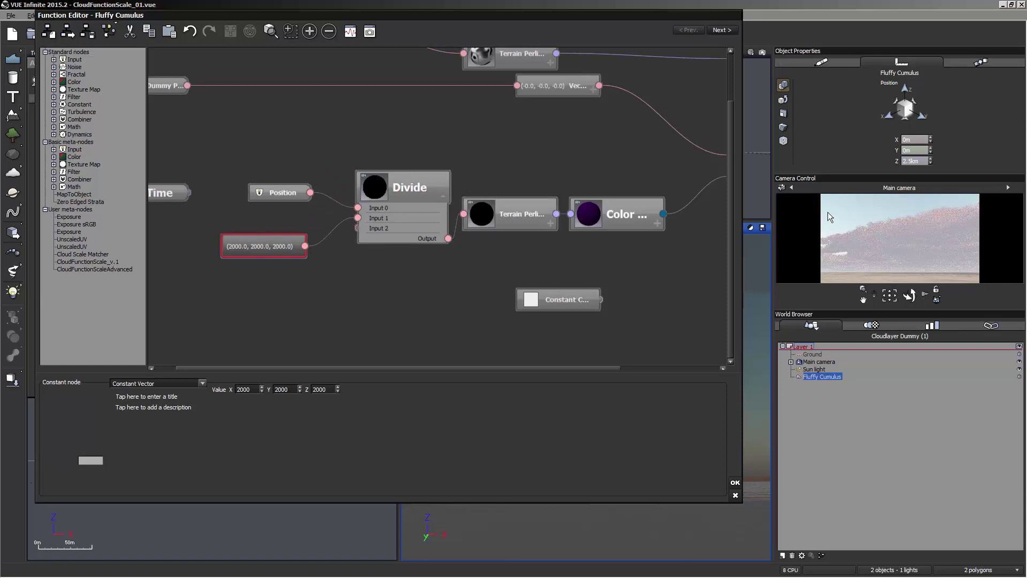
Refresh the main camera preview, accept the function changes, and reopen the graph through the cloud material's Volumetric color.
click(871, 214)
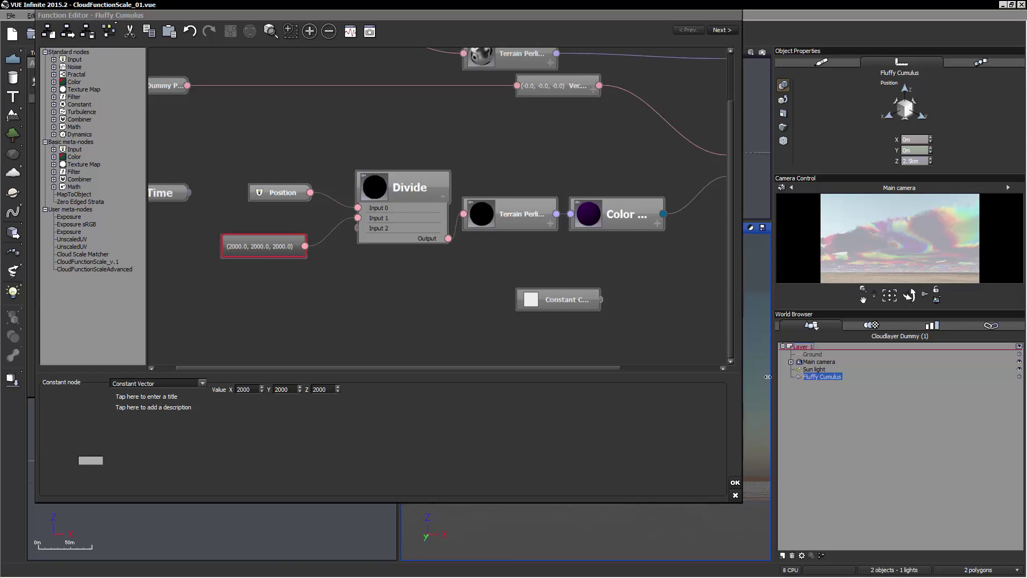
click(735, 483)
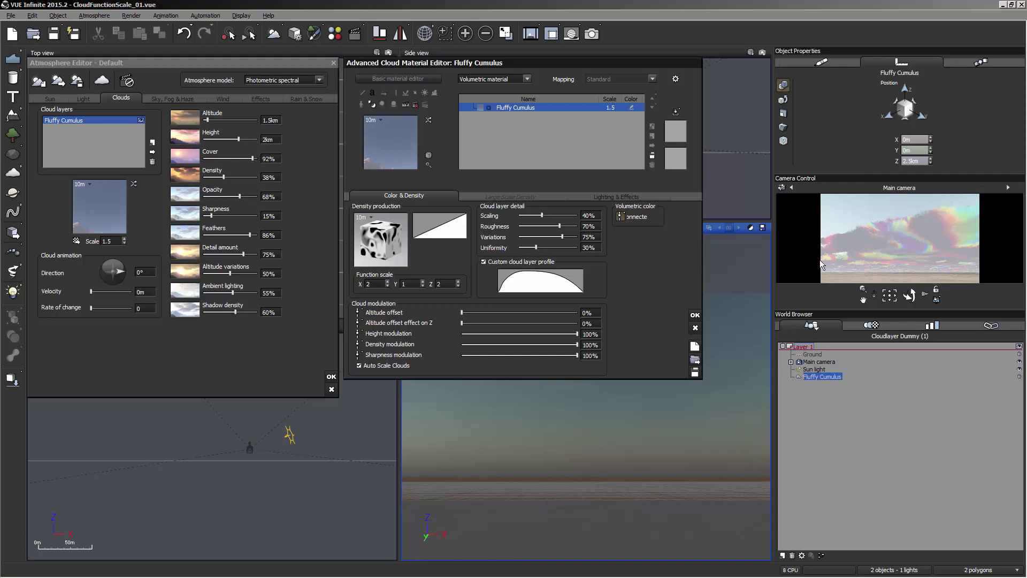
right_click(884, 234)
click(619, 217)
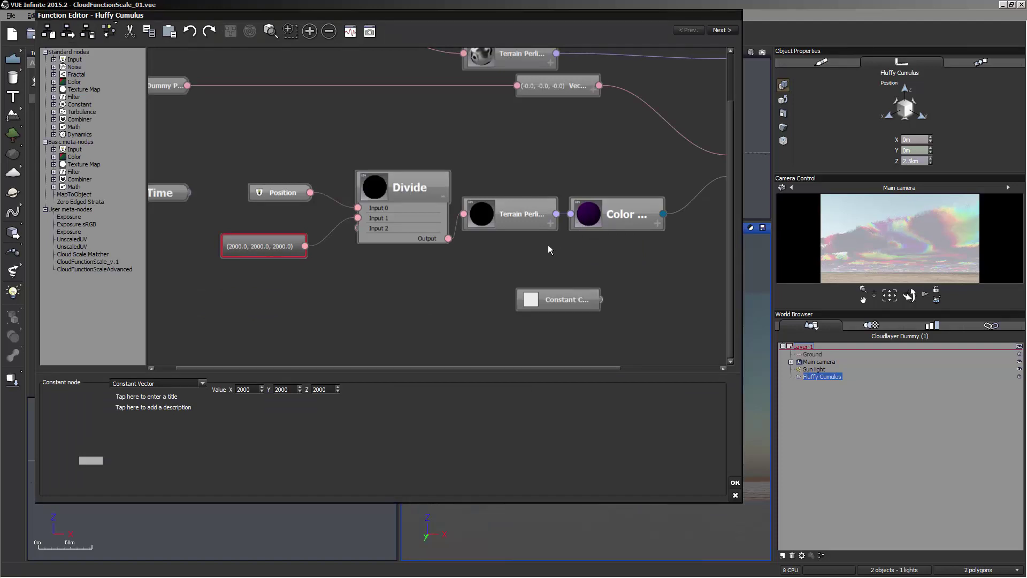
Add a Constant Number node below the Constant Vector.
right_drag(548, 244, 563, 274)
scroll(541, 274, down, 2)
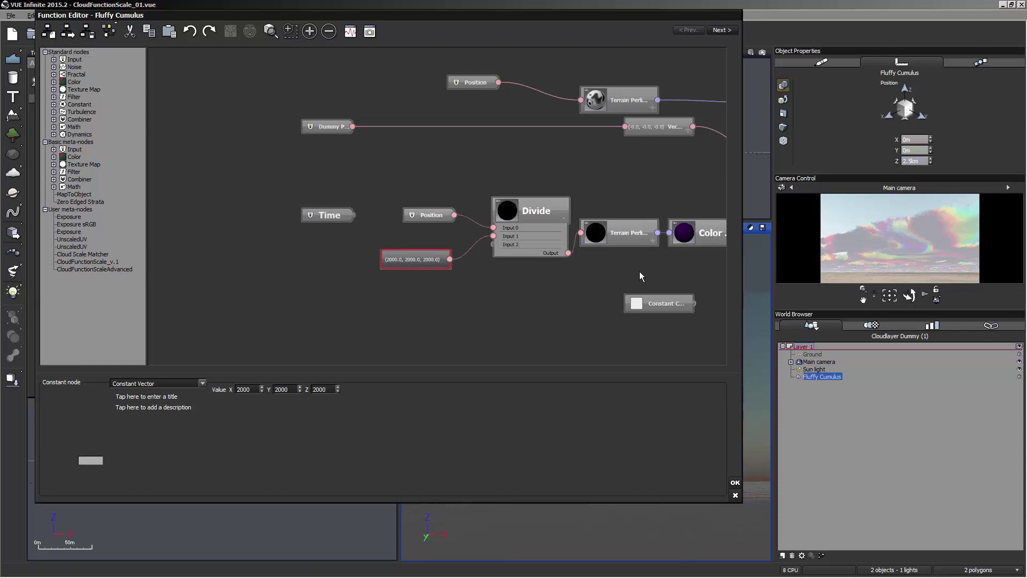
drag(640, 271, 551, 267)
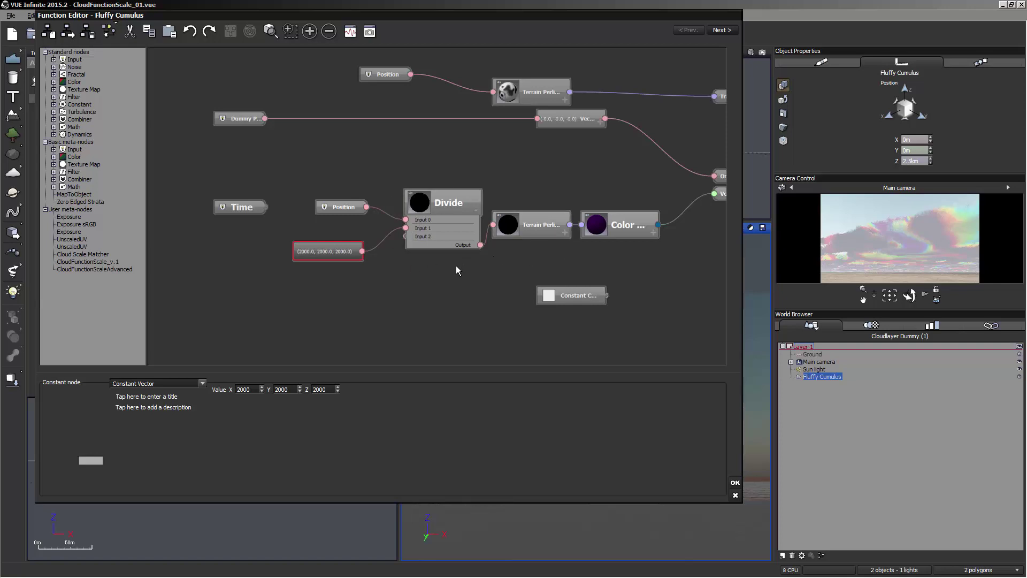
scroll(456, 266, up, 1)
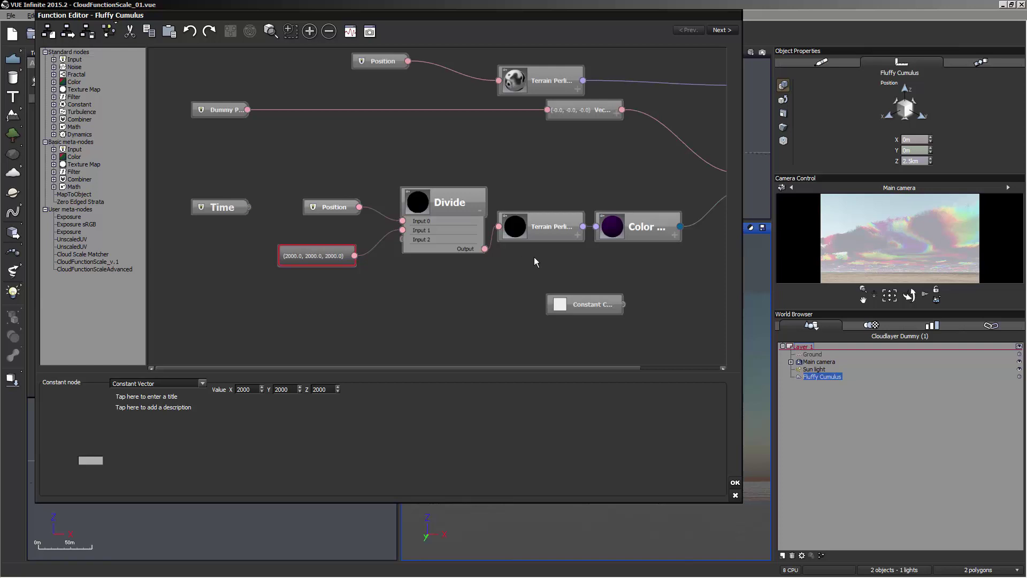
right_click(411, 284)
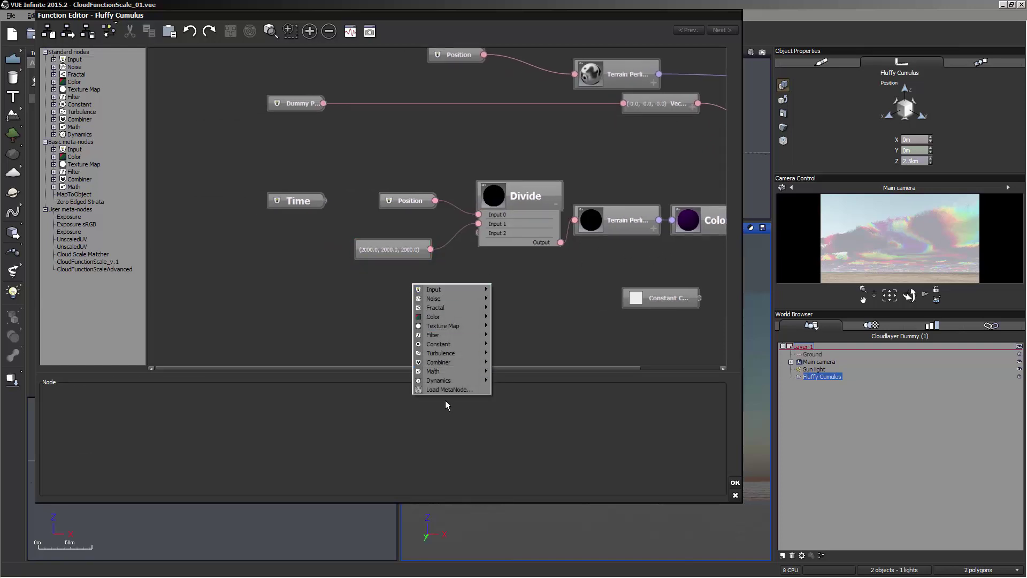
mouse_move(455, 343)
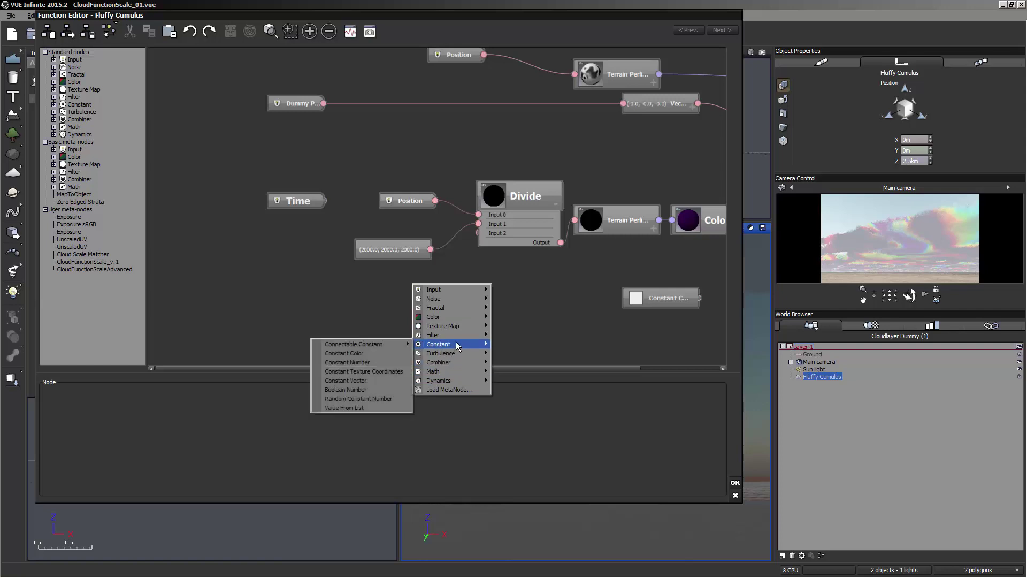
click(368, 360)
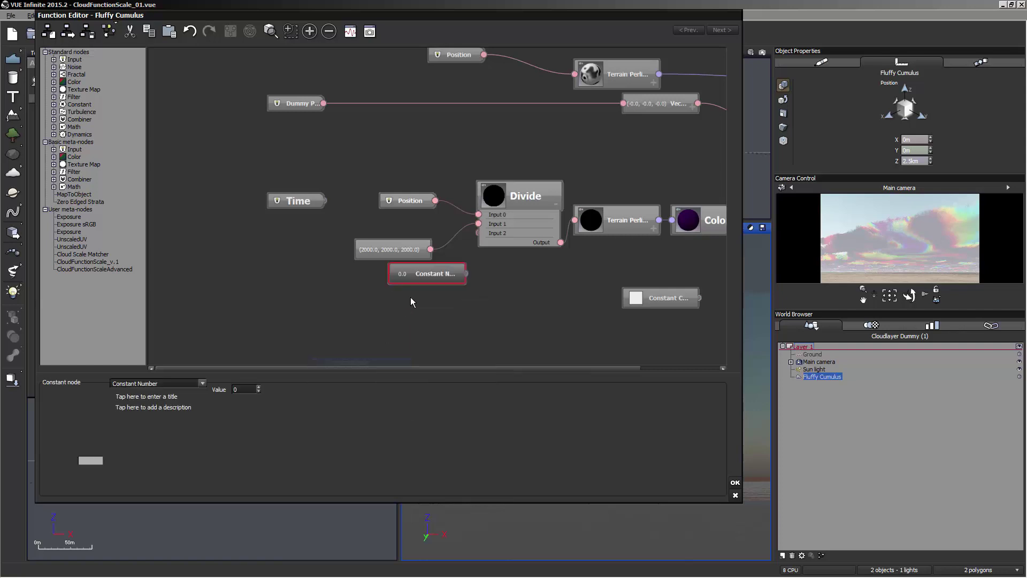
Color the Constant Number node dark yellow with Red 155, Green 116 and Blue 12.
click(90, 460)
click(113, 467)
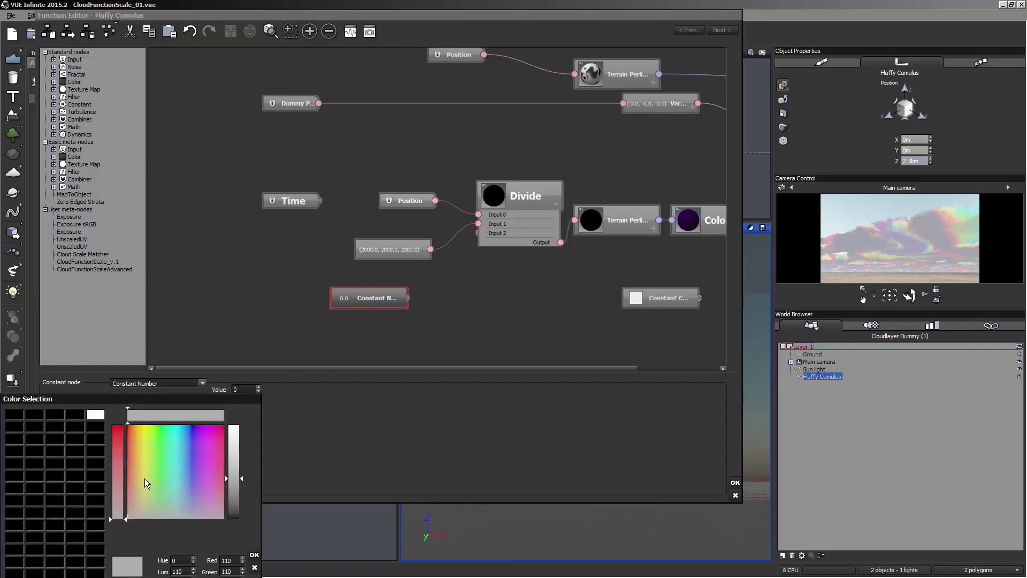
click(140, 443)
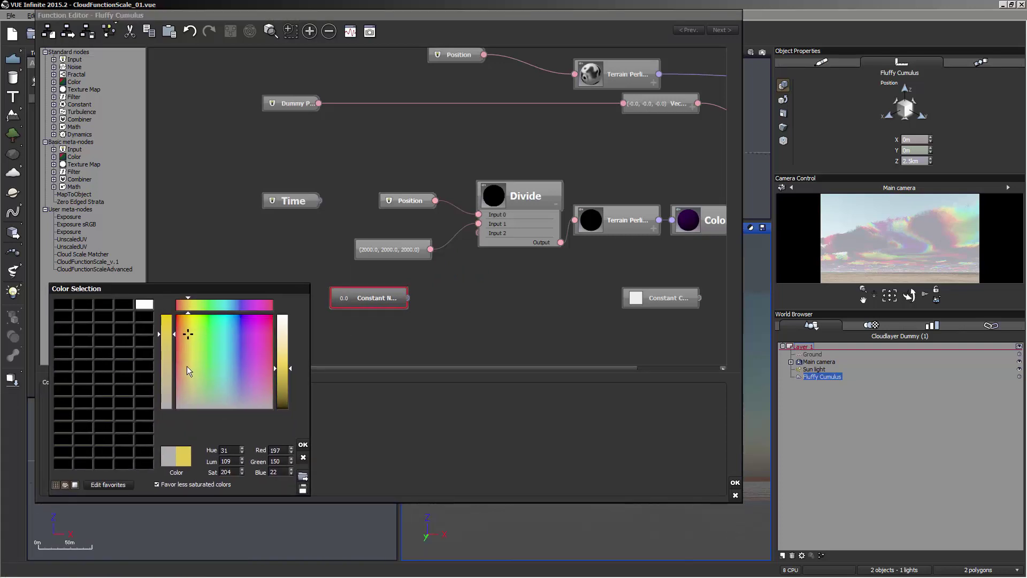
drag(164, 337, 165, 328)
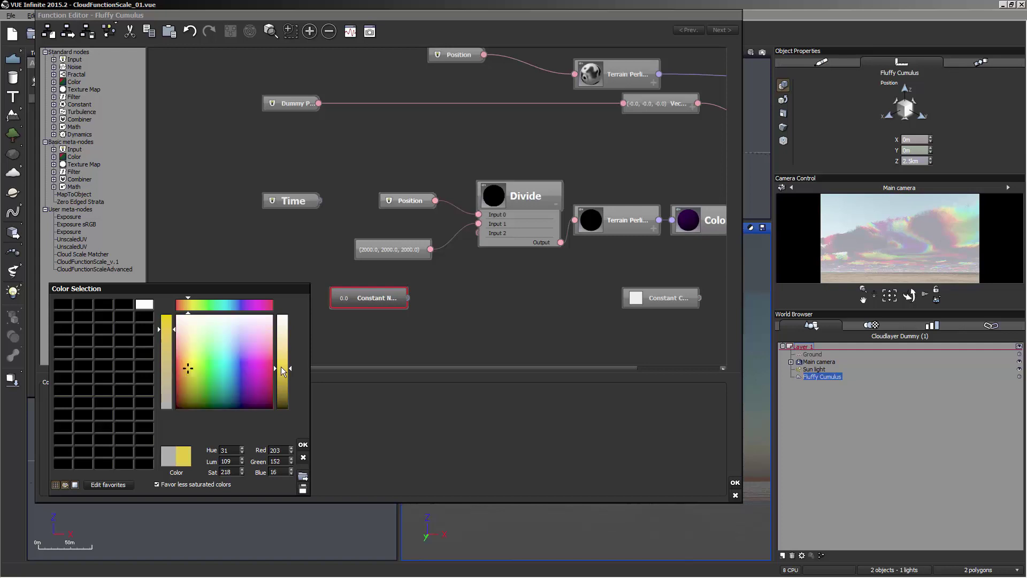
drag(282, 368, 285, 378)
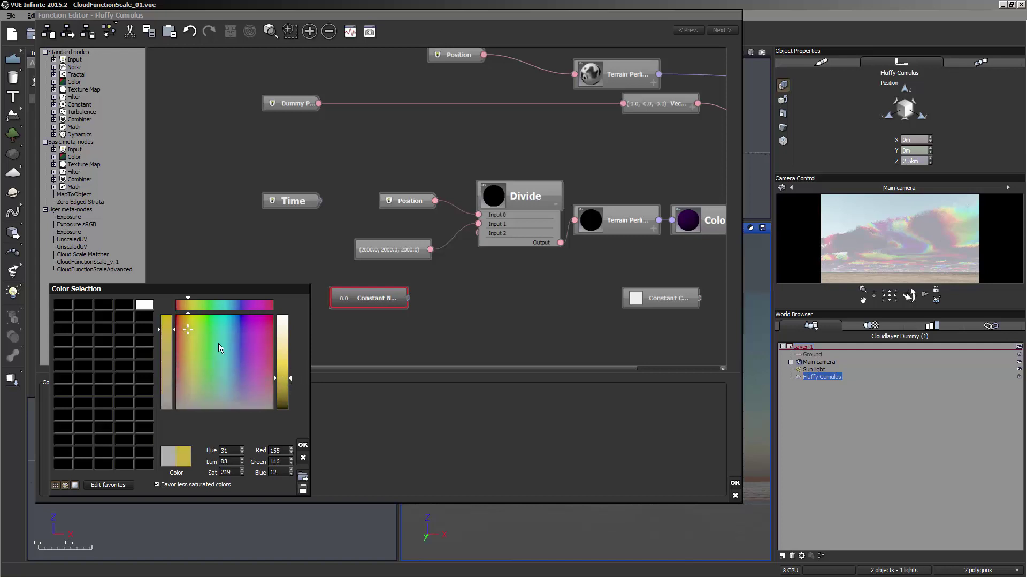
click(303, 445)
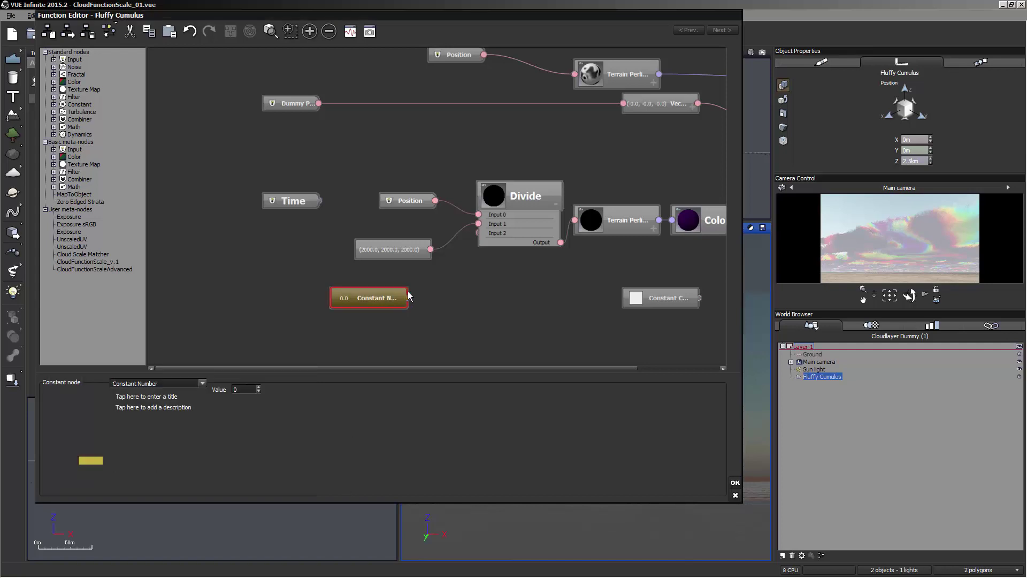
Set the Constant Number to 1.5 and place its node just below the Constant Vector.
click(244, 390)
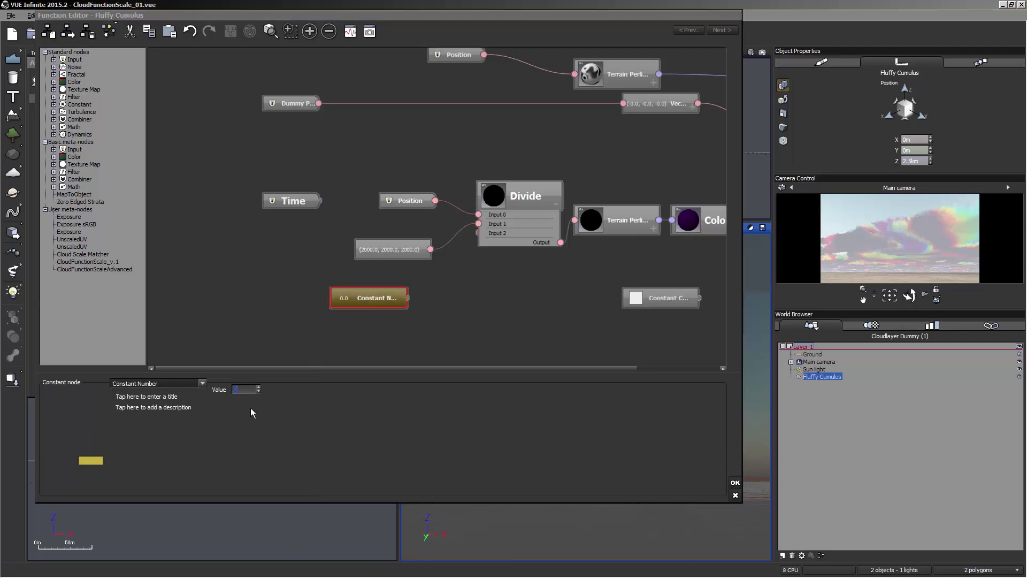
key(Return)
click(402, 319)
drag(445, 338, 352, 329)
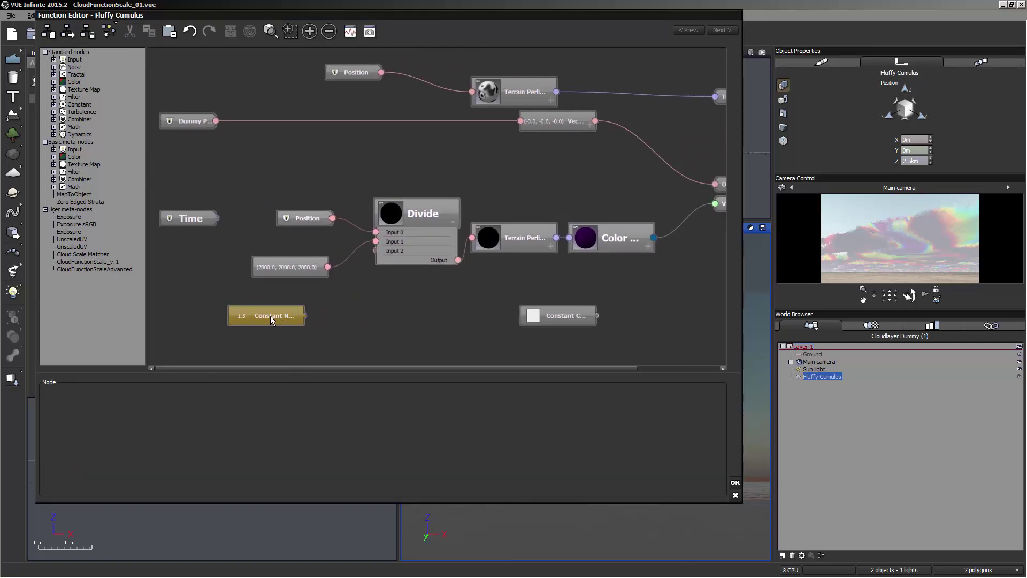
drag(271, 316, 222, 291)
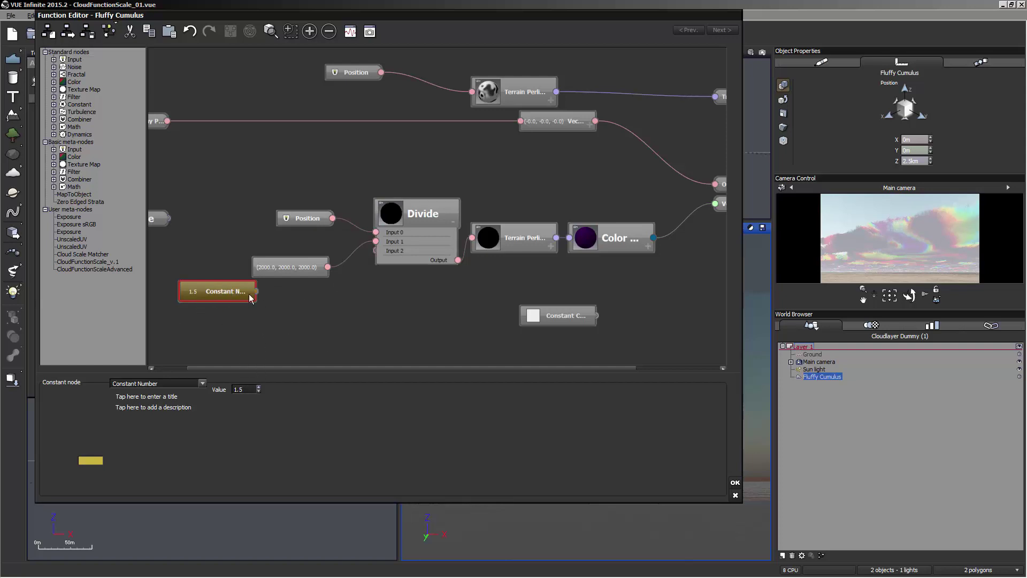
drag(249, 295, 274, 295)
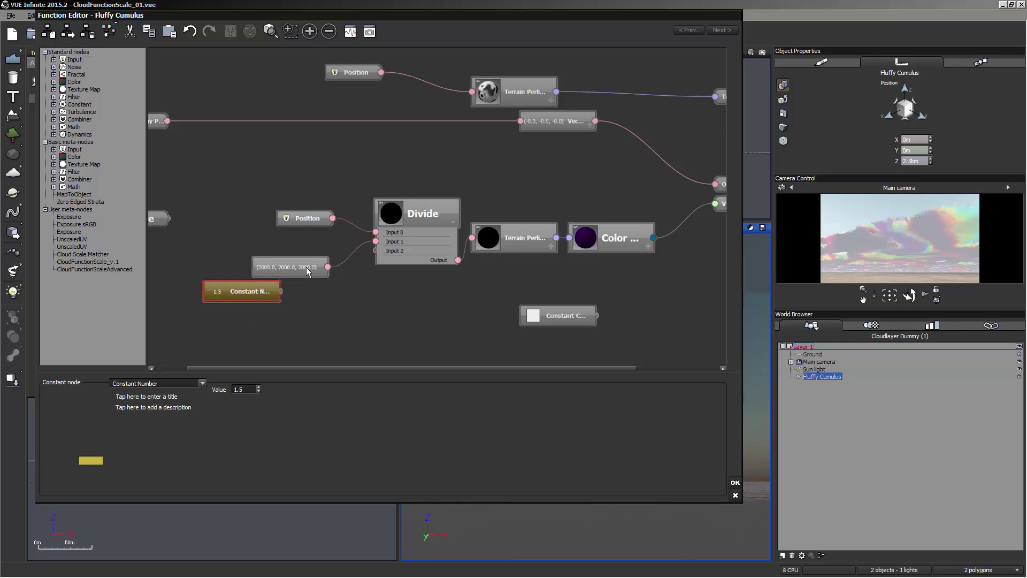
click(304, 303)
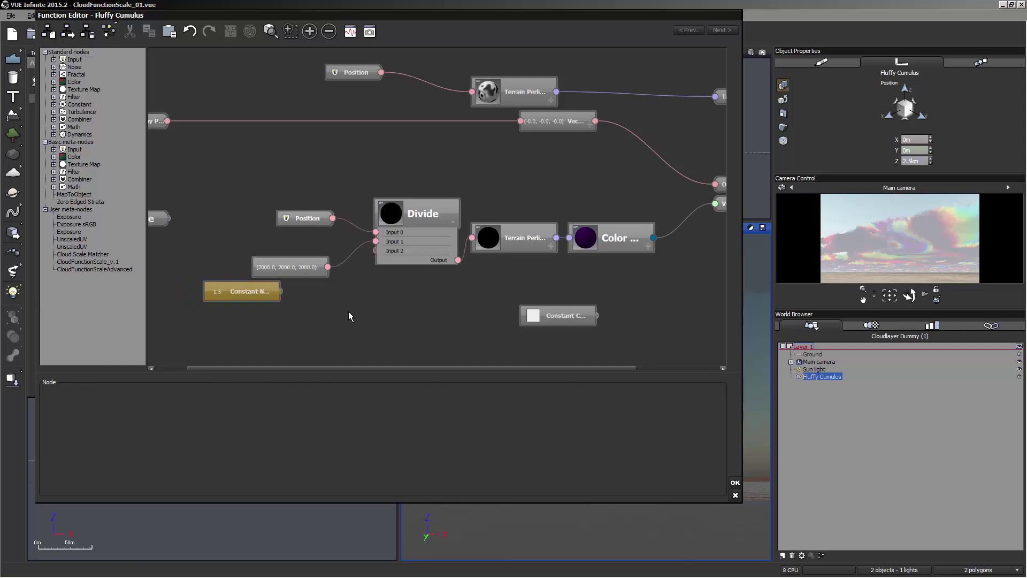
Move the 1.5 Constant Number node slightly lower and add a second Constant Number with value 1 beside it.
drag(257, 293, 249, 326)
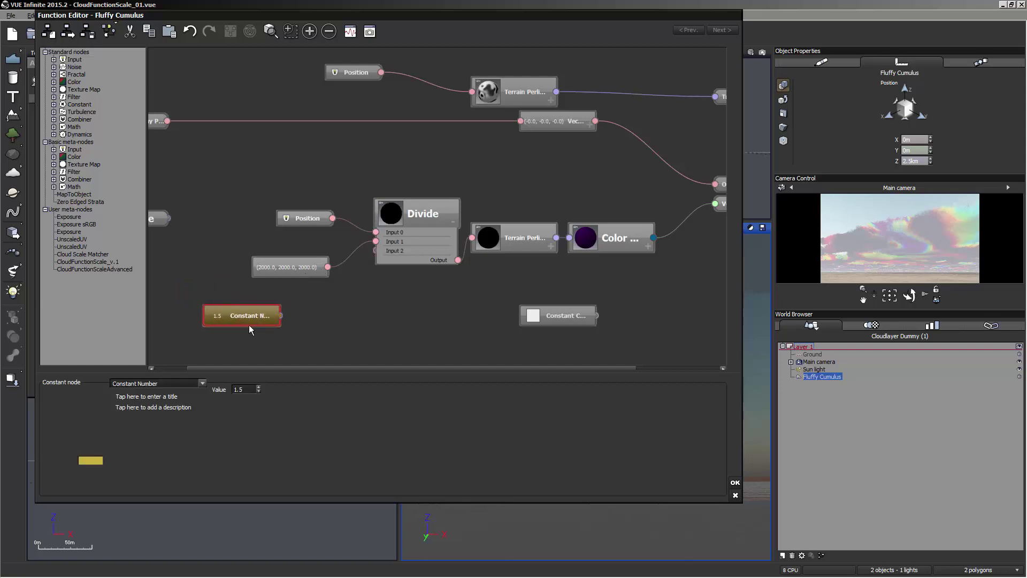
click(315, 323)
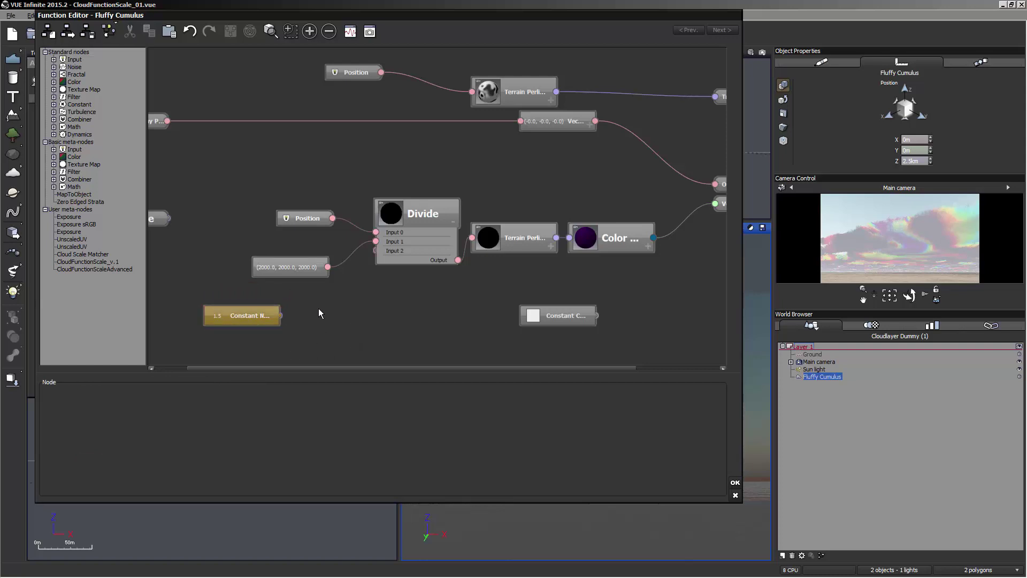
right_click(319, 309)
mouse_move(355, 370)
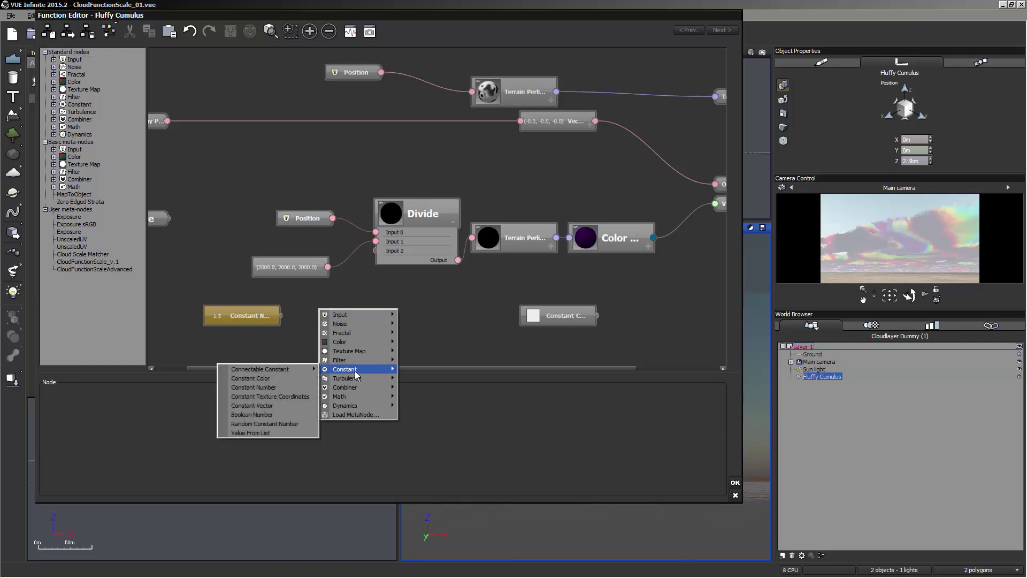
click(254, 387)
click(246, 389)
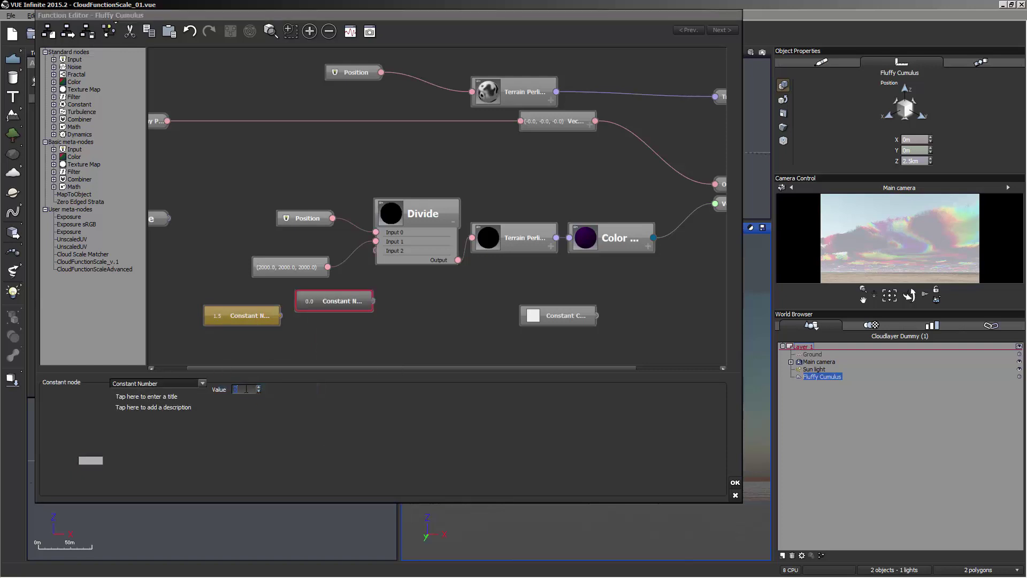
click(347, 330)
Add a Divide (X/a) filter node and connect the constant 1 to its Input.
right_click(377, 325)
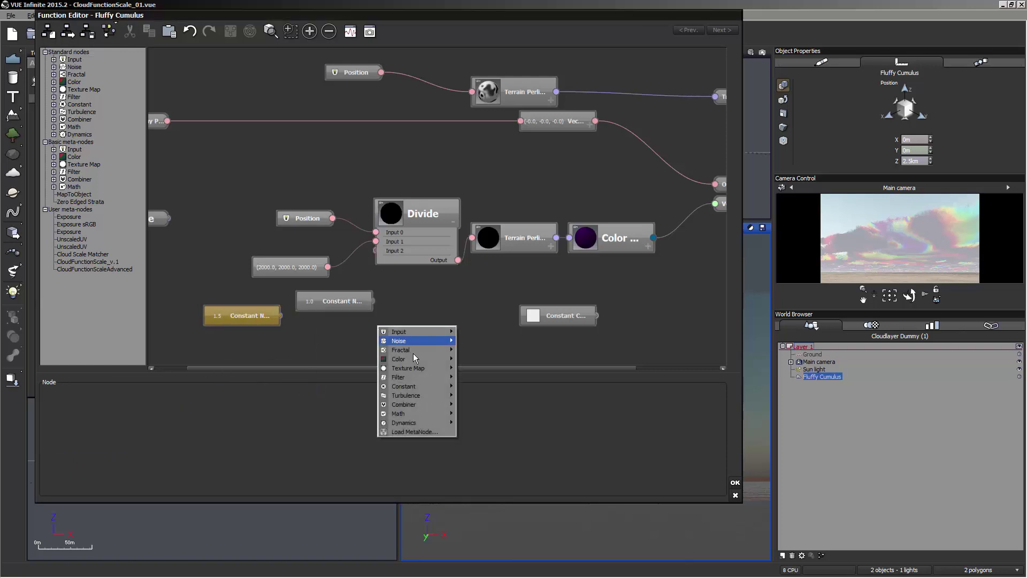
mouse_move(420, 377)
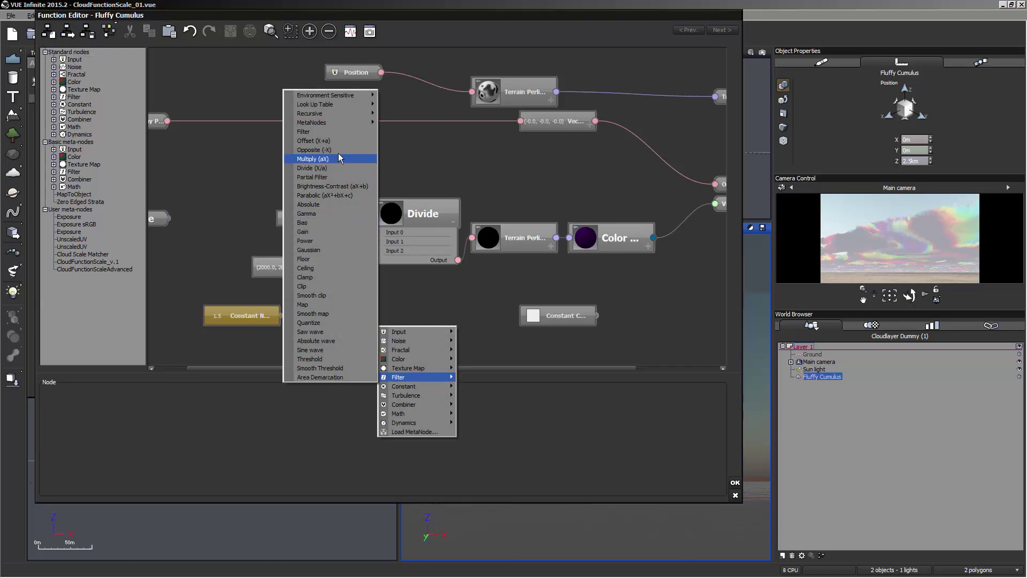
click(333, 167)
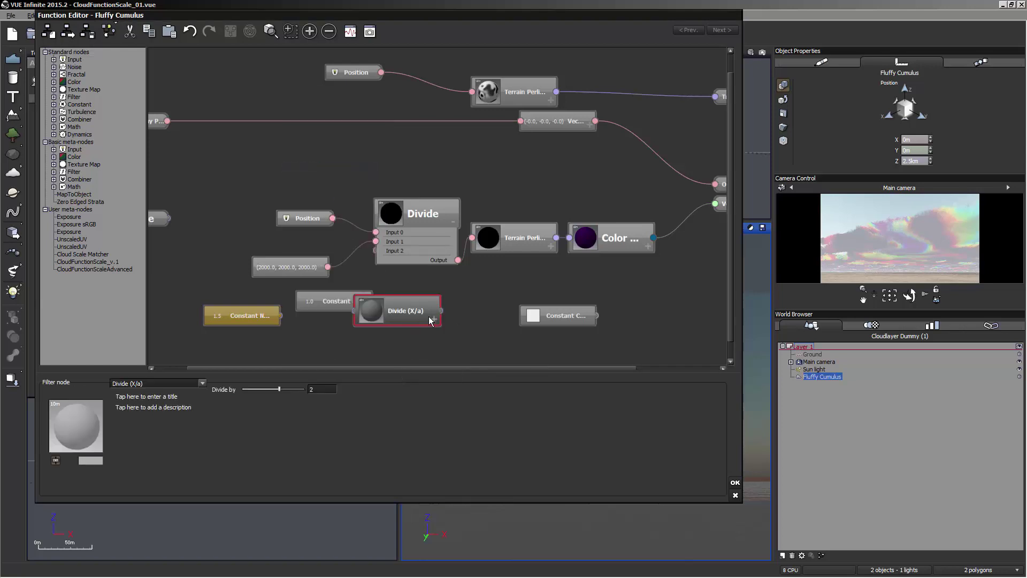
drag(416, 315, 355, 303)
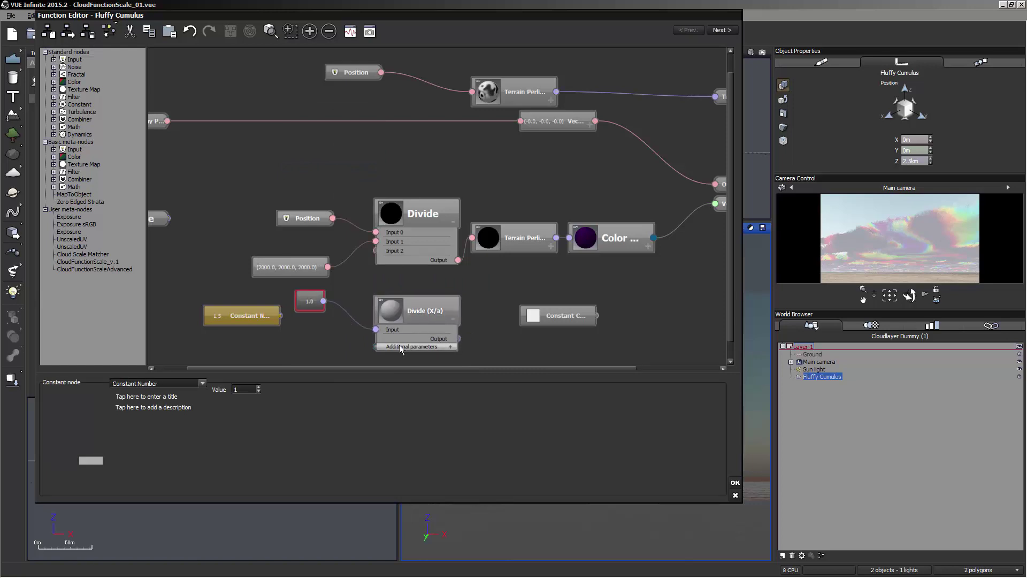
Expose the filter's Divide by parameter, connect the 1.5 Constant Number to it, and collapse the Divide (X/a) node.
click(450, 346)
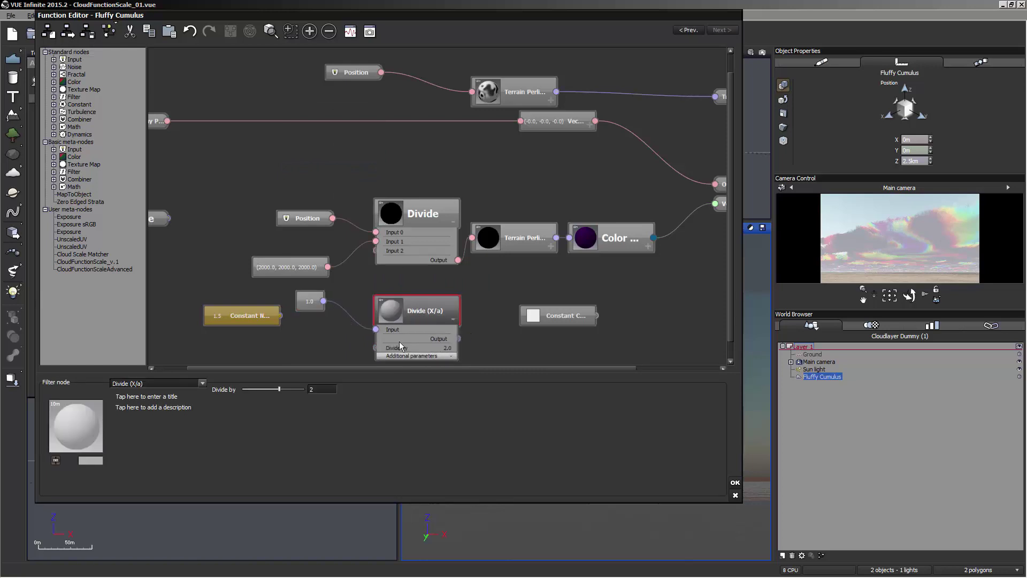
drag(376, 347, 268, 348)
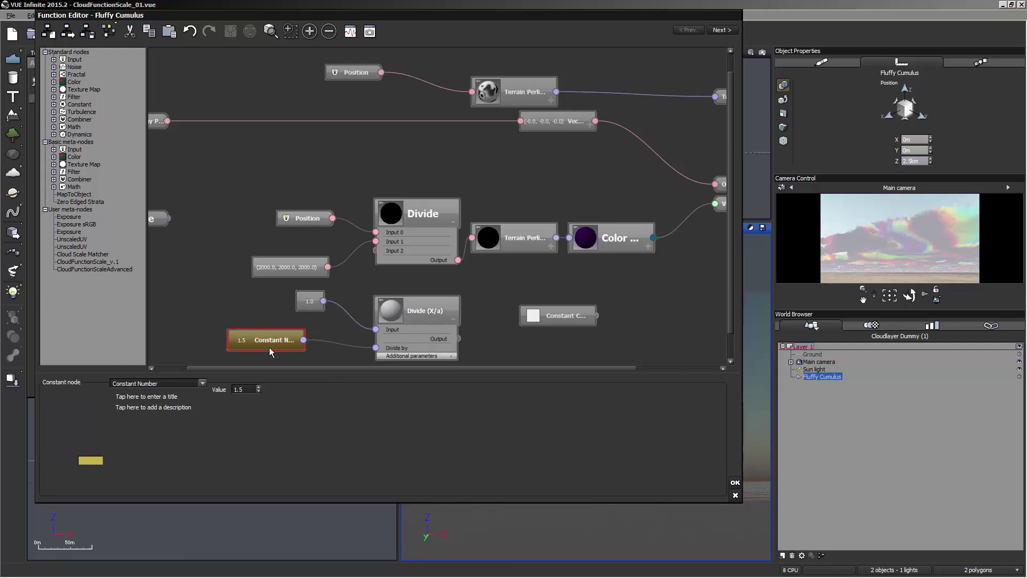
double_click(428, 303)
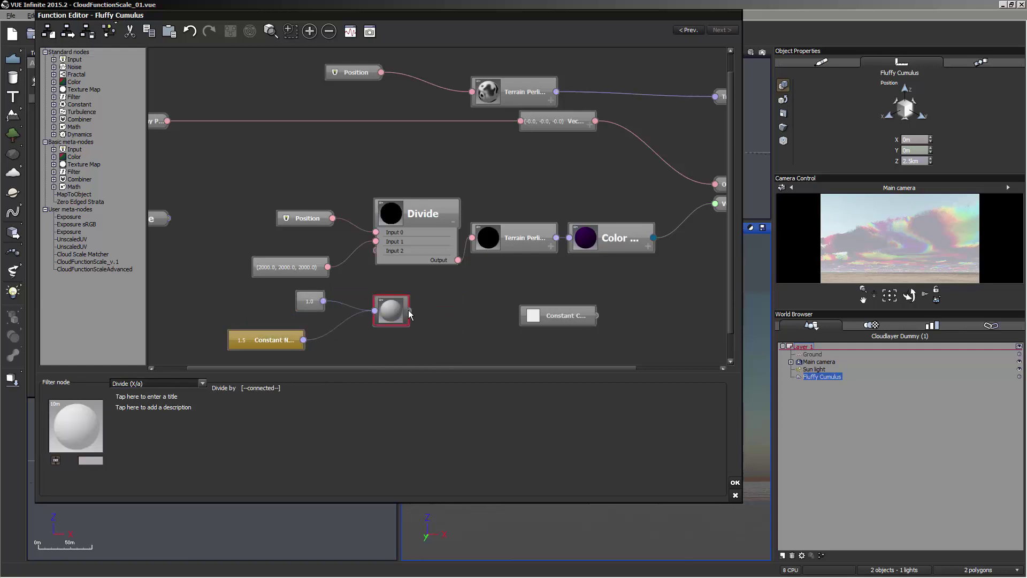
Add a Multiply by a constant math node next to the Divide (X/a) filter.
click(444, 290)
right_click(445, 289)
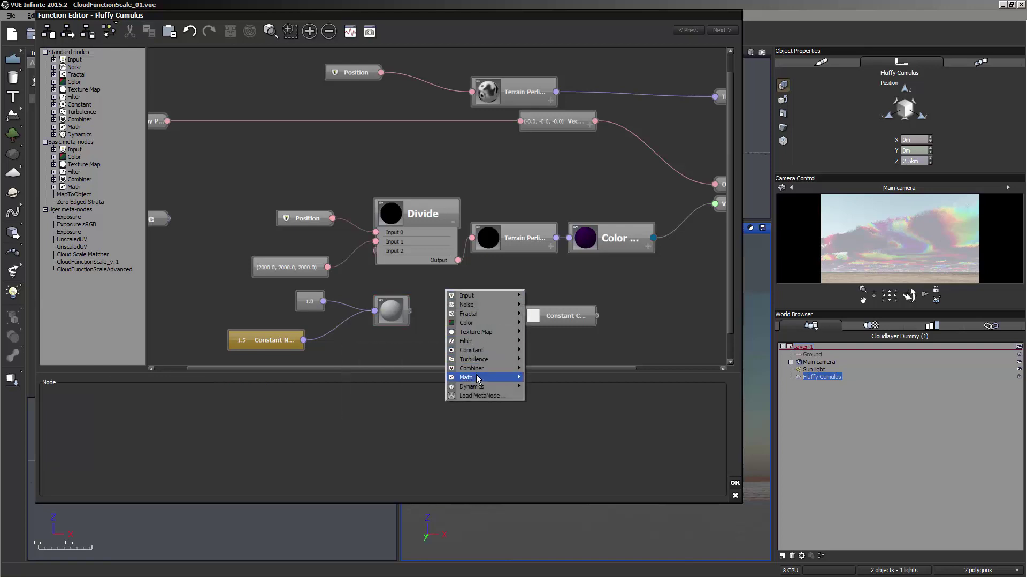
mouse_move(476, 374)
click(418, 449)
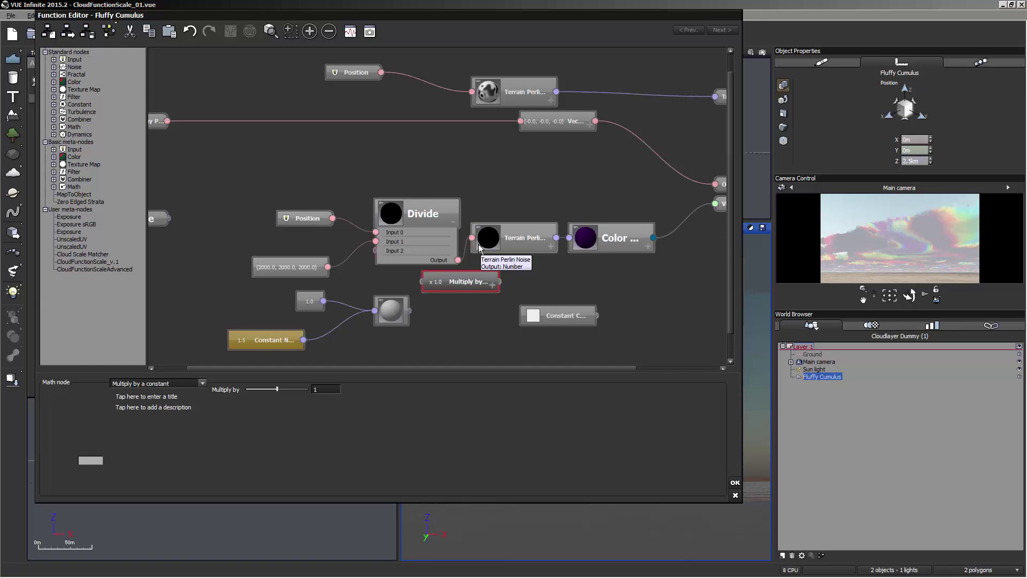
Collapse the Divide combiner and rearrange it with the Position and Constant Vector nodes to free space before the Terrain Perlin Noise.
double_click(424, 207)
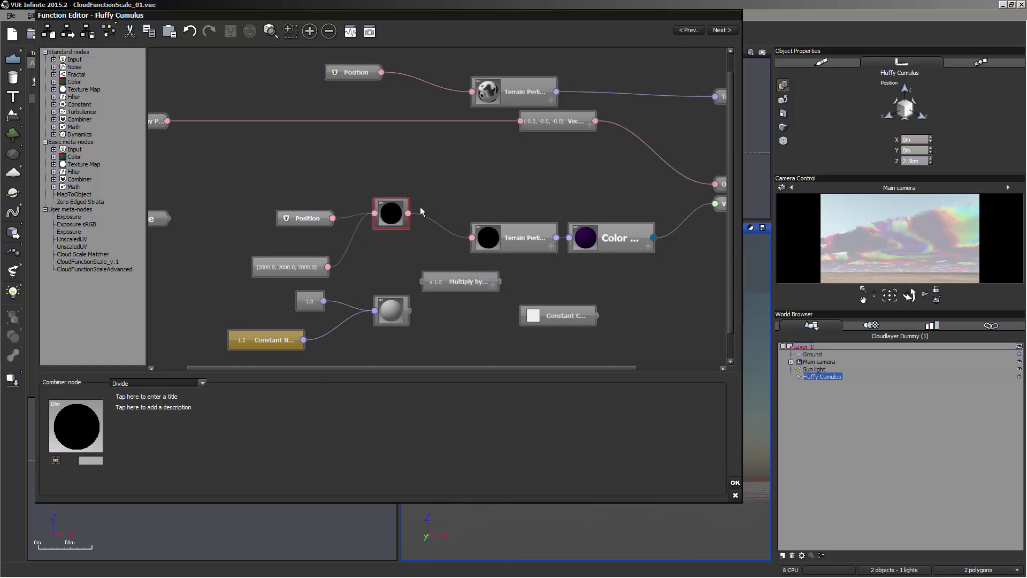
drag(306, 216, 275, 213)
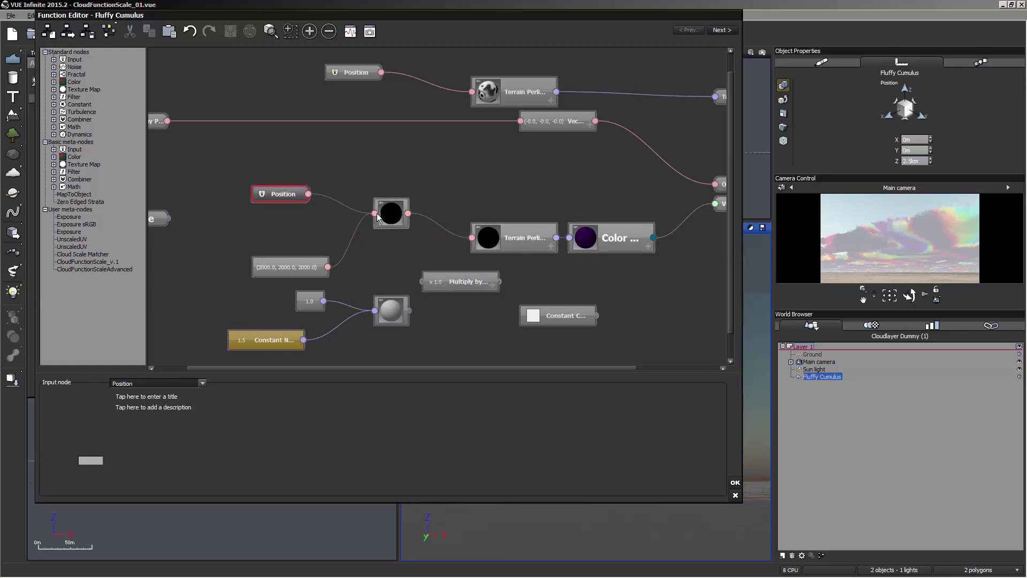
drag(376, 213, 426, 237)
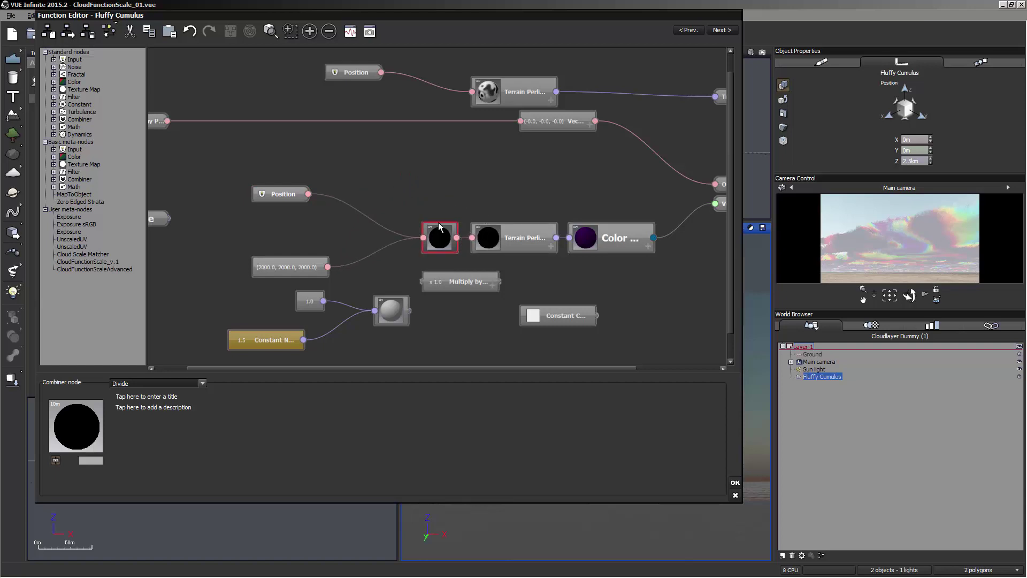
click(297, 275)
drag(296, 275, 379, 287)
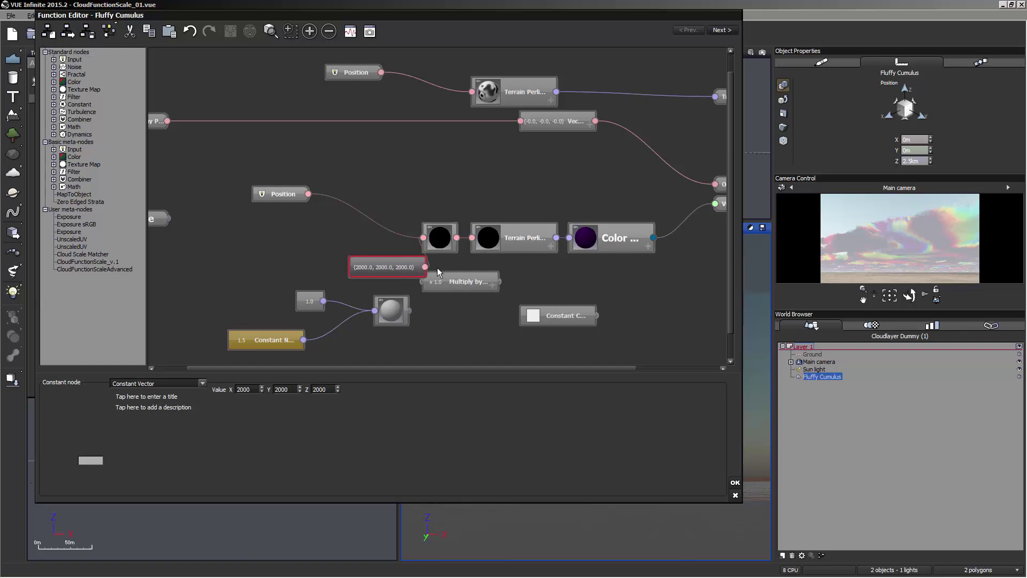
Place the Multiply by a constant node between Position and the Divide combiner and connect Position to its input.
right_drag(437, 268, 557, 257)
drag(557, 270, 364, 184)
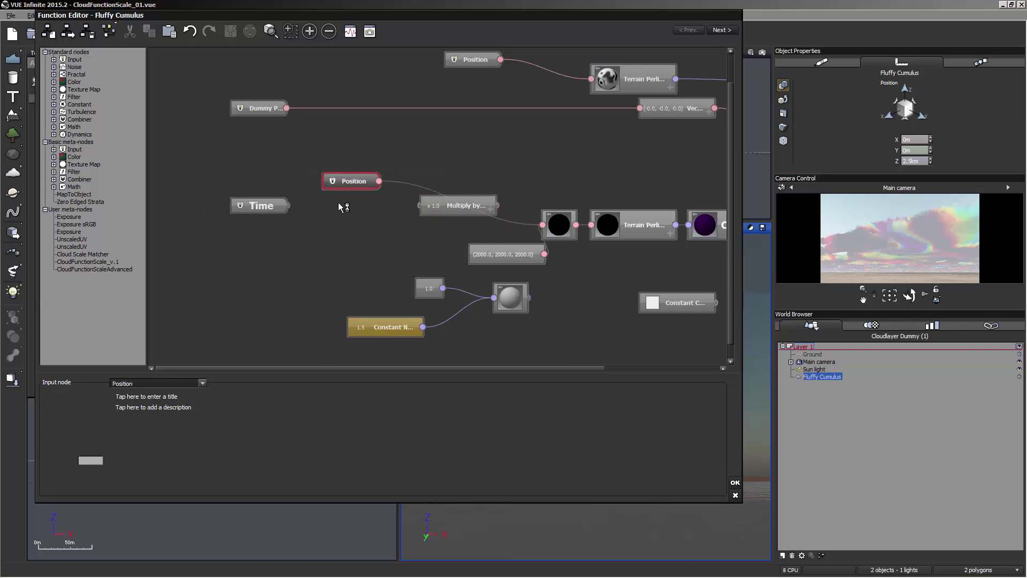
drag(420, 205, 374, 180)
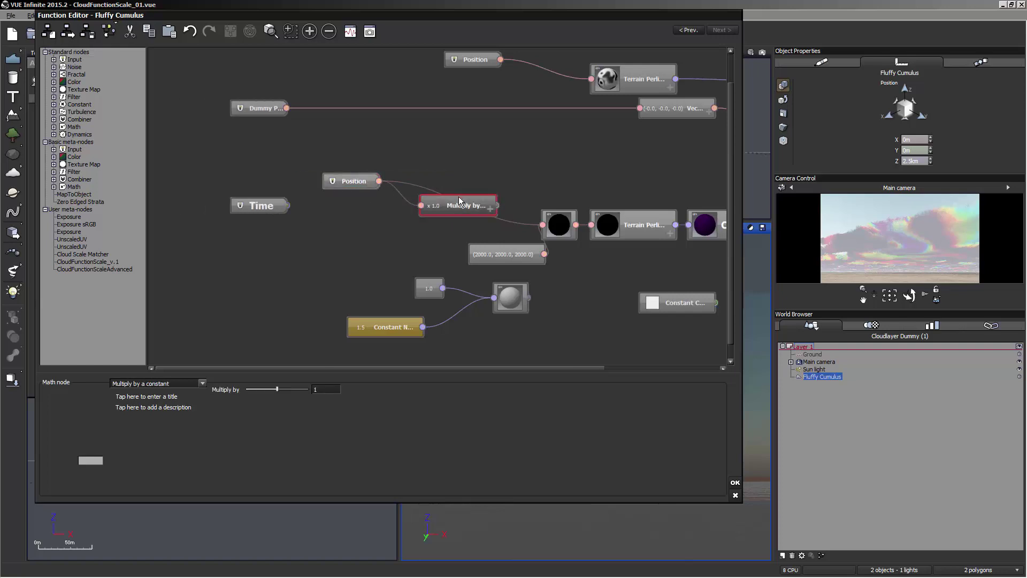
Expand the Multiply and Divide nodes and connect the Multiply output to Divide's Input 0, replacing Position, with the Constant Vector on Input 1.
click(489, 208)
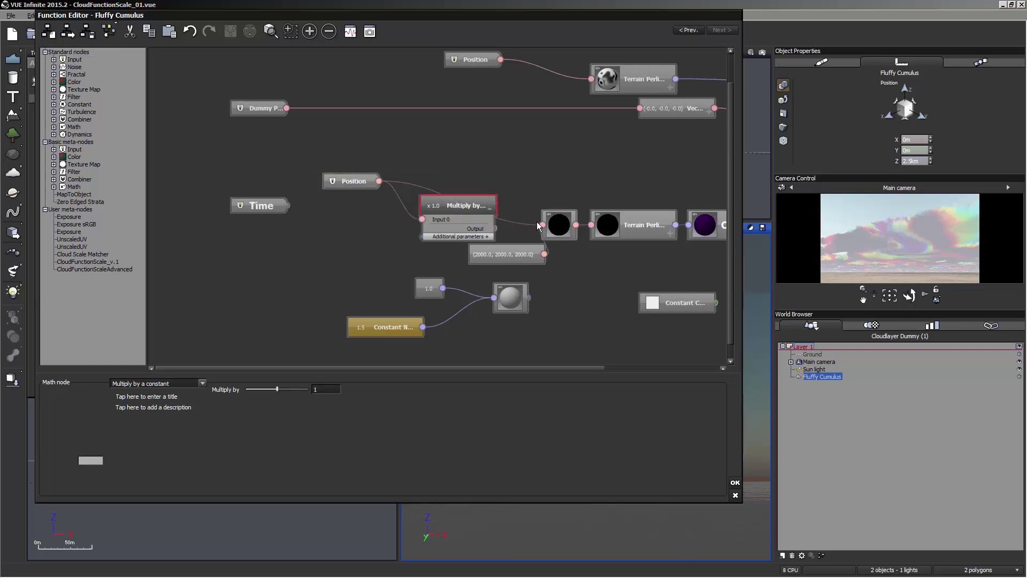
drag(541, 225, 458, 133)
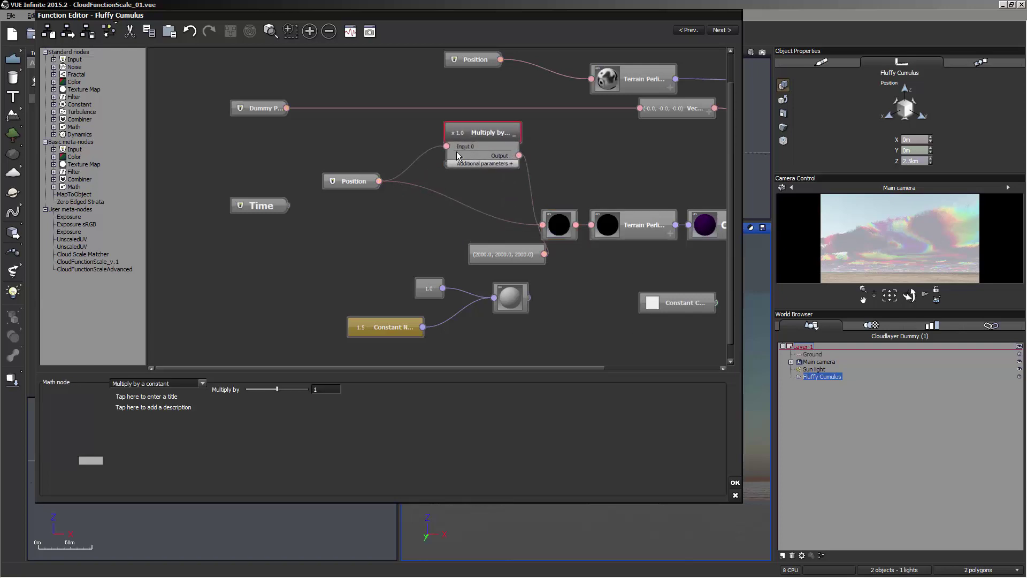
click(564, 214)
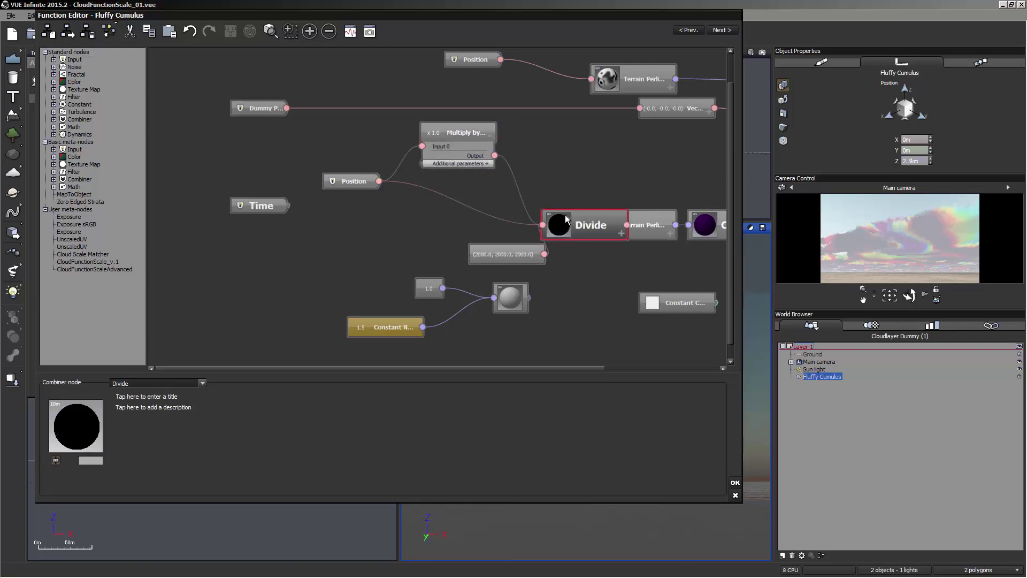
click(519, 206)
key(Delete)
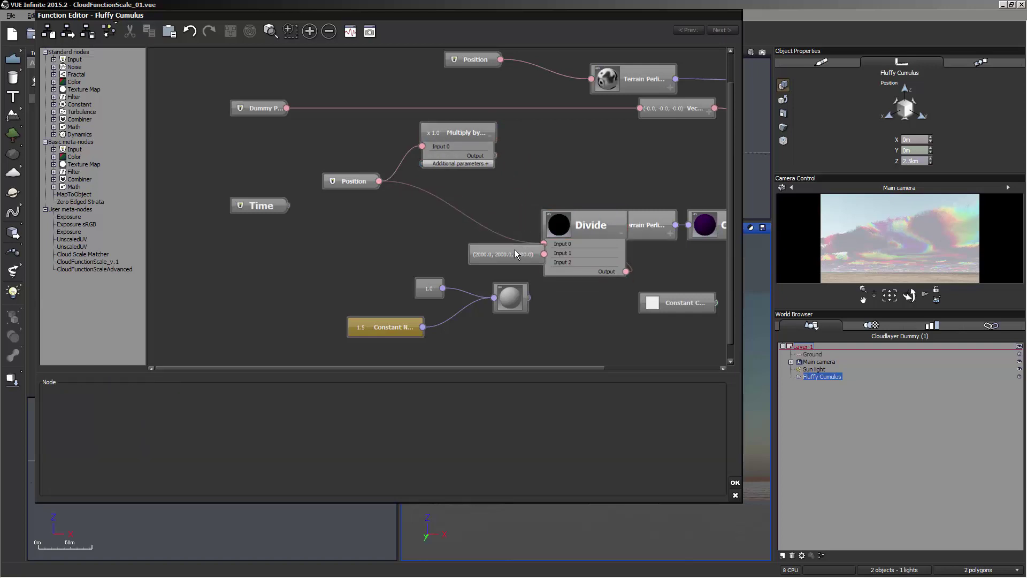
drag(514, 249, 441, 249)
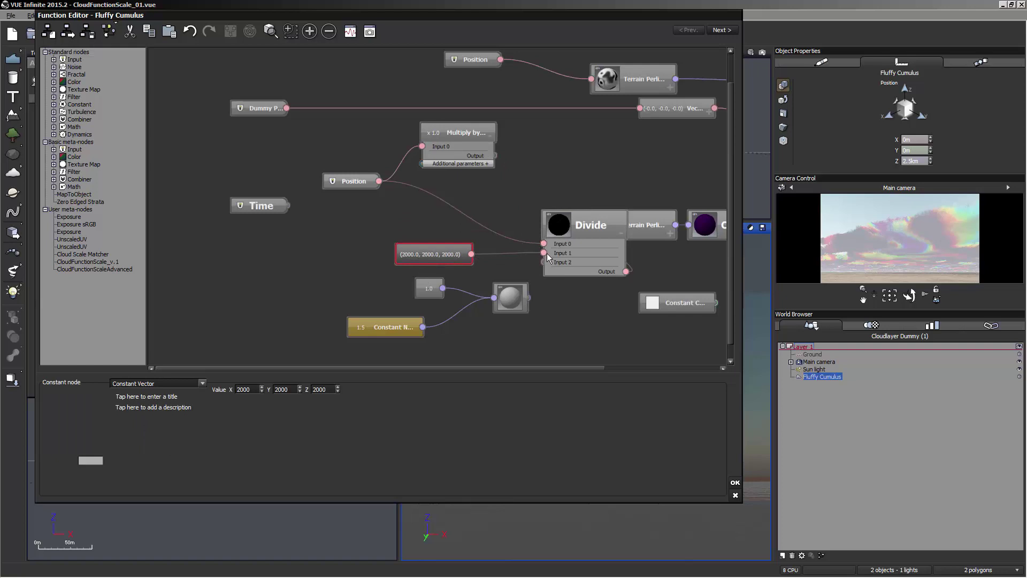
drag(544, 244, 492, 152)
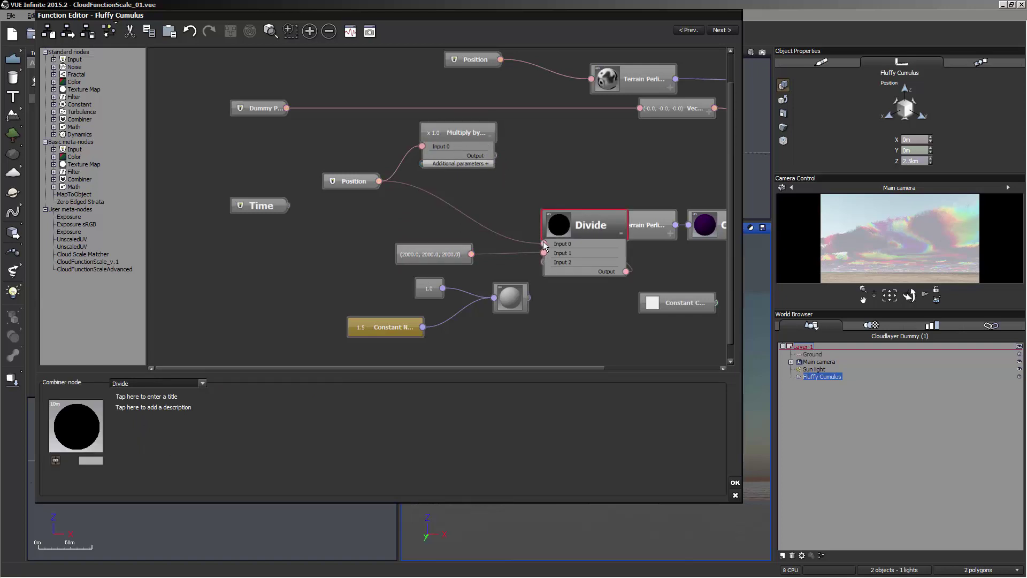
drag(543, 243, 494, 156)
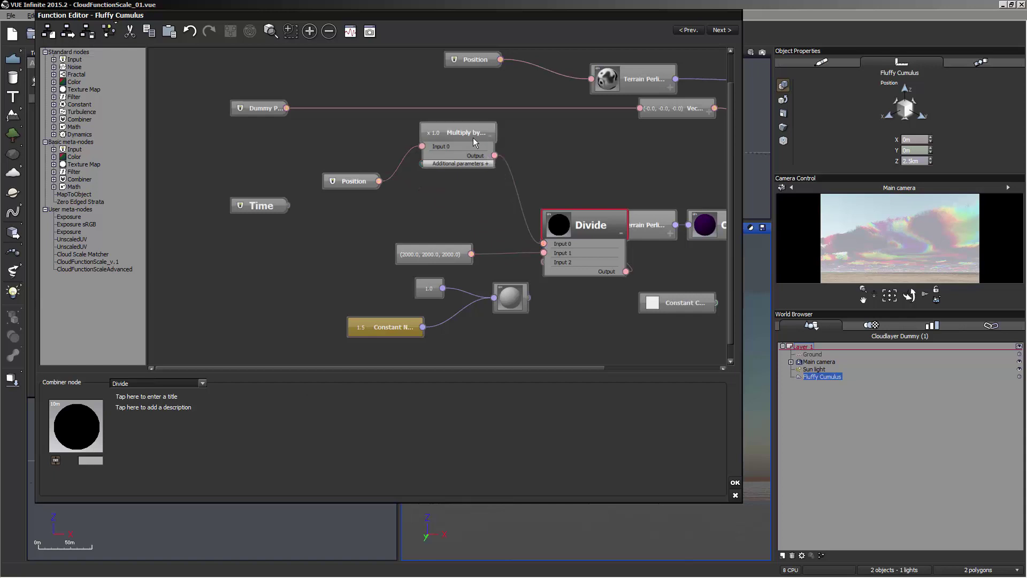
Move the Multiply node in line with Position and expose its Multiply by parameter.
double_click(467, 135)
drag(436, 135, 485, 184)
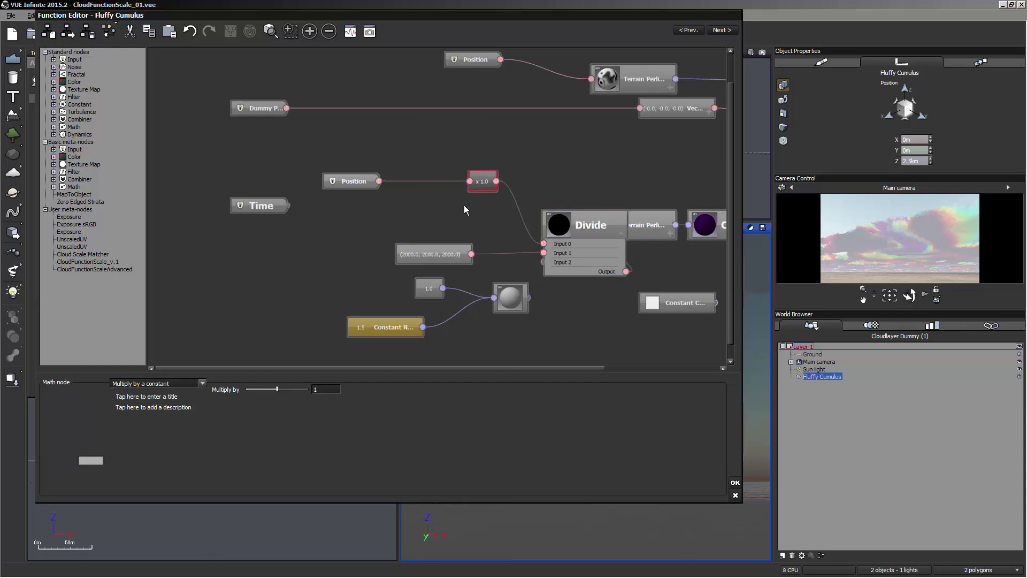
double_click(485, 180)
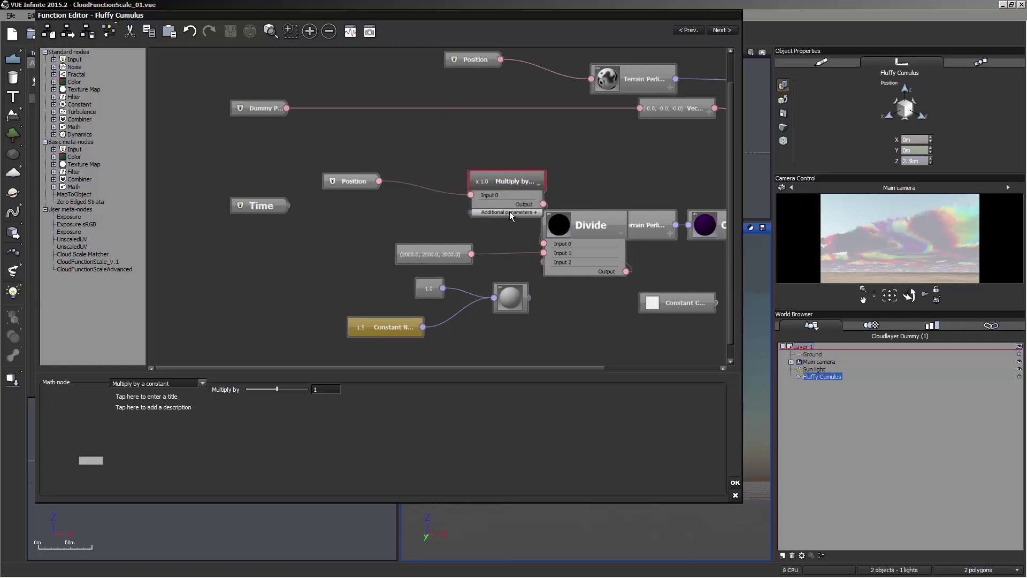
click(536, 212)
drag(502, 175, 477, 180)
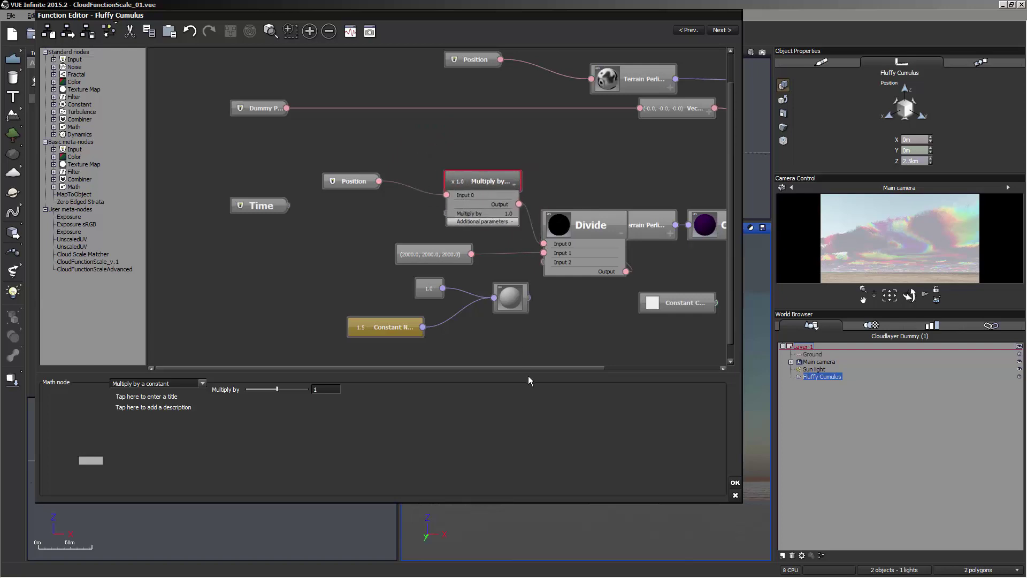
Move both constants and the Divide (X/a) filter below Position and connect the filter's output to the Multiply by parameter.
drag(547, 357, 405, 295)
drag(419, 320, 333, 240)
click(355, 240)
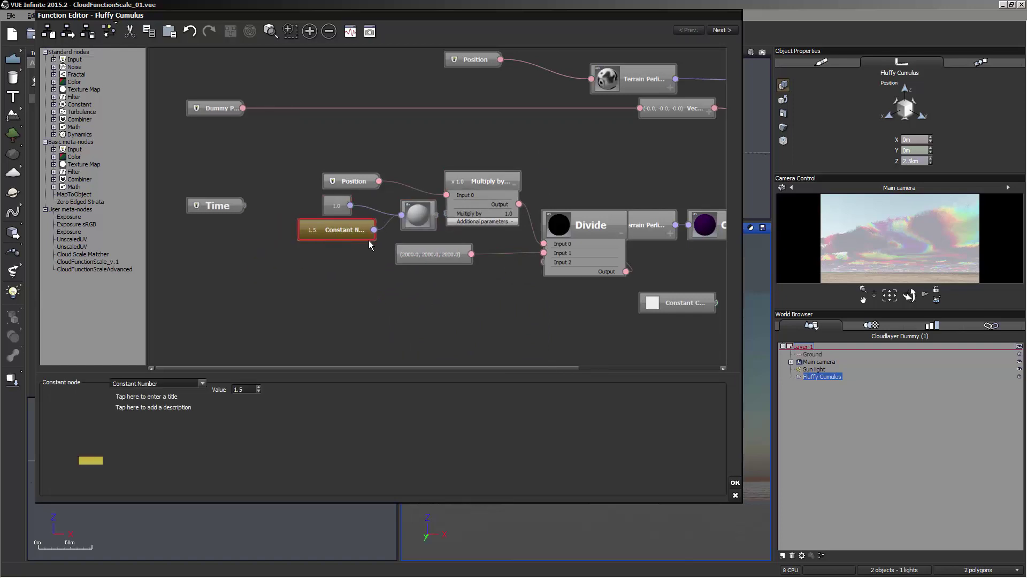
drag(435, 215, 446, 213)
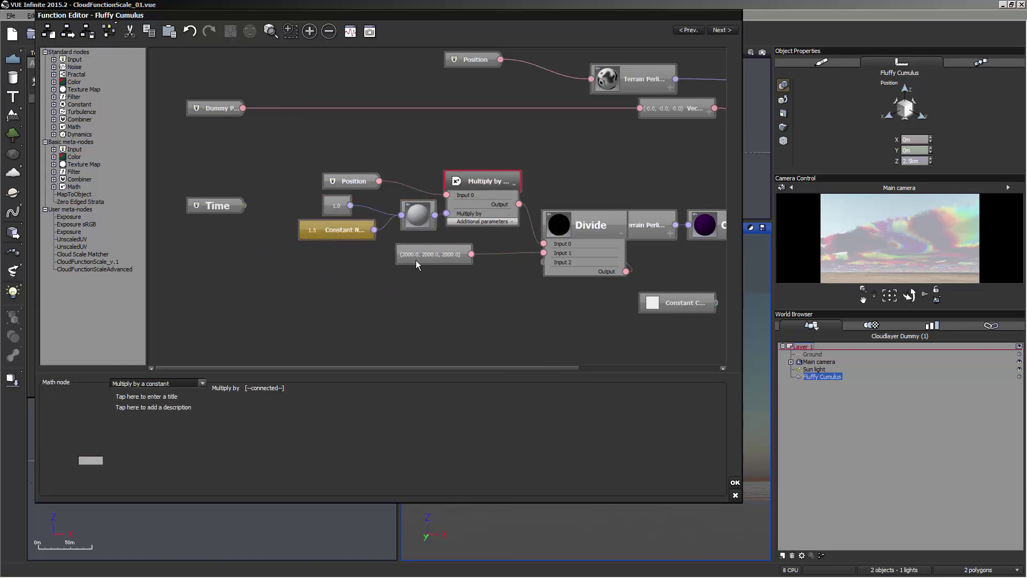
Open the Function Node Preview, shift the constants and Divide (X/a) filter away from the Multiply node, and collapse that node.
click(350, 32)
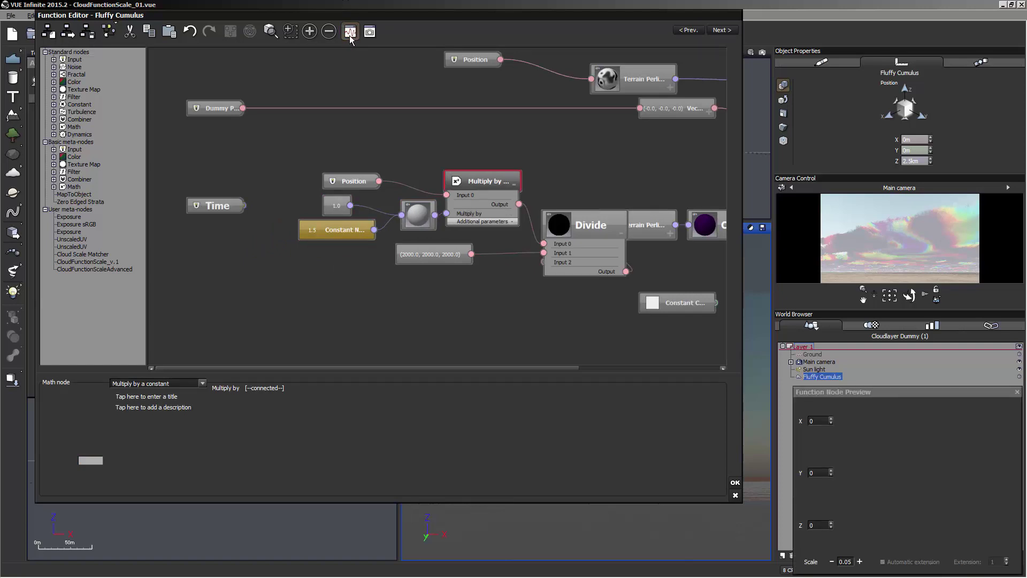
drag(412, 229, 303, 213)
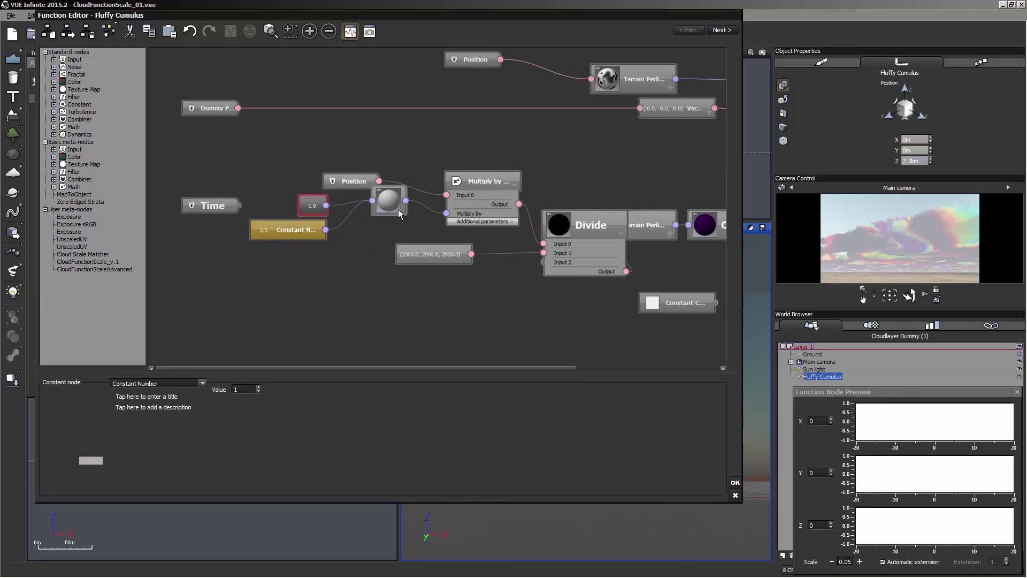
click(425, 206)
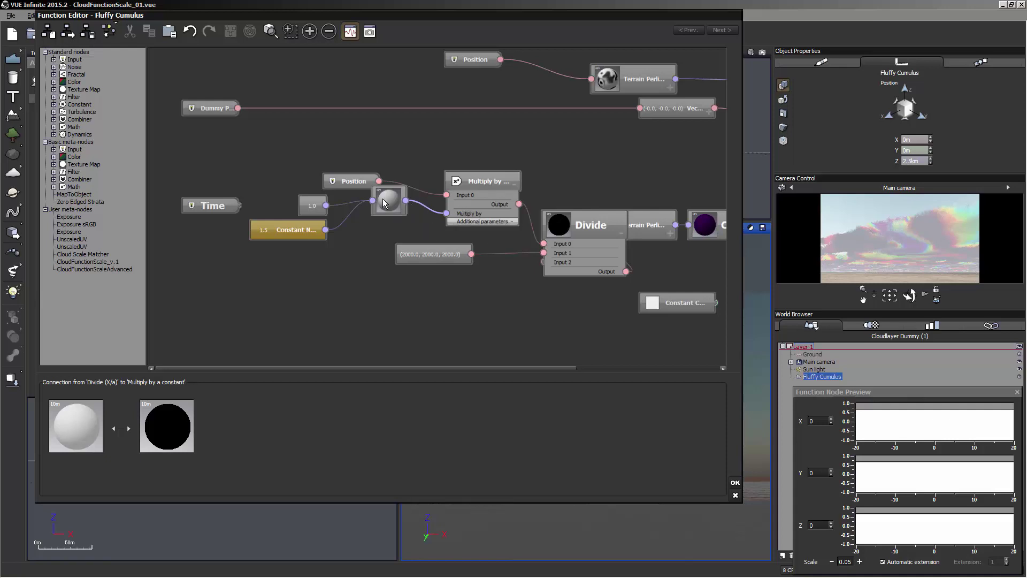
double_click(496, 181)
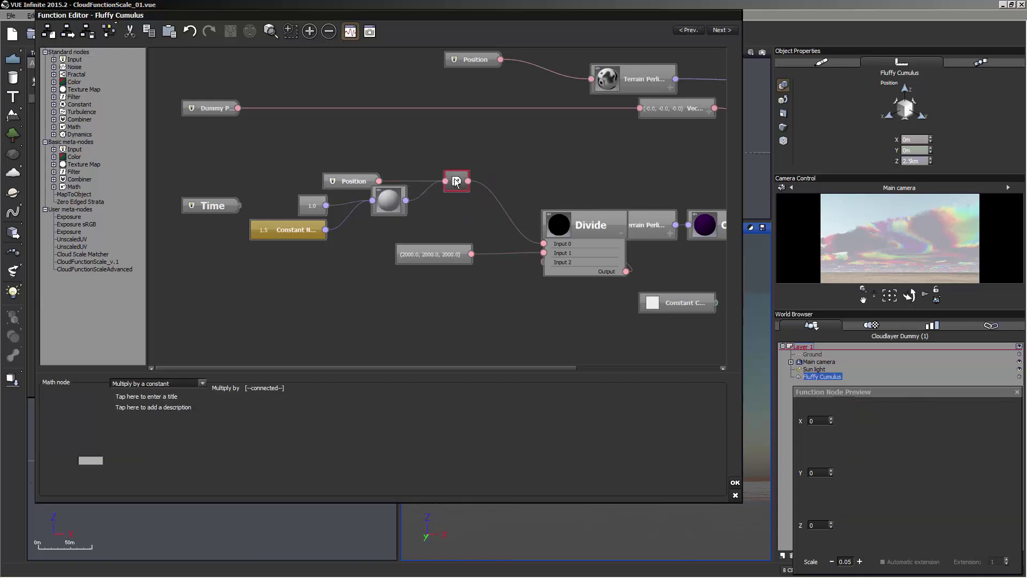
Tighten the layout by moving the Multiply node, Constant Vector, constants and Divide (X/a) filter closer to Divide, and collapse the Divide node.
drag(456, 181, 504, 205)
double_click(581, 222)
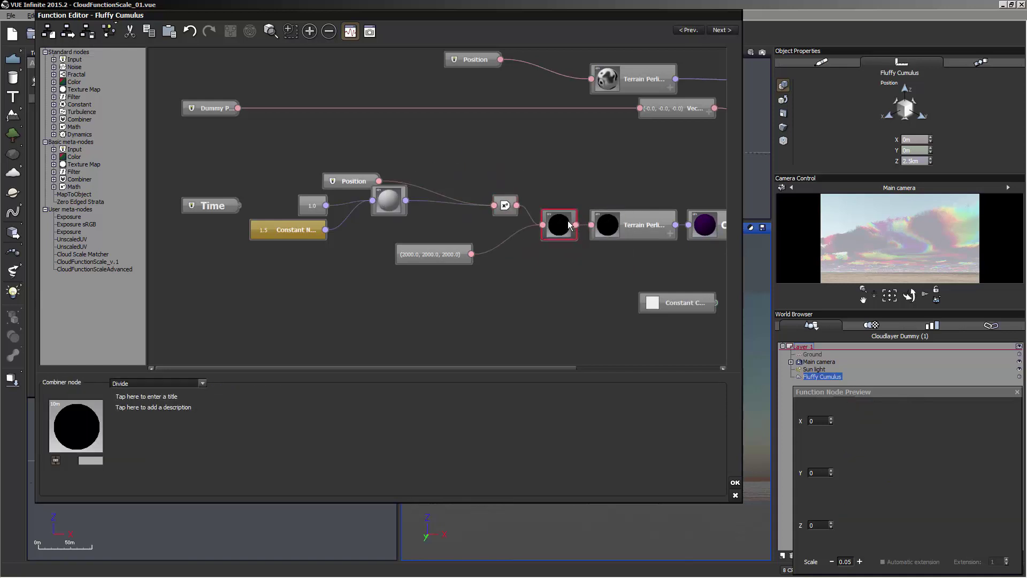
drag(444, 255, 486, 255)
middle_drag(397, 226, 452, 213)
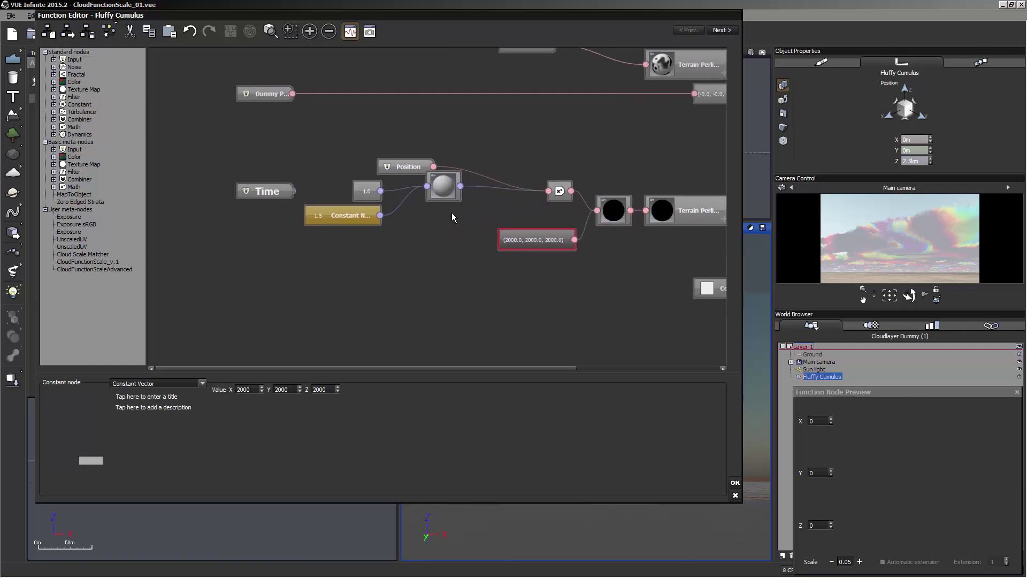
drag(451, 213, 396, 220)
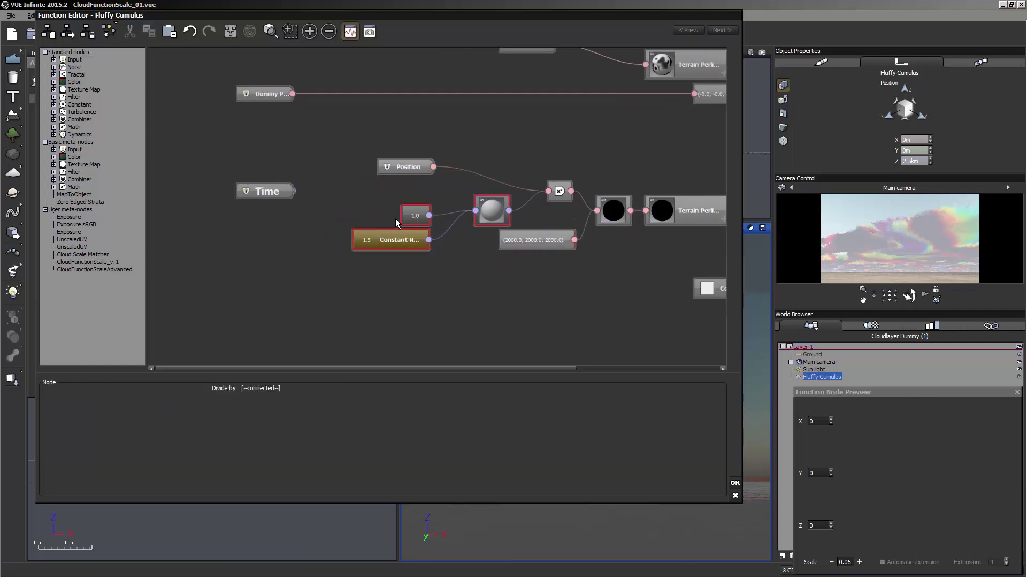
click(430, 262)
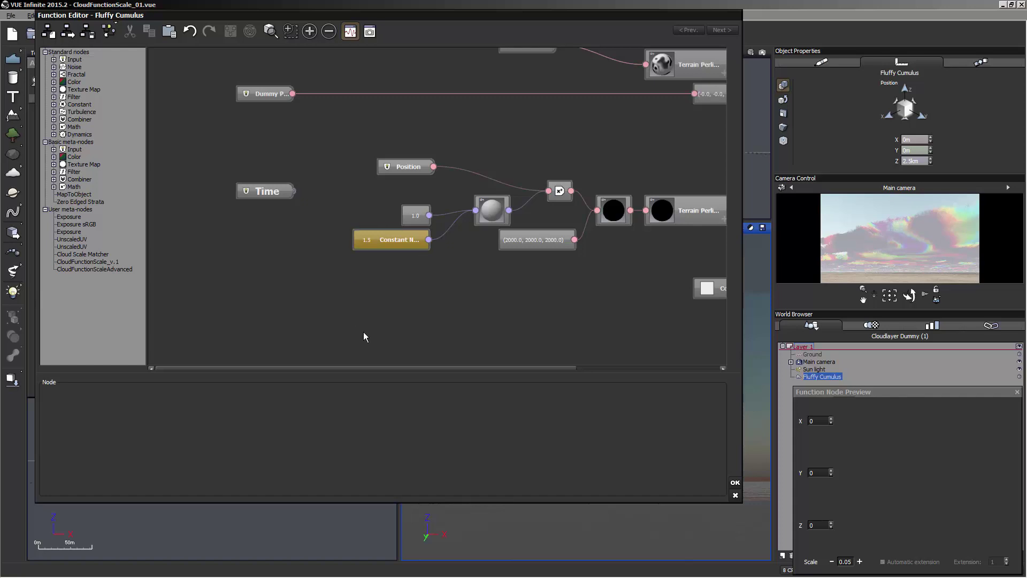
Compare the Constant Number node's value with the cloud layer's scale in the Atmosphere Editor.
drag(366, 15, 522, 26)
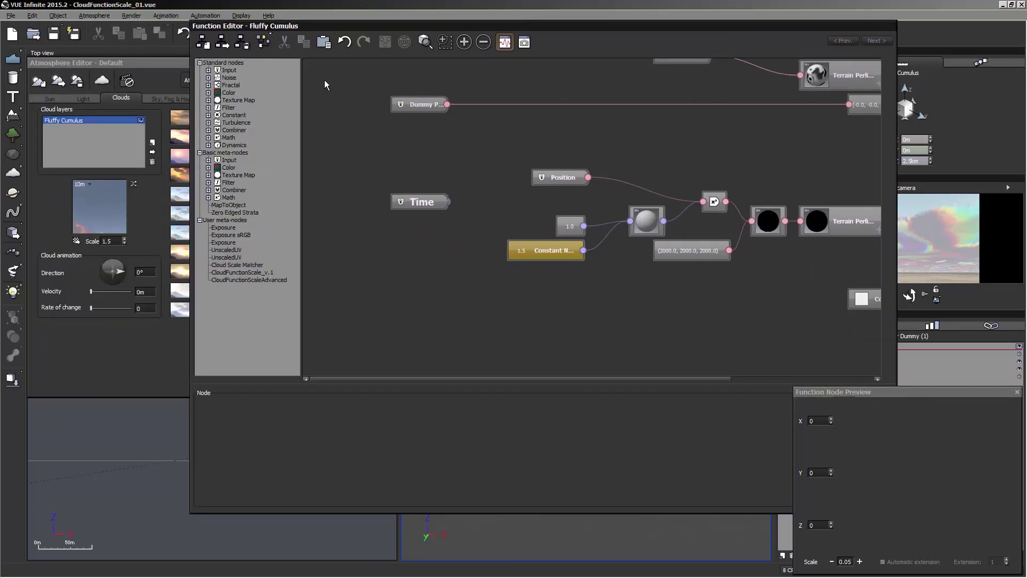
click(542, 250)
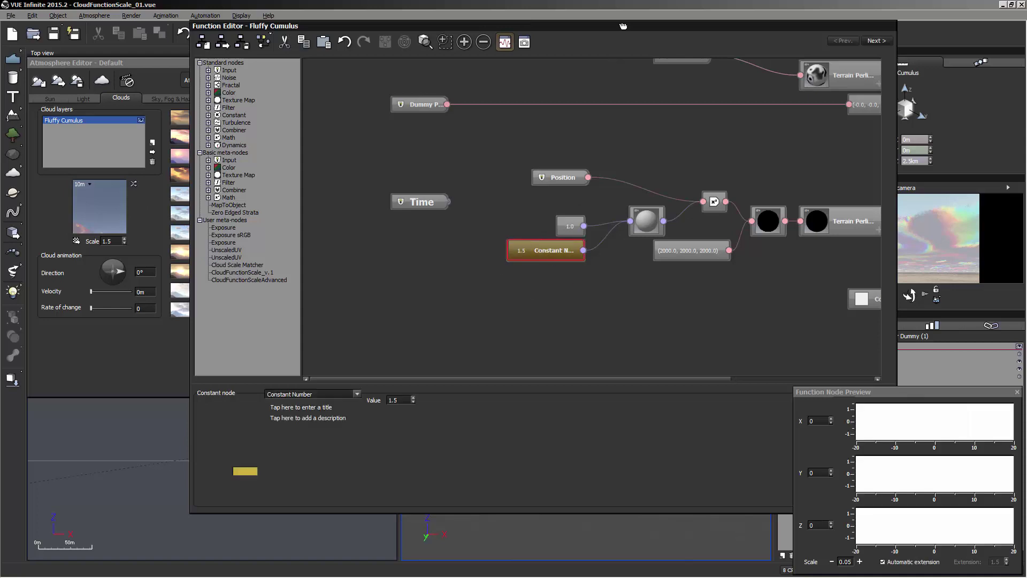
drag(628, 27, 506, 27)
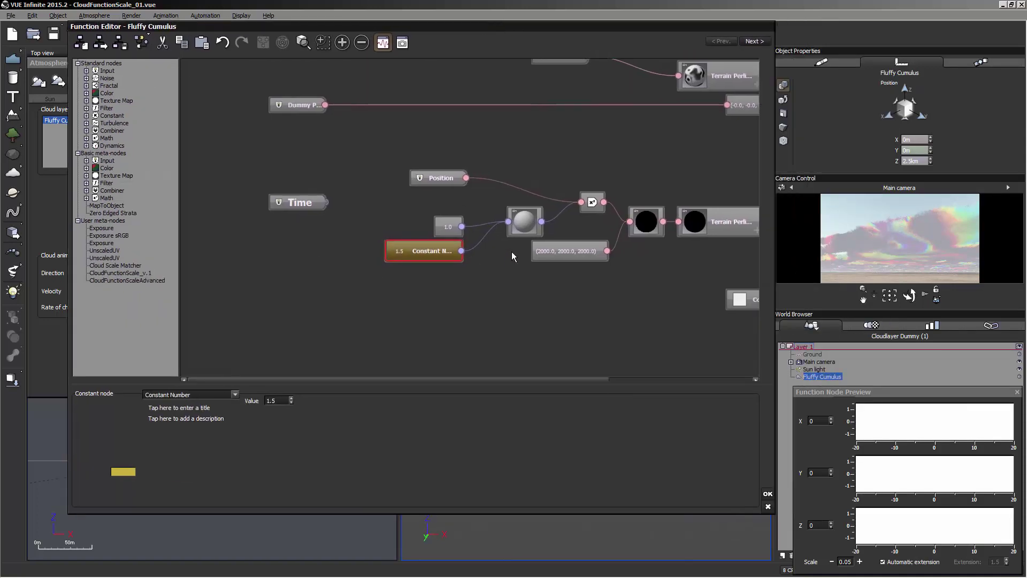
right_drag(481, 286, 446, 289)
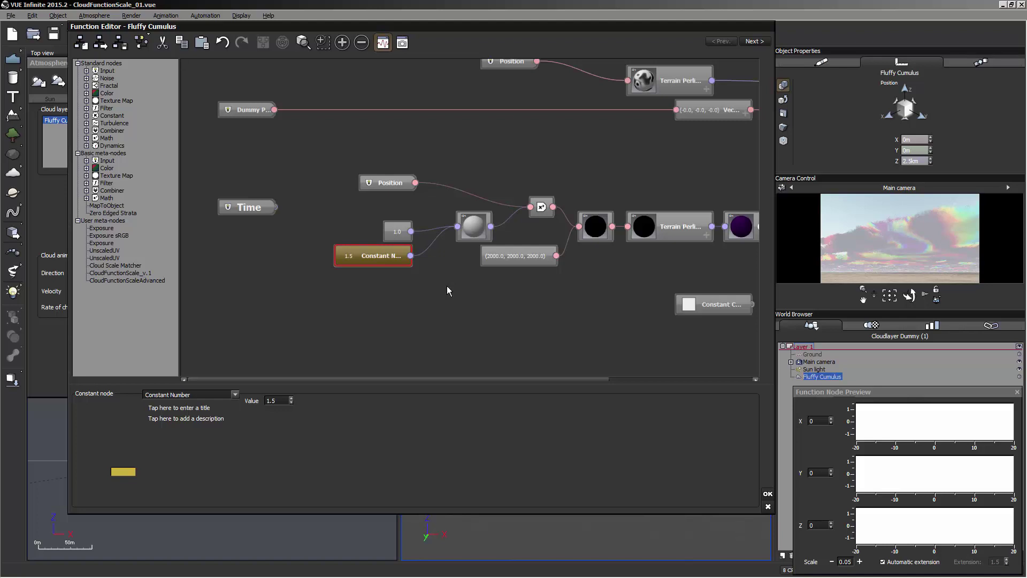
Refresh the main camera preview to check the scaled cloud colors.
click(860, 248)
right_click(880, 255)
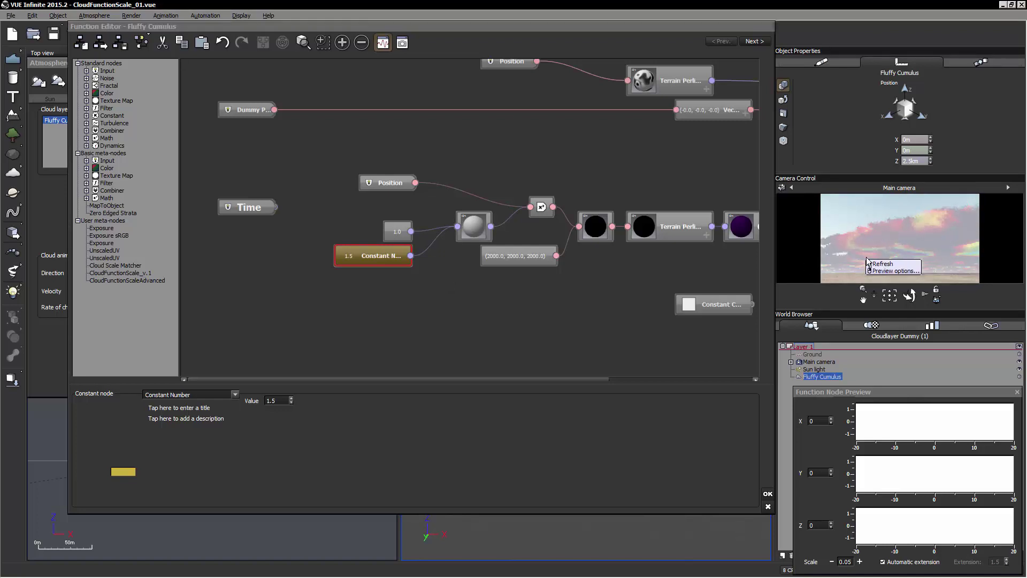
click(880, 264)
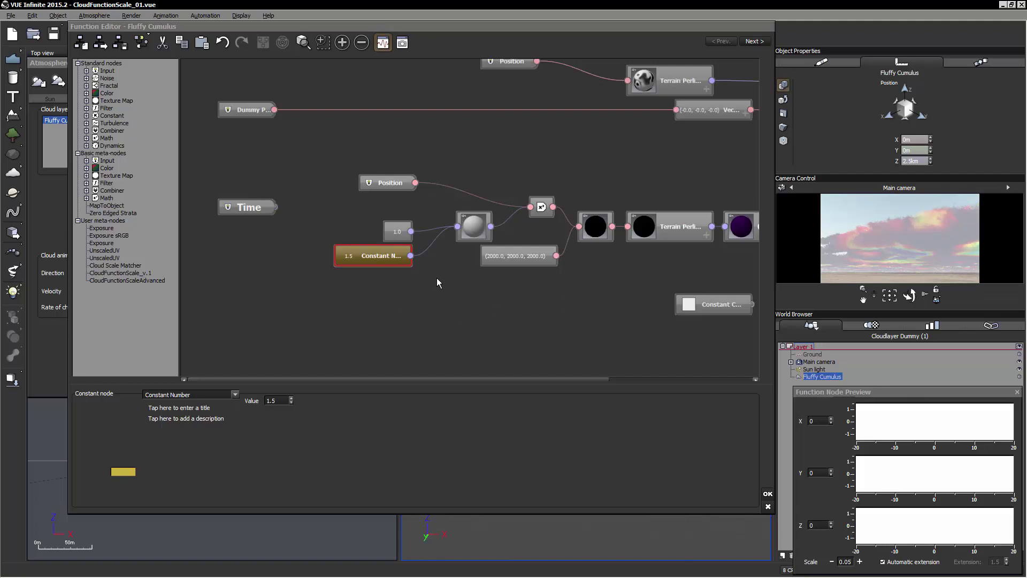
Move Position away from the Multiply node and add an External Dependency input set to Fluffy Cumulus / Orientation.
drag(409, 190, 318, 209)
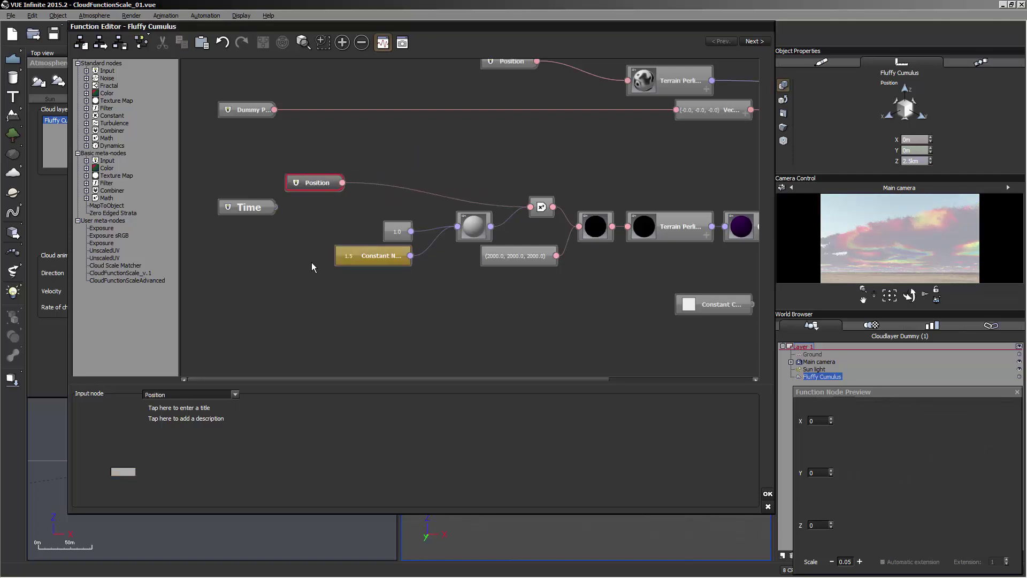
drag(312, 266, 348, 261)
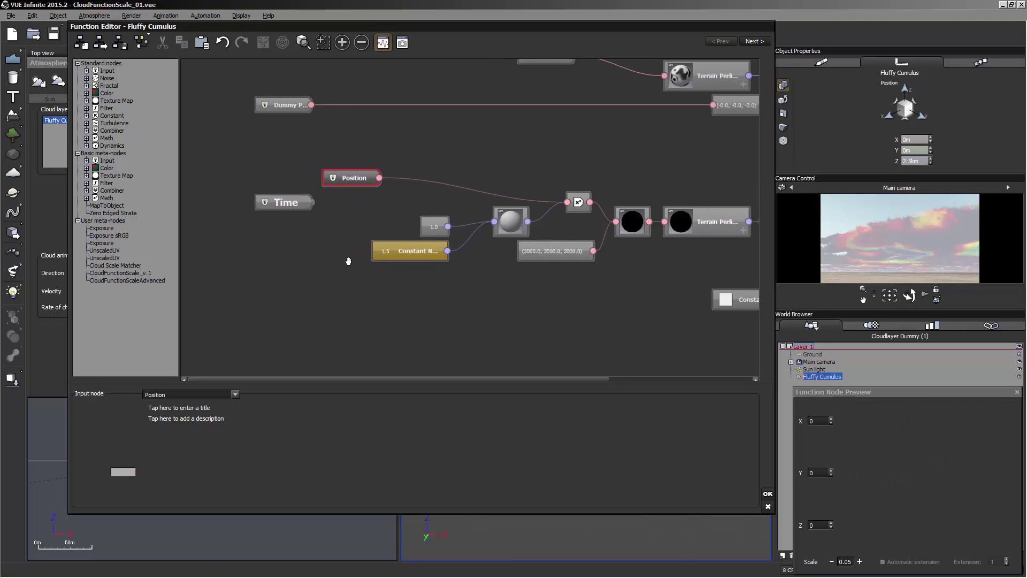
right_click(286, 249)
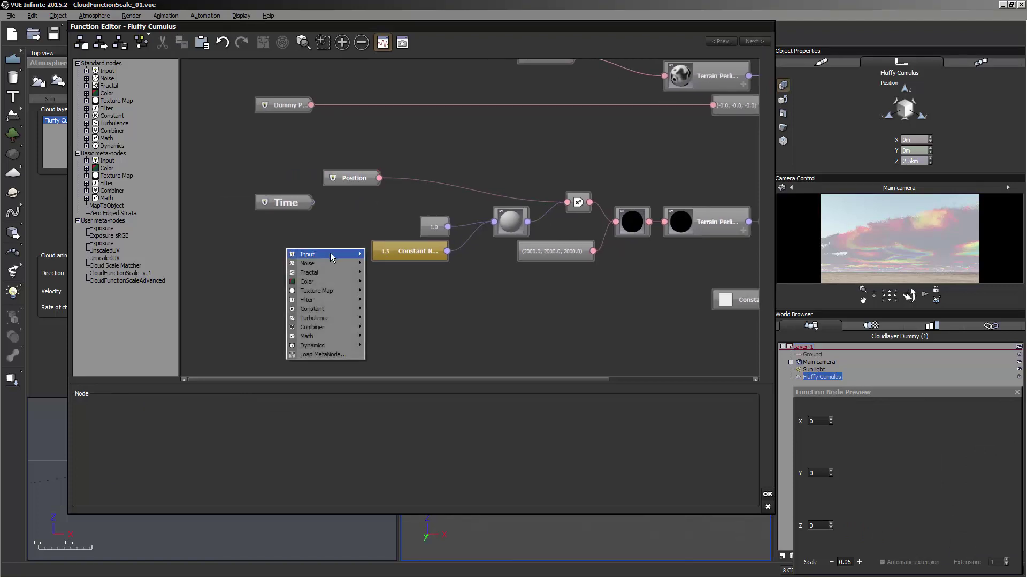
mouse_move(332, 255)
click(252, 265)
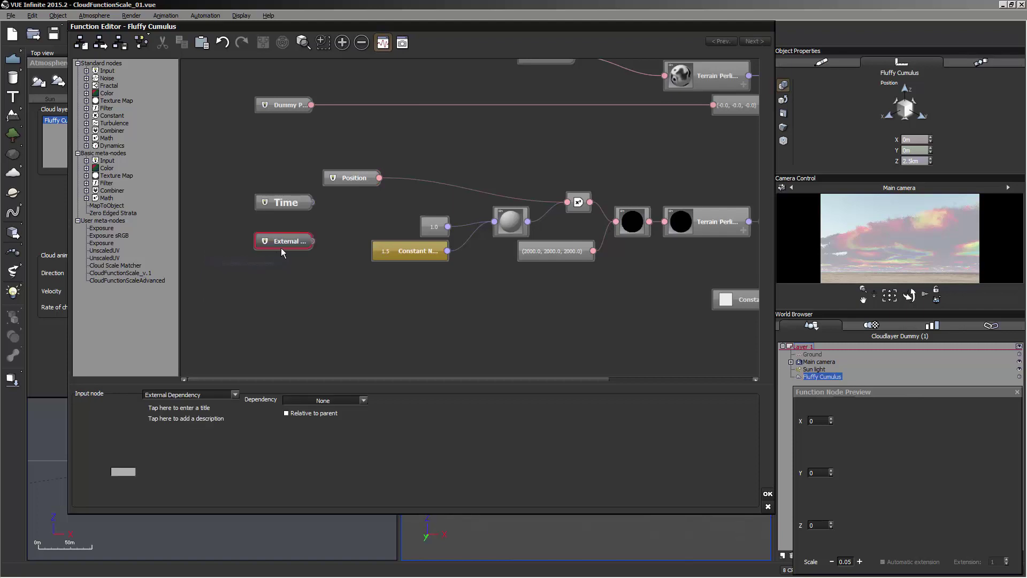
click(360, 400)
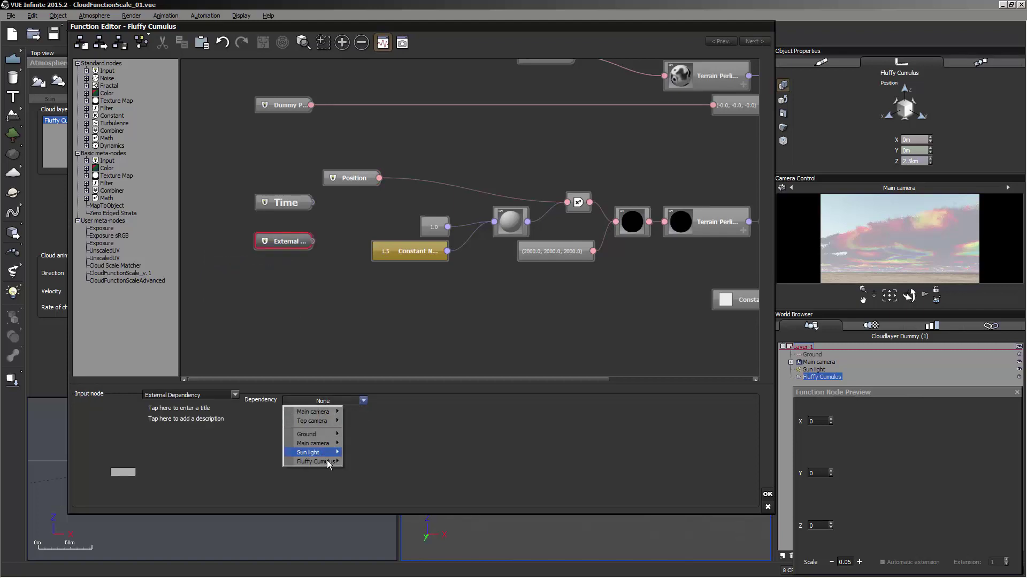
mouse_move(326, 461)
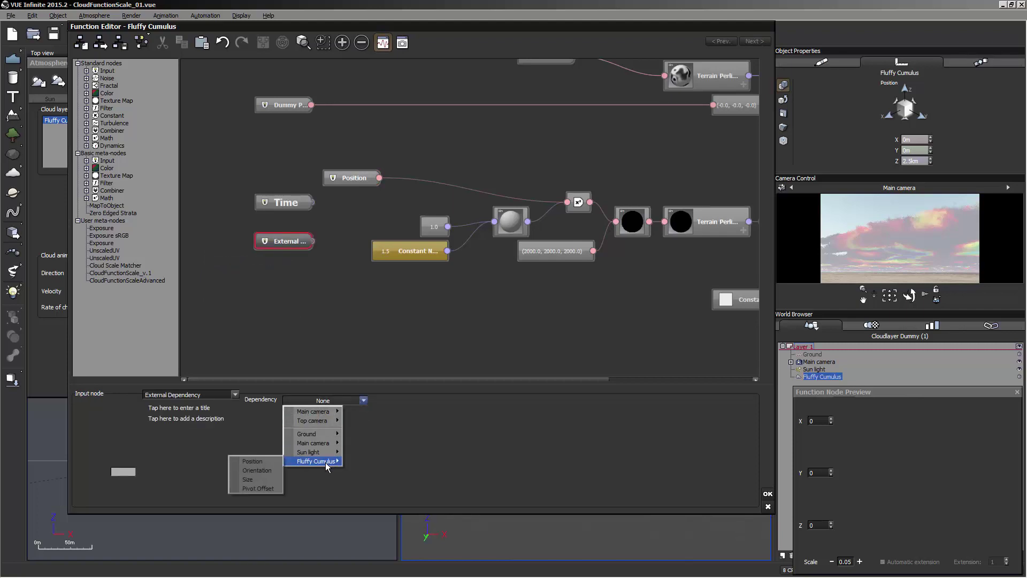
click(269, 471)
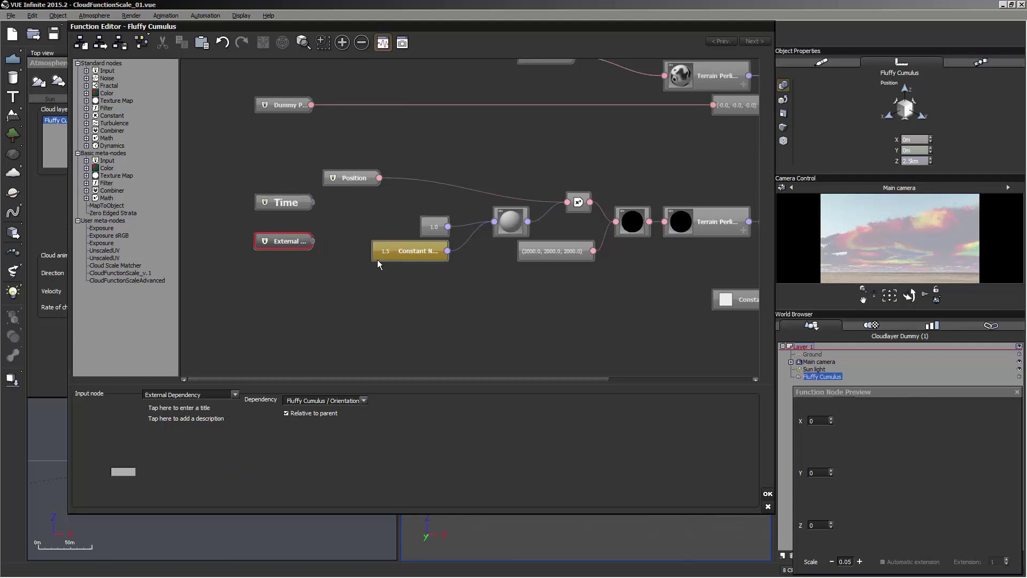
Place the External Dependency node directly beneath Time and display the orientation properties of Fluffy Cumulus.
click(360, 269)
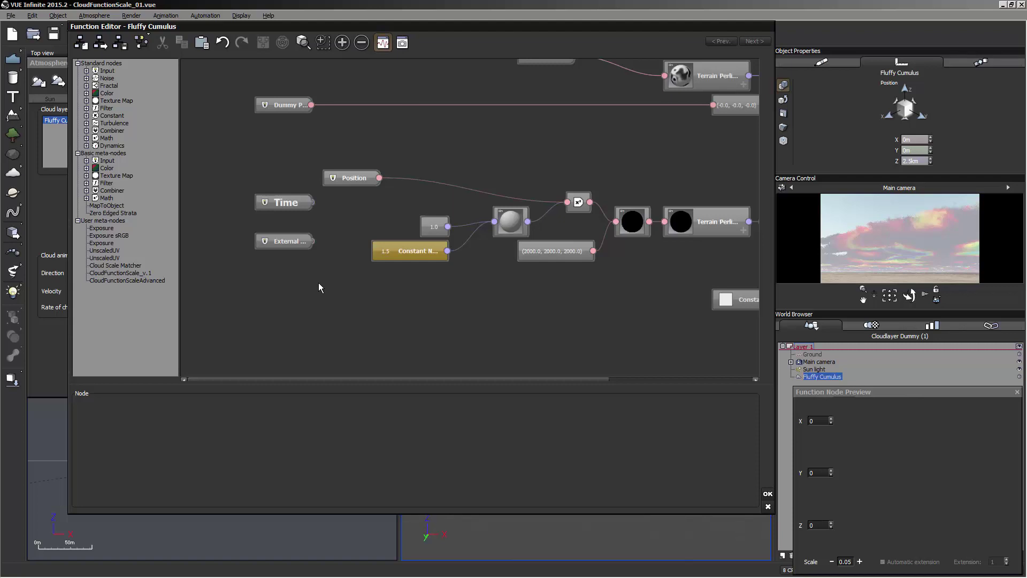
scroll(319, 282, up, 1)
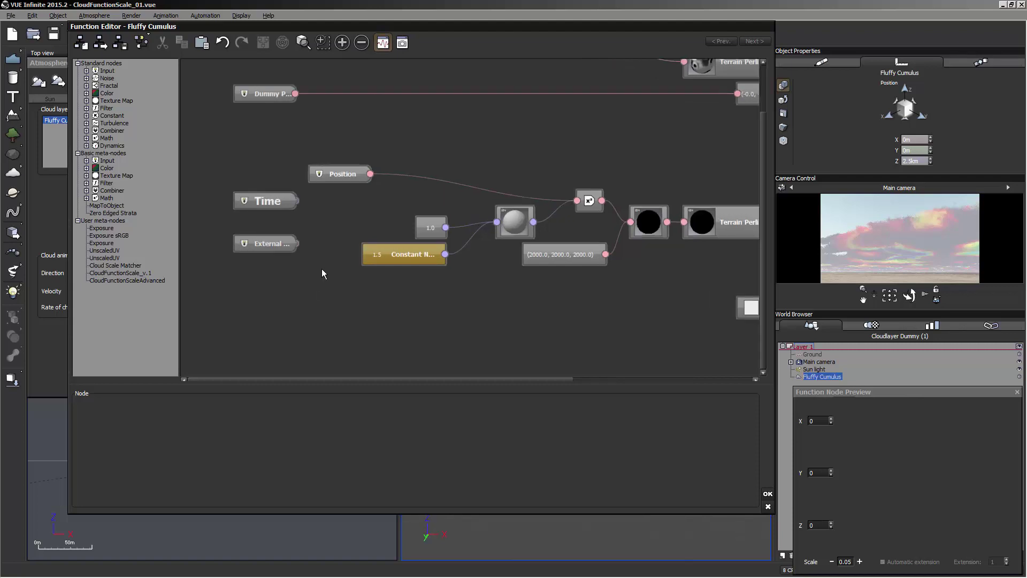
click(281, 247)
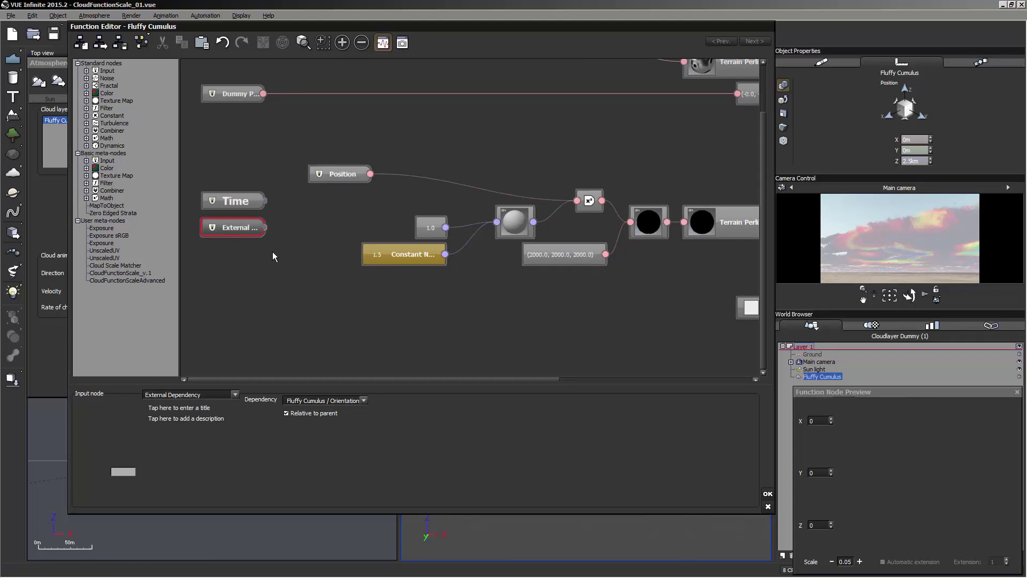
click(783, 100)
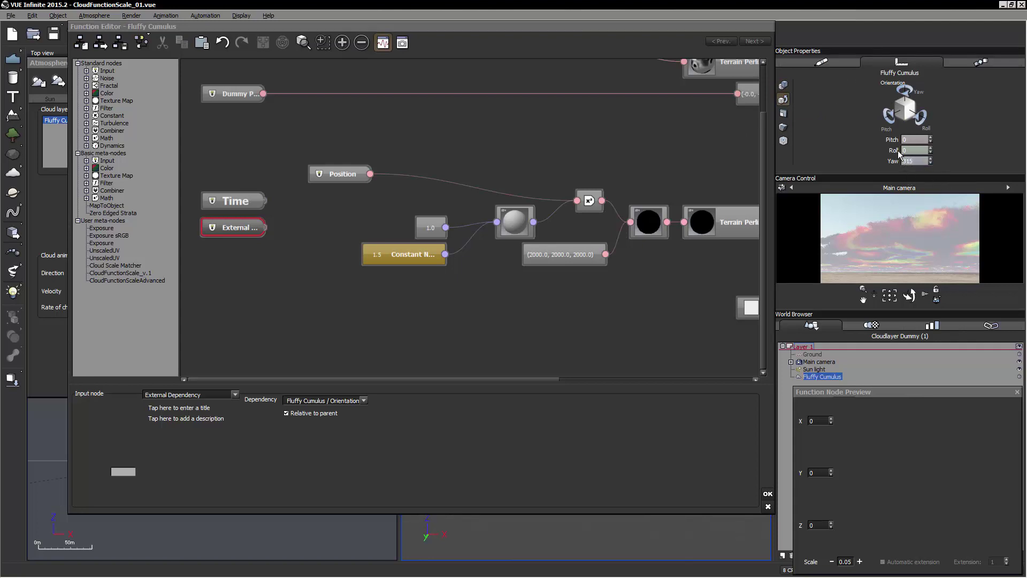
click(321, 251)
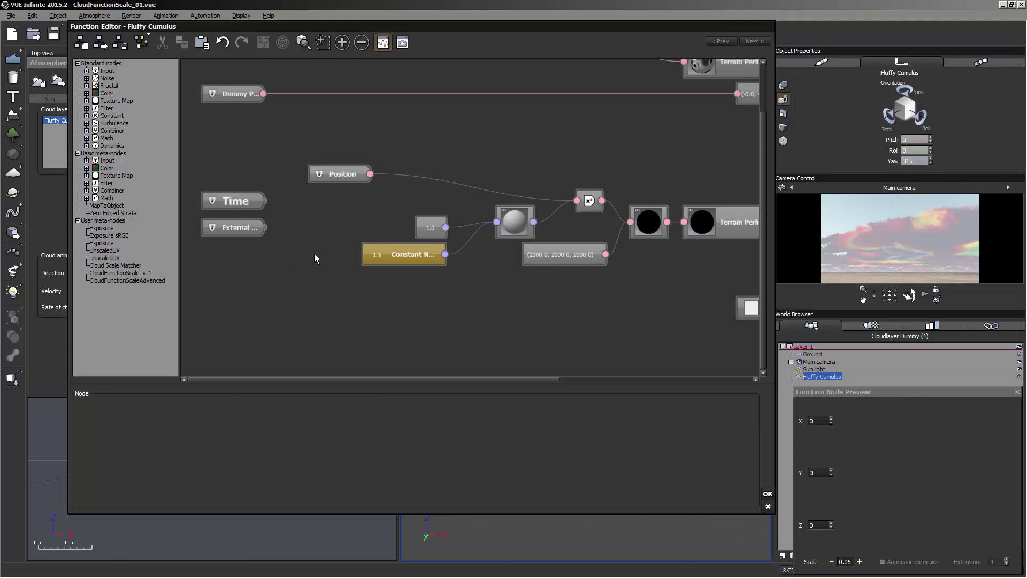
Add a Decomposer 3 vector operation, connect External Dependency to its input, and expand it to expose the X, Y and Z outputs.
right_click(303, 246)
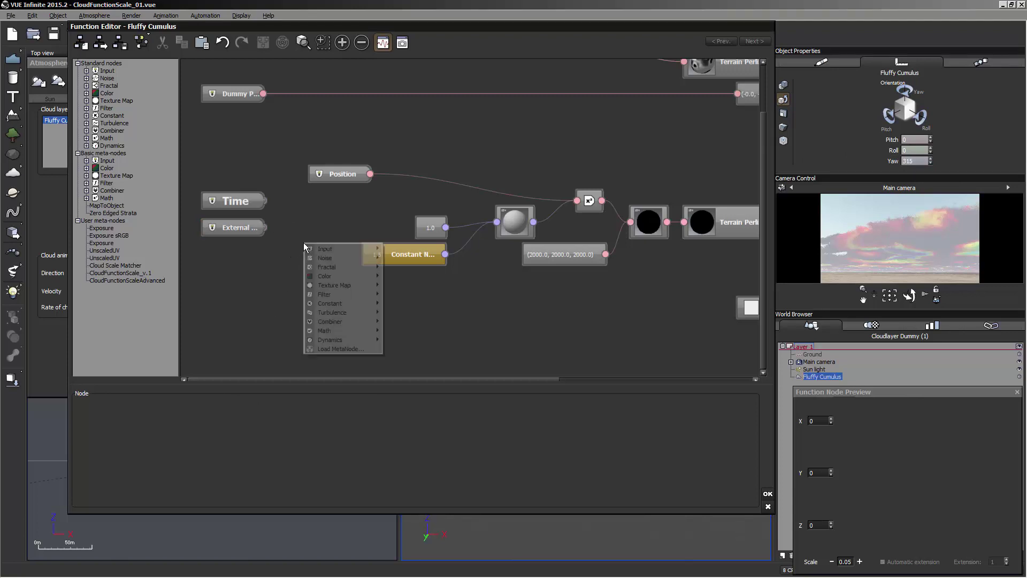
mouse_move(341, 333)
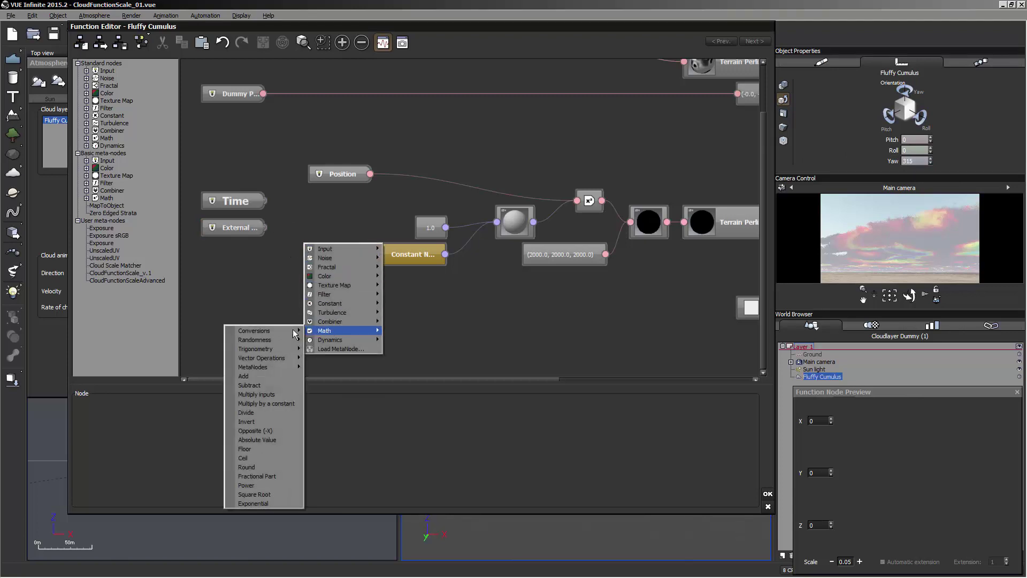
mouse_move(253, 360)
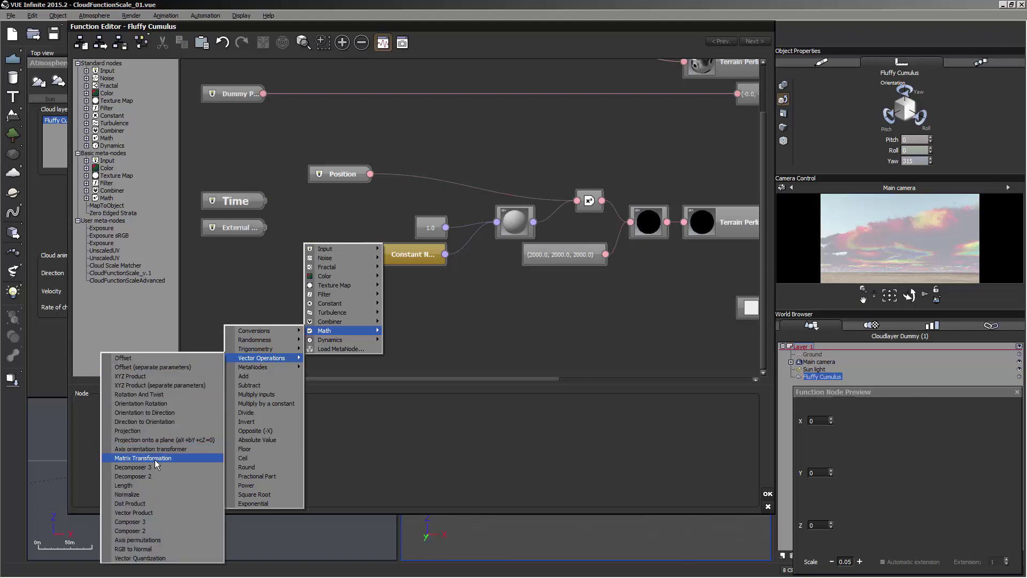
click(156, 468)
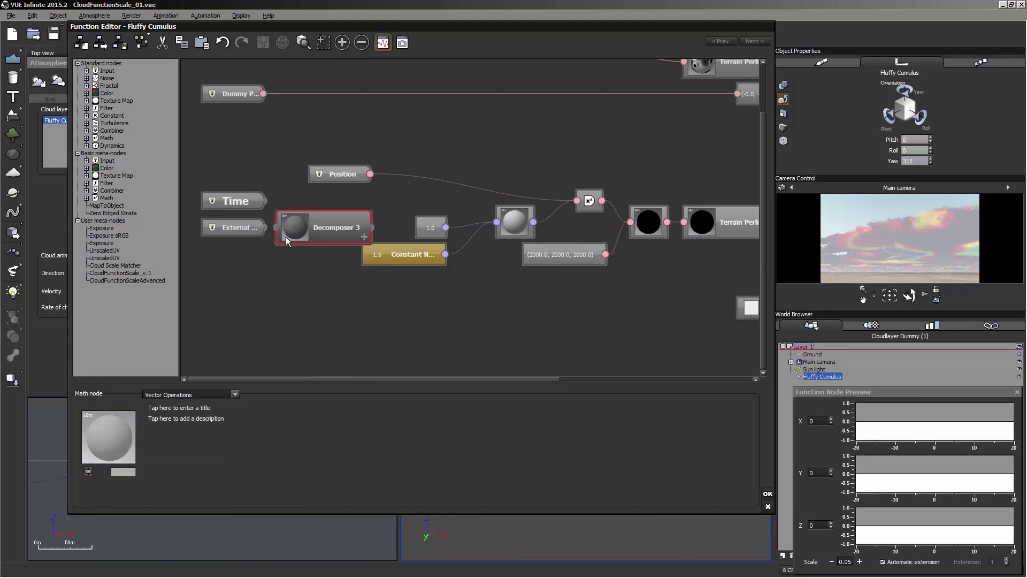
click(241, 227)
middle_drag(326, 252, 462, 264)
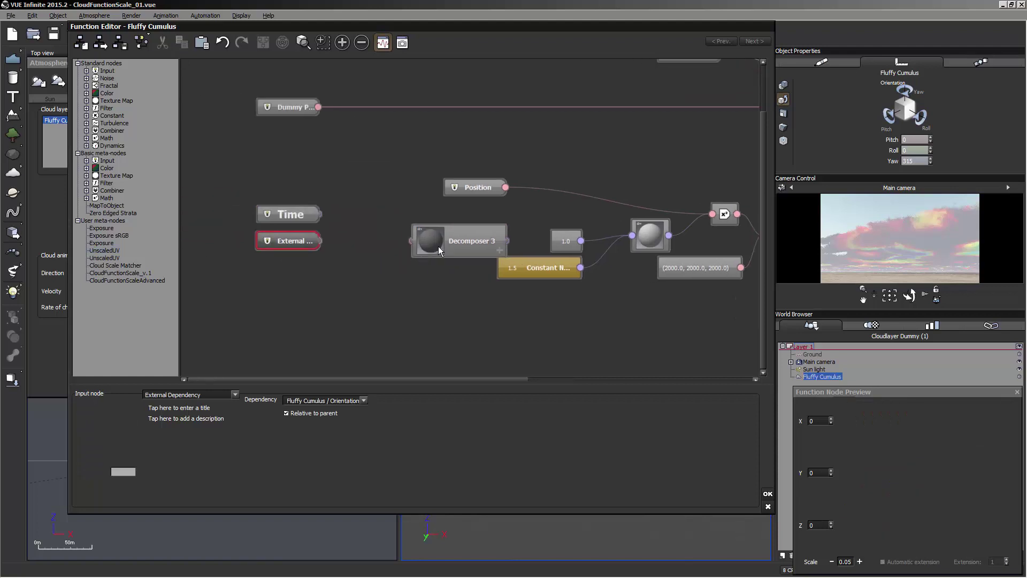
click(394, 250)
drag(364, 239, 318, 241)
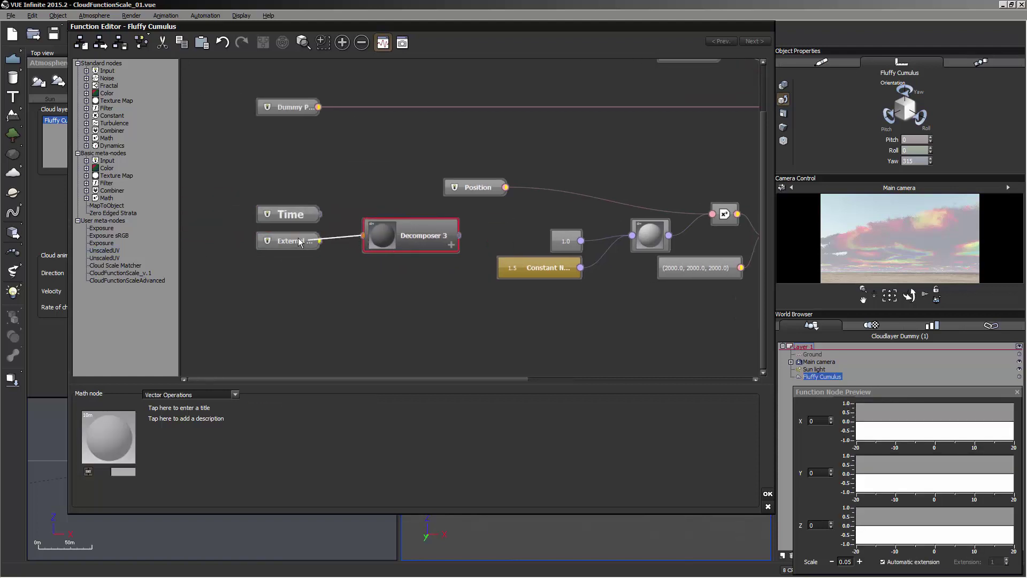
click(451, 245)
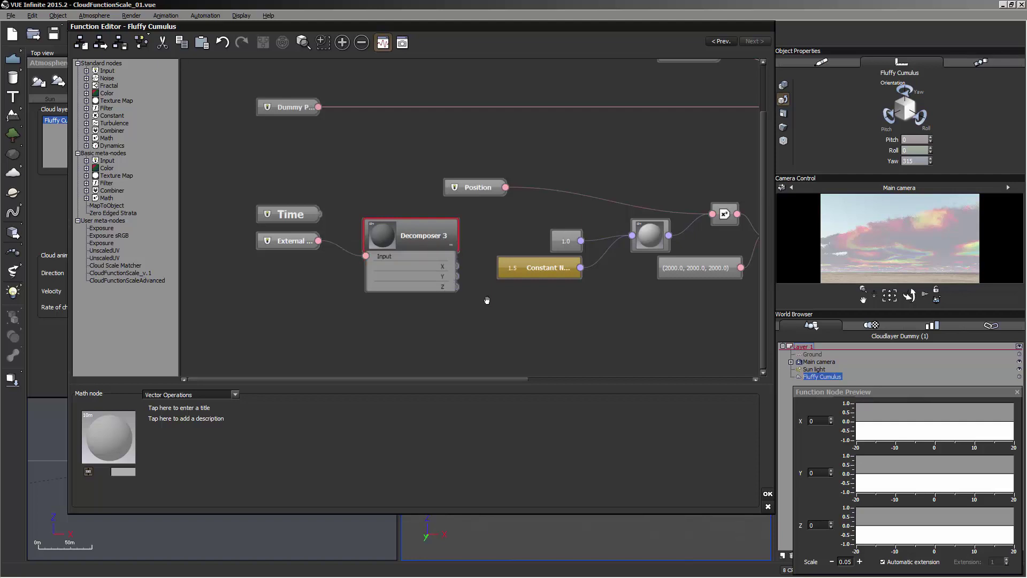
Move the External Dependency, Decomposer 3 and Position nodes away from the constants to make room in the graph.
middle_drag(487, 300, 406, 277)
click(206, 218)
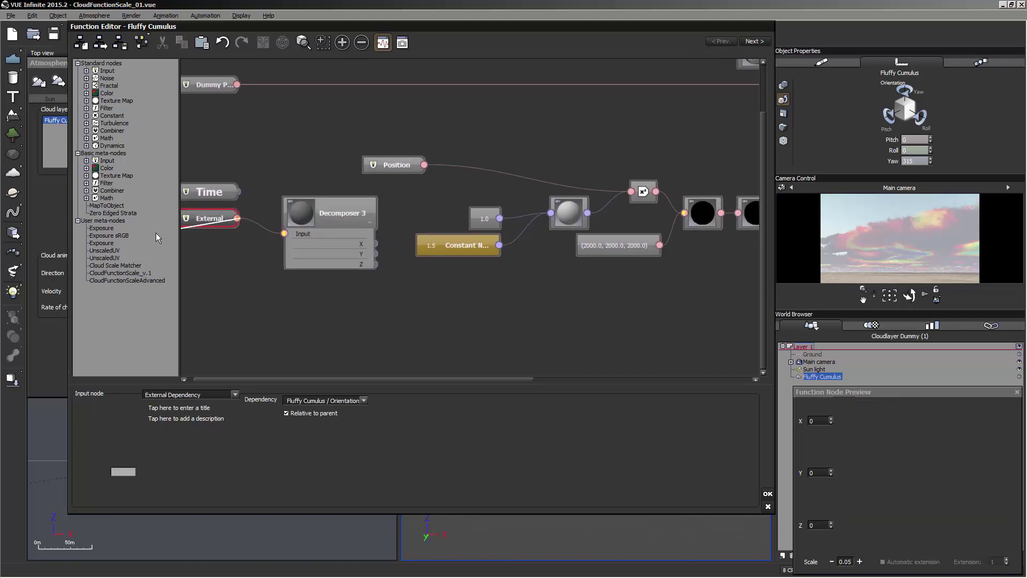
drag(209, 221, 143, 224)
drag(349, 248, 322, 244)
drag(404, 168, 298, 142)
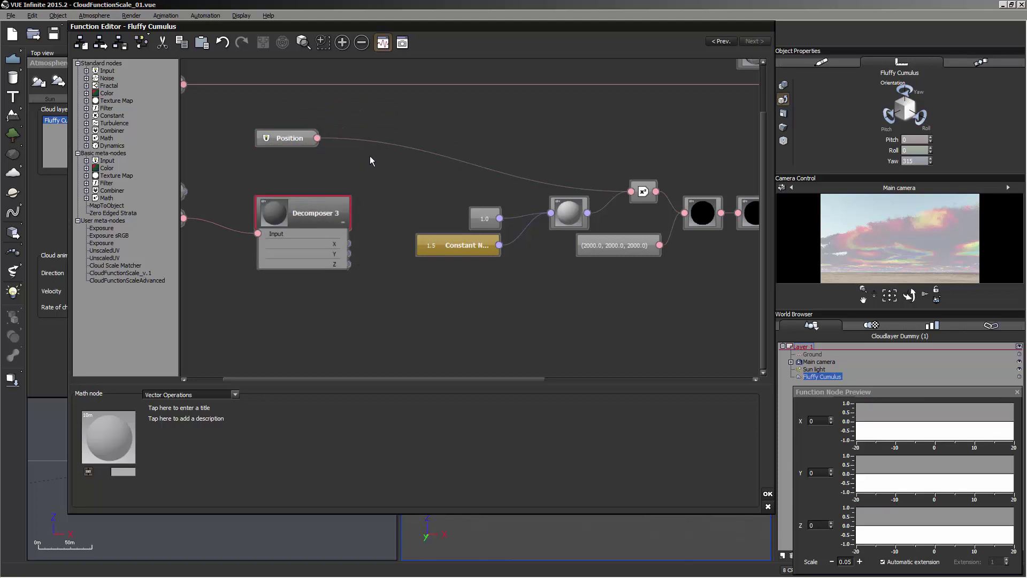
drag(297, 137, 270, 136)
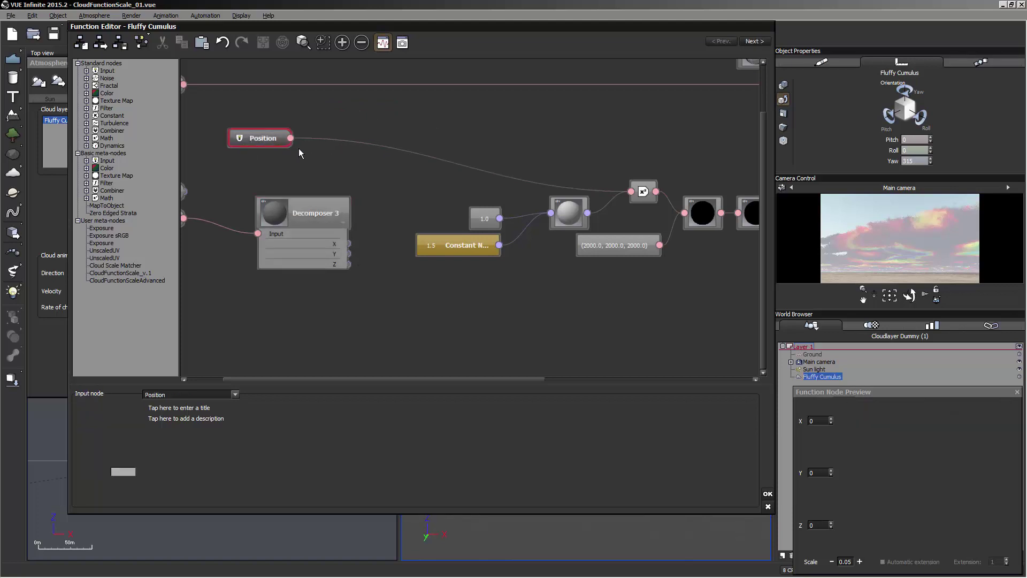
Add an Axis orientation transformer vector operation beside the Position node.
click(365, 156)
right_click(370, 156)
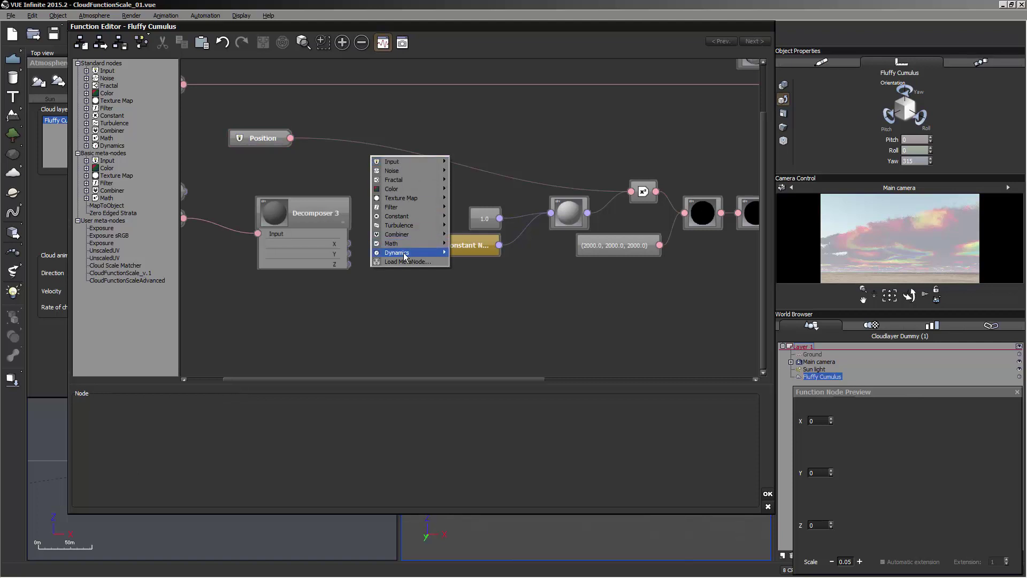
mouse_move(401, 244)
mouse_move(335, 272)
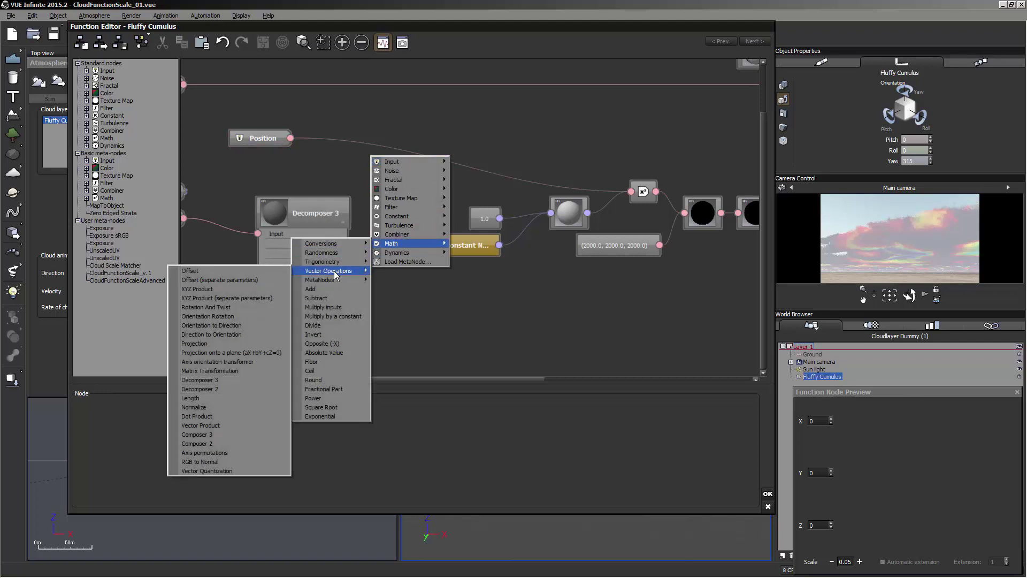
click(249, 361)
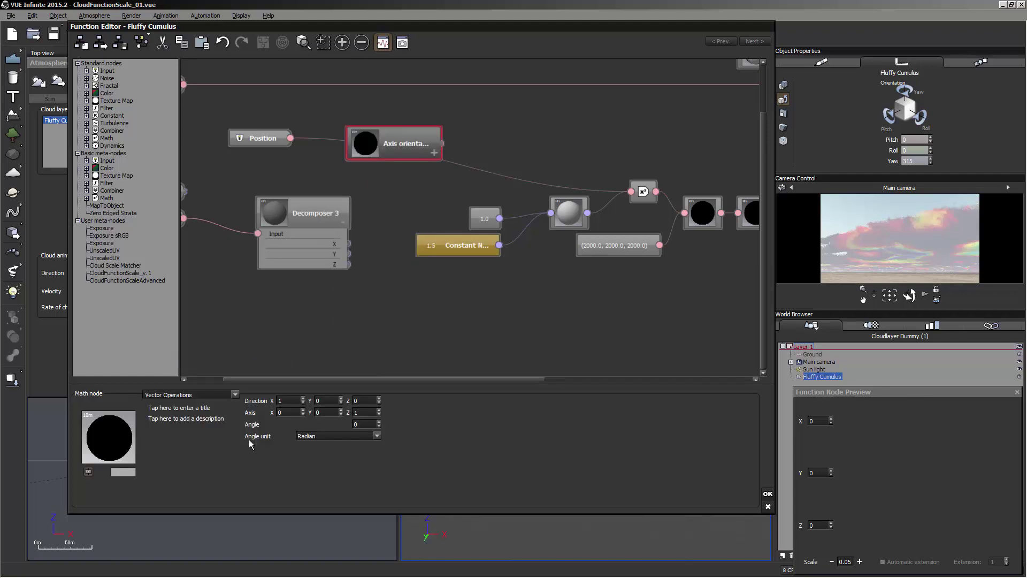
Expand the axis orientation transformer to show its additional parameters and connect the Position node to its Direction input.
click(435, 153)
drag(394, 151, 488, 114)
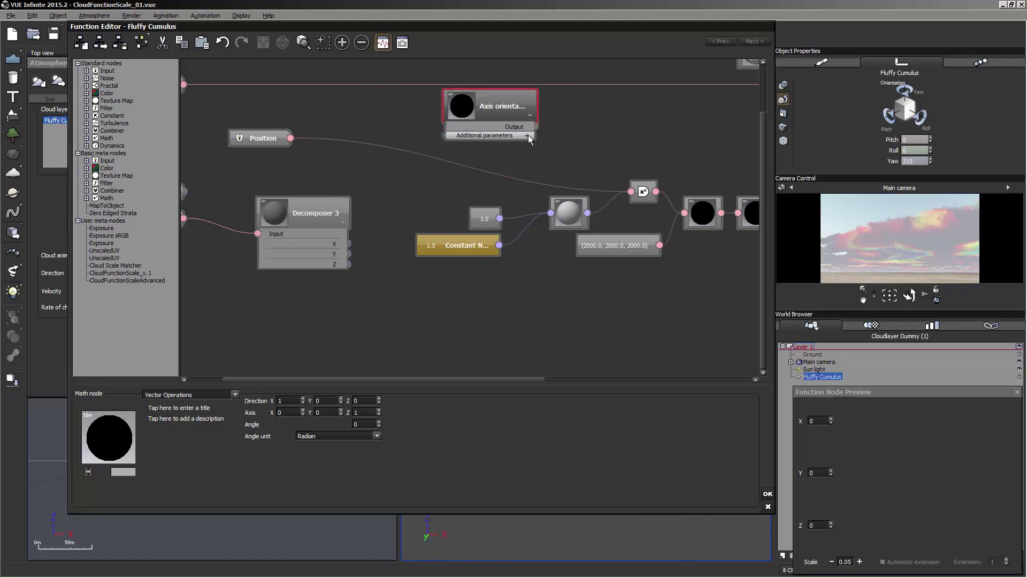
click(528, 136)
drag(444, 137, 270, 115)
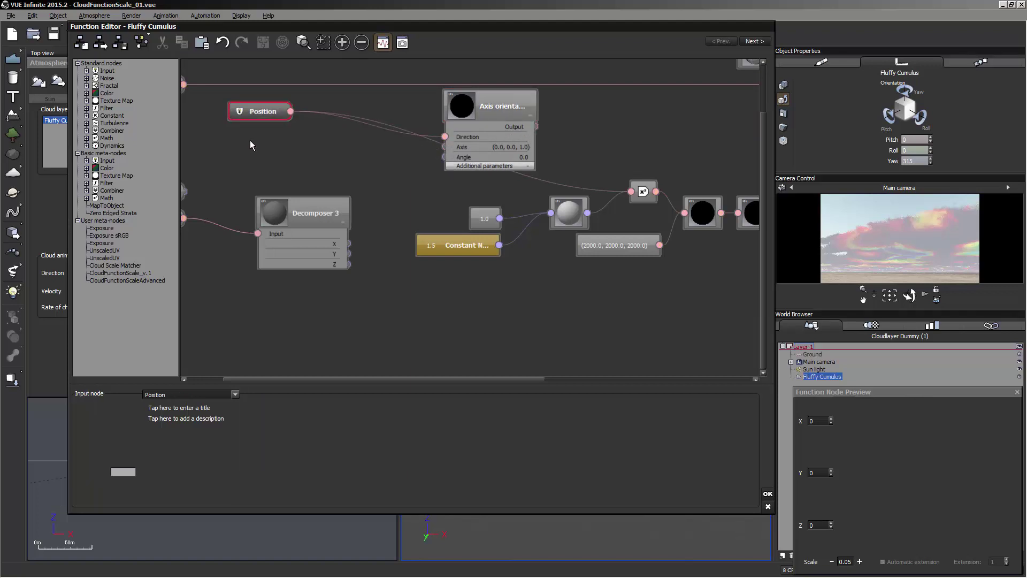
Move the axis orientation transformer closer to Position and connect Decomposer 3's Z output to its Angle input.
drag(463, 115, 416, 141)
drag(348, 263, 390, 184)
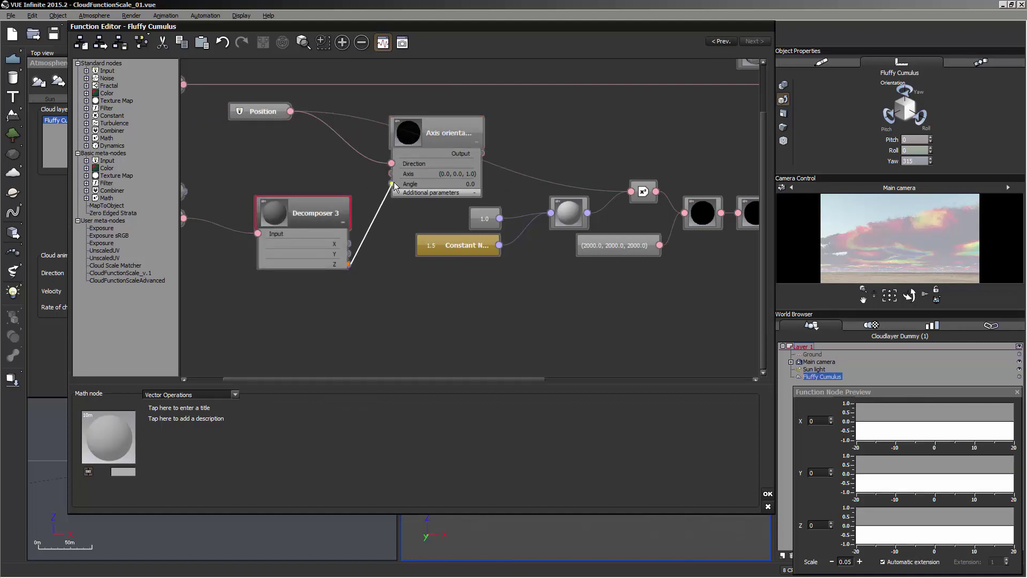
click(389, 213)
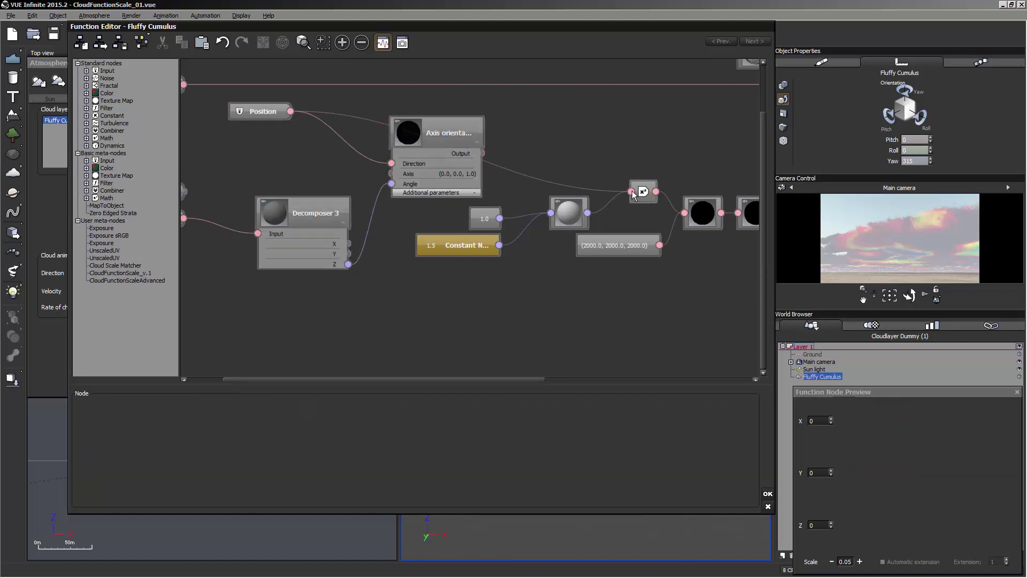
Connect the axis orientation transformer's output to Input 0 of the Multiply by a constant node, leaving the multiply node collapsed.
click(645, 191)
click(706, 195)
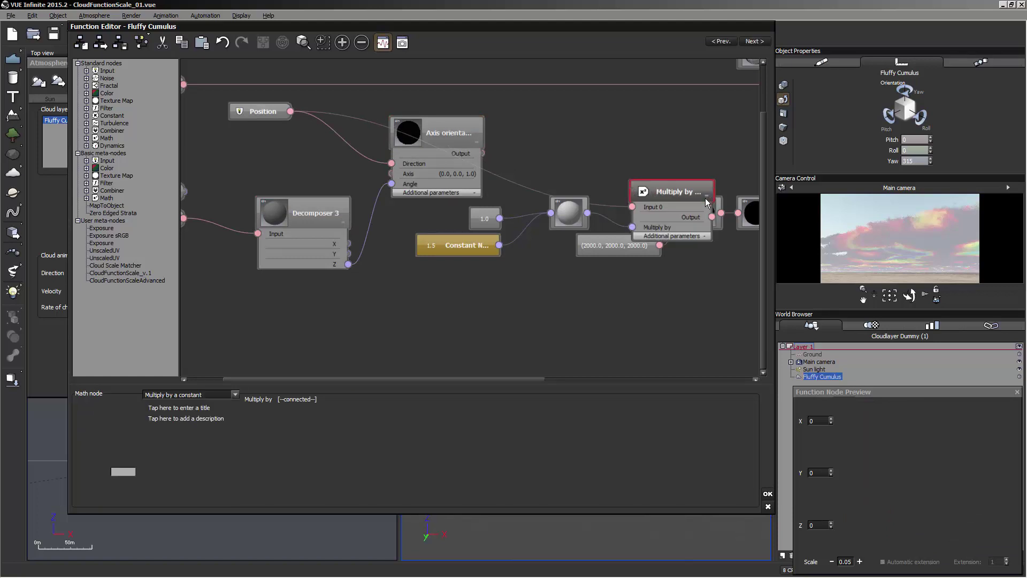
drag(633, 208, 482, 152)
double_click(687, 193)
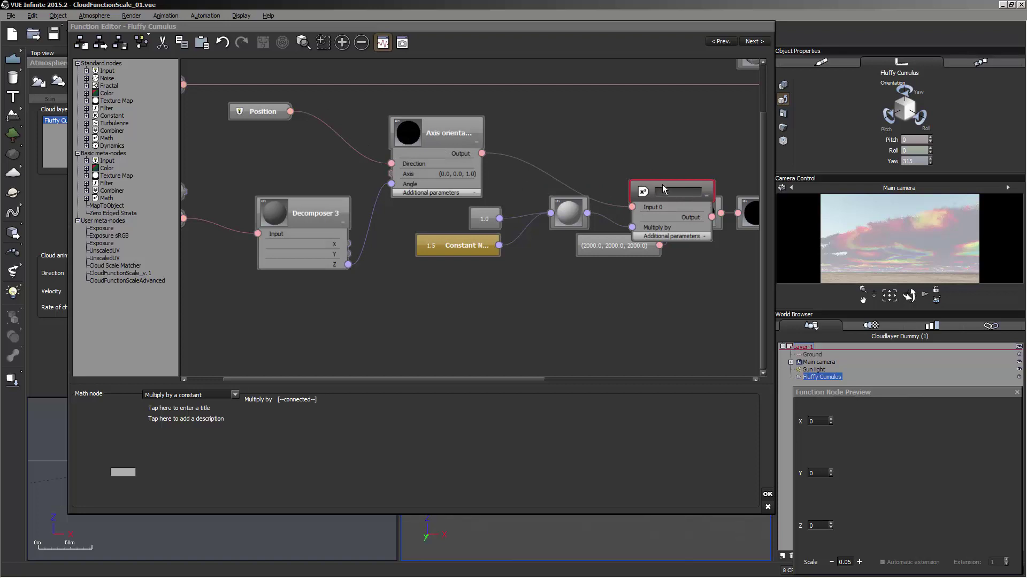
double_click(659, 183)
Collapse the axis orientation transformer, place it nearer the multiply node, and refresh the main camera preview.
double_click(442, 126)
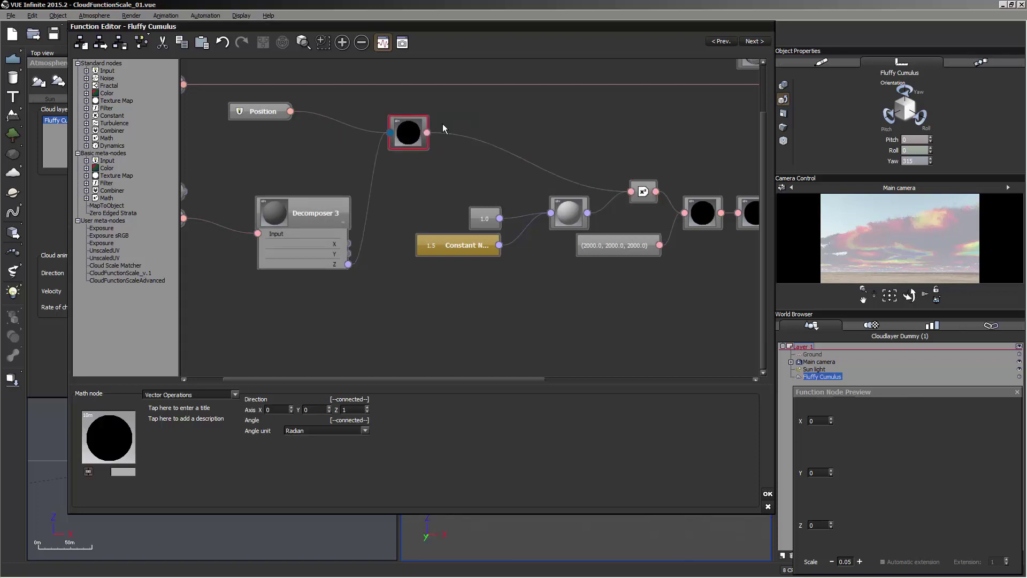
drag(389, 142, 443, 168)
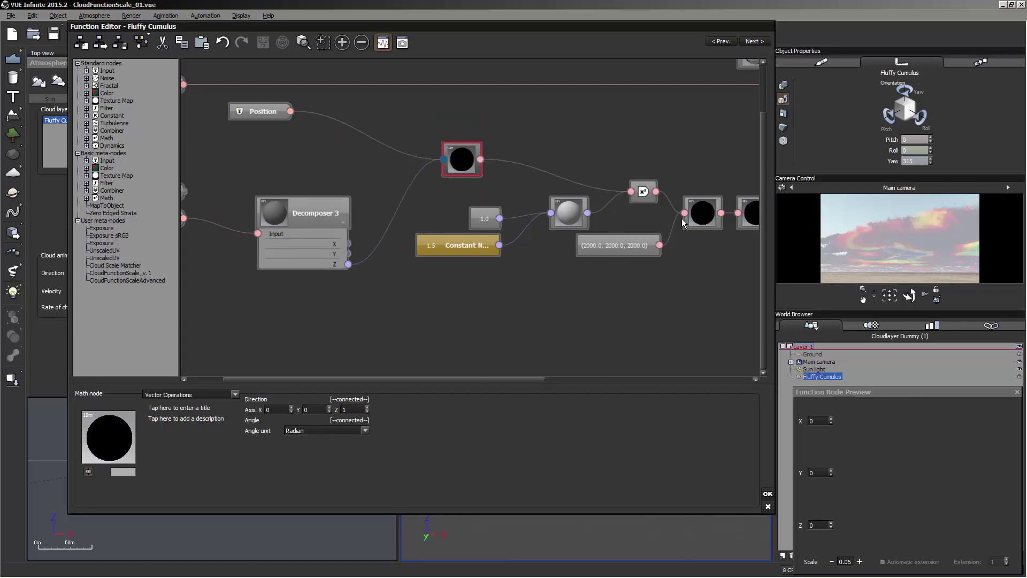
click(964, 214)
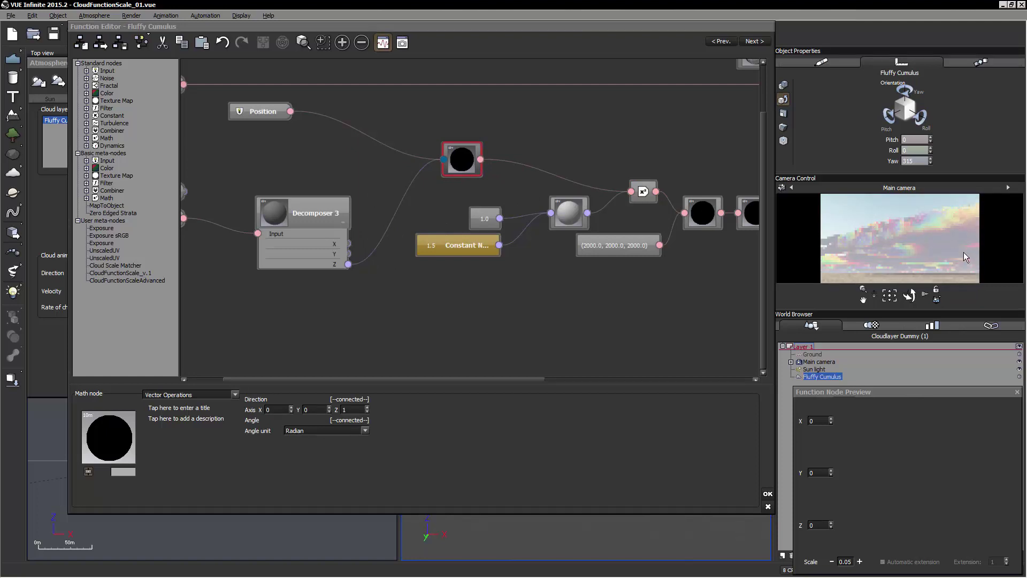
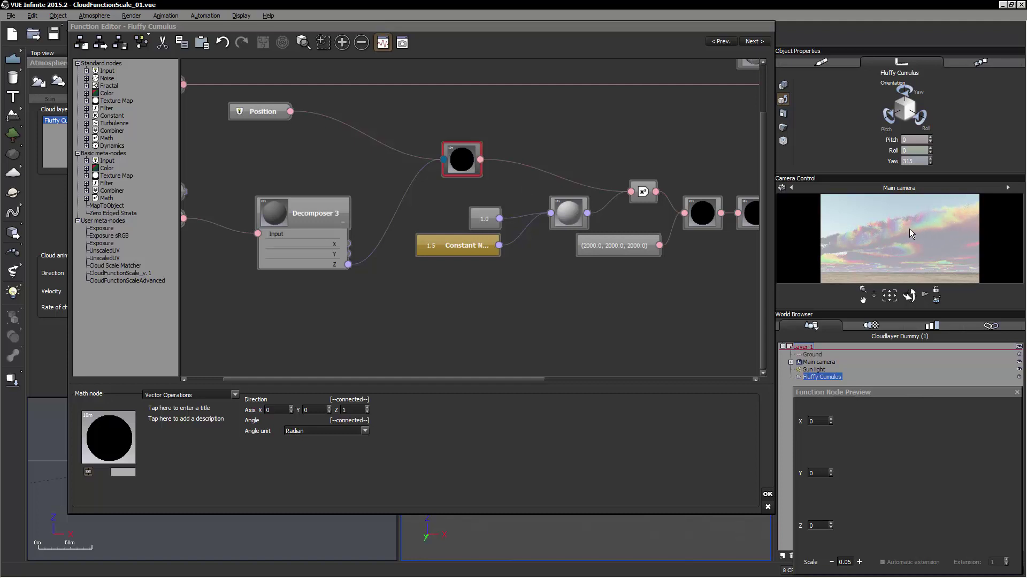
right_click(894, 259)
Color the External Dependency node bright green with red 25, green 132 and blue 12.
middle_drag(366, 291, 441, 311)
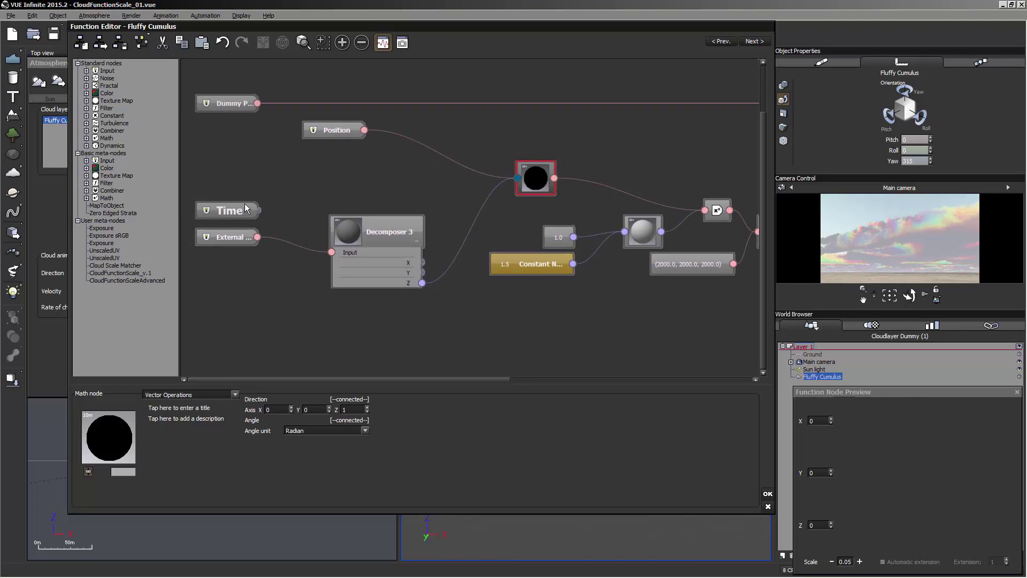
click(238, 236)
click(133, 468)
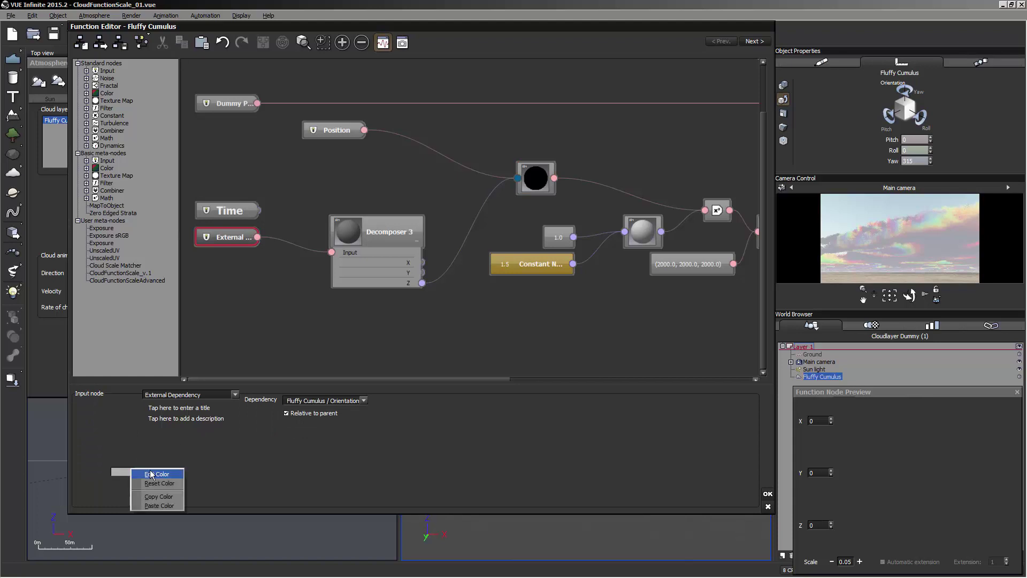
click(159, 472)
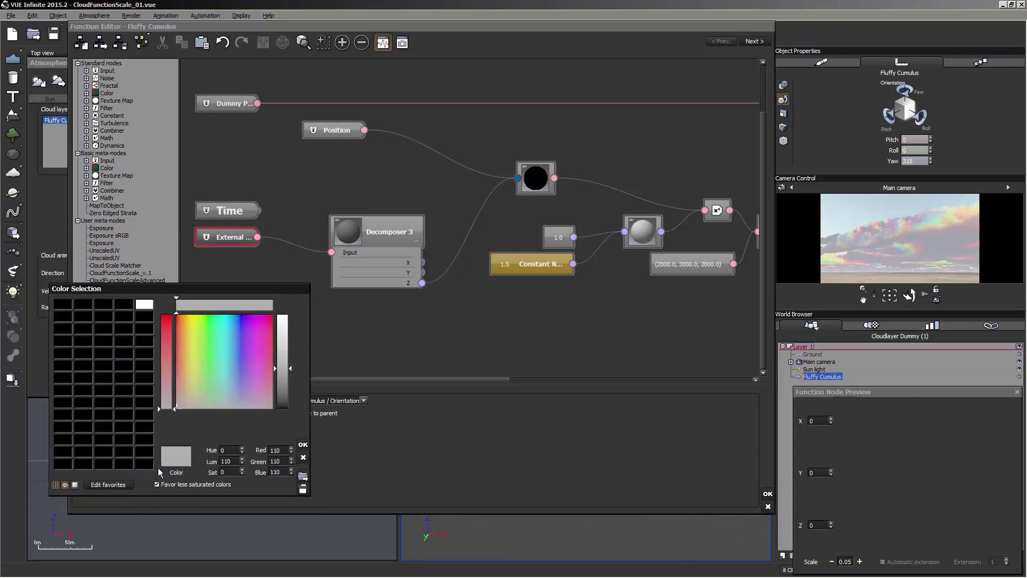
click(205, 348)
click(207, 333)
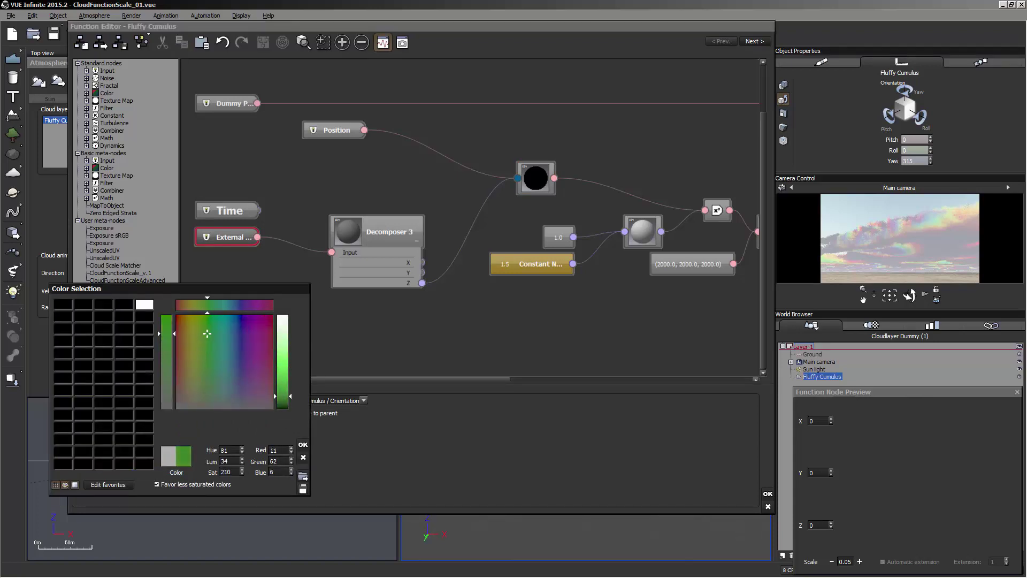
click(302, 445)
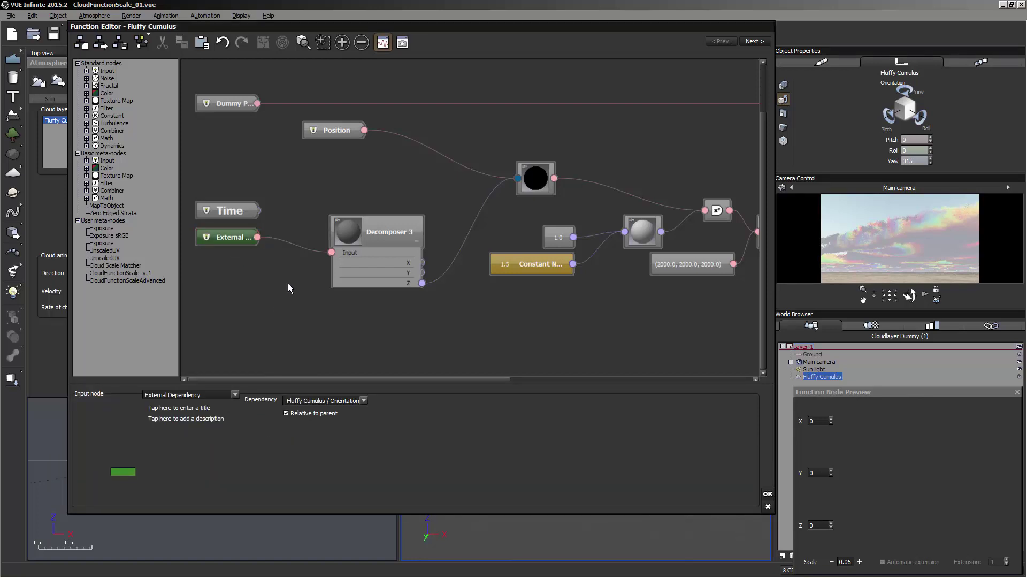
click(122, 472)
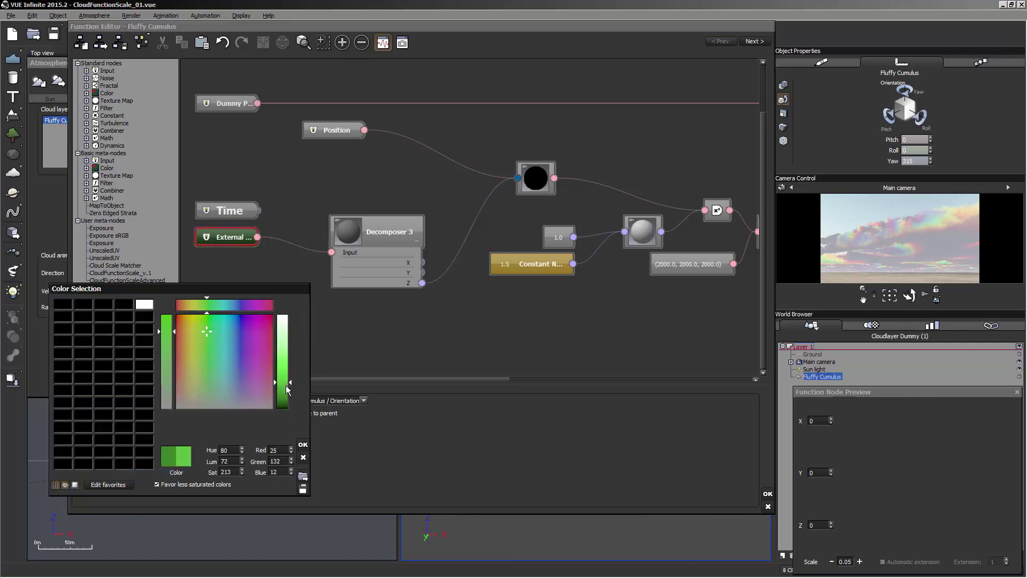
click(302, 444)
Copy the External Dependency node's green color, collapse Decomposer 3, and paste the color onto it.
right_click(121, 473)
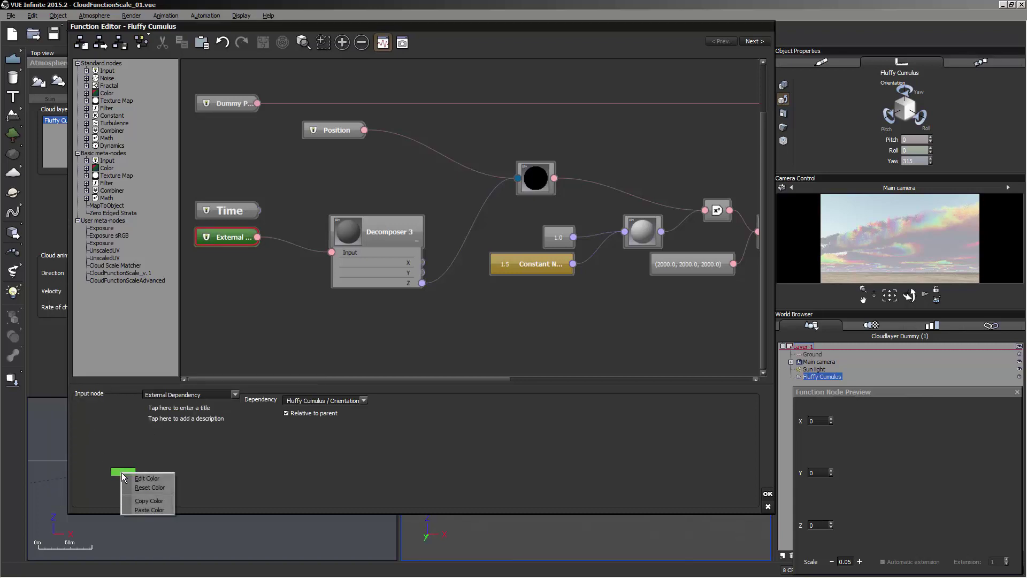
click(147, 501)
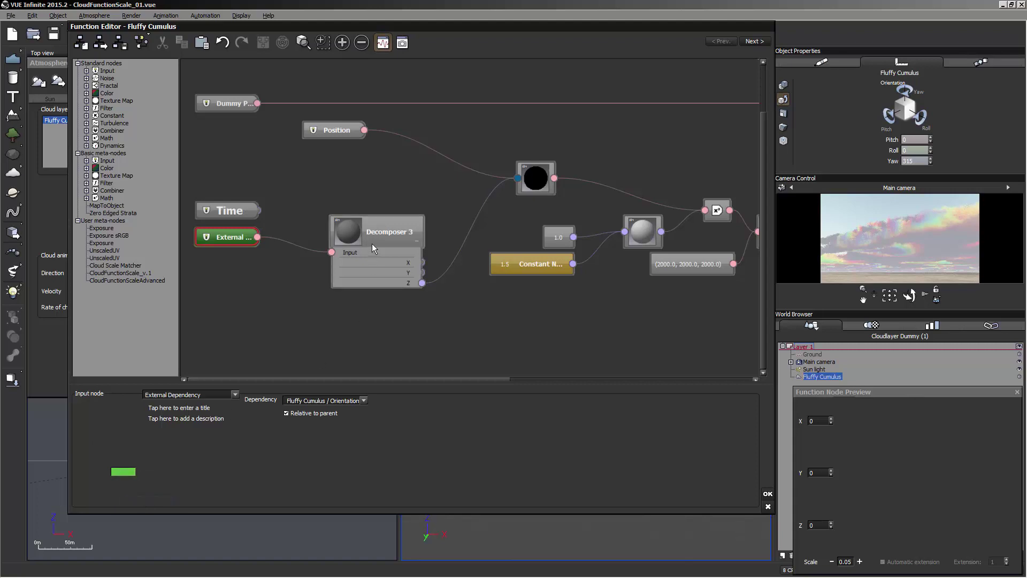
double_click(375, 223)
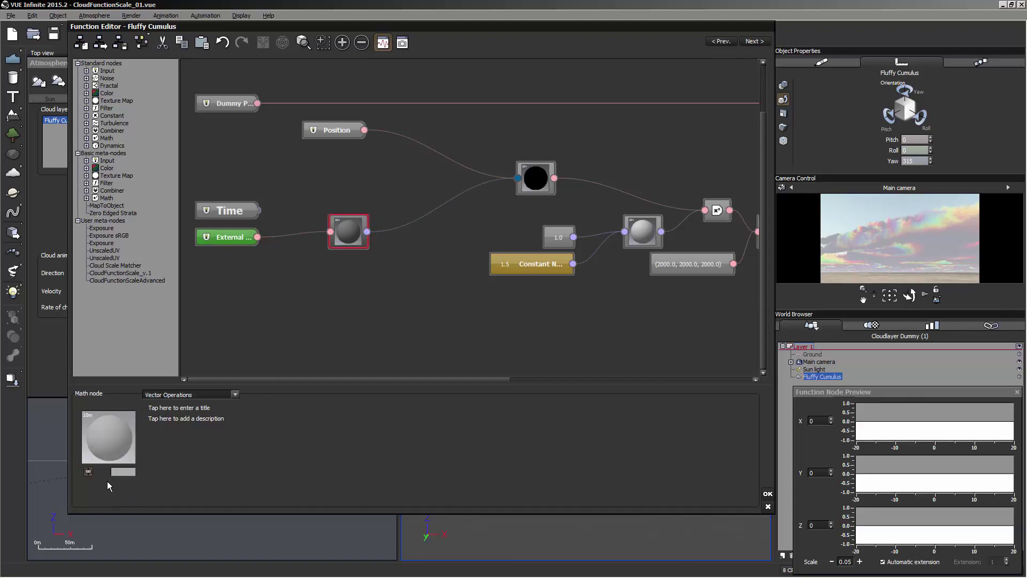
right_click(116, 471)
click(143, 508)
scroll(464, 132, down, 1)
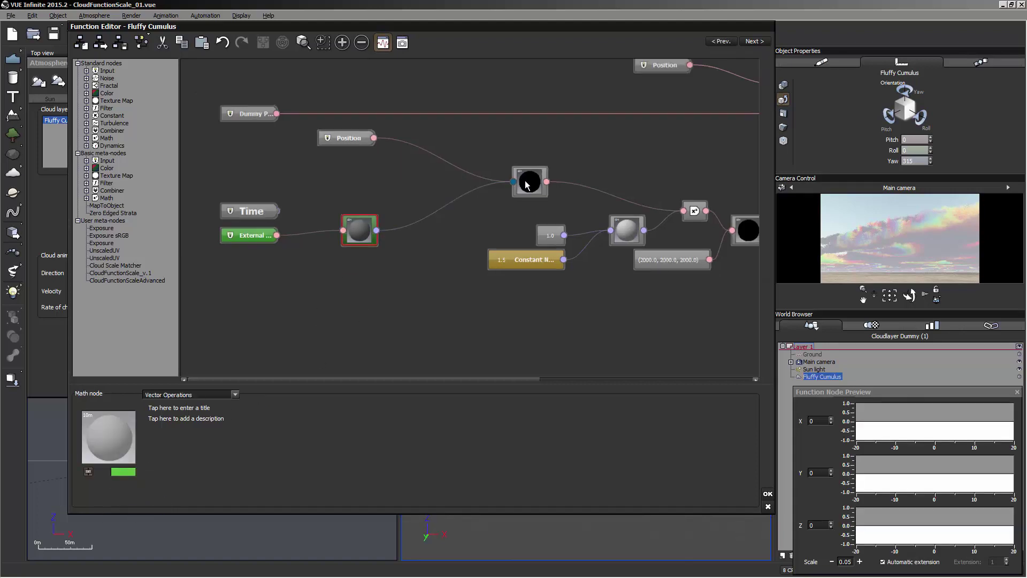
Paste the copied green color onto the axis orientation transformer node.
click(526, 182)
right_click(116, 477)
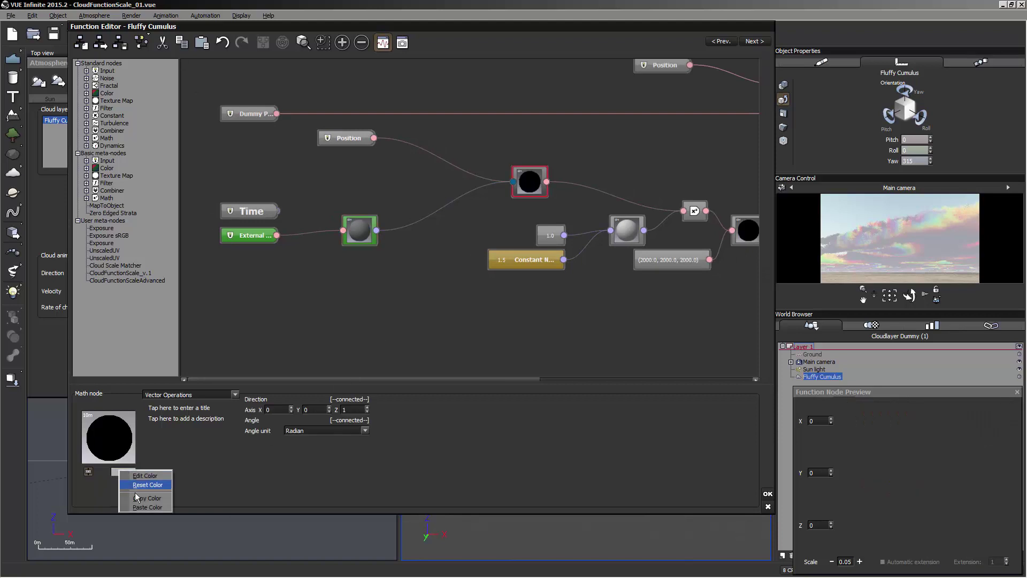
click(140, 508)
click(473, 303)
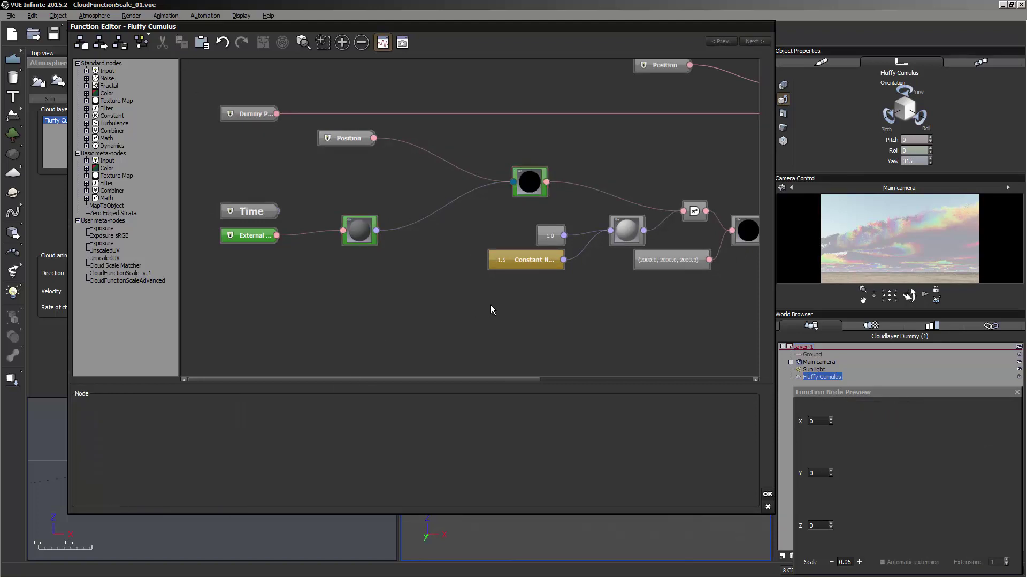
Color the (2000.0, 2000.0, 2000.0) constant vector node purple with red 122, green 10 and blue 99.
drag(589, 303, 494, 311)
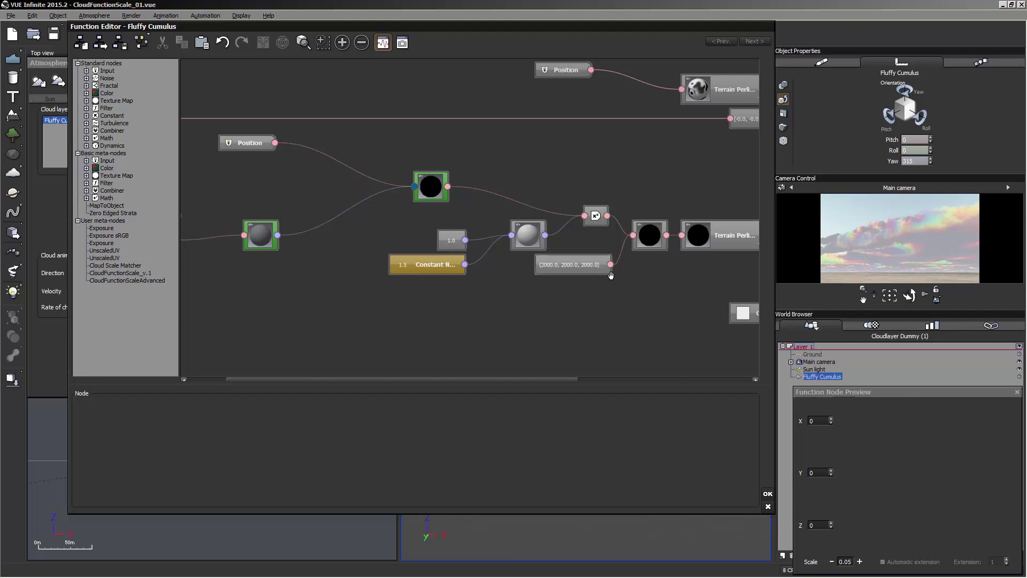
drag(611, 276, 568, 275)
click(542, 258)
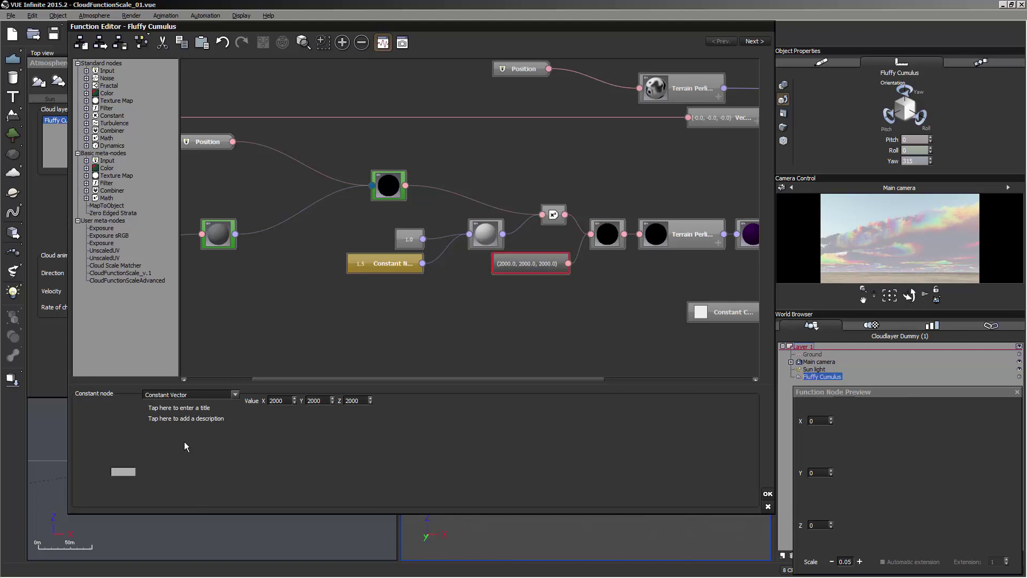
click(121, 471)
click(269, 324)
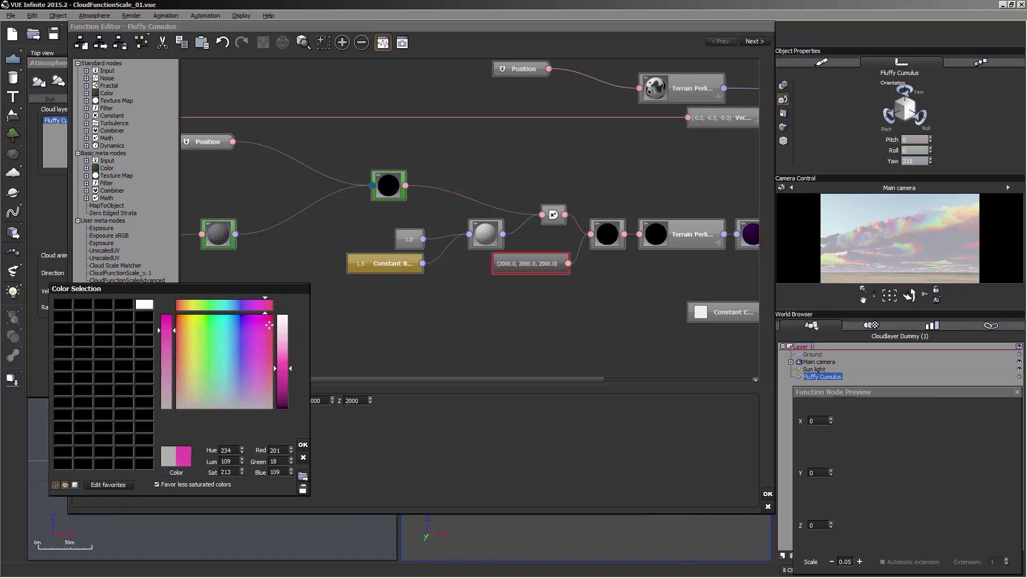
drag(269, 325, 260, 330)
drag(283, 381, 283, 385)
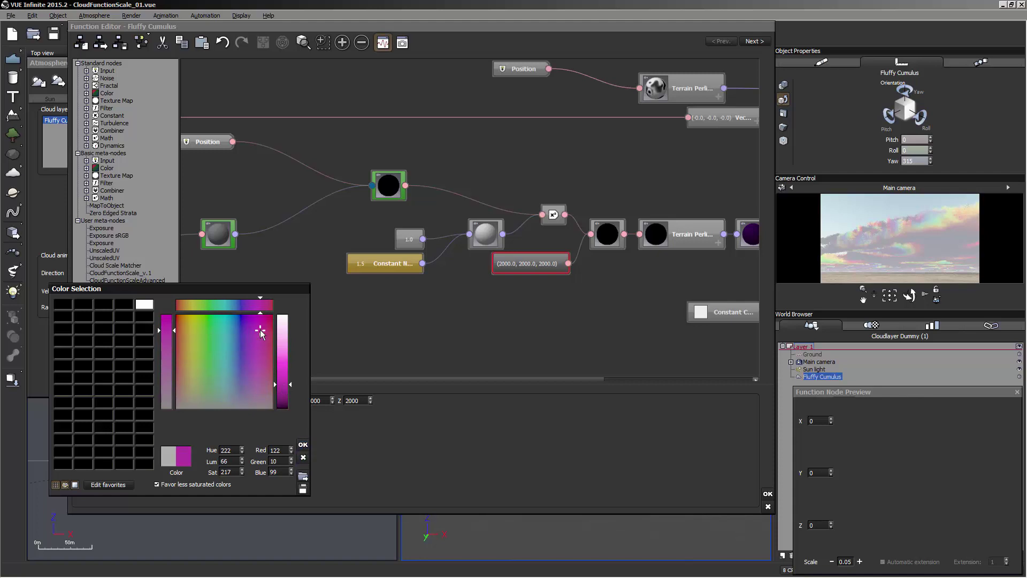
click(303, 444)
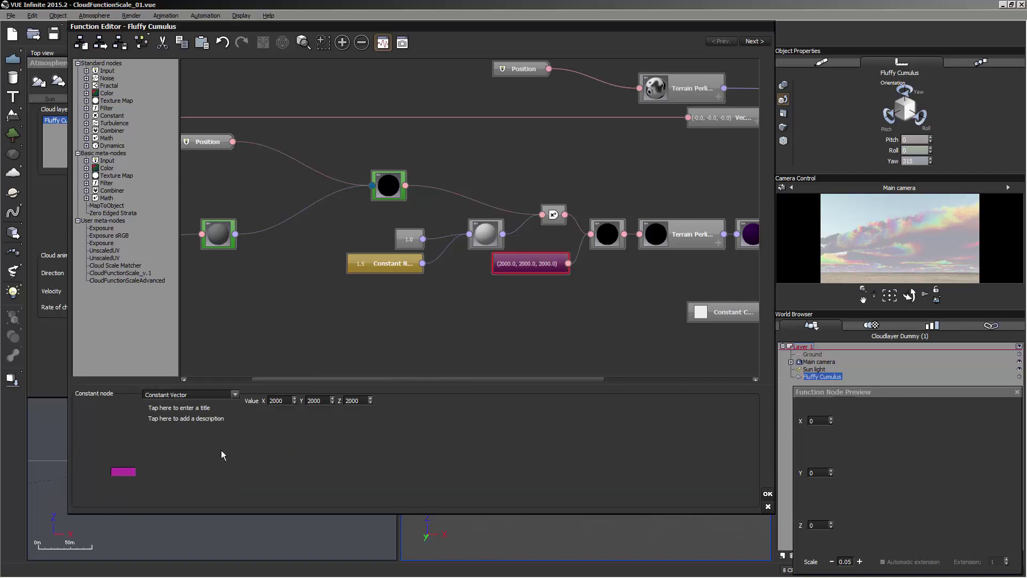
Copy the constant vector node's purple color and paste it onto the Divide combiner node.
right_click(131, 476)
click(155, 503)
click(605, 219)
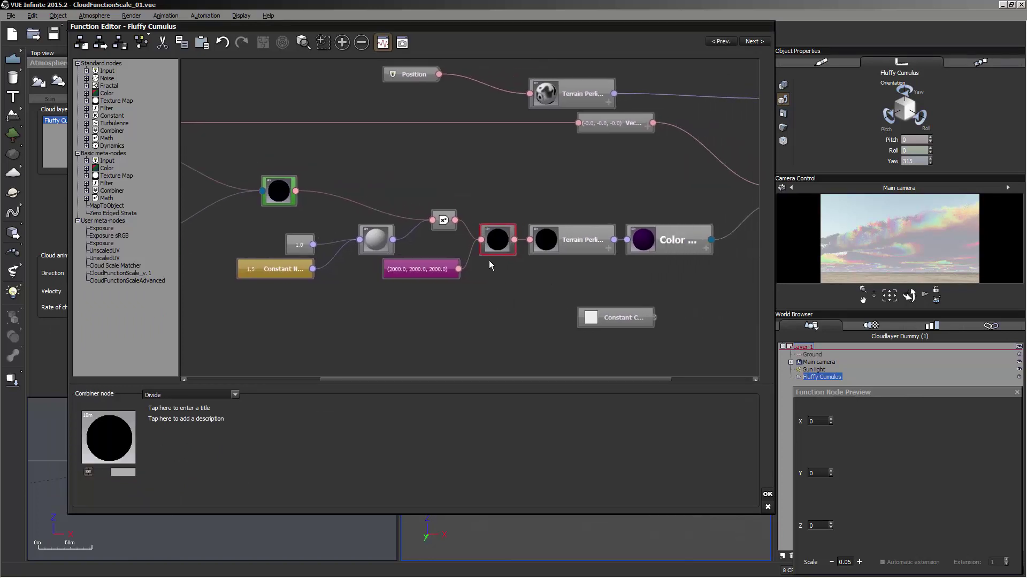
right_click(134, 472)
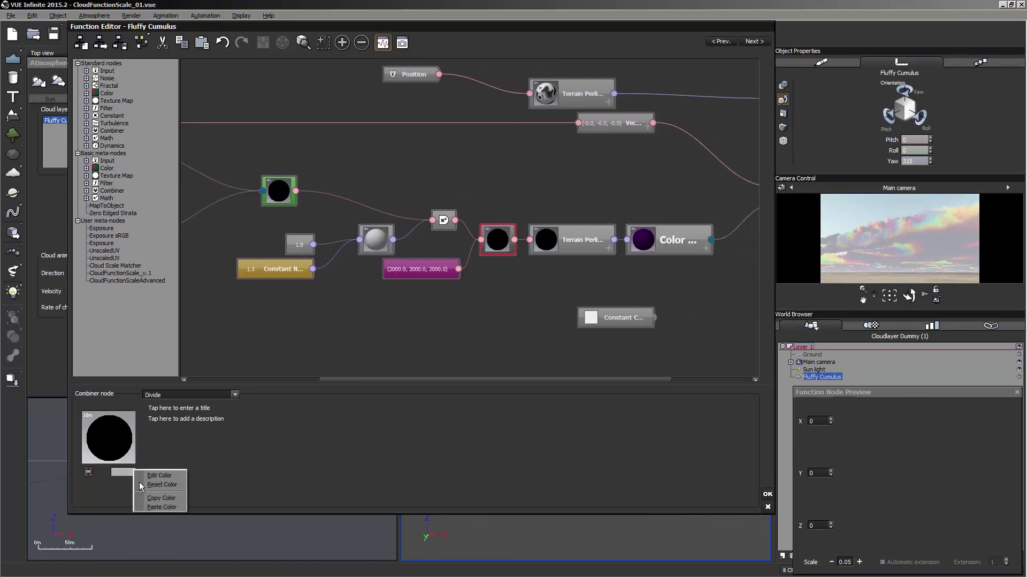
click(155, 505)
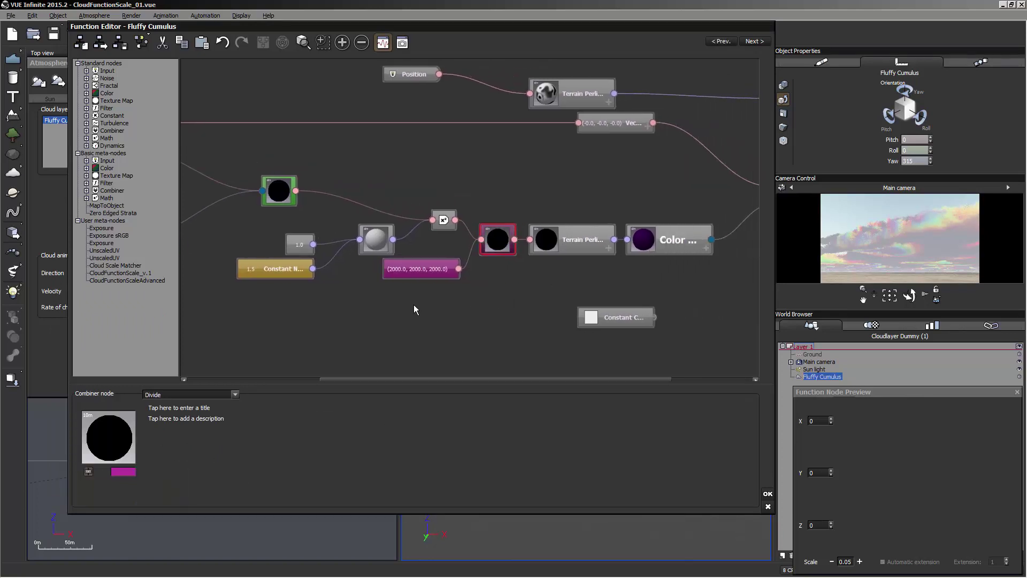
Paste the copied purple color onto the Divide (X/a) filter node and the 1.0 constant number node.
click(368, 246)
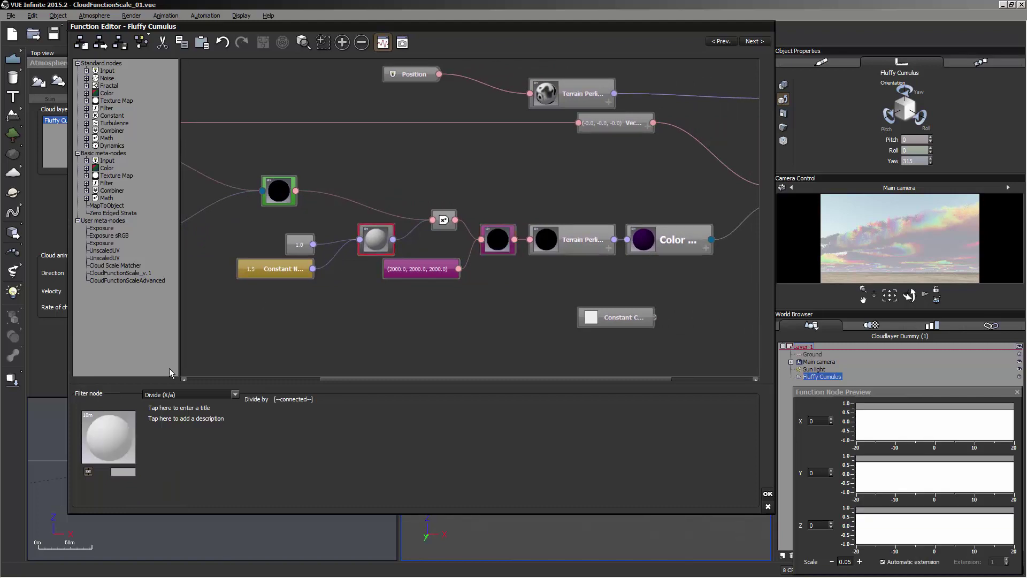
right_click(128, 473)
click(156, 508)
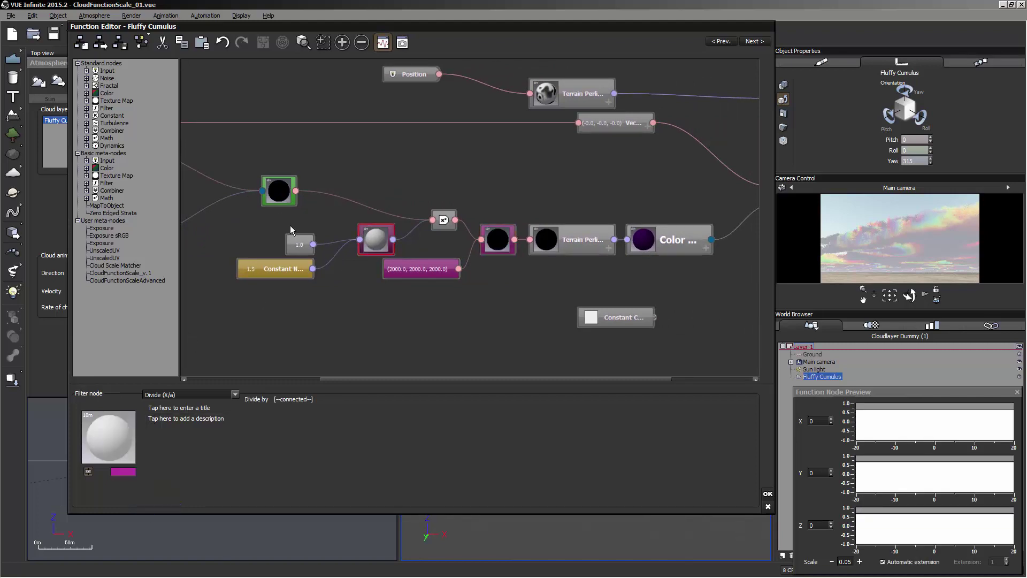
click(297, 244)
right_click(121, 474)
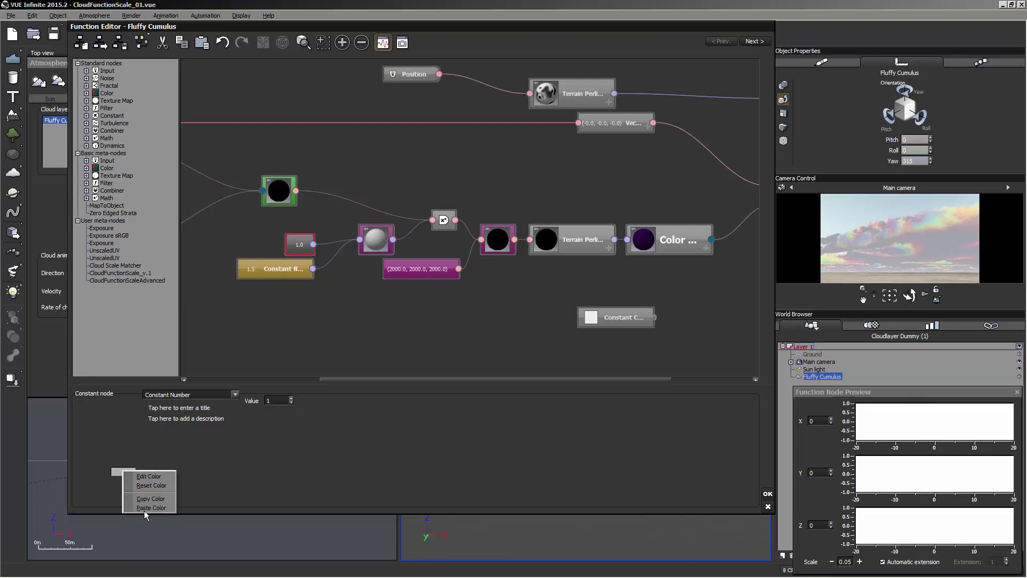
click(144, 509)
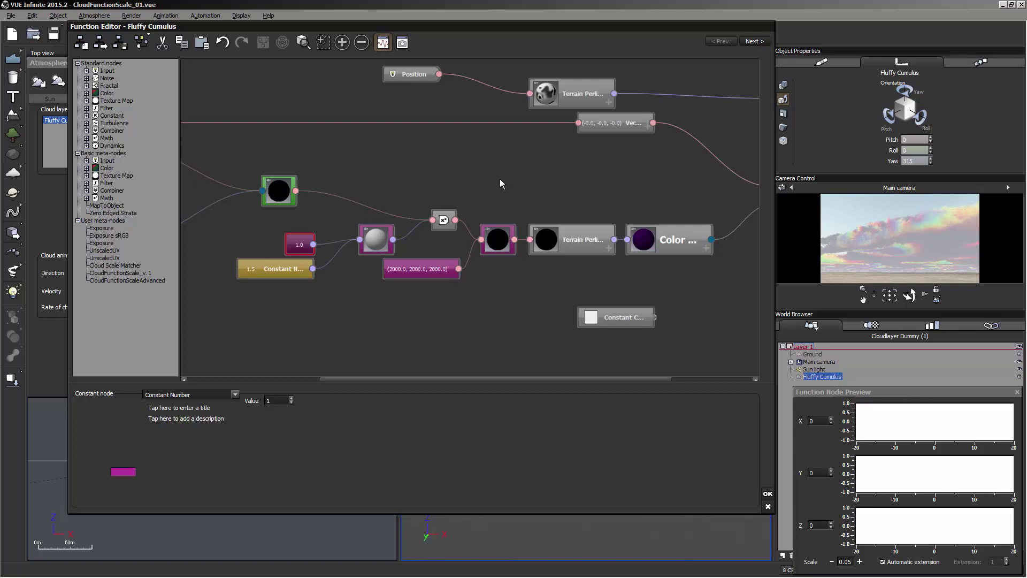
Paste the copied purple color onto the Multiply by a constant math node.
click(442, 224)
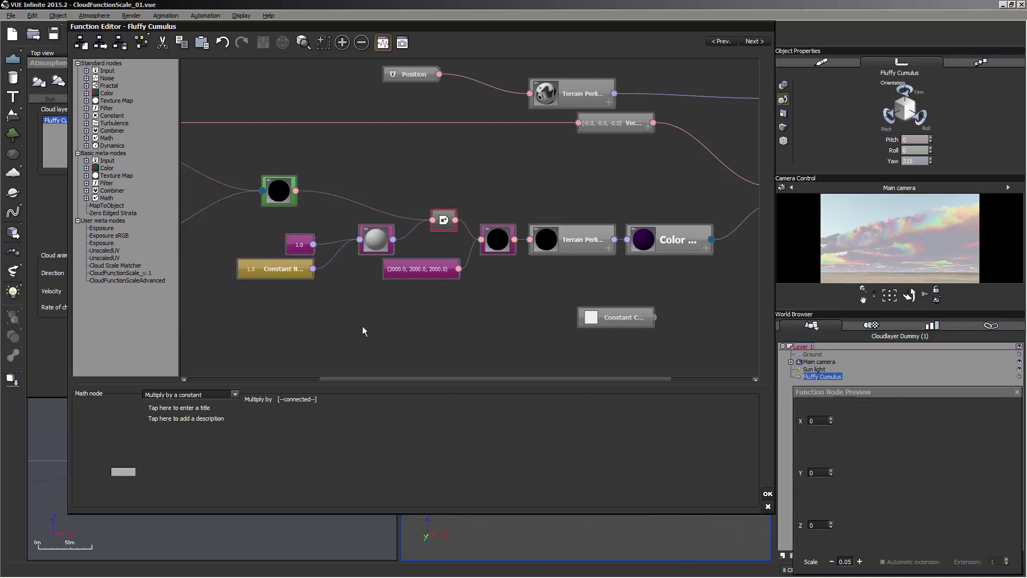
right_click(132, 470)
click(151, 508)
Color the Position input node that feeds the green orientation transformer dark red.
middle_drag(351, 297, 558, 313)
click(460, 291)
scroll(461, 291, down, 3)
scroll(429, 289, up, 1)
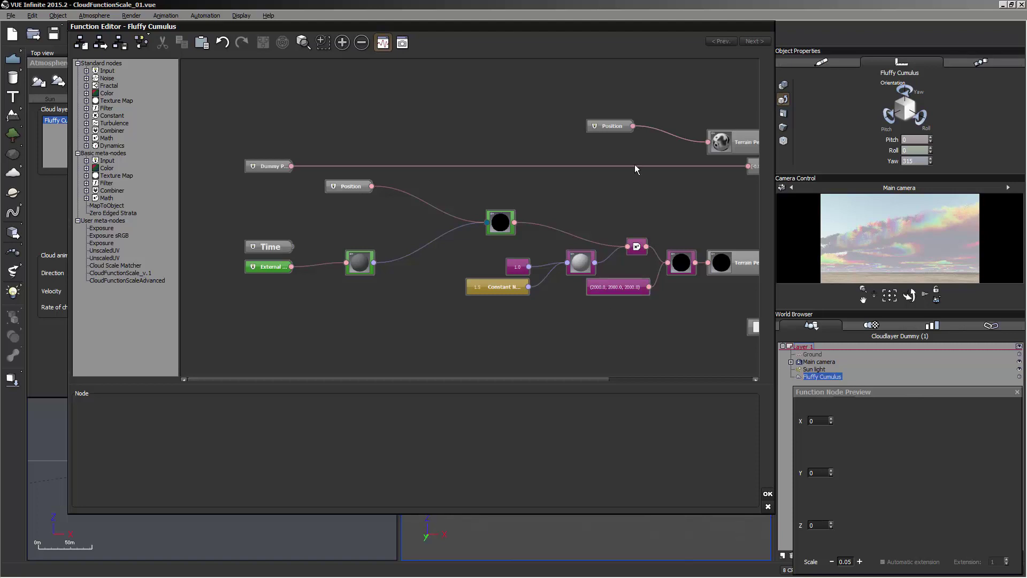
click(358, 187)
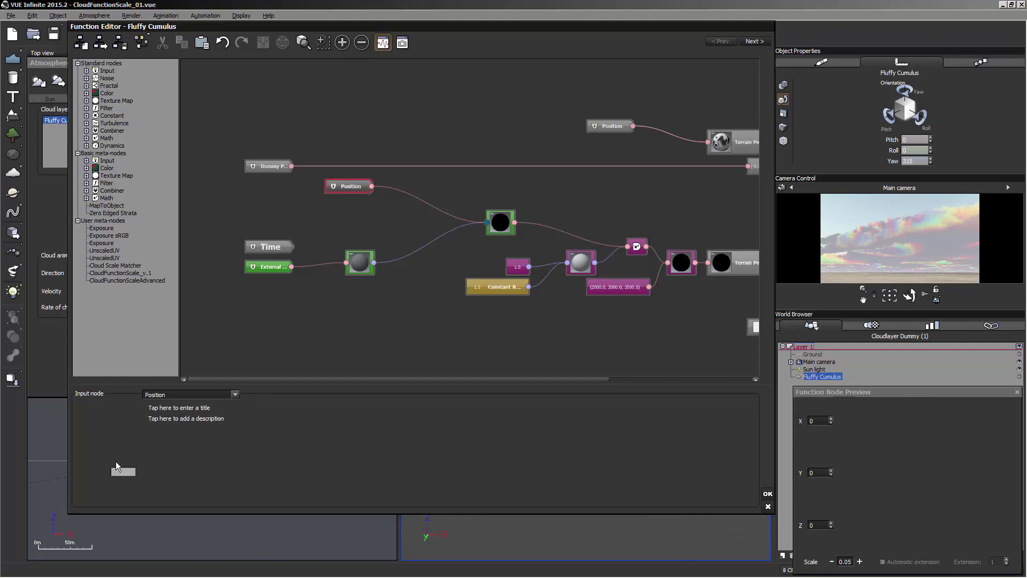
click(147, 474)
click(175, 320)
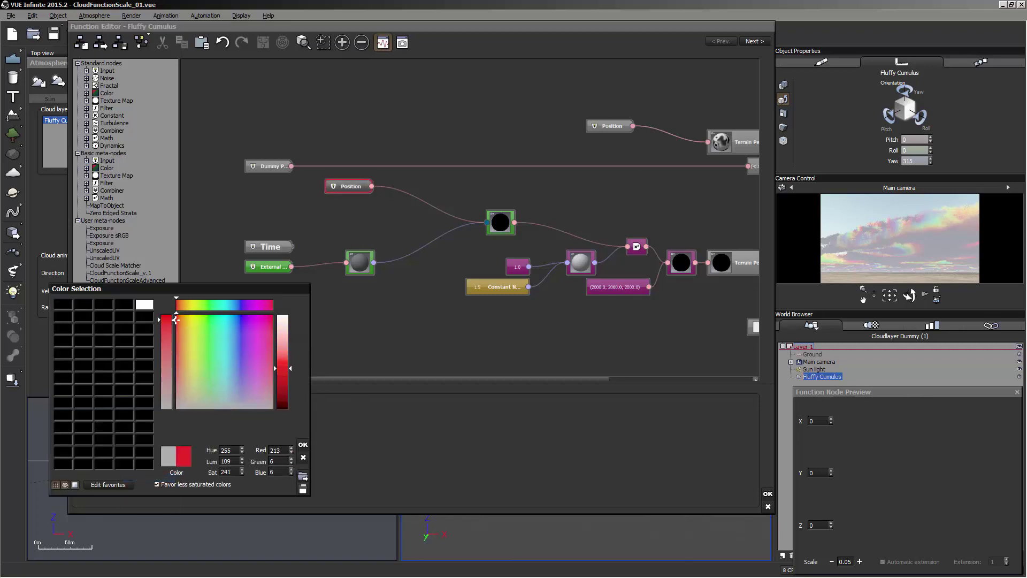
click(285, 373)
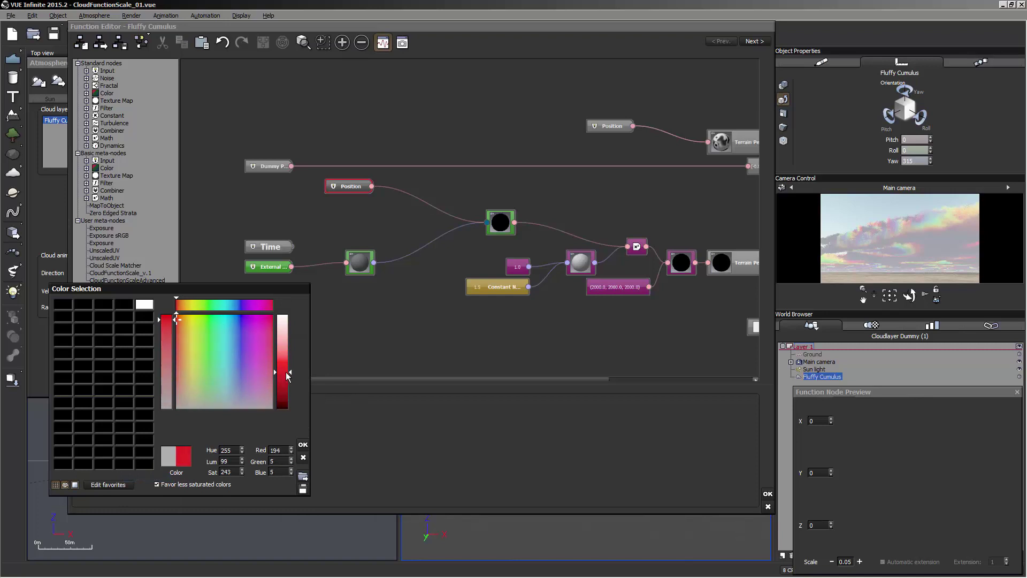
click(285, 377)
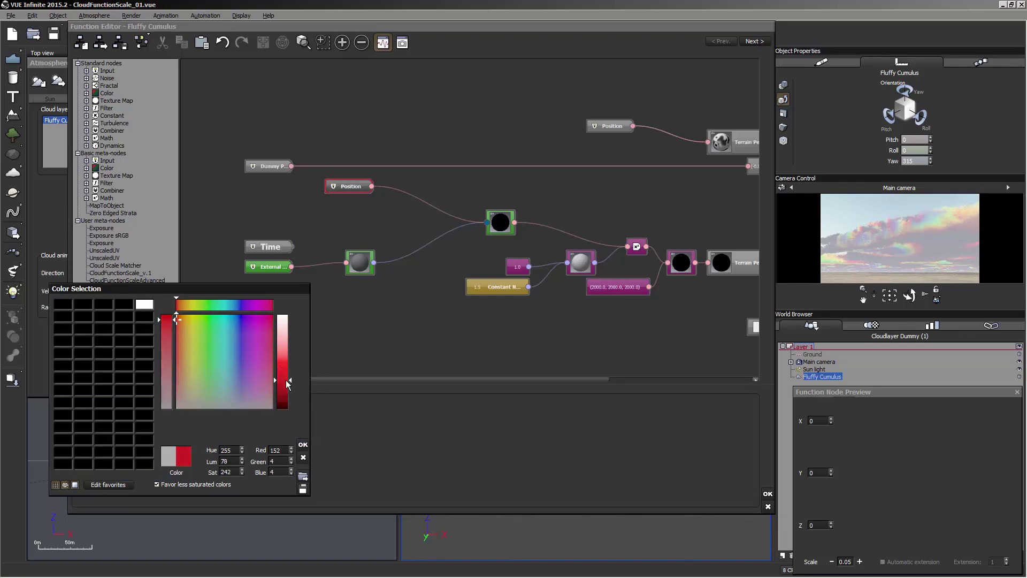
click(303, 445)
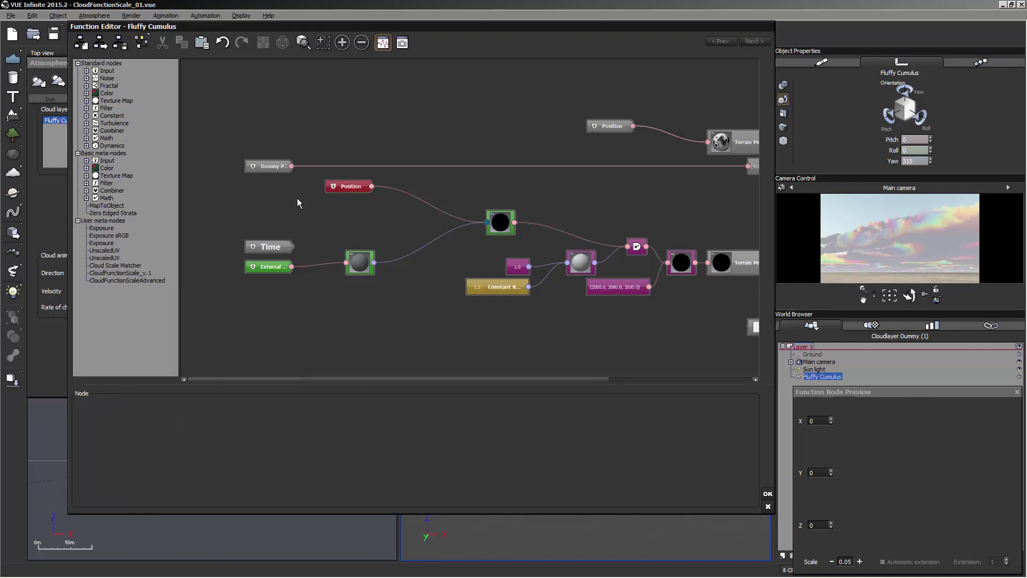
Move the Position node closer to the green transformer and recolor it bright red with red 228, green 0 and blue 0.
drag(358, 186, 395, 206)
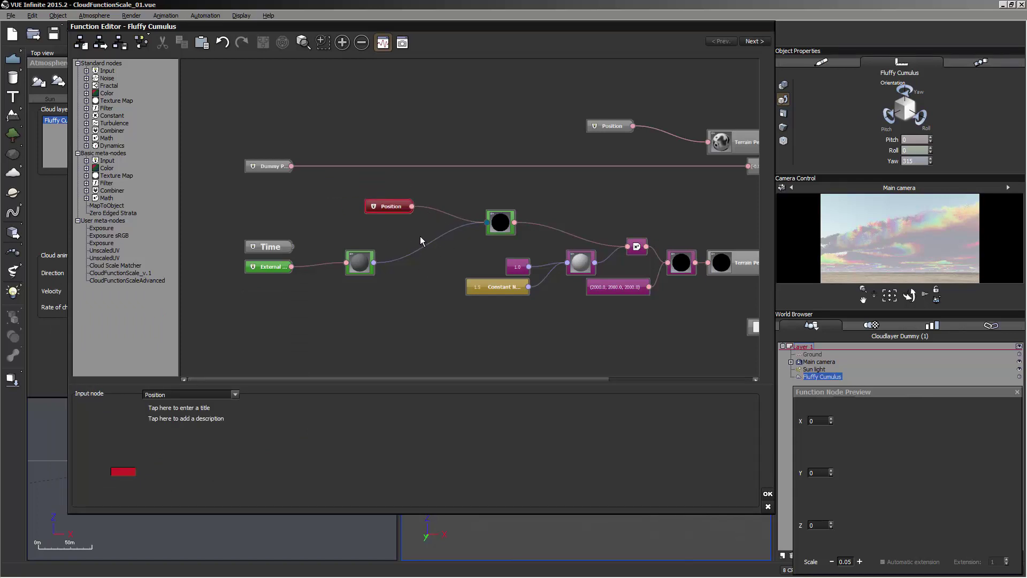
click(432, 300)
click(399, 208)
right_click(115, 469)
click(128, 476)
click(286, 365)
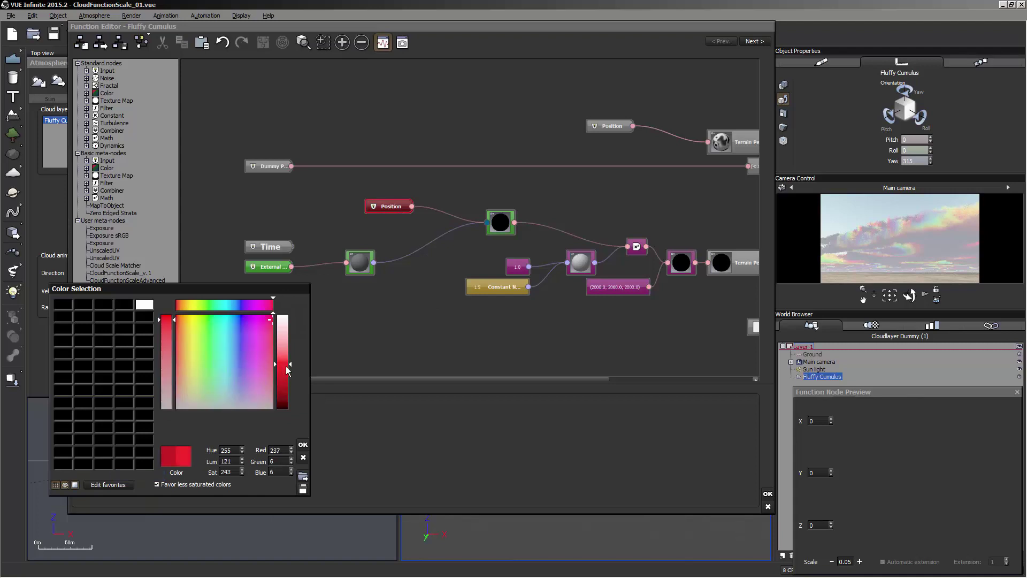
click(165, 316)
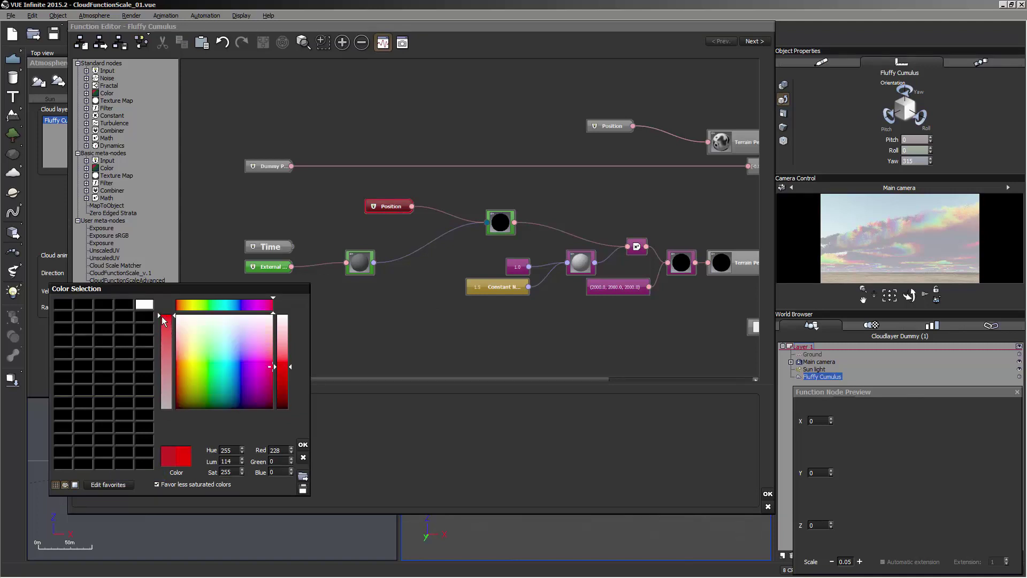
click(303, 445)
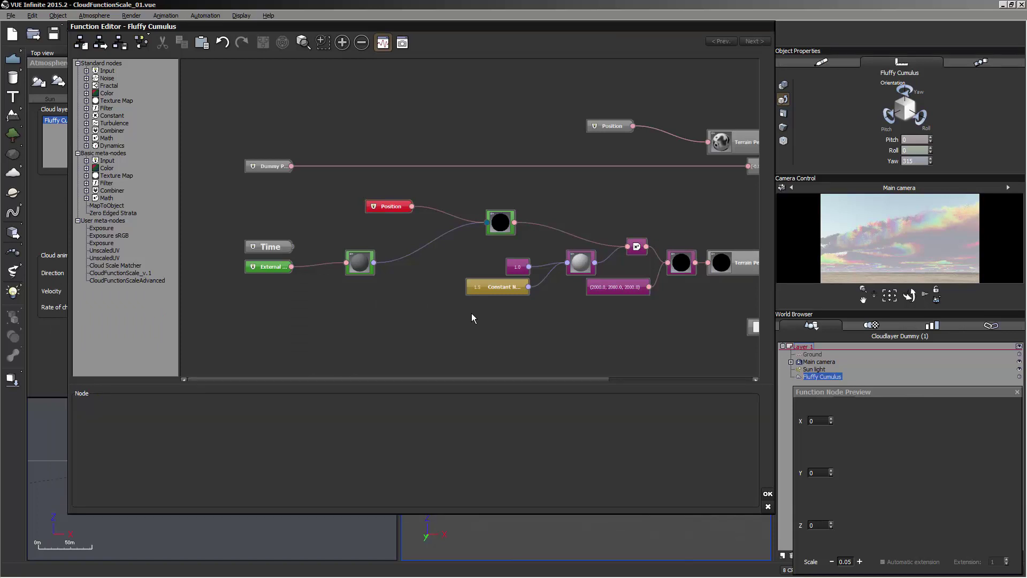
Accept the function, cloud material and atmosphere edits and save the scene as CloudFunctionScale_02.vue.
click(767, 494)
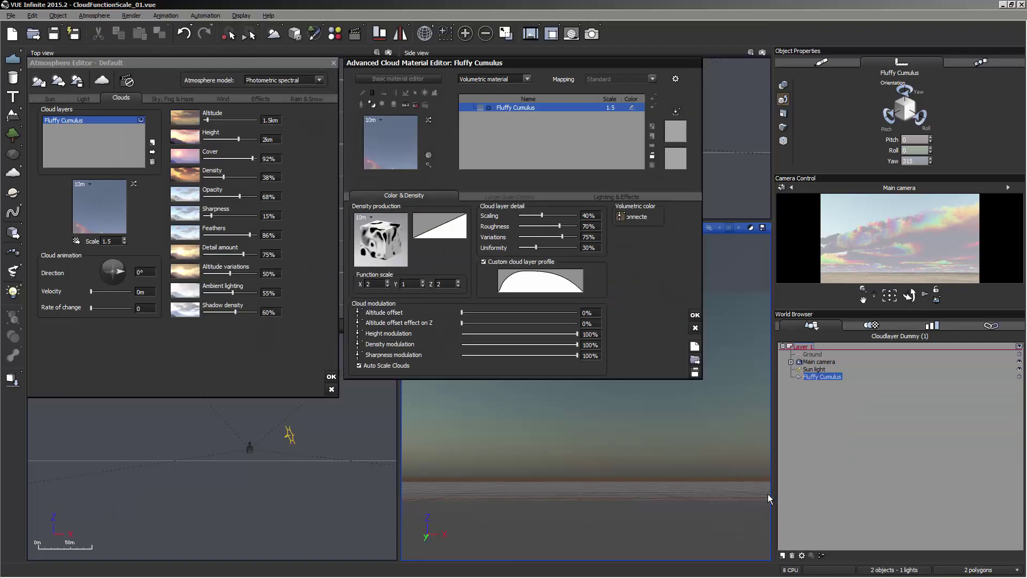
click(695, 315)
click(331, 376)
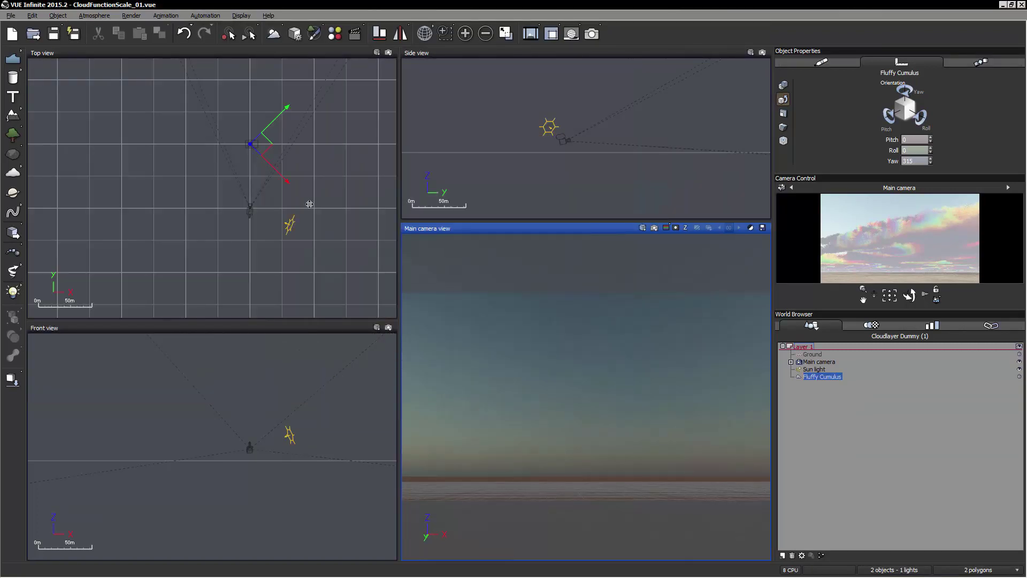
click(11, 15)
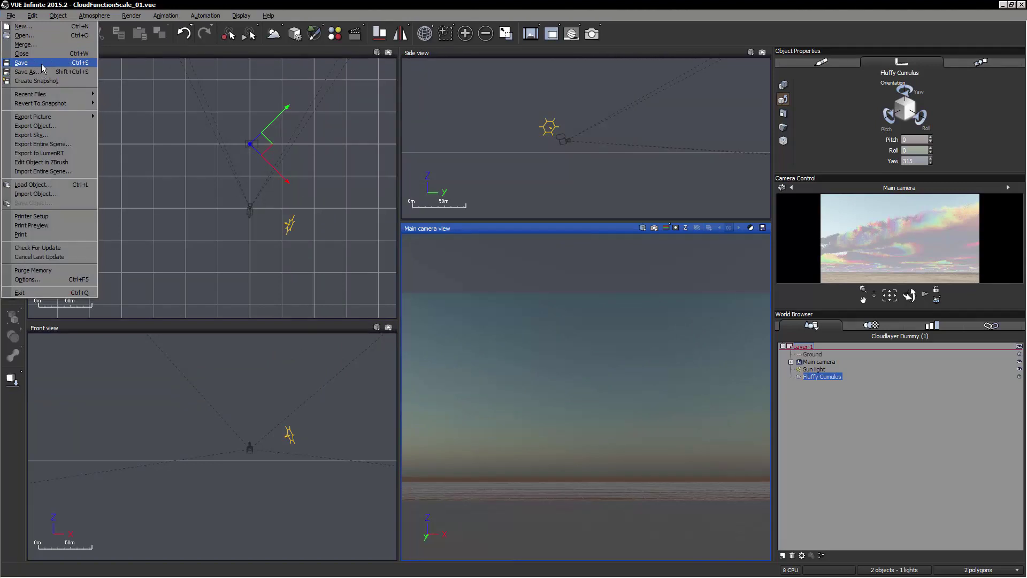
click(43, 63)
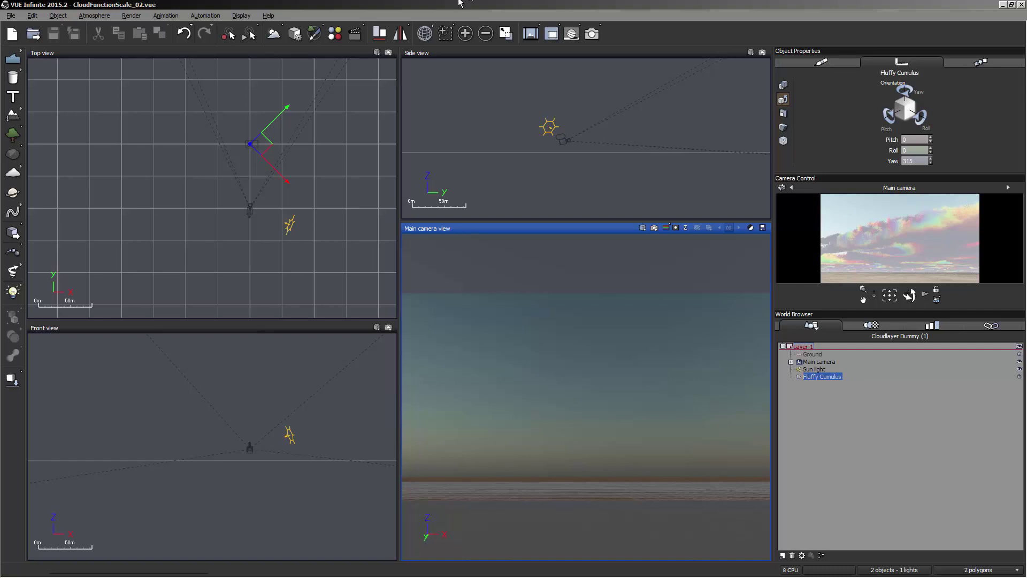
Reopen the Fluffy Cumulus cloud layer's material, disable Auto Scale Clouds and refresh the camera preview.
key(F4)
right_click(122, 200)
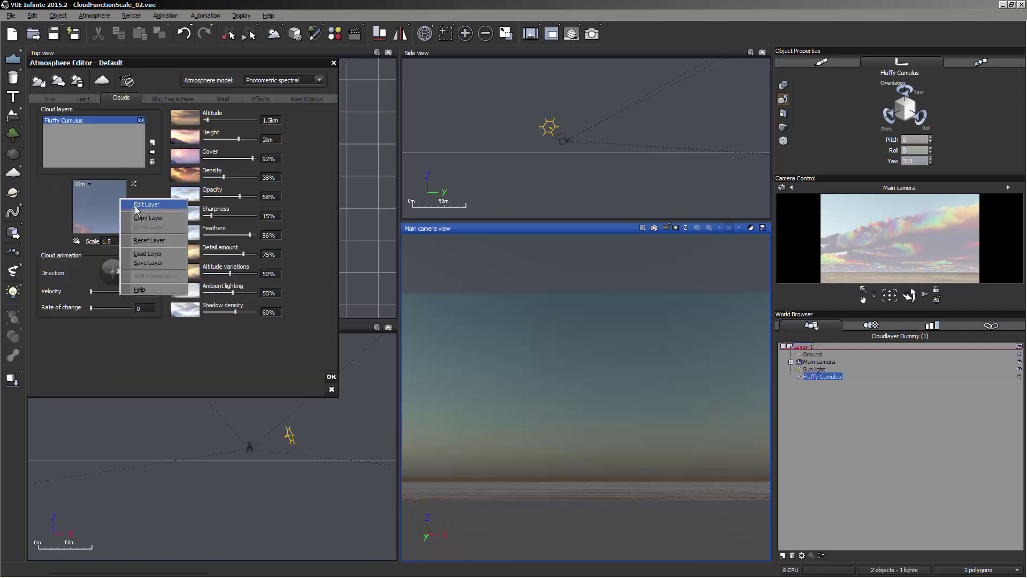
click(138, 204)
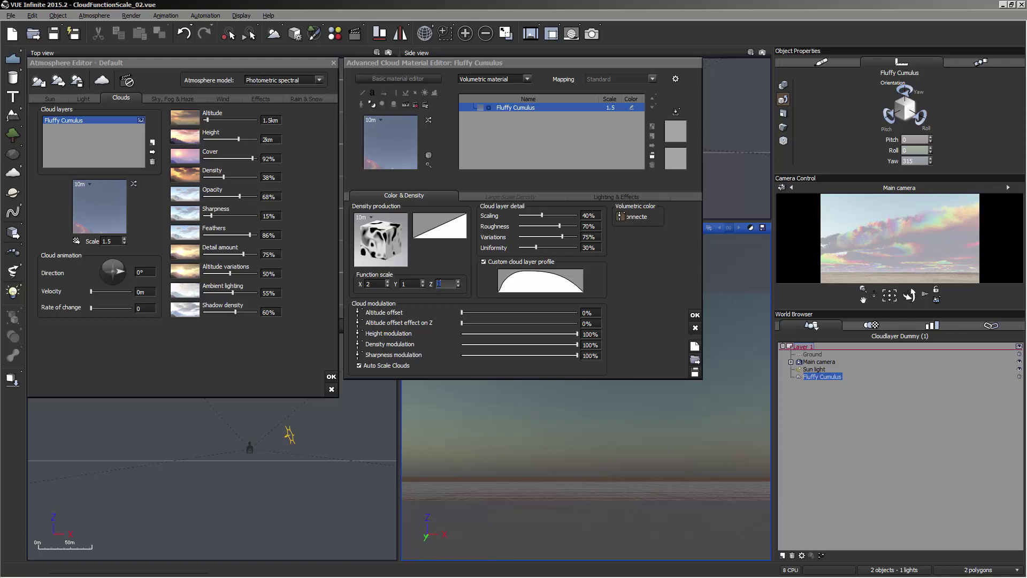
click(389, 367)
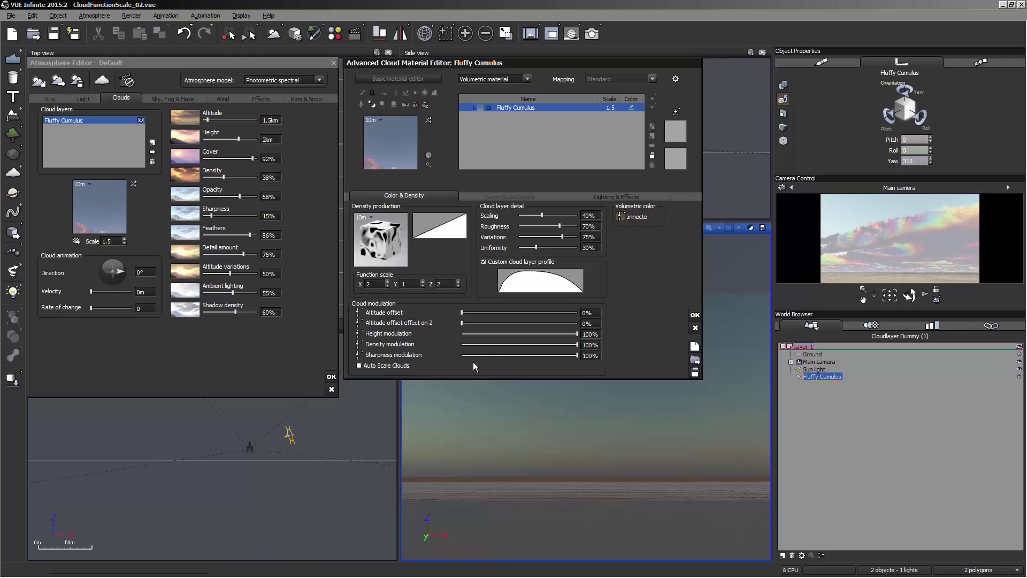
click(886, 238)
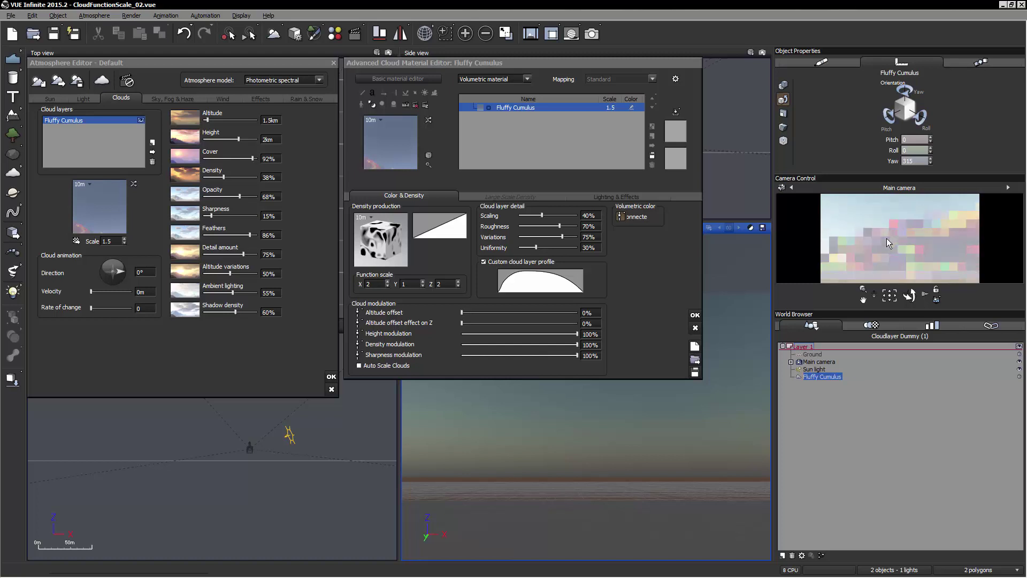
Open the function graph connected to the Fluffy Cumulus volumetric color.
right_click(388, 236)
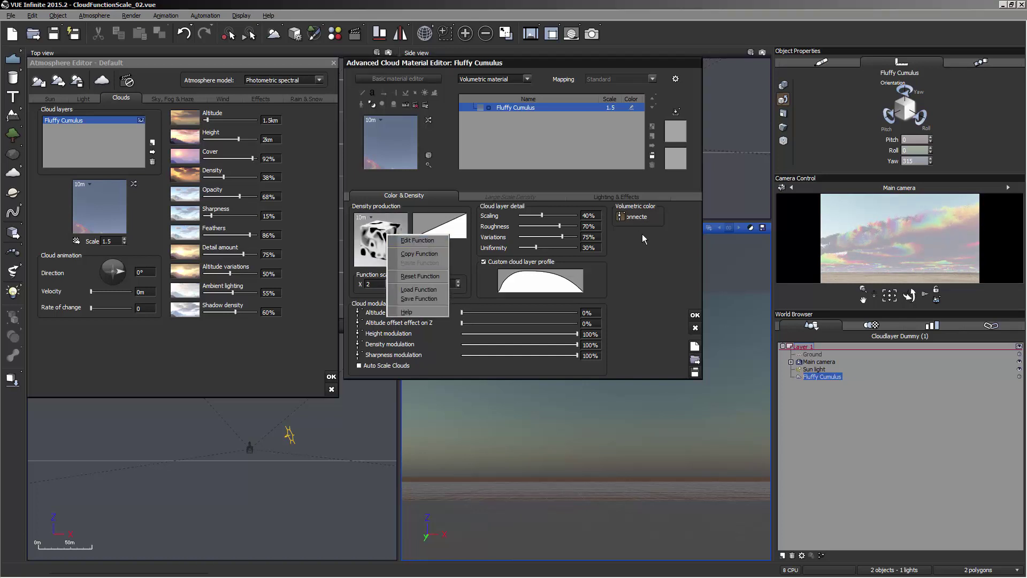
click(624, 218)
click(624, 218)
click(623, 218)
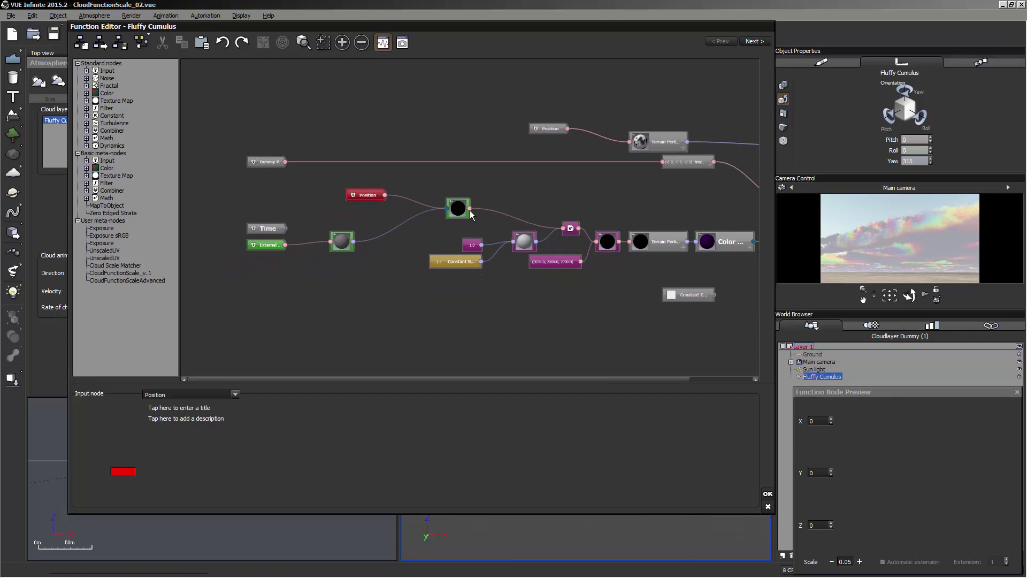
Add an External Dependency input node above the green one and move the Time node above the Dummy node.
click(415, 274)
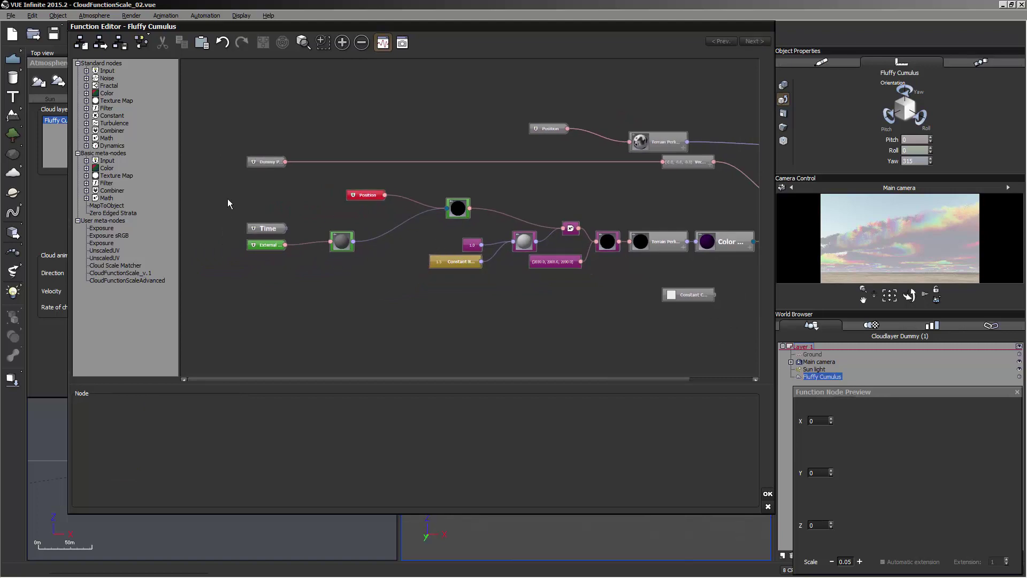
right_click(262, 185)
mouse_move(307, 187)
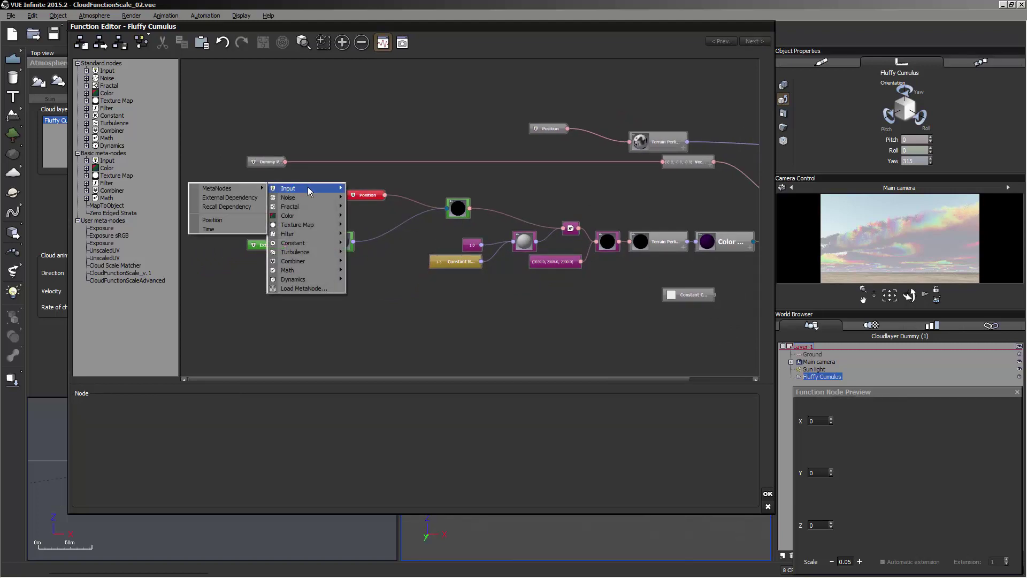
click(240, 197)
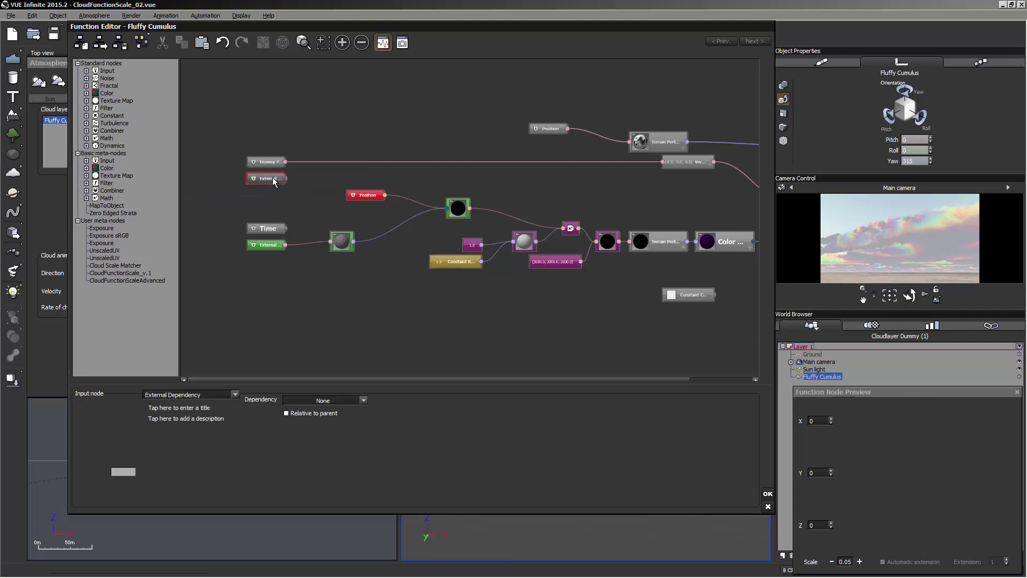
click(265, 228)
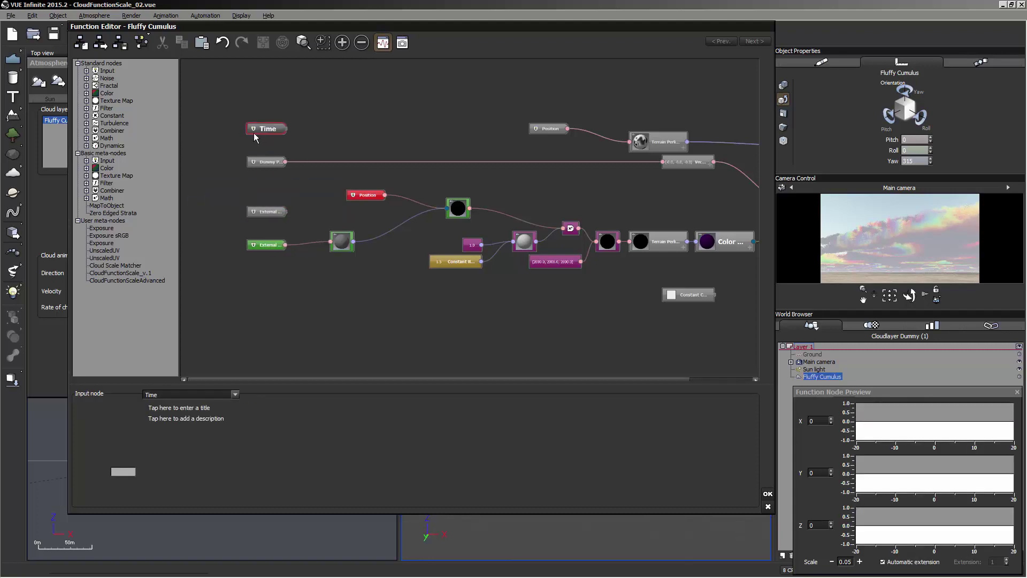
Set the new External Dependency node to Fluffy Cumulus / Size and enable Relative to parent.
click(264, 211)
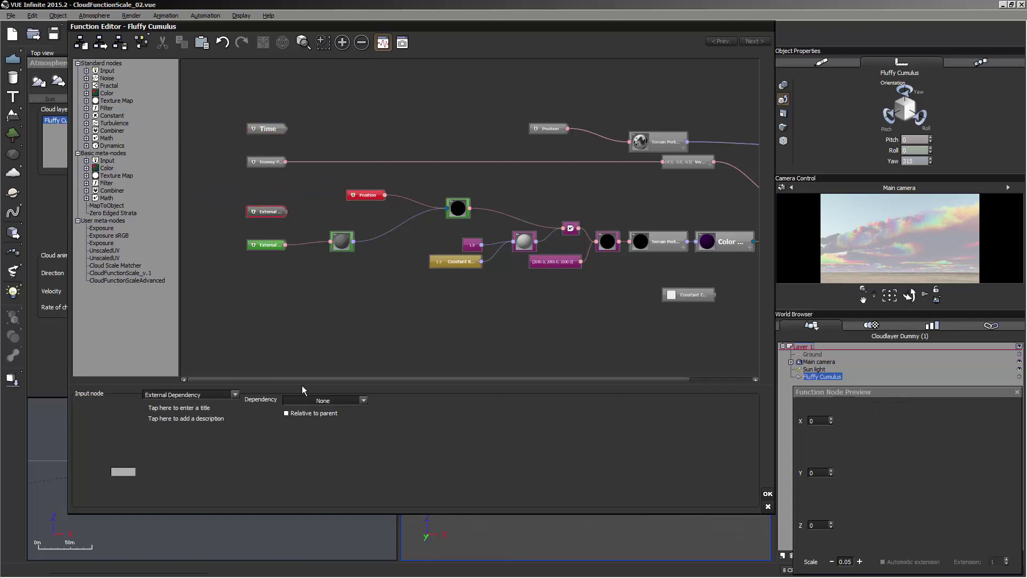
click(365, 401)
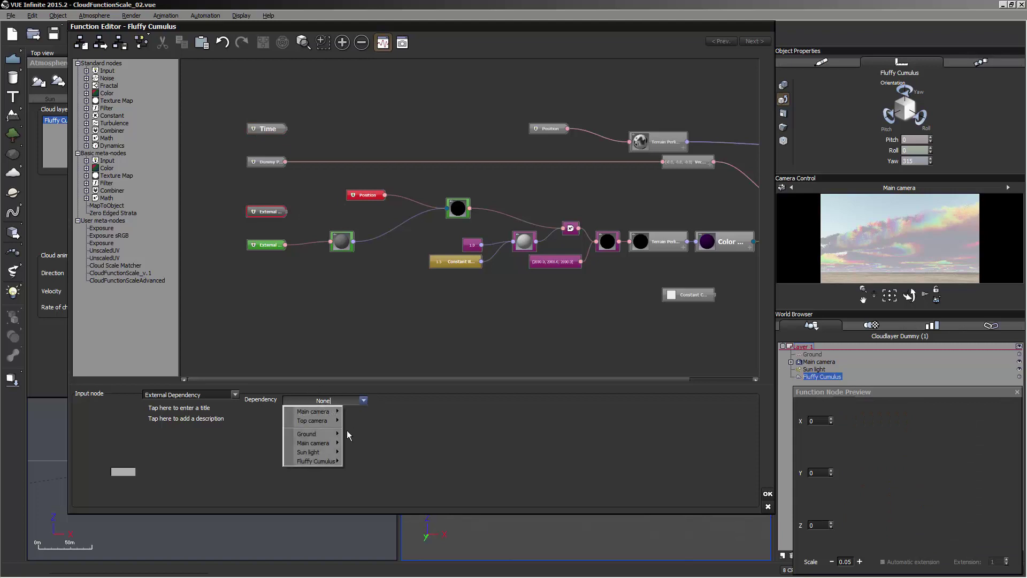
mouse_move(326, 462)
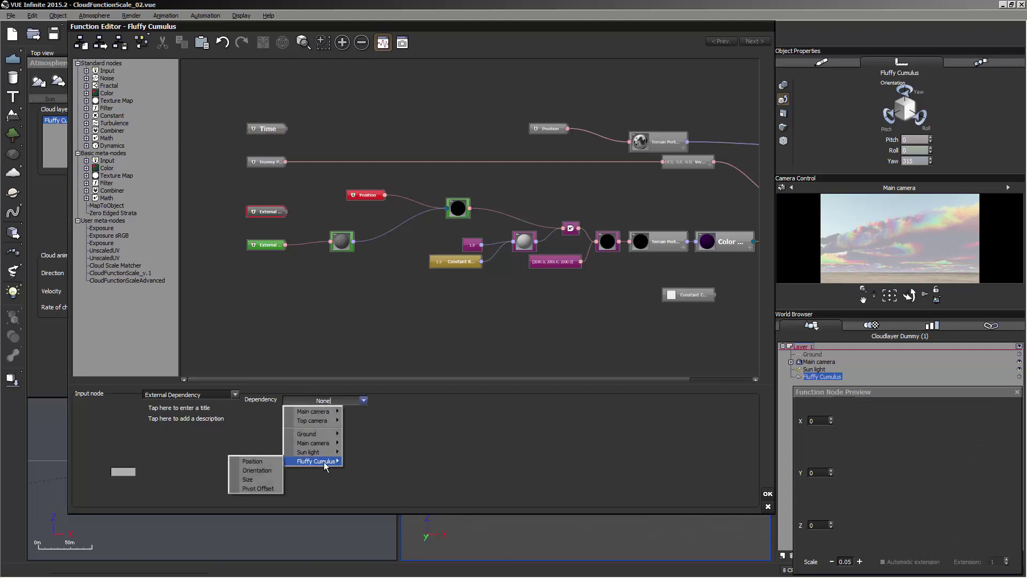
click(268, 480)
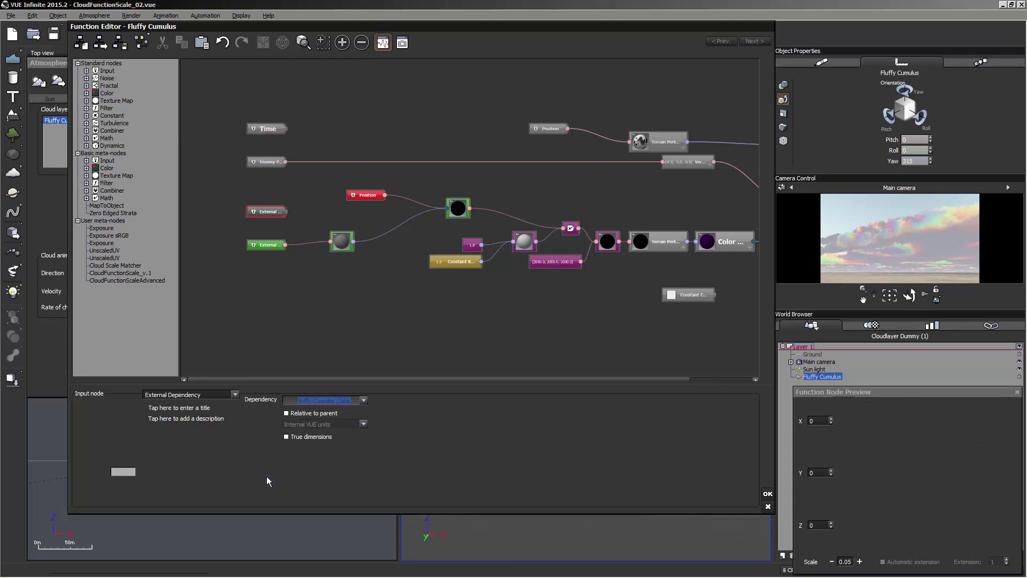
click(293, 411)
click(293, 414)
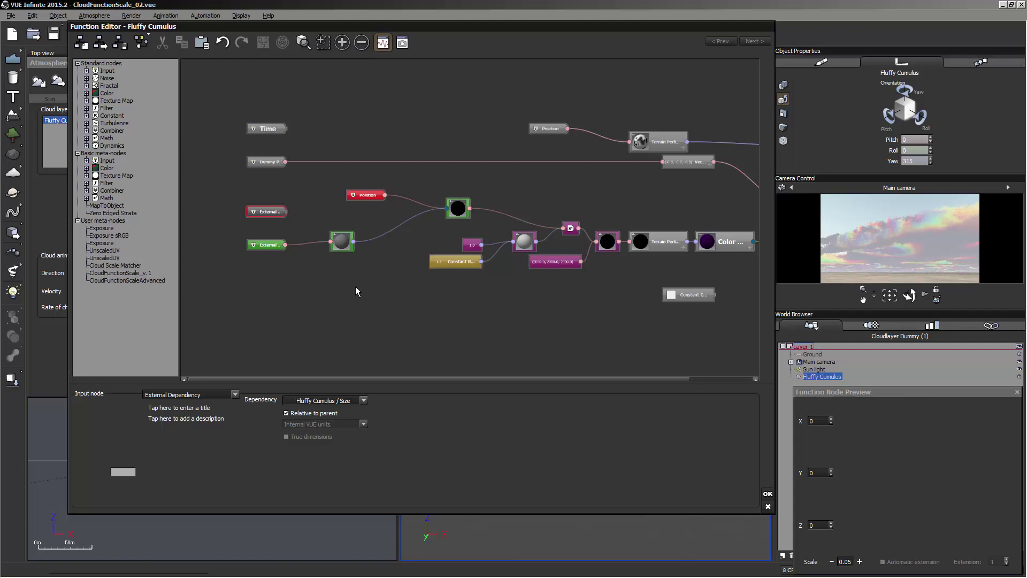
Examine the Fluffy Cumulus layer's X, Y and Z size values in the object properties, switching their display to kilometres.
middle_drag(379, 244, 445, 262)
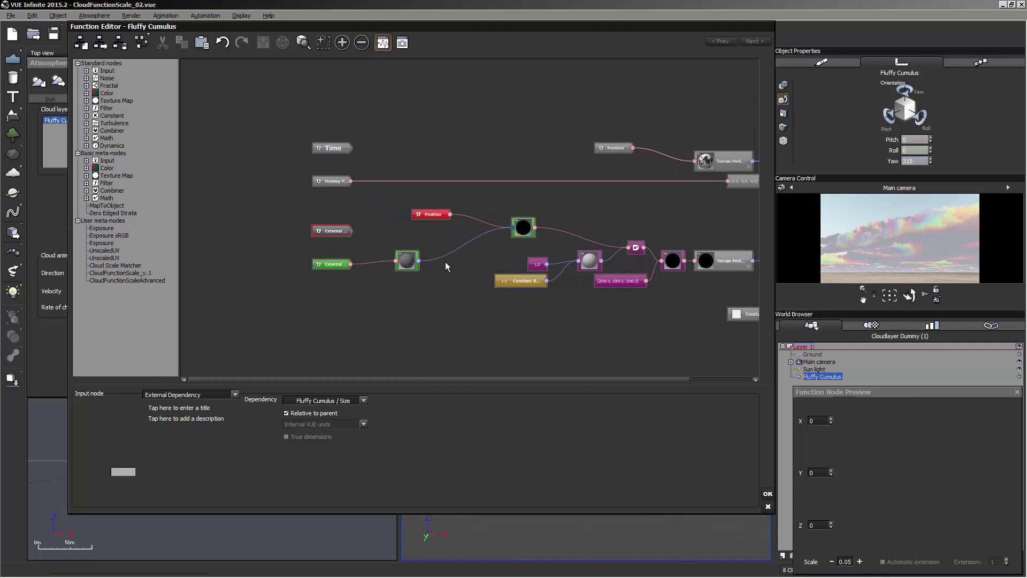
scroll(390, 264, up, 4)
scroll(374, 243, up, 1)
click(344, 242)
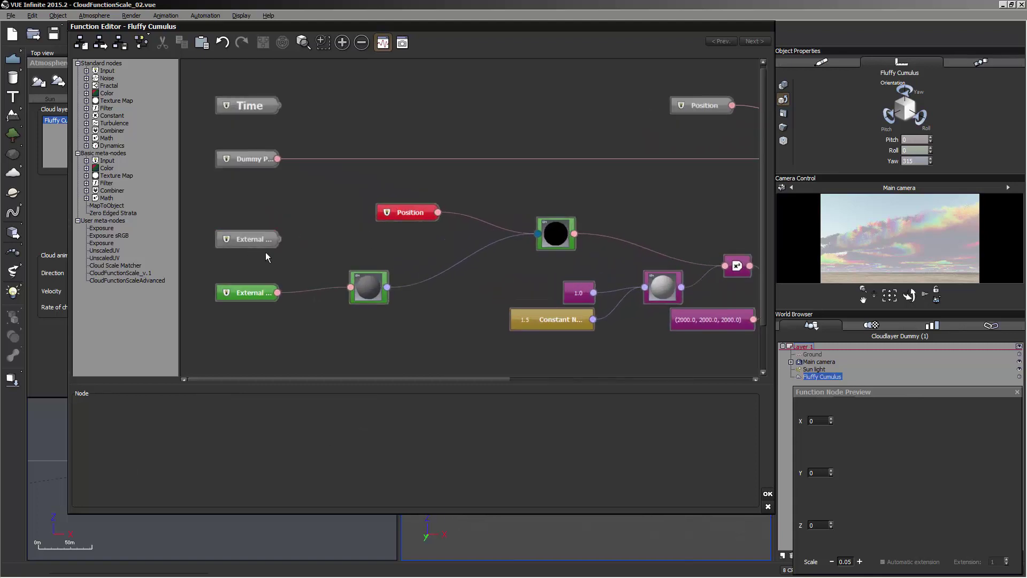
click(238, 240)
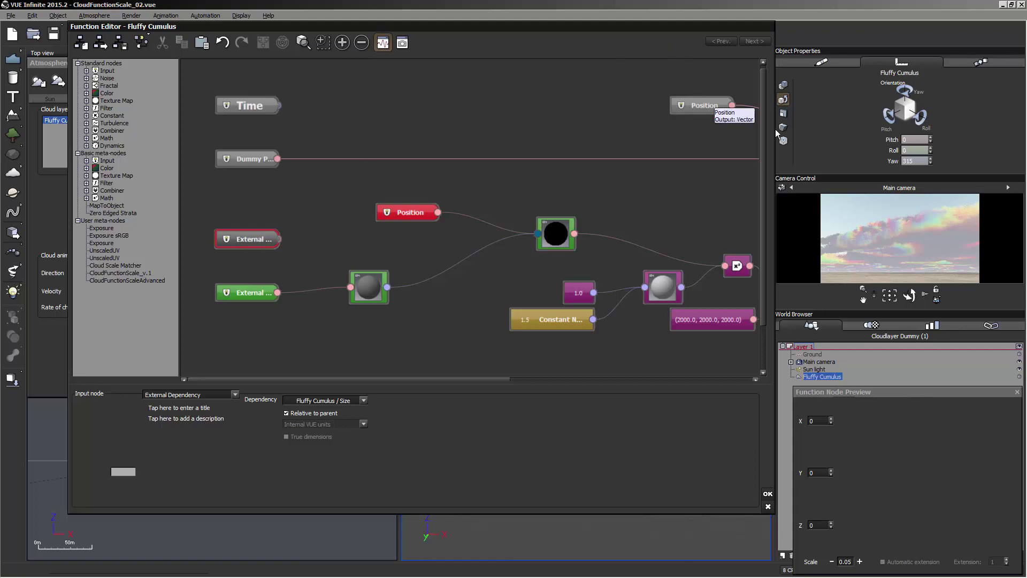
click(783, 113)
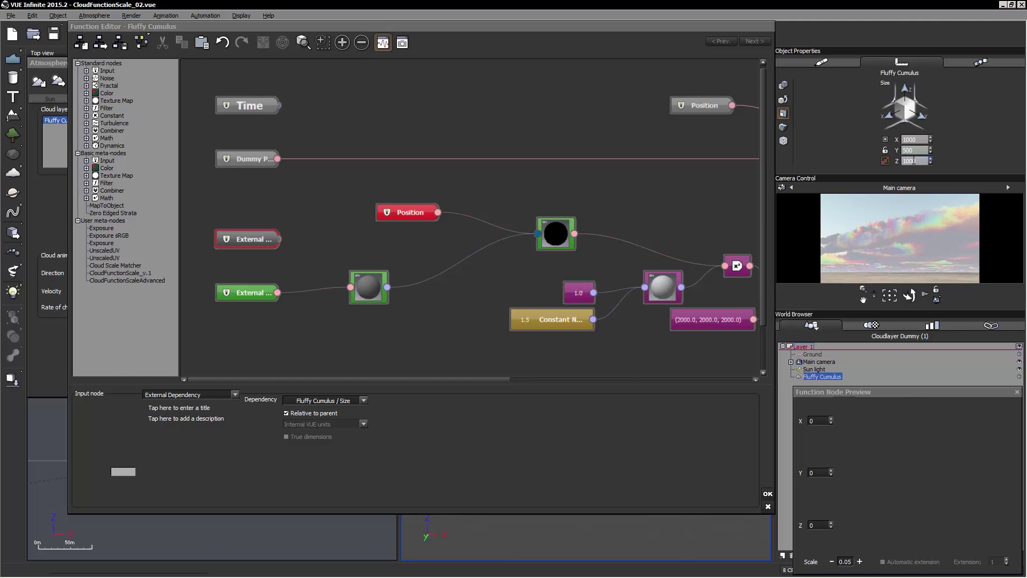
click(923, 149)
click(884, 139)
Move the new External Dependency node level with the red Position node, add a Multiply by a constant math node and open its multiplier for editing.
drag(264, 236, 246, 209)
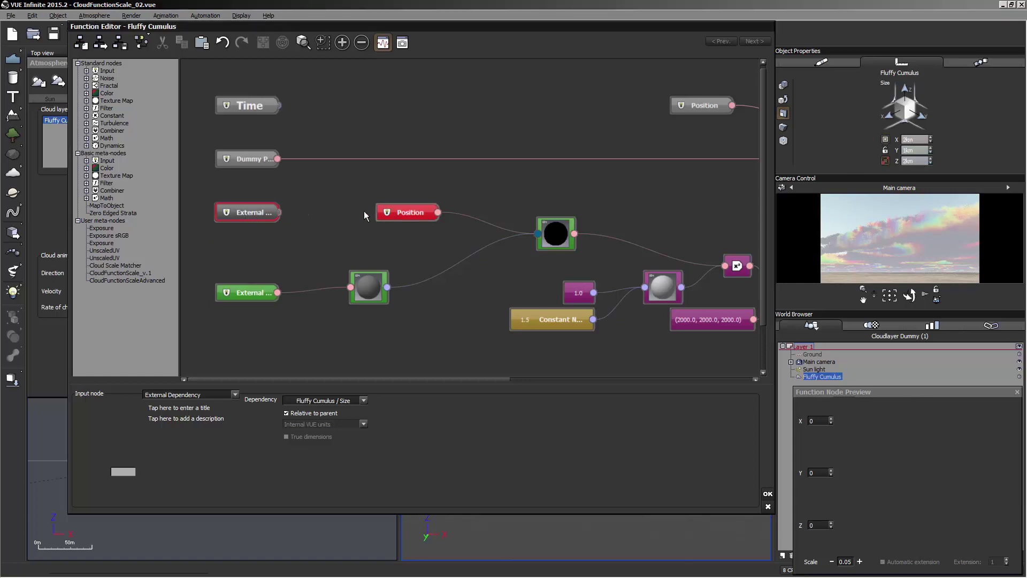
click(310, 217)
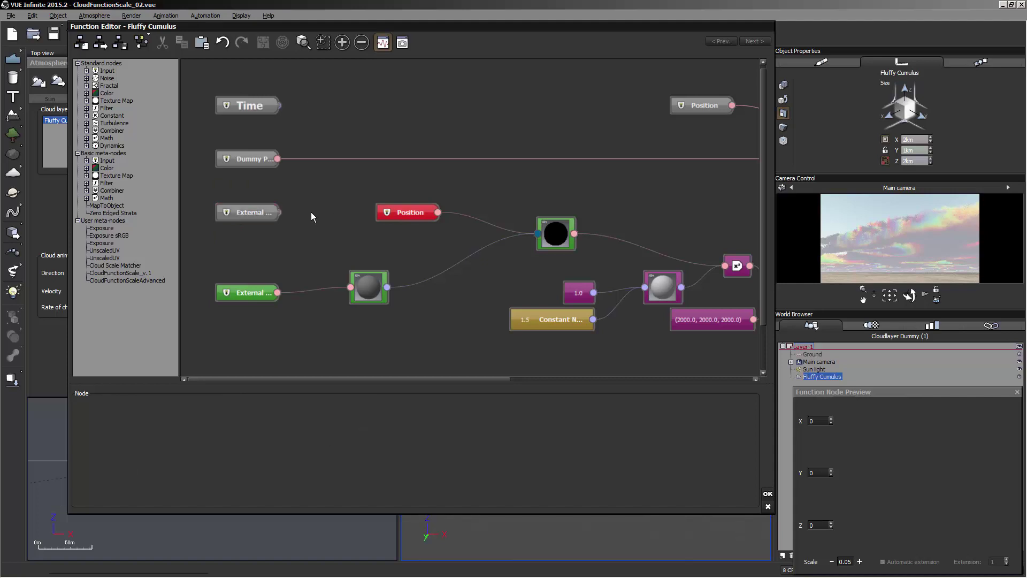
right_click(313, 206)
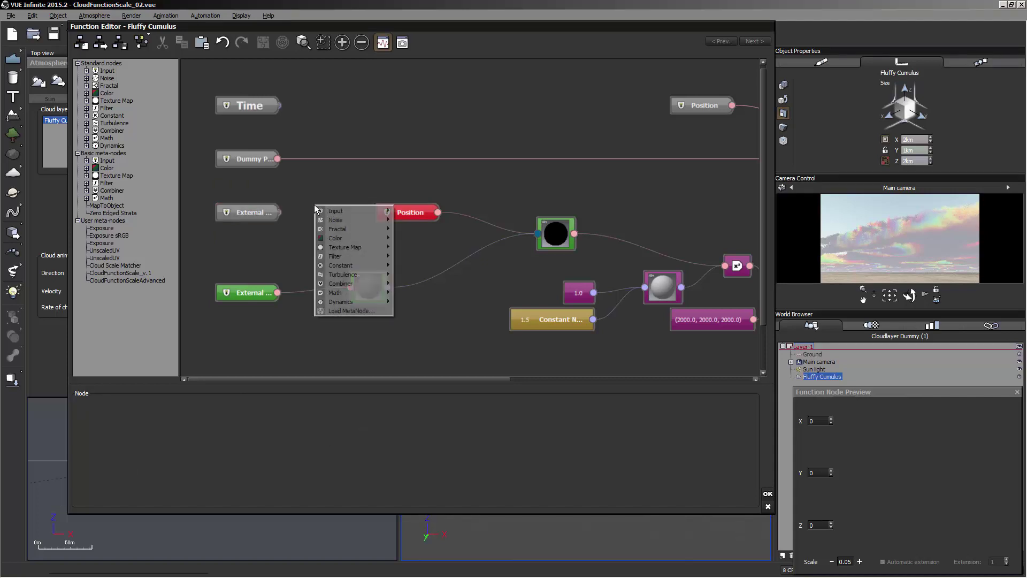
mouse_move(361, 260)
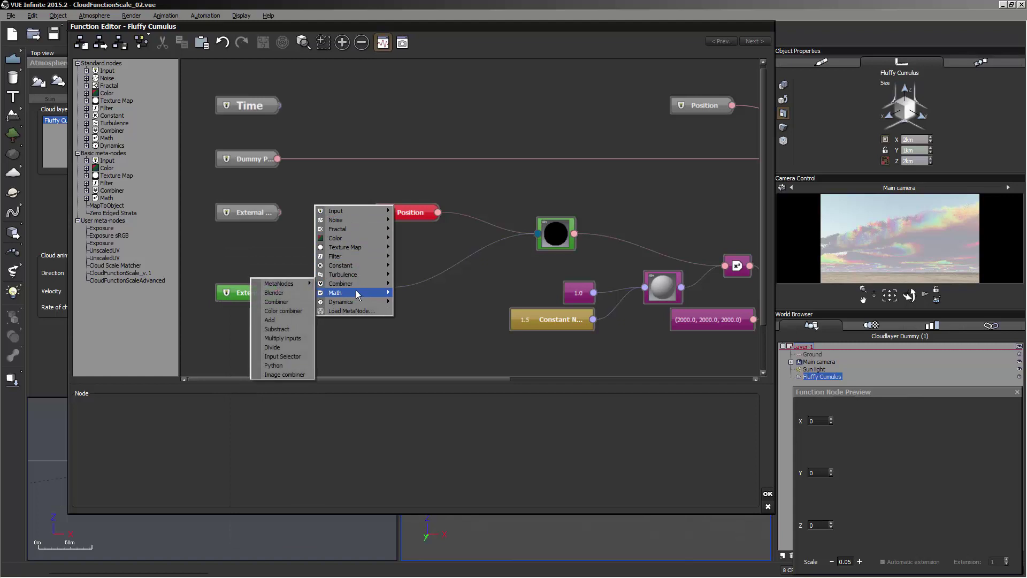
mouse_move(355, 292)
click(271, 364)
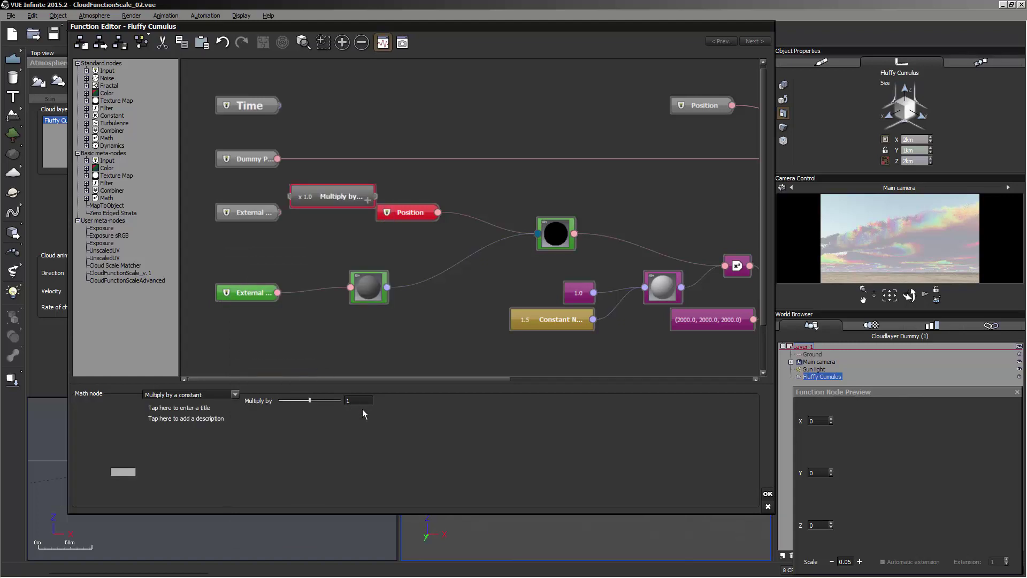
double_click(362, 403)
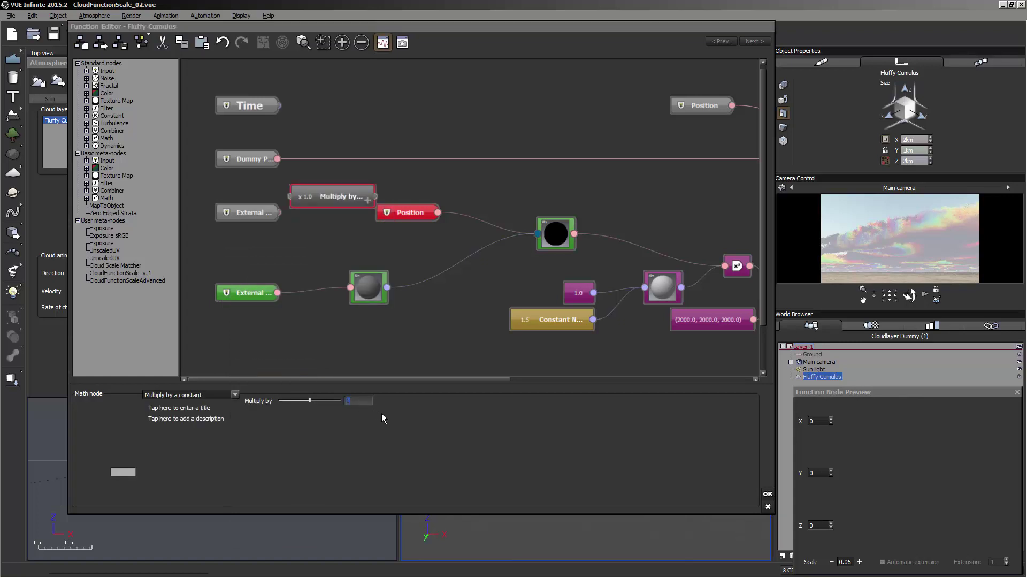
Set the Multiply by a constant node's factor to 2 and connect the grey Size External Dependency to its input.
text(2)
key(Return)
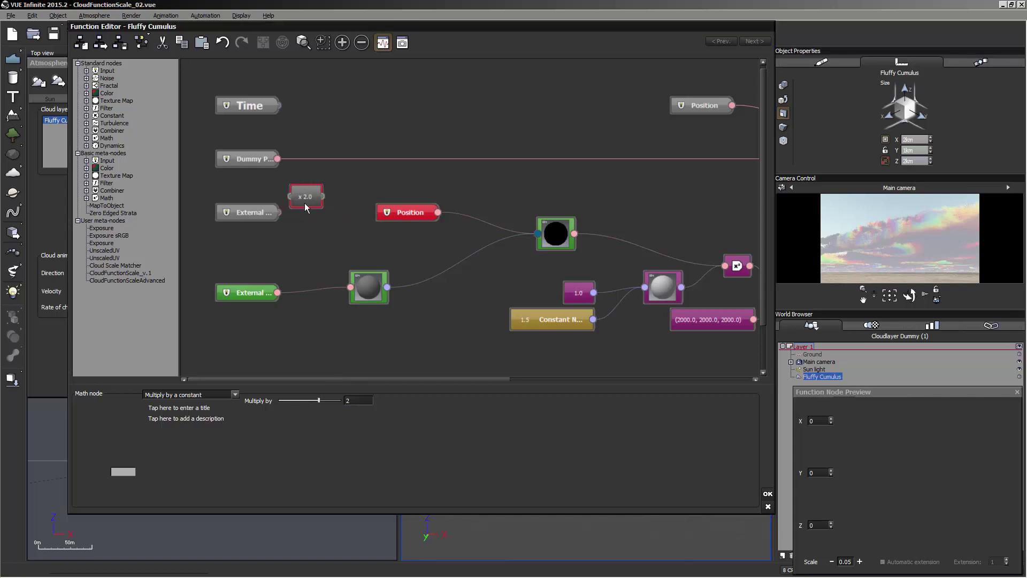
drag(292, 196, 452, 234)
middle_drag(349, 243, 390, 292)
Move the Time and Dummy Position nodes upward, and raise the Size External Dependency and x 2.0 nodes below them.
drag(408, 286, 198, 229)
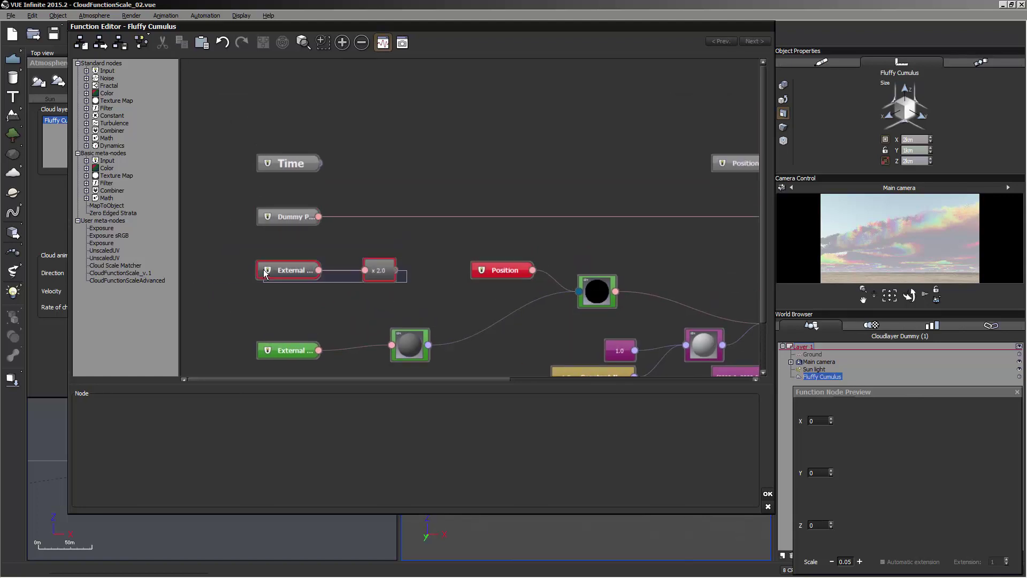
drag(322, 236, 272, 111)
drag(290, 165, 285, 136)
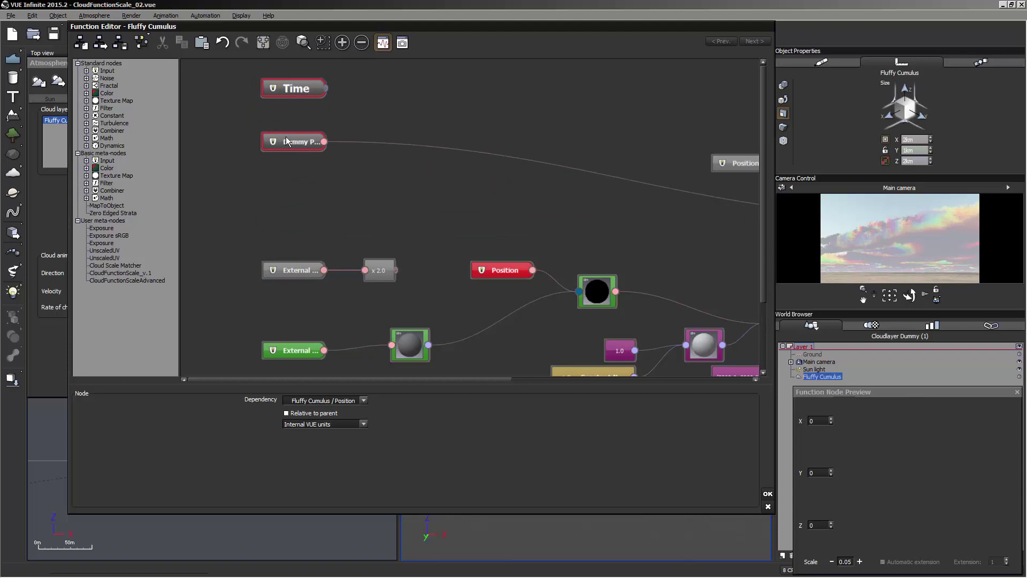
drag(409, 287, 303, 261)
drag(281, 269, 276, 242)
Move the Vector node and Origin output above the Transparency row, and place the Dummy Position input directly beneath Time.
middle_drag(477, 297, 113, 283)
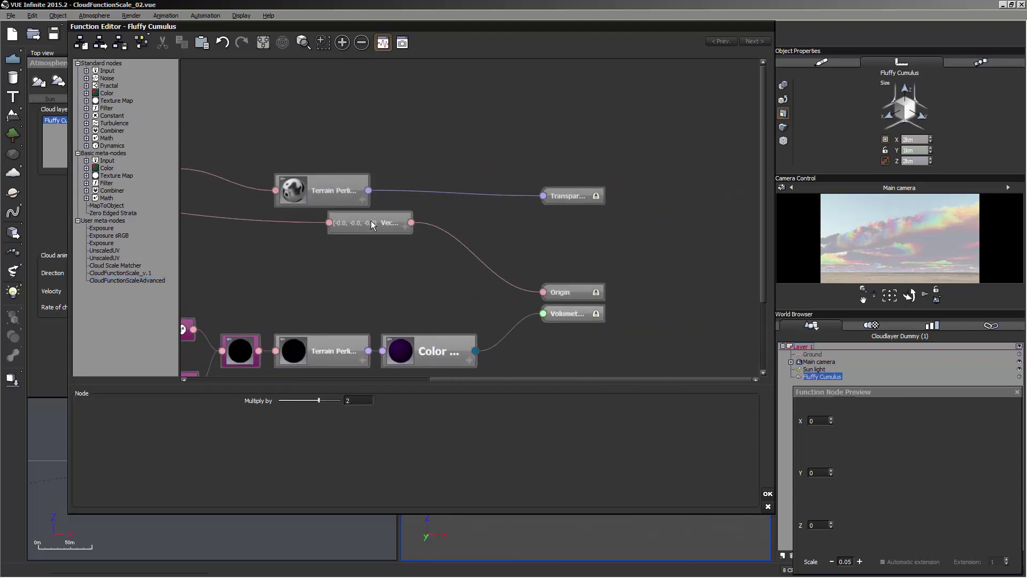
drag(370, 220, 361, 104)
drag(569, 293, 566, 115)
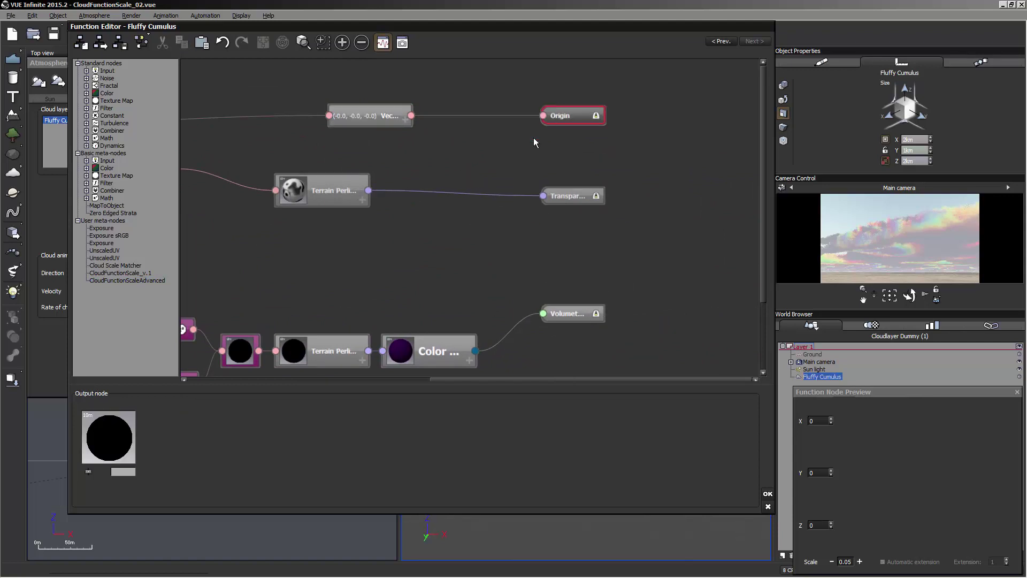
middle_drag(289, 304, 666, 291)
middle_drag(416, 255, 653, 258)
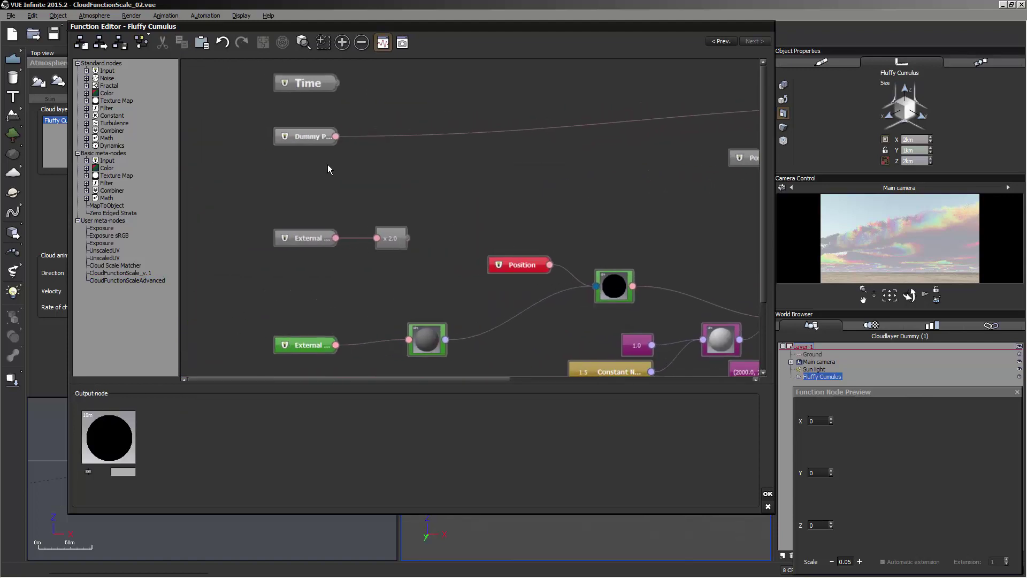
drag(336, 137, 309, 119)
drag(298, 136, 298, 105)
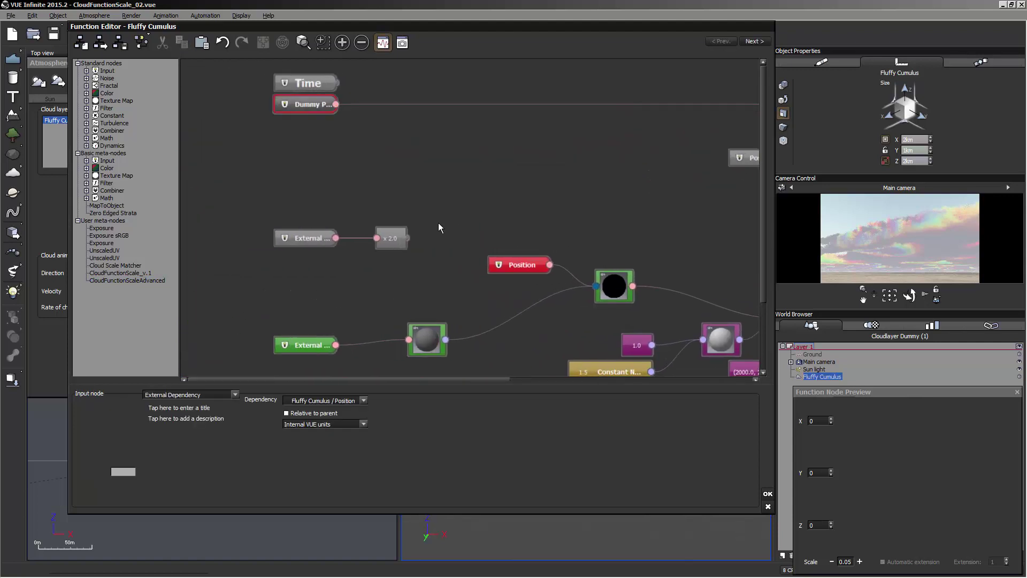
Color the Size External Dependency node blue, with red 15, green 74 and blue 155.
middle_drag(441, 224, 477, 205)
click(341, 217)
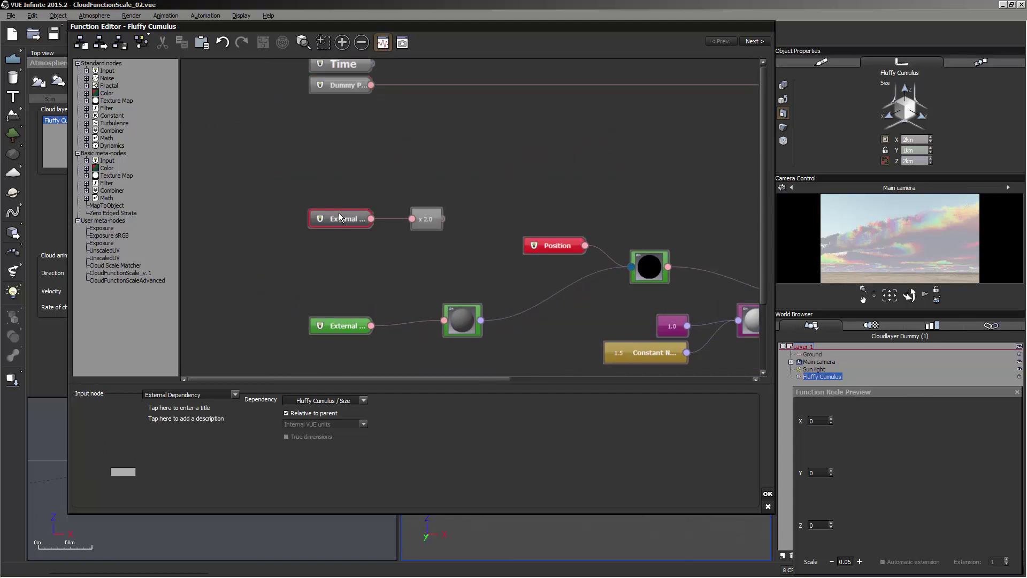
right_click(128, 471)
click(148, 478)
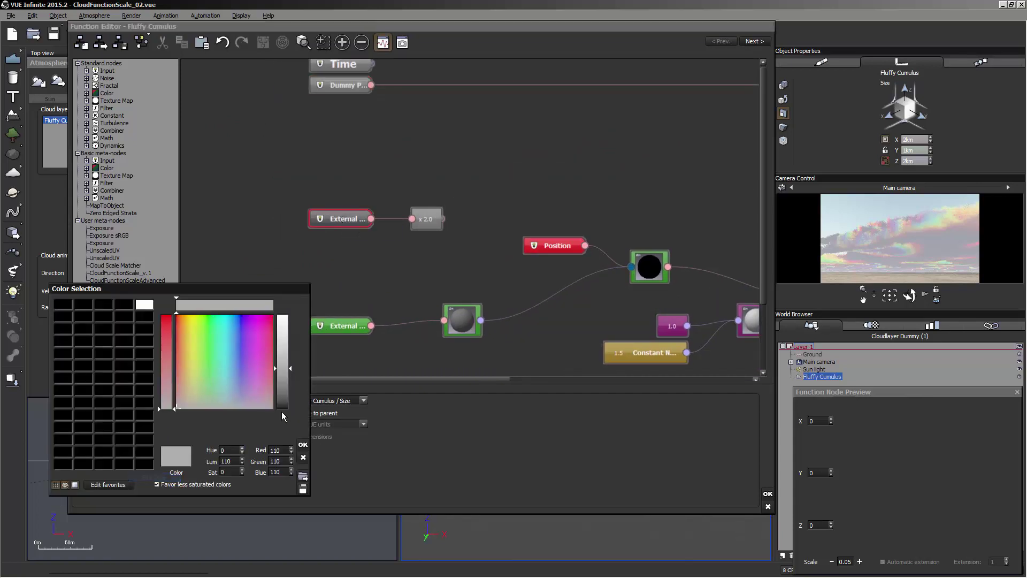
drag(237, 340, 234, 338)
drag(290, 369, 288, 378)
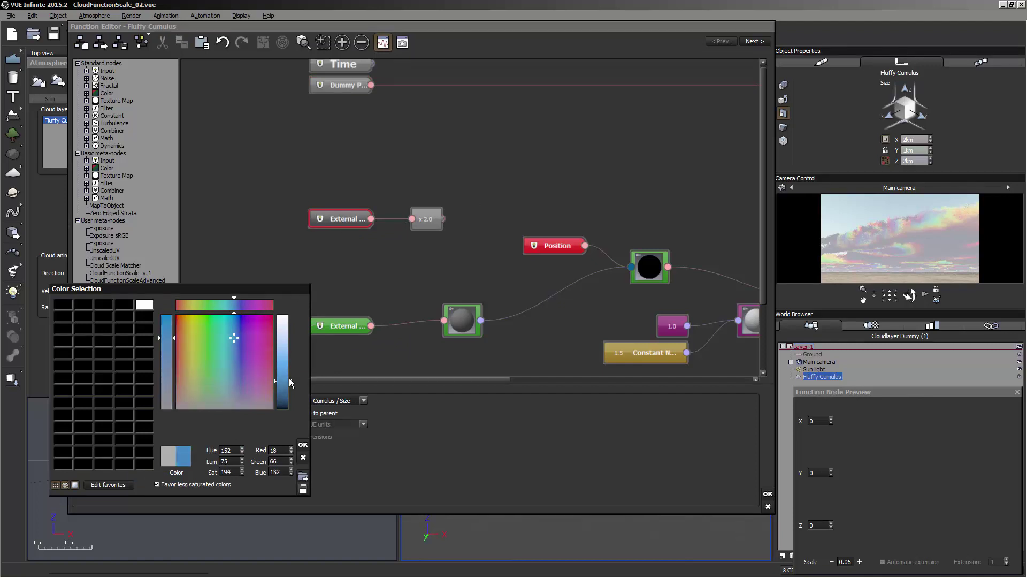
drag(173, 326, 168, 331)
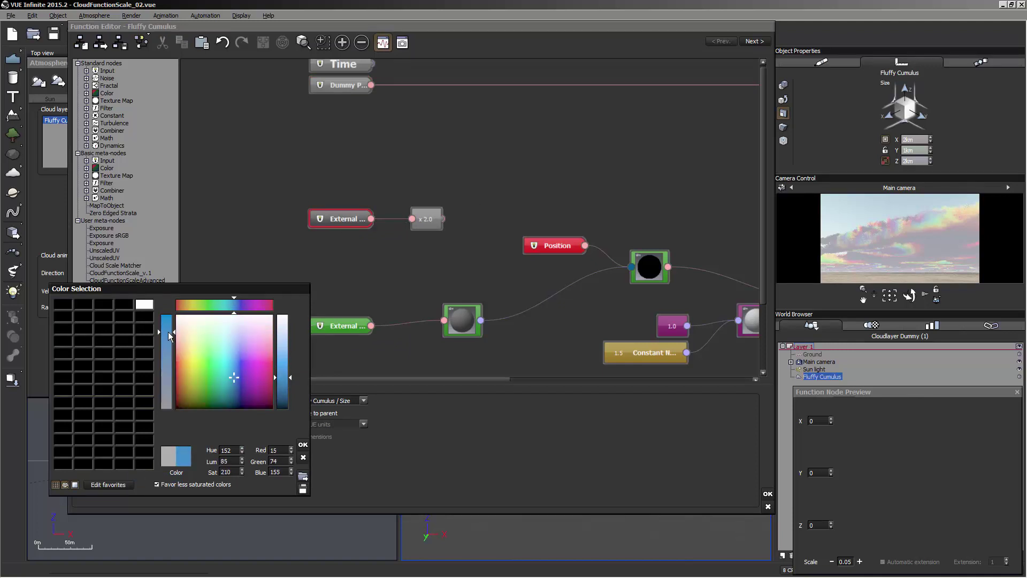
click(303, 445)
Copy the blue color from the Size External Dependency node to the x 2.0 multiply node.
right_click(130, 471)
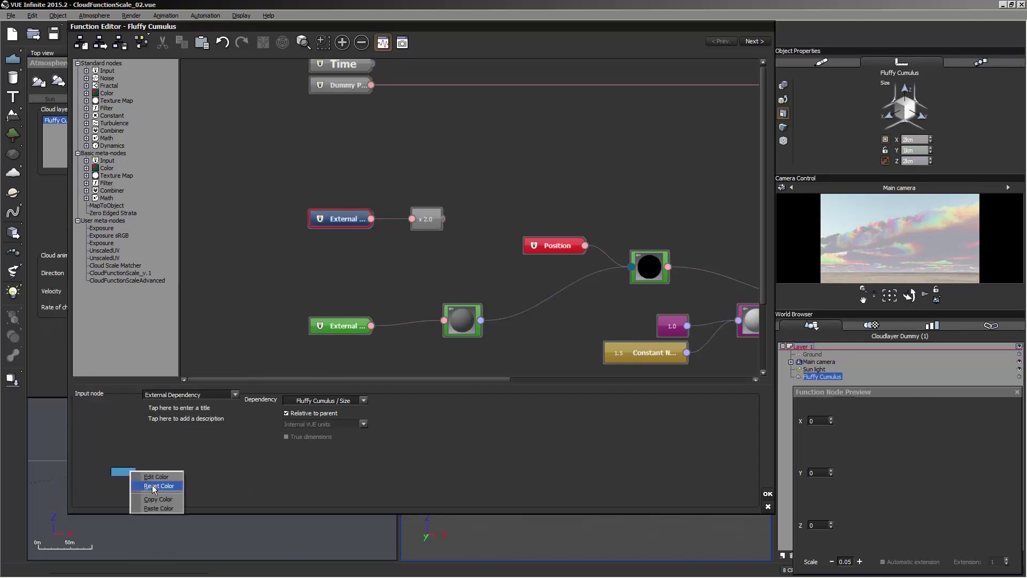
click(159, 500)
click(420, 218)
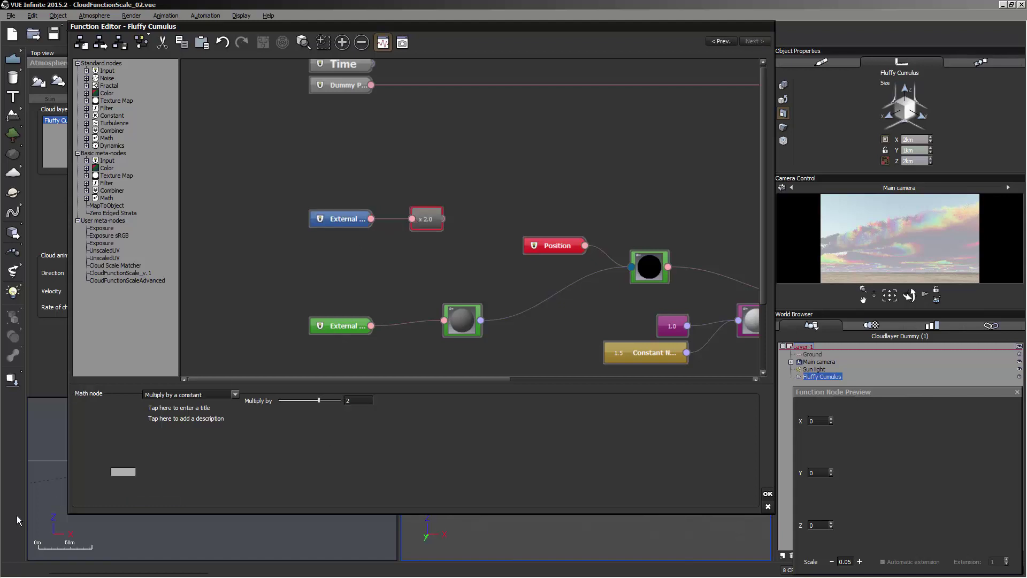
right_click(124, 471)
click(143, 507)
Move the blue External Dependency and x 2.0 nodes up together, closer to the Dummy Position node.
click(368, 296)
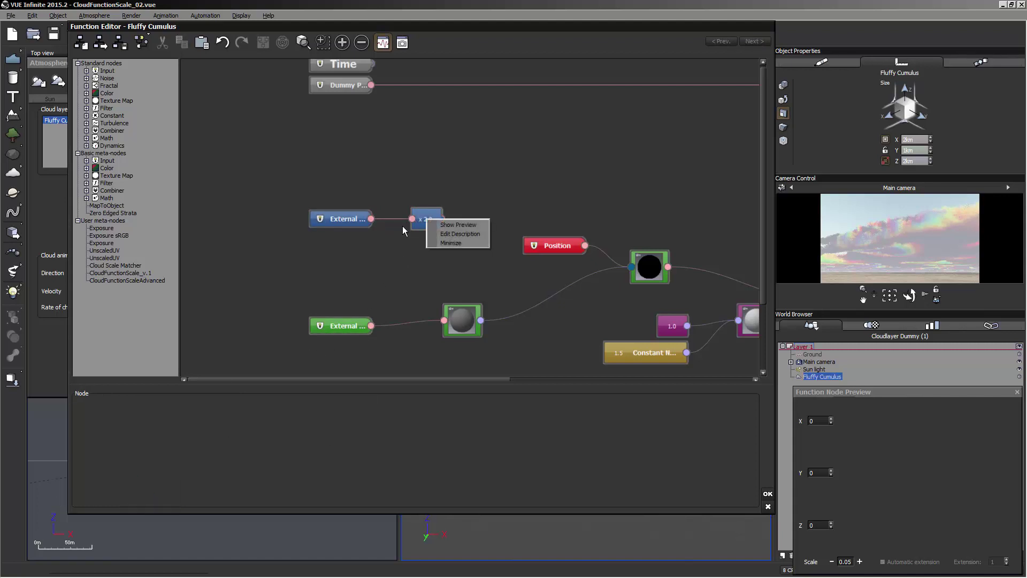
drag(431, 252, 353, 163)
click(405, 211)
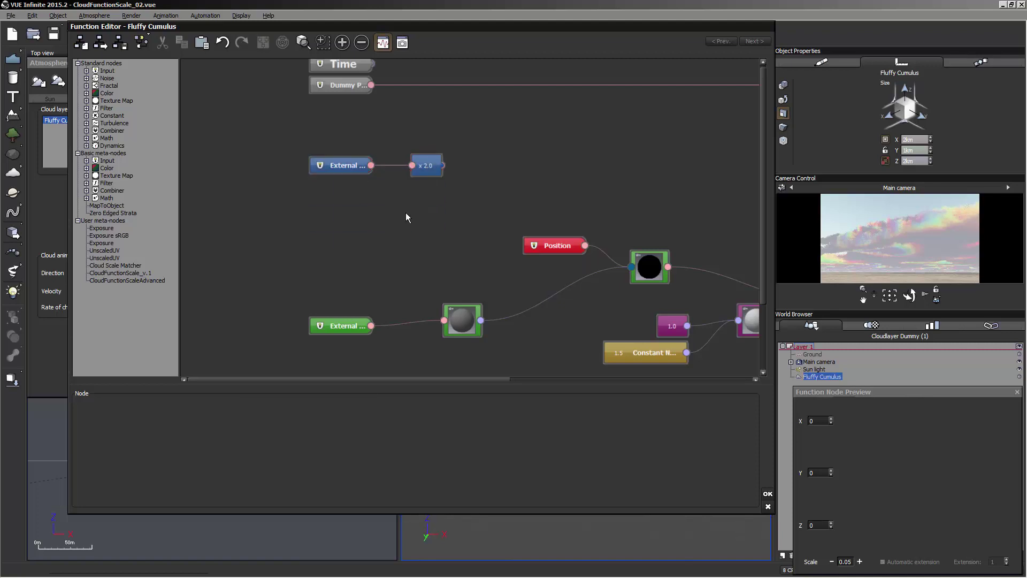
right_drag(408, 213, 374, 269)
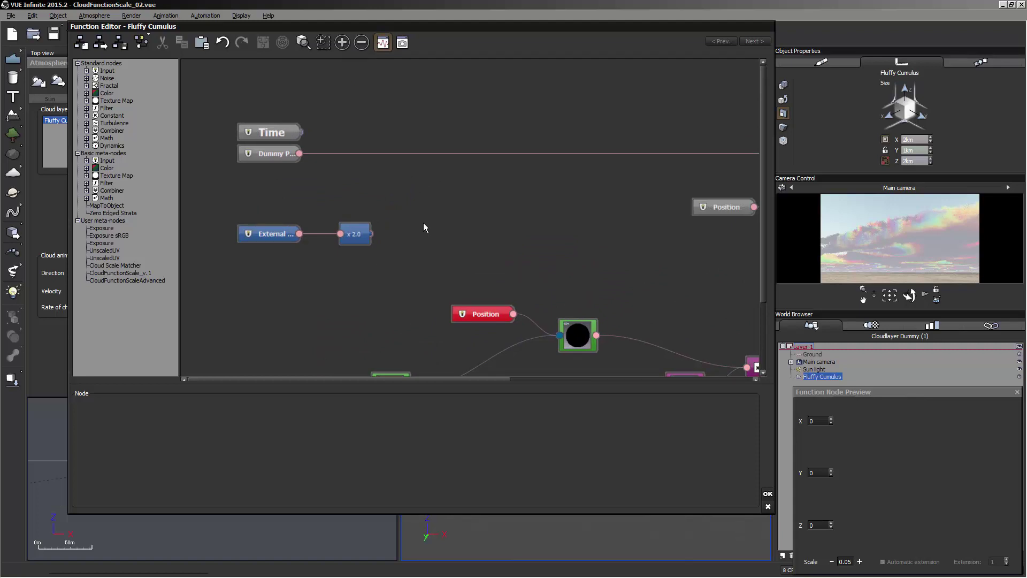
right_drag(424, 228, 402, 194)
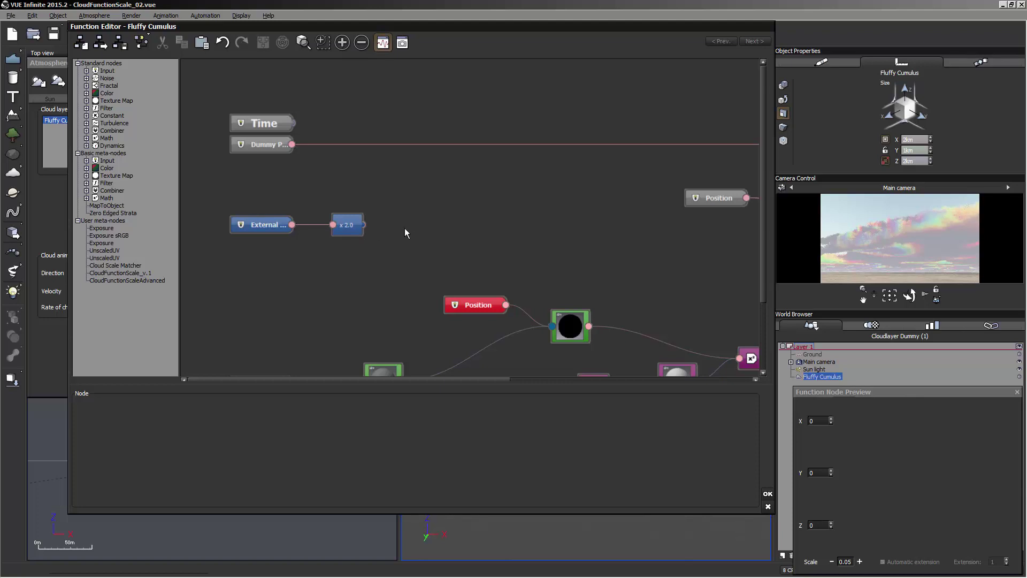
click(347, 221)
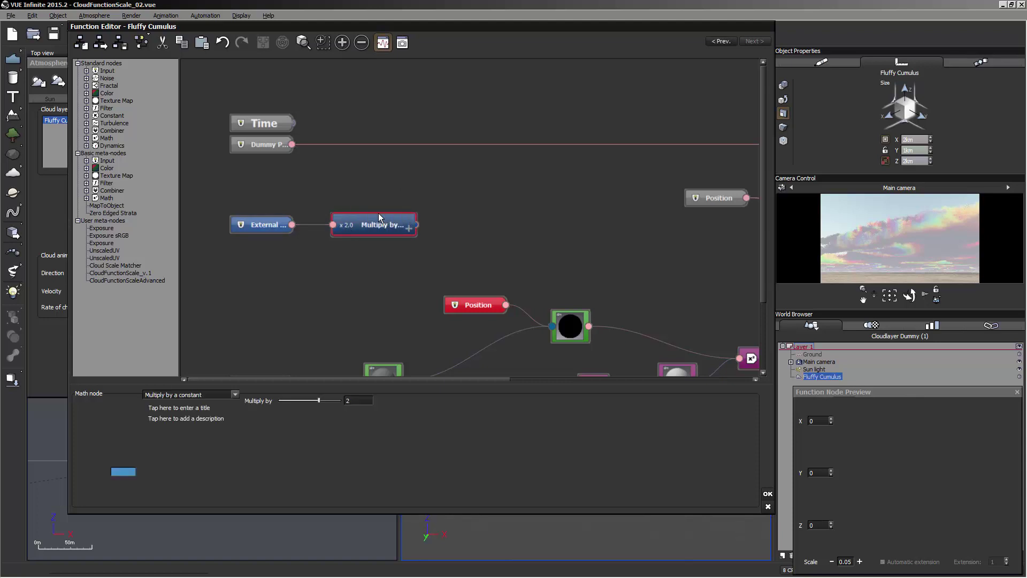
middle_drag(420, 199, 419, 199)
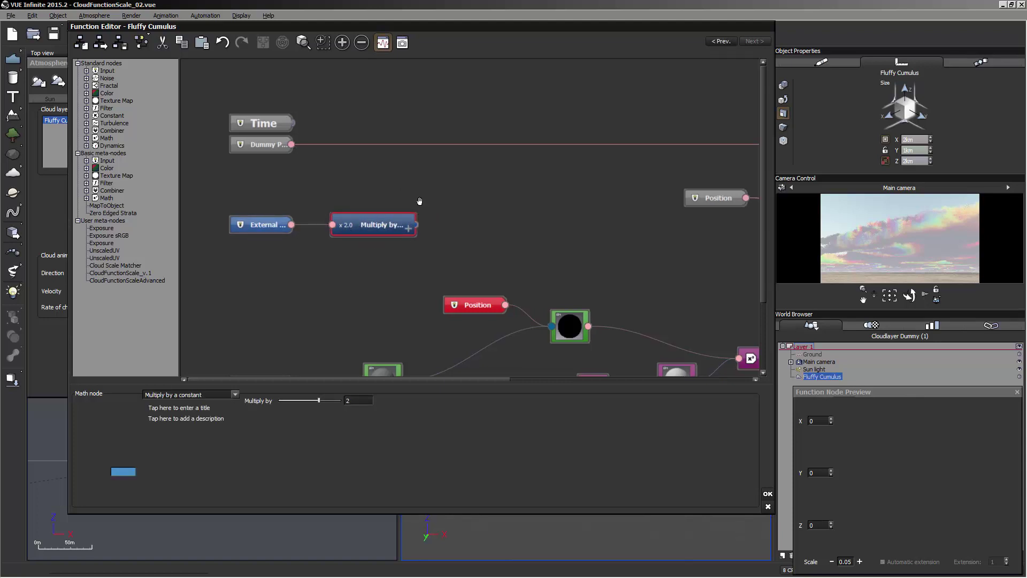
right_click(397, 182)
click(383, 184)
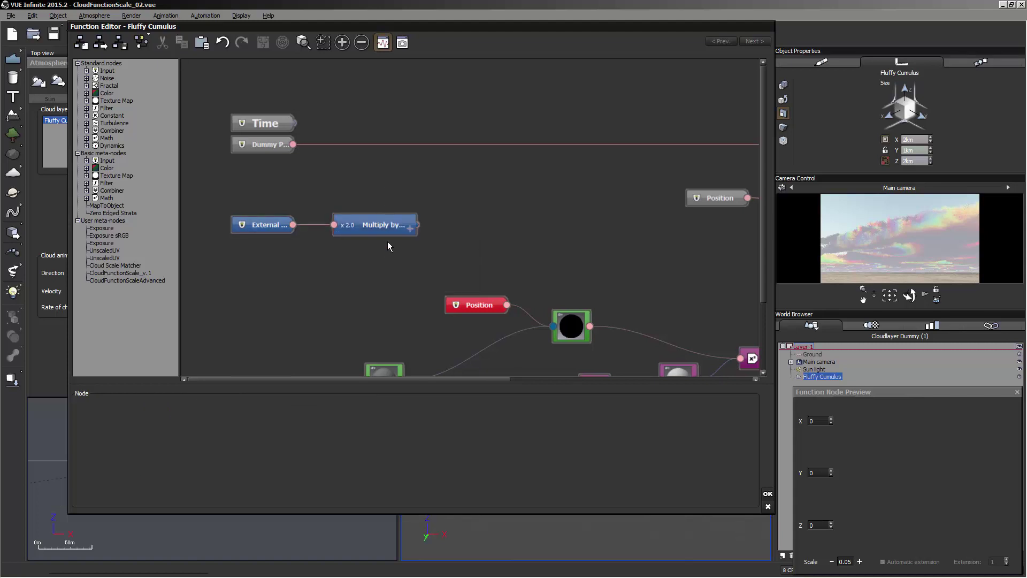
middle_drag(390, 226, 388, 223)
click(390, 178)
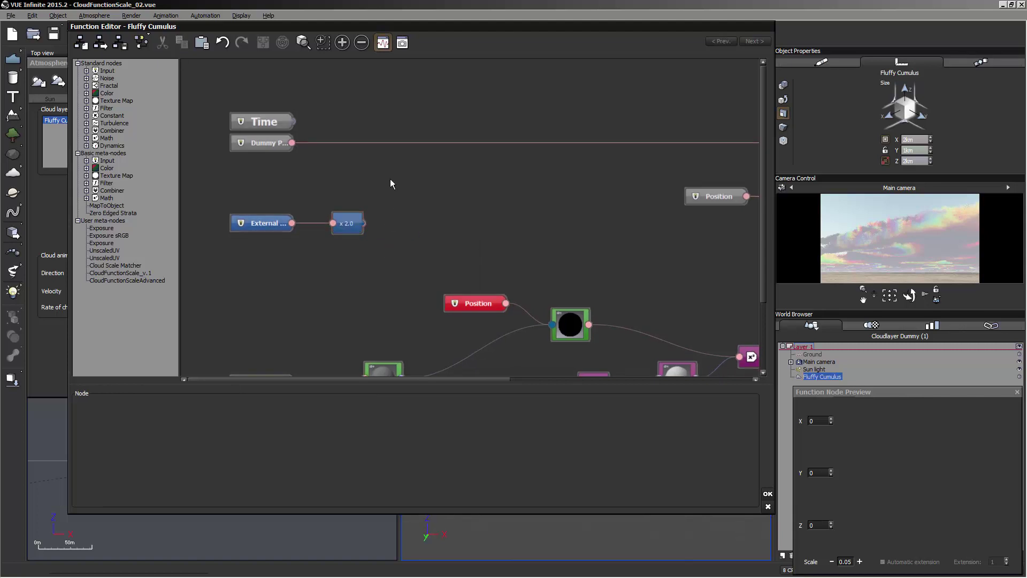
Add a Decomposer 3 vector operation node and connect the x 2.0 multiply node's output to its input.
right_click(390, 178)
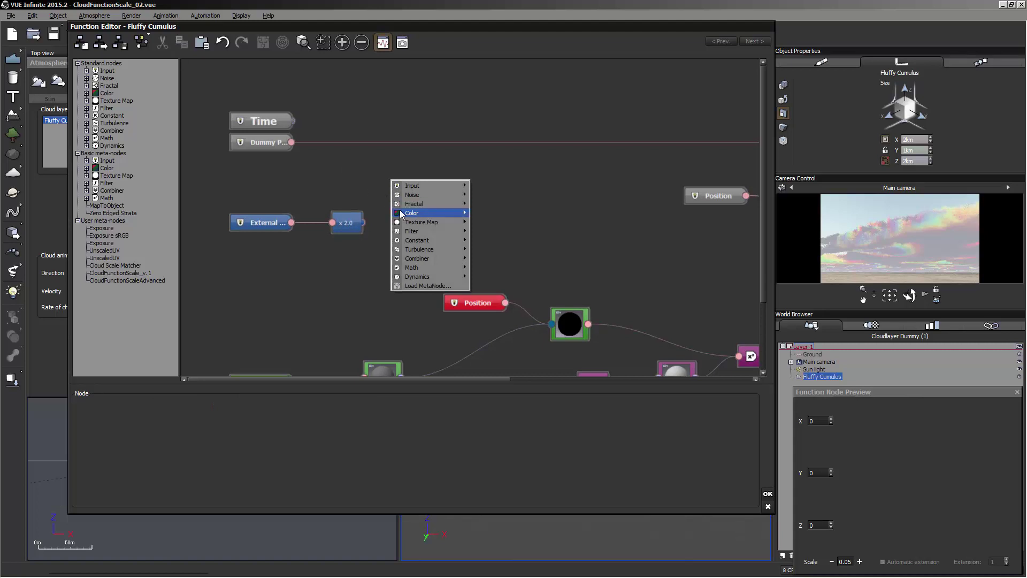
mouse_move(401, 214)
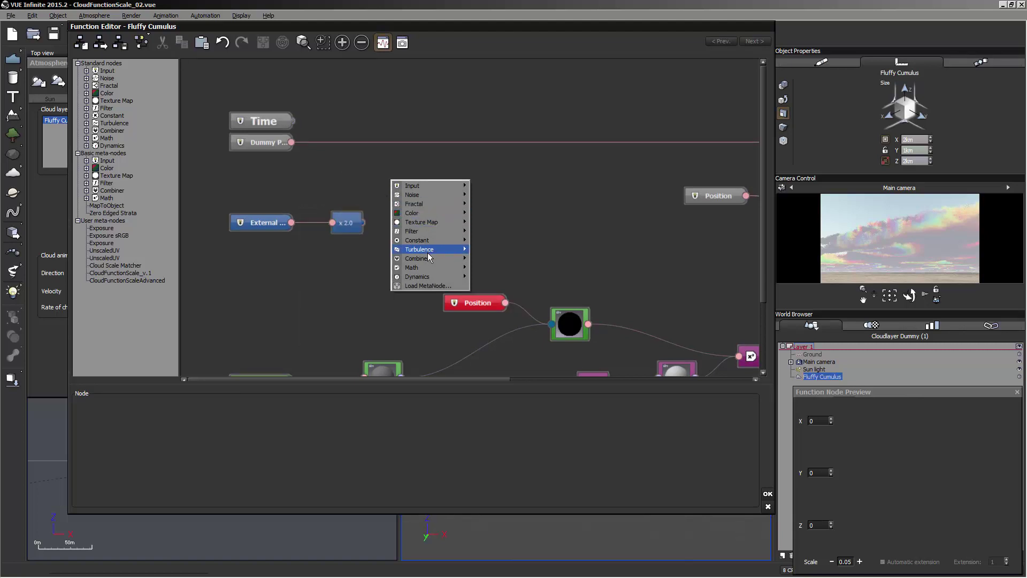
mouse_move(422, 268)
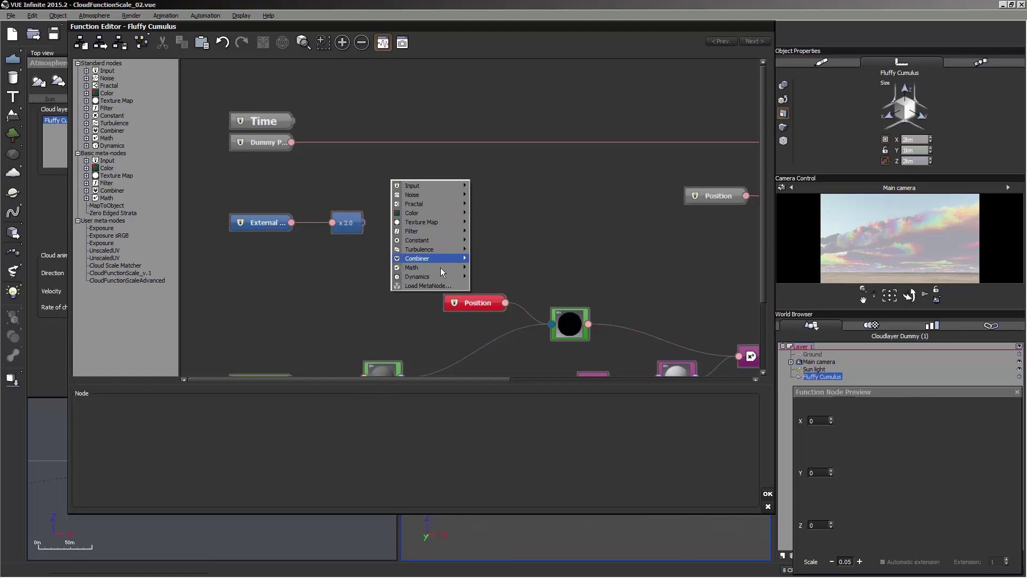
mouse_move(329, 294)
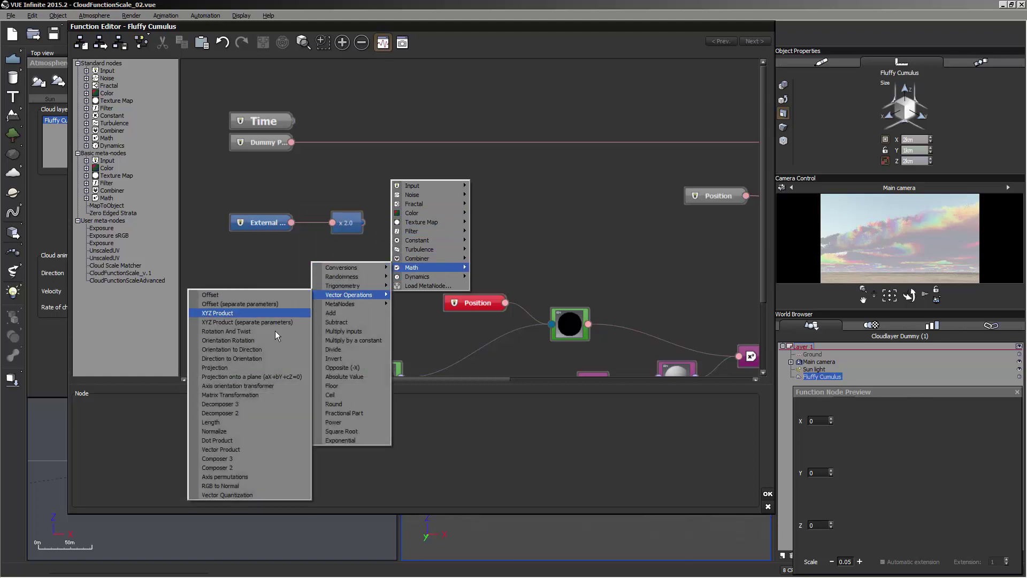
click(261, 404)
drag(377, 168, 363, 223)
Paste the blue color onto the Decomposer 3 node, move it closer to the multiply node and expand its ports.
click(128, 472)
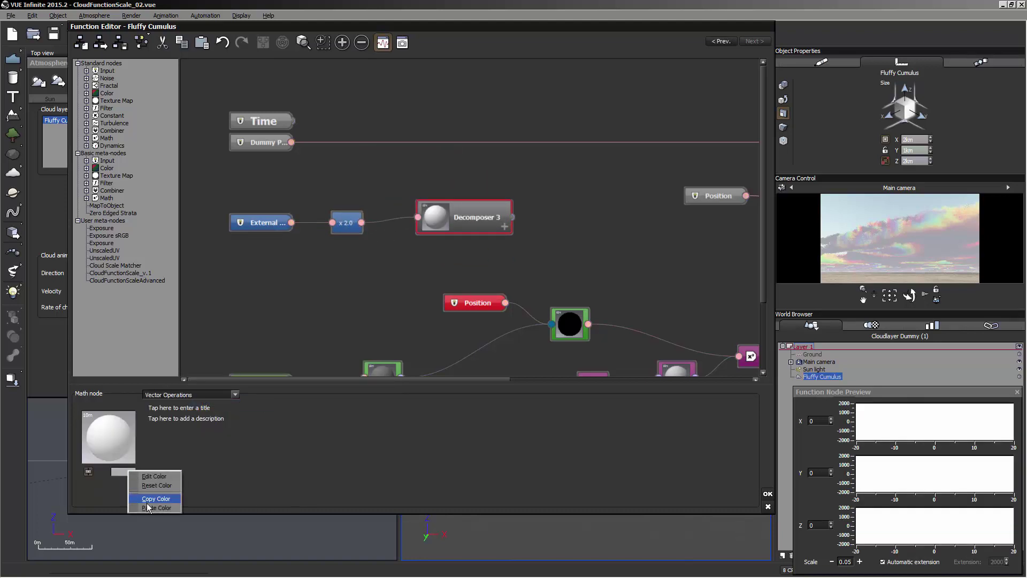
click(147, 505)
drag(441, 212, 414, 213)
right_drag(464, 228, 476, 212)
click(380, 221)
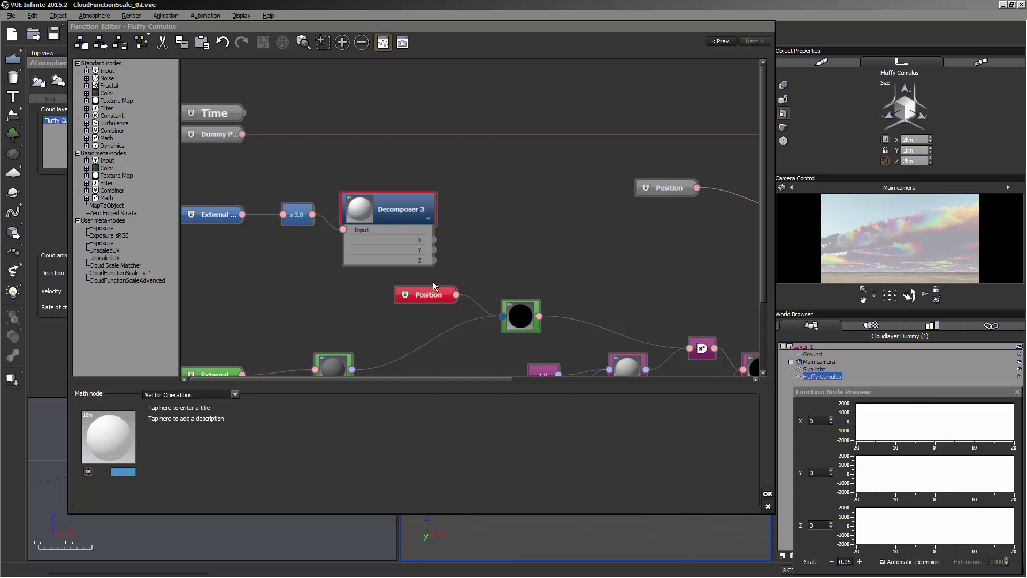
Add a Divide combiner node and connect the Decomposer 3 X output to Input 0 and Z to Input 1.
click(533, 225)
right_click(515, 200)
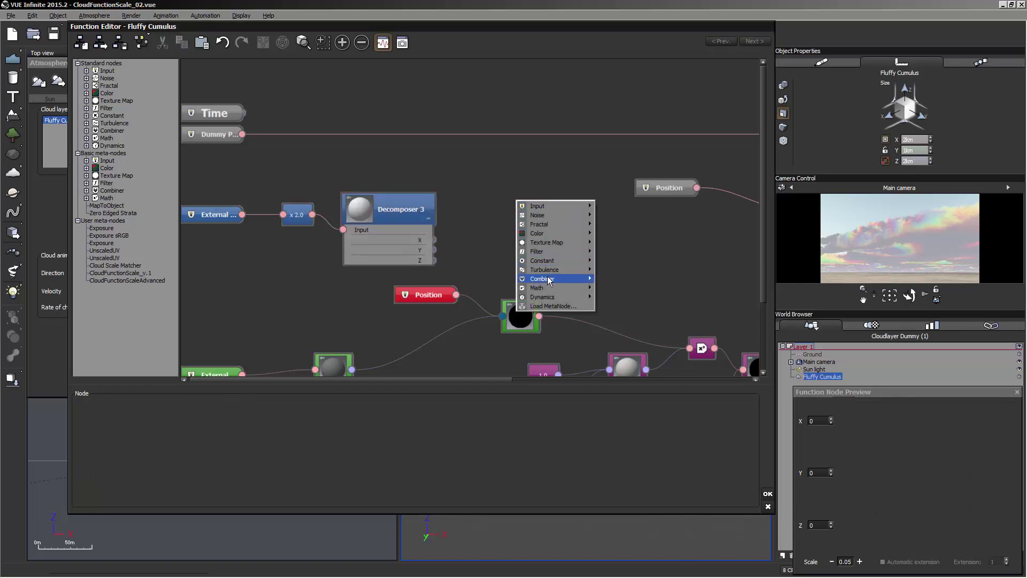
mouse_move(547, 278)
click(493, 342)
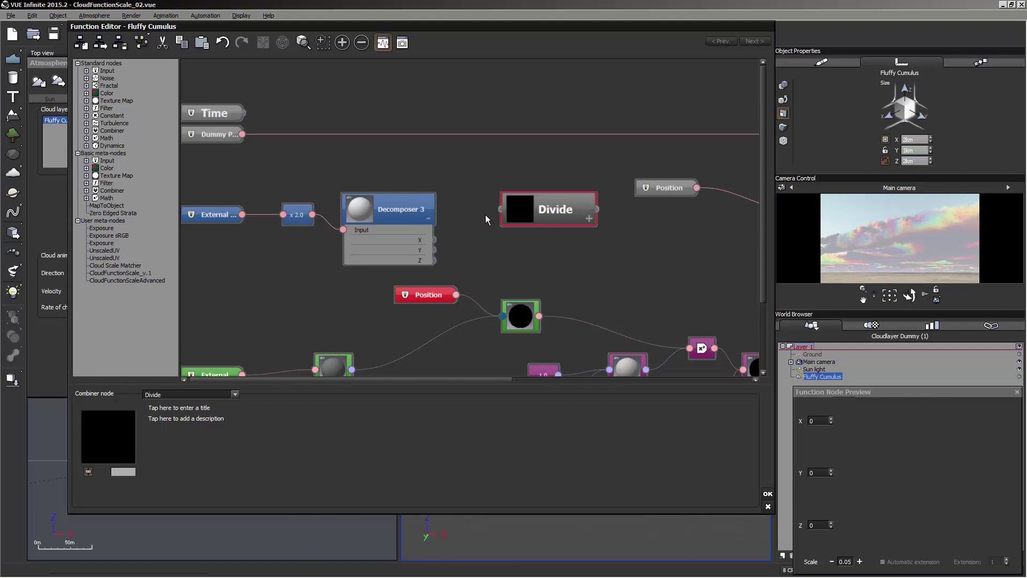
click(589, 219)
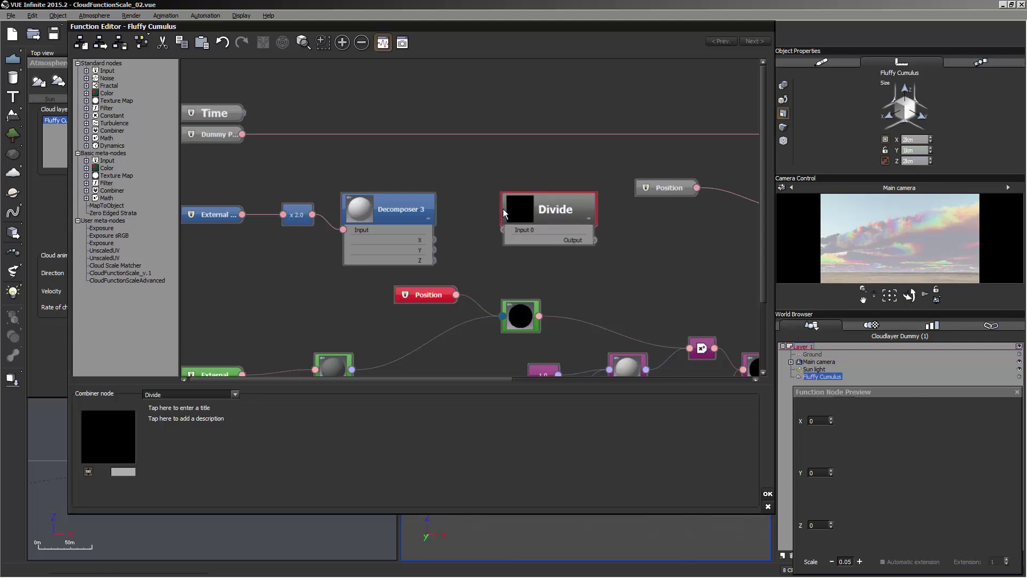
drag(502, 229, 433, 240)
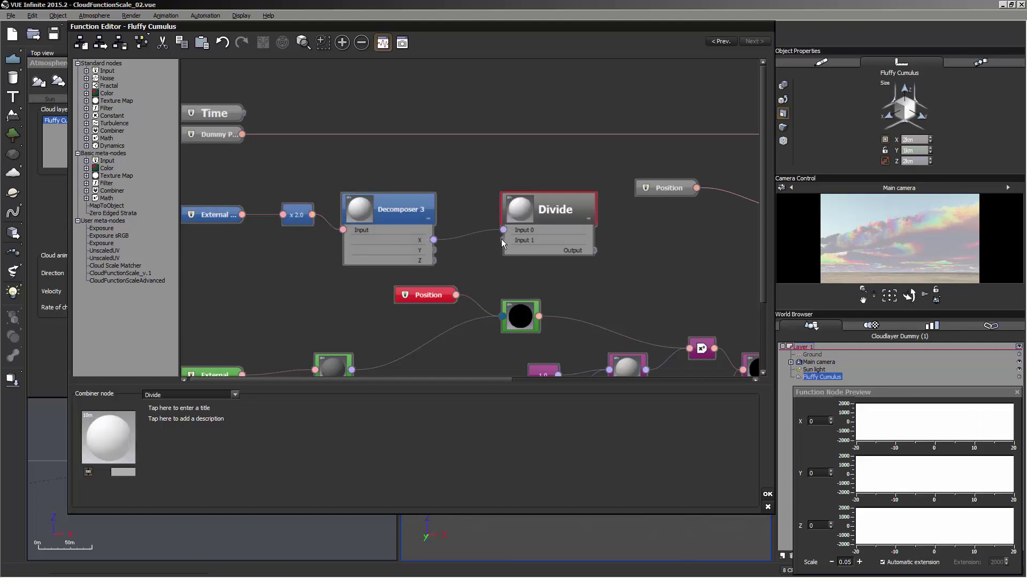
drag(502, 239, 427, 262)
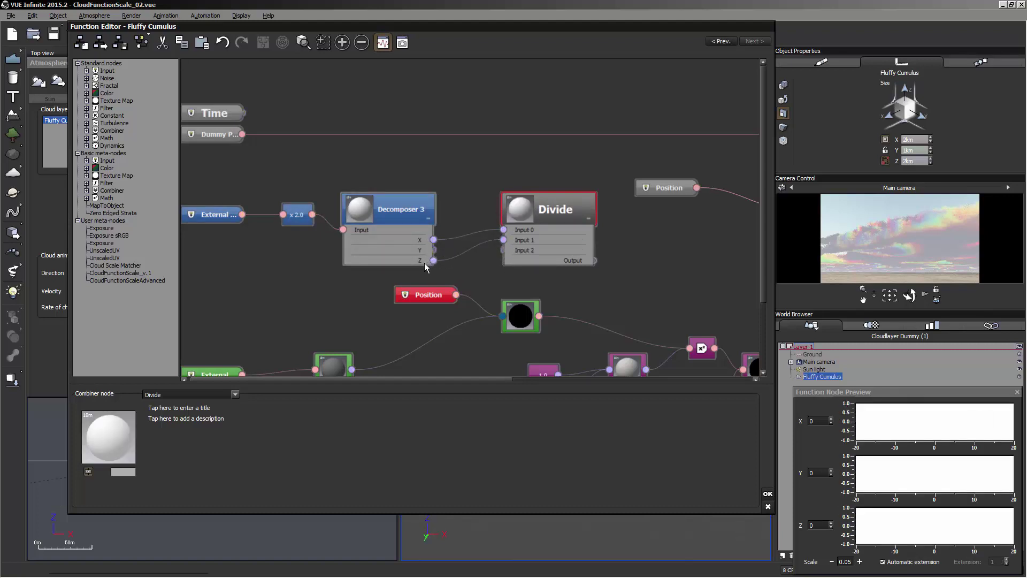
Minimize the Divide node, move it slightly up and duplicate it with its connections.
double_click(563, 203)
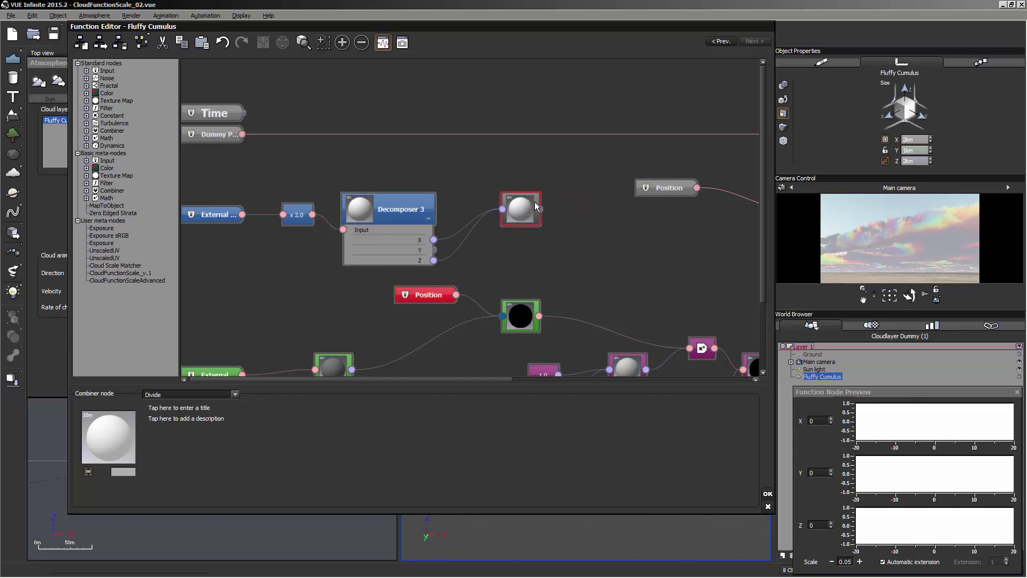
drag(525, 213, 527, 183)
click(528, 227)
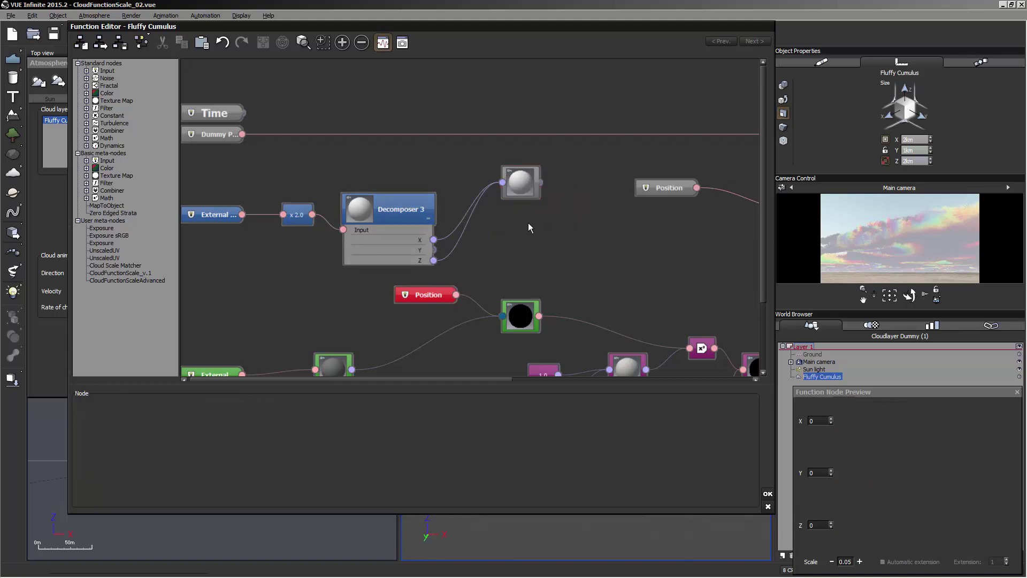
click(529, 187)
key(ctrl+d)
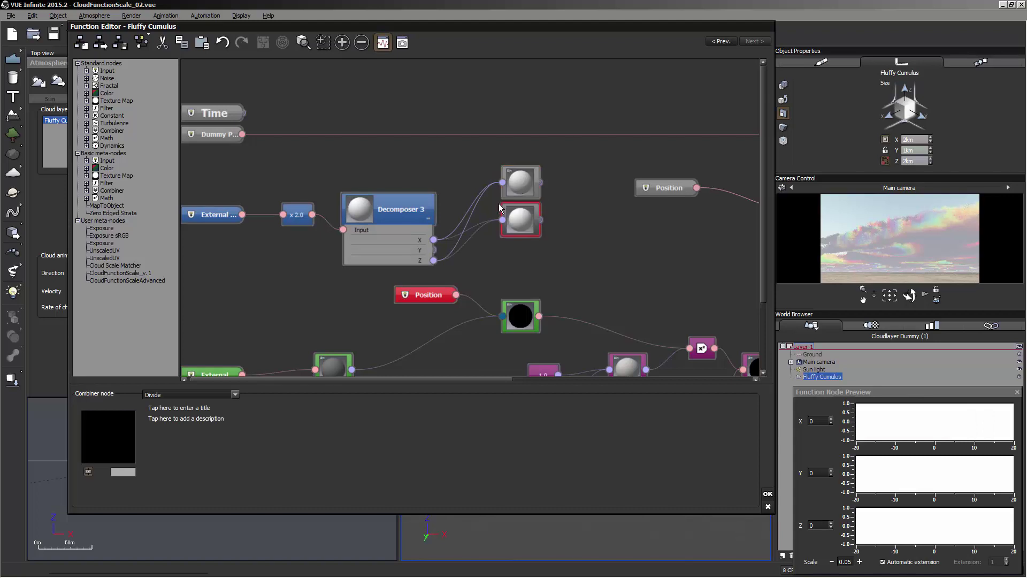
Connect the duplicated Divide combiner's Input 0 to the Decomposer 3 Y output, minimize it and place it below the first Divide.
drag(501, 209, 555, 225)
double_click(572, 243)
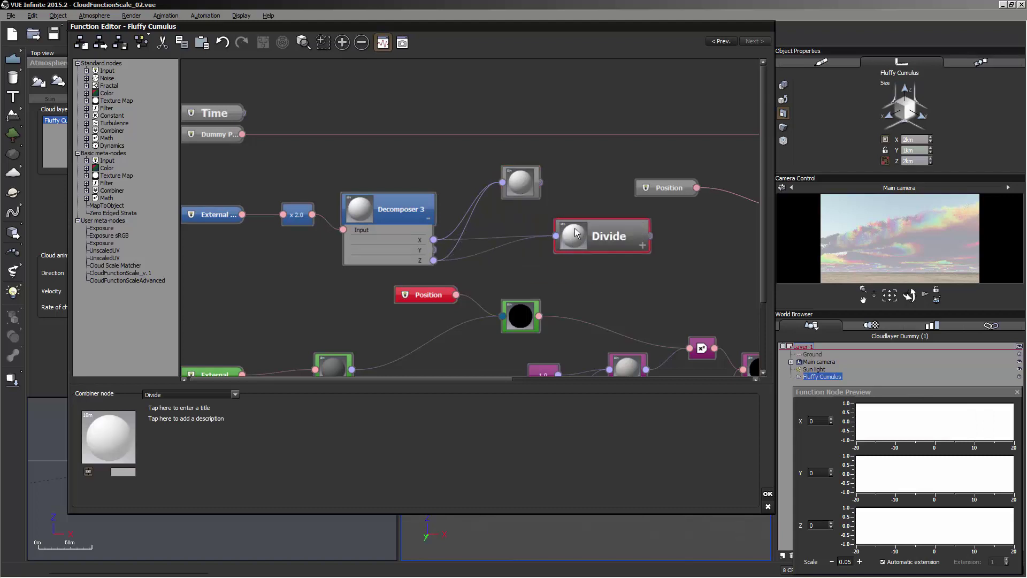
click(642, 245)
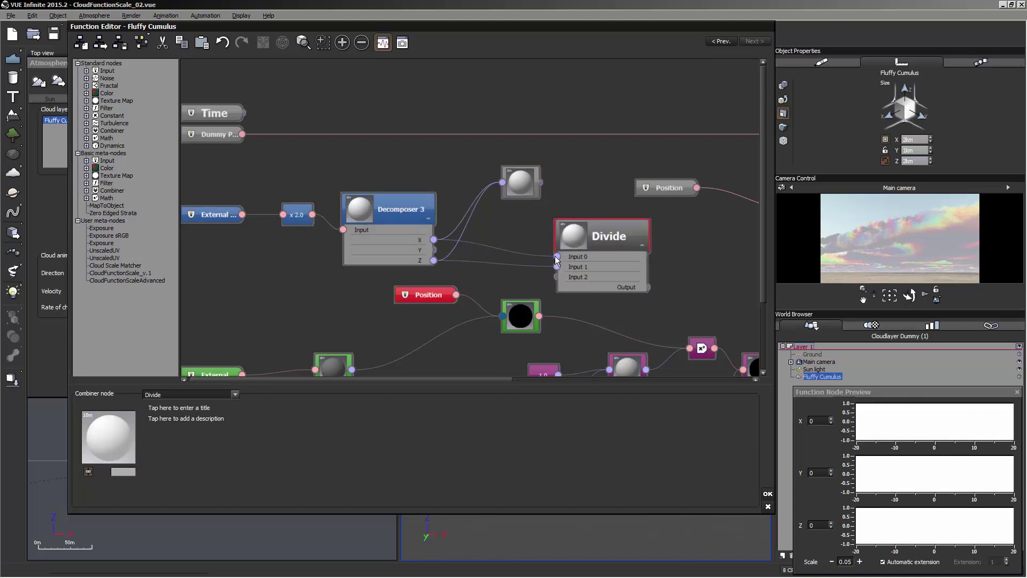
drag(557, 256, 432, 251)
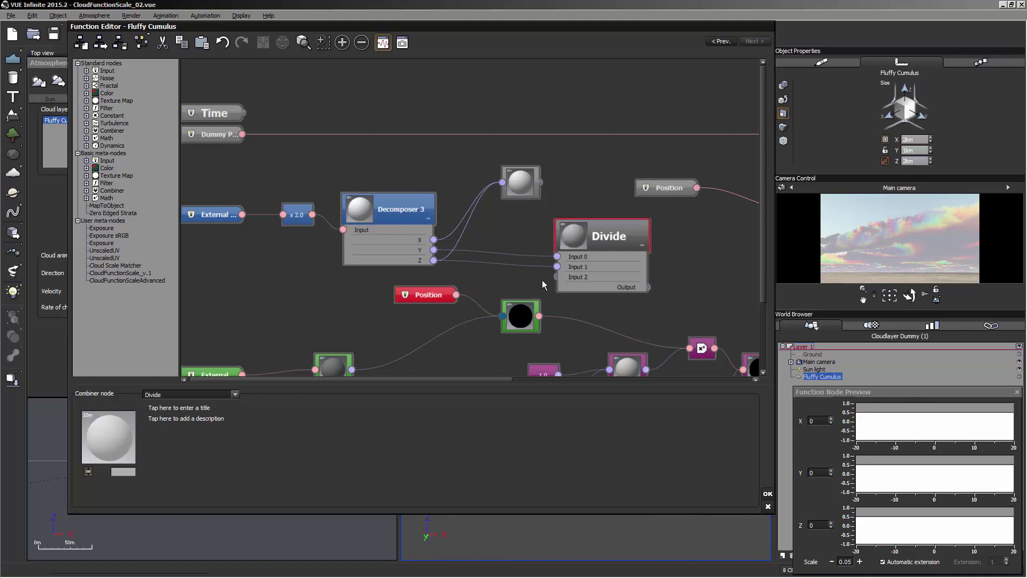
double_click(577, 226)
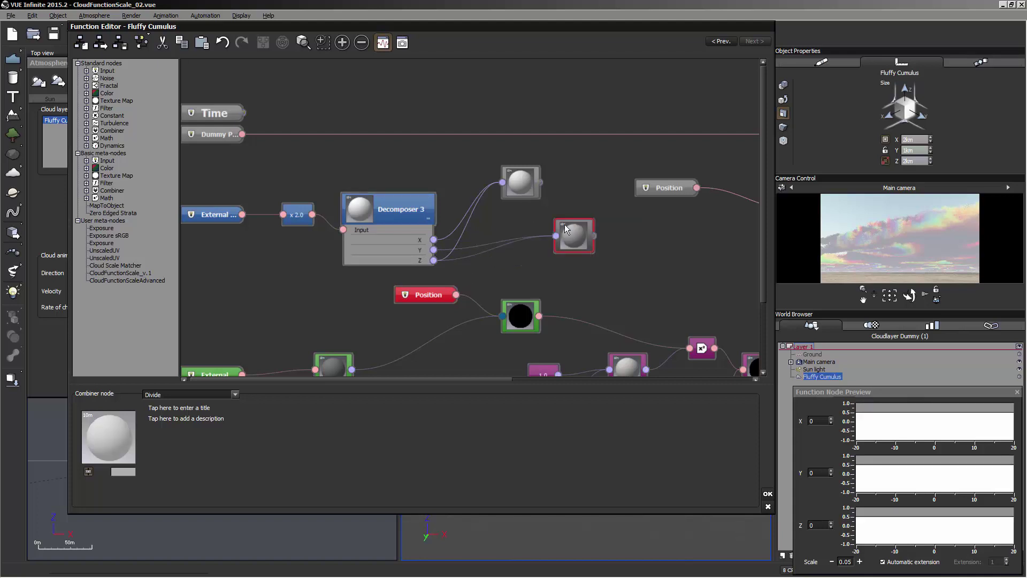
drag(560, 235, 510, 263)
mouse_move(505, 173)
mouse_down()
mouse_move(505, 200)
mouse_move(516, 185)
mouse_up()
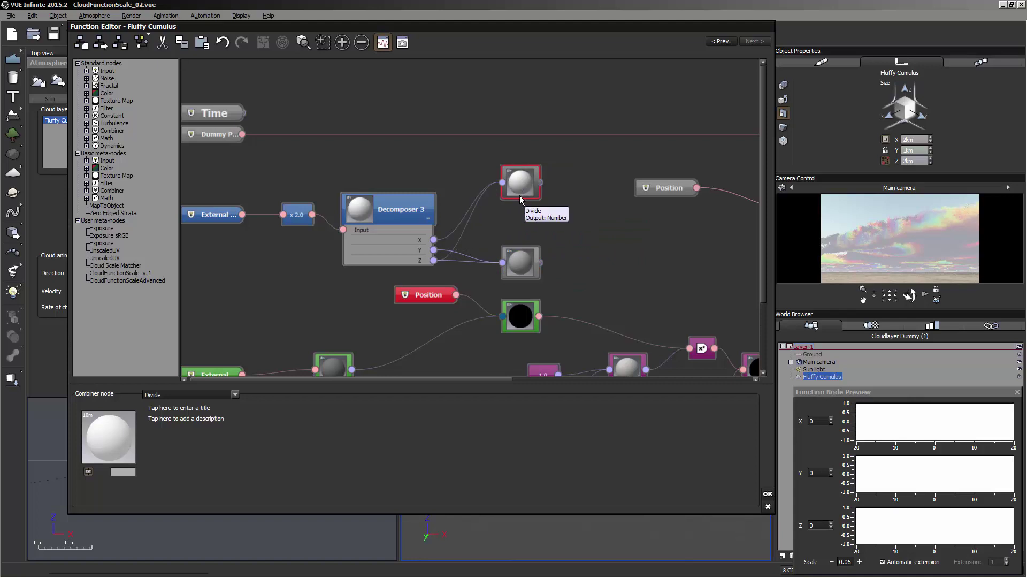
Add a Constant Number node beside the two Divide combiners and set its value to 2.
click(571, 213)
right_click(571, 211)
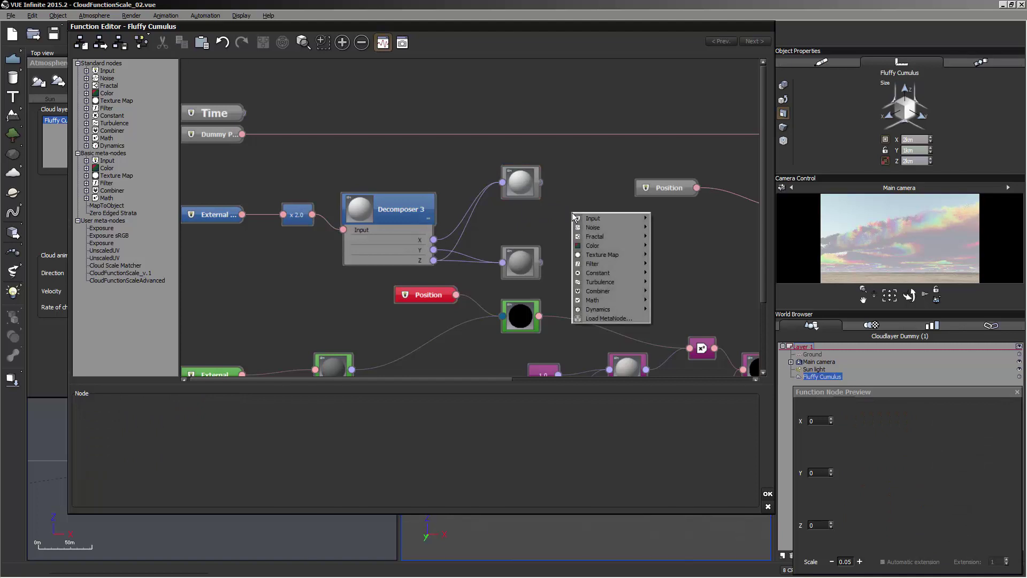
mouse_move(604, 272)
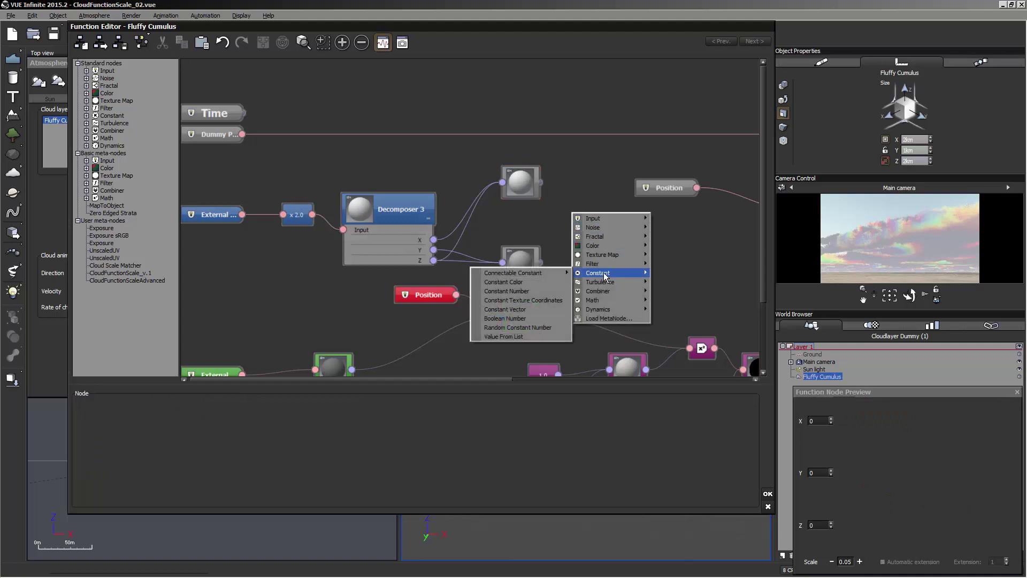
click(546, 290)
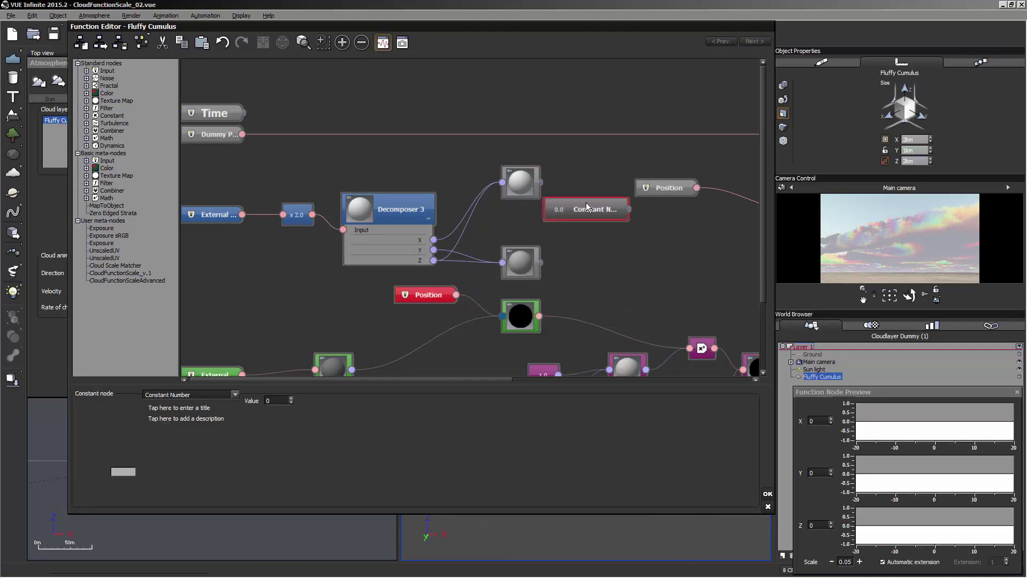
drag(588, 209, 572, 242)
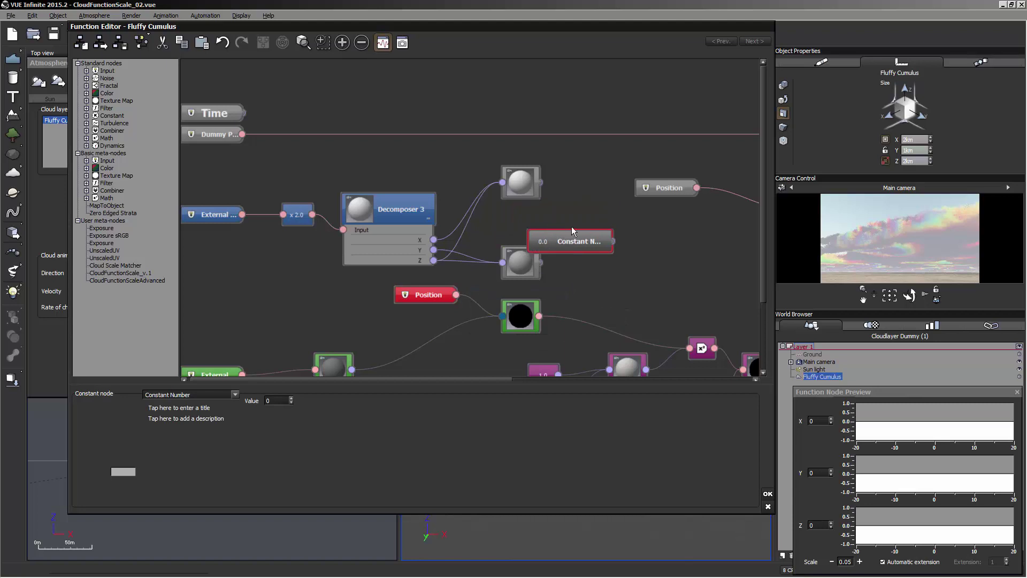
key(ctrl+z)
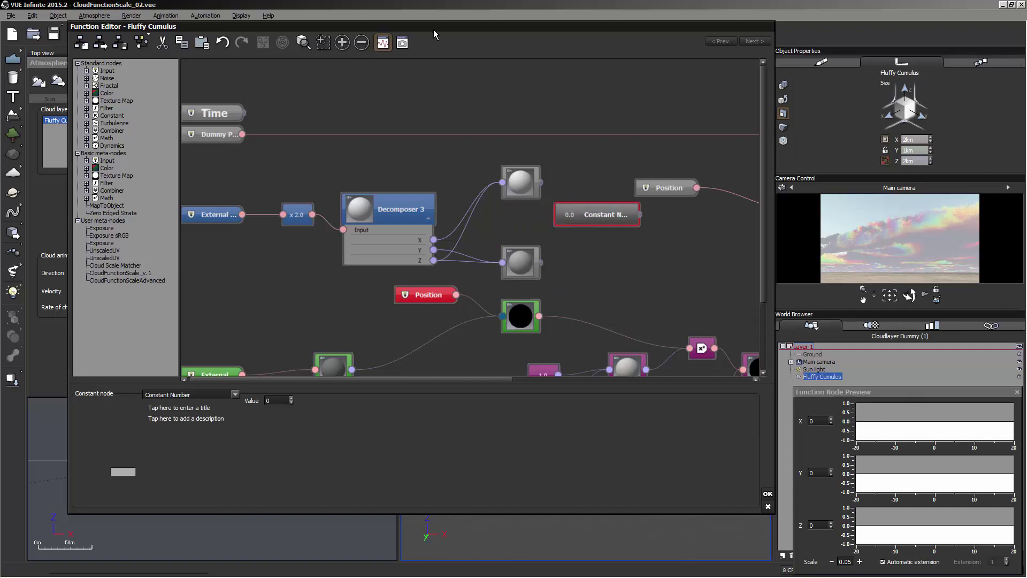
mouse_move(433, 30)
mouse_down()
mouse_move(615, 25)
mouse_move(452, 24)
mouse_up()
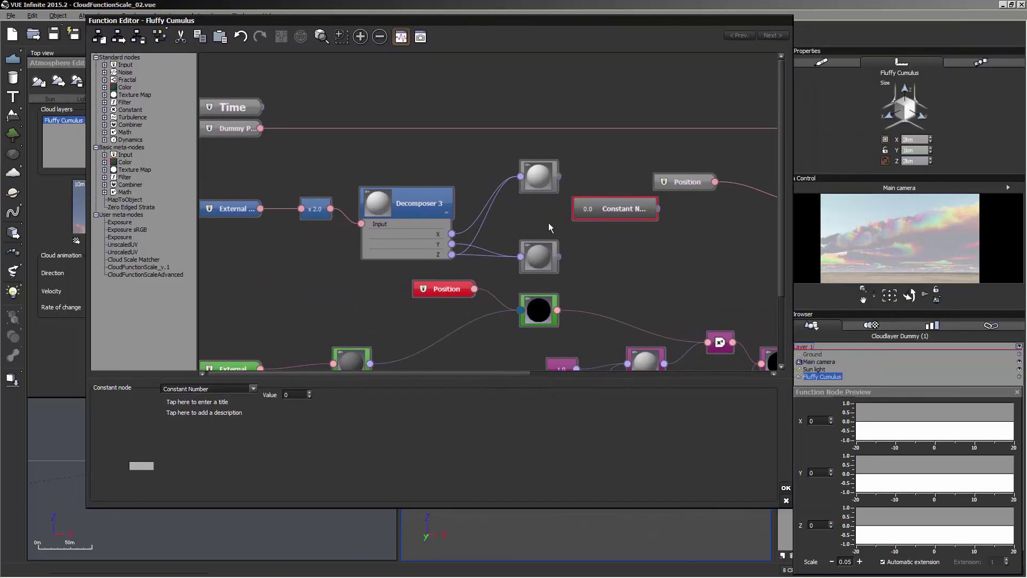
double_click(300, 395)
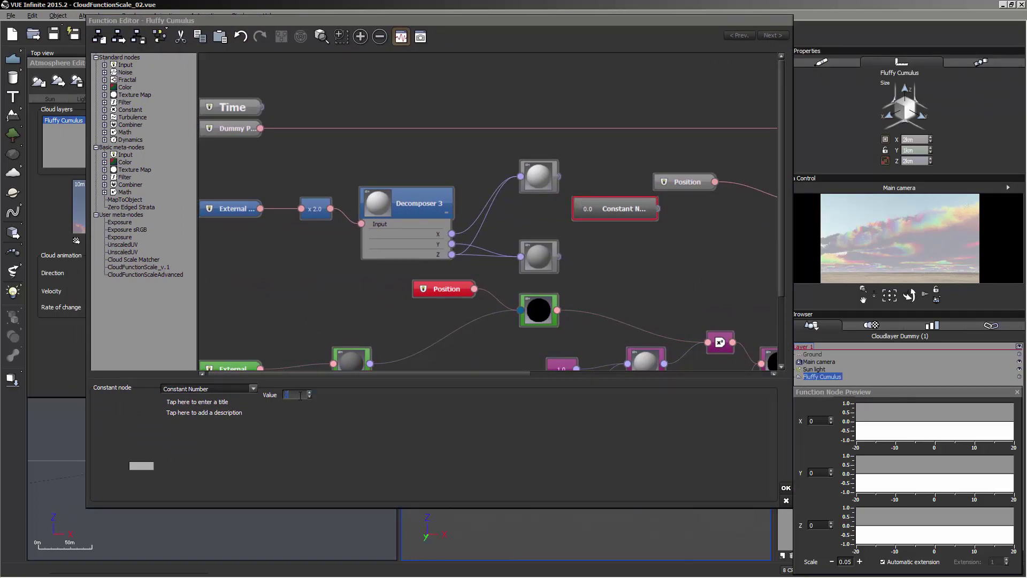
text(2)
key(Return)
click(614, 238)
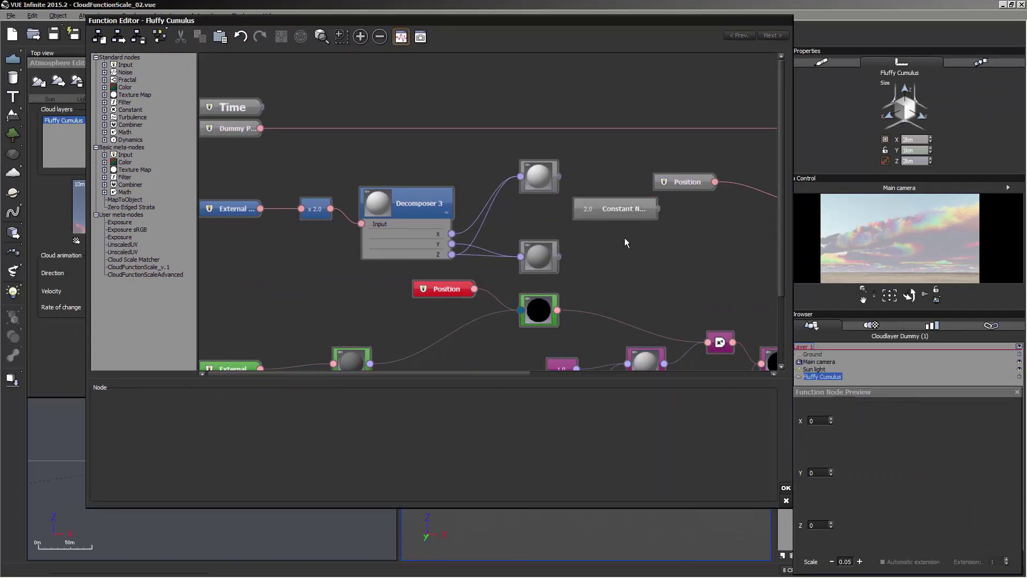
Copy the 1.5 constant's gold color onto the 2.0 constant and move the gray Position node closer to the upper Terrain Perlin node.
middle_drag(624, 237, 566, 248)
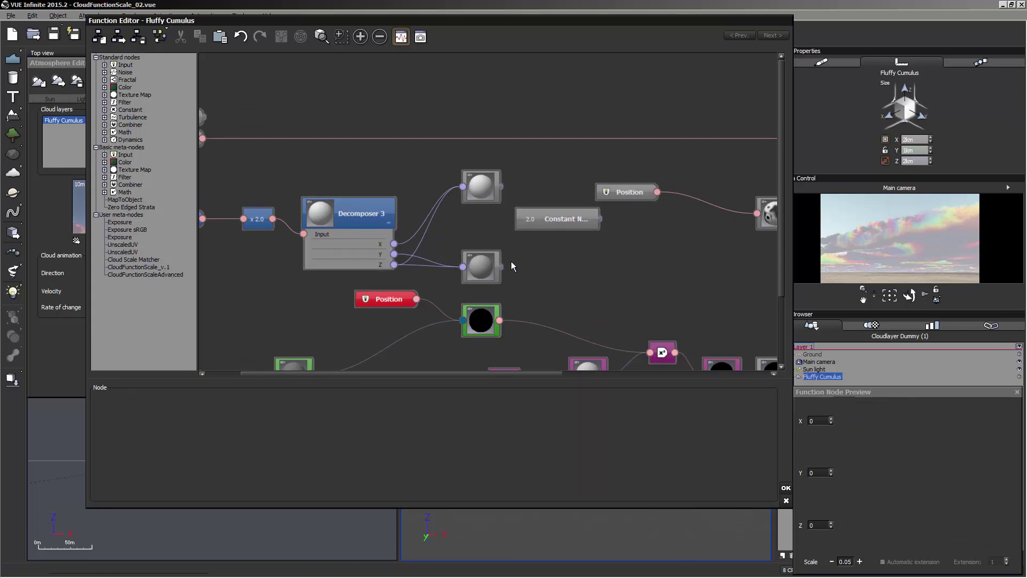
middle_drag(508, 259, 451, 146)
click(463, 293)
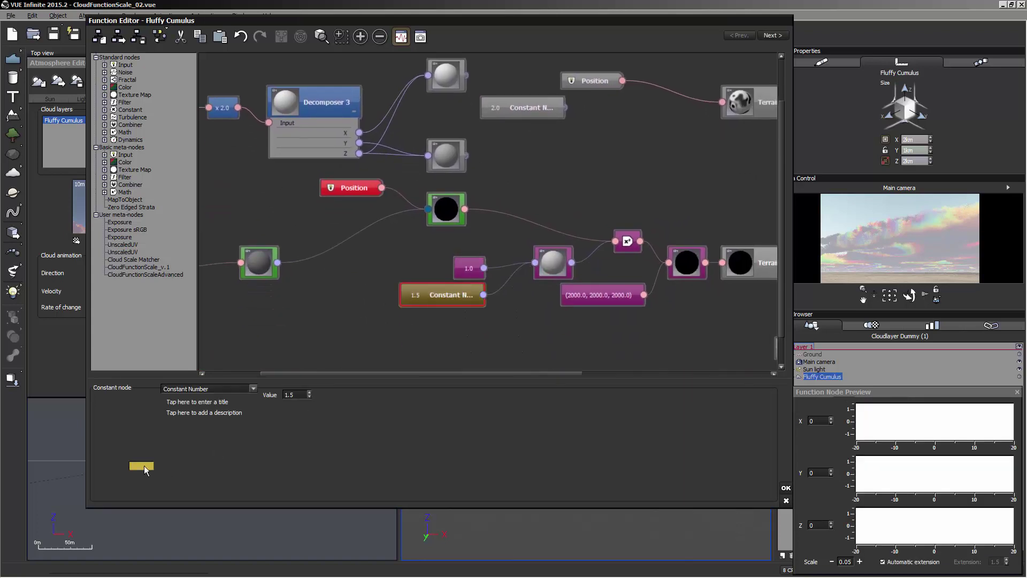
scroll(503, 207, up, 2)
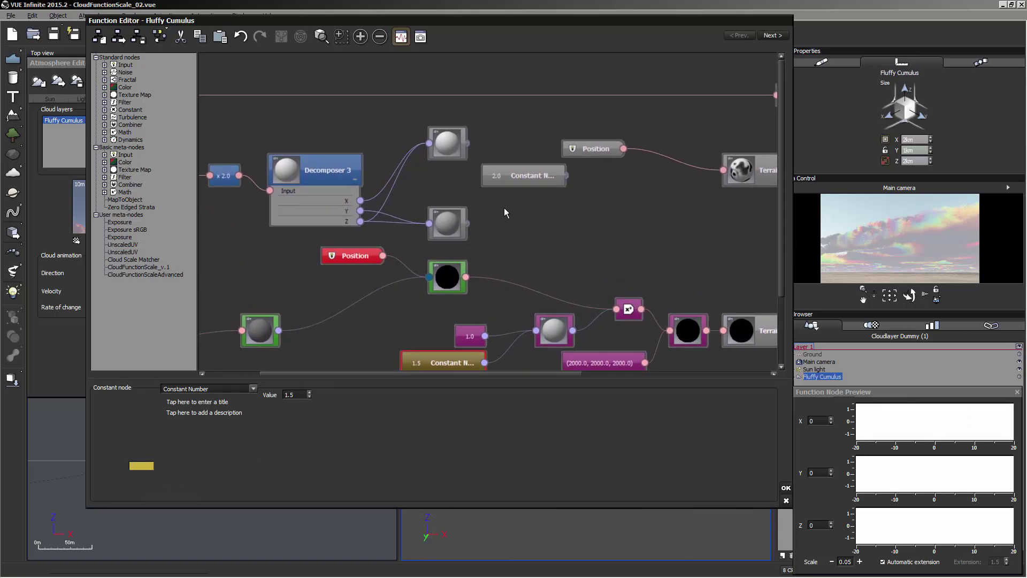
click(507, 181)
click(152, 466)
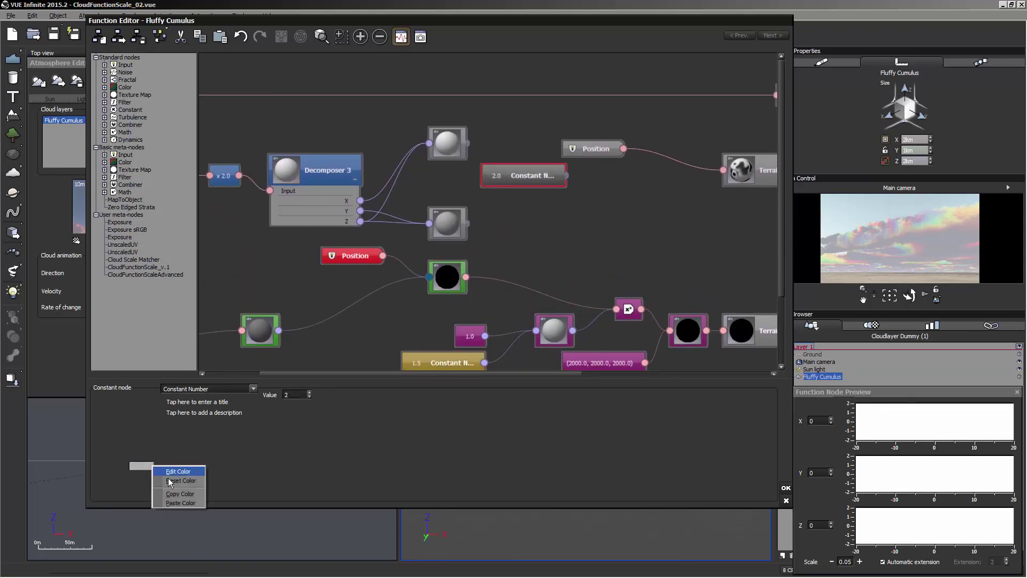
click(177, 502)
scroll(557, 204, up, 1)
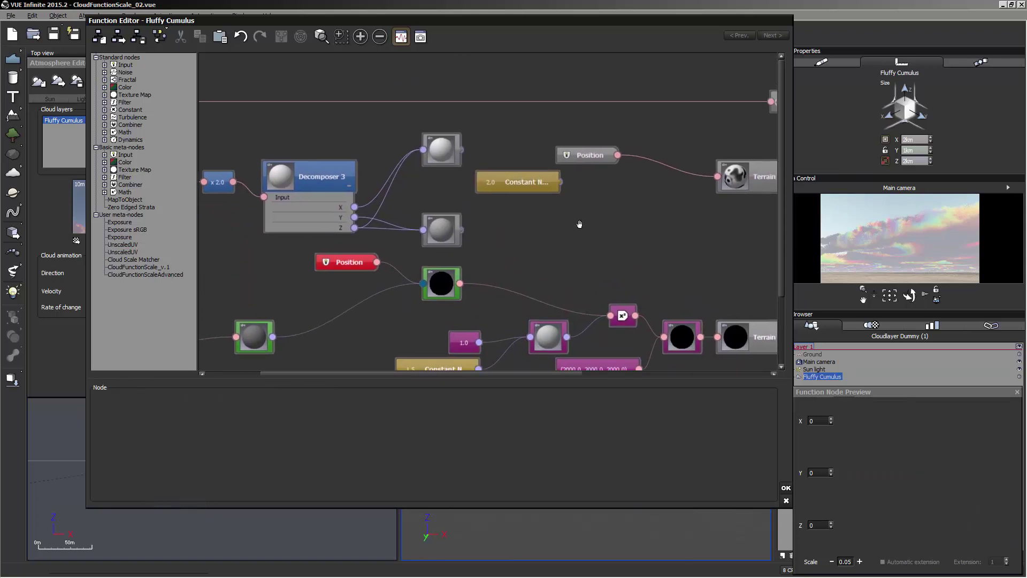
drag(564, 173, 615, 198)
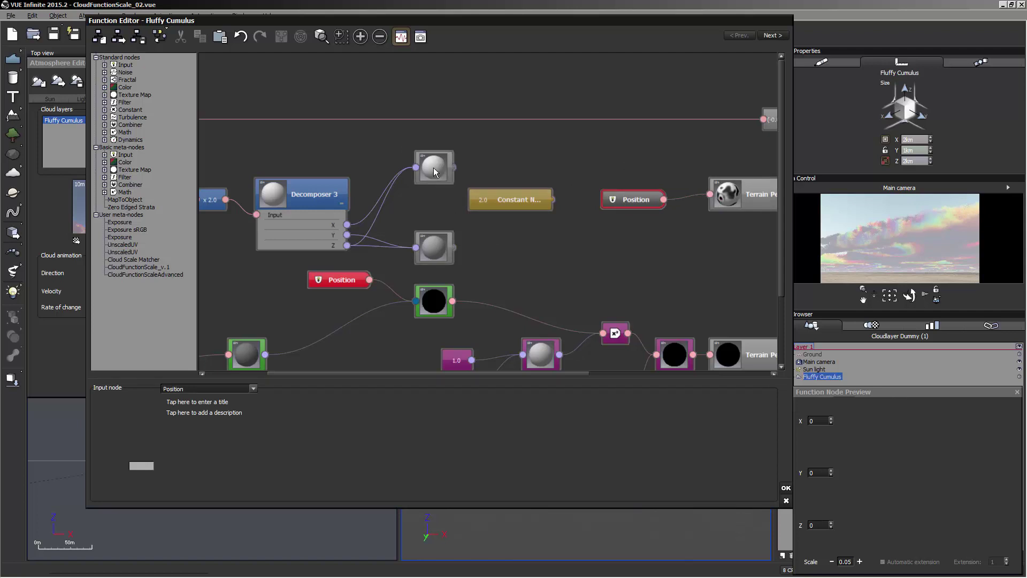
click(516, 163)
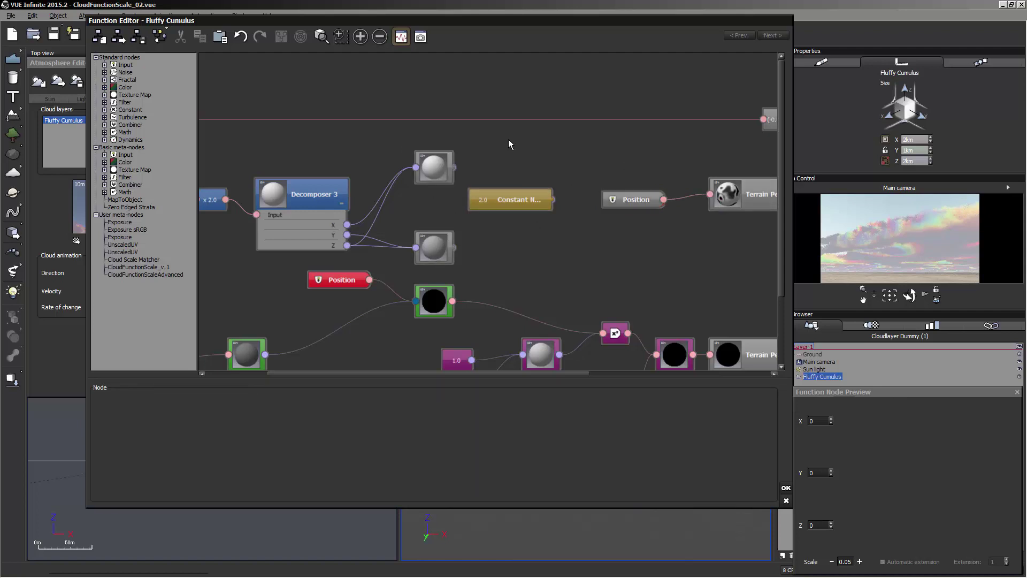
right_click(508, 138)
mouse_move(583, 188)
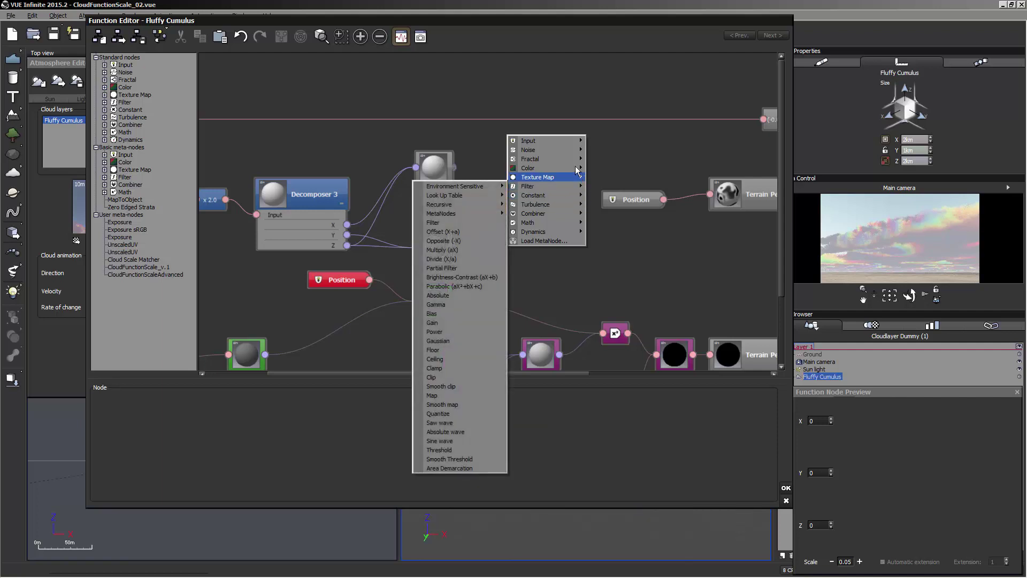
click(653, 238)
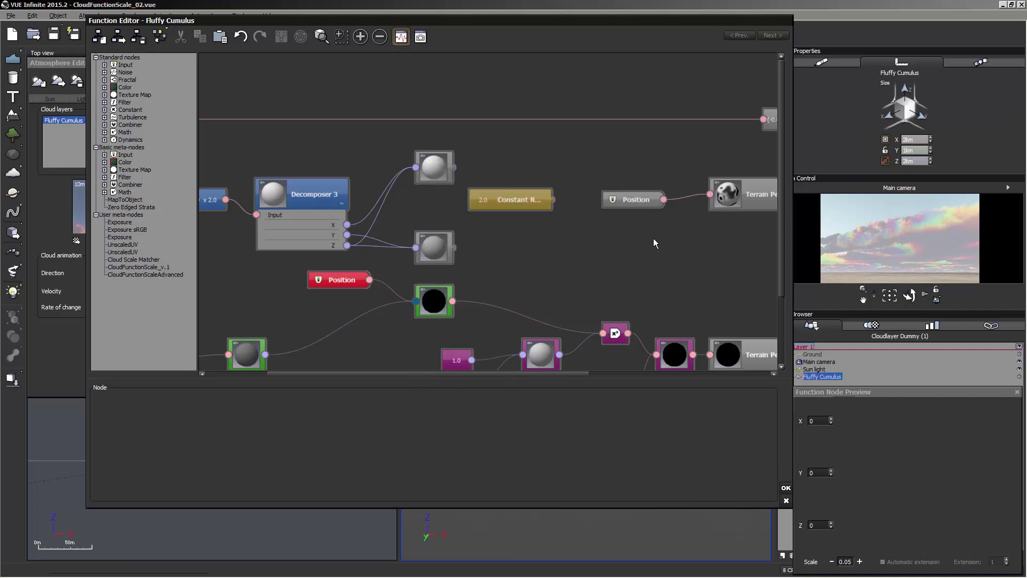
Add a Divide math node, expand its ports and connect the upper Divide combiner's output to Input 0.
right_click(529, 136)
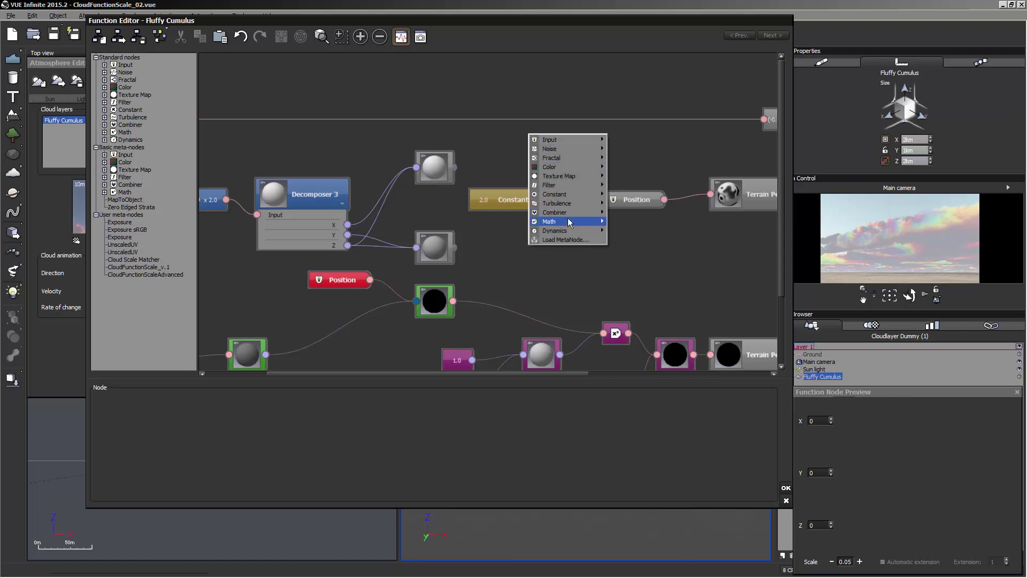
mouse_move(567, 217)
click(486, 301)
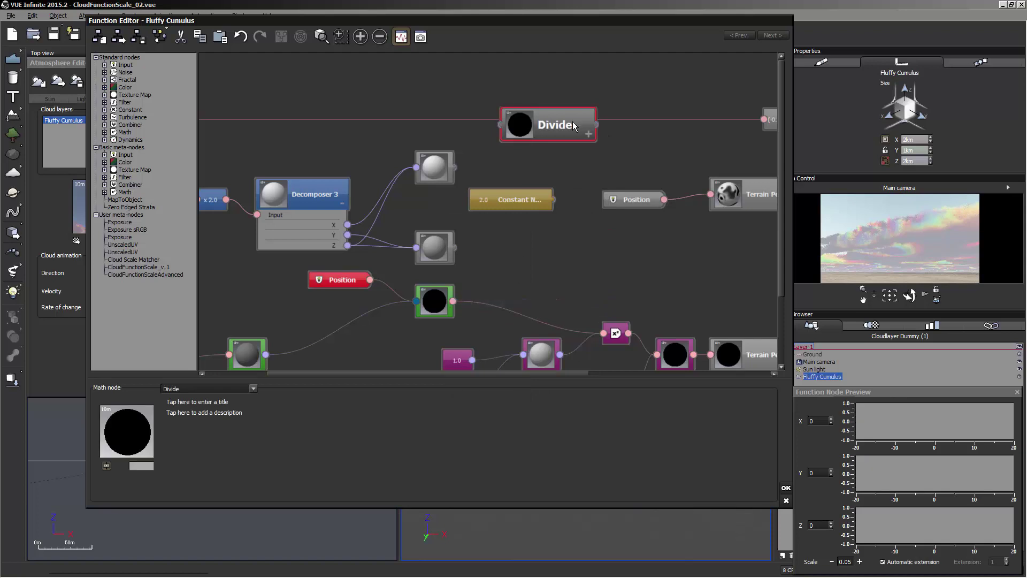
drag(572, 122, 550, 110)
click(583, 151)
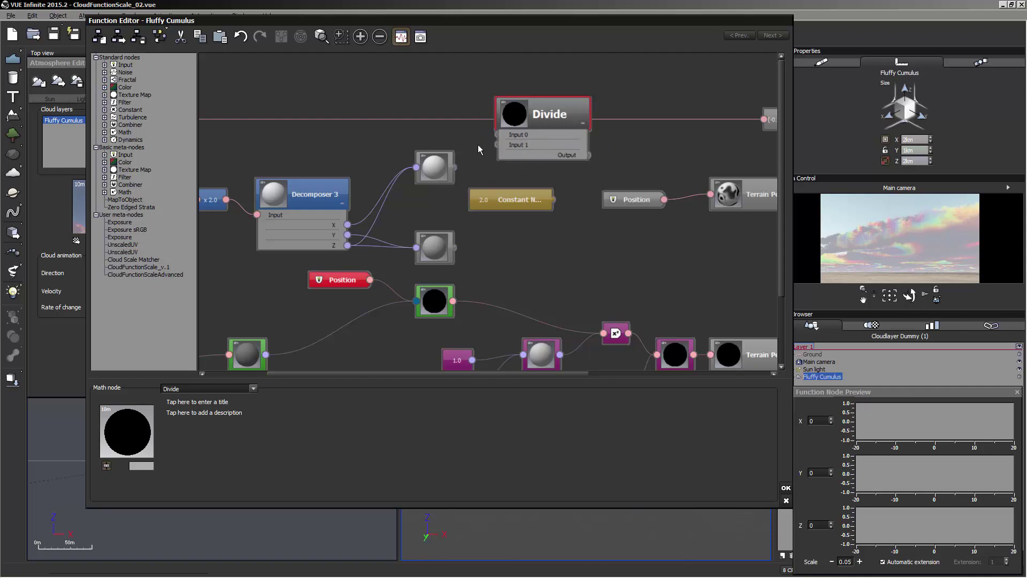
drag(497, 134, 428, 169)
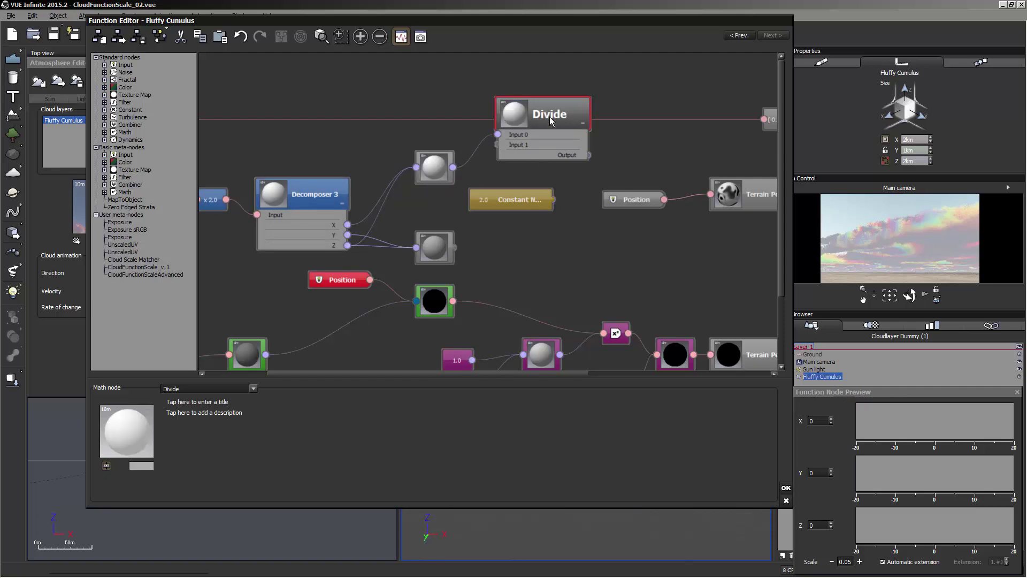
drag(550, 117, 598, 118)
Minimize the 2.0 constant, connect it to the Divide math node's Input 1, and place that node minimized beside the upper combiner.
drag(504, 206, 503, 202)
click(503, 199)
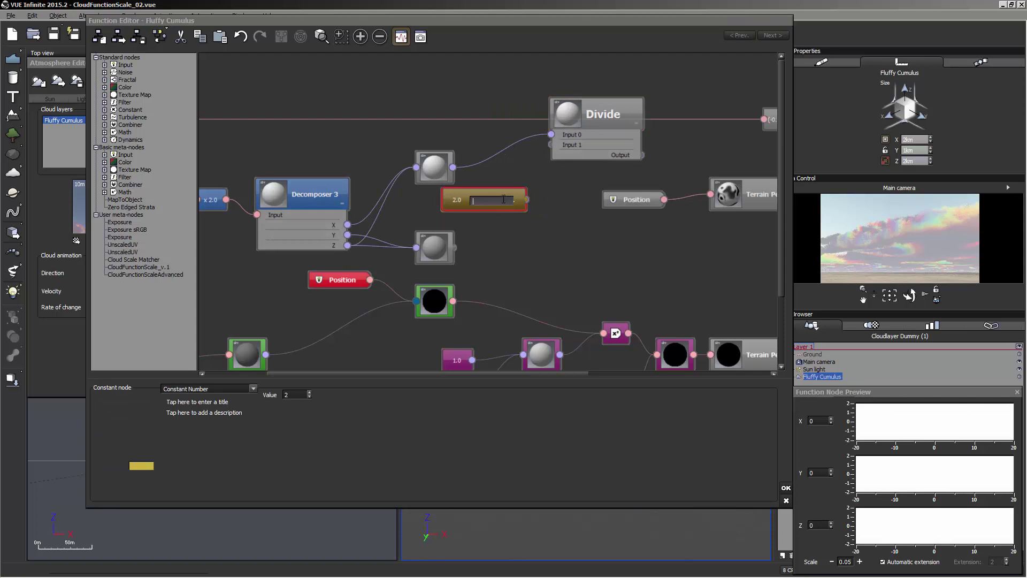
key(Escape)
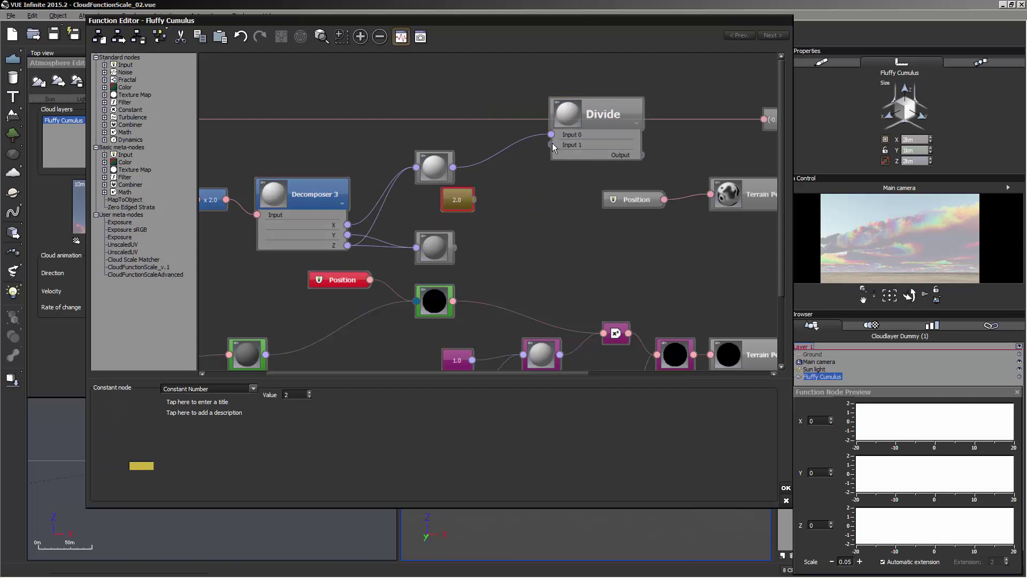
drag(551, 143, 471, 199)
click(459, 195)
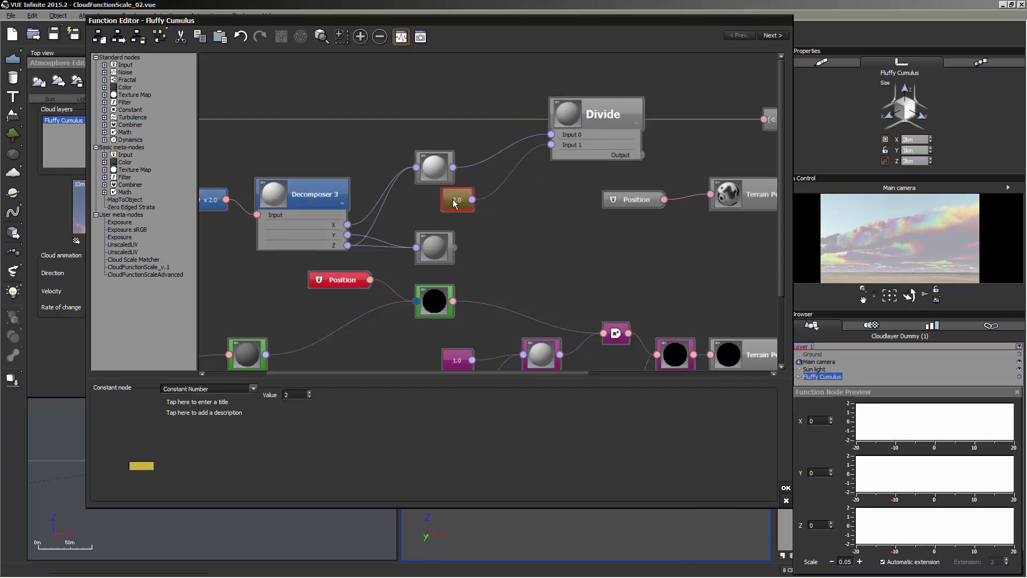
click(550, 196)
drag(582, 109, 511, 168)
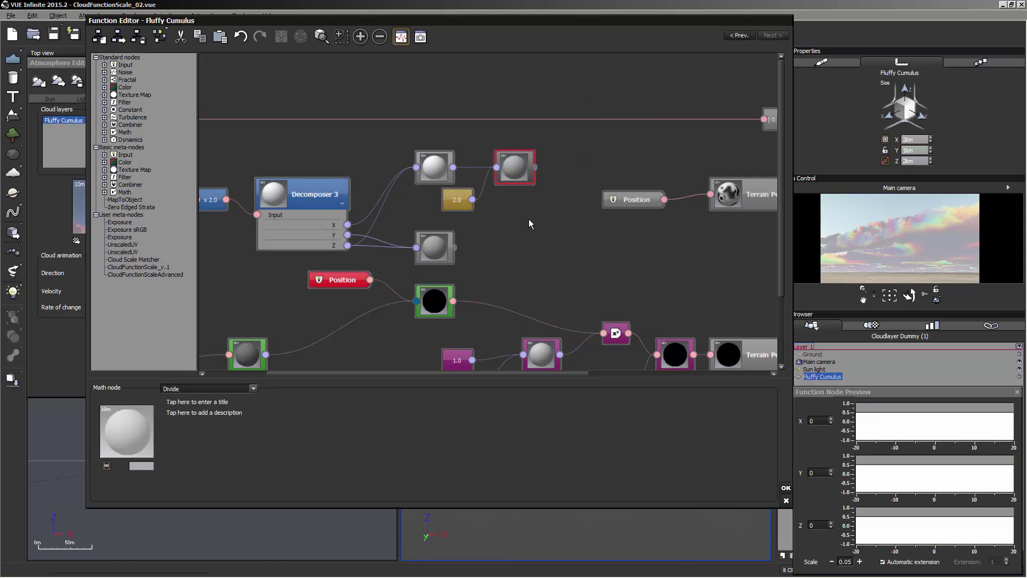
Duplicate the Divide math node, connect the lower Divide combiner to its Input 0 and align it minimized beside that combiner.
key(ctrl+c)
key(ctrl+v)
drag(477, 206, 541, 248)
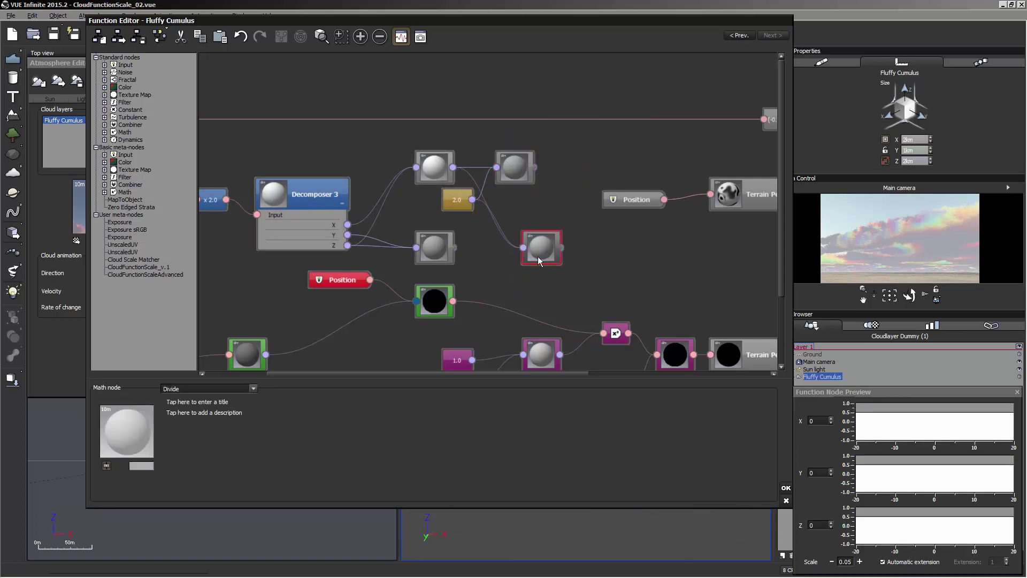
mouse_move(539, 251)
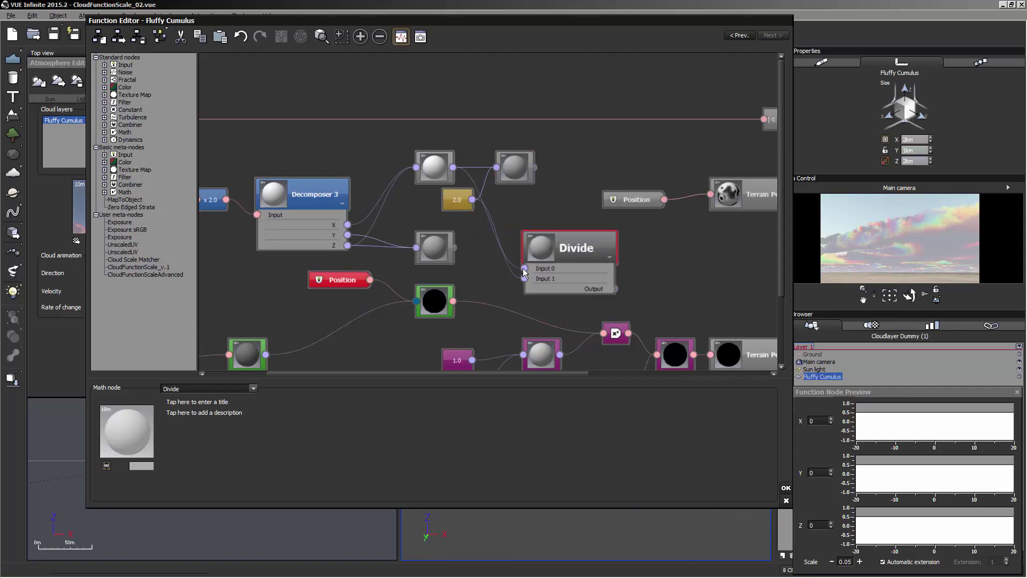
drag(523, 269, 454, 248)
drag(545, 254, 509, 242)
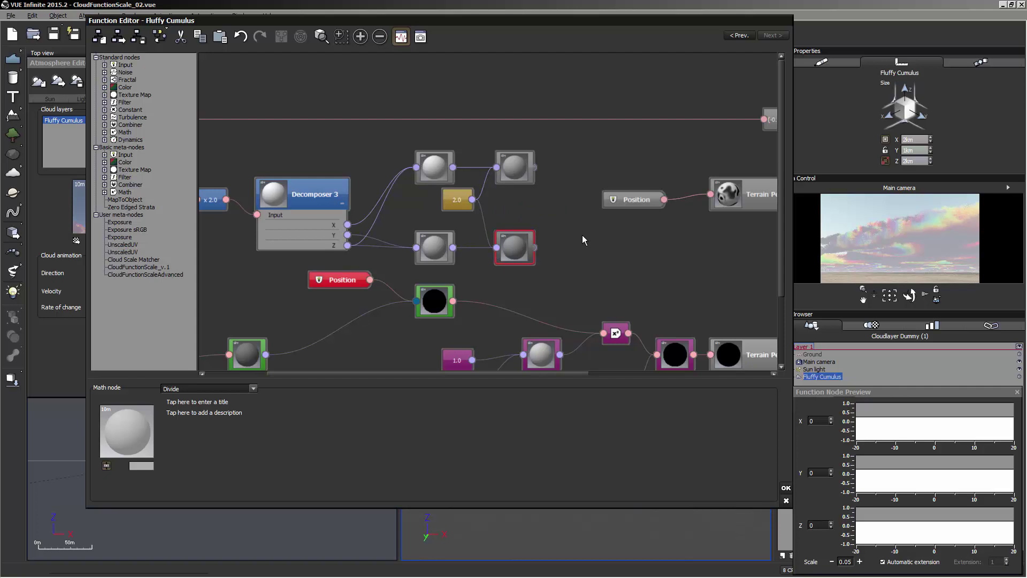
Move the gray Position node and the upper Terrain Perlin node together up to just below the vector constant feeding Origin.
middle_drag(630, 225, 353, 189)
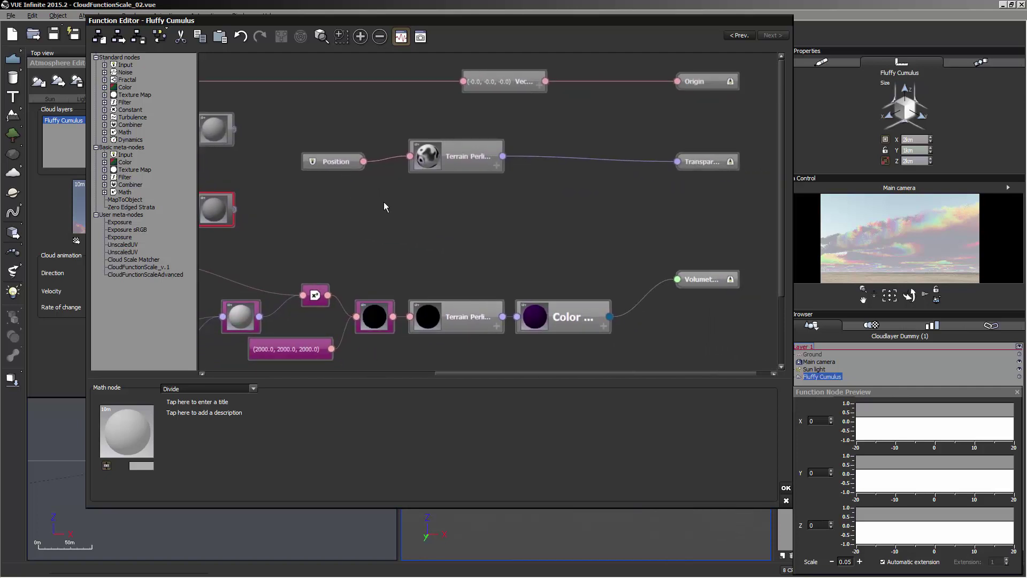
middle_drag(534, 221, 610, 132)
click(389, 203)
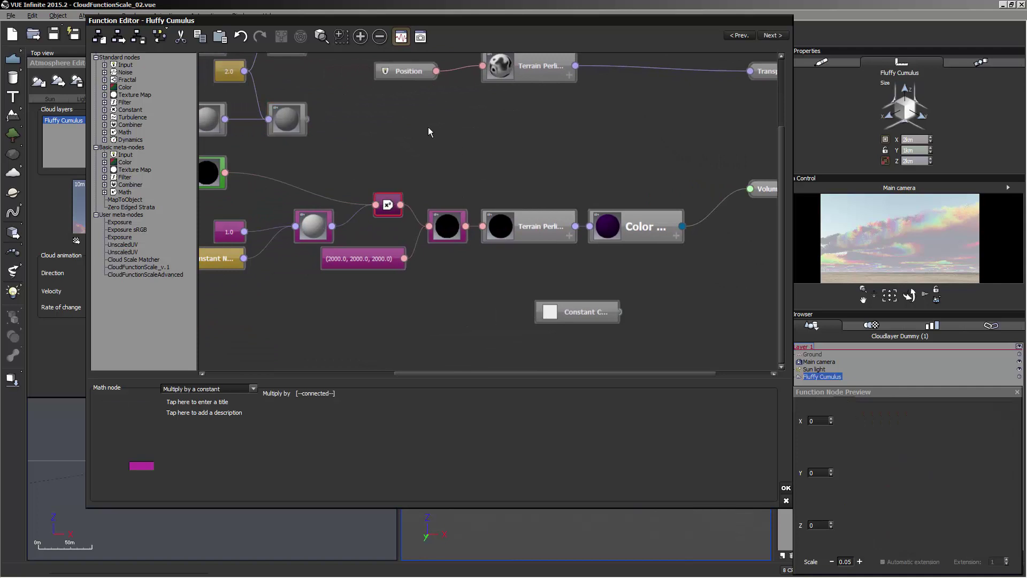
middle_drag(428, 127, 599, 156)
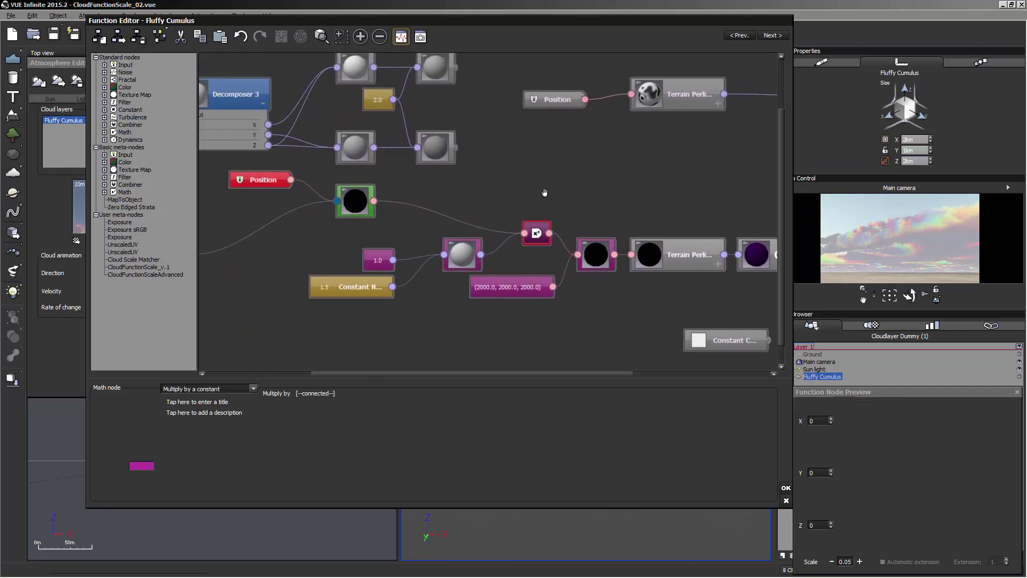
middle_drag(545, 192, 626, 224)
click(624, 220)
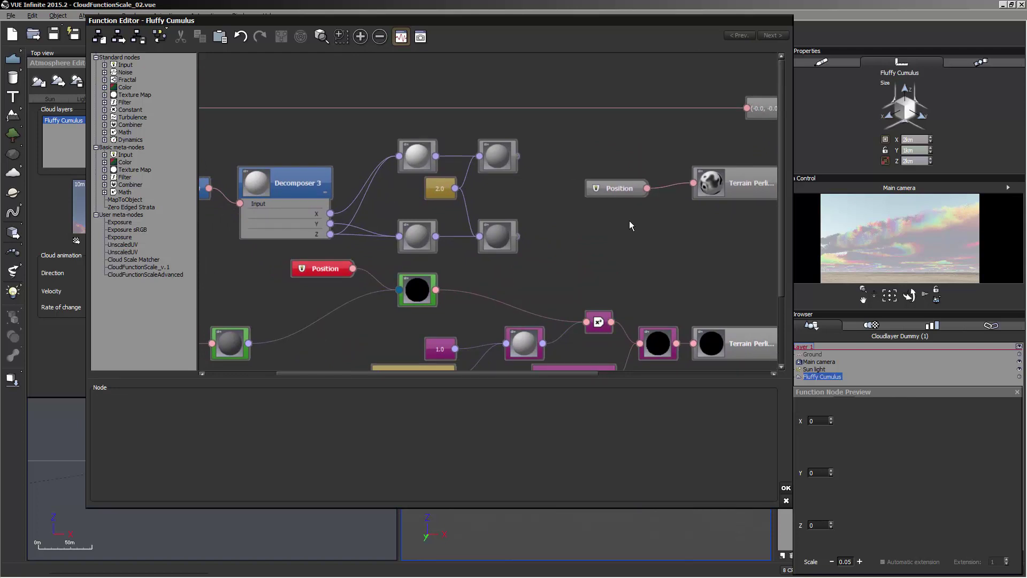
middle_drag(629, 221, 443, 230)
drag(599, 225, 598, 152)
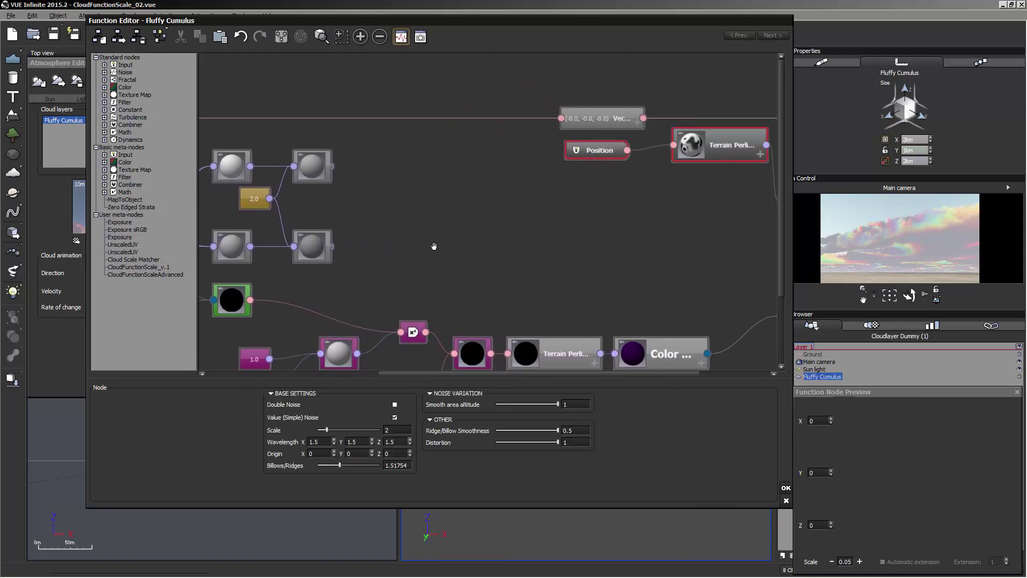
middle_drag(387, 213, 652, 204)
click(645, 196)
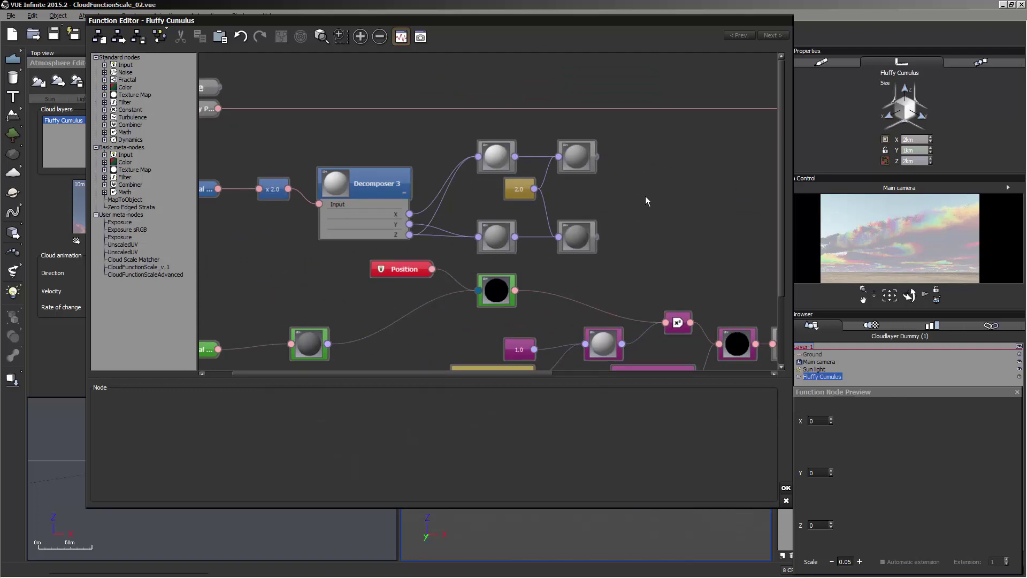
Add a Constant Number node with value 1 and place it between the two Divide math nodes beside the 2.0 constant.
middle_drag(646, 194, 620, 192)
mouse_move(495, 190)
mouse_down()
mouse_move(478, 207)
mouse_move(503, 207)
mouse_move(491, 197)
mouse_up()
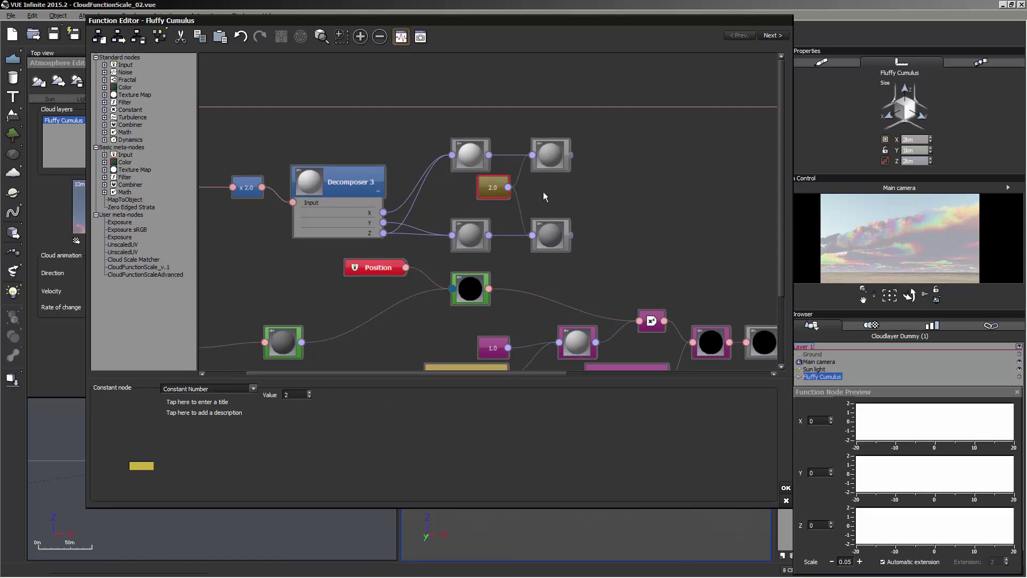
middle_drag(600, 185, 521, 187)
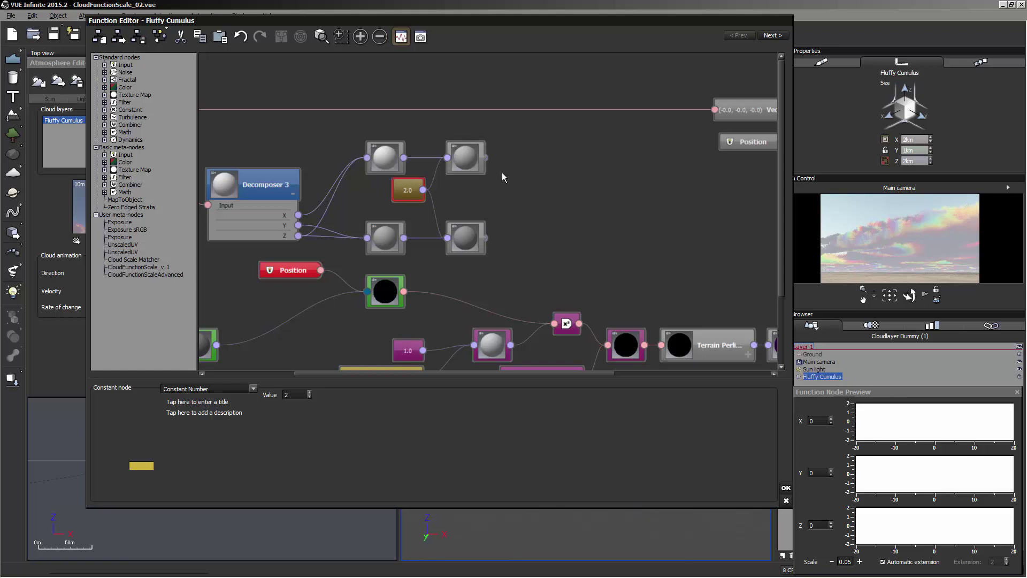
right_click(530, 186)
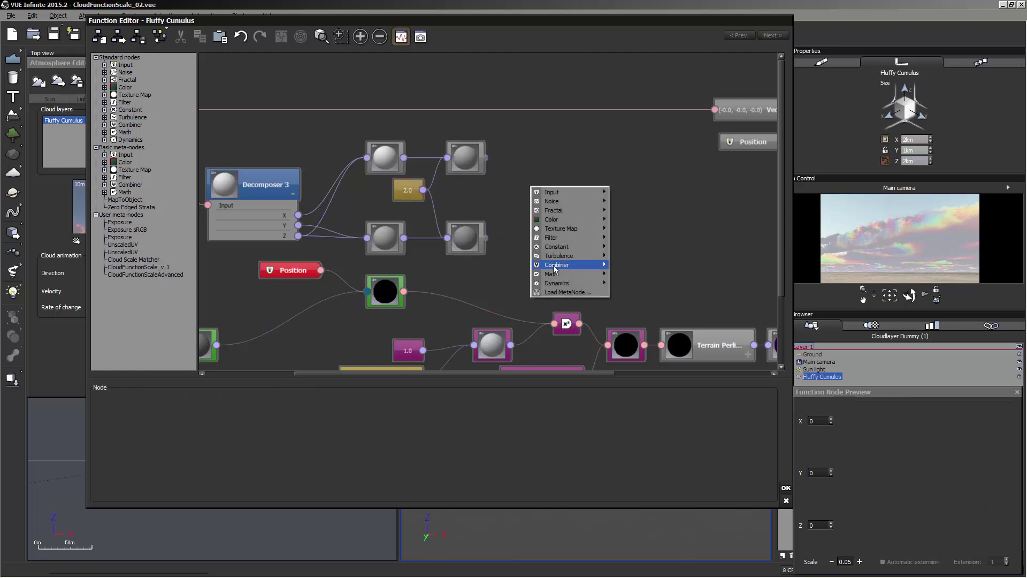
mouse_move(563, 268)
mouse_move(556, 247)
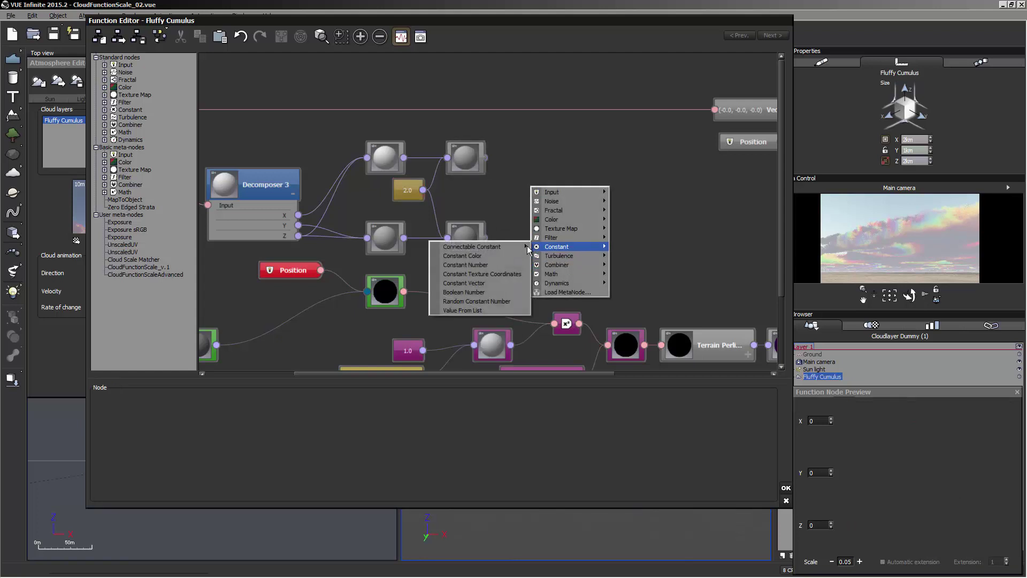
click(502, 265)
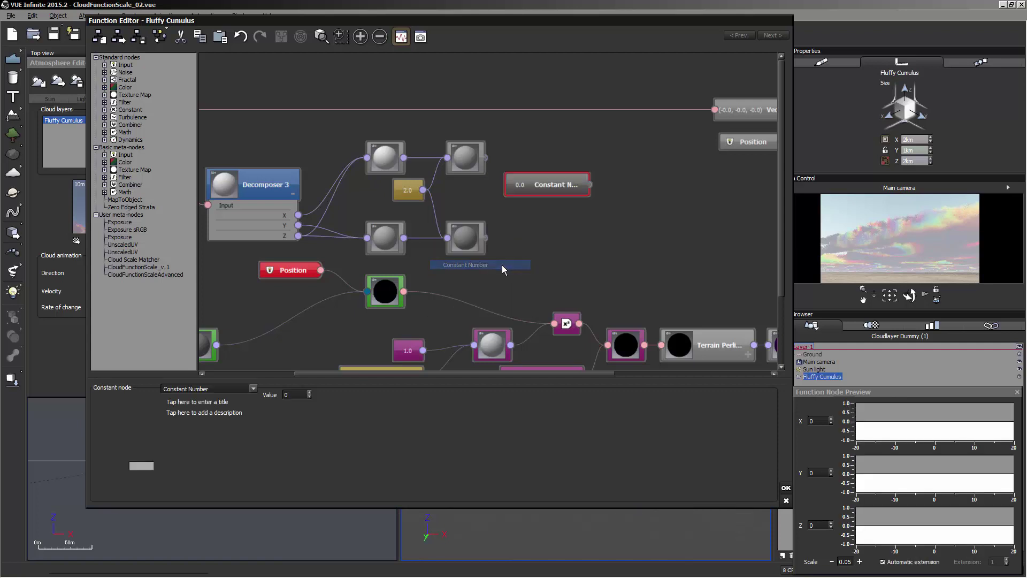
click(293, 394)
text(1)
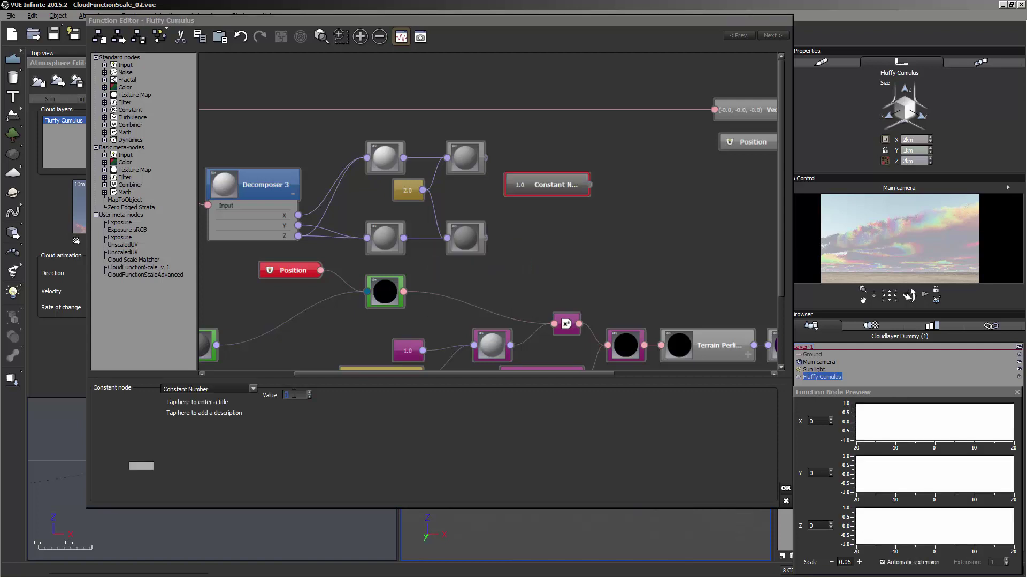
drag(541, 188, 479, 191)
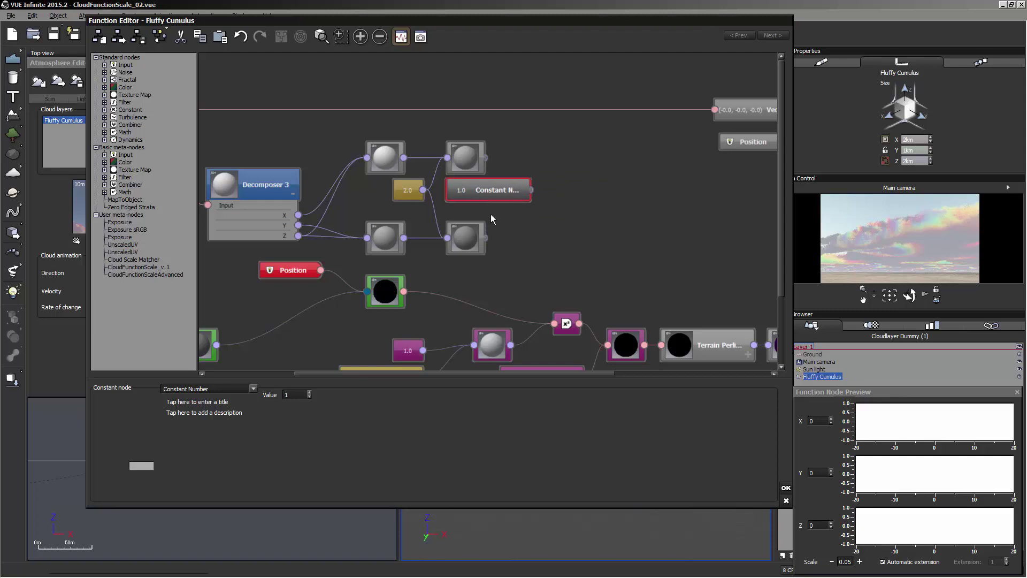
click(593, 185)
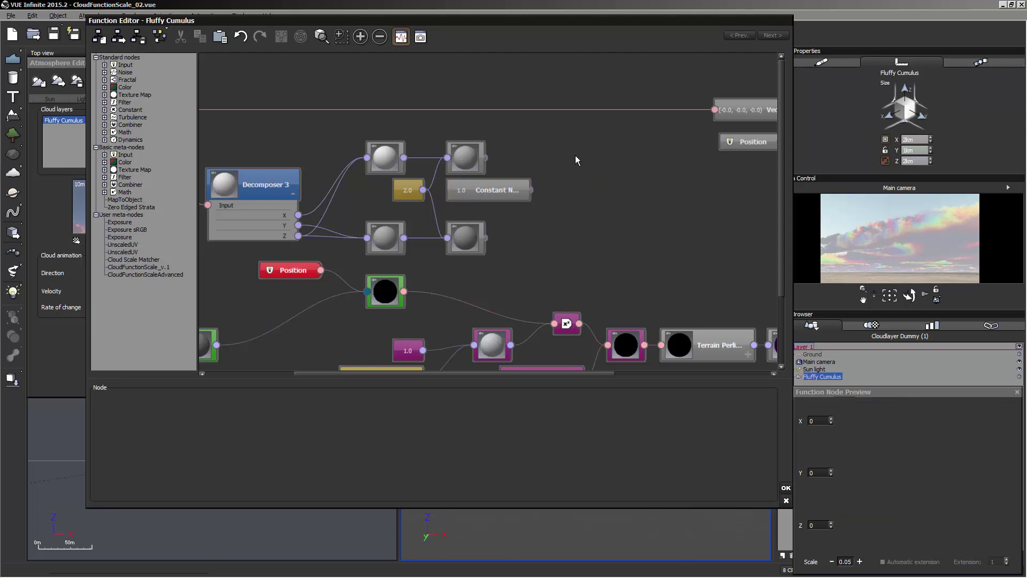
Add a Divide (X/a) filter node, expand its ports and additional parameters, and place it beyond the upper Divide math node.
right_click(575, 118)
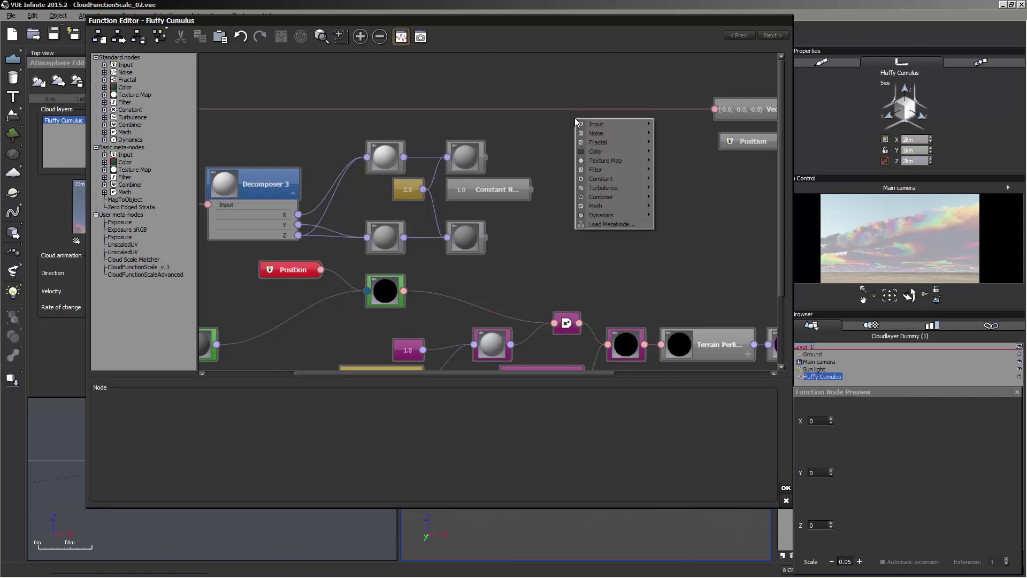
mouse_move(618, 168)
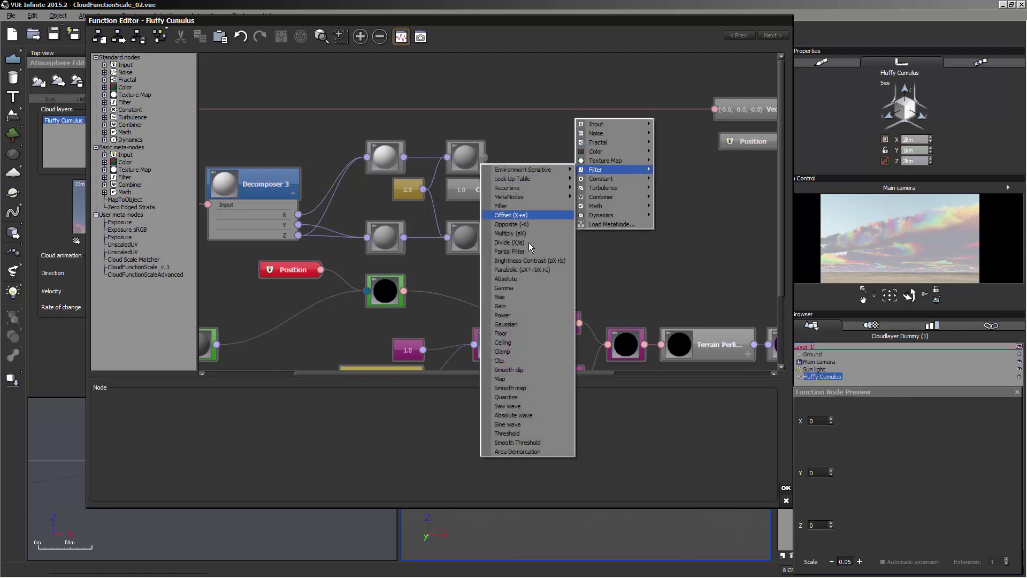
click(511, 242)
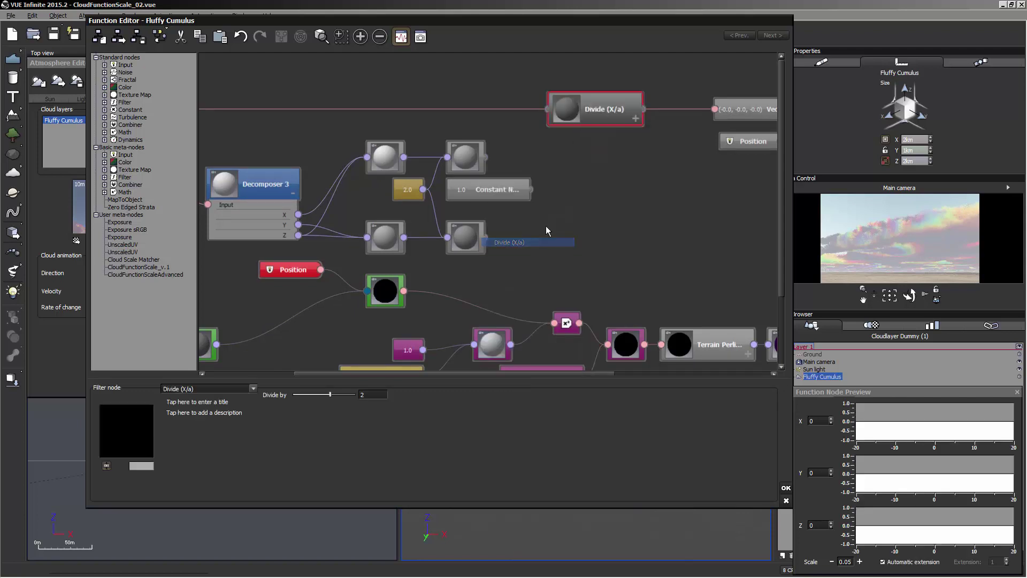
click(635, 118)
drag(605, 100, 610, 122)
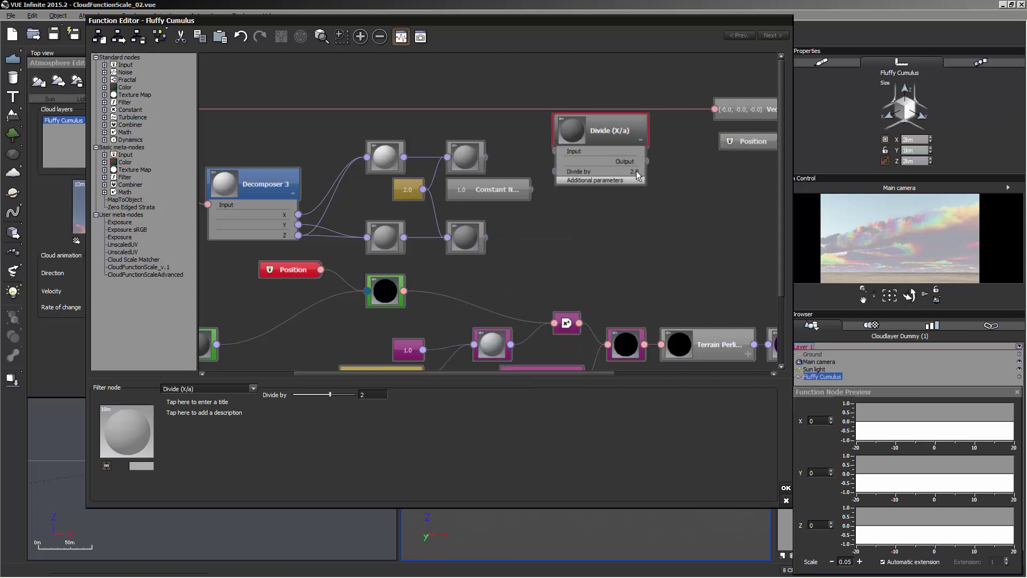
drag(556, 171, 576, 145)
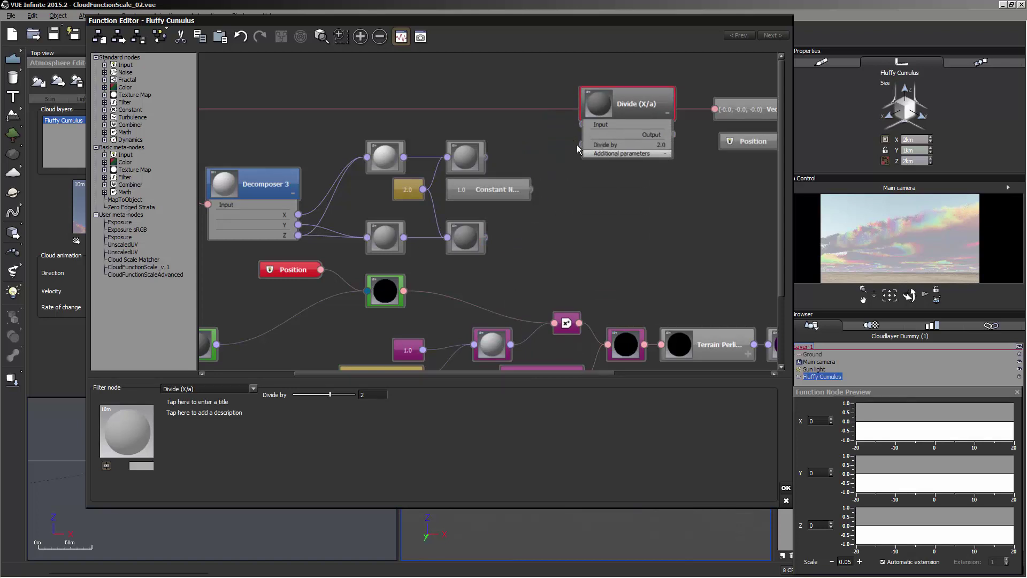
drag(528, 190, 582, 144)
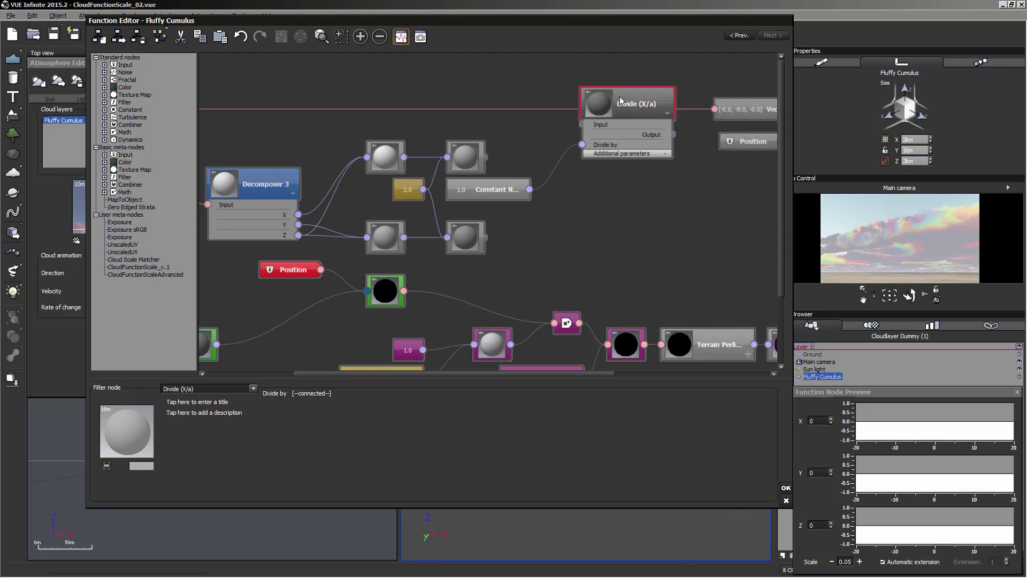
click(574, 156)
key(Delete)
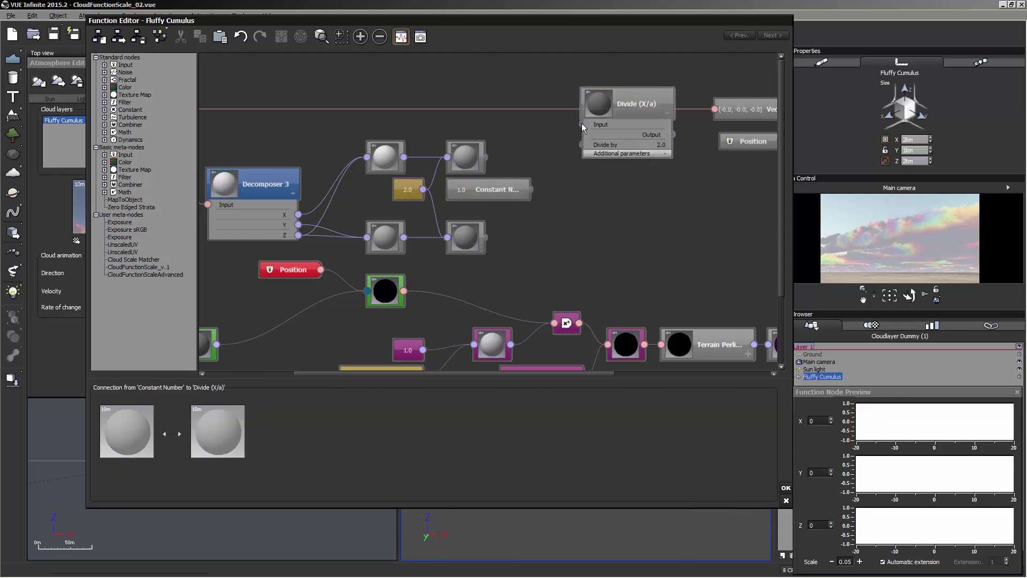
Connect the new 1.0 constant to the Divide (X/a) filter's Input, then duplicate the filter twice and stack the three nodes vertically.
drag(582, 124, 529, 189)
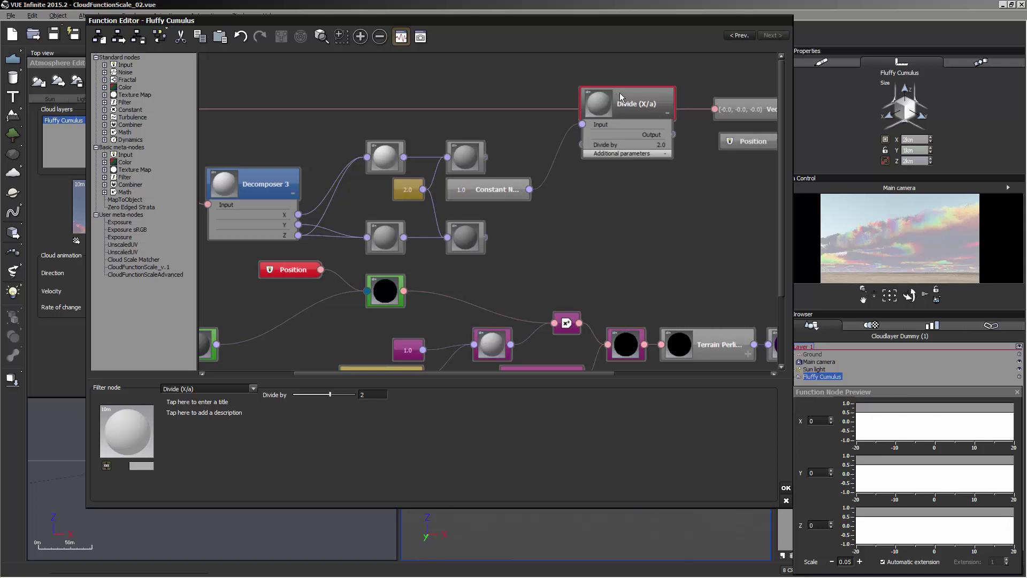
key(ctrl+c)
key(ctrl+v)
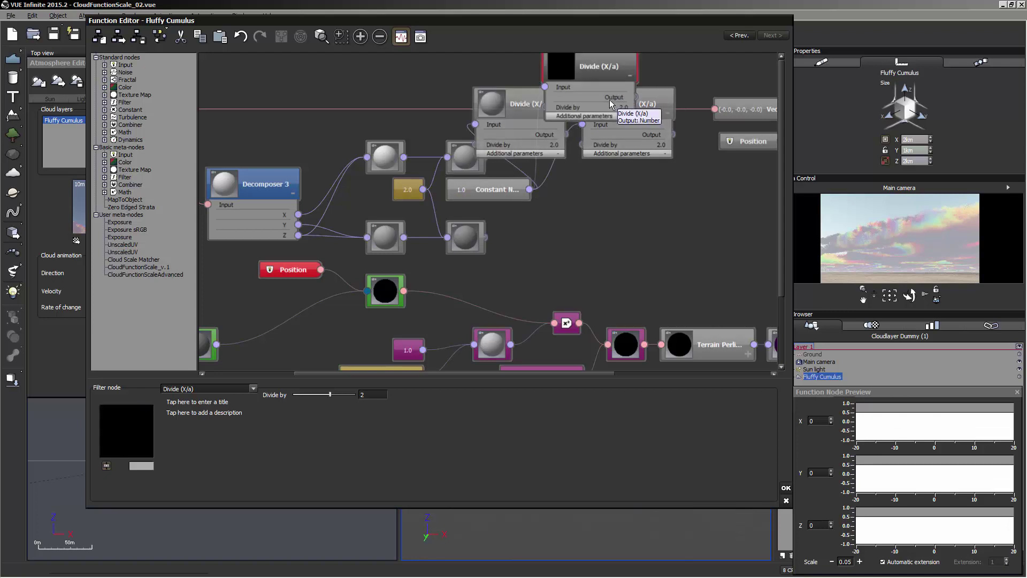
click(608, 216)
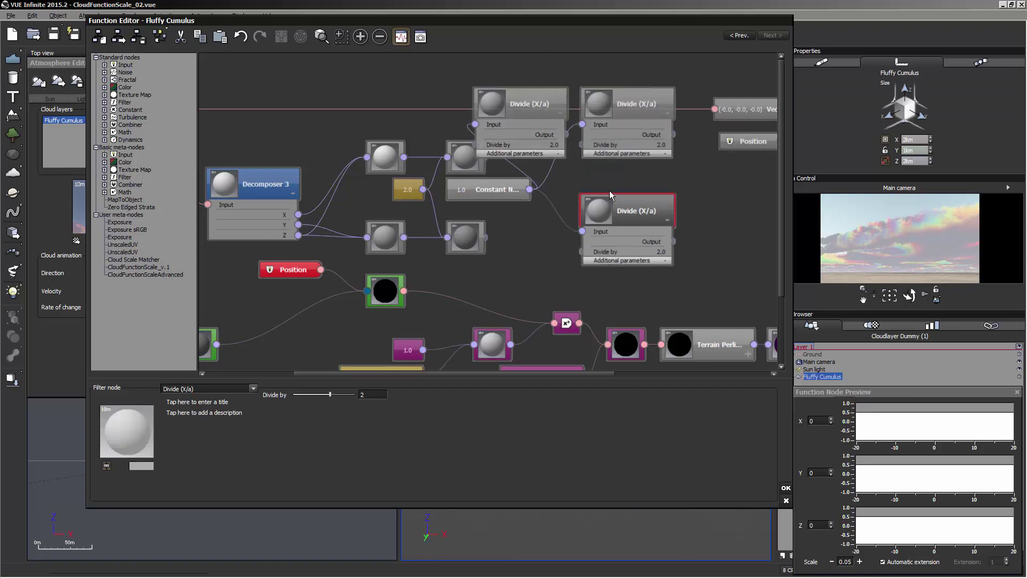
drag(544, 112, 634, 272)
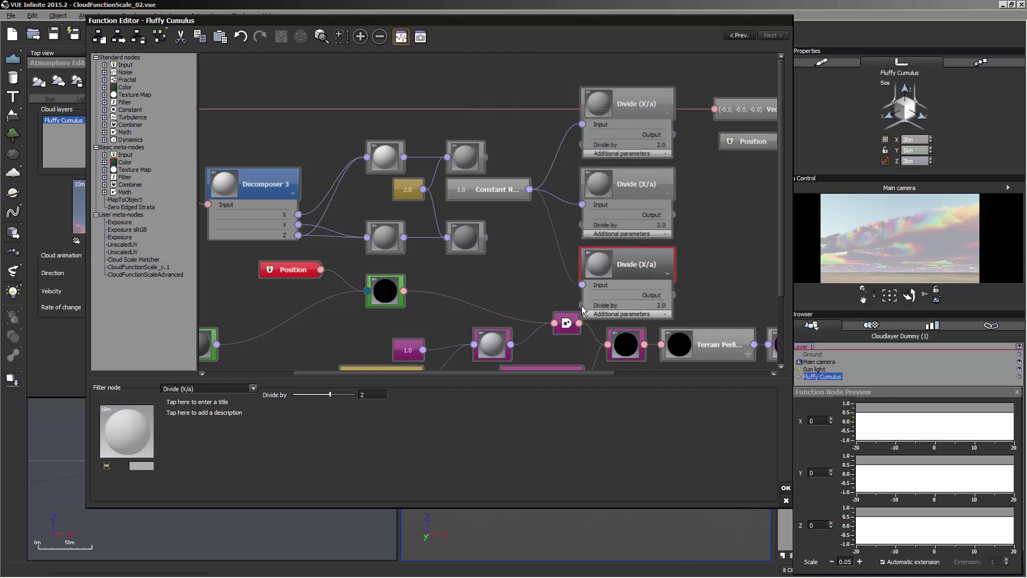
Connect the Divide by ports: lower filter to the lower Divide math node, middle to the 2.0 constant, upper to the upper Divide math node.
drag(582, 306, 484, 237)
drag(582, 224, 423, 201)
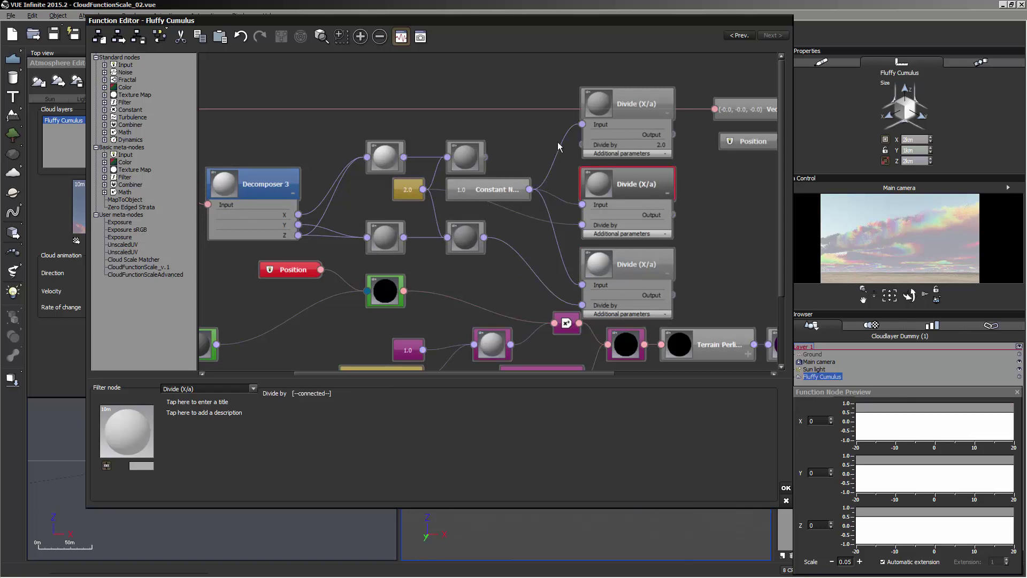
mouse_move(582, 144)
mouse_down()
mouse_move(445, 159)
mouse_move(484, 156)
mouse_up()
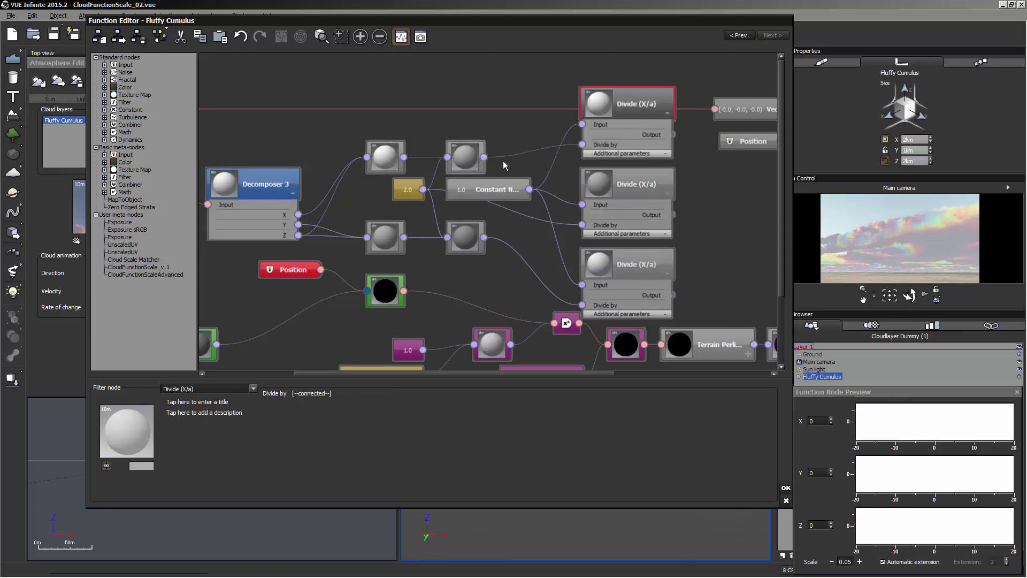
Minimize the three Divide (X/a) filters and space them evenly in a column beside the Divide math nodes.
double_click(640, 91)
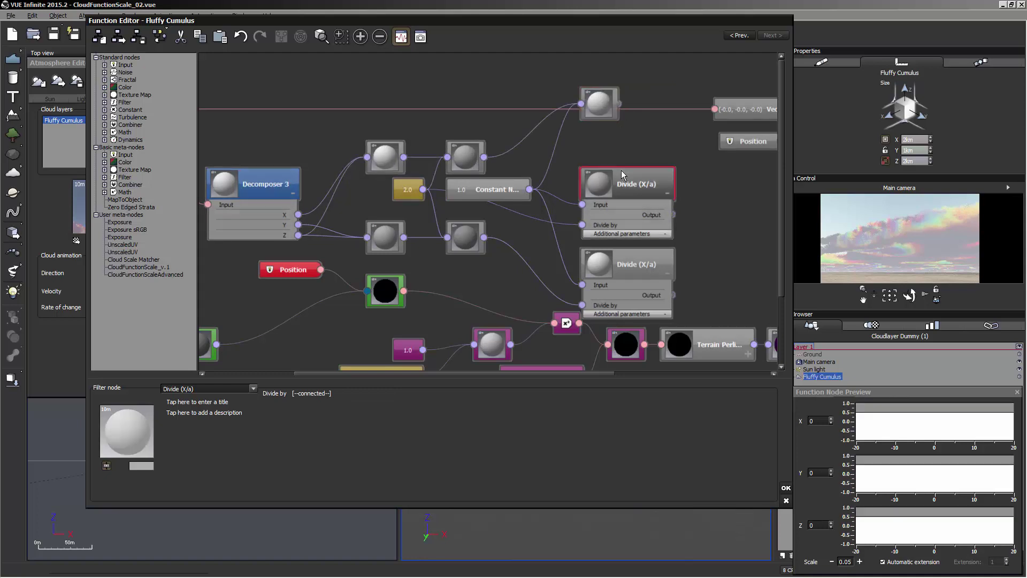
double_click(621, 170)
drag(598, 101, 582, 132)
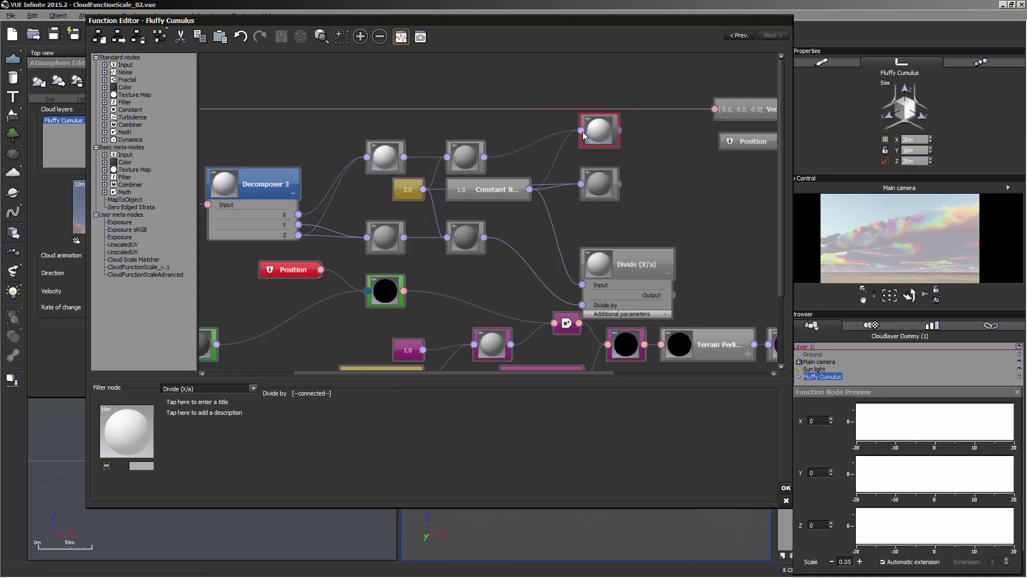
double_click(620, 251)
drag(603, 264, 602, 239)
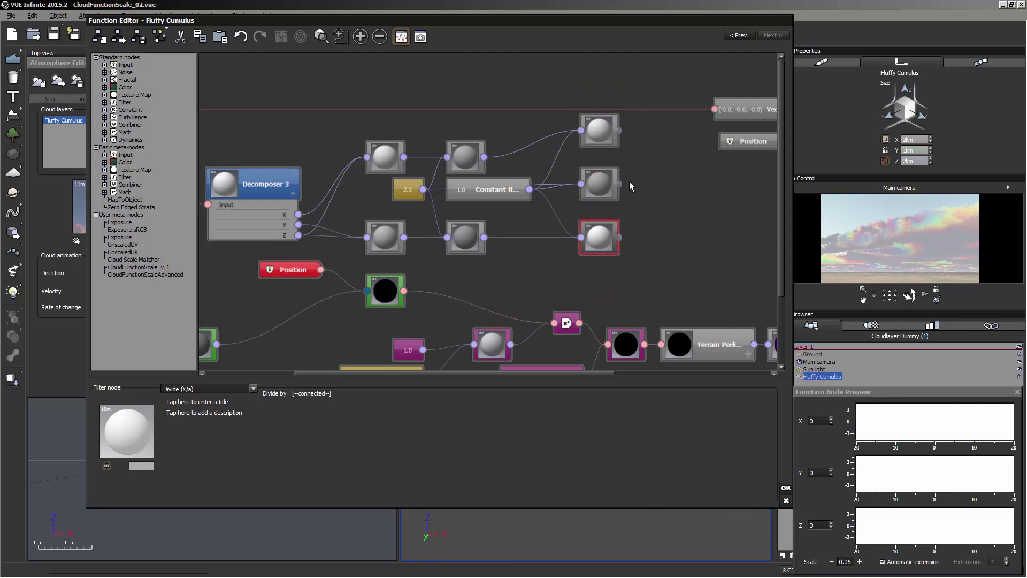
middle_drag(641, 196, 549, 205)
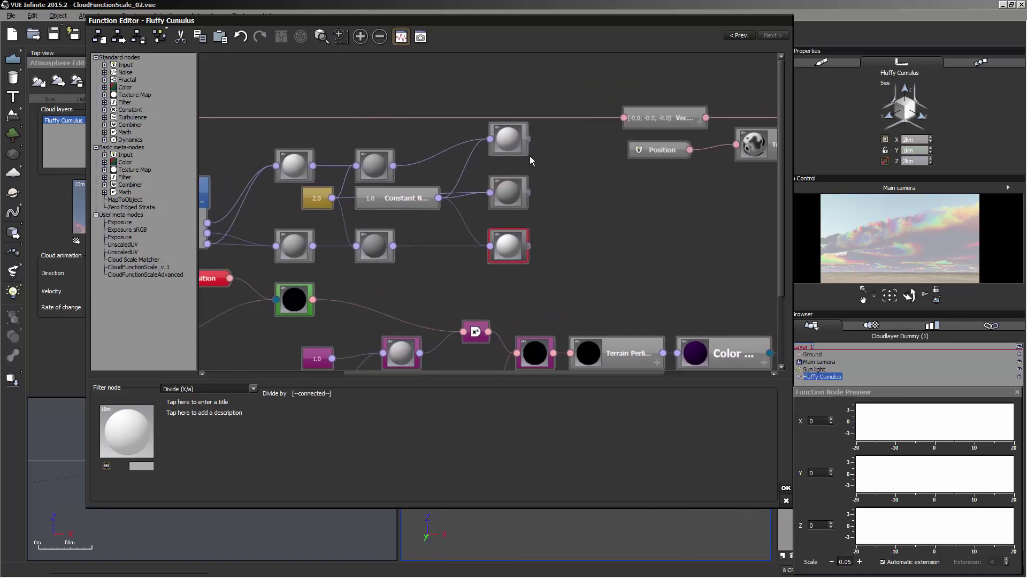
click(514, 135)
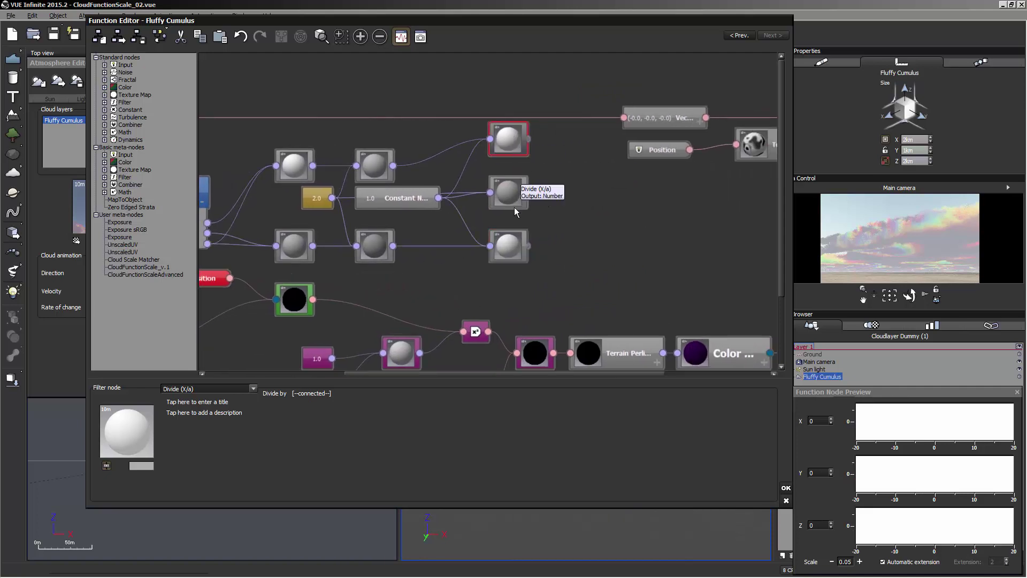
middle_drag(574, 189, 581, 204)
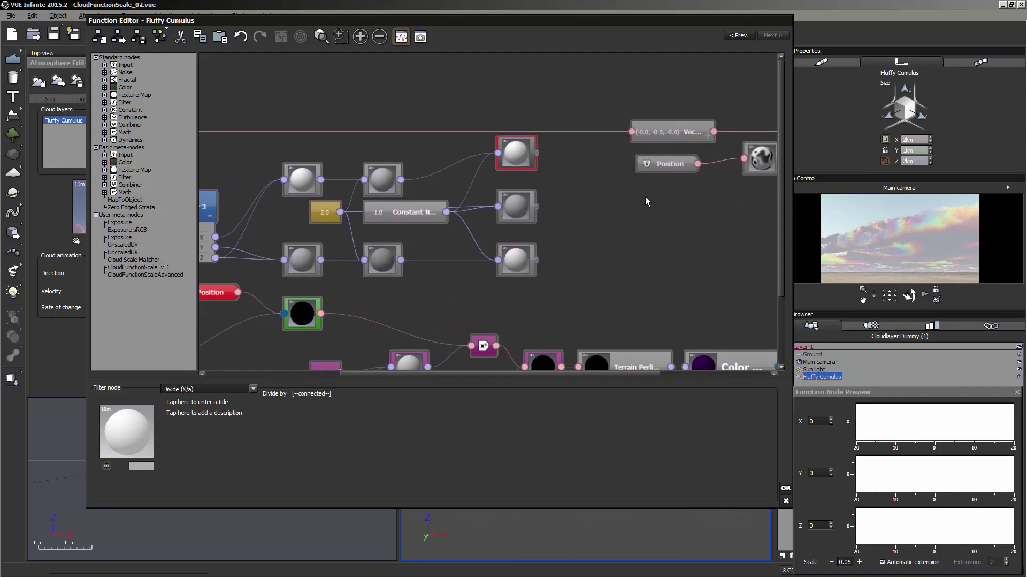
mouse_move(645, 199)
middle_down()
mouse_move(601, 207)
mouse_move(664, 191)
middle_up()
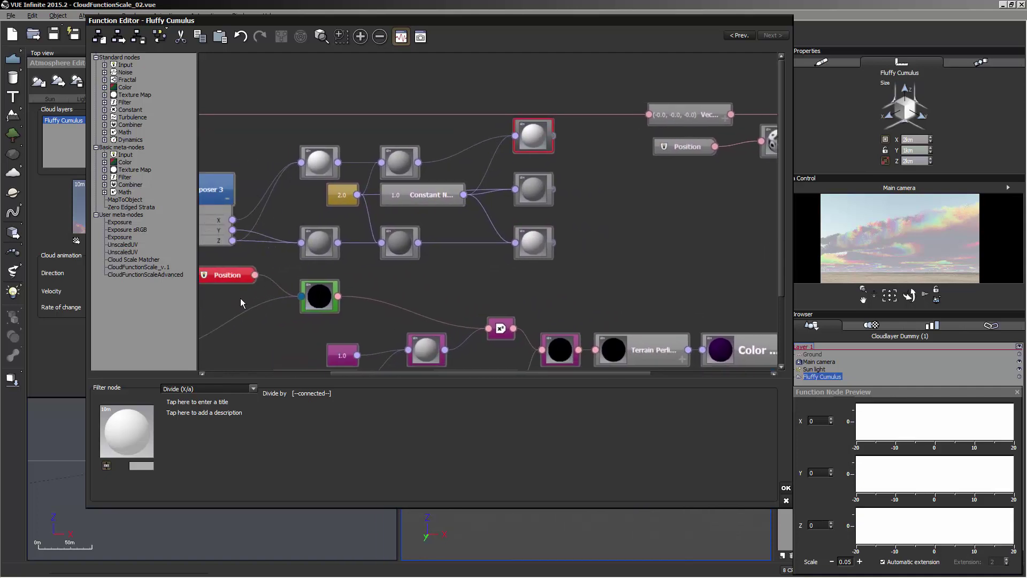
mouse_move(619, 228)
middle_down()
mouse_move(622, 200)
mouse_move(622, 209)
middle_up()
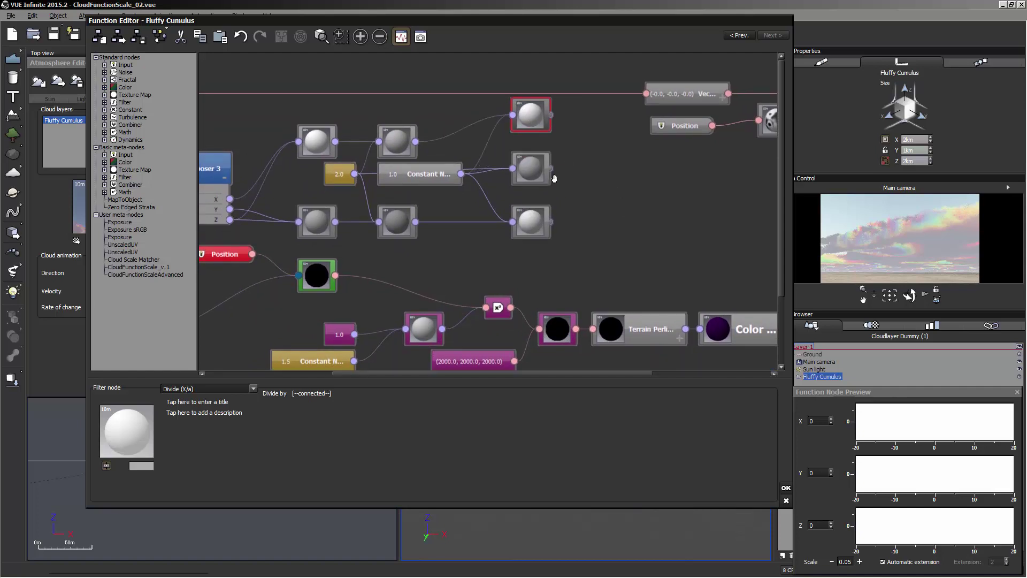
Move the Origin output, its vector math node and the Time and Dummy Position inputs upward, clearing space above the Divide nodes.
middle_drag(554, 178, 450, 201)
scroll(493, 204, down, 2)
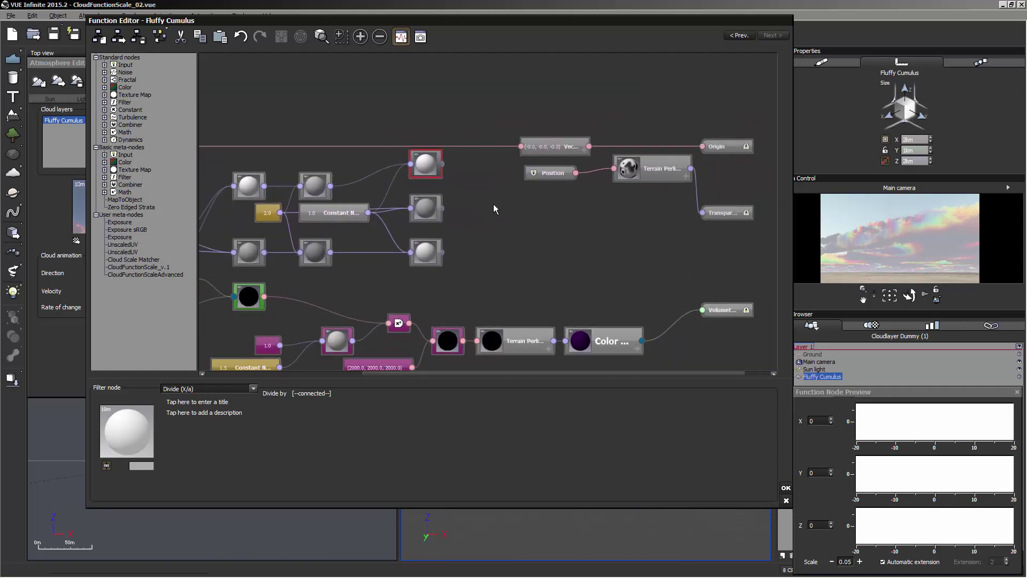
drag(710, 150, 707, 105)
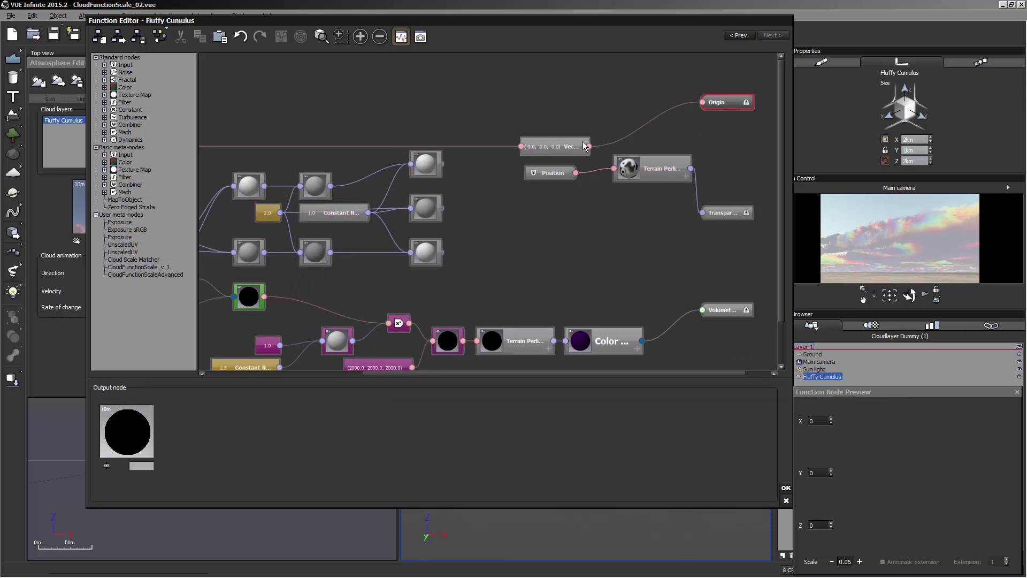
drag(585, 146, 582, 100)
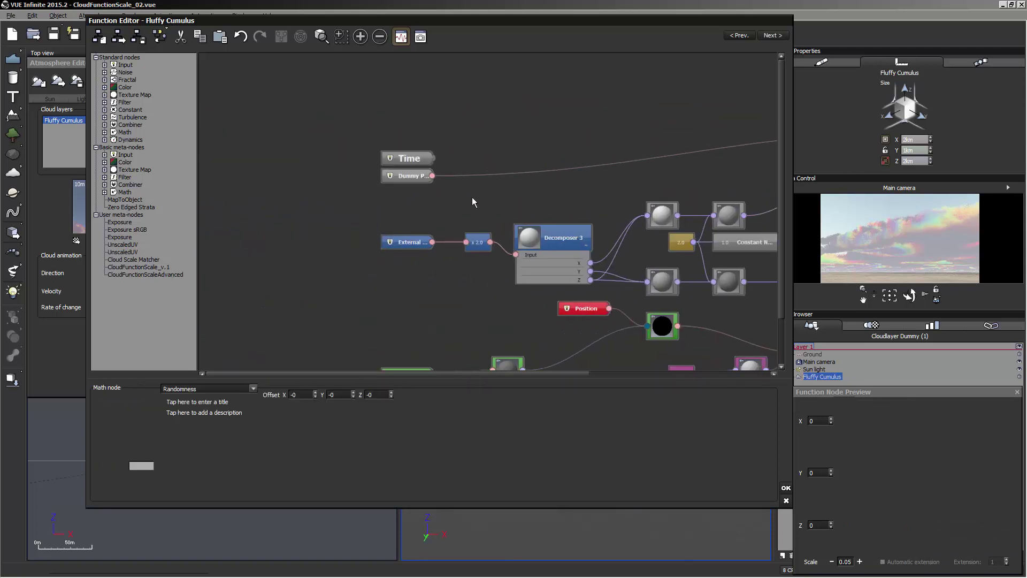
click(422, 180)
drag(399, 163, 398, 115)
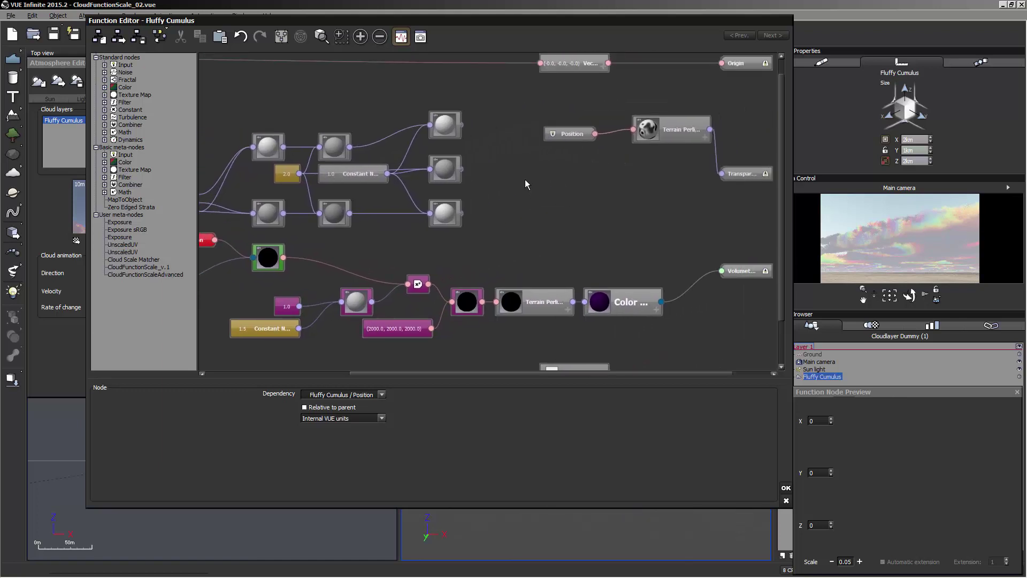
click(521, 180)
Move the Color map node beside the Volumetric output and place its Terrain Perlin noise node directly before it.
middle_drag(512, 180, 586, 203)
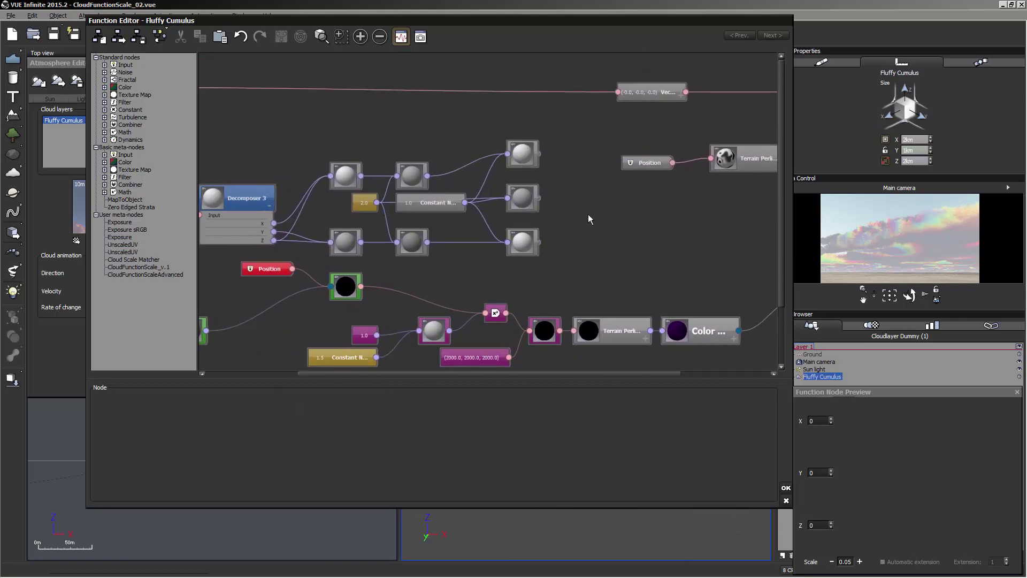
middle_drag(615, 207, 547, 163)
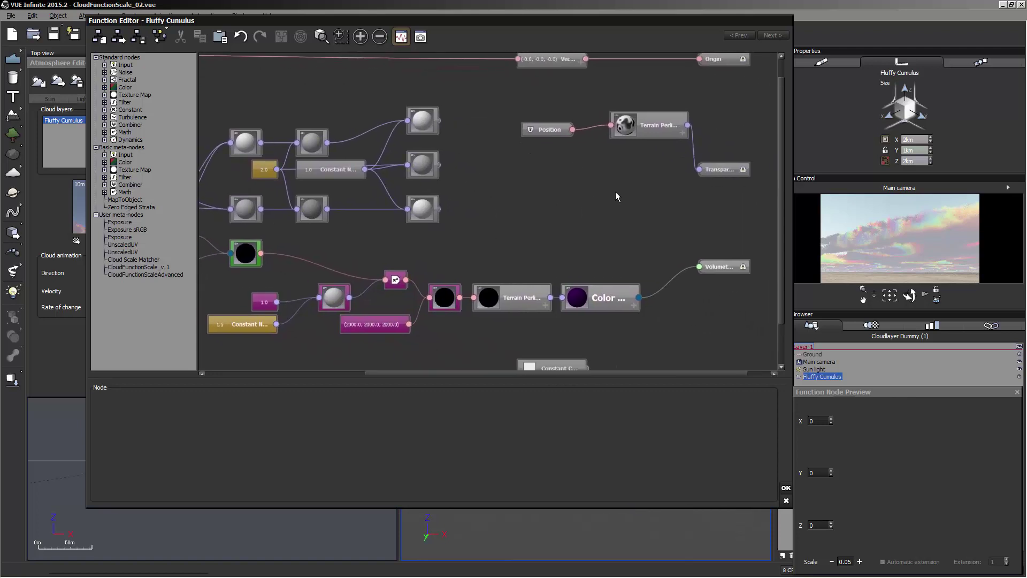
middle_drag(615, 197, 594, 143)
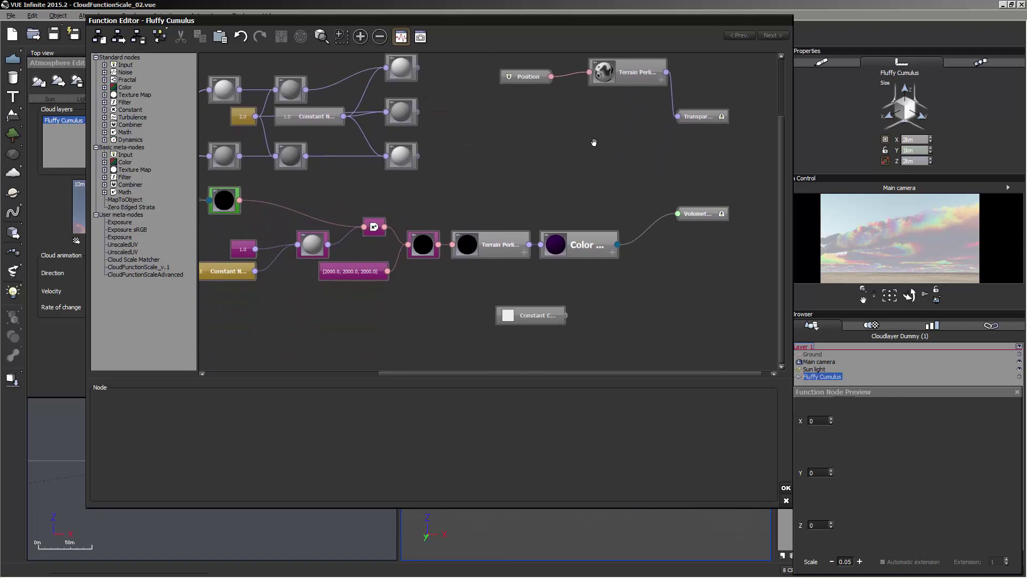
scroll(593, 143, down, 1)
middle_drag(566, 174, 591, 200)
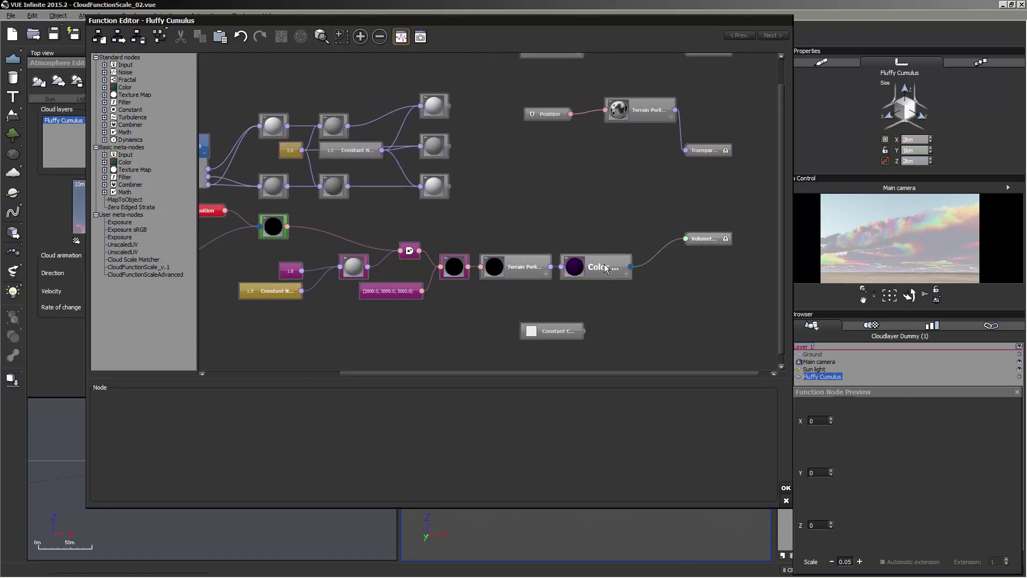
drag(606, 267, 694, 259)
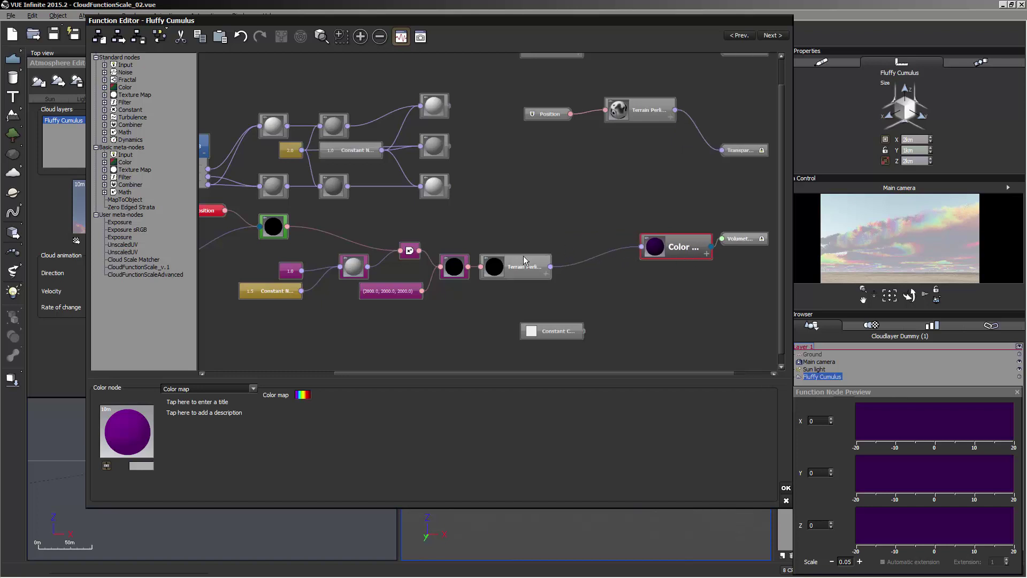
drag(523, 261, 603, 240)
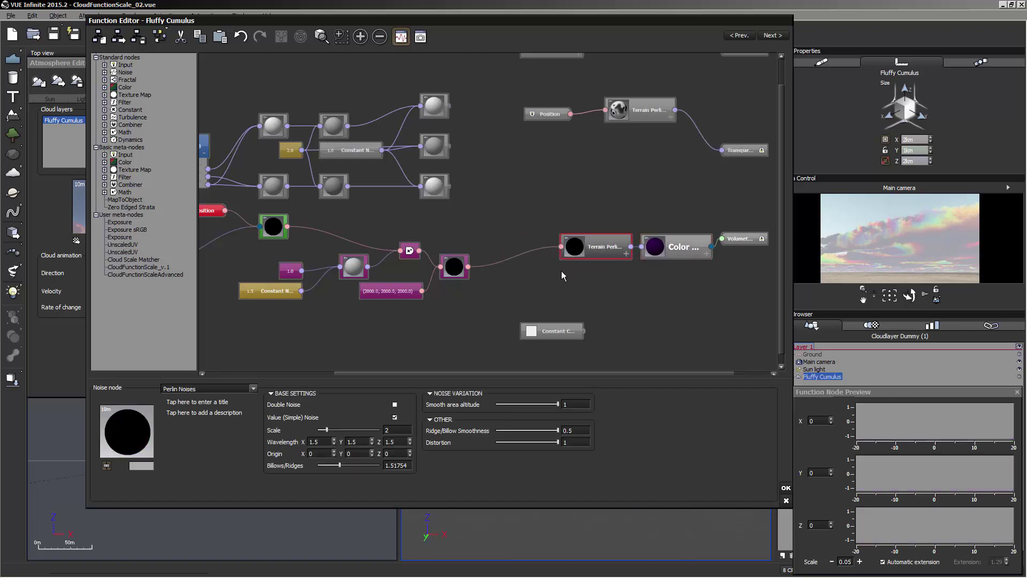
Shift the magenta scaling group with its 1.5 constant toward the output side, then move the Perlin noise, Color map and Volumetric nodes farther out.
middle_drag(561, 270, 622, 266)
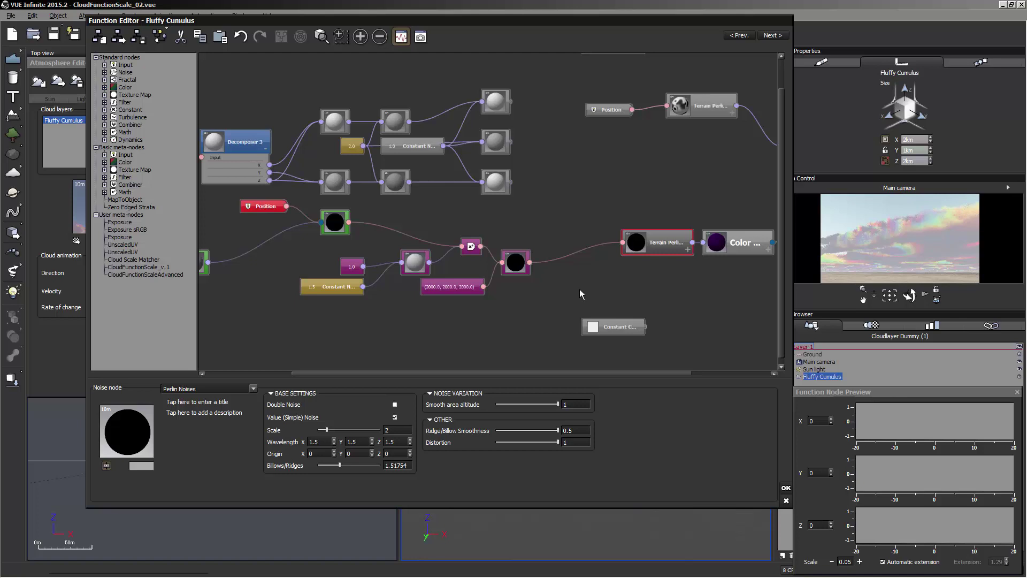
drag(532, 297, 348, 249)
drag(340, 292, 439, 267)
middle_drag(580, 257, 464, 254)
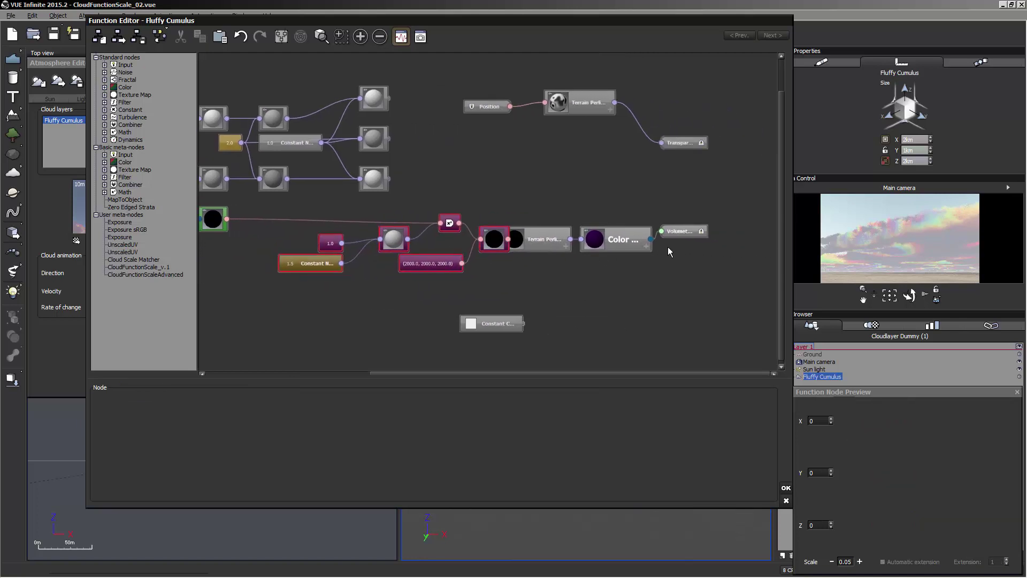
drag(702, 276, 602, 245)
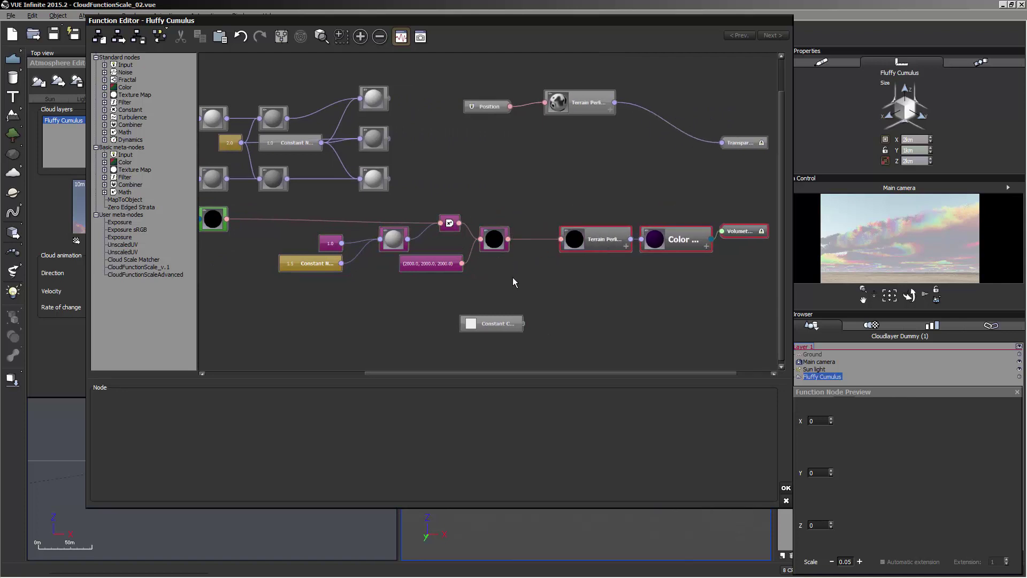
Shift the red Position and green nodes back and down as a group, and bring the lower Divide (X/a) filter closer to its math node.
middle_drag(421, 270, 550, 298)
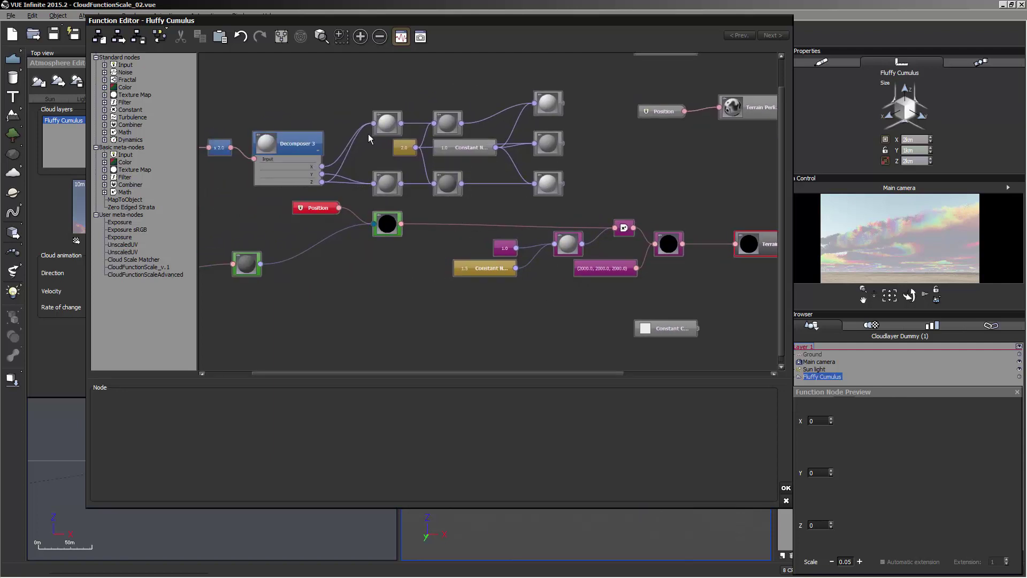
drag(409, 253, 269, 233)
middle_drag(317, 221, 516, 236)
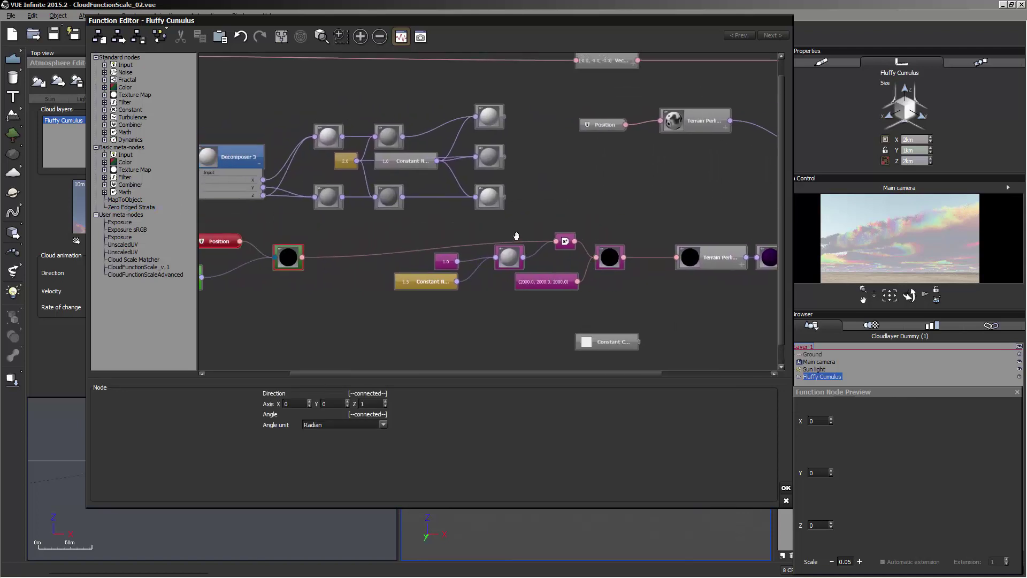
drag(485, 207, 445, 206)
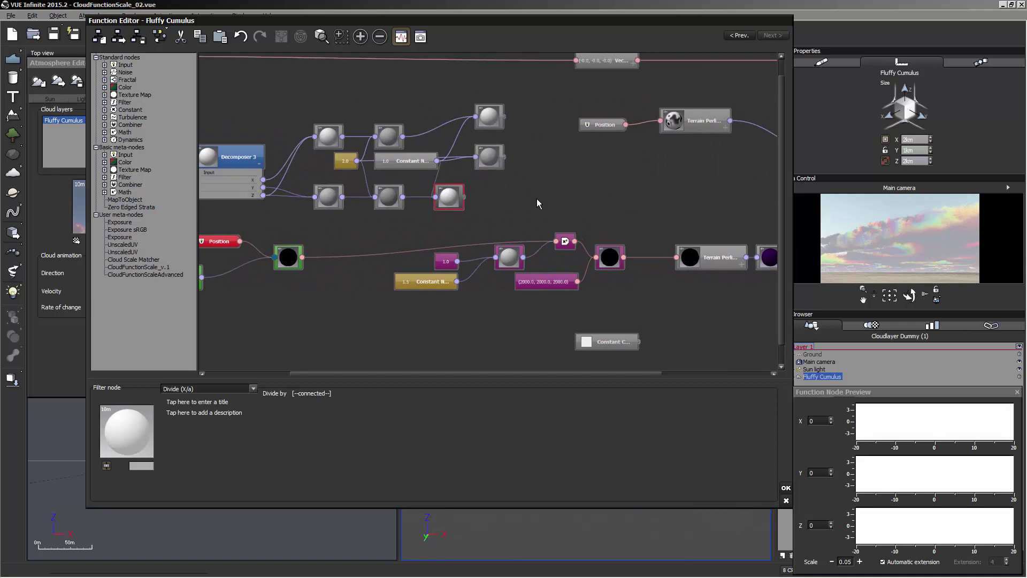
middle_drag(534, 199, 473, 197)
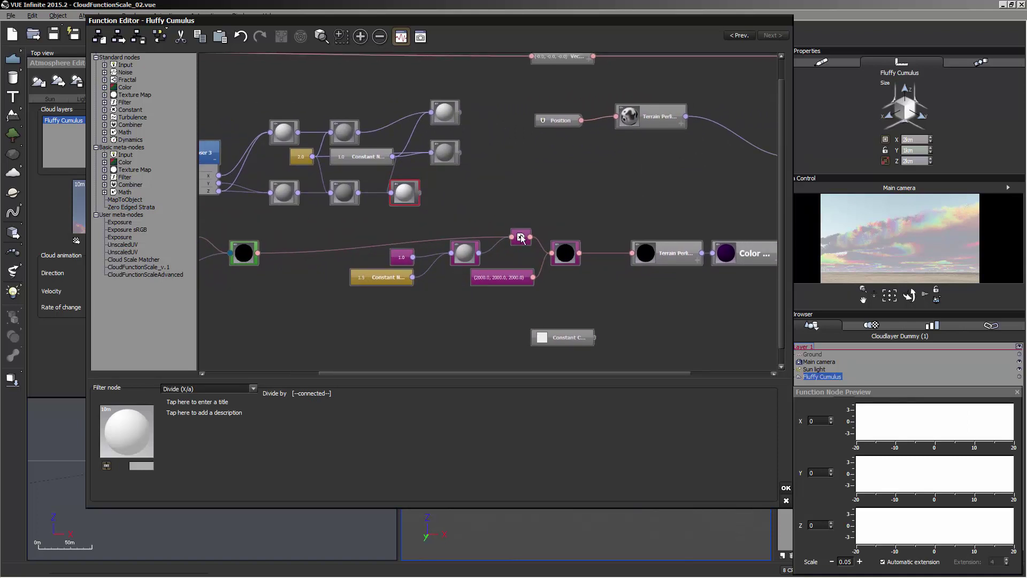
Minimize the 1.5 constant, stack it with the magenta 1.0 constant beside their filter, and move the whole scaling group nearer the Terrain Perlin node.
middle_drag(587, 304, 461, 269)
drag(461, 269, 265, 172)
click(315, 192)
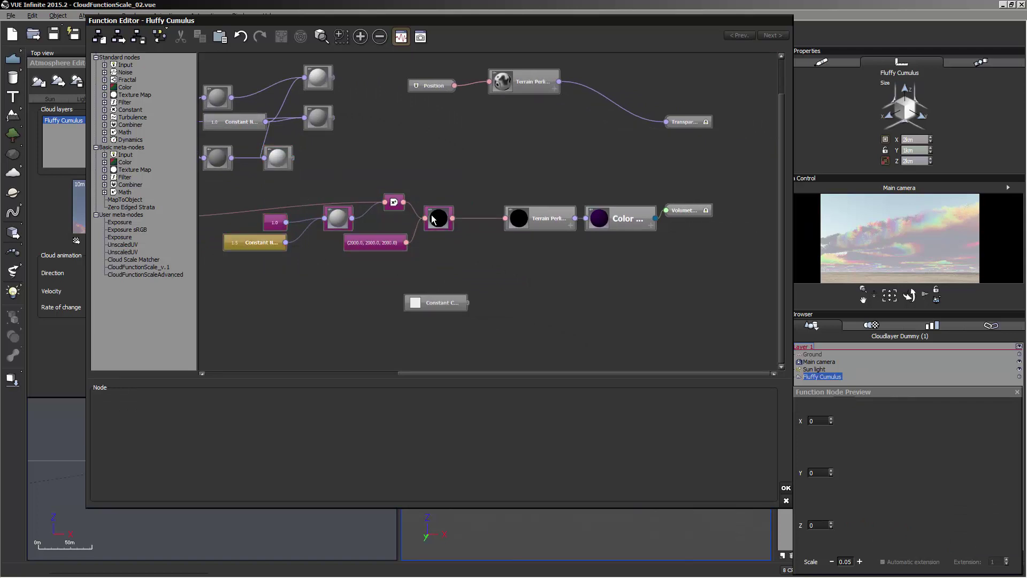
double_click(261, 240)
drag(239, 246, 293, 206)
shift+click(274, 223)
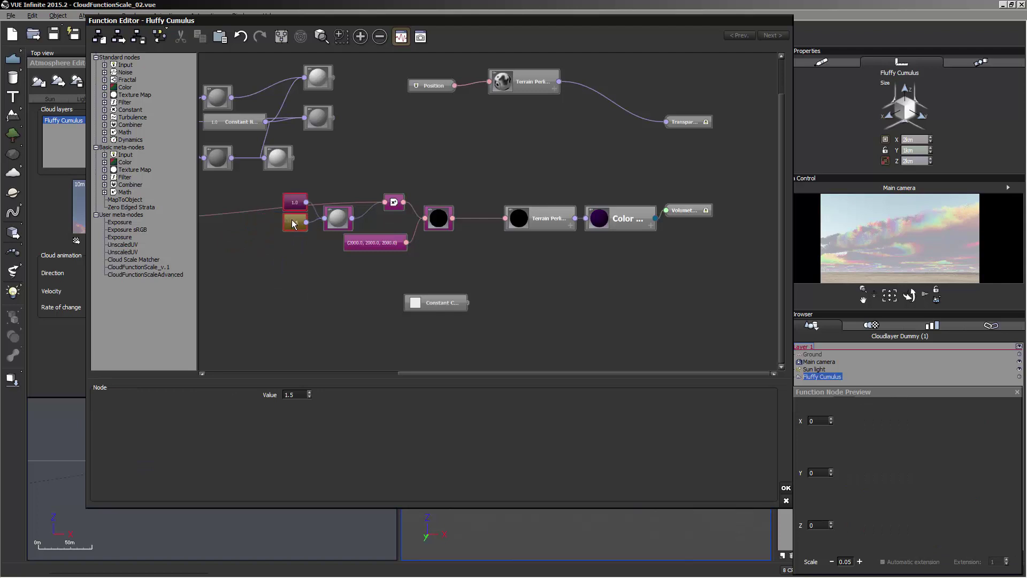
drag(468, 251, 319, 200)
click(475, 169)
Regroup the lower and upper Divide (X/a) filters around the middle one and minimize the Decomposer 3 node.
middle_drag(515, 177, 644, 202)
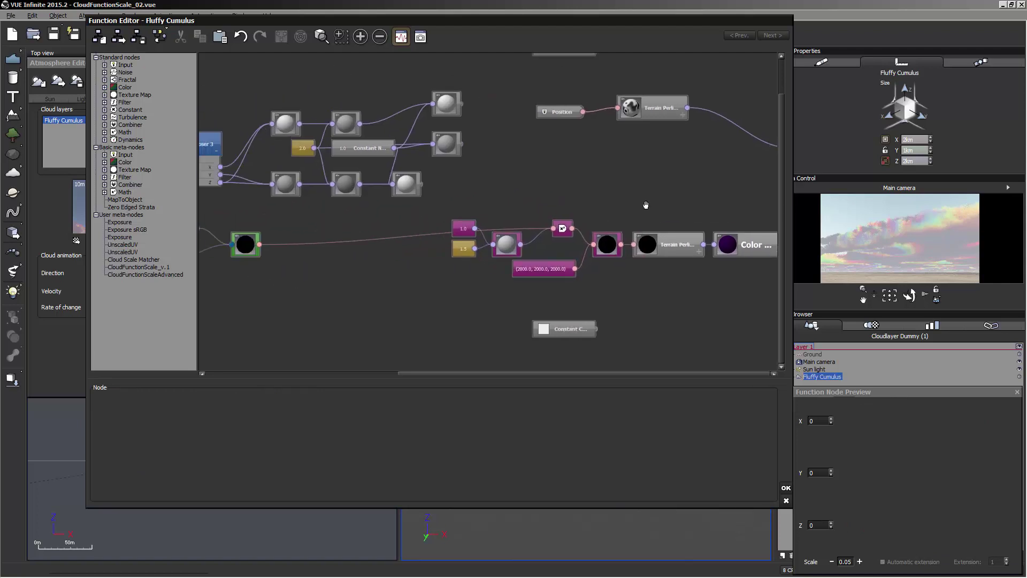
middle_drag(465, 152, 573, 168)
click(513, 199)
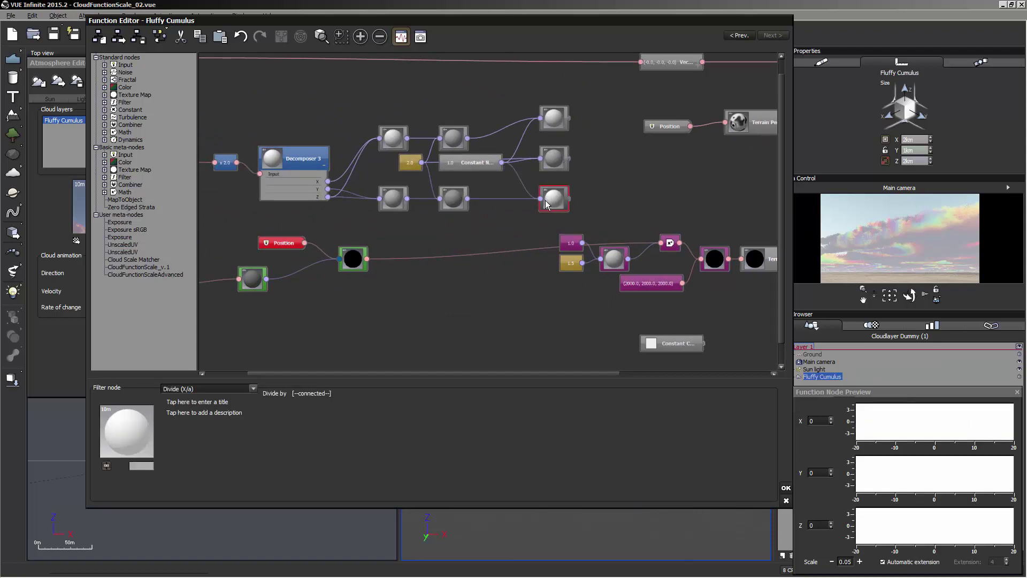
middle_drag(529, 227, 623, 247)
drag(669, 232, 210, 191)
click(521, 126)
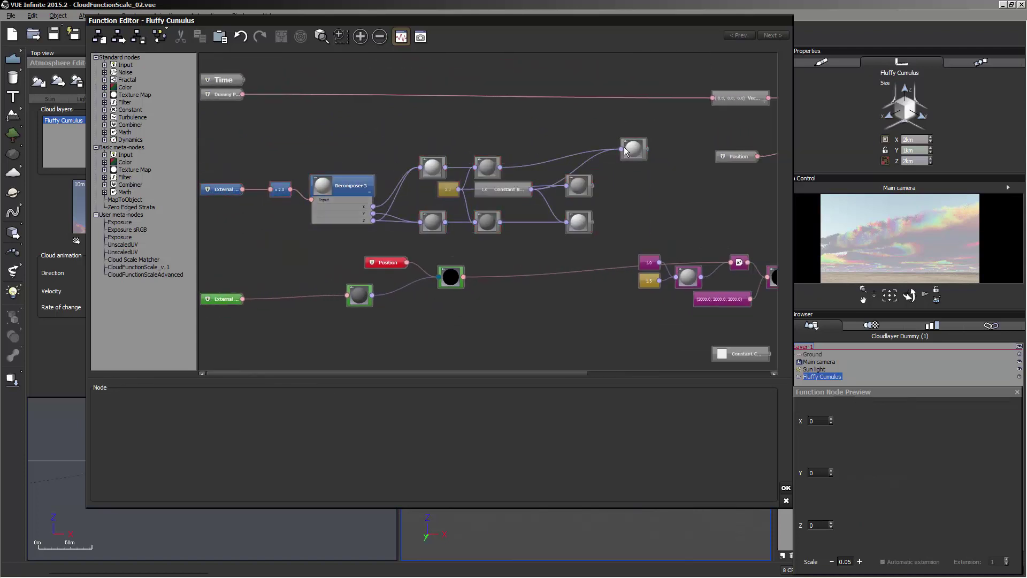
drag(631, 149, 561, 158)
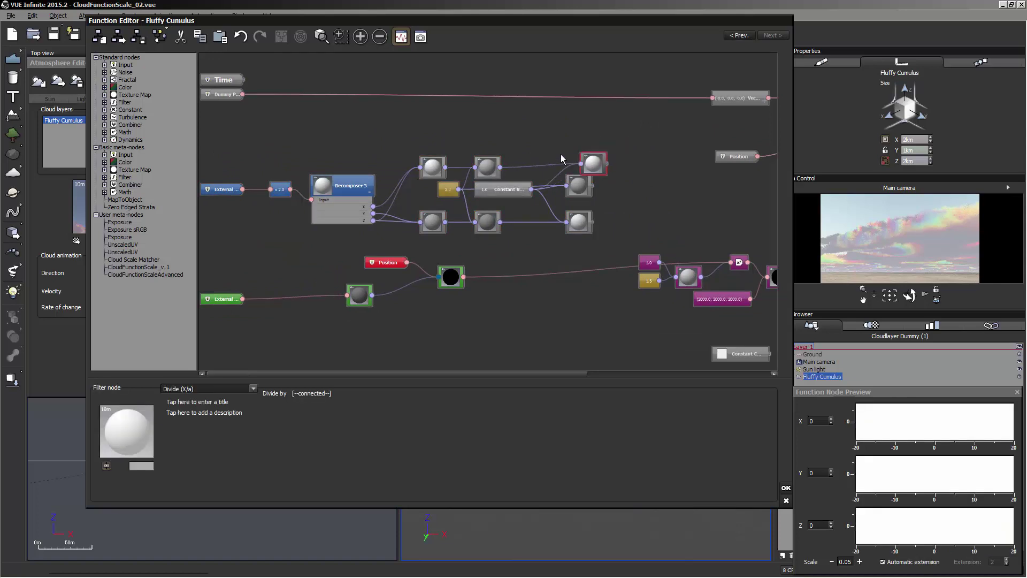
double_click(338, 187)
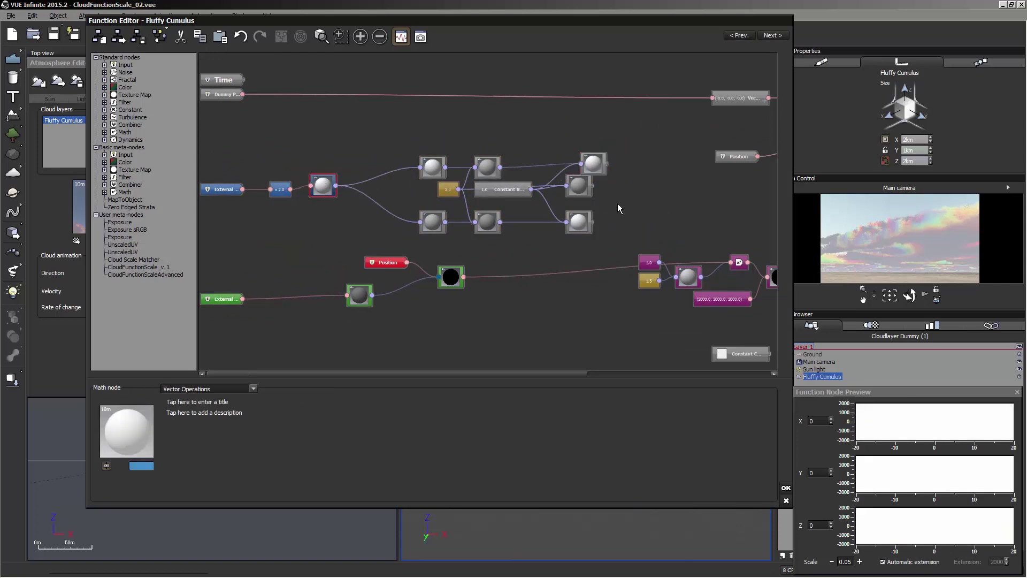
click(650, 200)
Add an XYZ Product (separate parameters) vector math node, expand its ports and additional parameters, and place it beyond the Divide (X/a) filters.
middle_drag(641, 190, 566, 173)
scroll(592, 194, up, 1)
scroll(592, 194, up, 1)
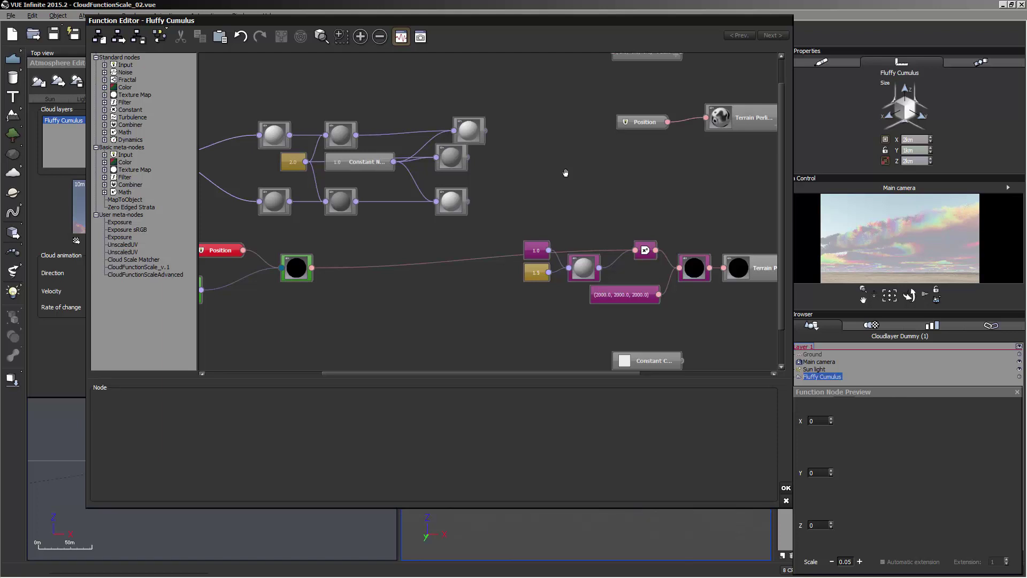
right_click(523, 176)
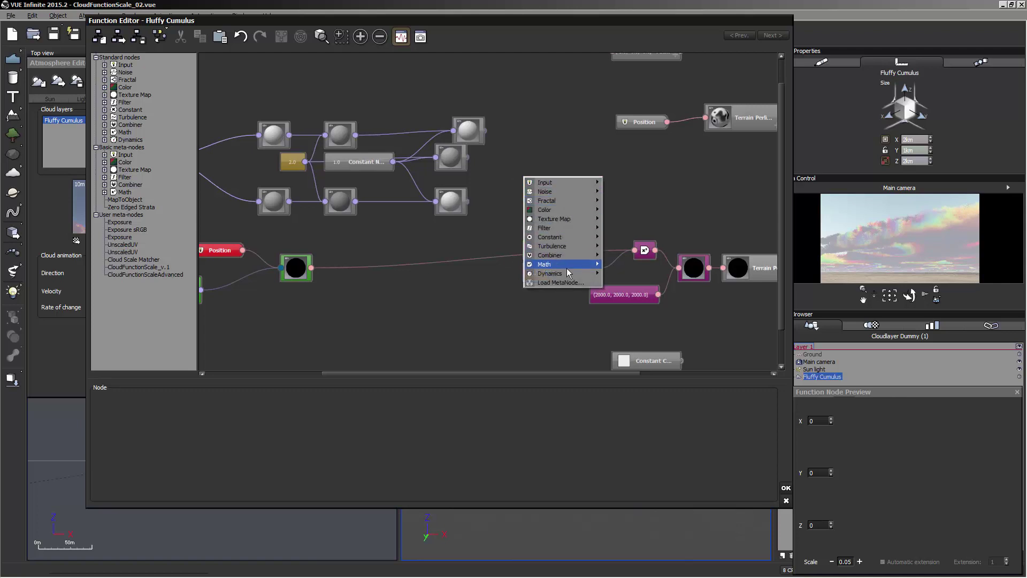
mouse_move(566, 267)
mouse_move(503, 295)
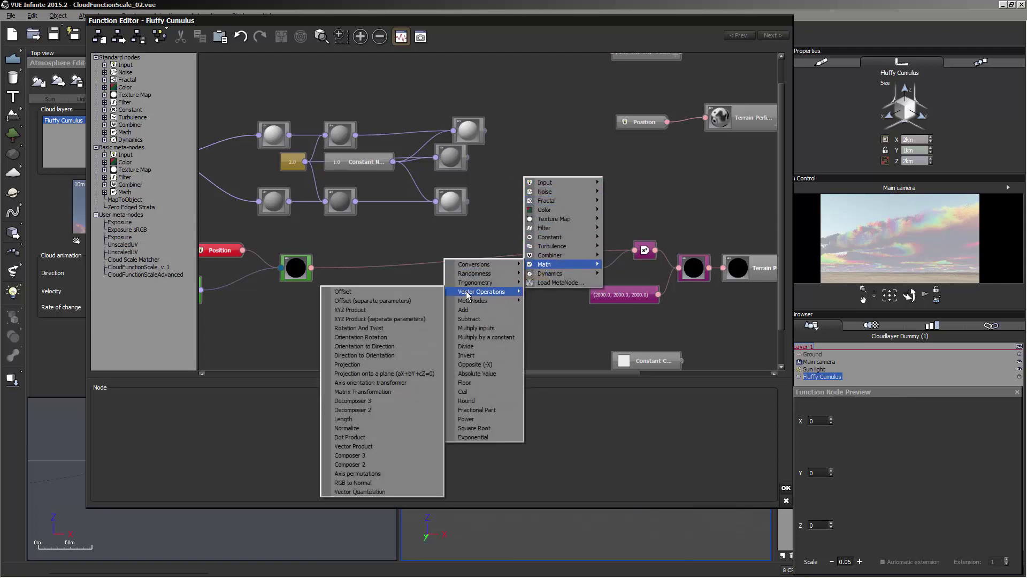
click(413, 319)
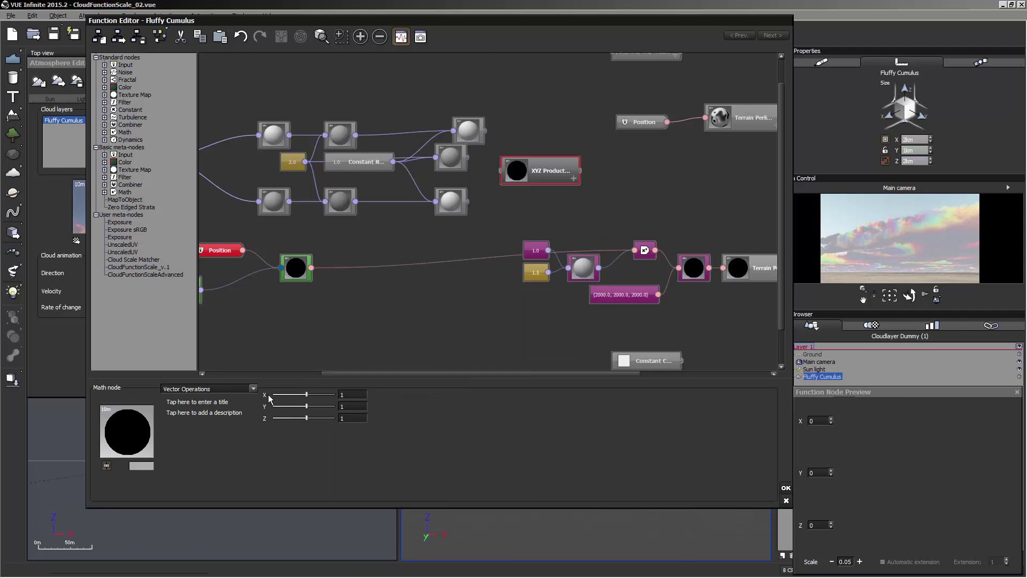
click(574, 179)
click(571, 203)
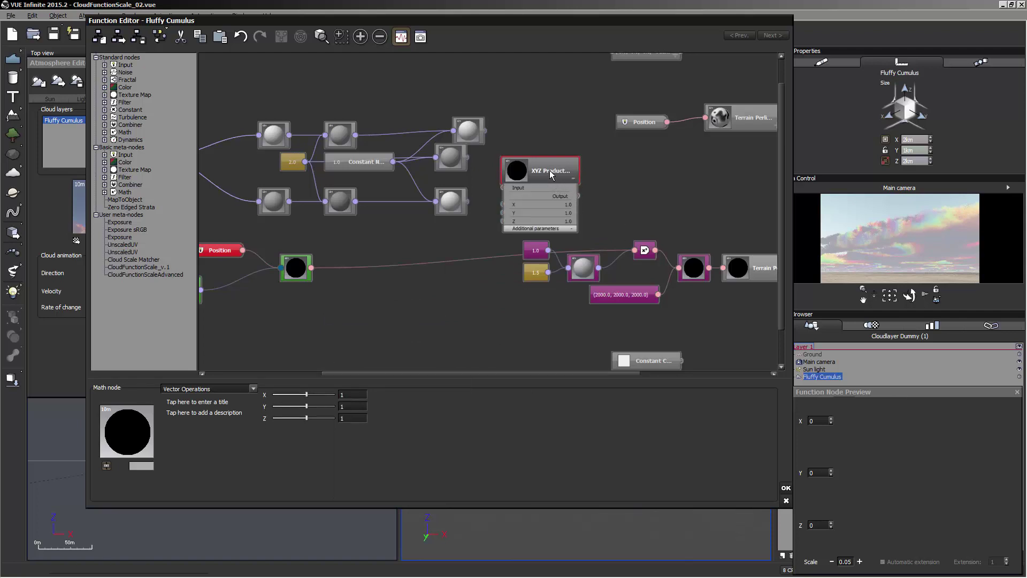
drag(550, 171, 567, 143)
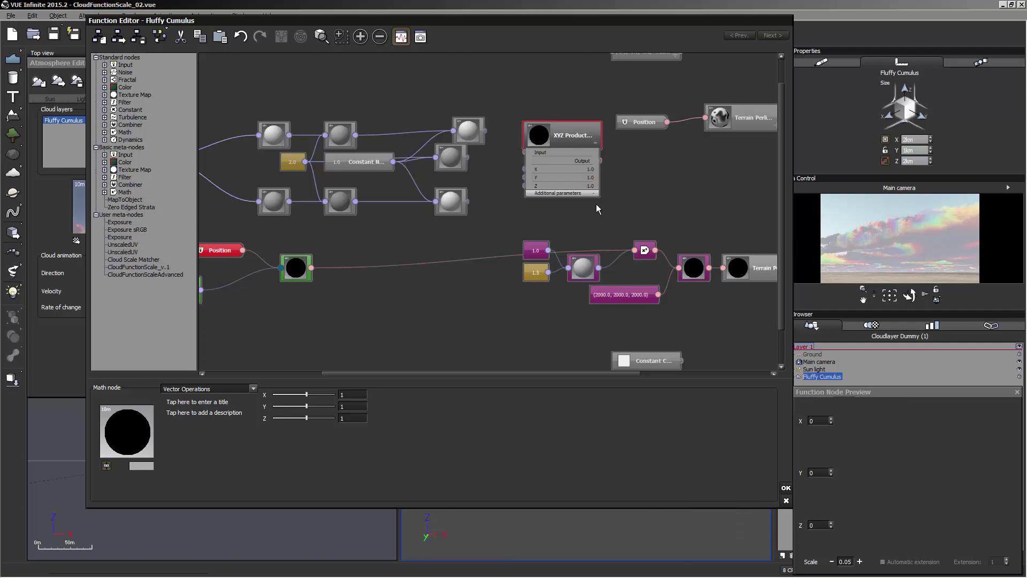
Connect the XYZ Product's X to the upper Divide filter, Y to the lower and Z to the middle one, then minimize the node.
scroll(596, 204, up, 3)
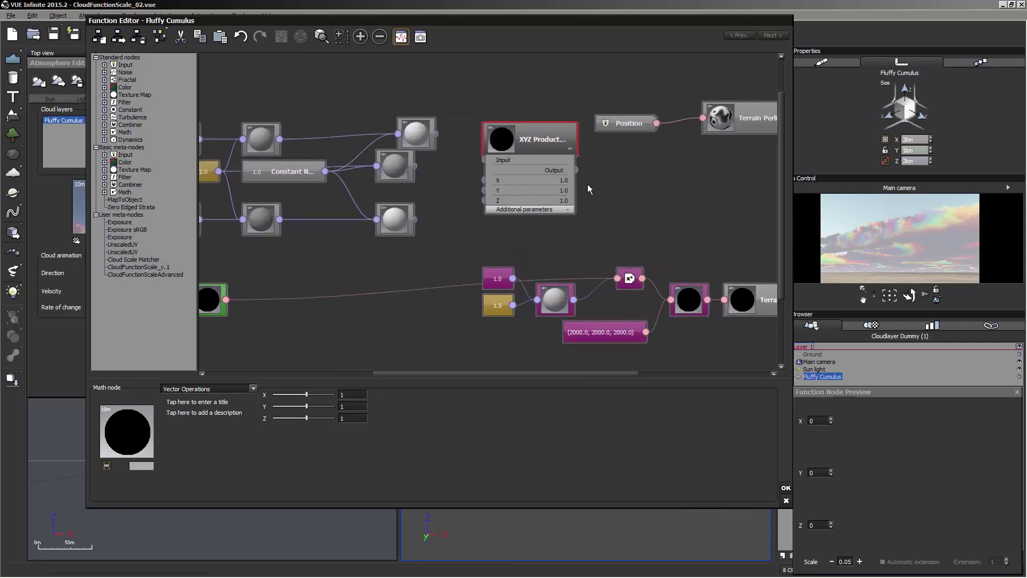
middle_drag(587, 184, 594, 228)
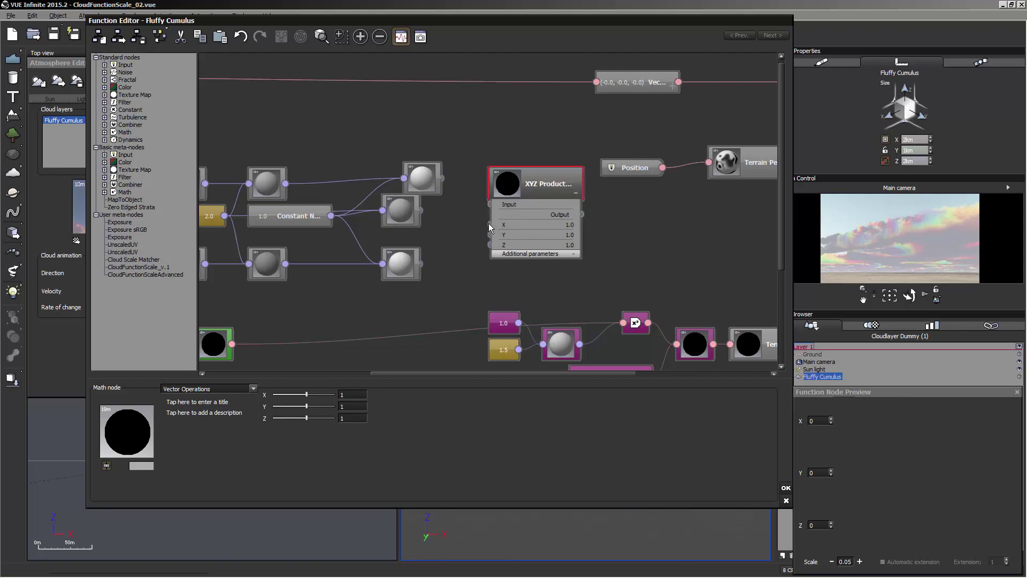
drag(491, 224, 440, 178)
drag(491, 236, 419, 264)
drag(490, 244, 421, 211)
scroll(602, 245, down, 3)
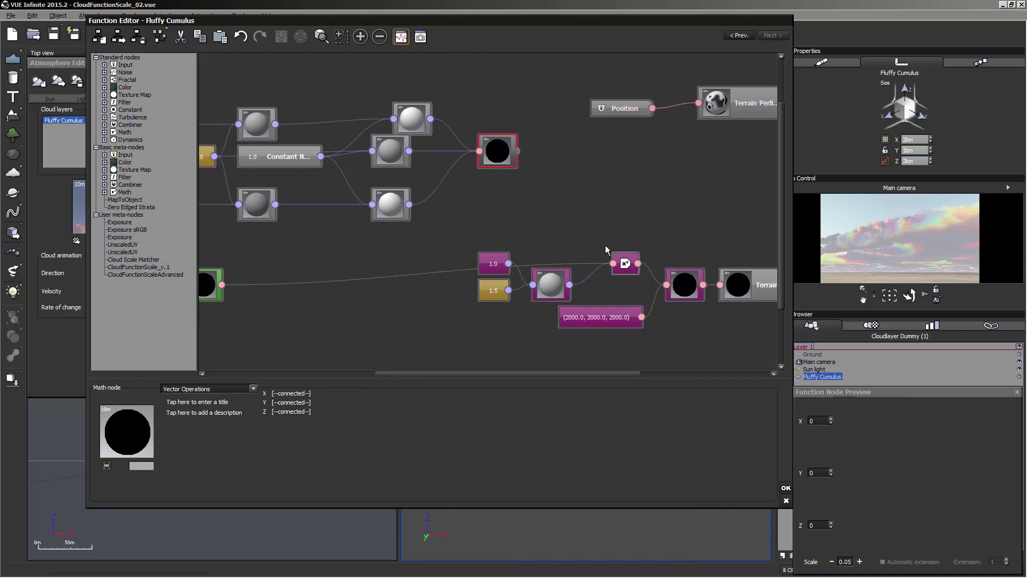
Expand the XYZ Product node and connect its Input to the output of the green node fed by Position.
middle_drag(458, 246, 485, 258)
scroll(443, 256, down, 1)
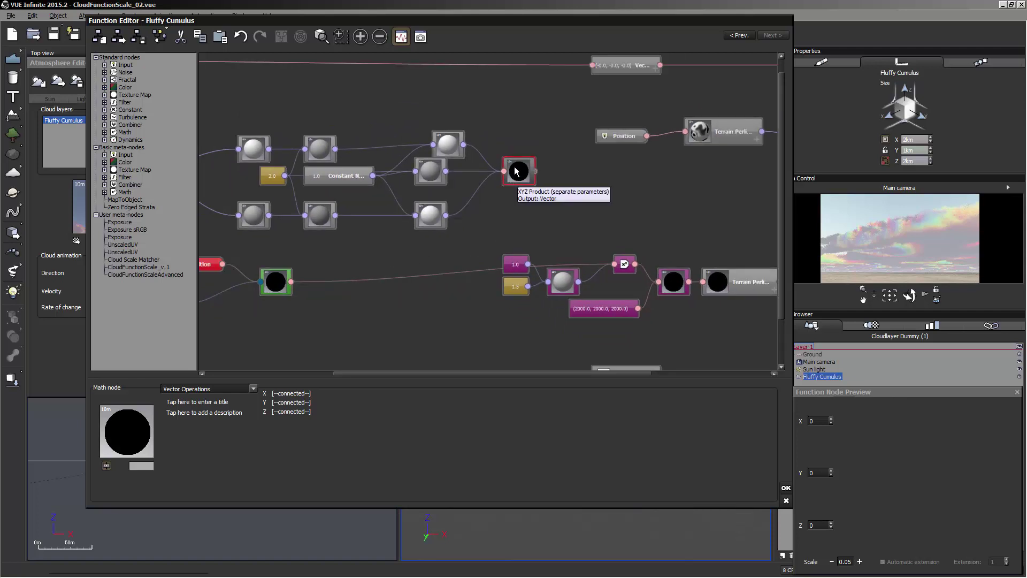
mouse_move(549, 186)
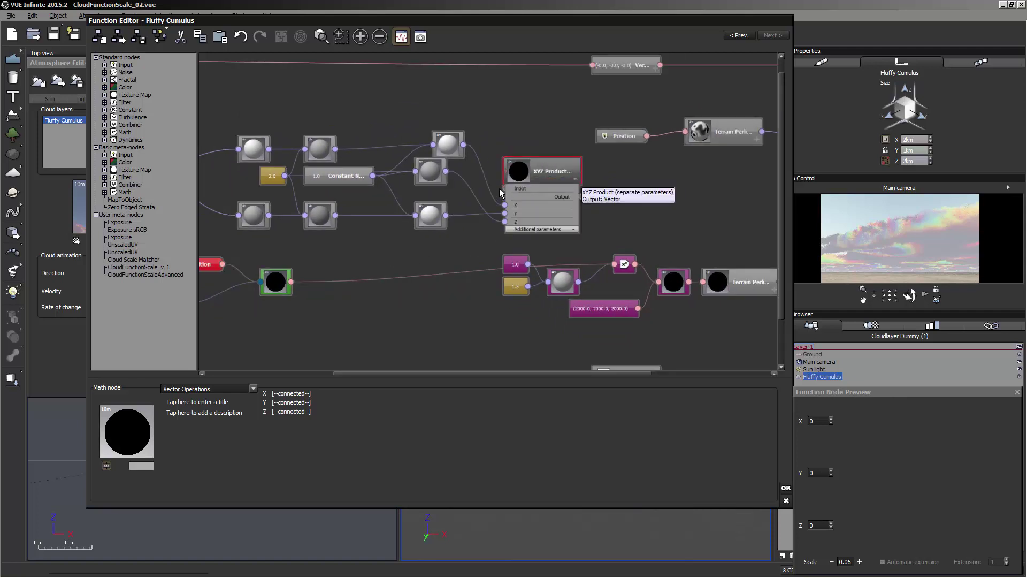
drag(504, 189, 292, 282)
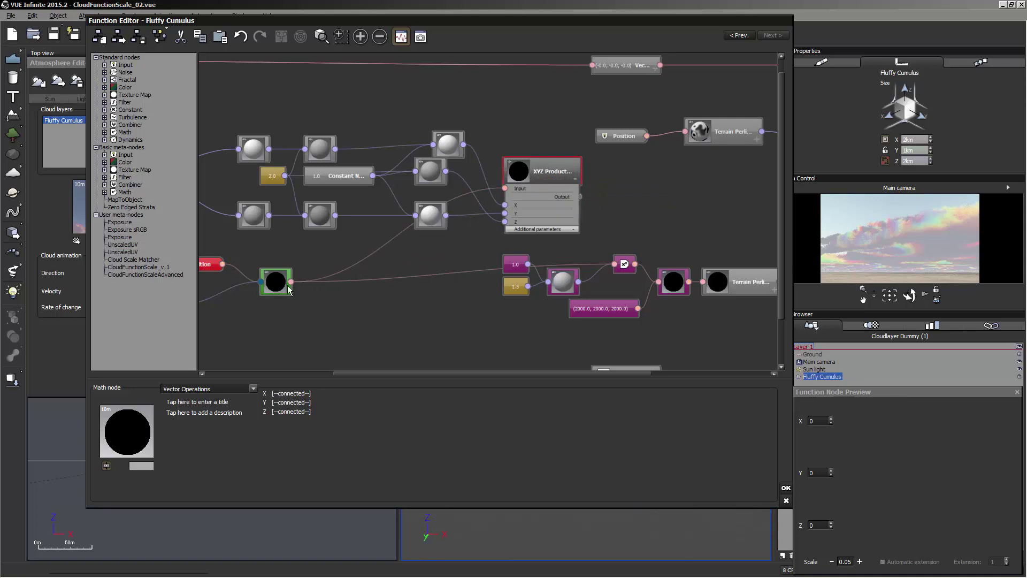
Move the magenta scaling group with its Terrain Perlin and Color nodes farther from the XYZ Product, and raise the multiply node above its filter.
middle_drag(423, 312, 304, 301)
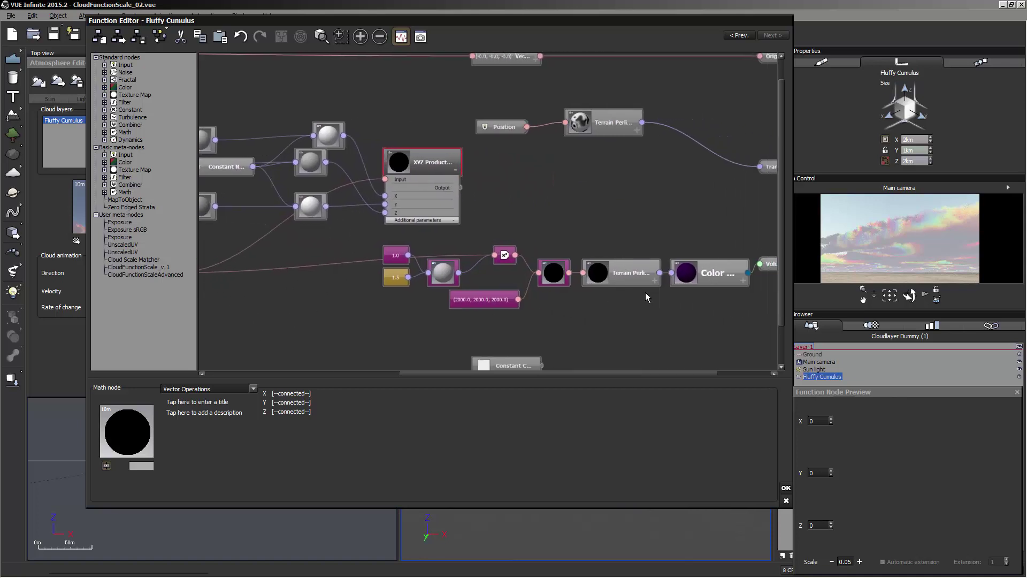
middle_drag(644, 292, 588, 288)
drag(696, 317, 497, 254)
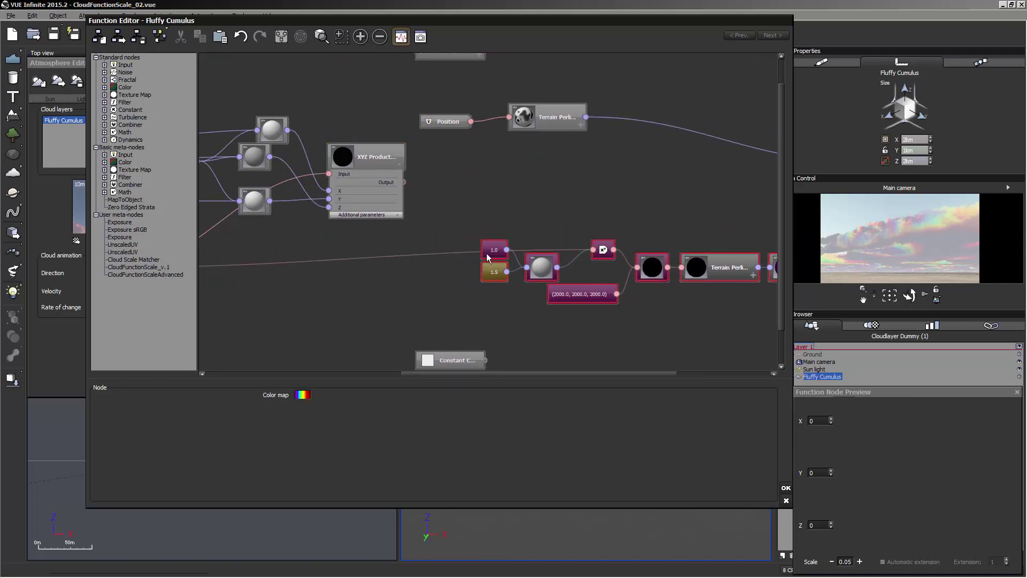
click(571, 224)
drag(596, 252, 590, 216)
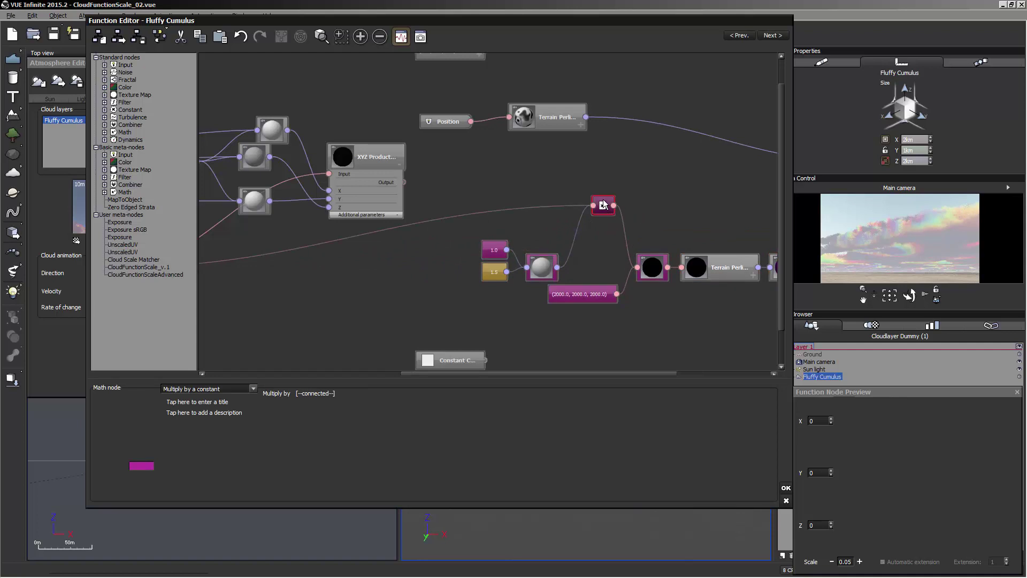
Connect the XYZ Product's Output to Input 0 of the Multiply by a constant node, minimize both nodes and reposition the XYZ Product.
double_click(603, 204)
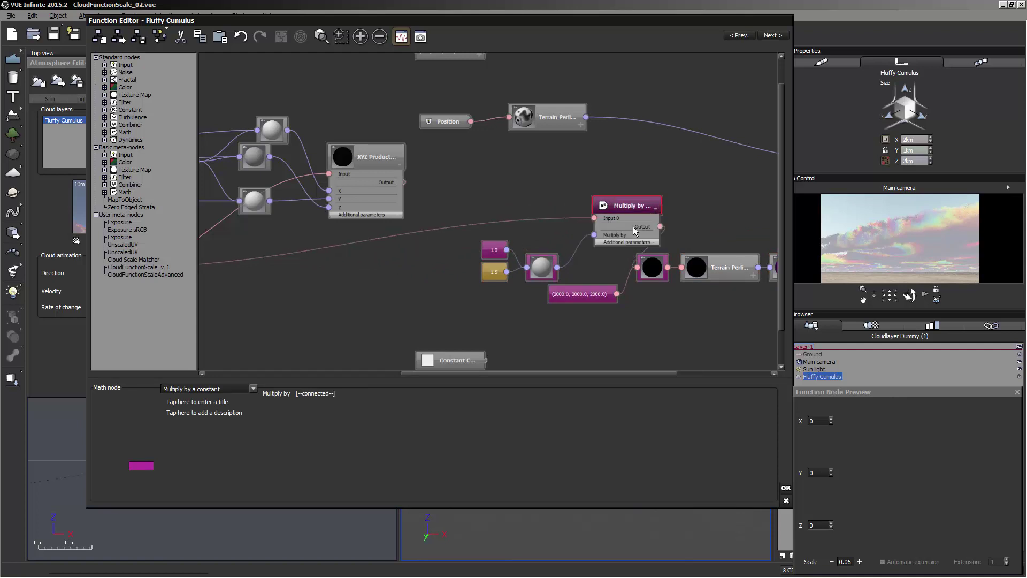
drag(439, 202, 401, 174)
double_click(384, 152)
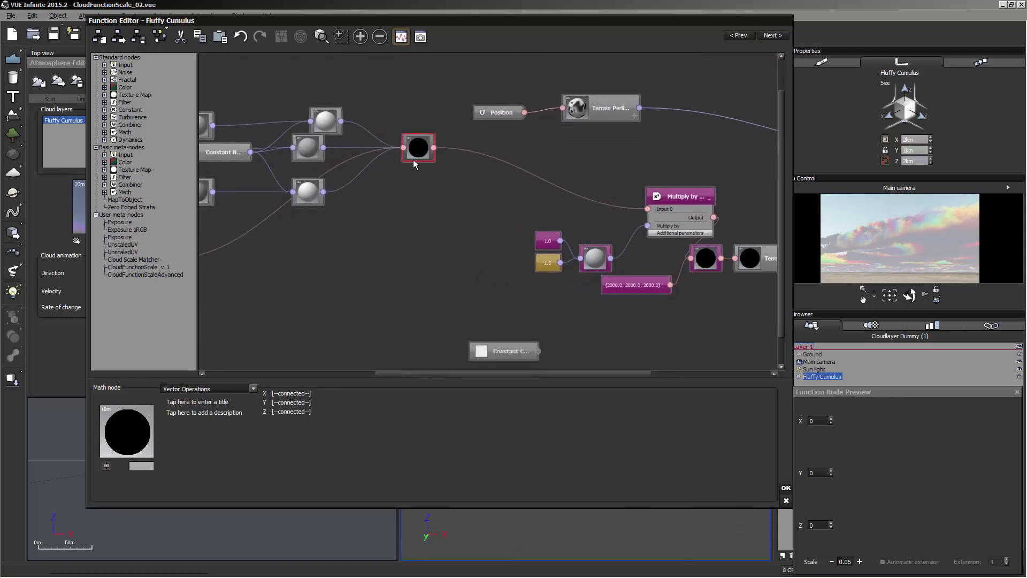
double_click(748, 190)
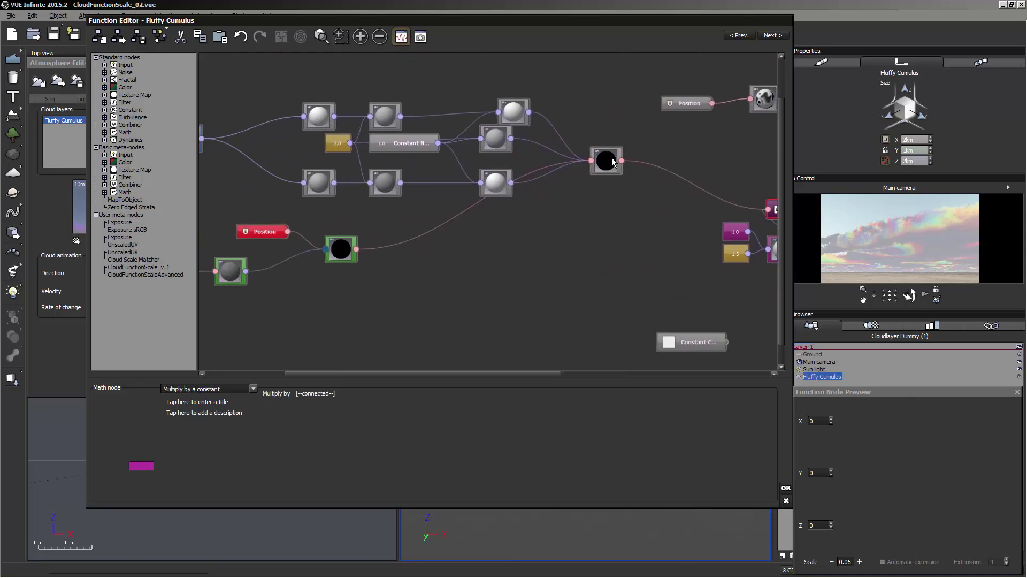
drag(611, 157, 638, 182)
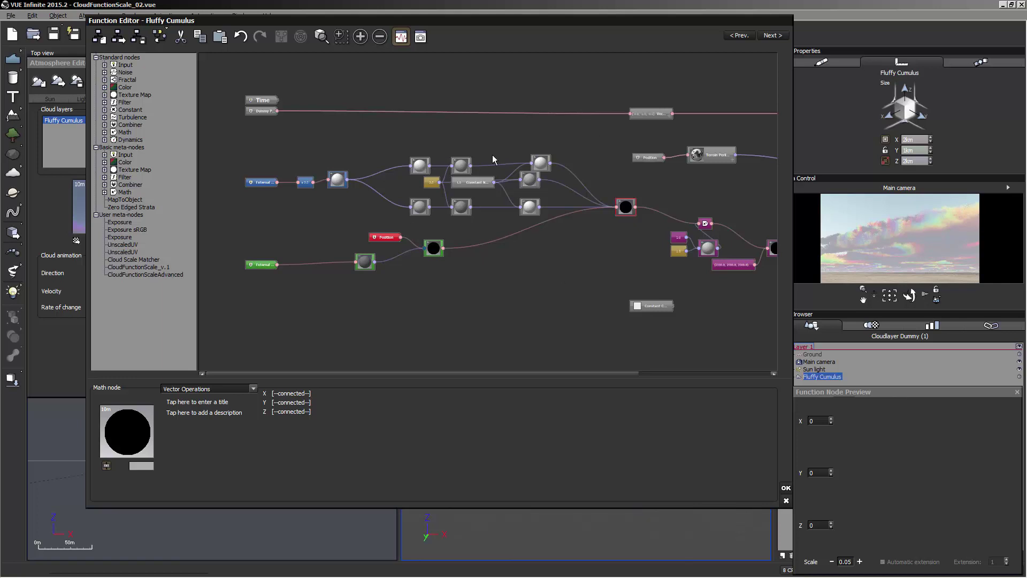
Examine the middle Divide (X/a) filter and the yellow 2.0 constant within the size-ratio chain.
click(530, 182)
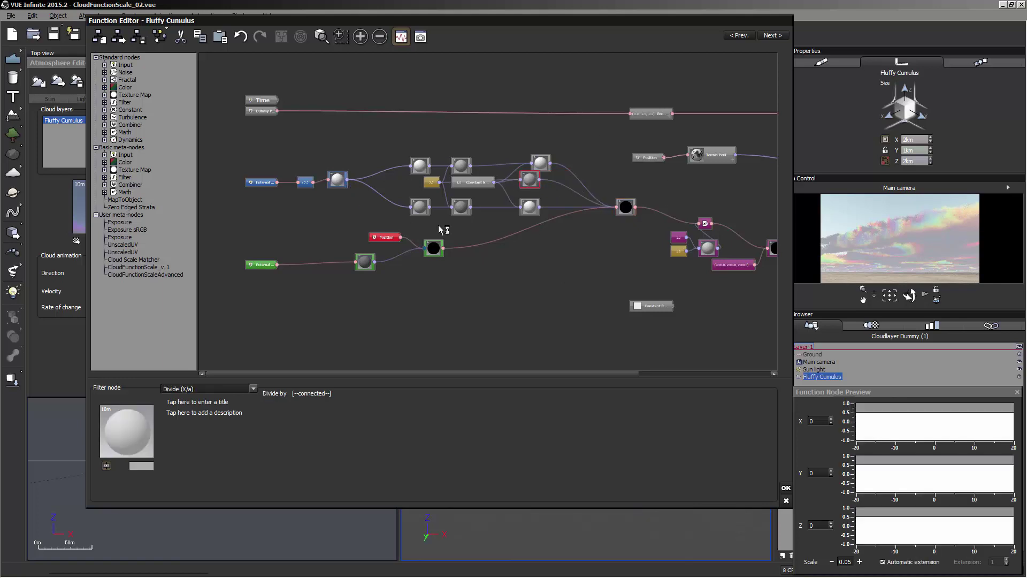
scroll(476, 210, up, 3)
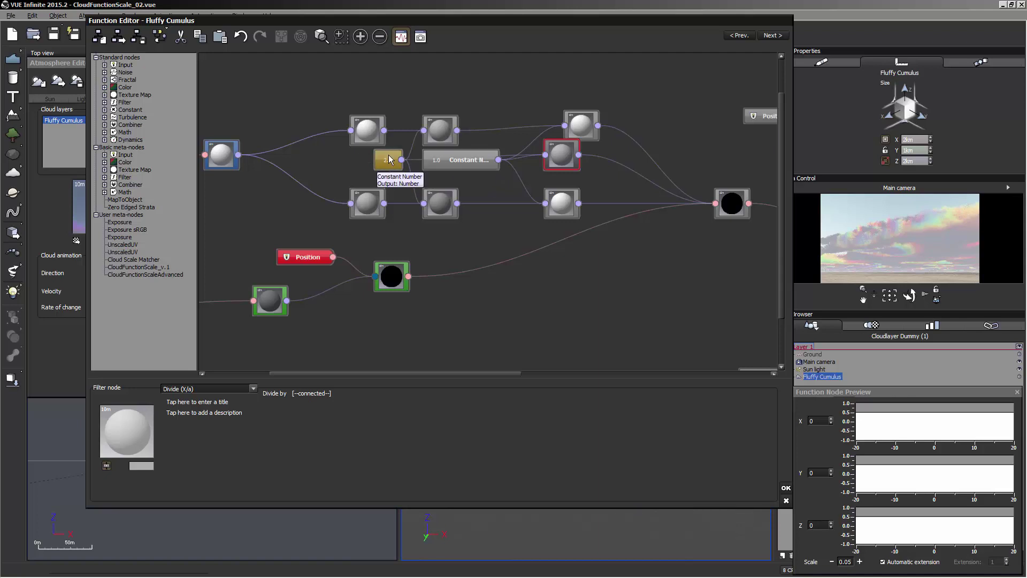
click(389, 162)
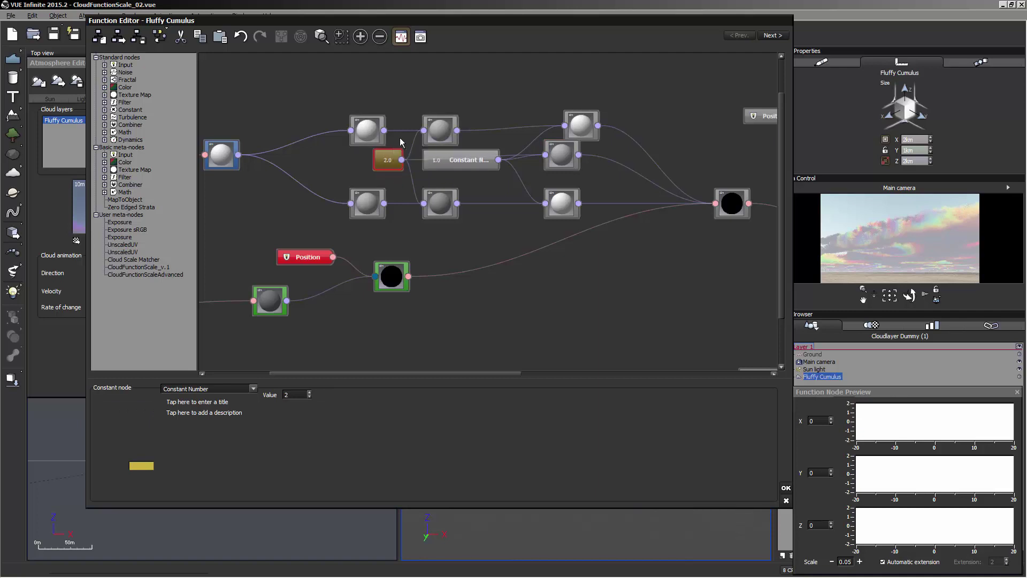
click(470, 288)
drag(470, 289, 502, 291)
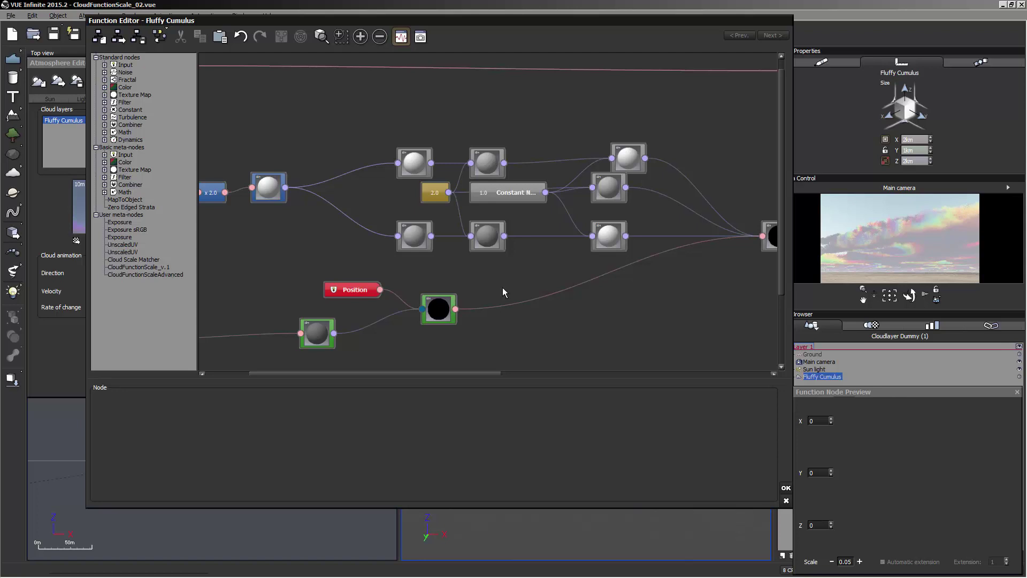
scroll(499, 292, down, 1)
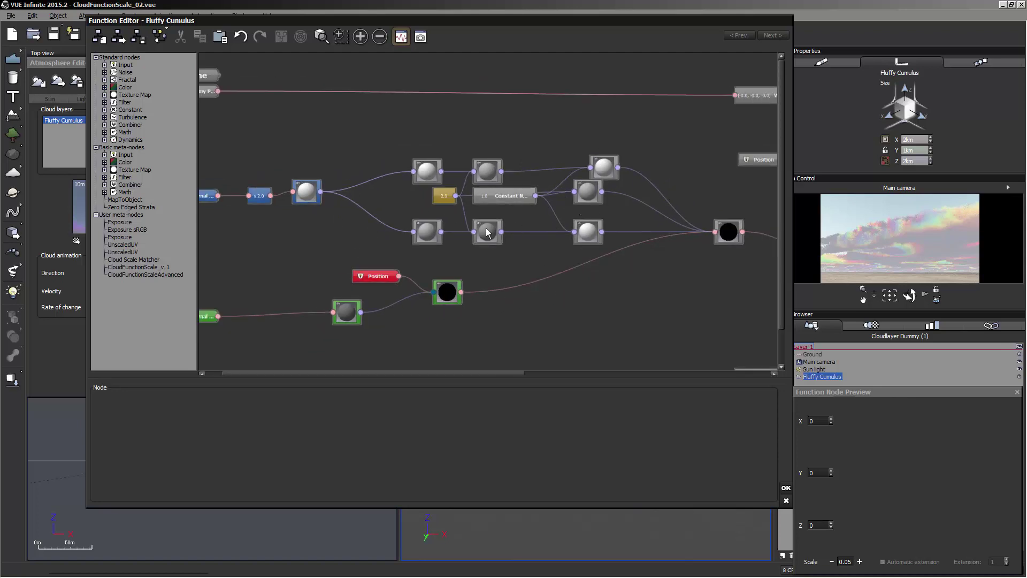
Shrink the four Divide nodes above and below the 2.0 constant to a smaller display size.
scroll(487, 230, up, 1)
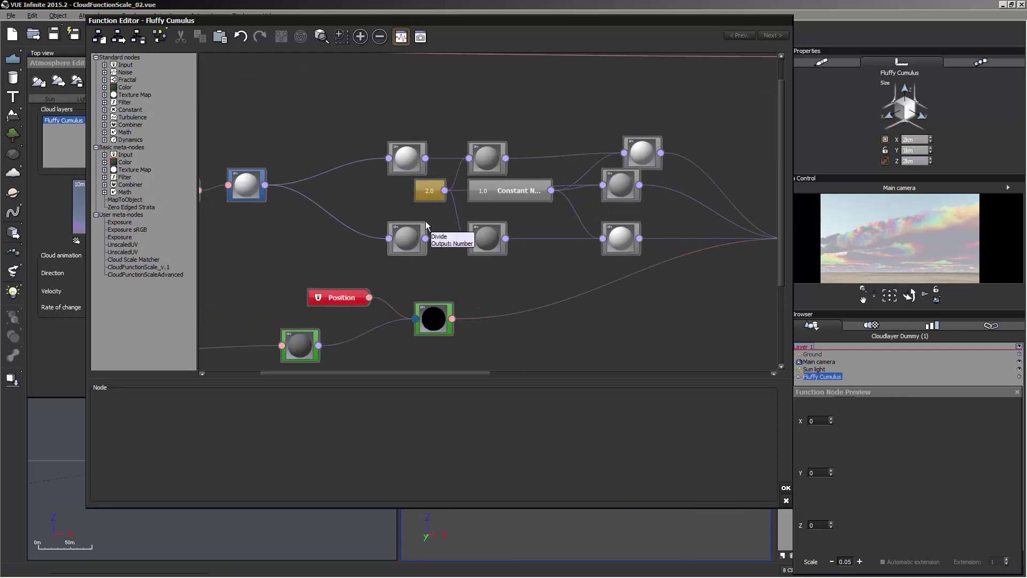
drag(425, 220, 410, 228)
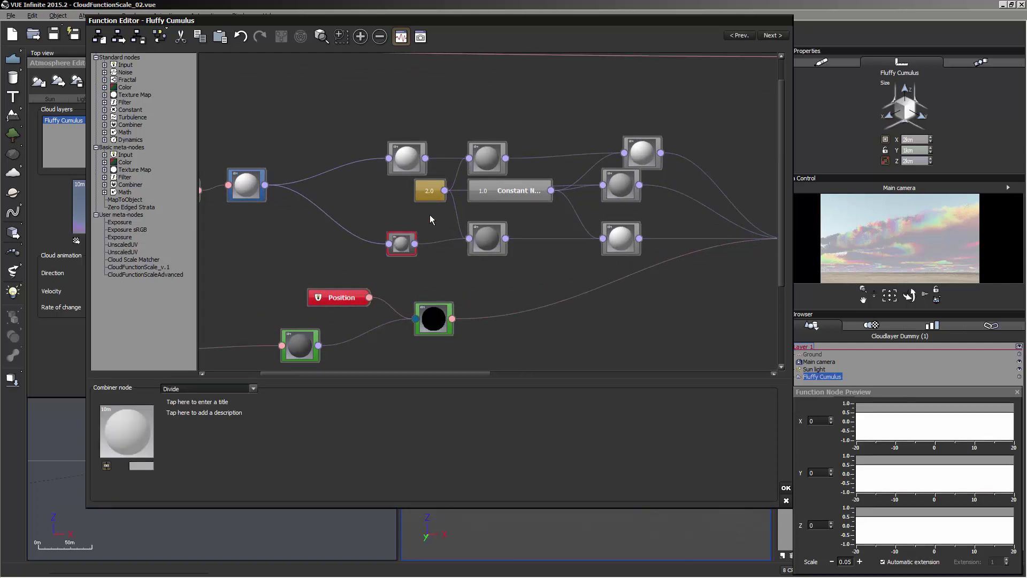
drag(426, 143, 417, 155)
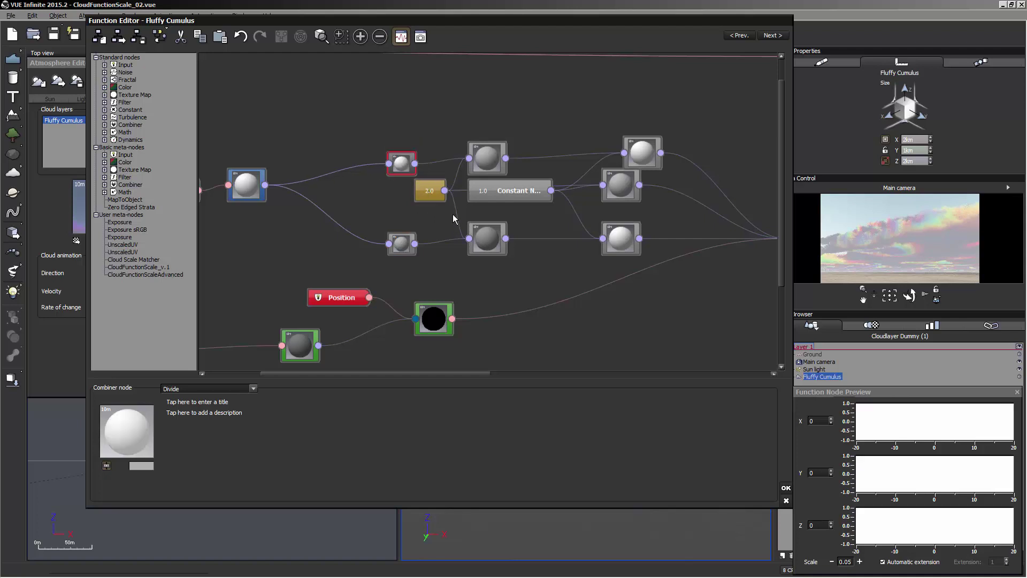
drag(506, 143, 496, 155)
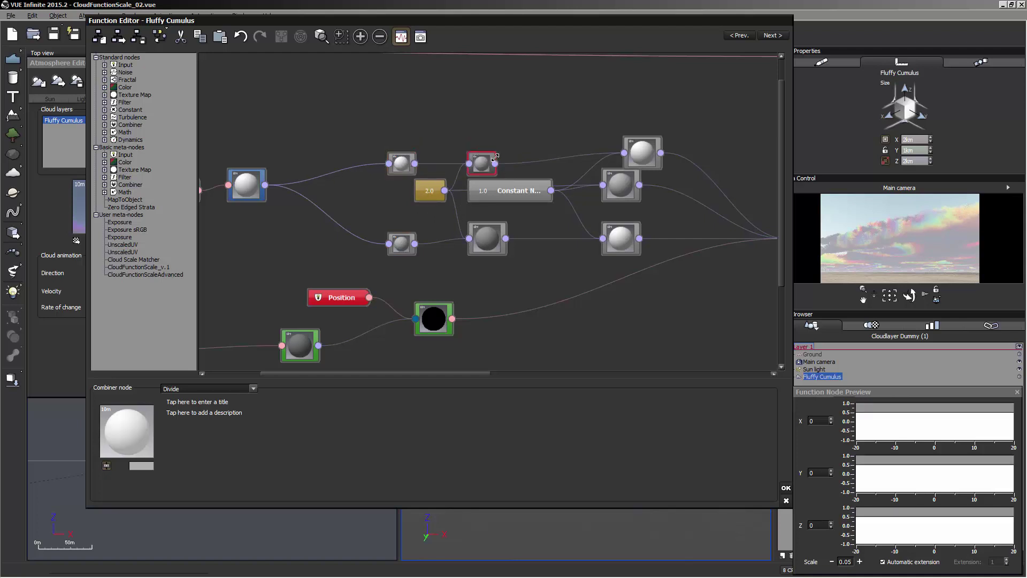
drag(506, 223, 496, 232)
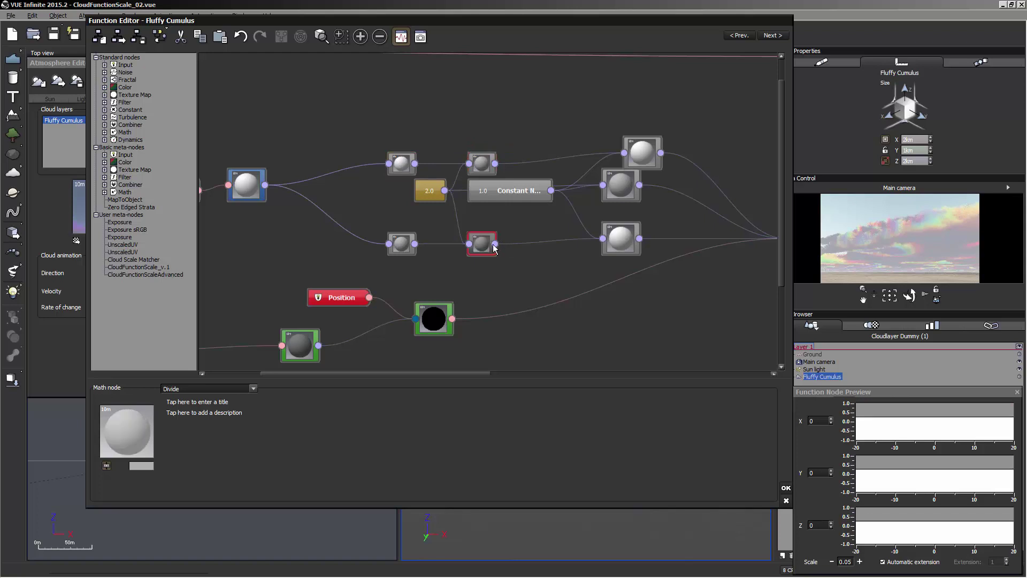
click(431, 194)
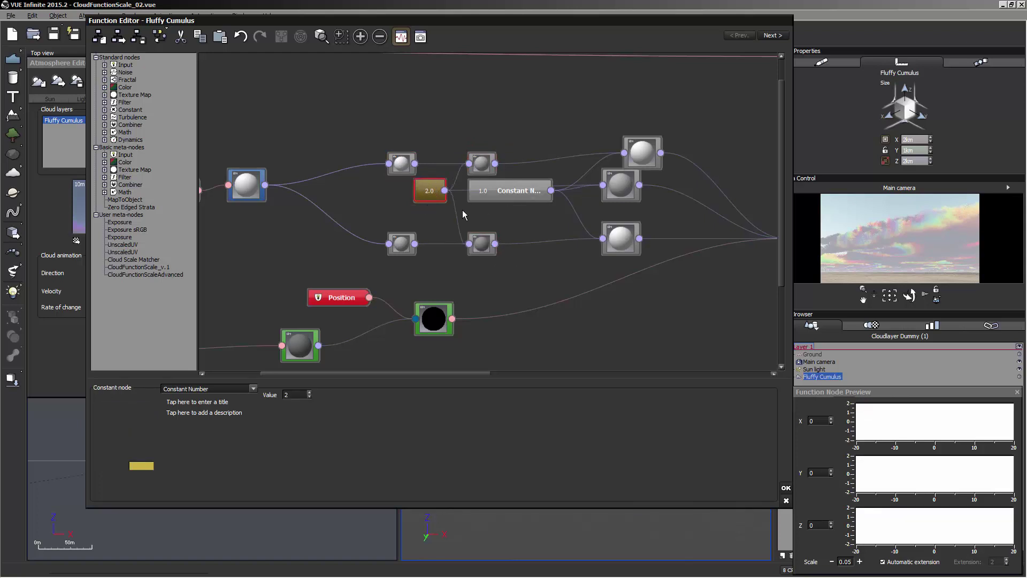
click(526, 230)
scroll(525, 231, down, 3)
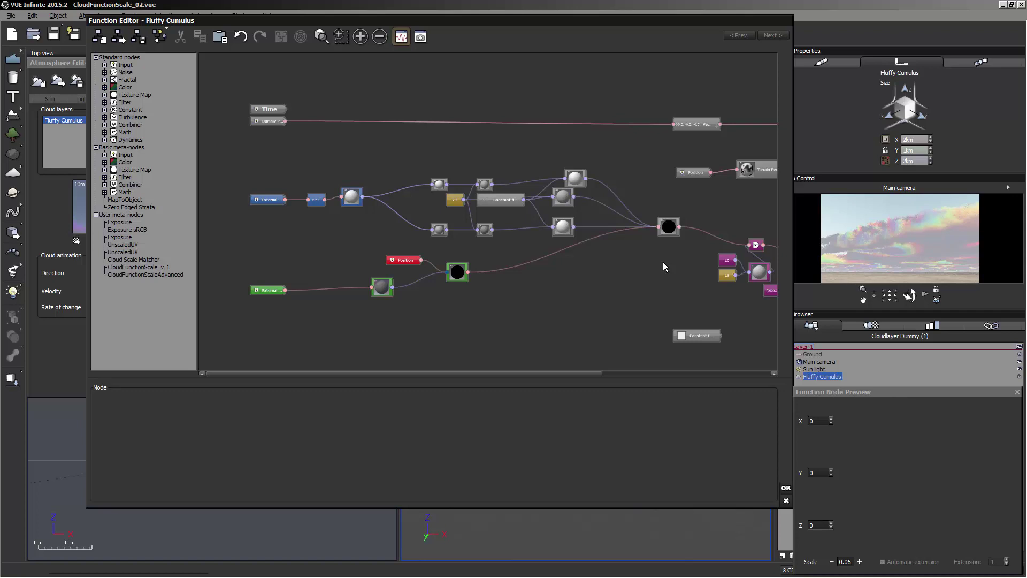
middle_drag(701, 253, 675, 243)
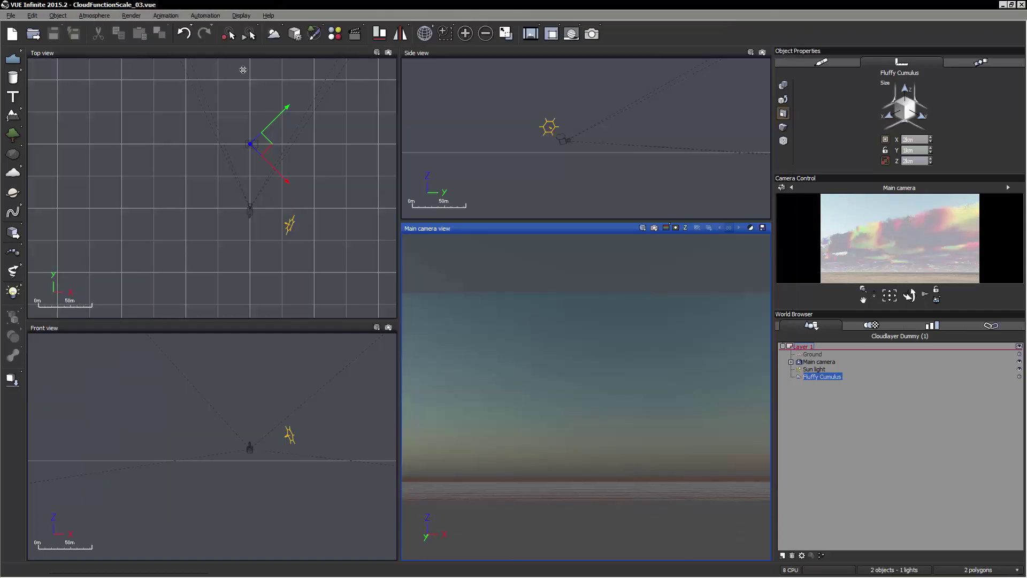
Open the Fluffy Cumulus layer for editing from the atmosphere's cloud settings and open its volumetric color function.
double_click(288, 107)
right_click(93, 214)
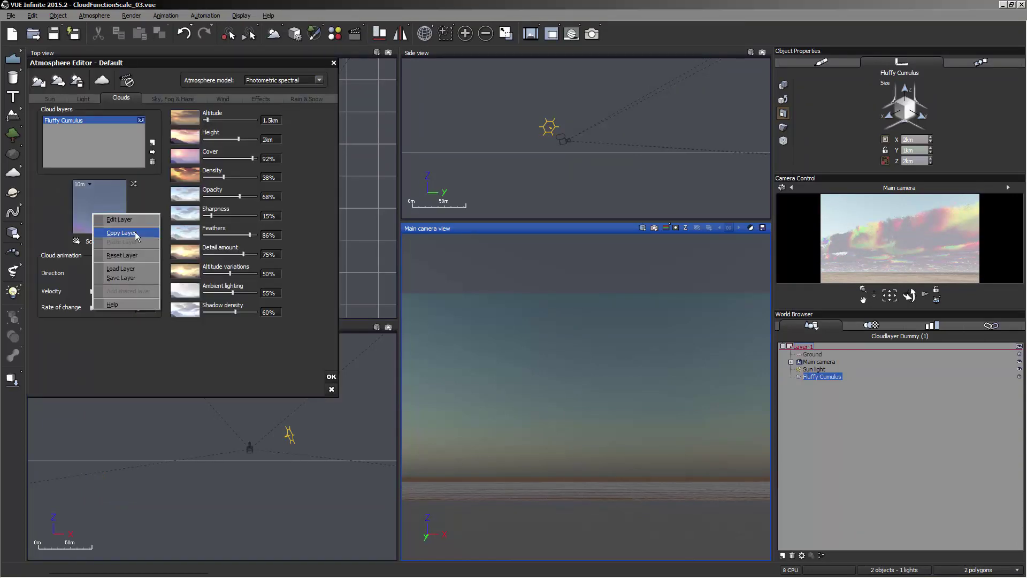
click(131, 220)
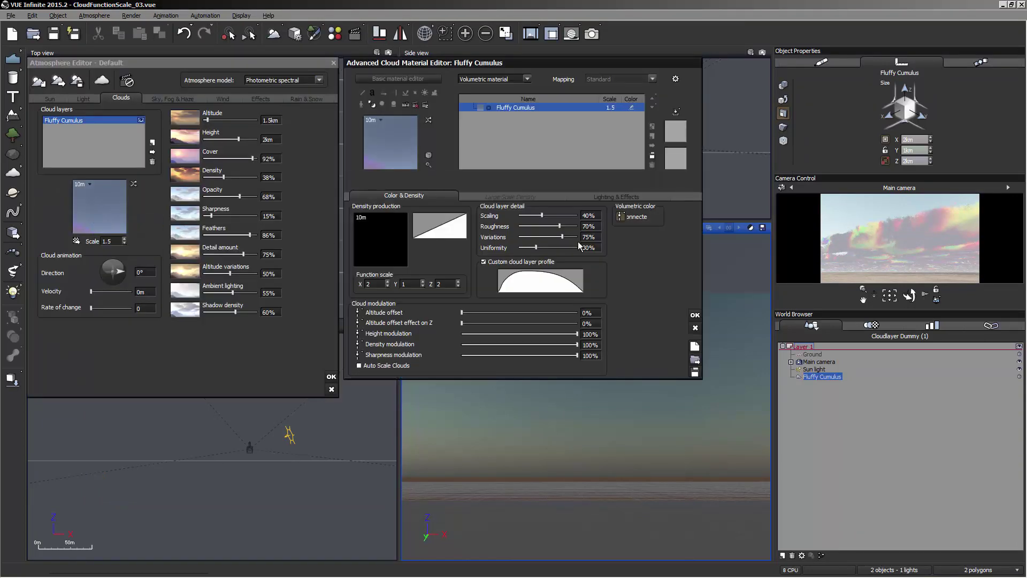
click(619, 221)
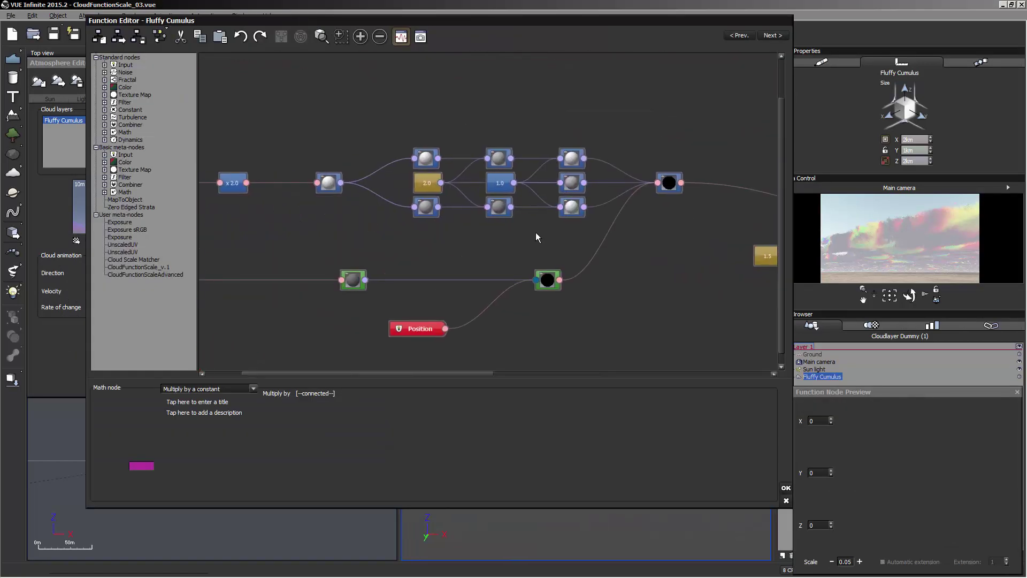
Add an External Dependency input node below the green one, set to Fluffy Cumulus / Position with Relative to parent enabled.
click(314, 325)
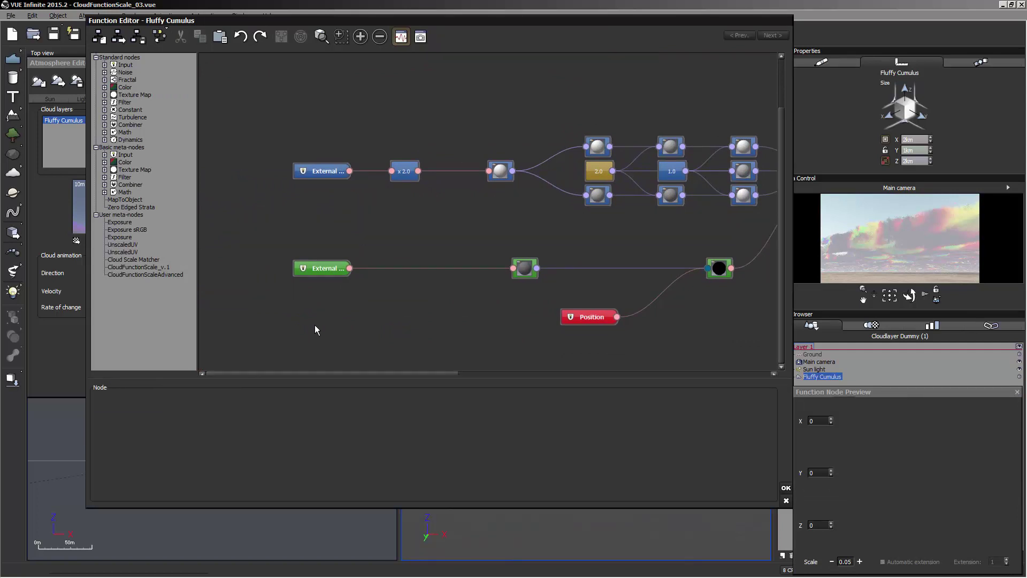
right_click(328, 304)
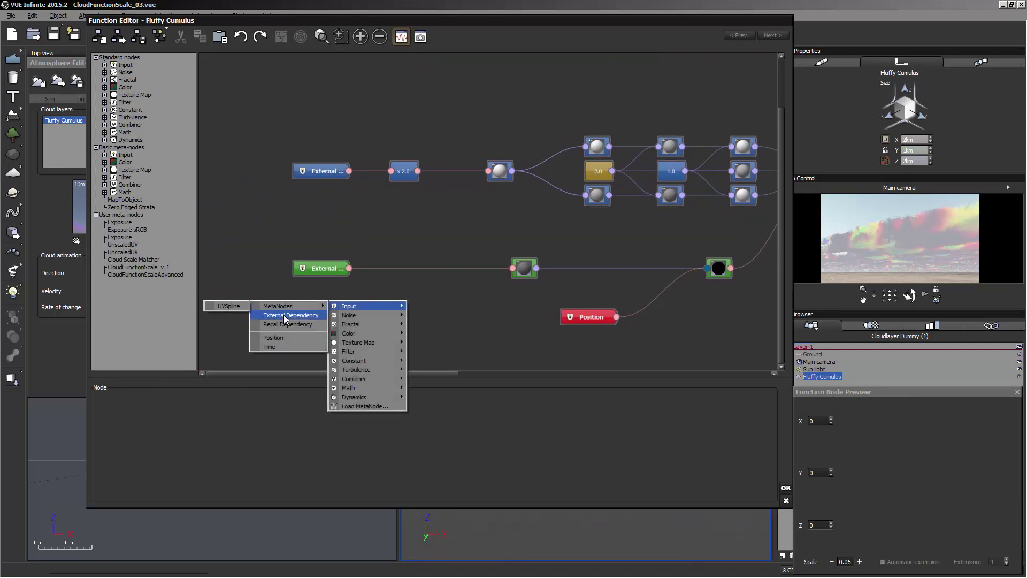
click(291, 315)
click(381, 394)
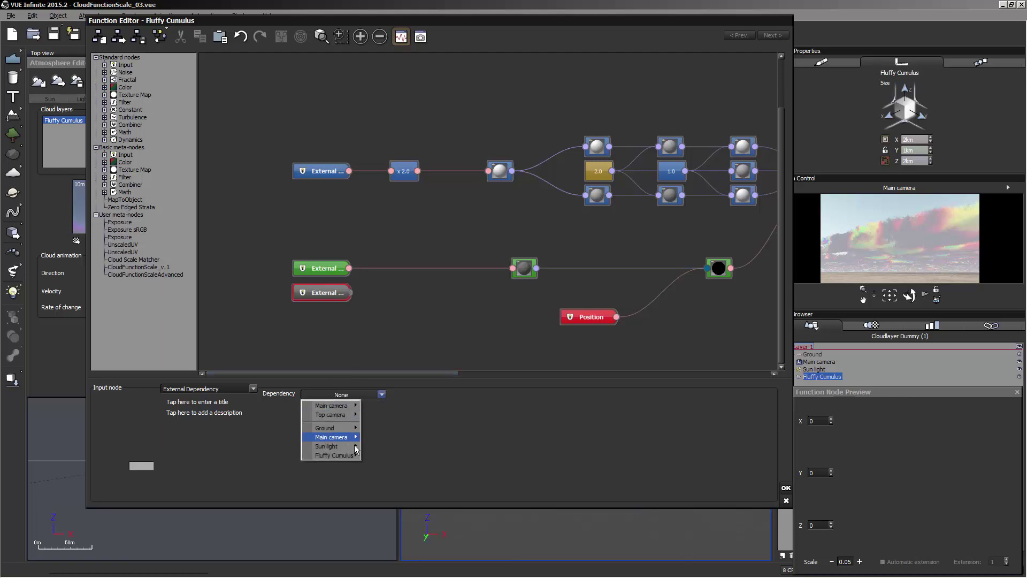
mouse_move(354, 455)
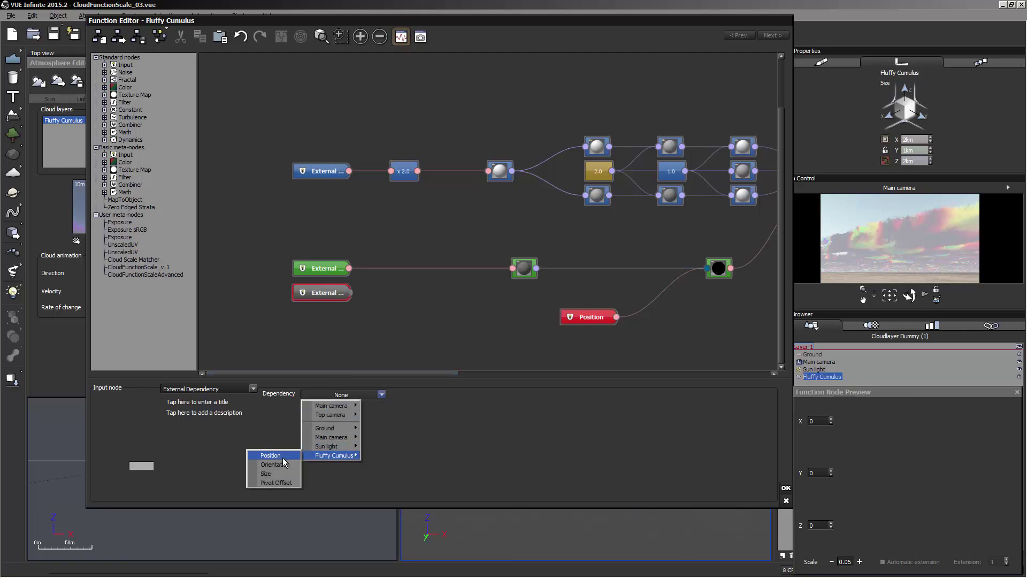
click(282, 457)
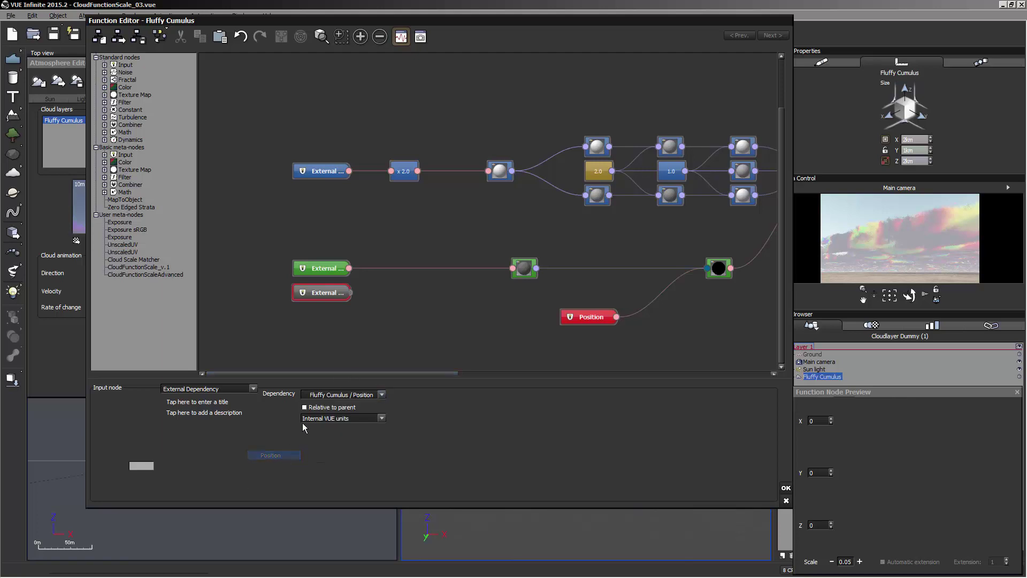
click(329, 408)
Copy the red color of the Position node onto the new External Dependency node.
click(588, 316)
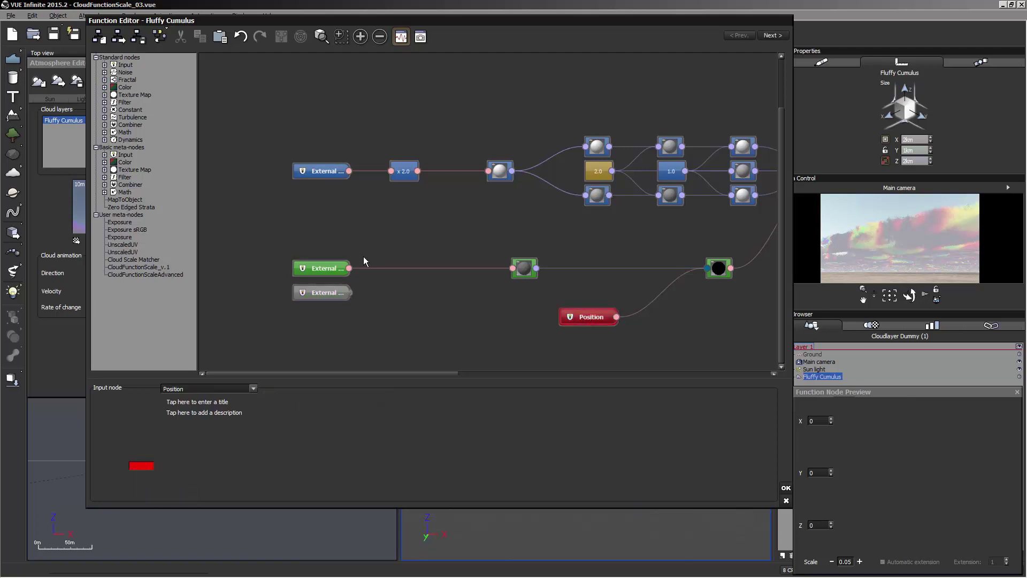
click(336, 293)
click(141, 465)
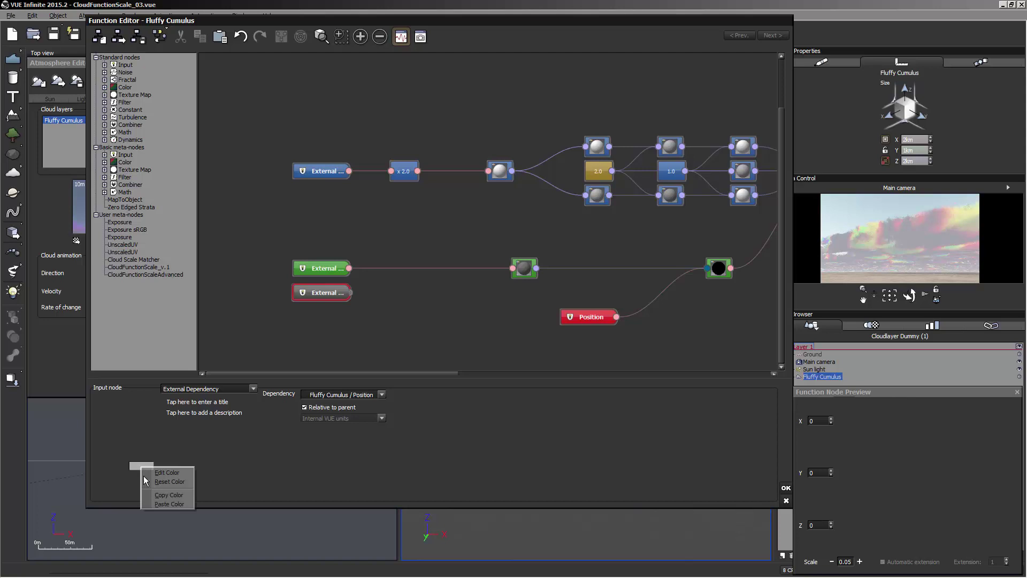
click(161, 508)
Examine the dependency settings of the Dummy Position node below Time.
scroll(379, 243, up, 5)
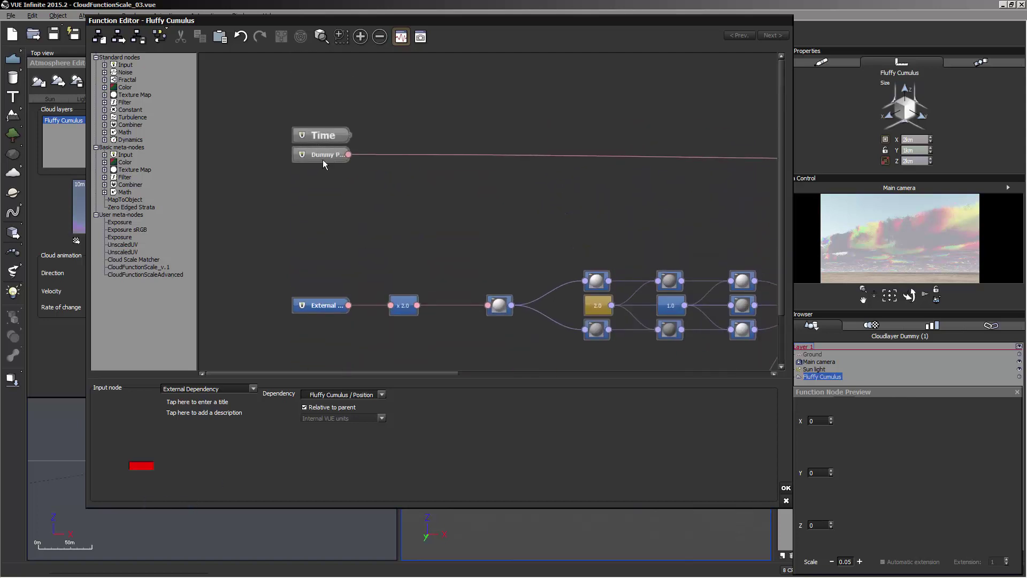
click(322, 158)
middle_drag(410, 230, 388, 185)
scroll(400, 172, down, 1)
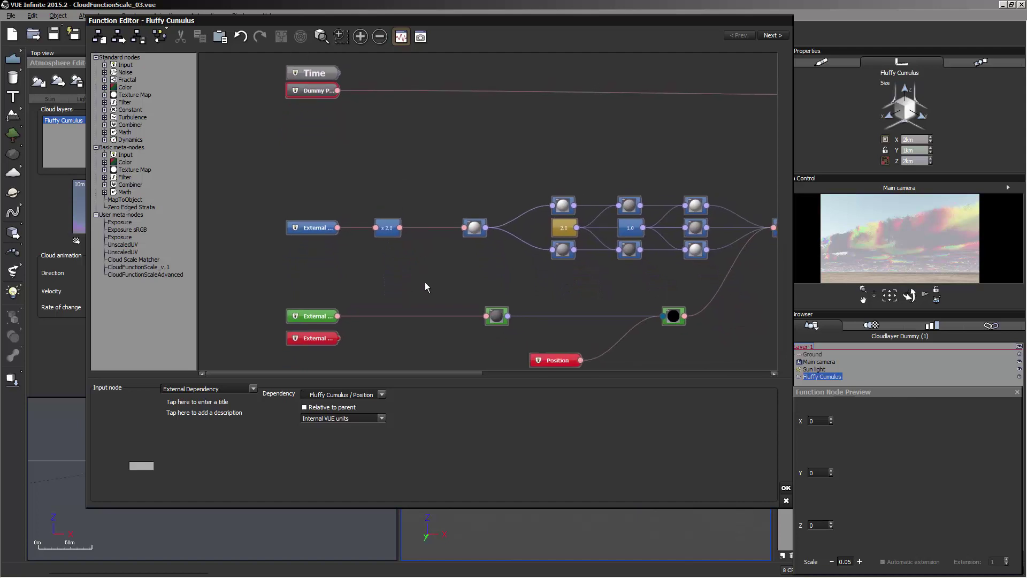
Move the red External Dependency node down in line with the Position node, and shift Position slightly left.
middle_drag(428, 284, 411, 210)
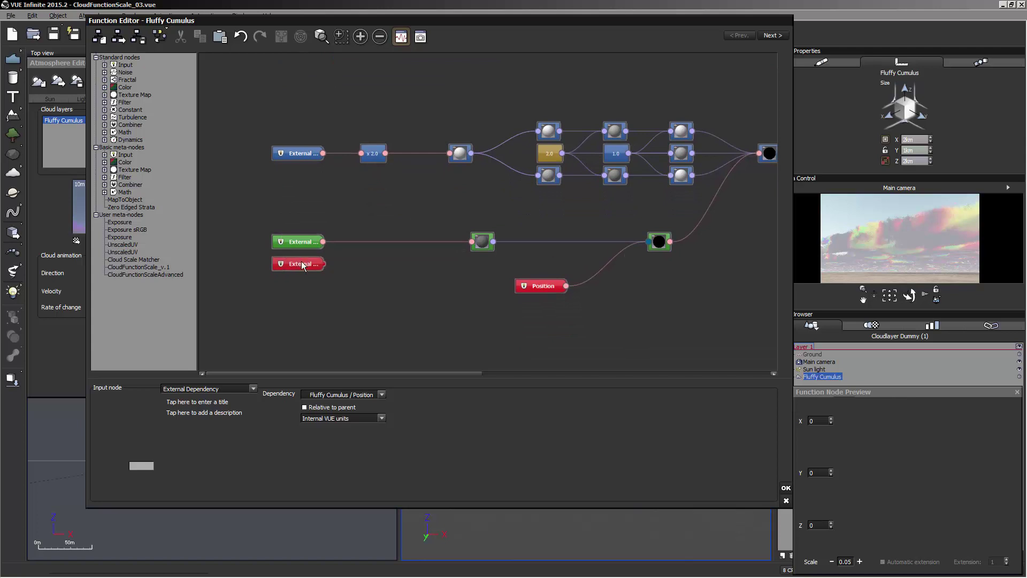
drag(298, 265, 299, 287)
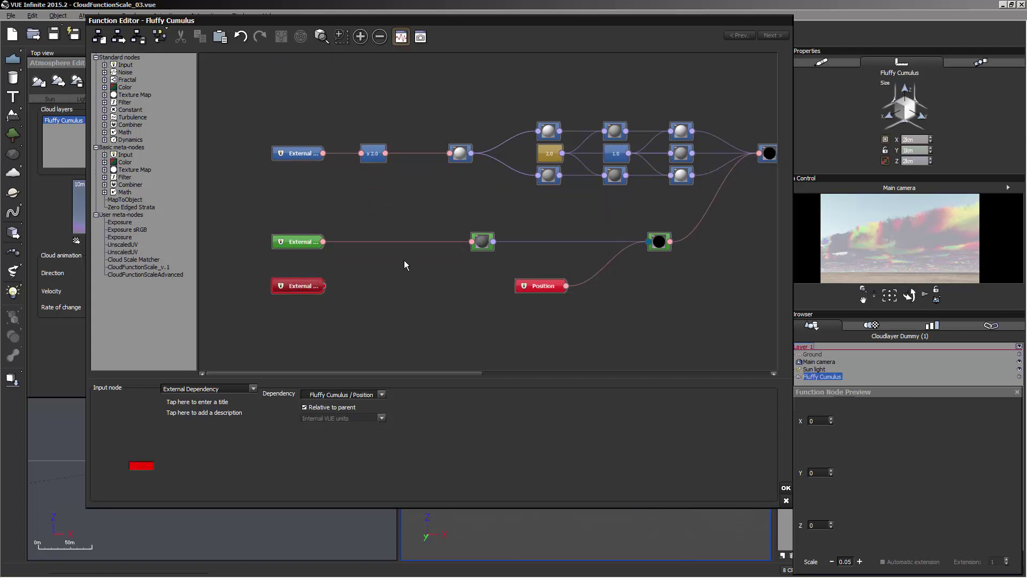
middle_drag(629, 300, 583, 297)
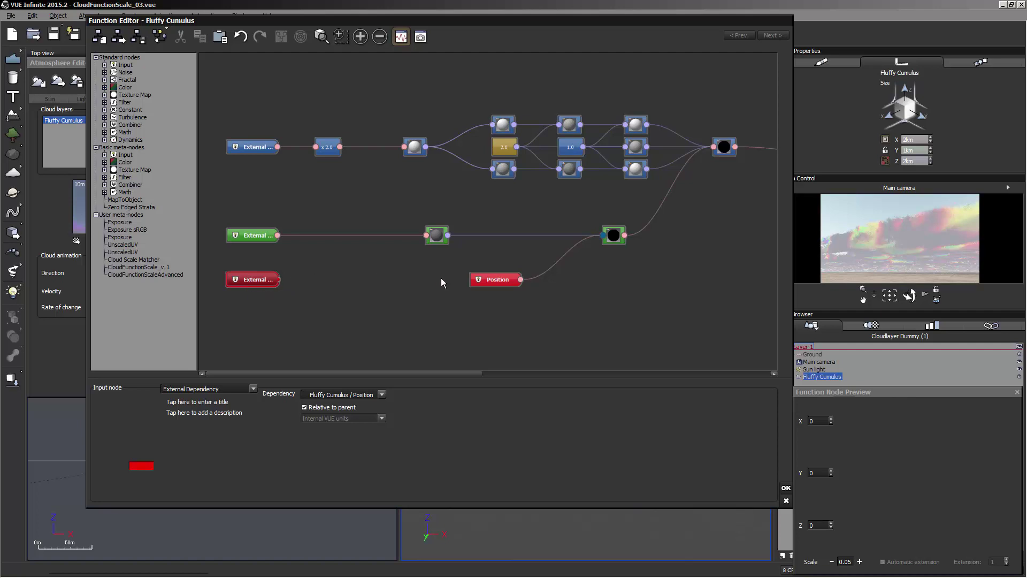
scroll(466, 280, up, 1)
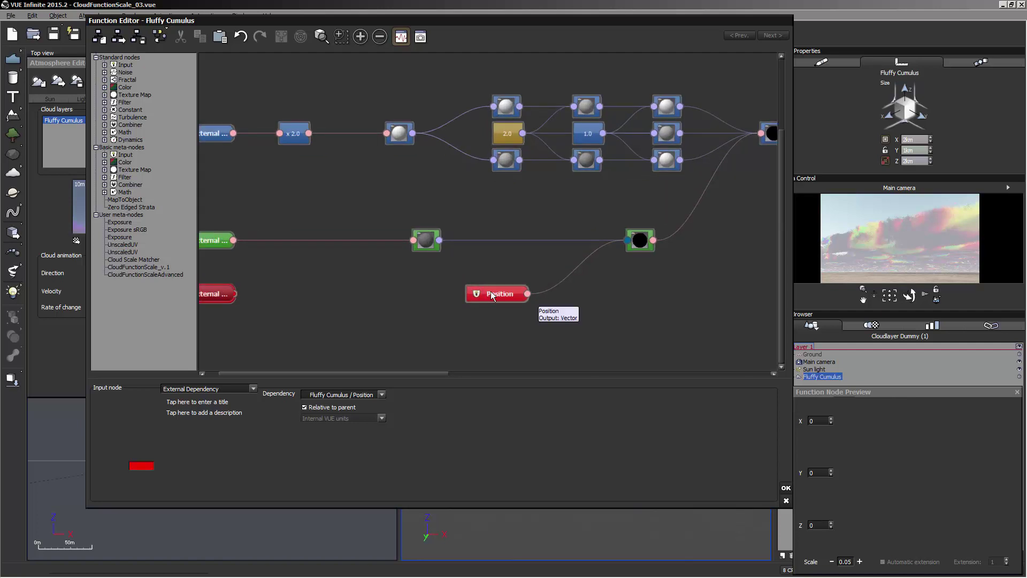
drag(492, 296, 464, 295)
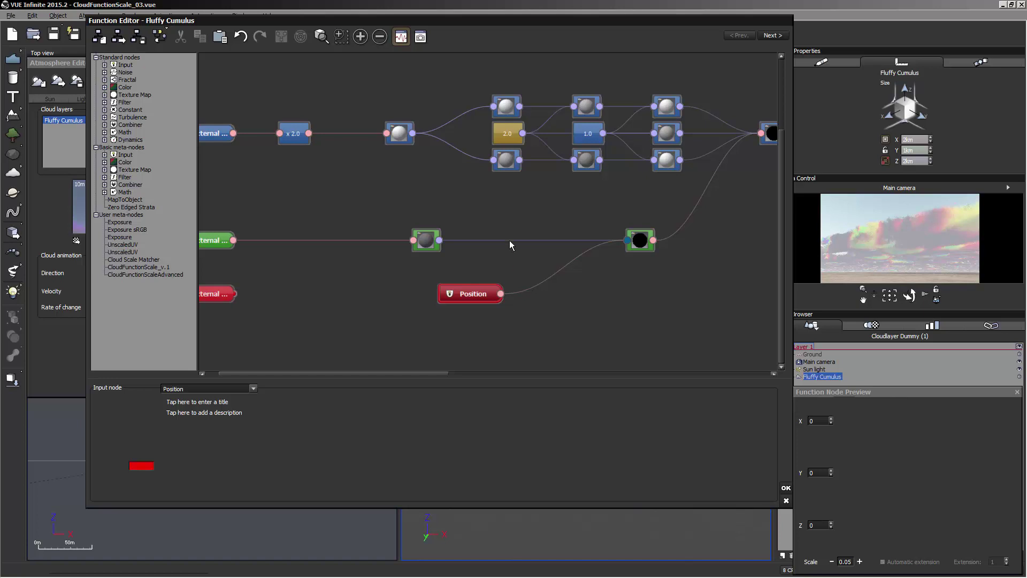
click(562, 290)
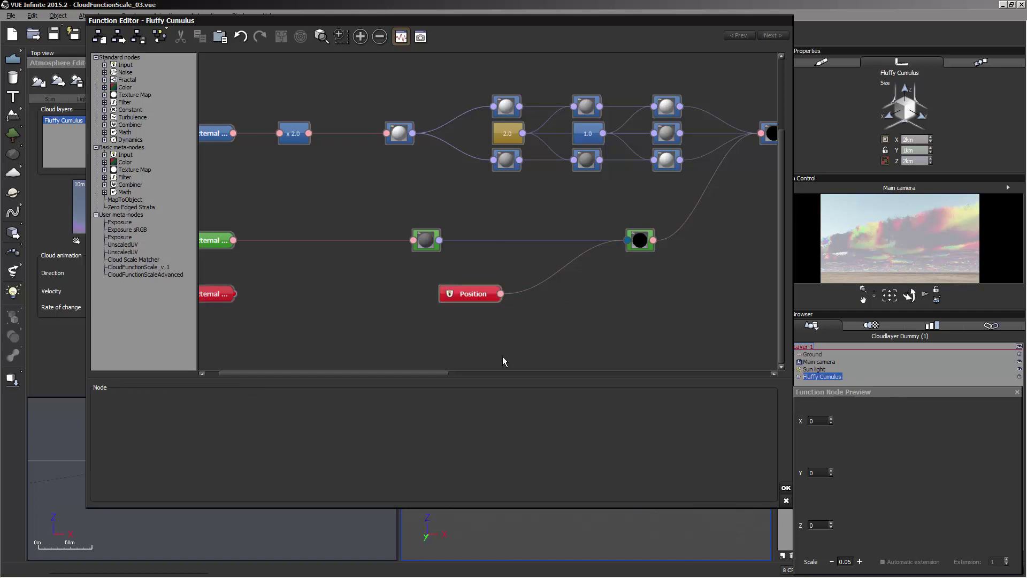
middle_drag(526, 309, 594, 308)
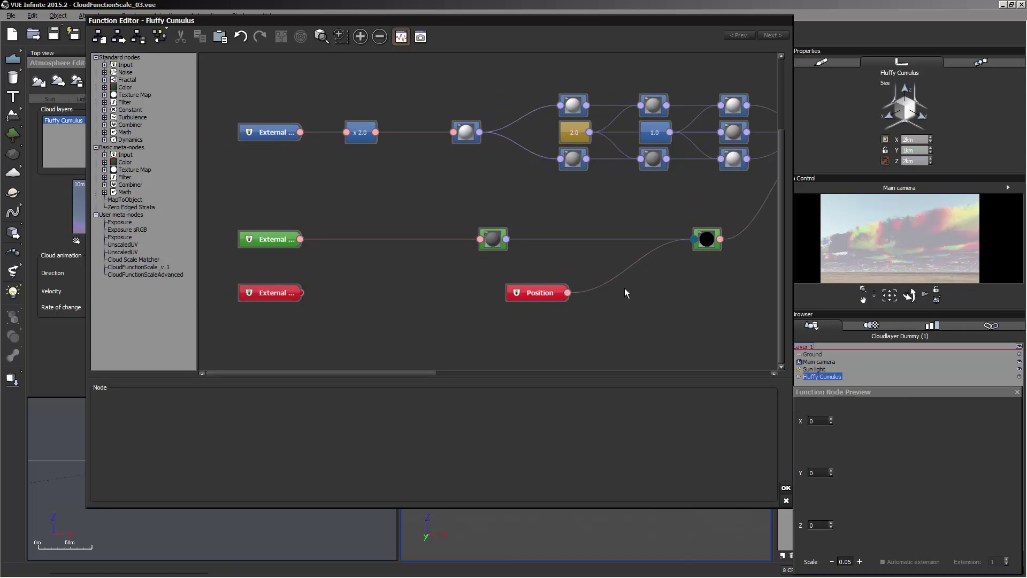
middle_drag(564, 317, 595, 323)
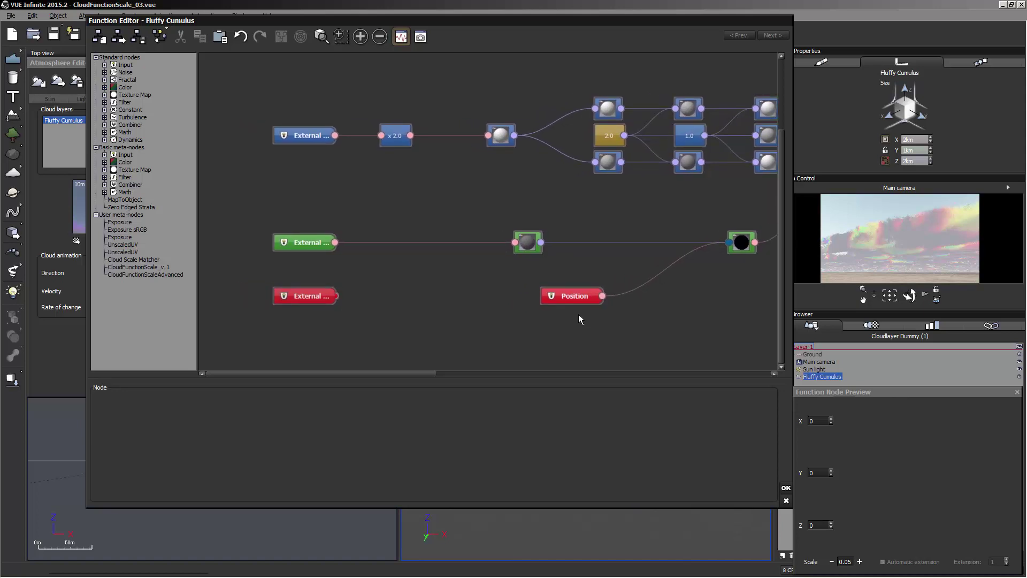
middle_drag(608, 286, 567, 280)
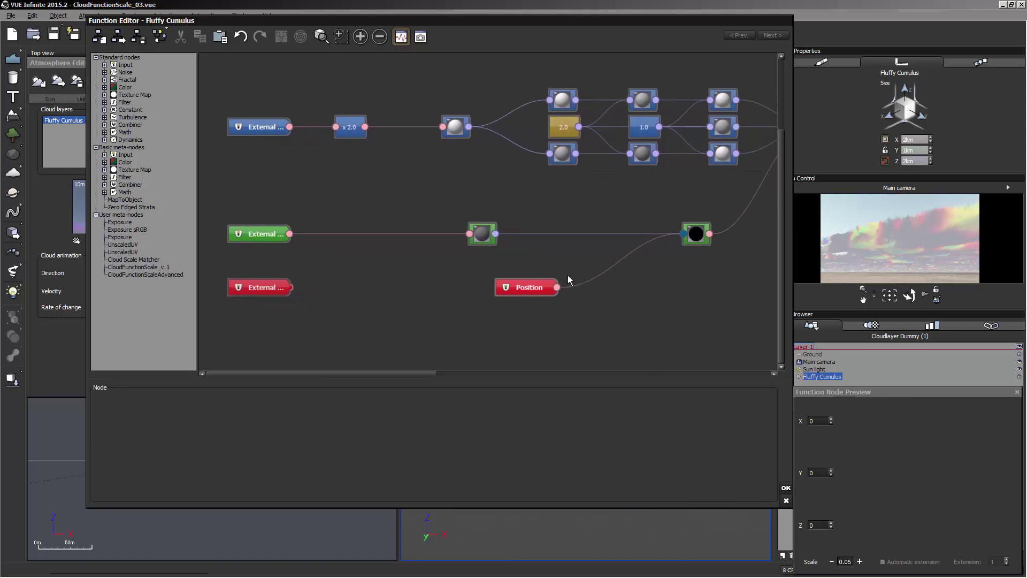
Rearrange the graph so the red External Dependency and Position nodes sit above the row of green nodes.
drag(712, 255, 246, 326)
drag(271, 242, 512, 224)
drag(272, 298, 260, 232)
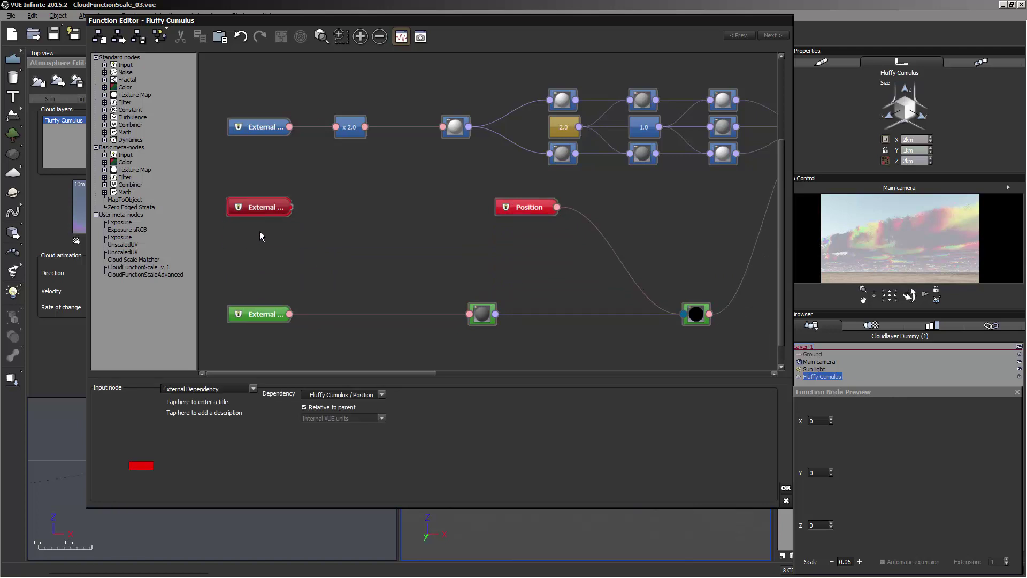
click(392, 232)
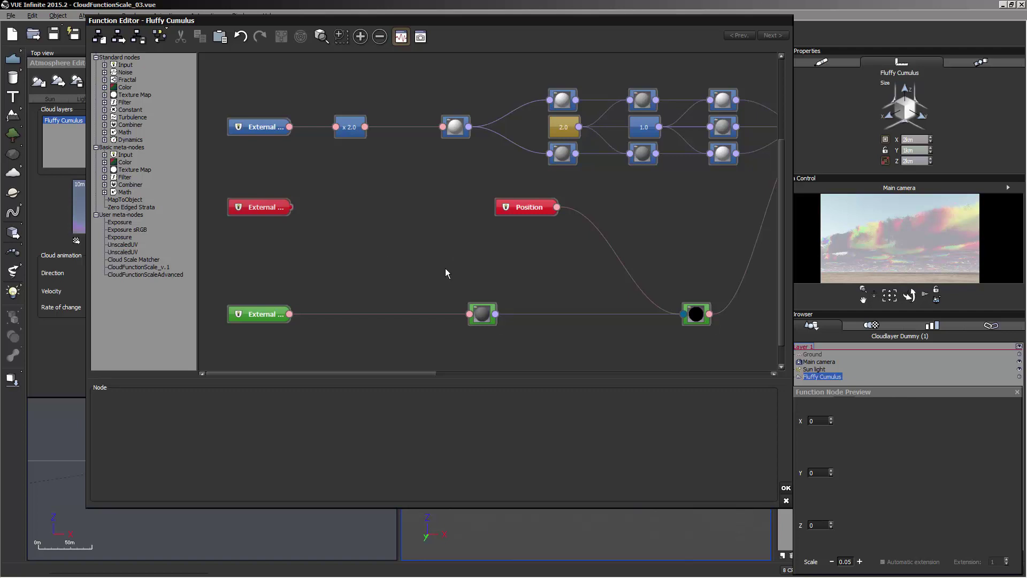
Add an Offset vector operation node to the graph just below the Position node.
right_click(540, 262)
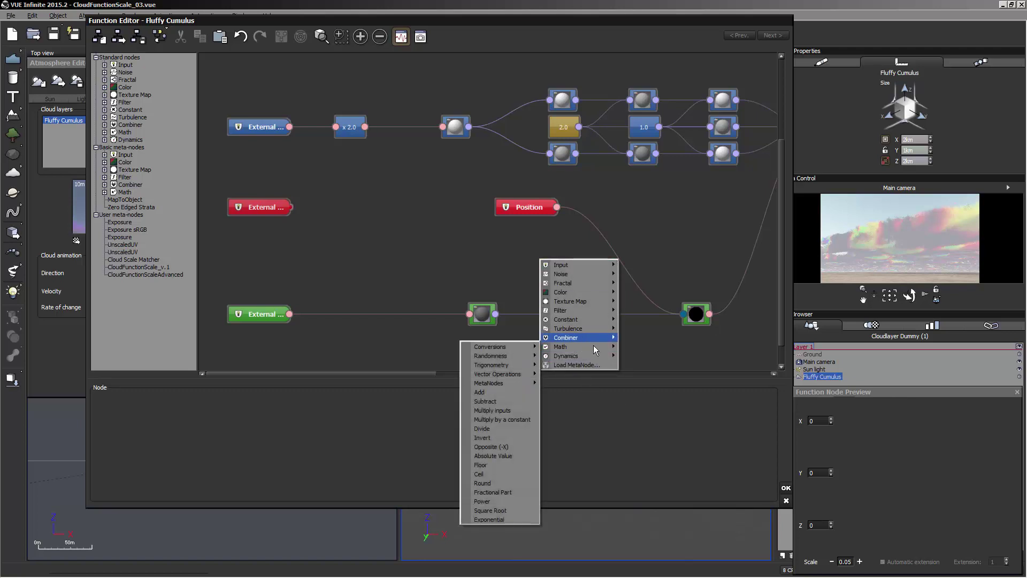
mouse_move(598, 350)
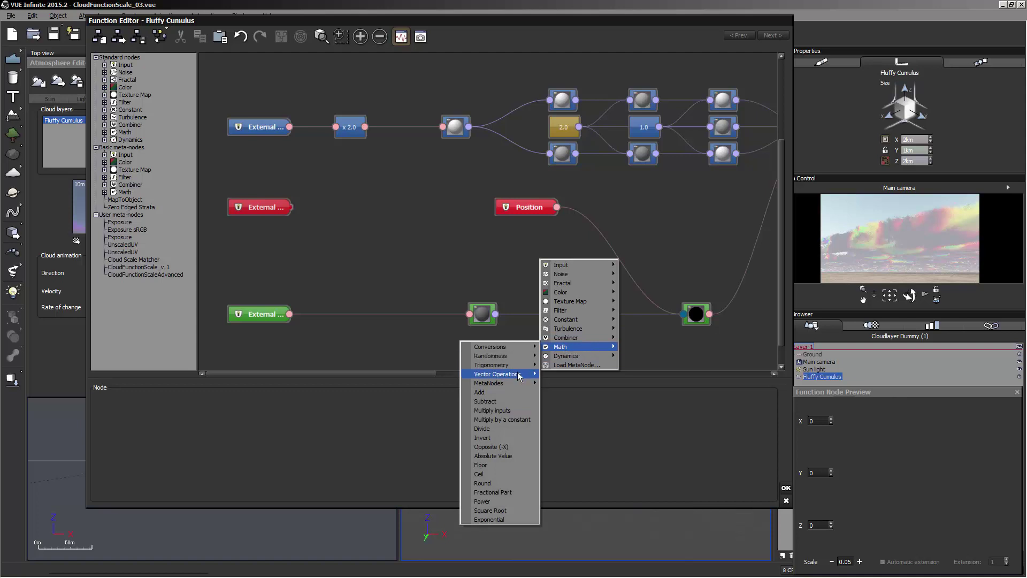
mouse_move(522, 374)
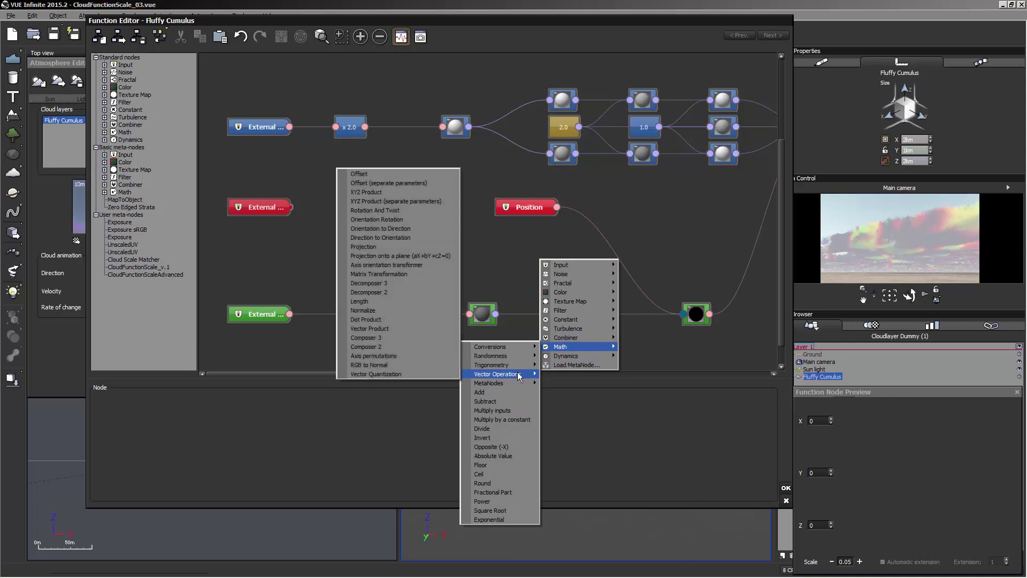
click(387, 176)
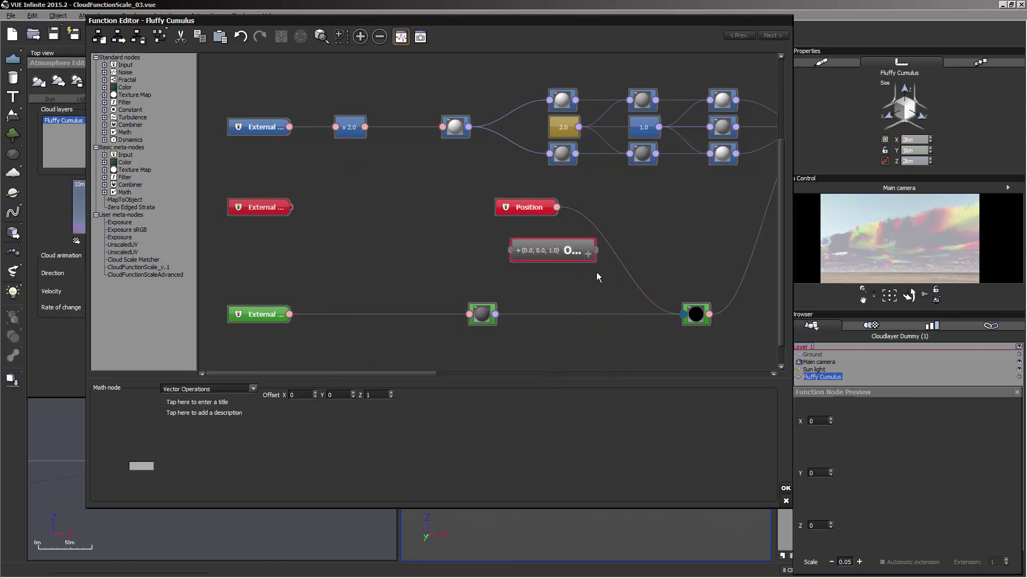
Insert the Offset node between Position and the Direction input of the green Axis orientation node, placing it above Position.
drag(516, 214, 468, 261)
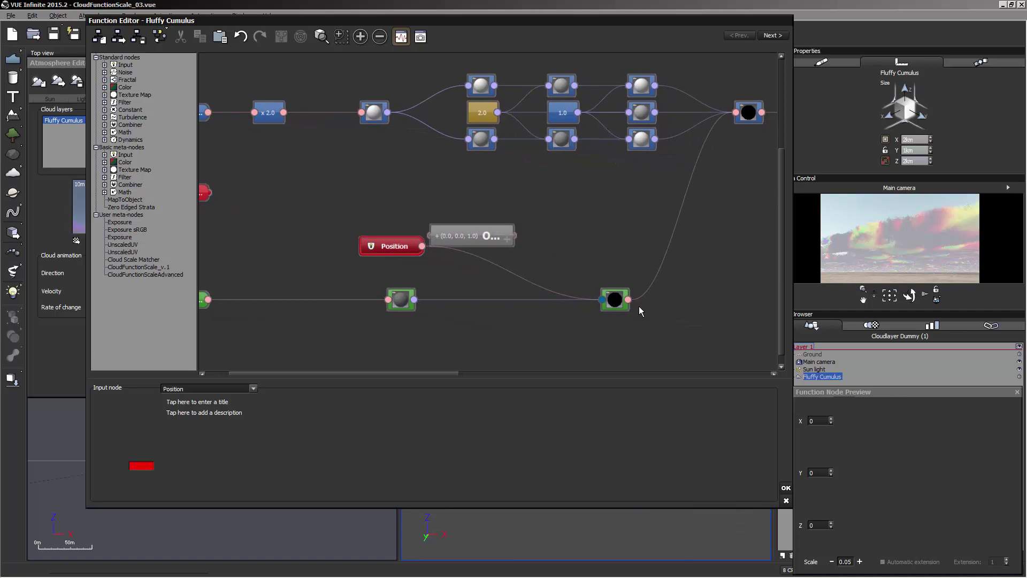
click(620, 299)
click(689, 304)
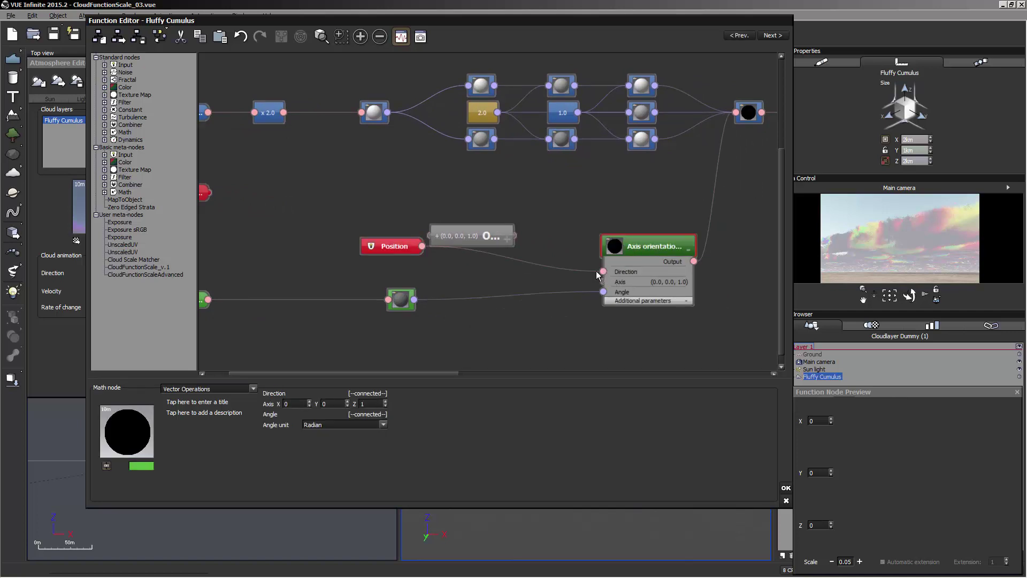
drag(604, 272, 511, 236)
drag(449, 240, 494, 250)
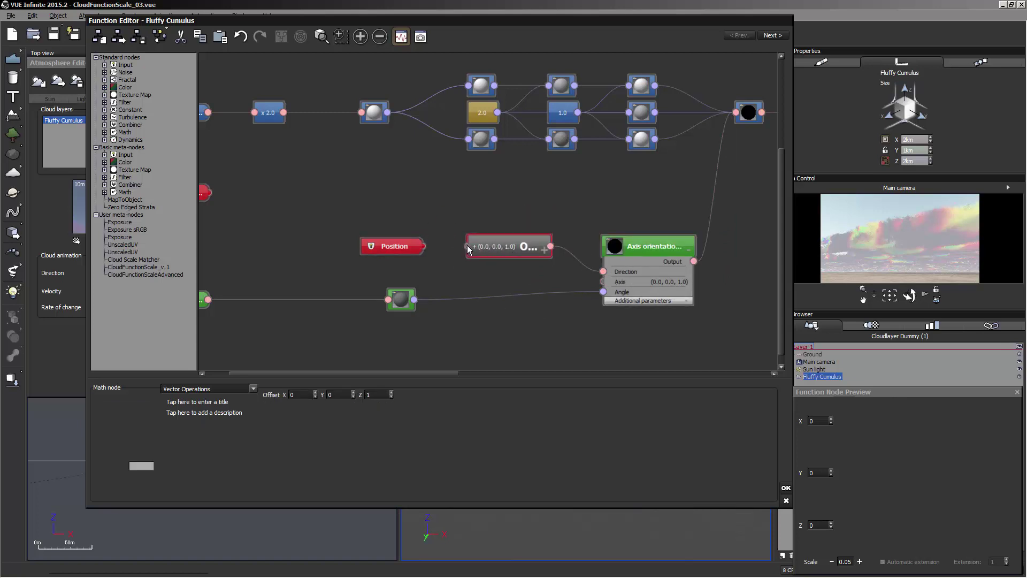
drag(467, 246, 366, 274)
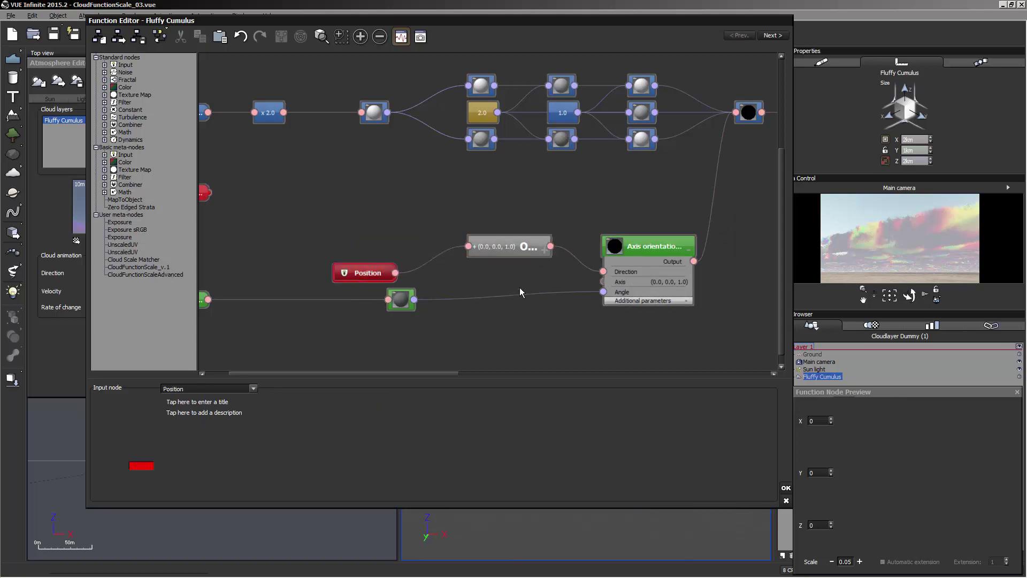
drag(515, 256, 486, 232)
right_drag(486, 232, 618, 251)
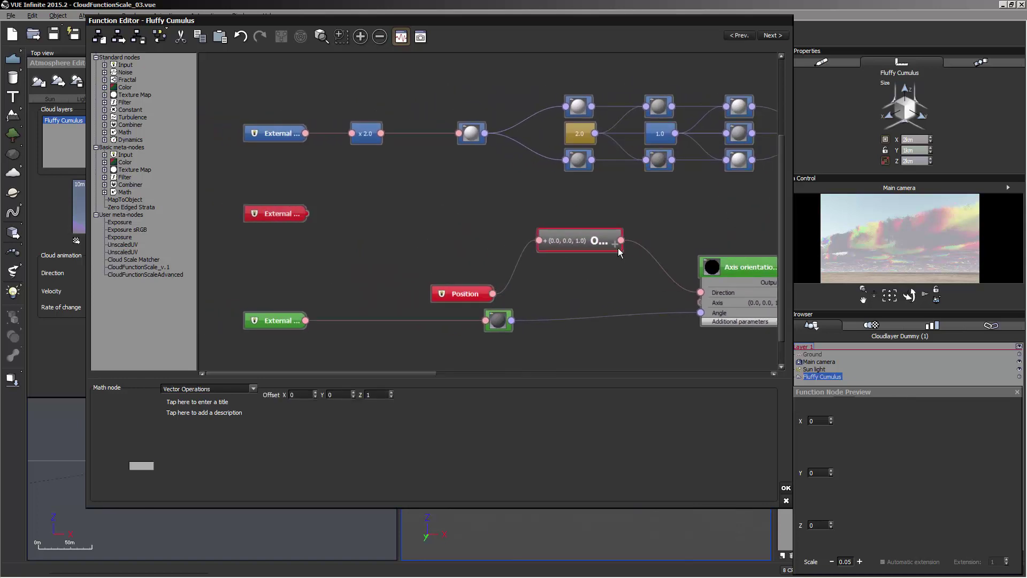
Expose the Offset node's additional parameters and connect the red External Dependency output to its Offset parameter.
click(615, 245)
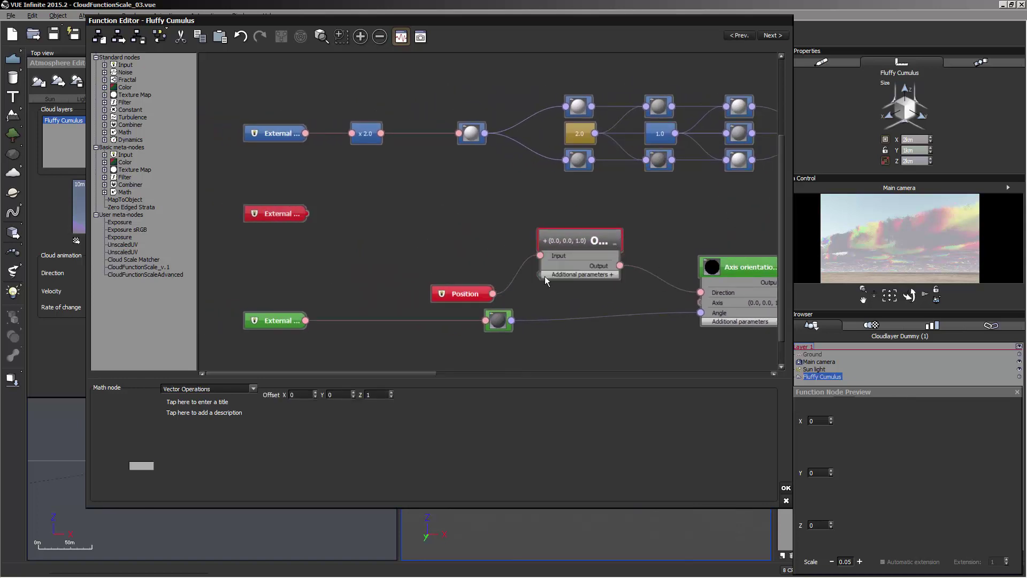
click(283, 215)
click(611, 274)
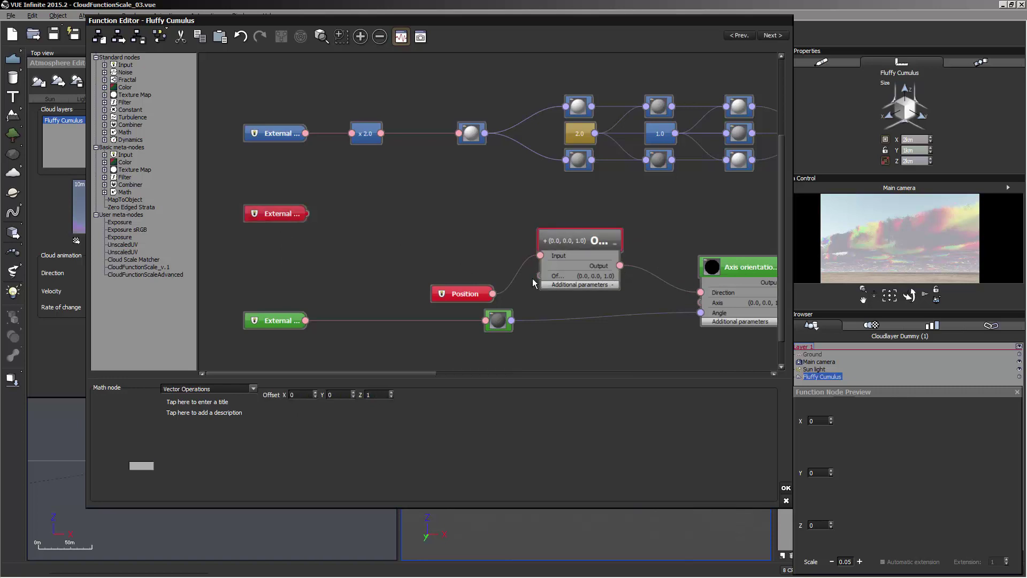
drag(540, 275, 303, 214)
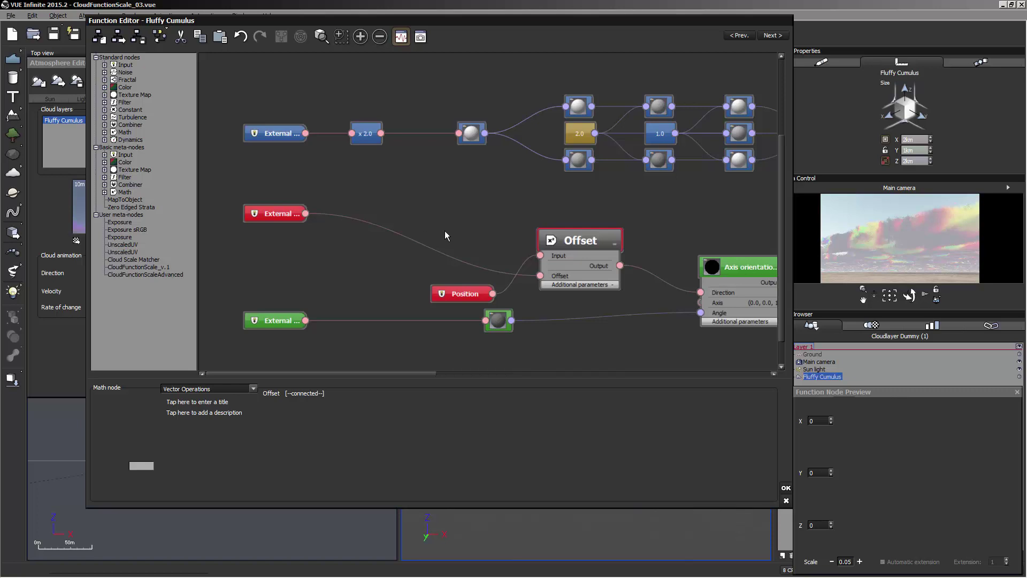
click(482, 245)
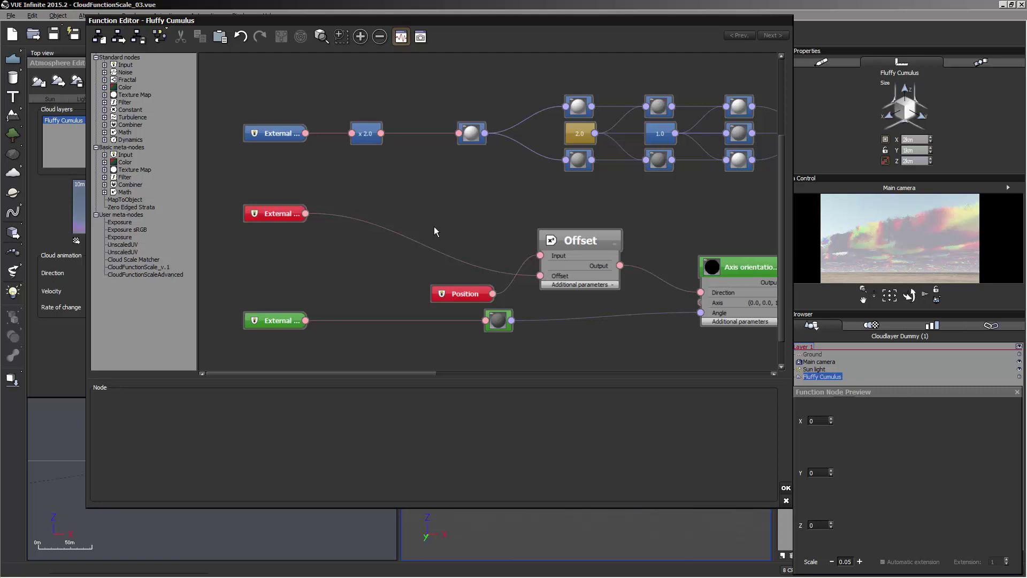
Insert a Multiply by a constant node between the red External Dependency and the Offset parameter.
right_click(454, 224)
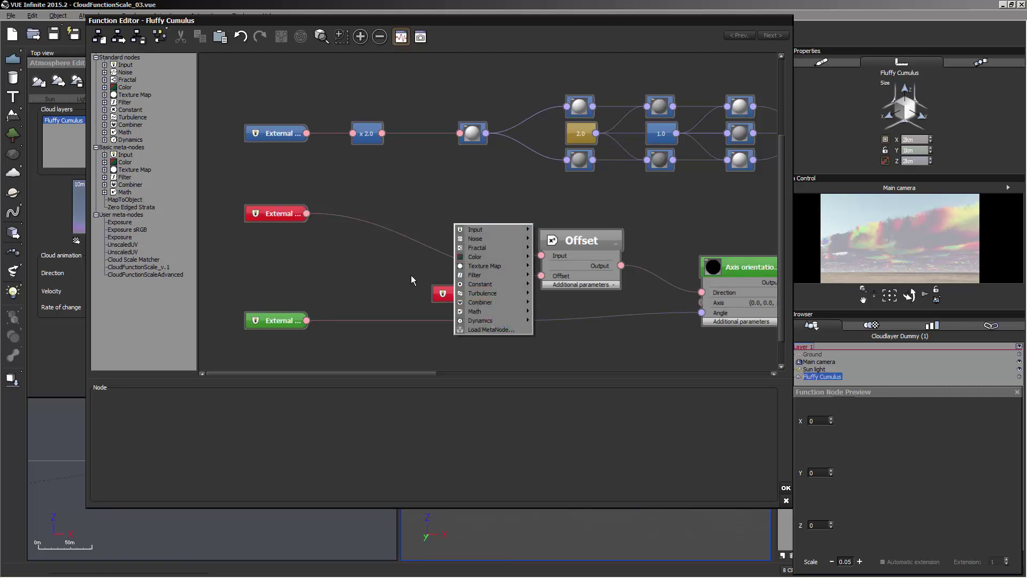
mouse_move(479, 312)
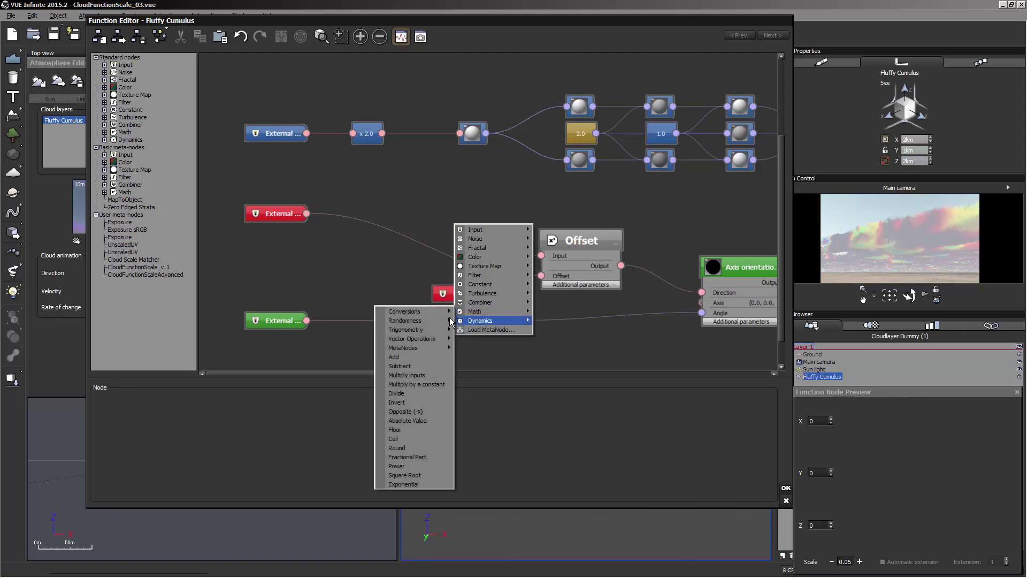
click(436, 384)
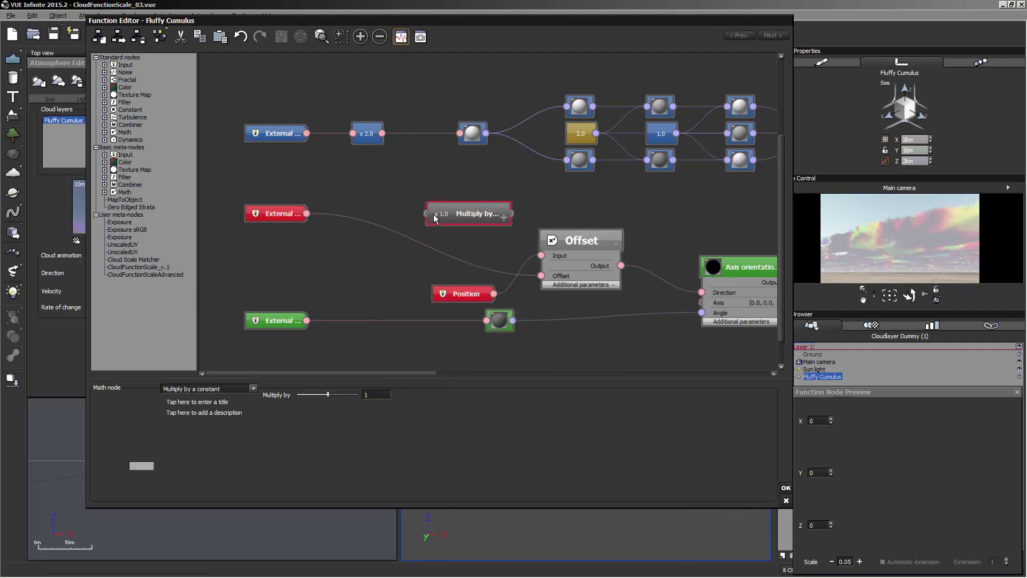
drag(466, 214, 305, 214)
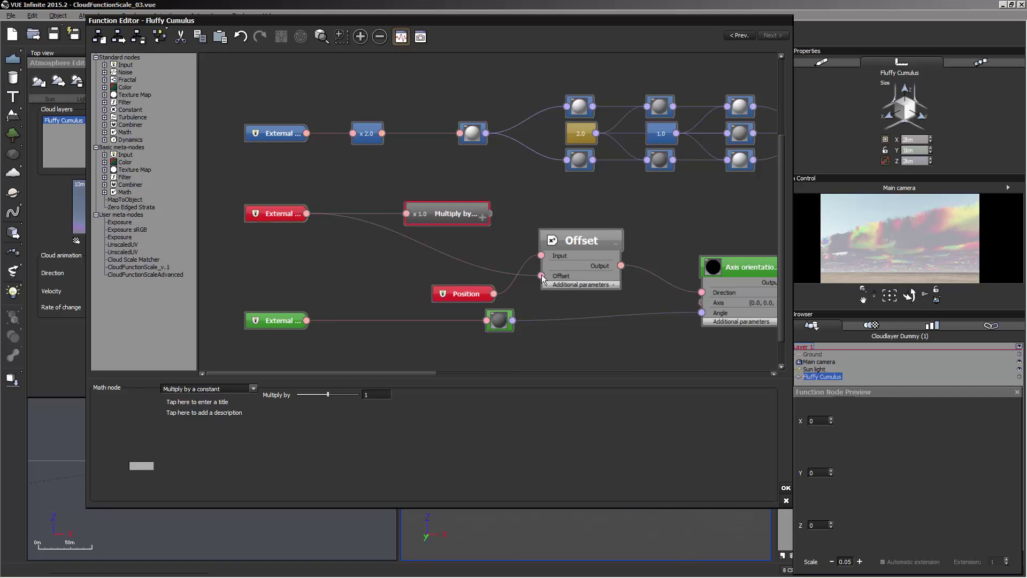
drag(542, 277, 438, 224)
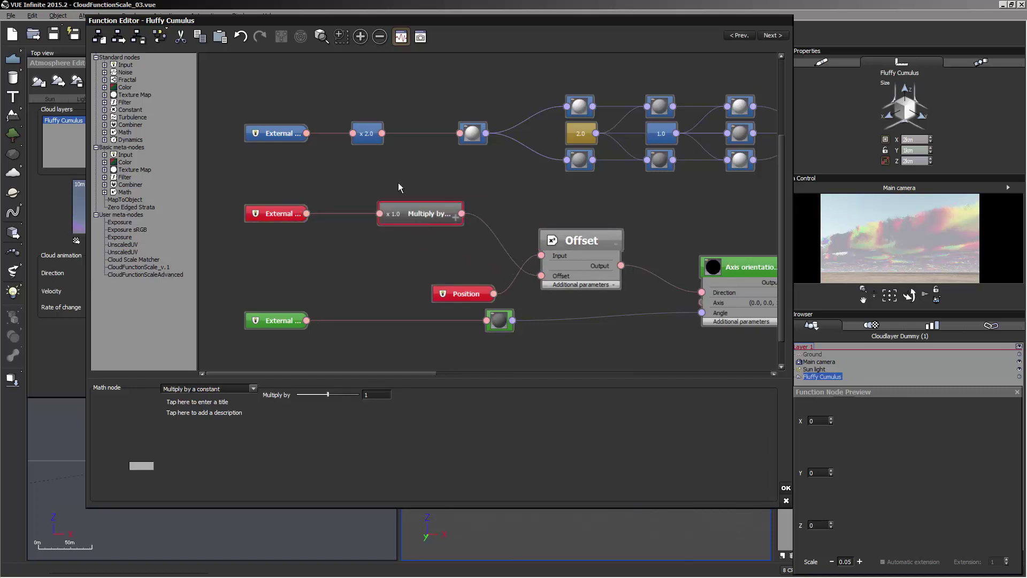
Set the new Multiply by a constant node's factor to -1.
click(381, 397)
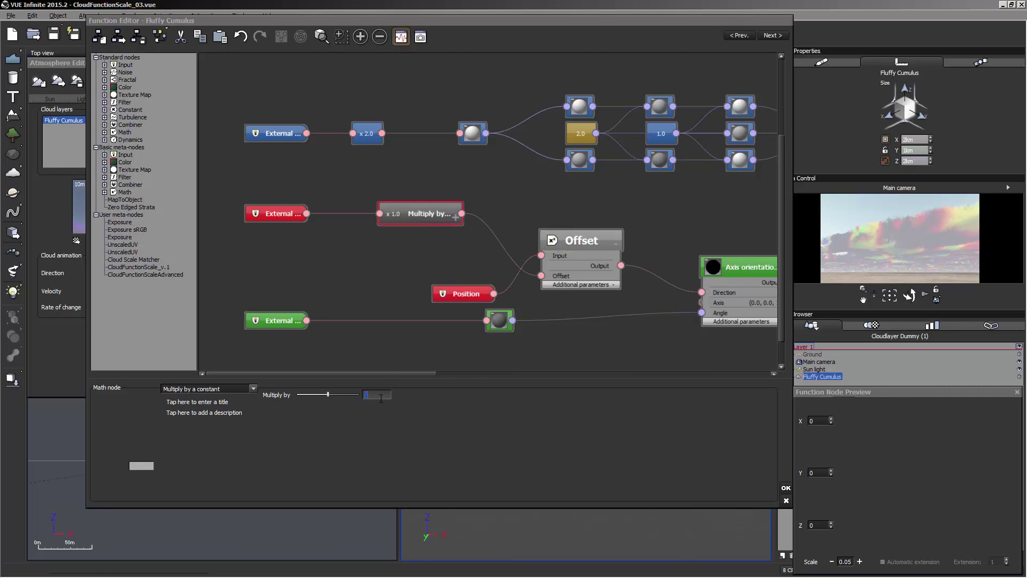
text(-1)
key(Return)
click(534, 283)
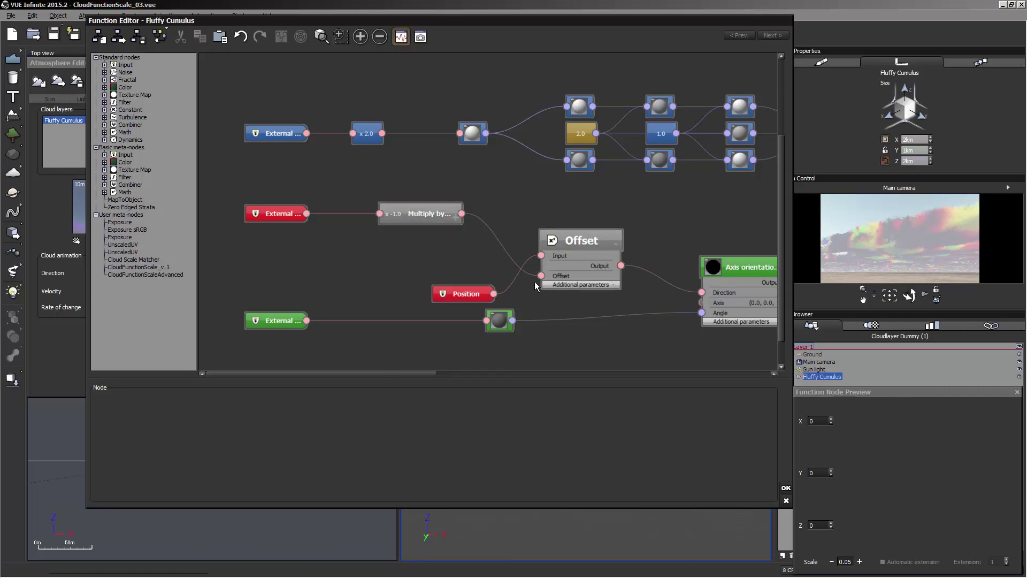
Collapse the Offset node, line up the Multiply and red External Dependency nodes with it, and accept the edited function.
double_click(615, 245)
drag(422, 217, 437, 243)
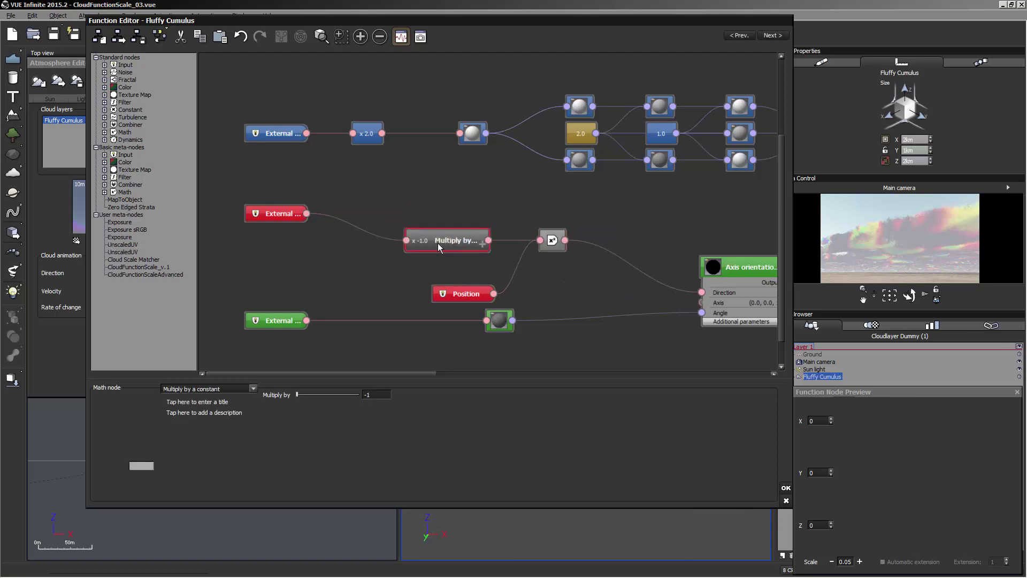
drag(279, 216, 278, 243)
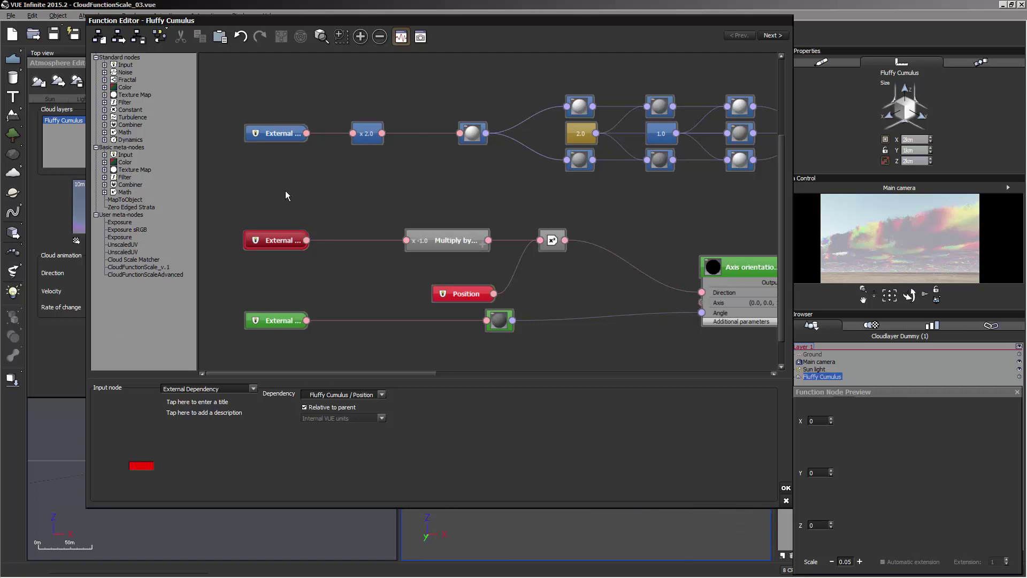
middle_drag(592, 269, 567, 271)
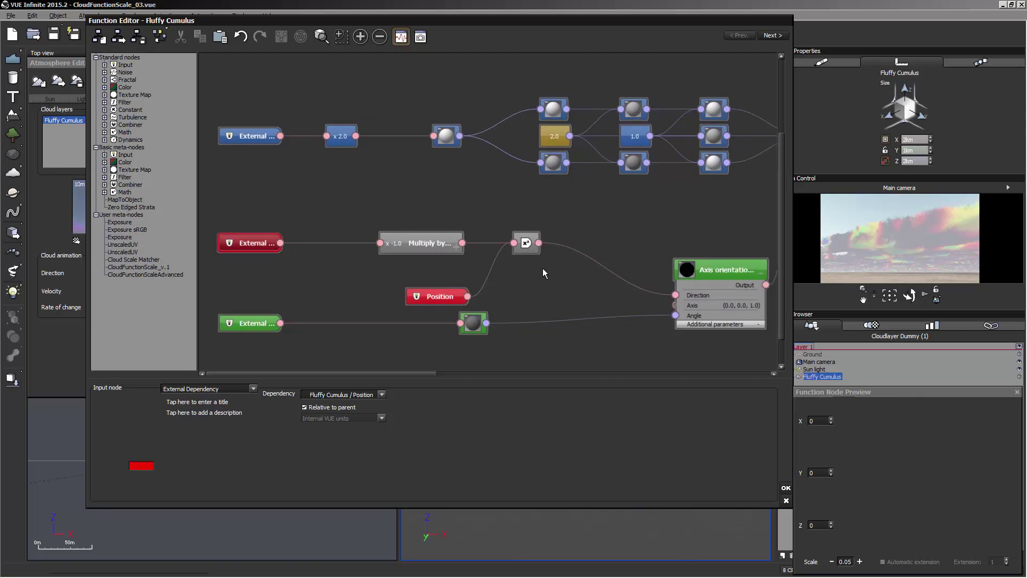
click(784, 488)
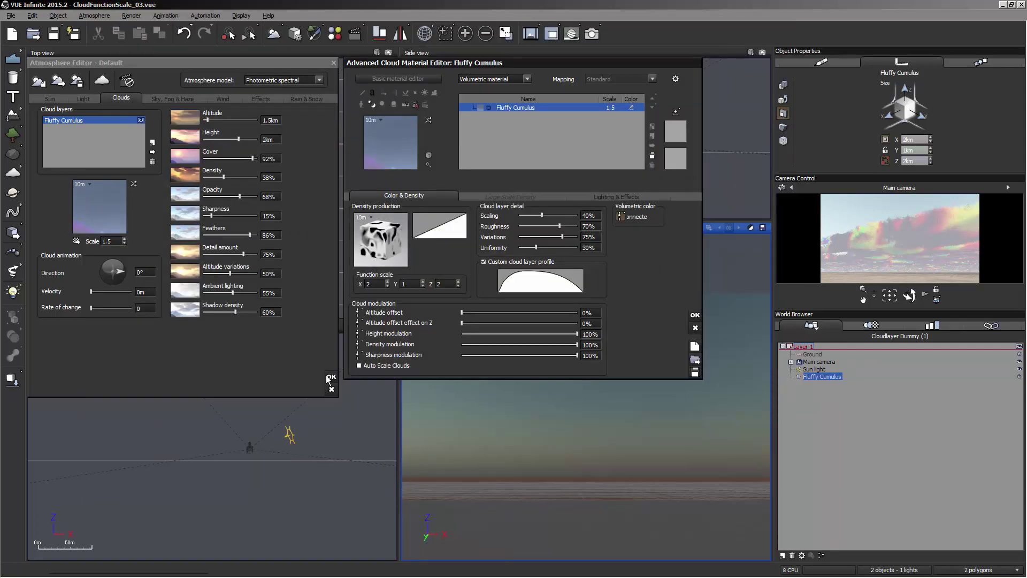
Accept the cloud material and atmosphere settings, move the Fluffy Cumulus dummy along its Y axis in two stages, and refresh the camera preview.
click(695, 315)
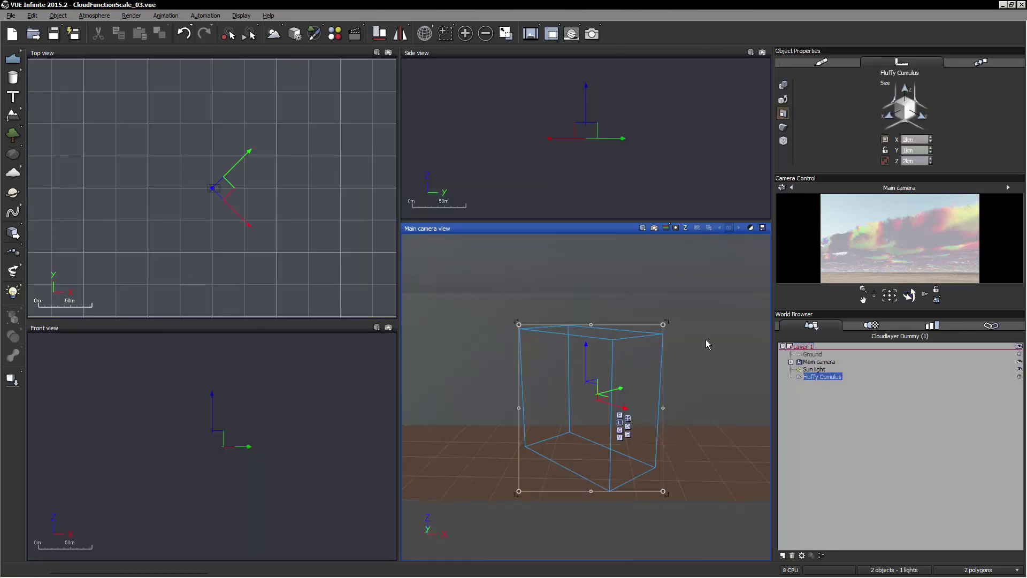
scroll(651, 349, down, 4)
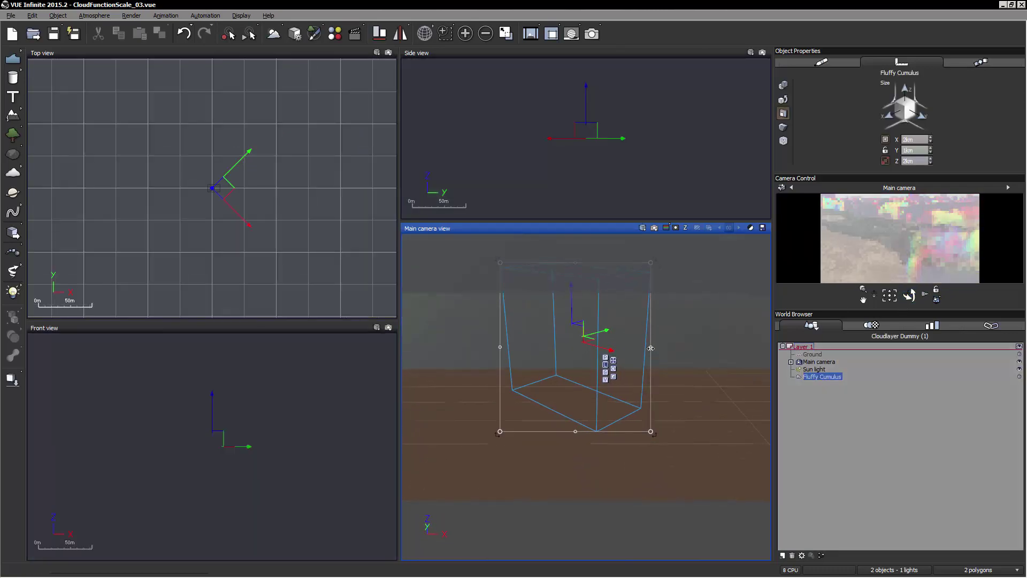
scroll(651, 349, up, 1)
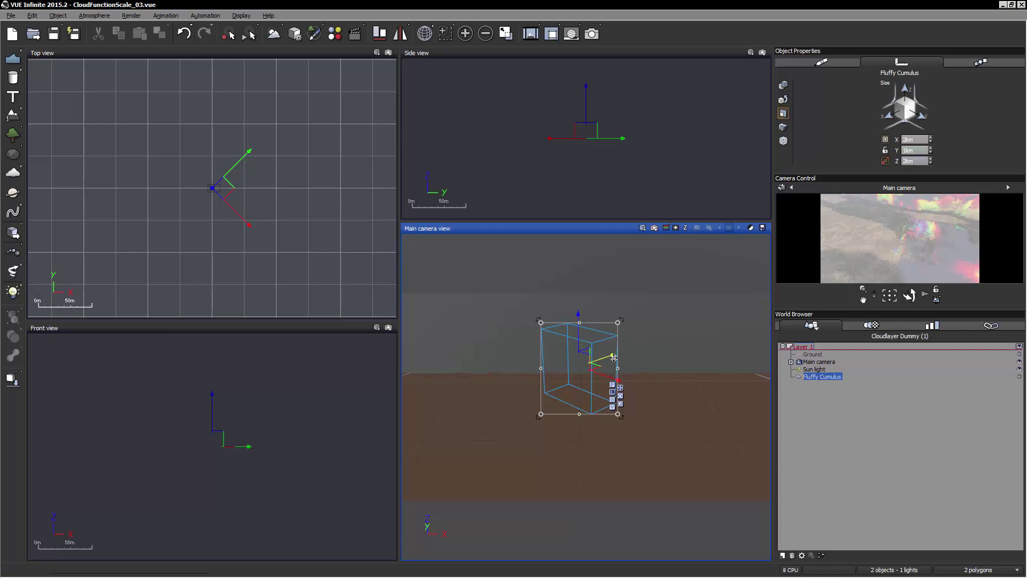
drag(613, 358, 570, 372)
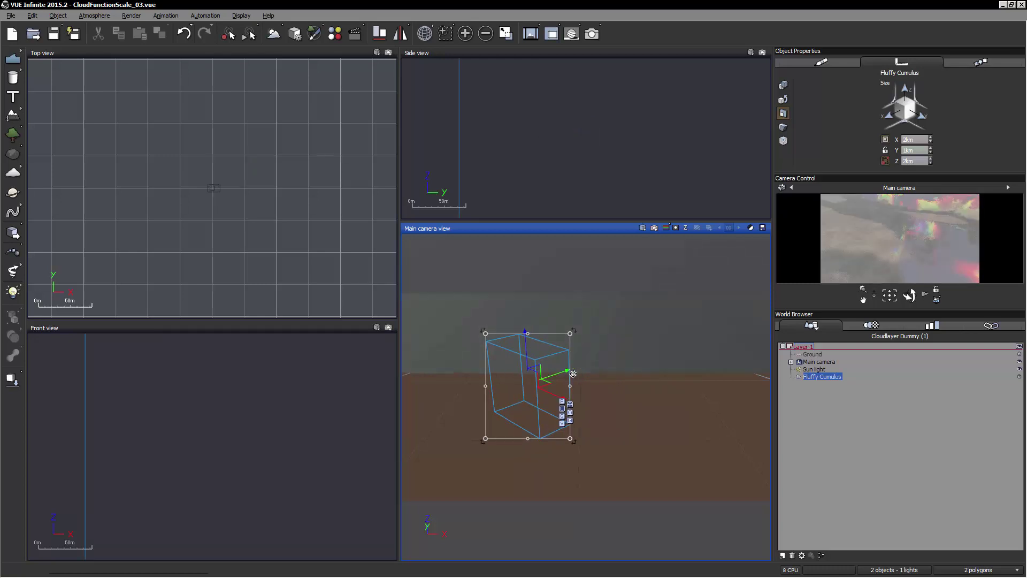
right_click(889, 267)
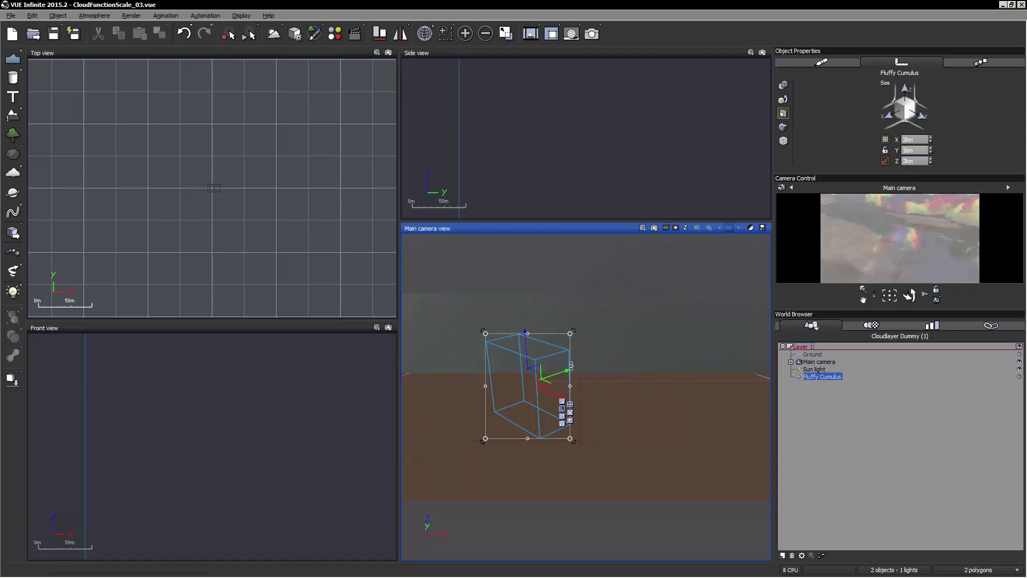
drag(565, 371, 502, 398)
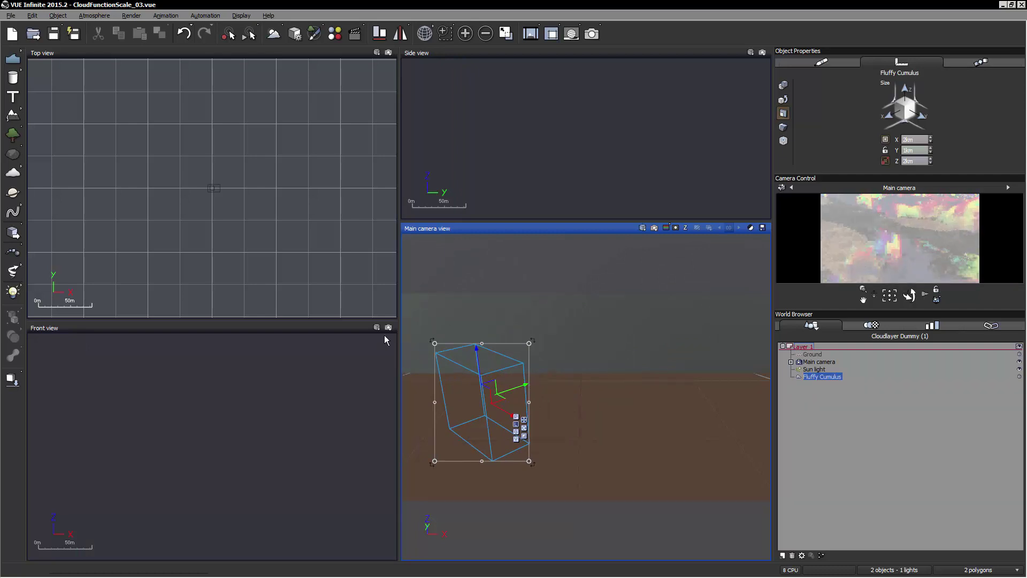
Try moving the Fluffy Cumulus along its X axis and back, raise it to about 2.5 km altitude, and refresh the camera preview.
drag(504, 410, 555, 436)
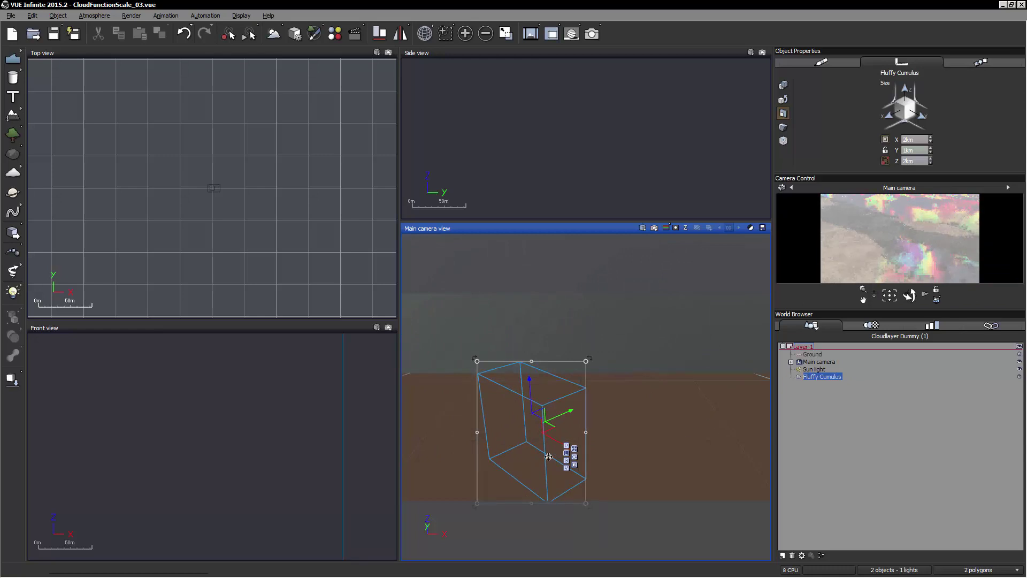
drag(554, 436, 505, 407)
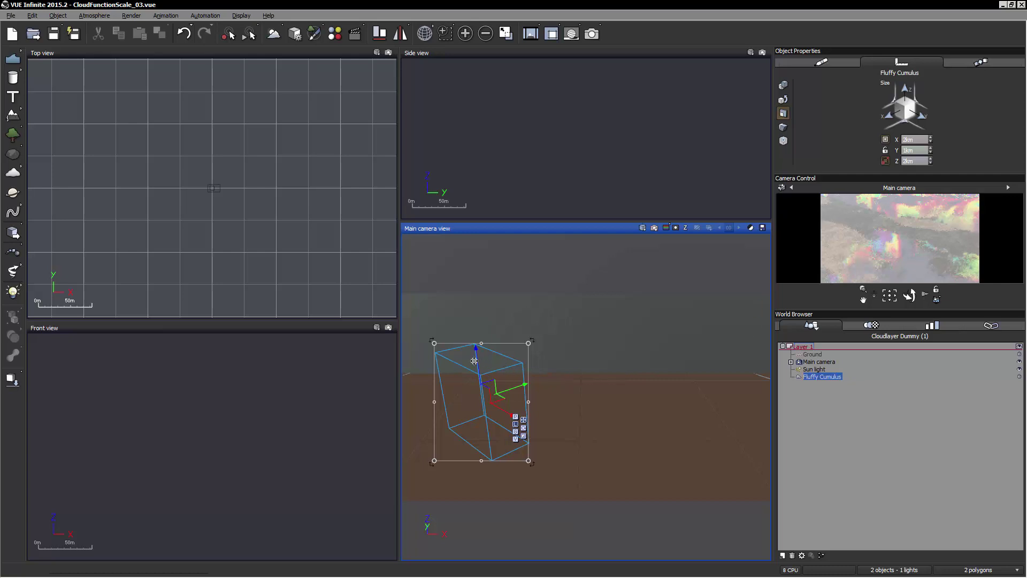
drag(479, 361, 471, 320)
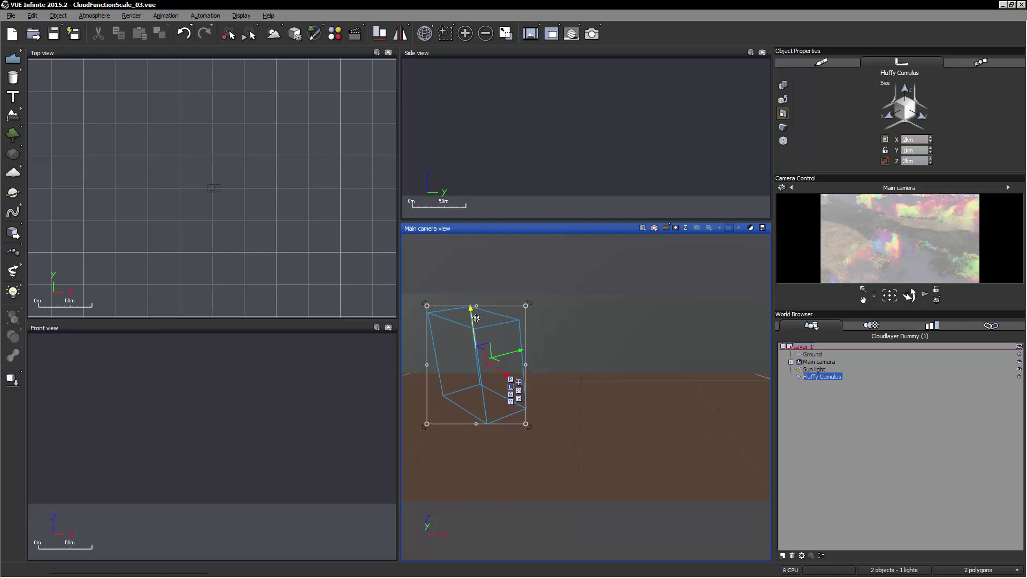
right_click(922, 261)
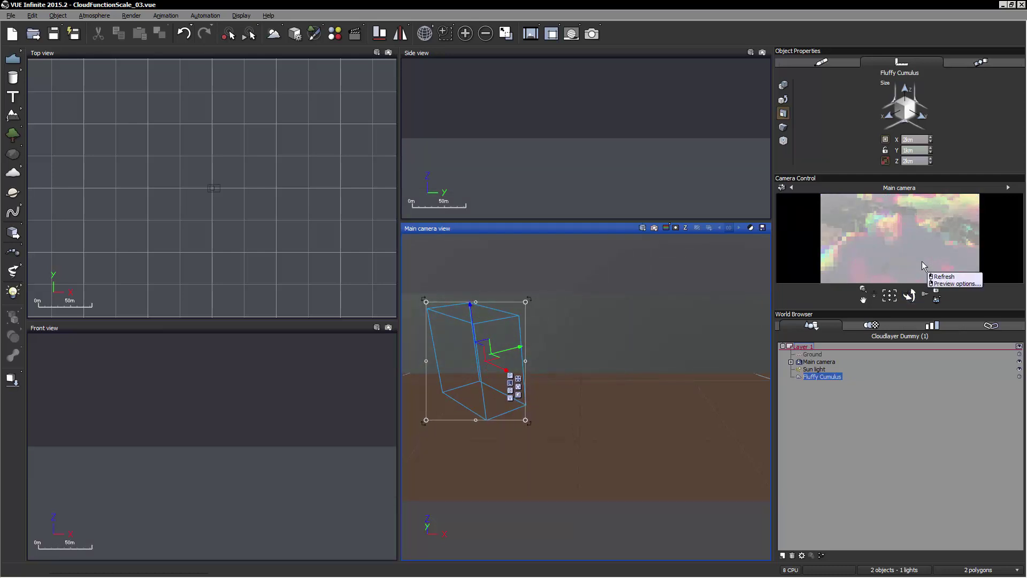
right_click(867, 205)
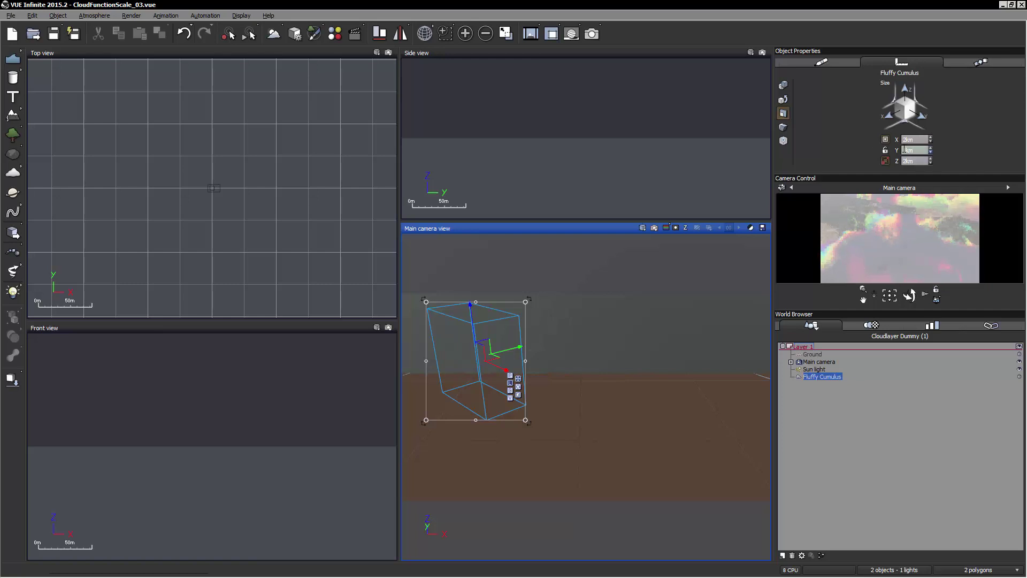
Show the Fluffy Cumulus position values and set the cloud layer's altitude to 2 km in the atmosphere settings.
click(783, 84)
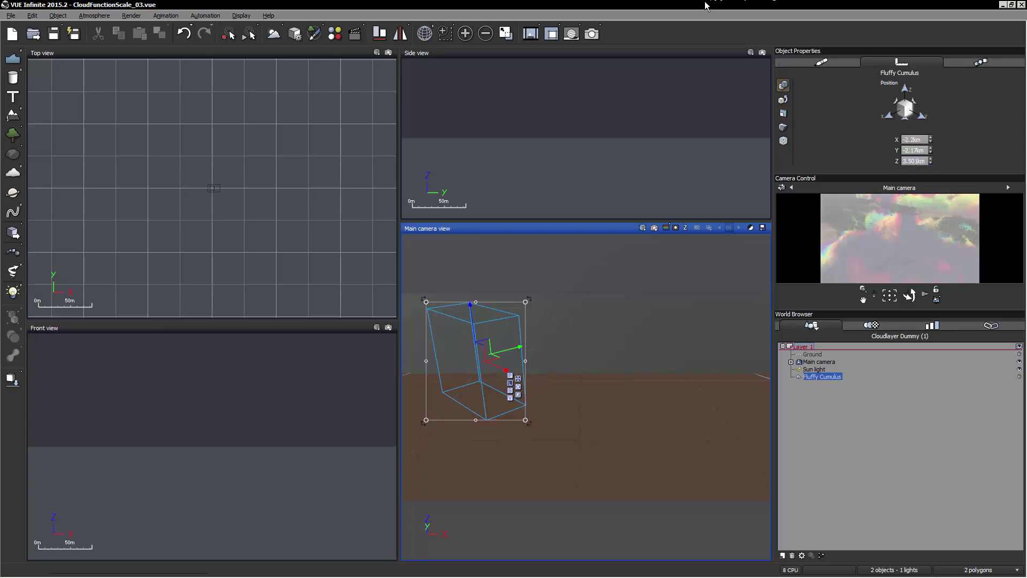
key(F4)
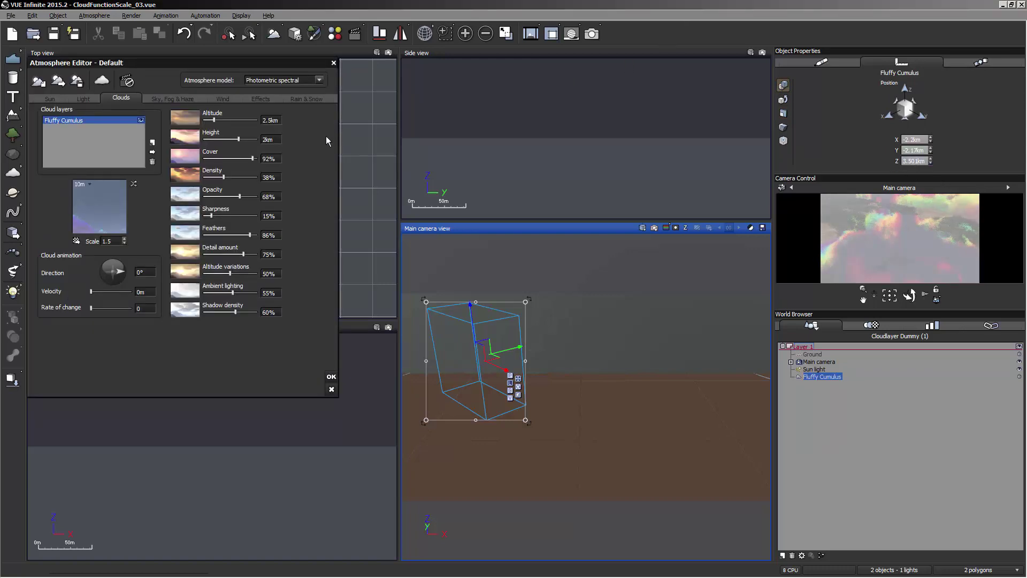
click(282, 119)
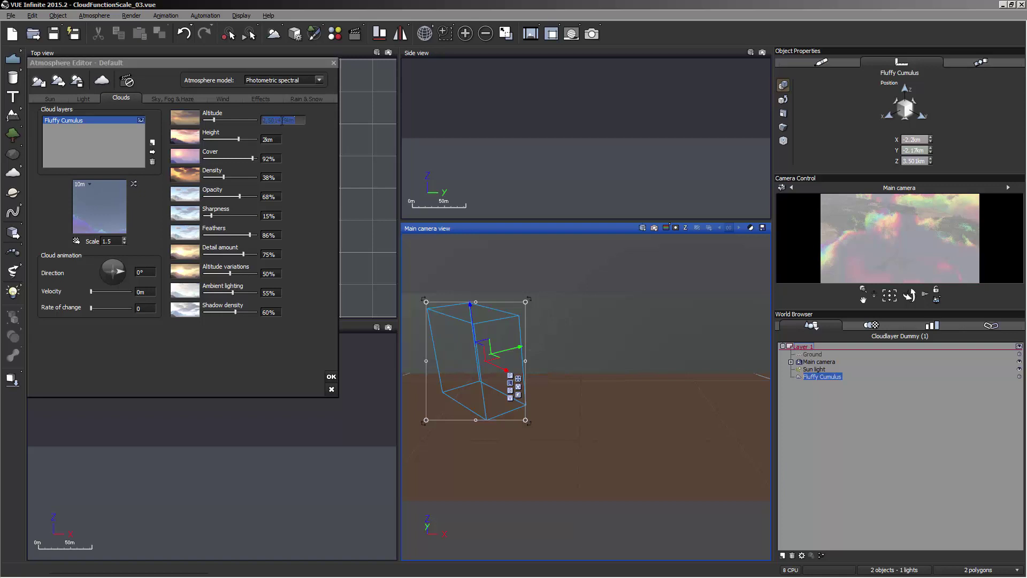
text(2)
key(Return)
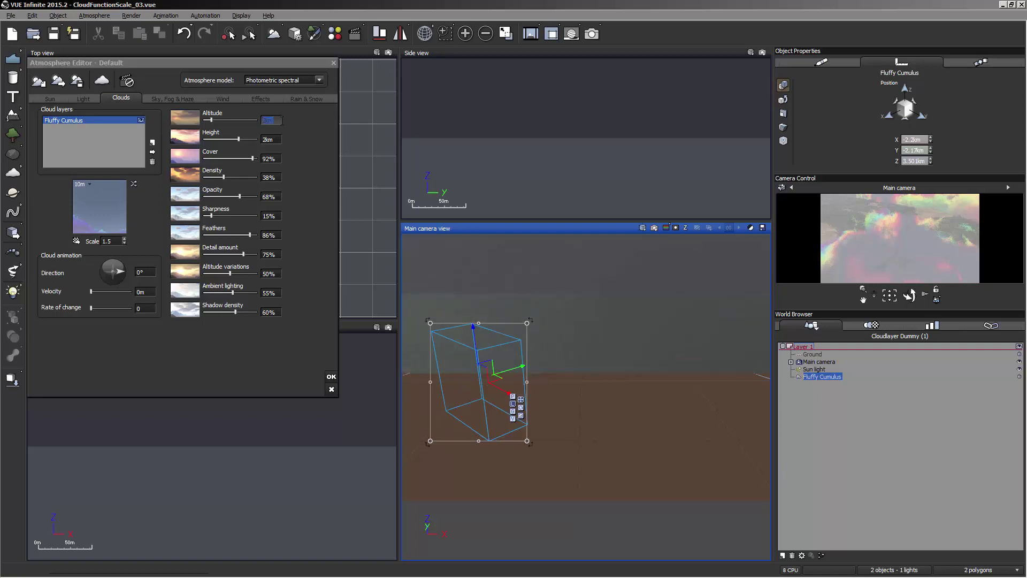
click(332, 376)
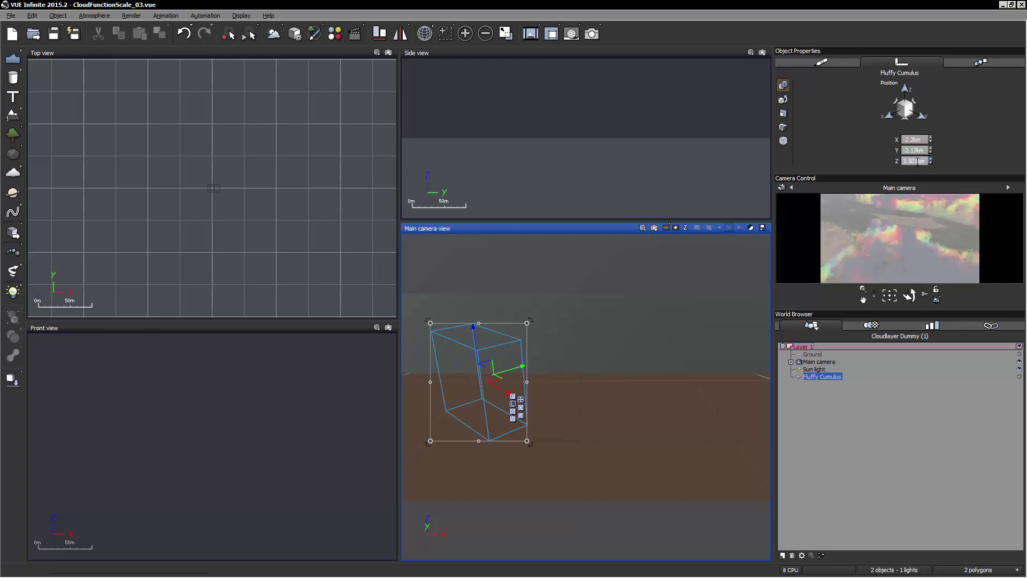
Compare the cloud layer's altitude setting with the dummy's position values, and examine the cloud box against the ground in the front view.
key(F4)
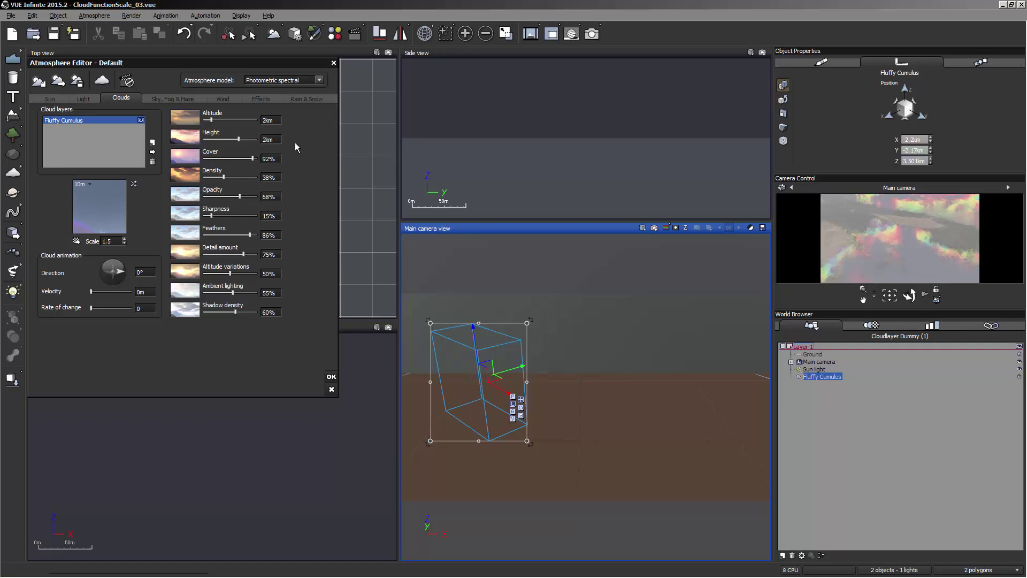
click(847, 63)
click(880, 62)
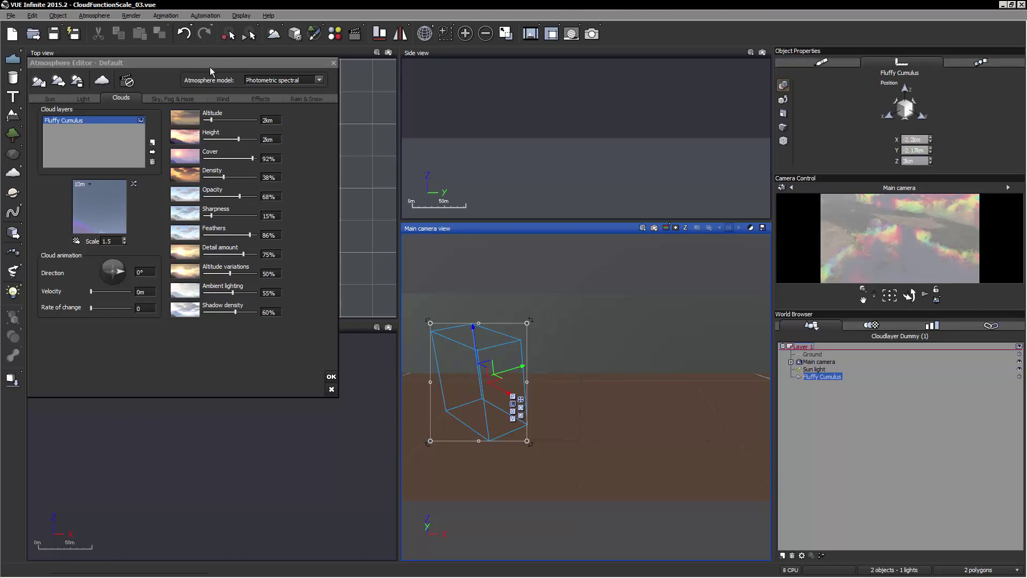
click(842, 62)
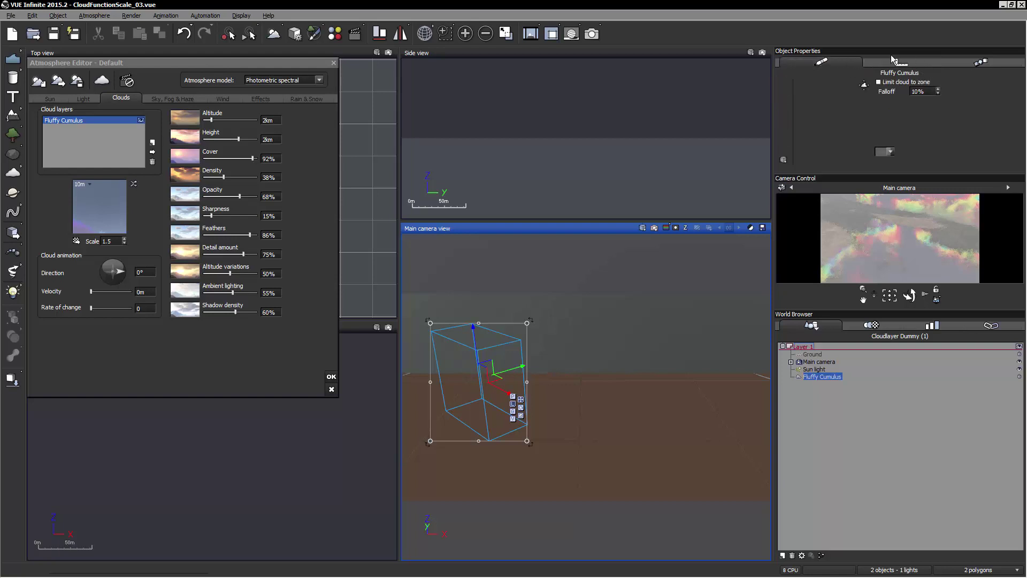
click(891, 62)
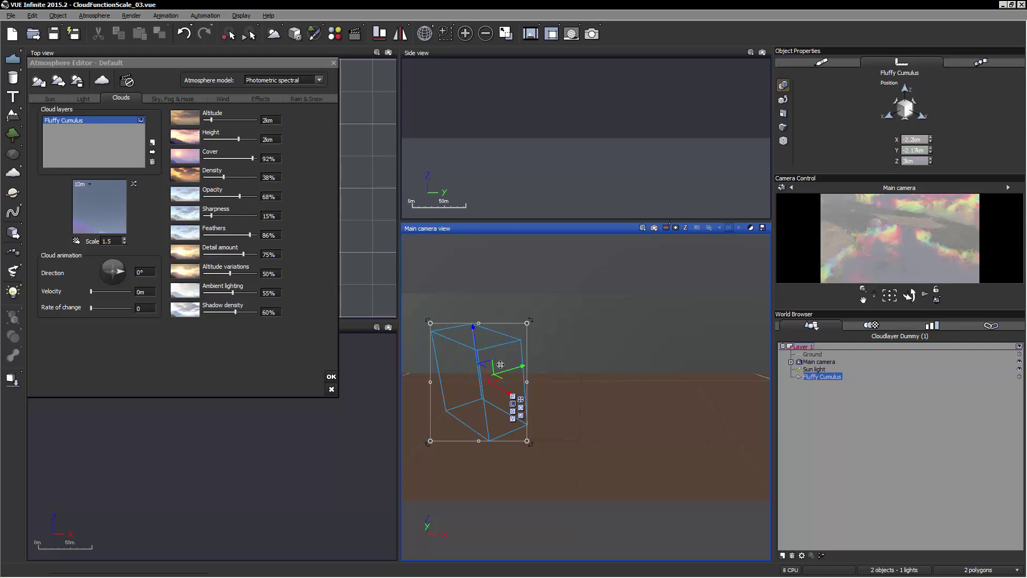
click(331, 377)
scroll(216, 435, down, 5)
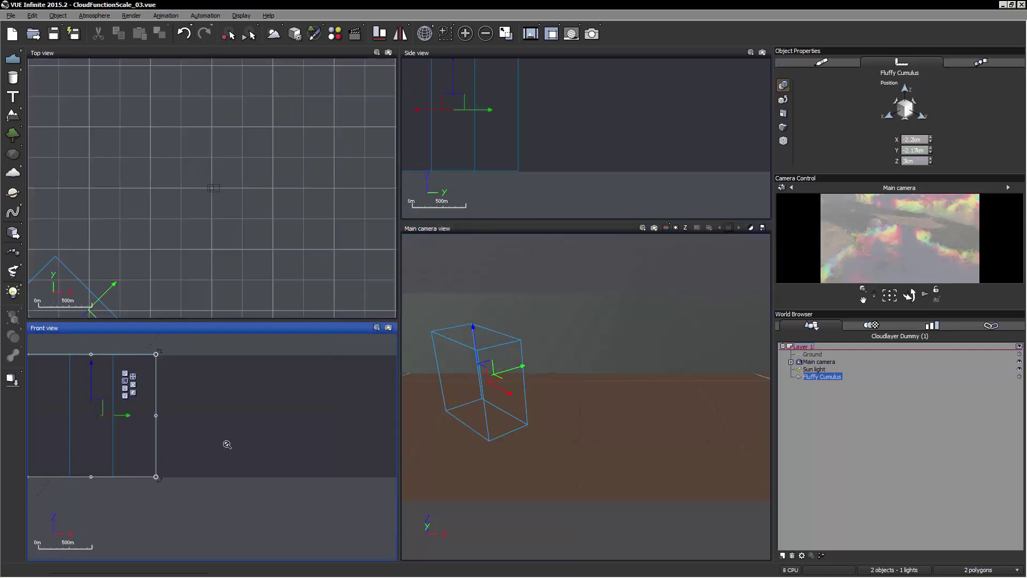
right_drag(161, 407, 258, 360)
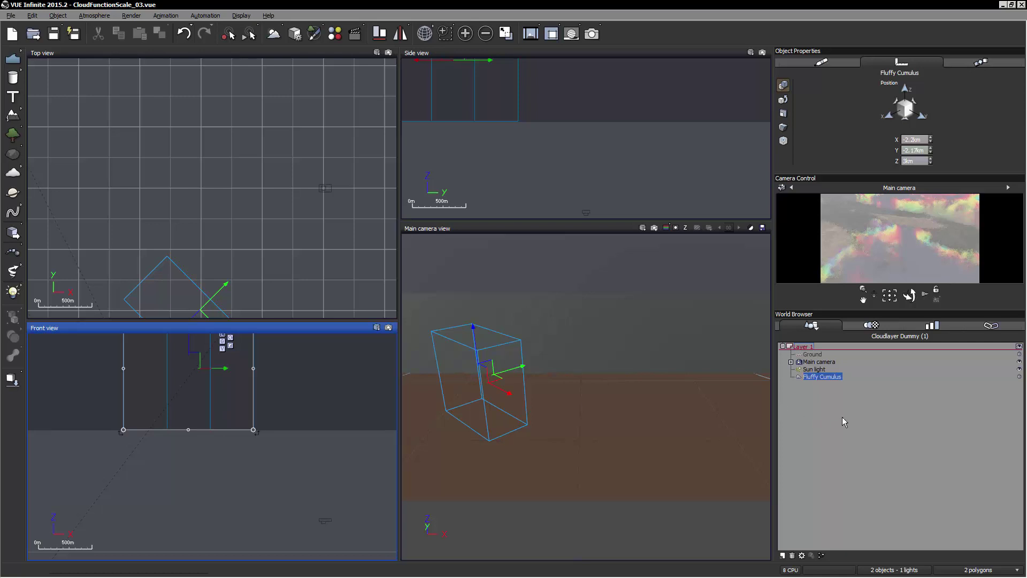
Reopen the Fluffy Cumulus cloud material and its volumetric color function for editing.
click(100, 15)
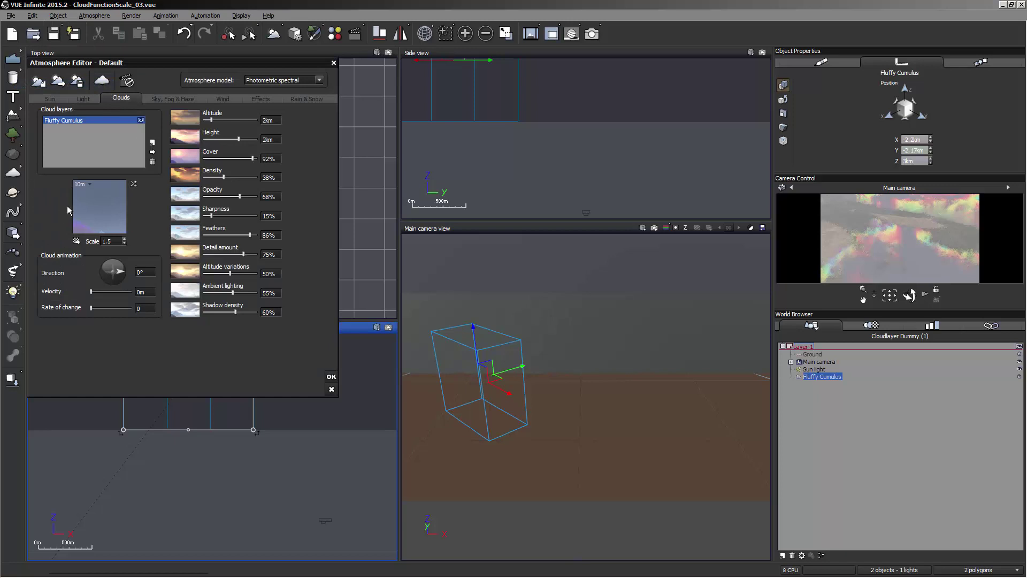
right_click(96, 205)
click(131, 212)
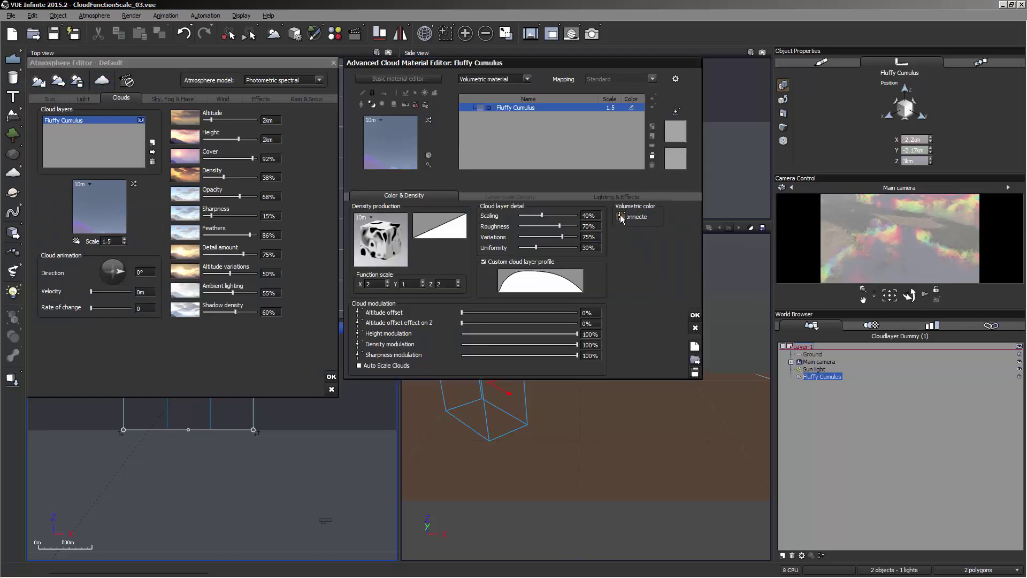
click(622, 218)
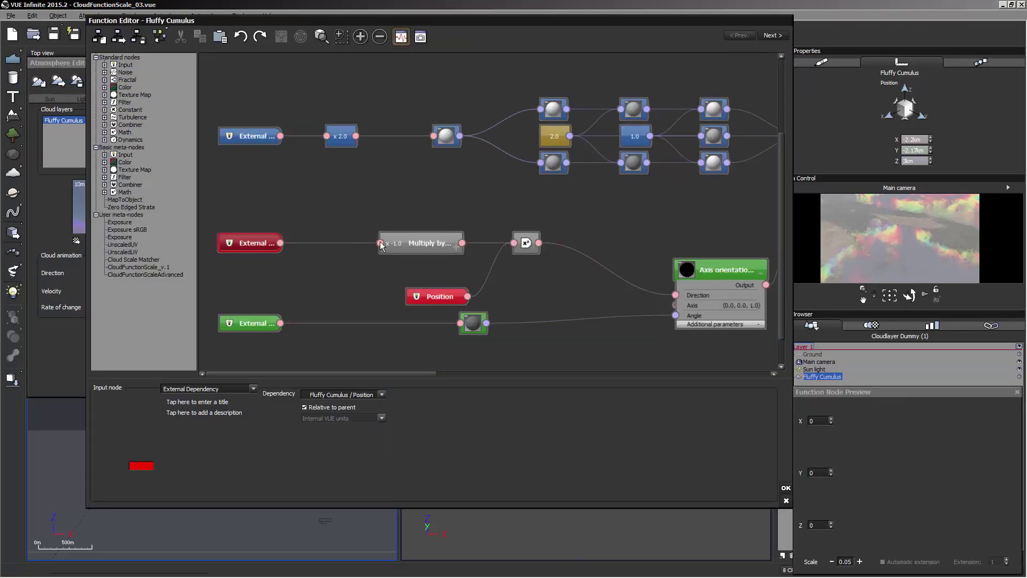
Spread the blue, red and green External Dependency nodes away from the nodes they feed to make room in the graph.
click(433, 242)
click(281, 247)
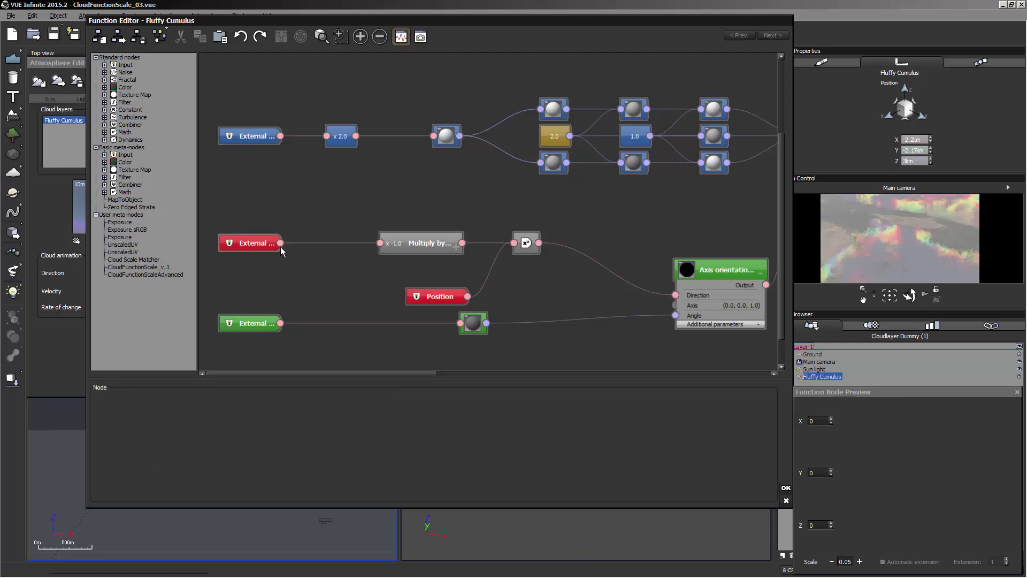
click(246, 243)
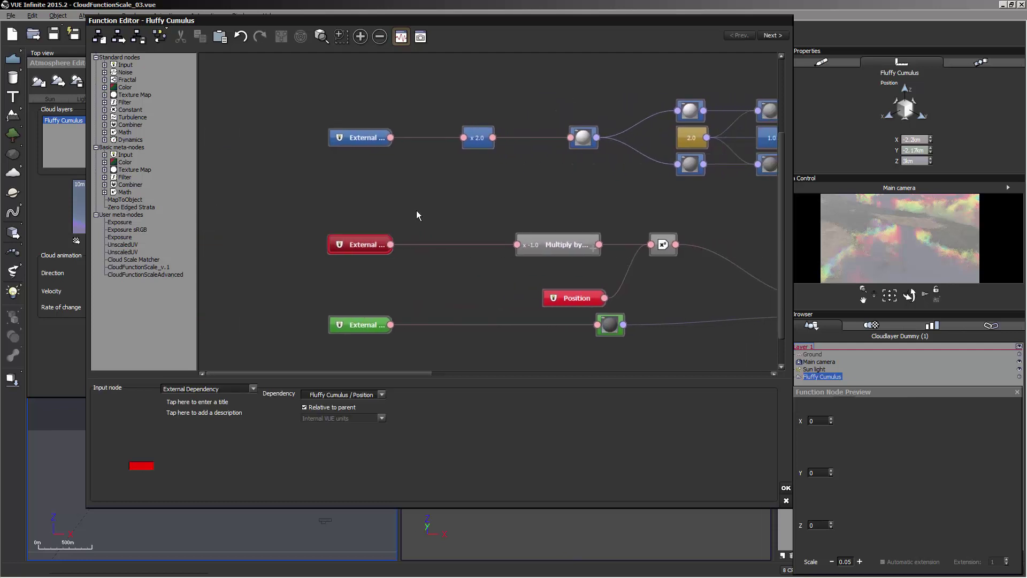
click(406, 194)
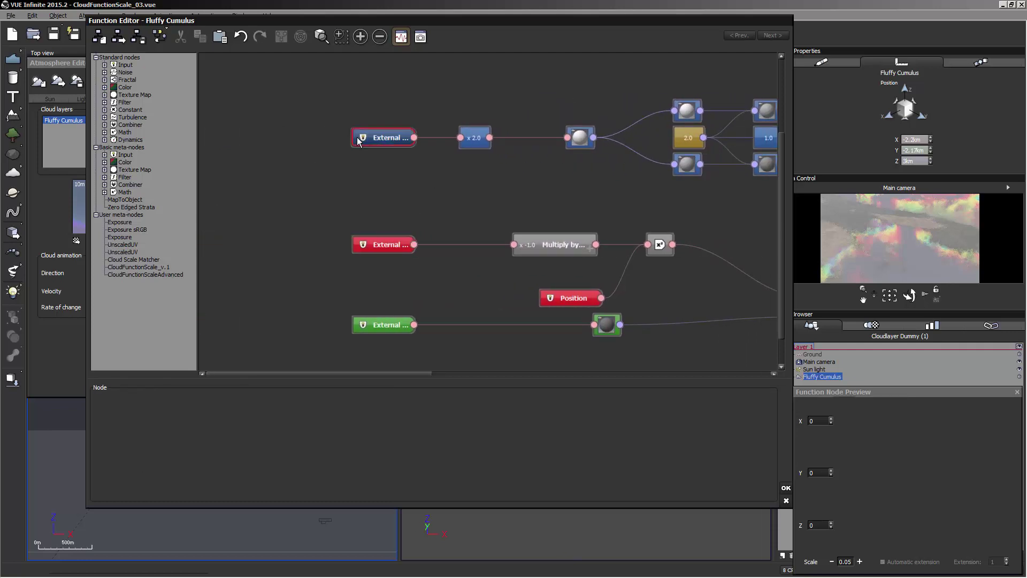
click(322, 138)
click(451, 175)
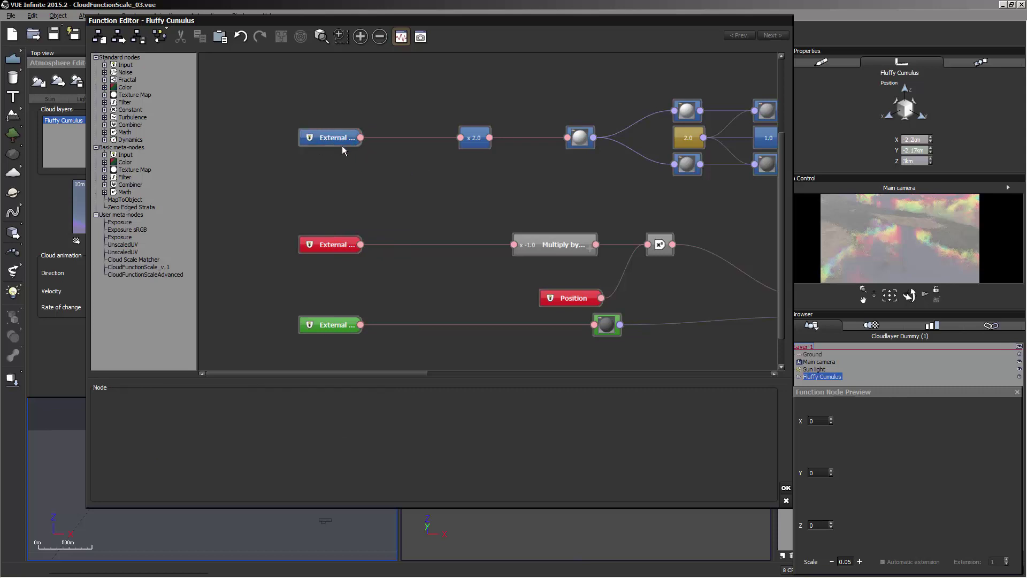
Add a Decomposer 3 vector operation node, connect the blue External Dependency output to its input, and place it below that connection.
right_click(395, 175)
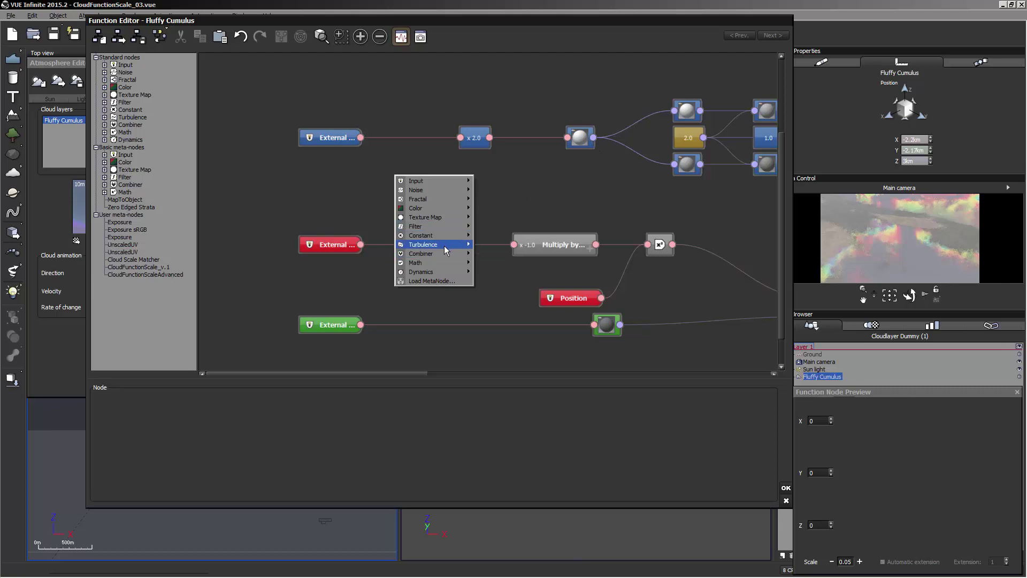
mouse_move(446, 262)
mouse_move(369, 293)
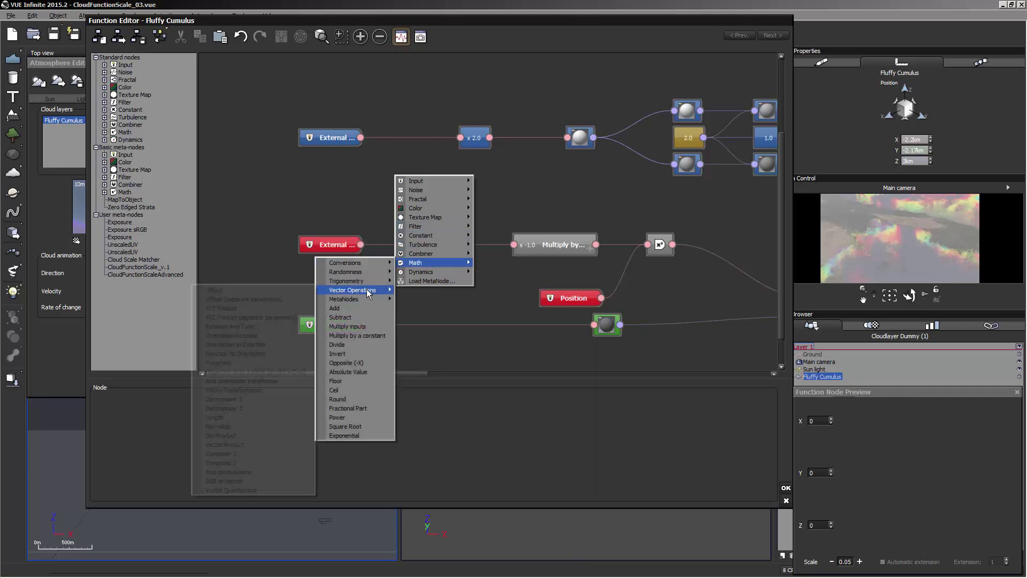
click(252, 400)
drag(368, 159, 337, 138)
drag(397, 168, 381, 194)
middle_drag(497, 198, 453, 193)
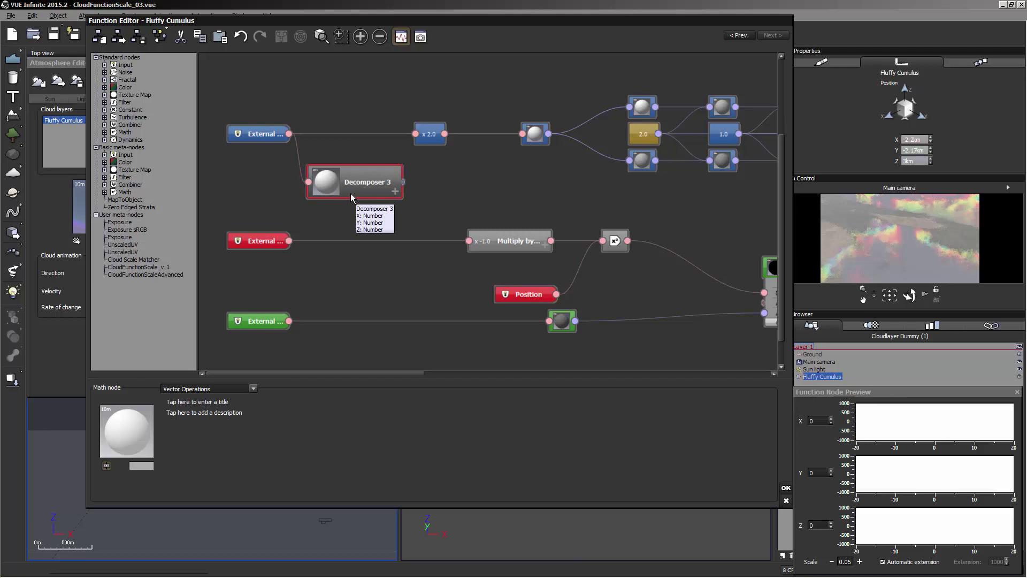
Expand the Decomposer 3 node to expose its X, Y and Z outputs, and arrange it beside the blue External Dependency node.
click(395, 192)
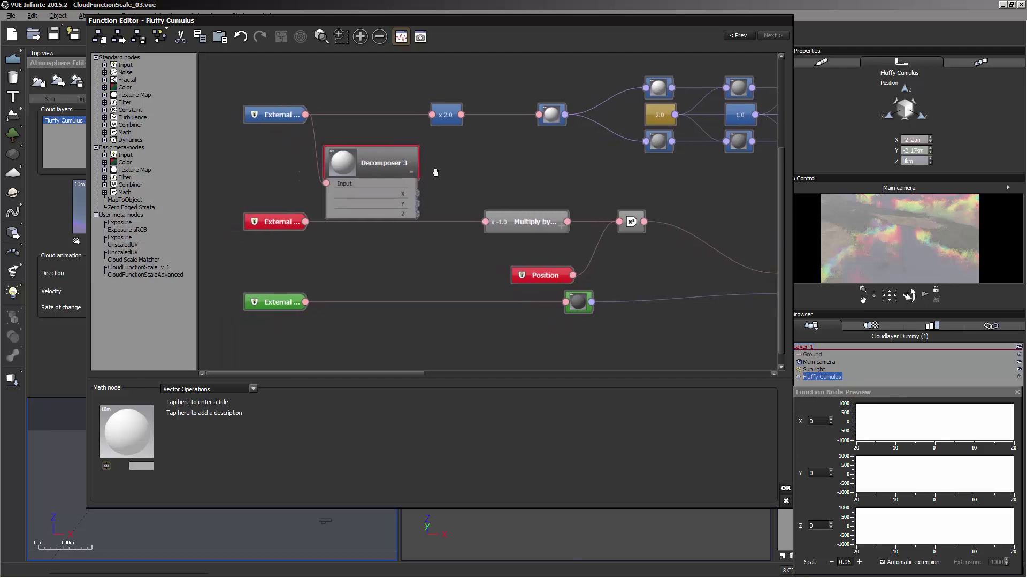
click(270, 142)
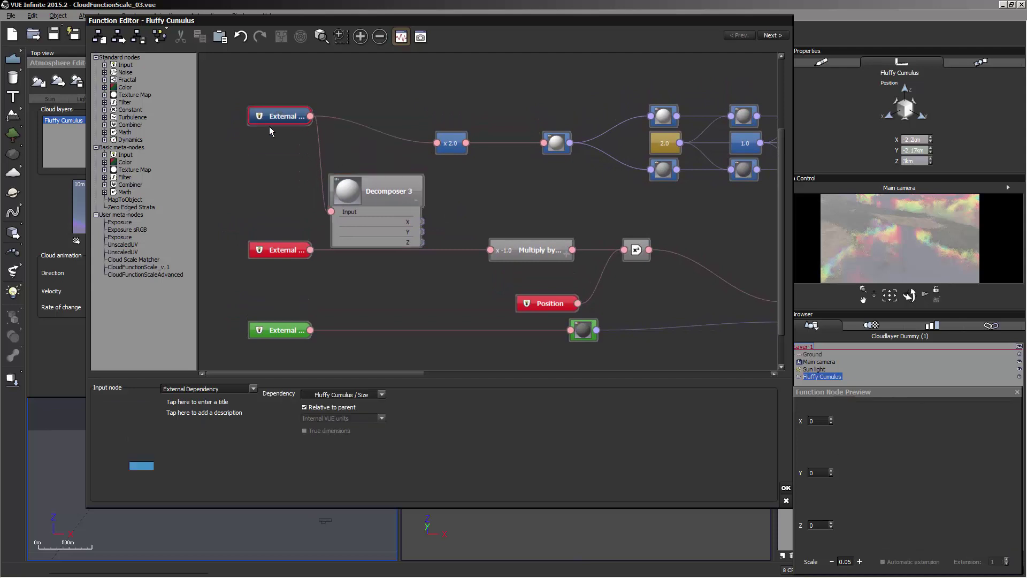
drag(442, 218, 389, 192)
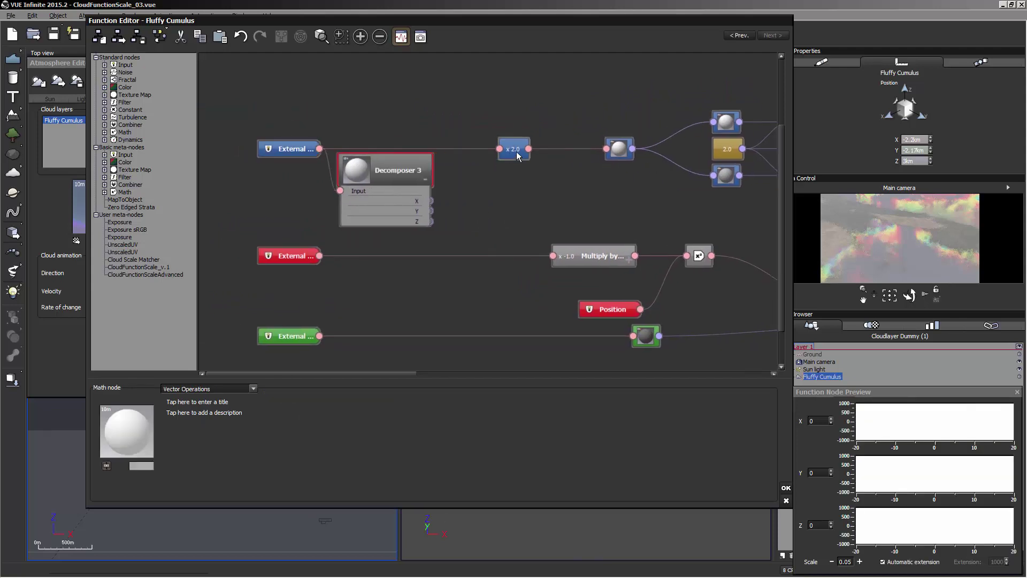
Add an Offset (separate parameters) vector operation node, set its X and Y to 0, and place it just below the red External Dependency connection.
click(472, 210)
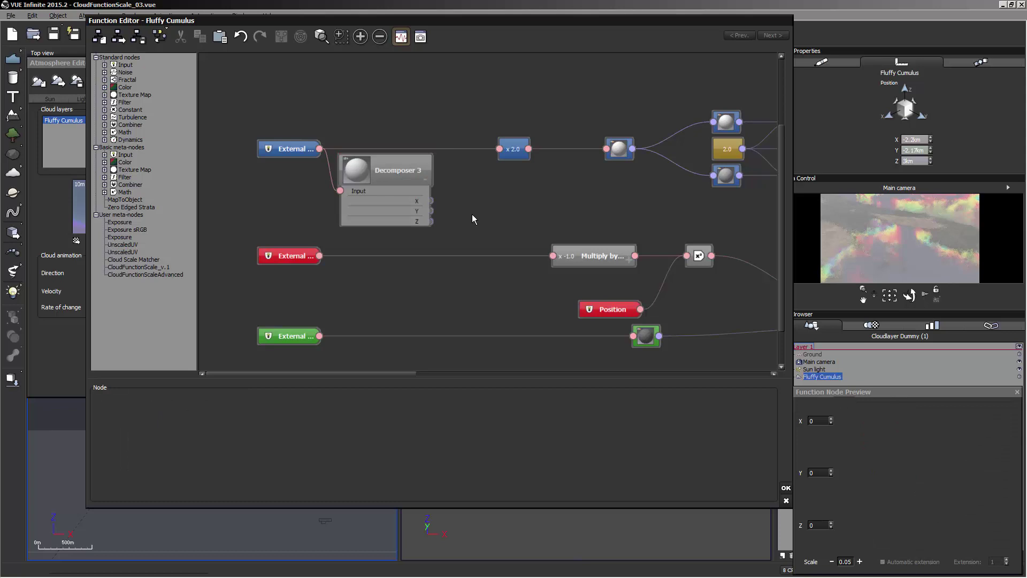
right_click(481, 270)
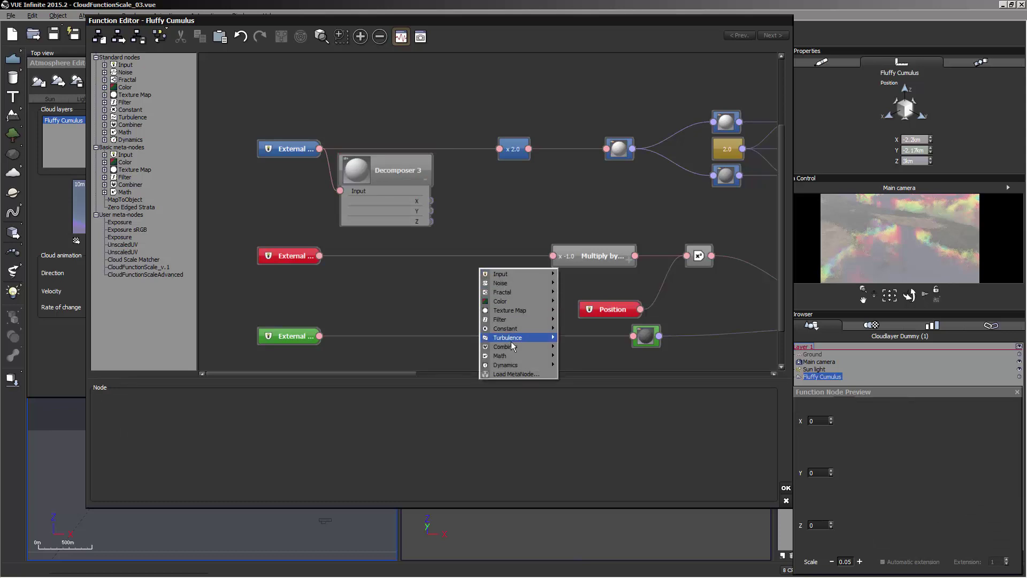
mouse_move(509, 356)
mouse_move(443, 383)
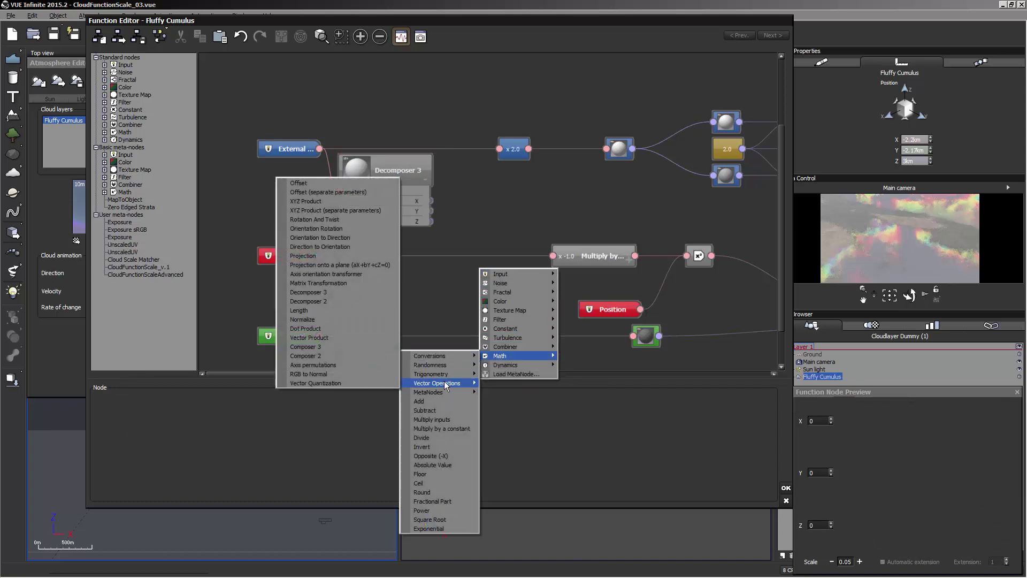
click(354, 193)
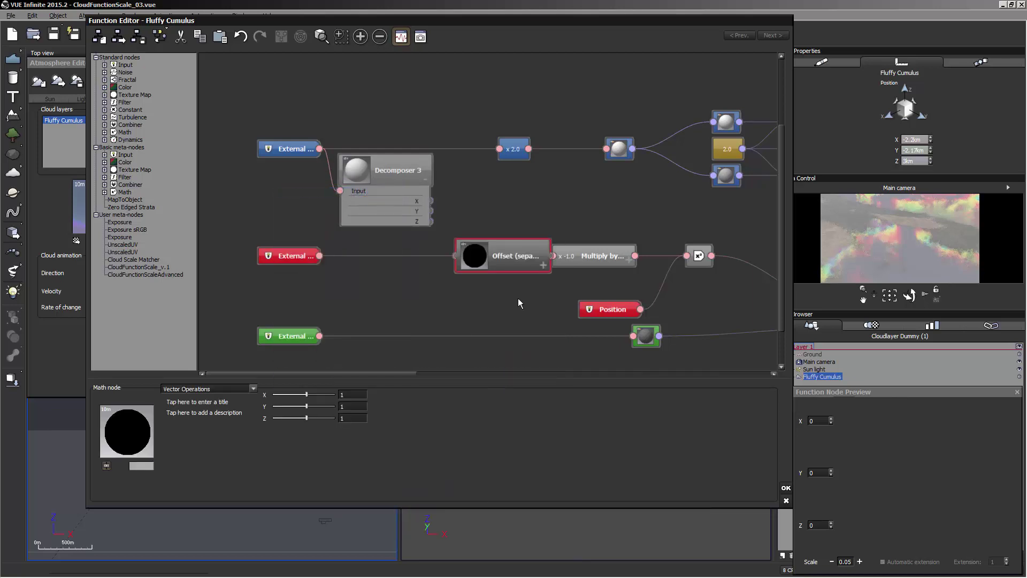
click(345, 395)
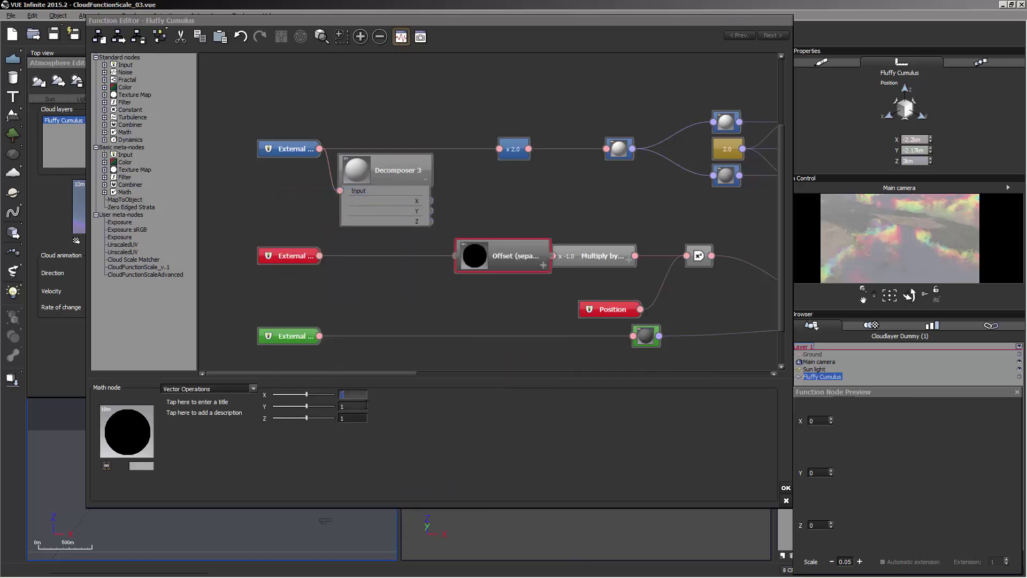
text(0)
click(363, 406)
drag(501, 260, 490, 281)
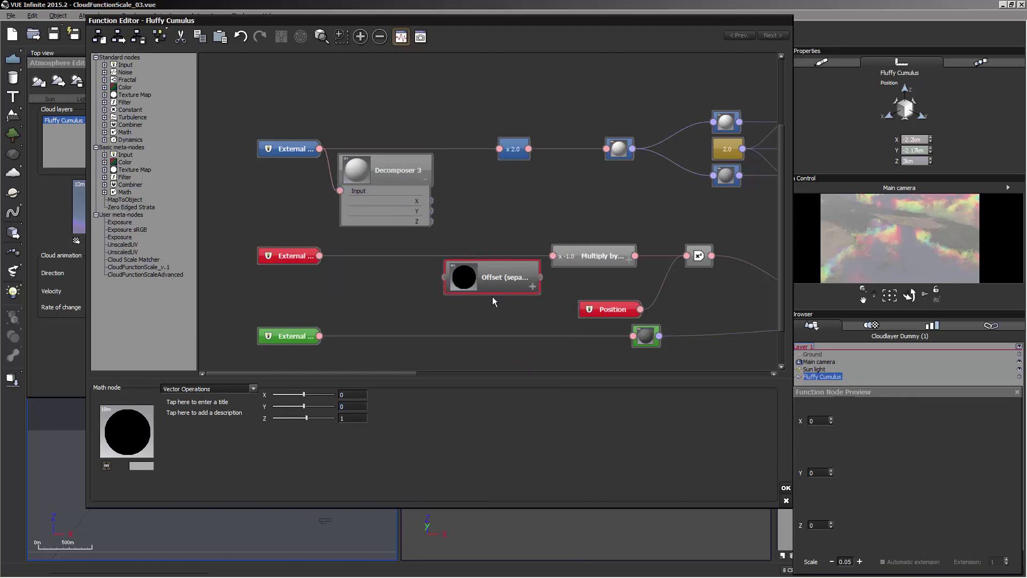
Make room around the Decomposer 3 node, expand the Offset node's additional parameters, and connect the decomposer's Z output to the Offset Z parameter.
drag(290, 150, 236, 150)
drag(365, 157, 327, 160)
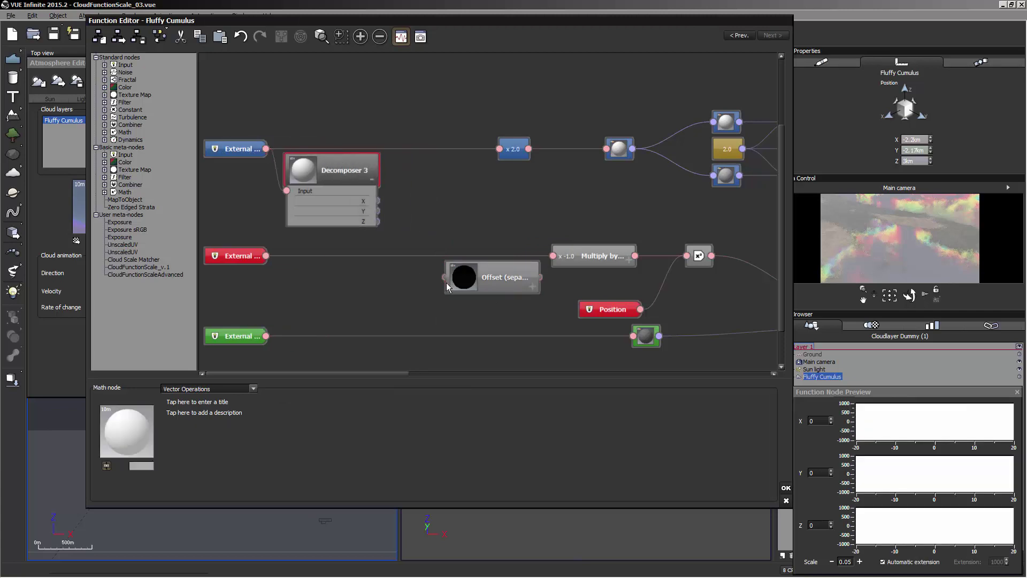
click(533, 289)
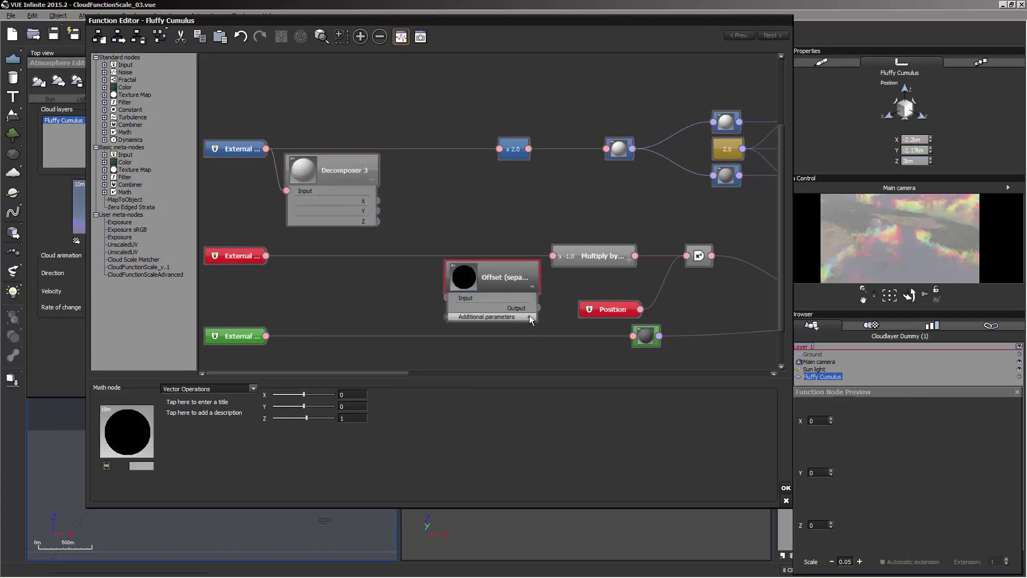
click(529, 317)
drag(446, 338, 377, 221)
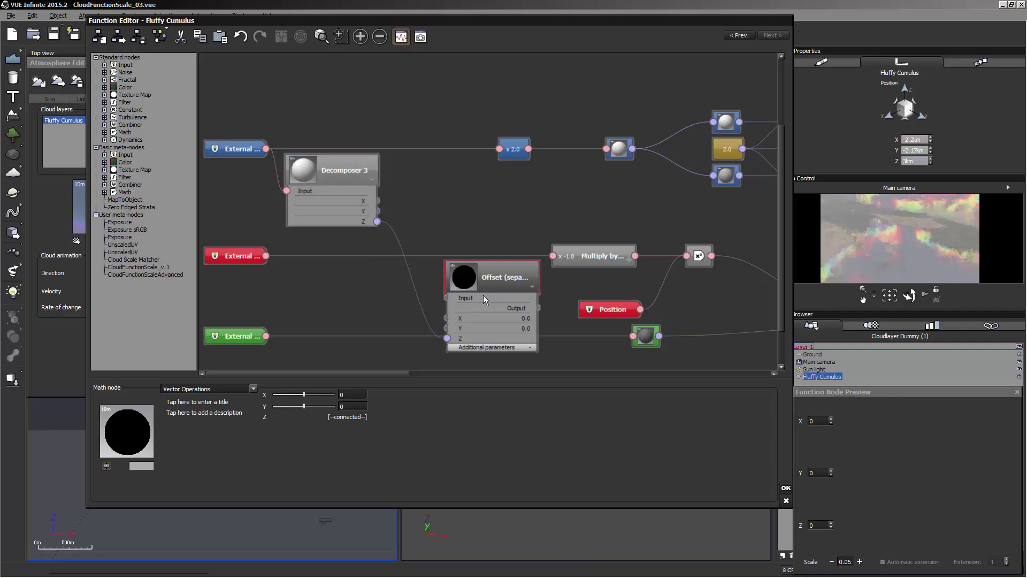
Route the red External Dependency through the Offset node into the Multiply by -1 node, and line the Offset node up between them.
drag(447, 297, 266, 256)
click(554, 261)
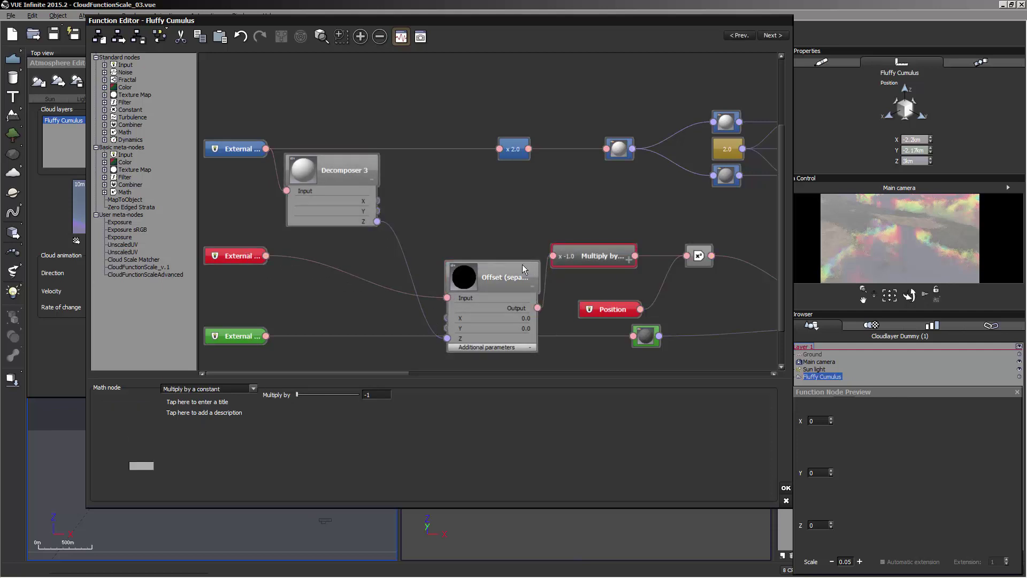
drag(506, 289, 503, 239)
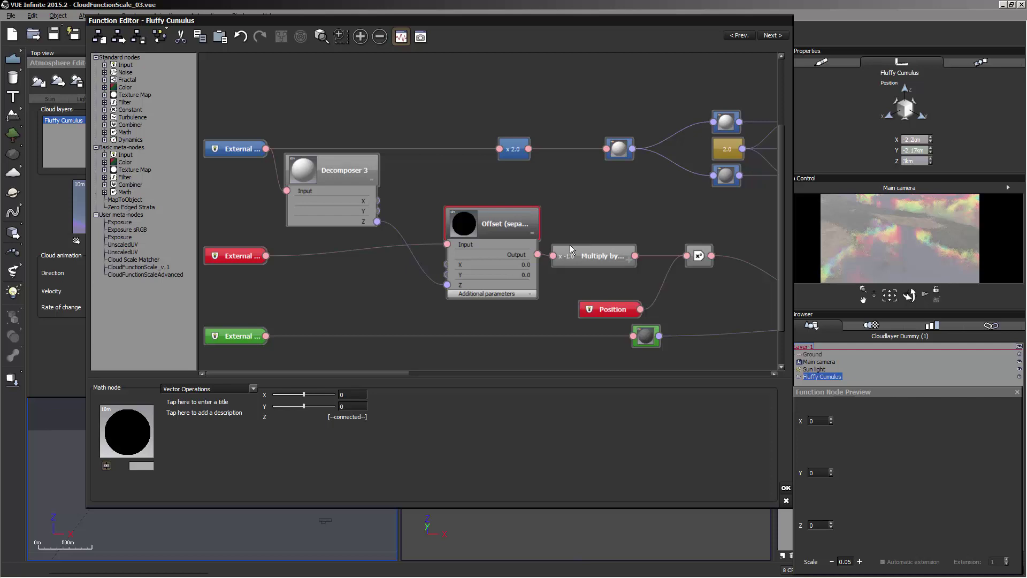
Duplicate the Decomposer 3 node, feed the copy from the red External Dependency output, and place it beneath the original.
drag(245, 262, 244, 289)
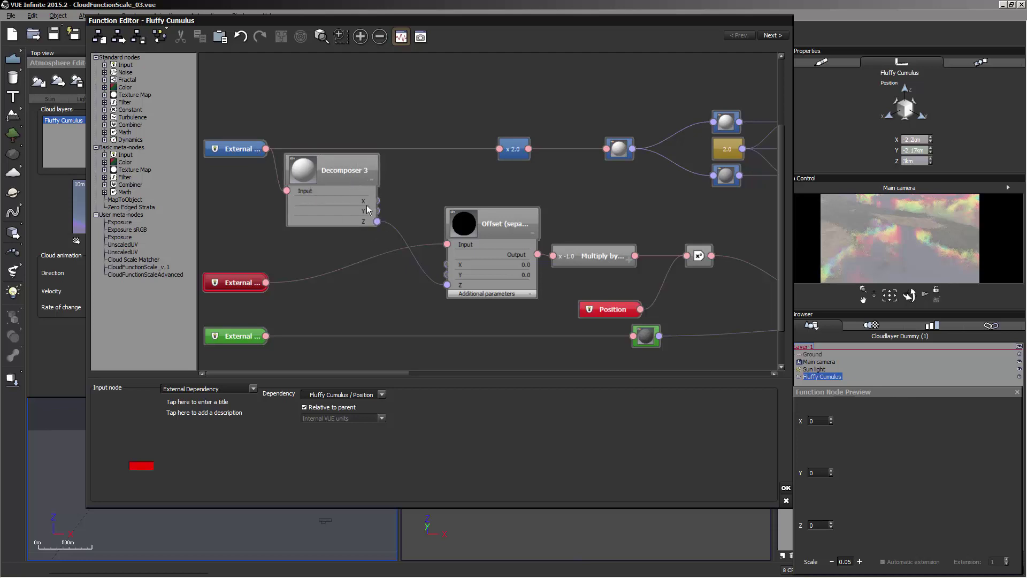
click(338, 165)
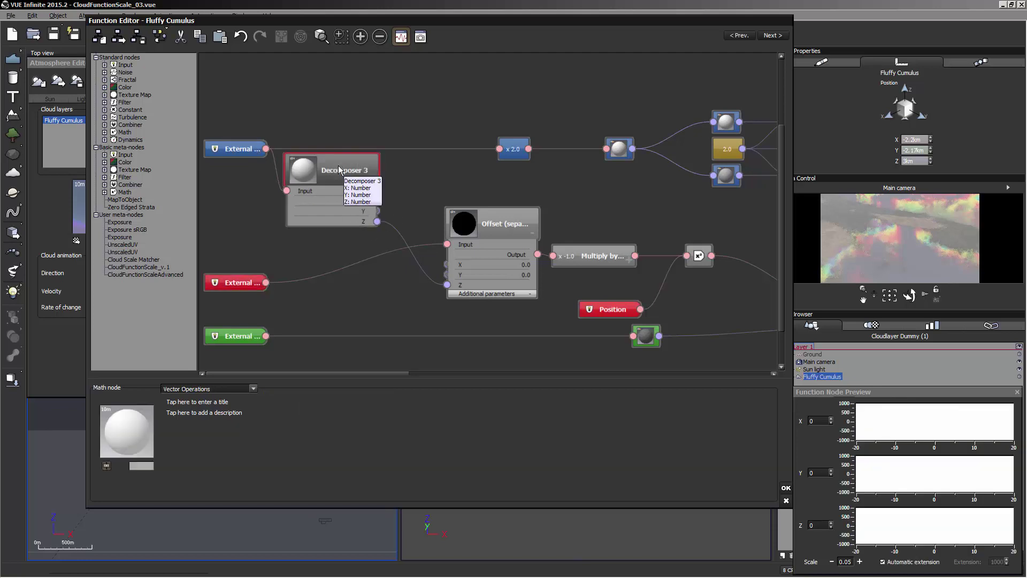
key(ctrl+c)
key(ctrl+v)
drag(337, 204, 391, 274)
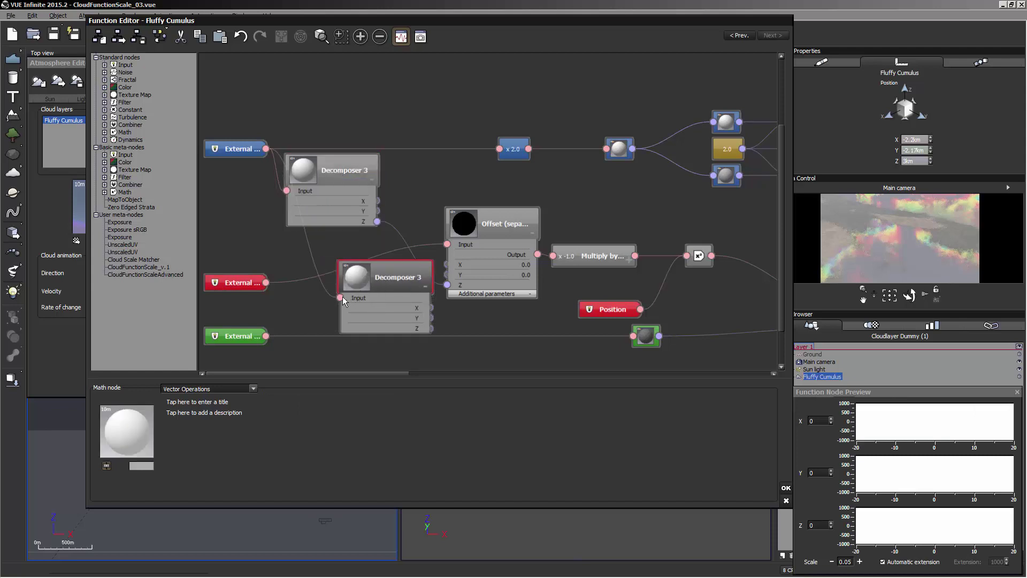
drag(340, 297, 266, 282)
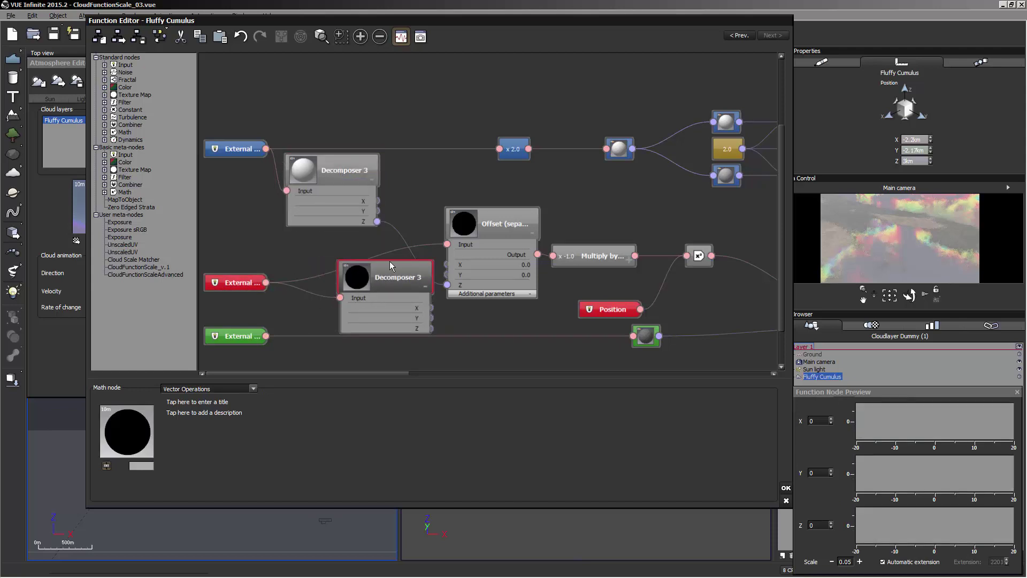
drag(390, 272, 344, 258)
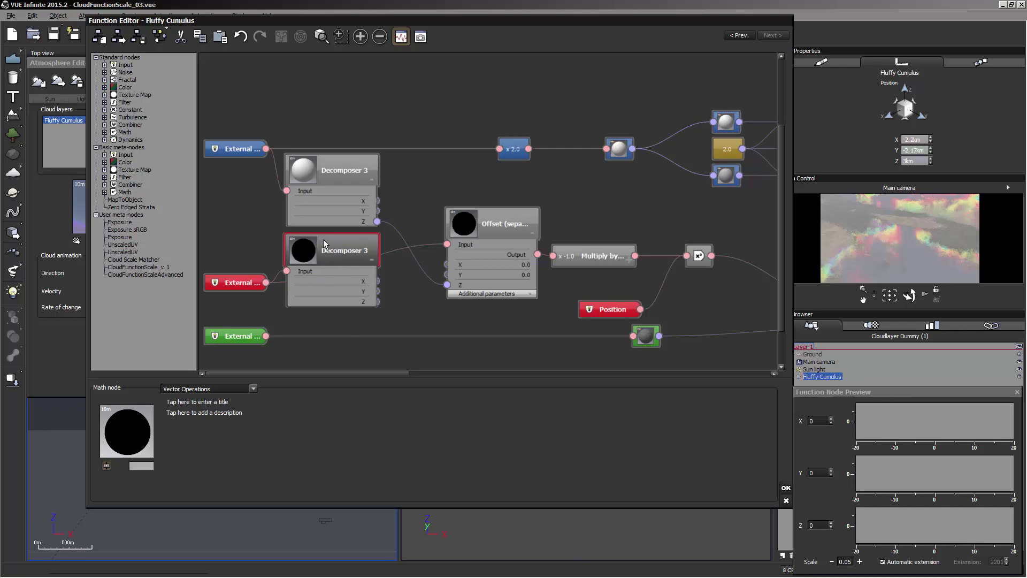
Add a Substract combiner node and connect the red branch's decomposer Z to Input 0 and the blue branch's decomposer Z to Input 1.
click(398, 315)
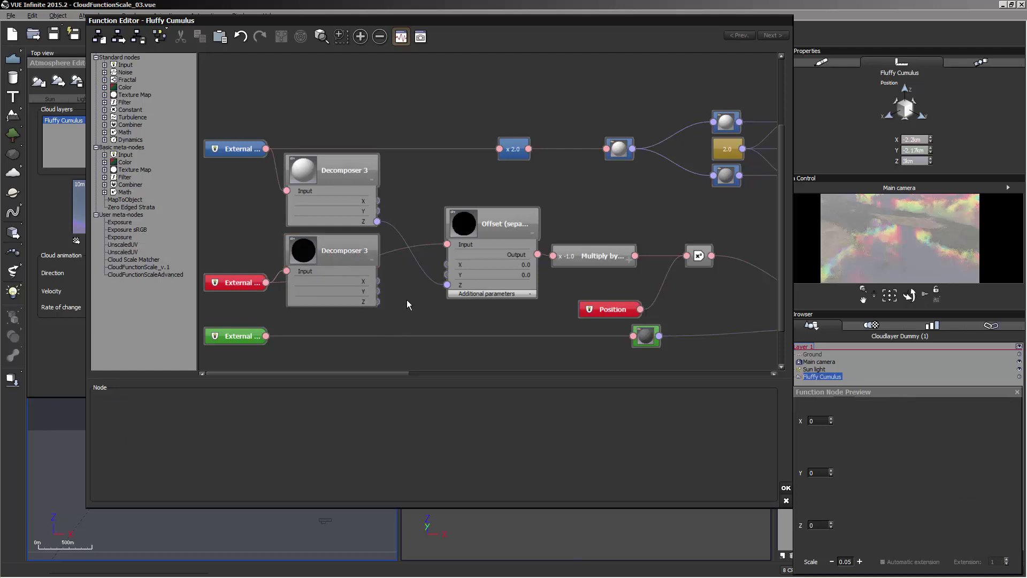
right_click(407, 300)
mouse_move(452, 381)
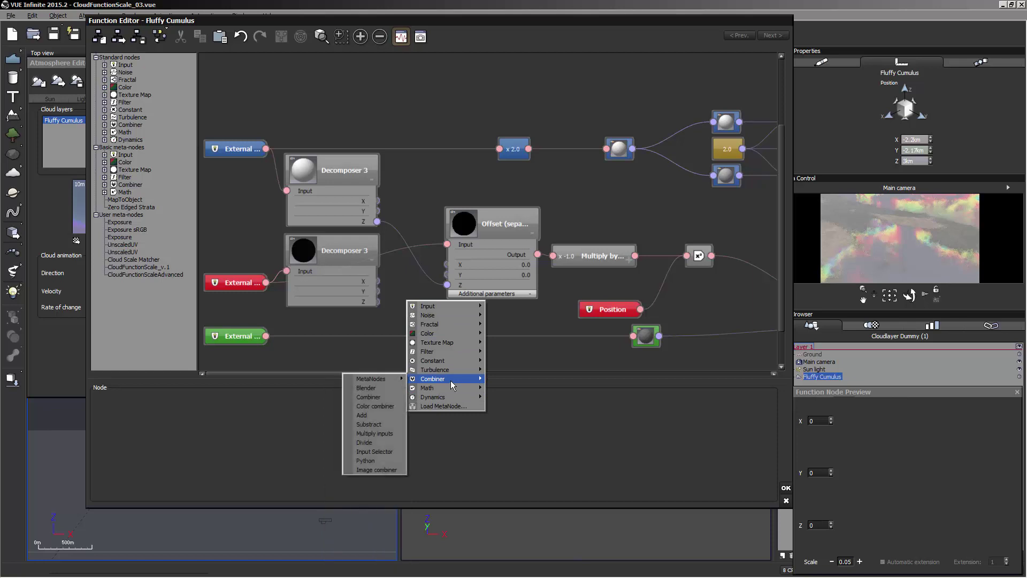
click(390, 424)
click(467, 299)
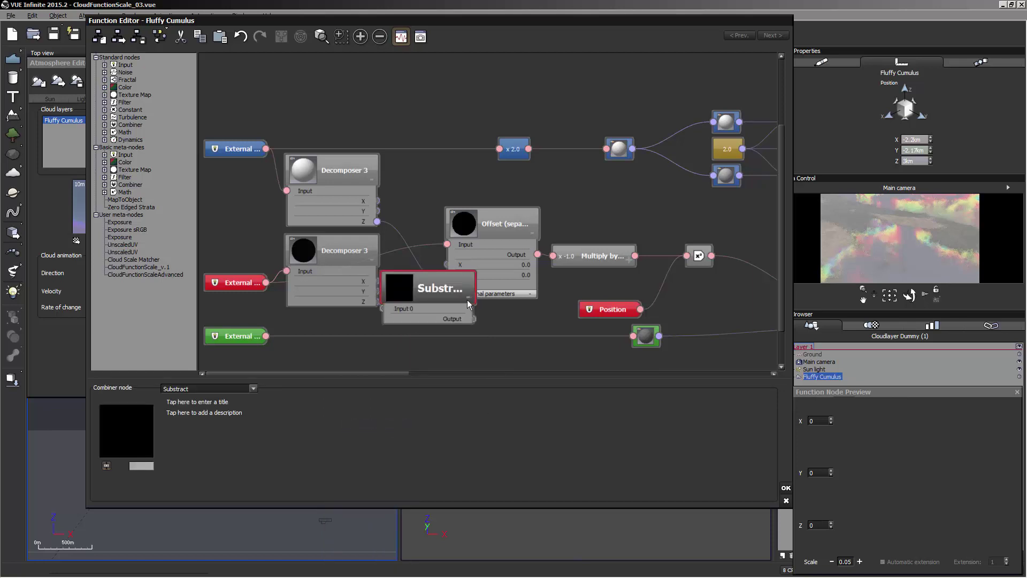
drag(417, 292, 369, 304)
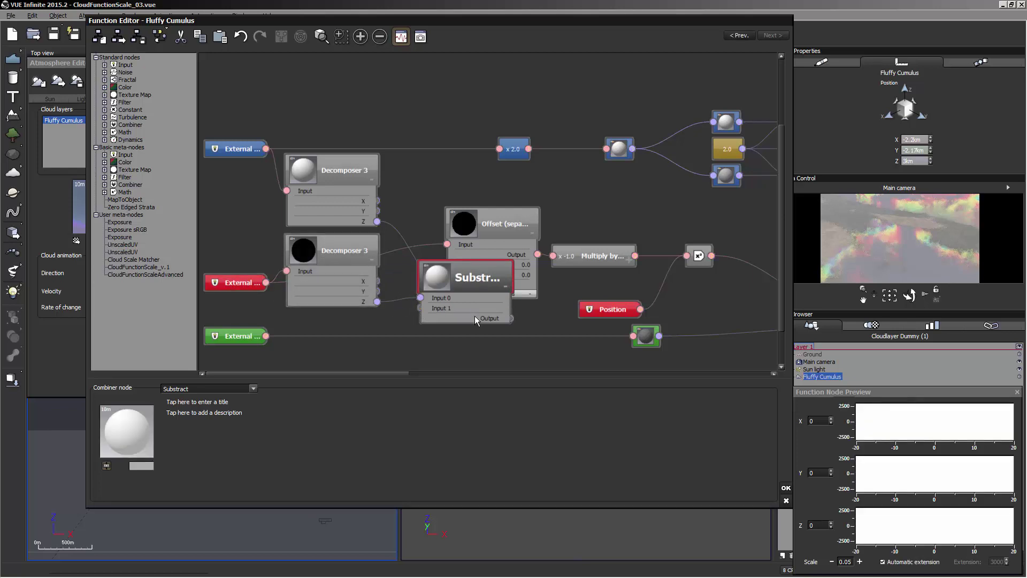
drag(420, 308, 377, 221)
Feed the Substract output into the Offset node's Z parameter, then collapse both nodes and place Substract ahead of Offset.
drag(455, 290, 428, 211)
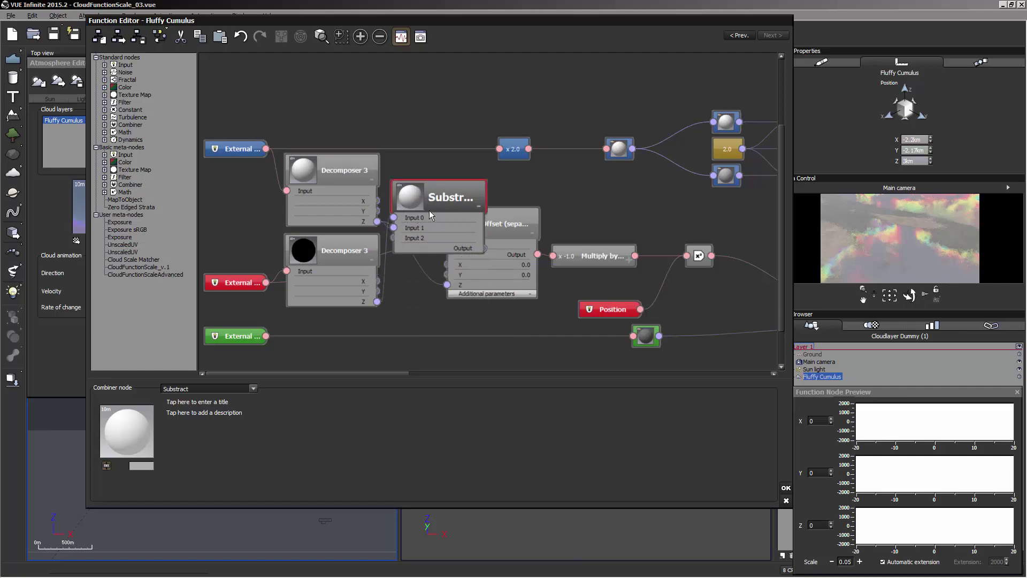
drag(447, 288, 502, 248)
drag(407, 198, 461, 224)
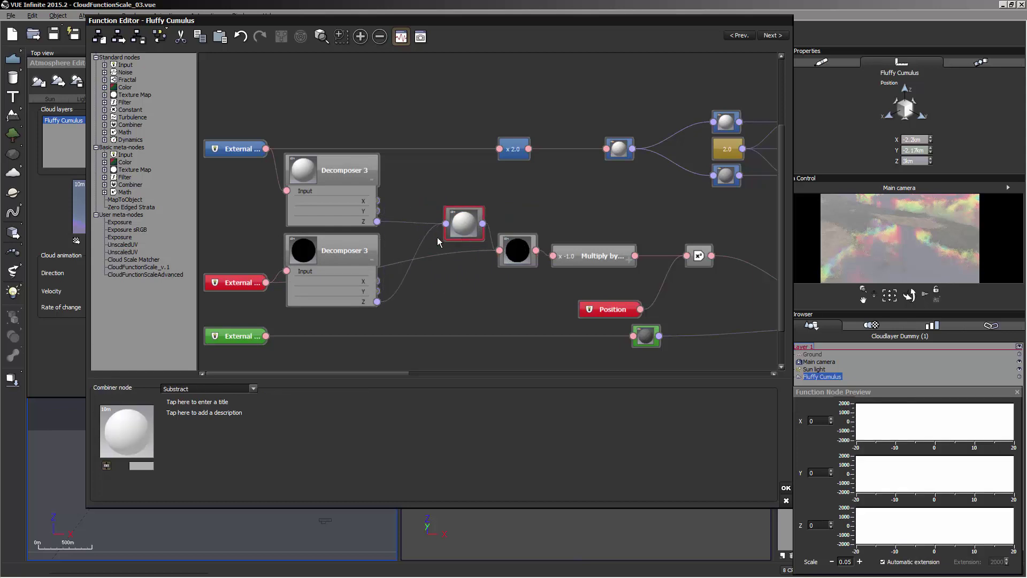
Collapse both Decomposer 3 nodes and arrange them compactly with the Substract node directly after them.
click(338, 186)
click(337, 238)
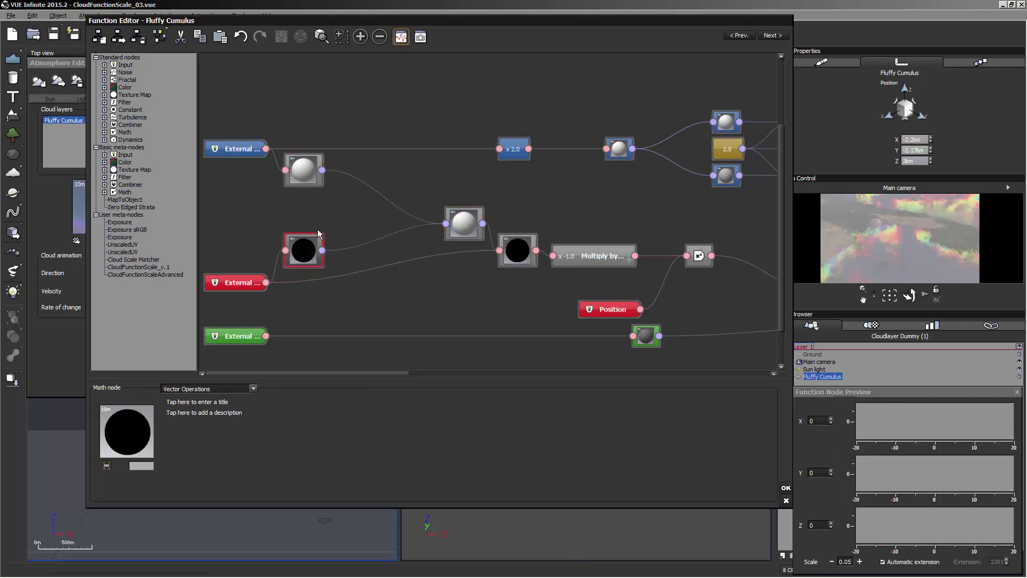
drag(308, 267, 308, 242)
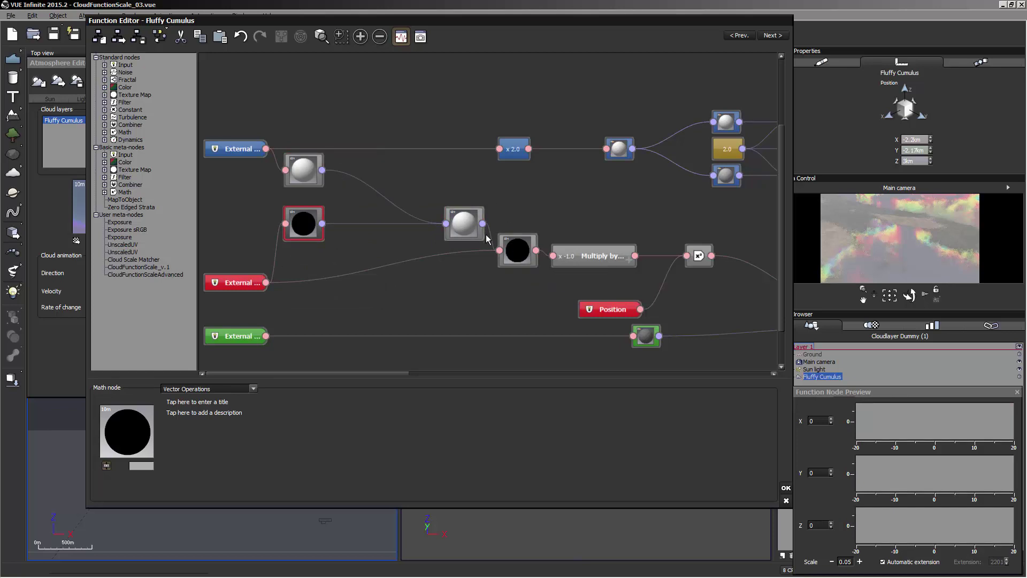
click(467, 219)
drag(467, 219, 377, 210)
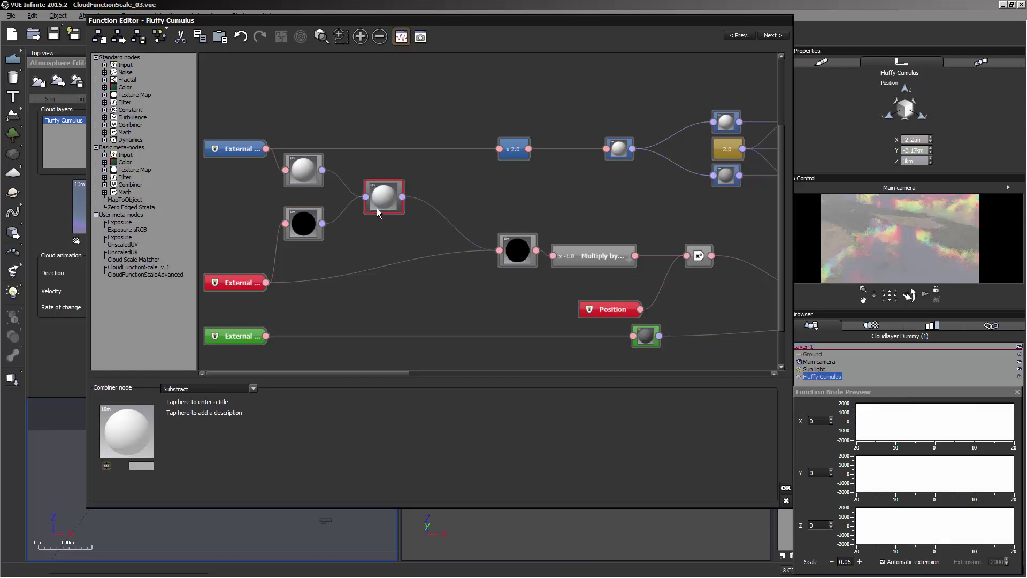
Add a Divide (X/a) filter node, connect its input to the Substract output, and place it directly after the Substract node.
click(472, 188)
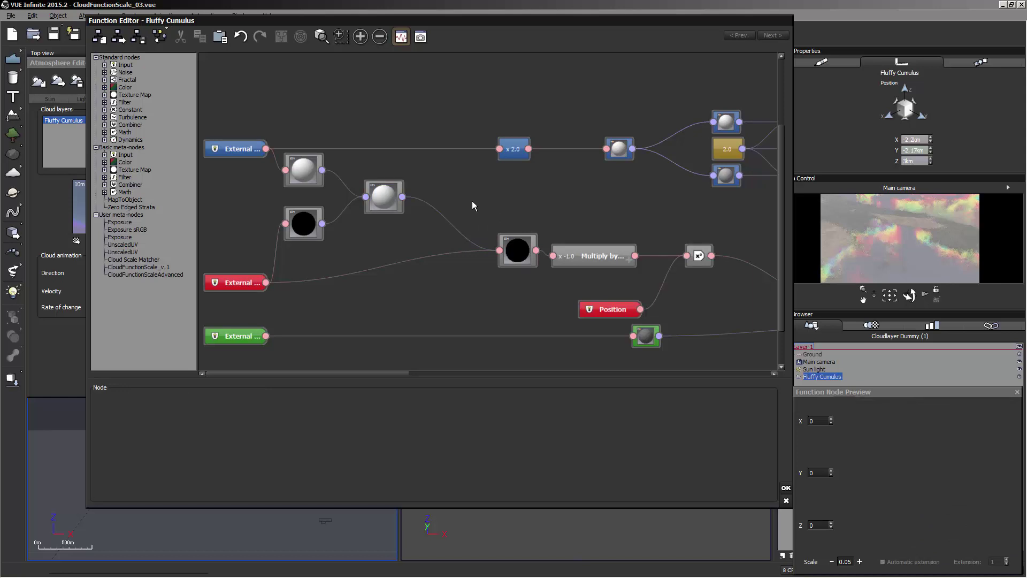
right_click(437, 167)
mouse_move(482, 219)
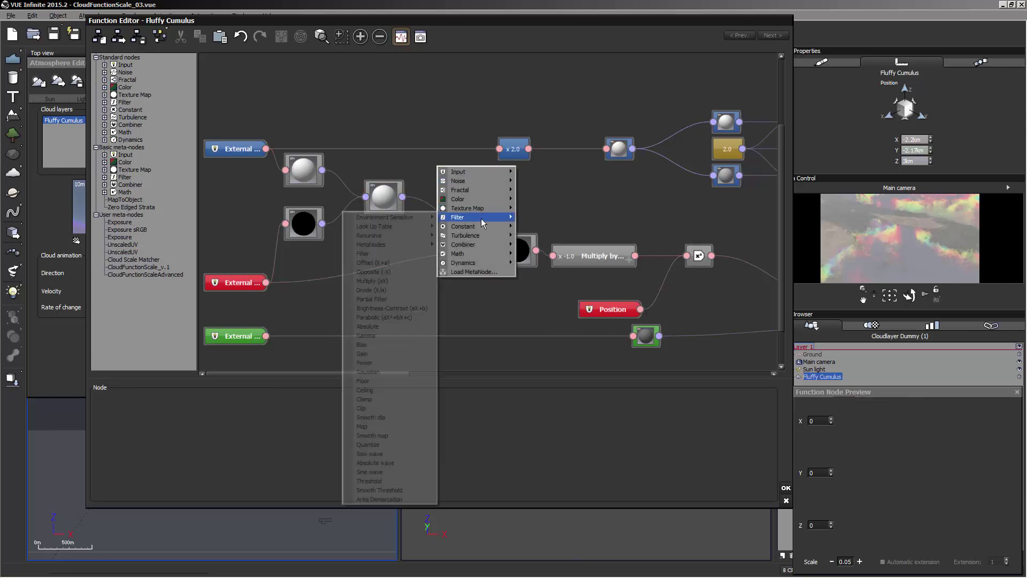
click(394, 290)
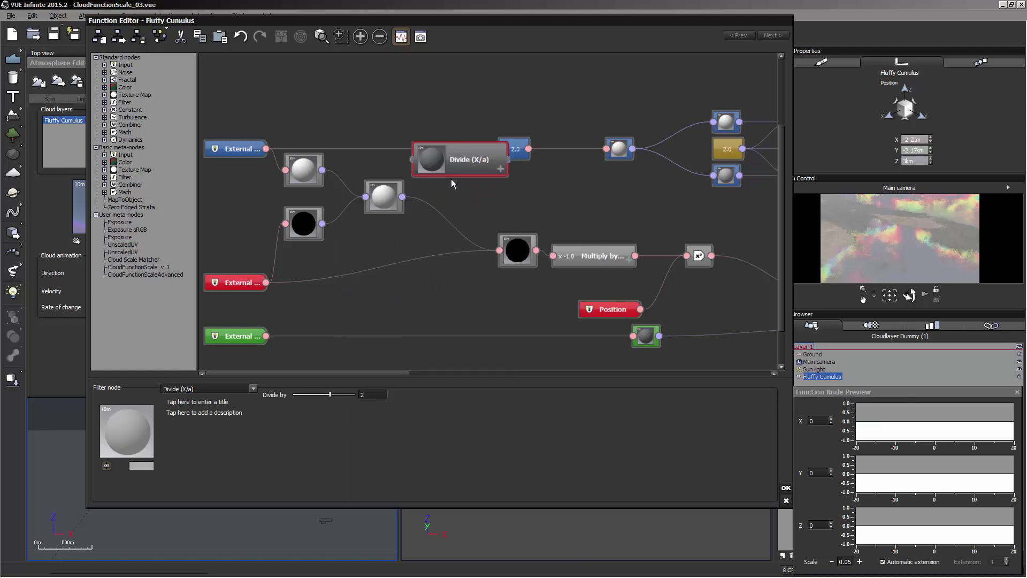
drag(417, 174, 449, 212)
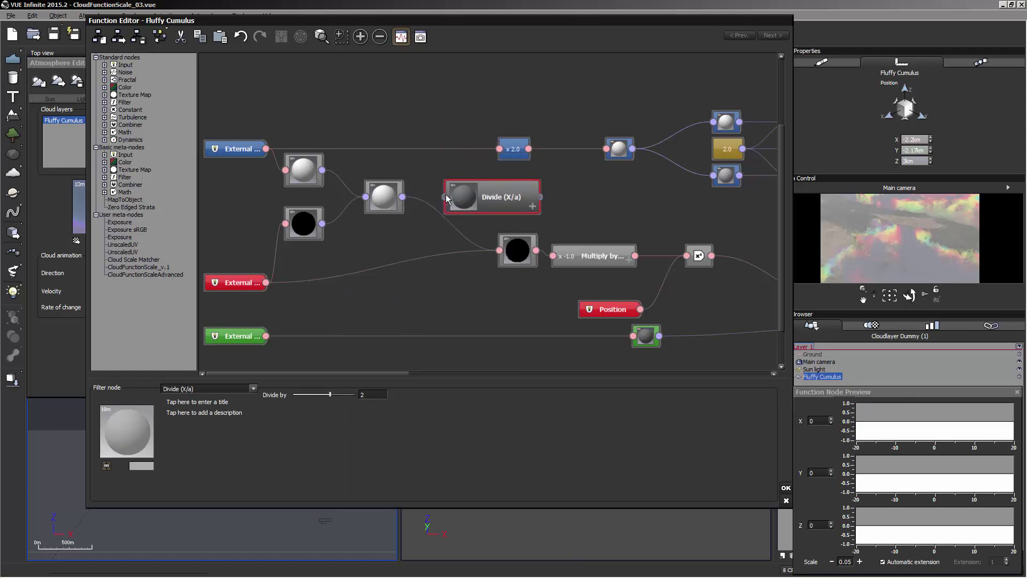
drag(446, 197, 392, 195)
drag(481, 187, 441, 199)
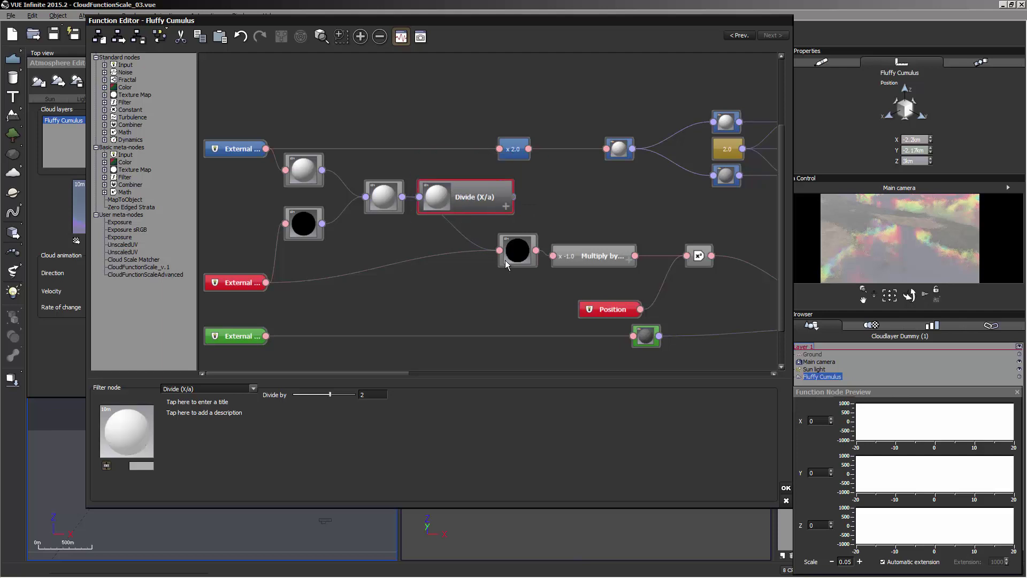
Shift the Offset and Multiply nodes away from the Divide node, expand Offset, and connect the Divide output to its Z parameter.
mouse_move(597, 279)
mouse_down()
mouse_move(525, 246)
mouse_move(574, 249)
mouse_up()
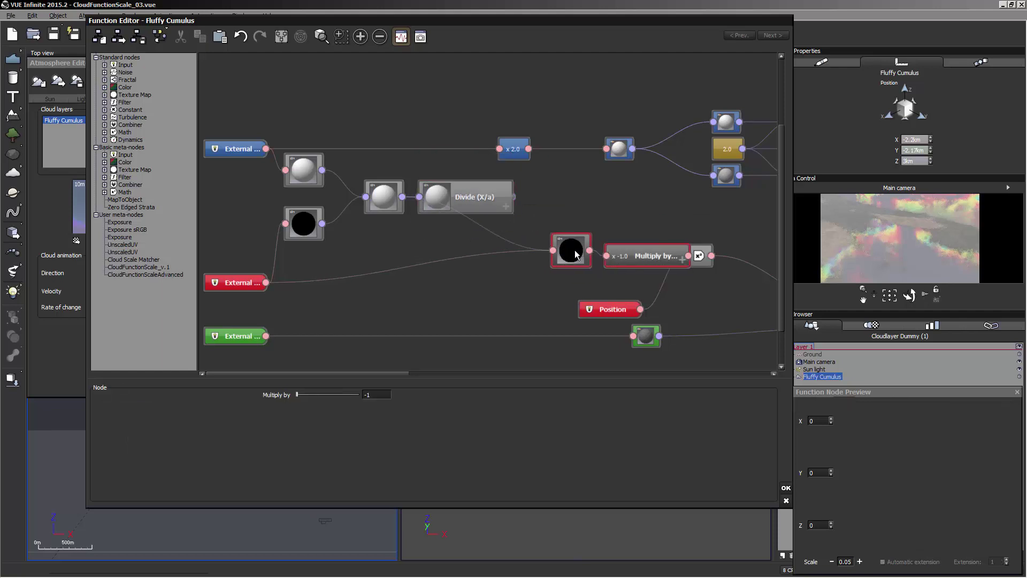
click(563, 238)
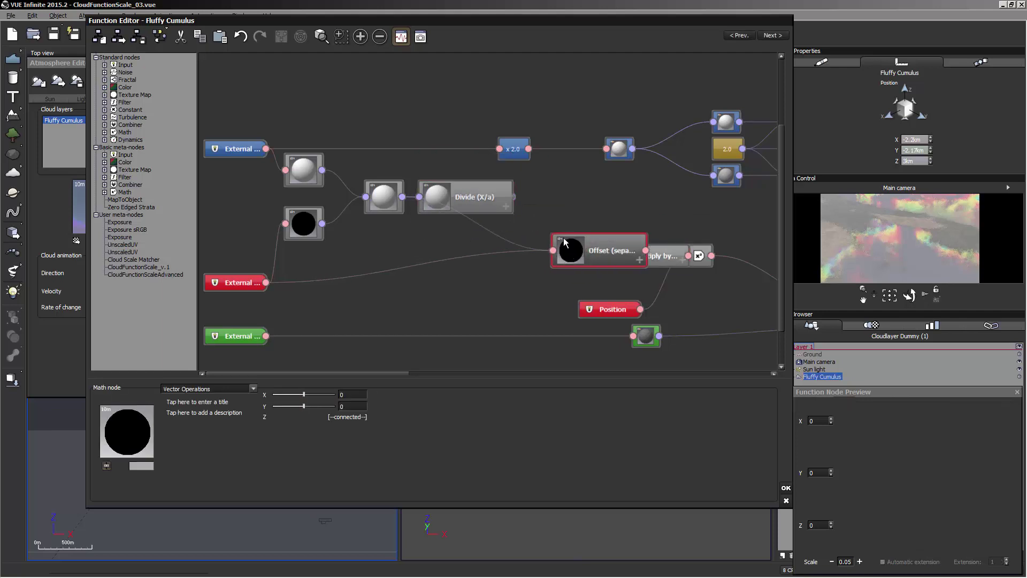
click(638, 260)
Set the Divide (X/a) node's Divide by value to -1.
click(504, 198)
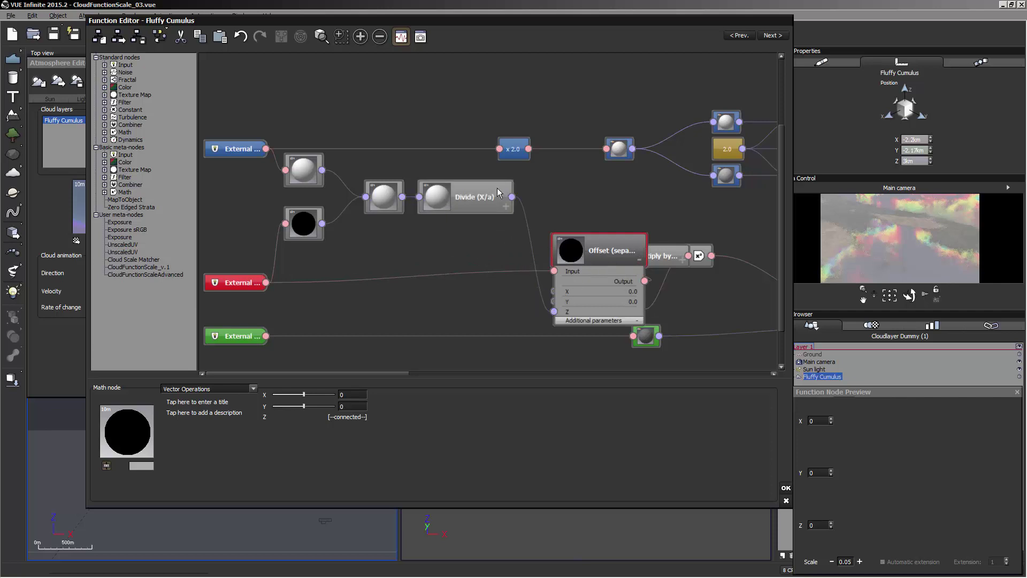
double_click(369, 395)
text(-)
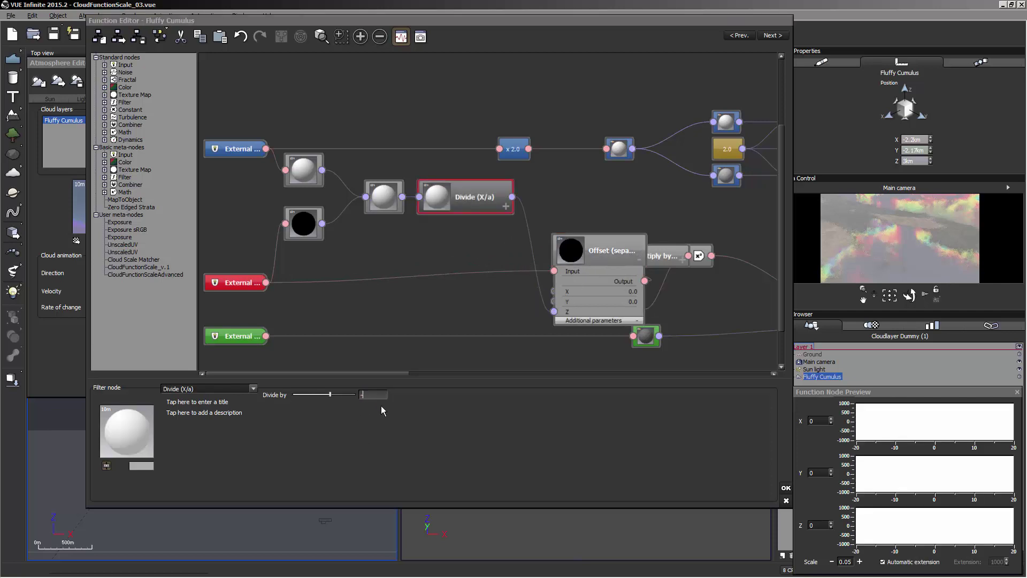
text(1)
key(Return)
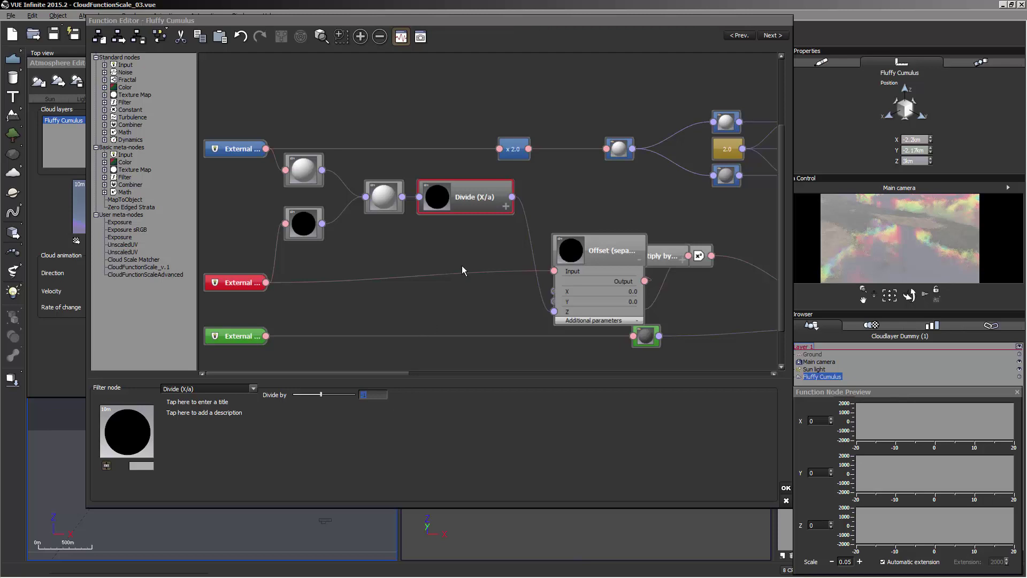
Collapse the Offset and Divide nodes and move Offset, Multiply and Position into a more compact arrangement.
click(576, 243)
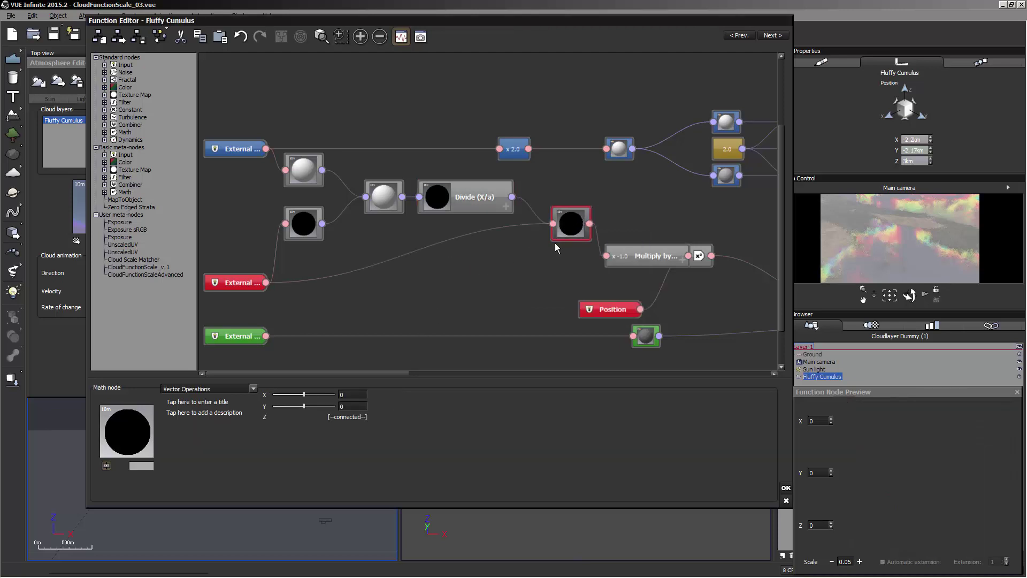
drag(570, 224, 543, 251)
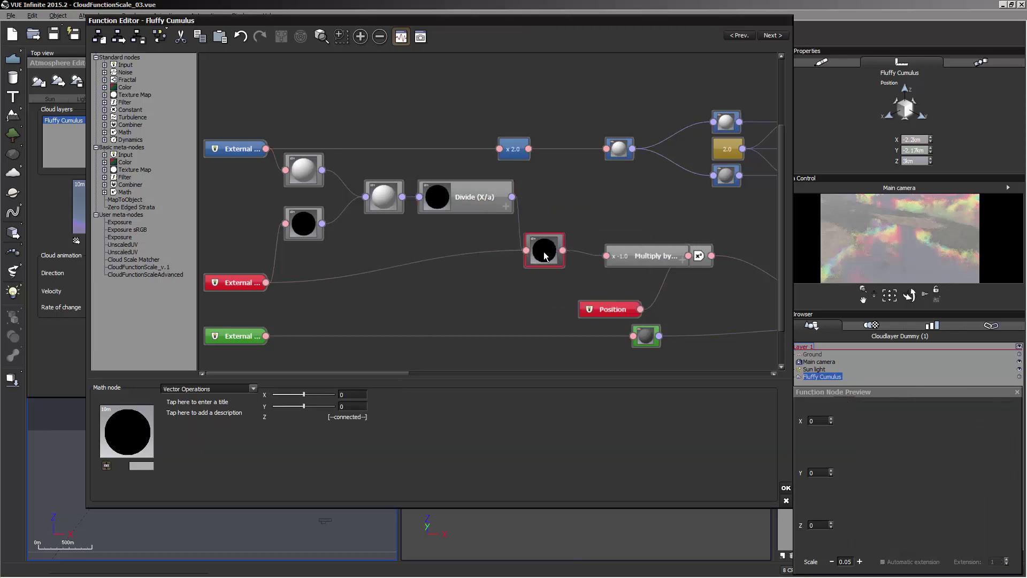
click(883, 248)
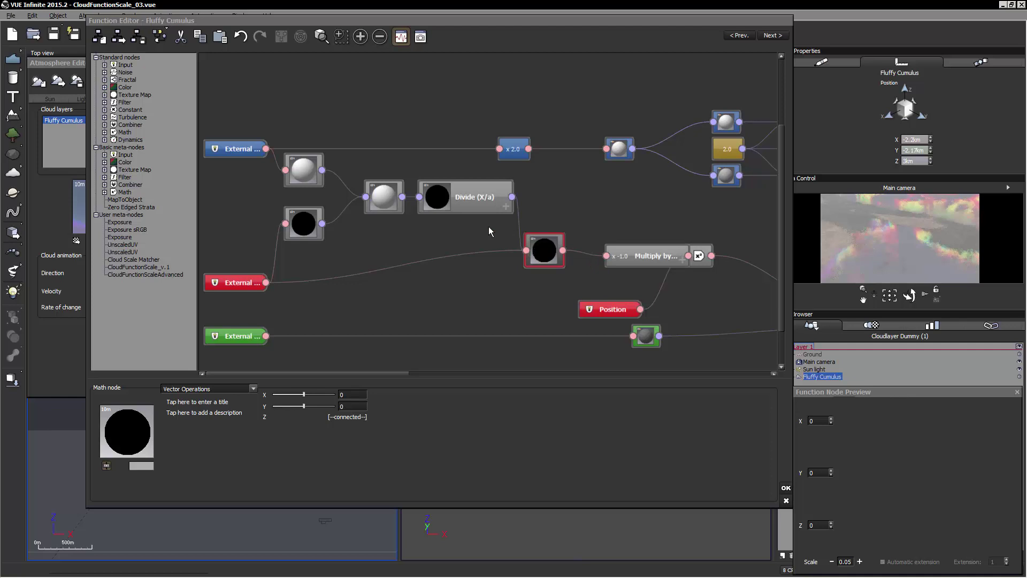
click(463, 187)
drag(541, 236, 487, 263)
drag(642, 260, 598, 257)
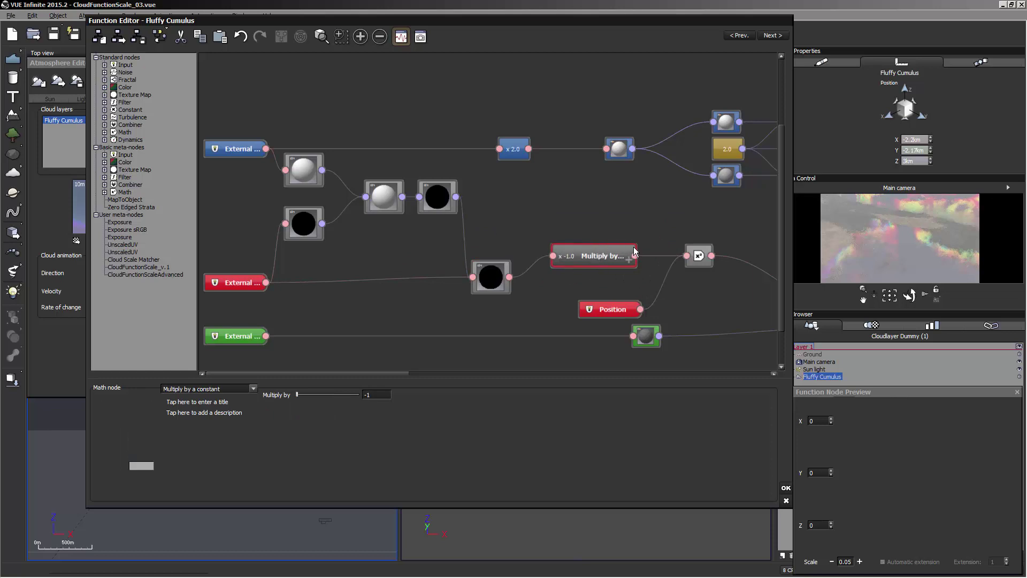
right_drag(601, 261, 549, 246)
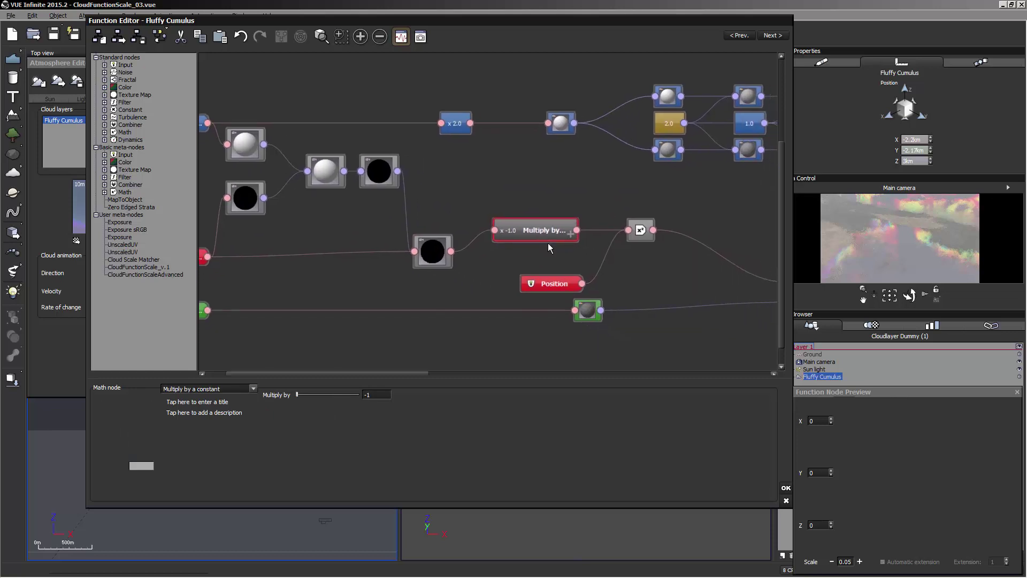
drag(554, 282, 500, 284)
Add a Projection onto a plane (aX+bY+cZ=0) node and connect its input to the Position node's output.
right_click(589, 259)
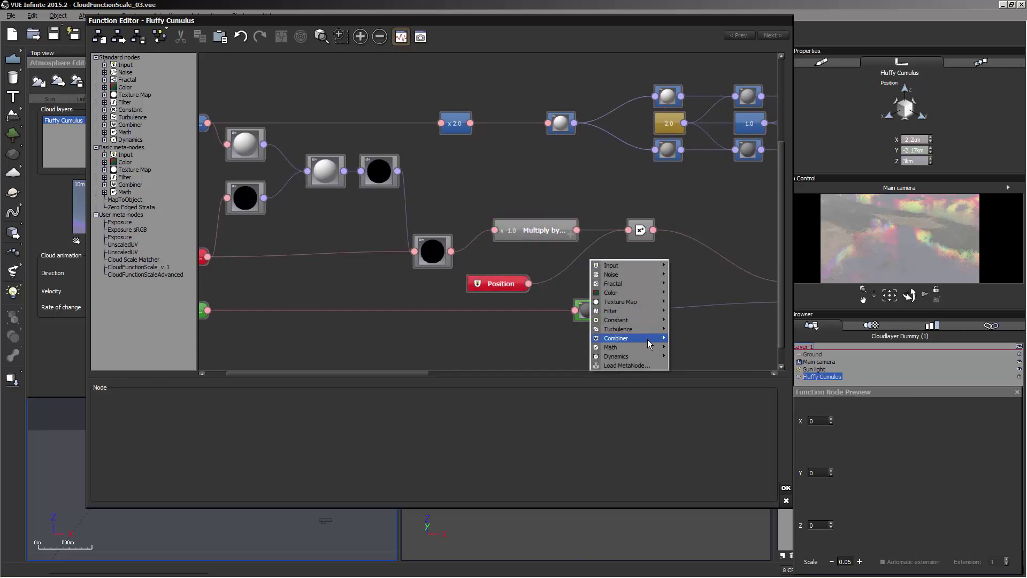
mouse_move(615, 346)
mouse_move(567, 375)
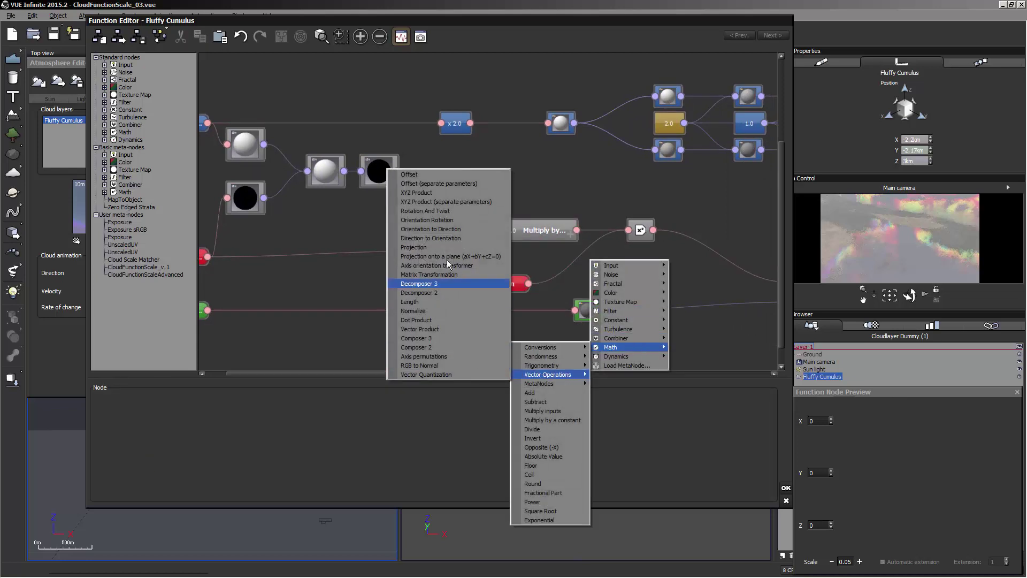
click(477, 255)
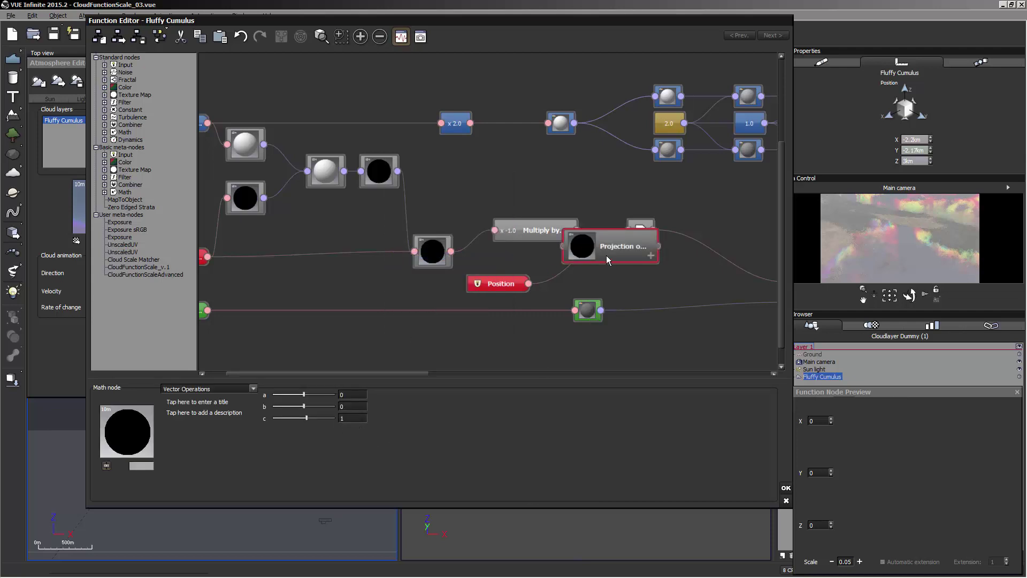
drag(608, 260, 528, 284)
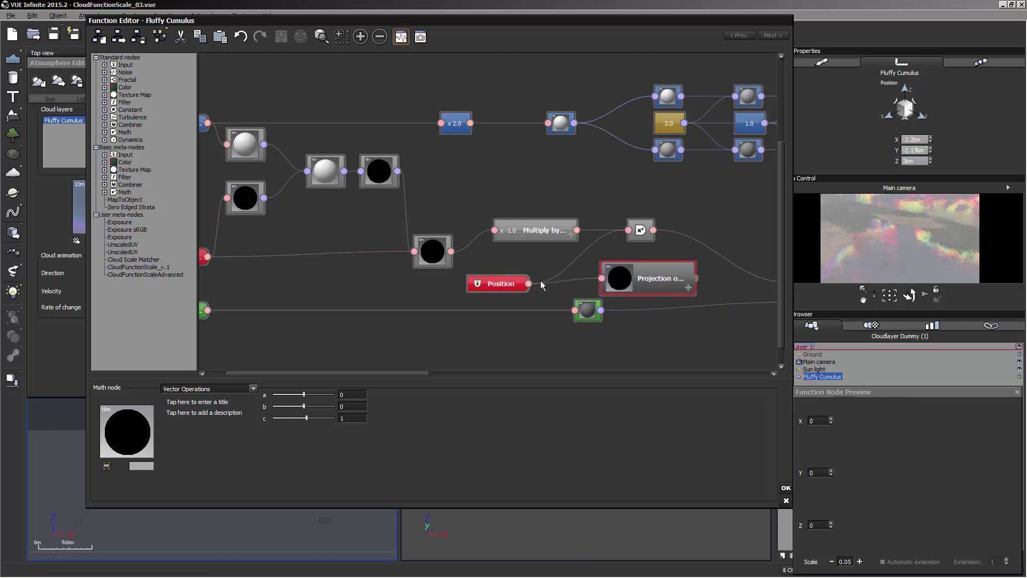
Move the final Offset node away from the Projection node, feed its Input from the Projection output, and collapse both nodes.
drag(641, 231, 721, 231)
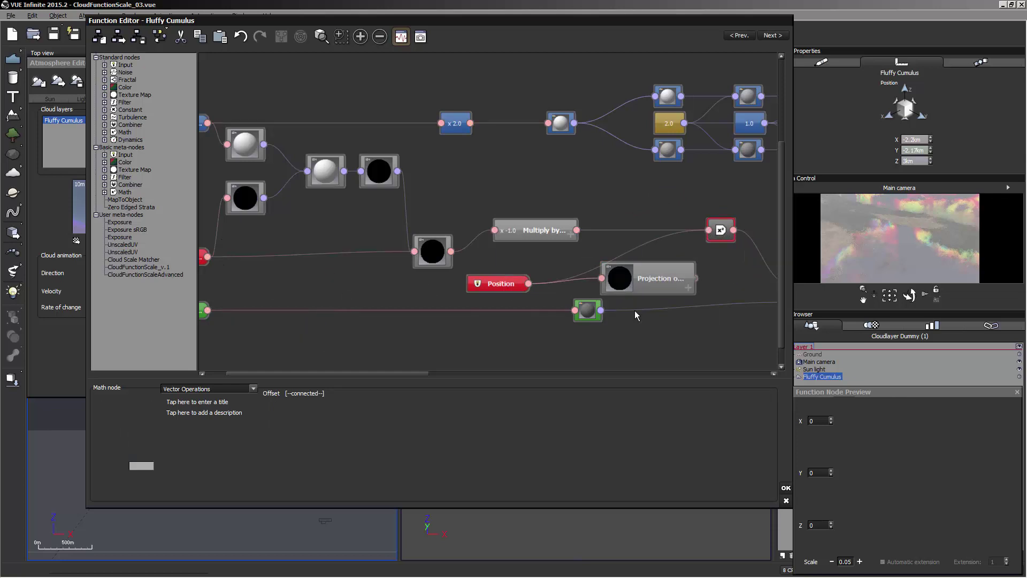
double_click(722, 230)
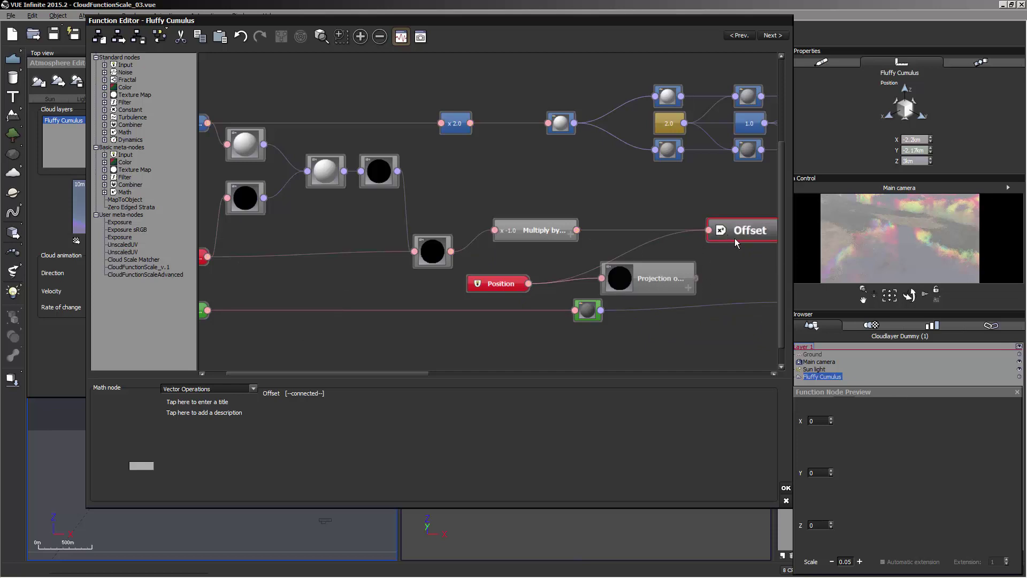
middle_drag(739, 249, 650, 247)
click(695, 234)
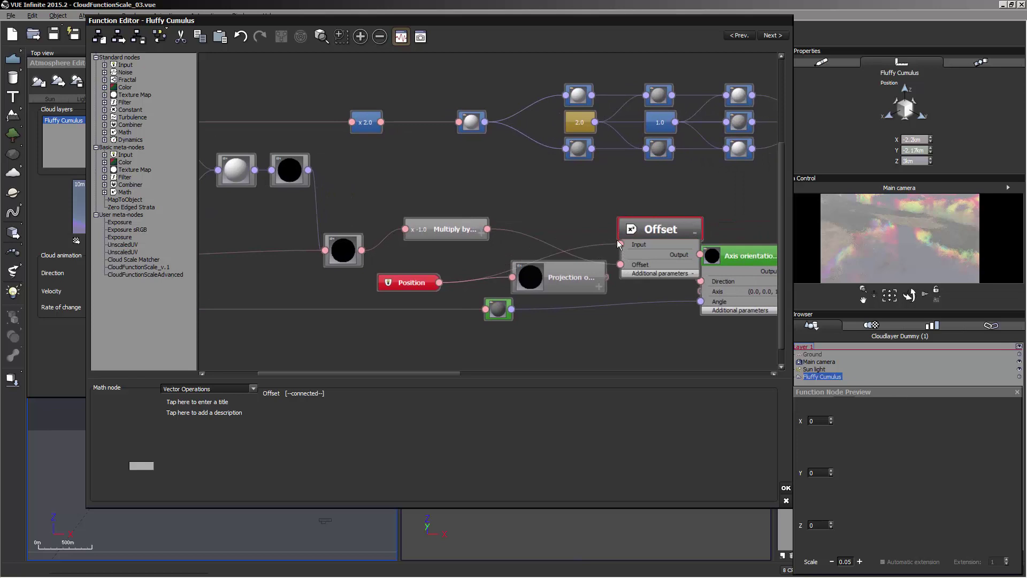
drag(620, 245, 605, 277)
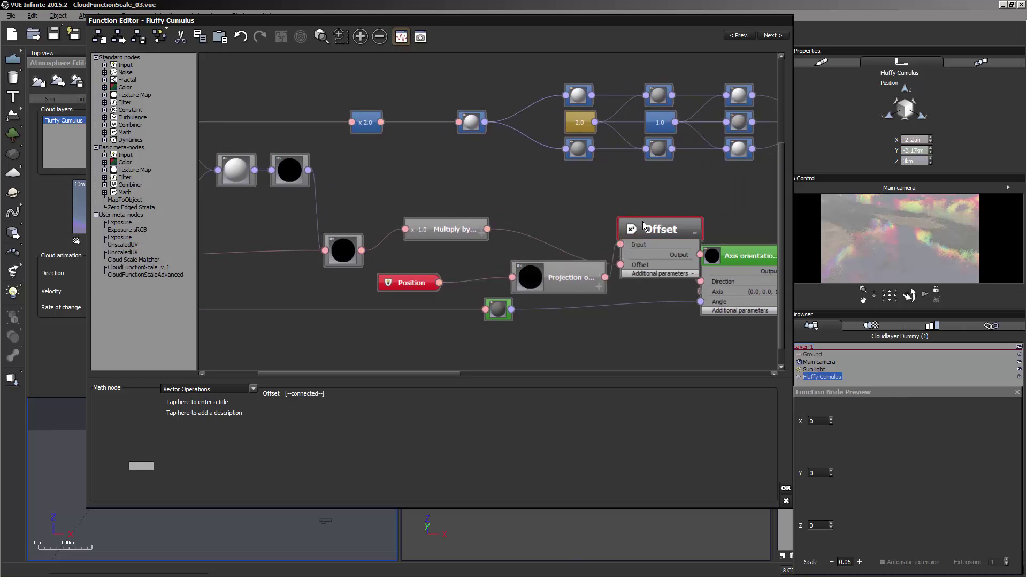
click(572, 264)
middle_drag(605, 277, 584, 264)
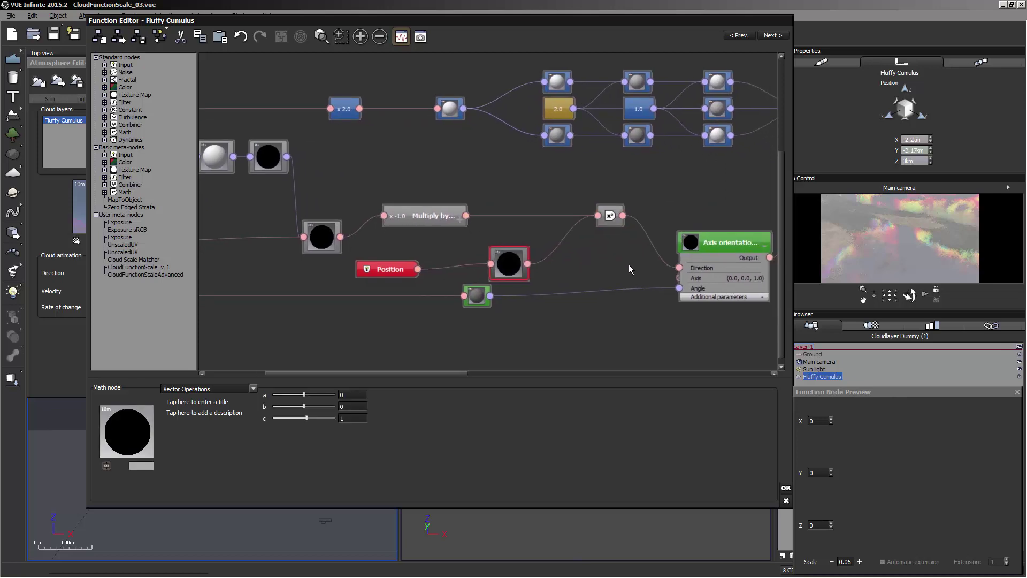
Accept the function graph changes and close the function, cloud material and atmosphere editors.
click(912, 225)
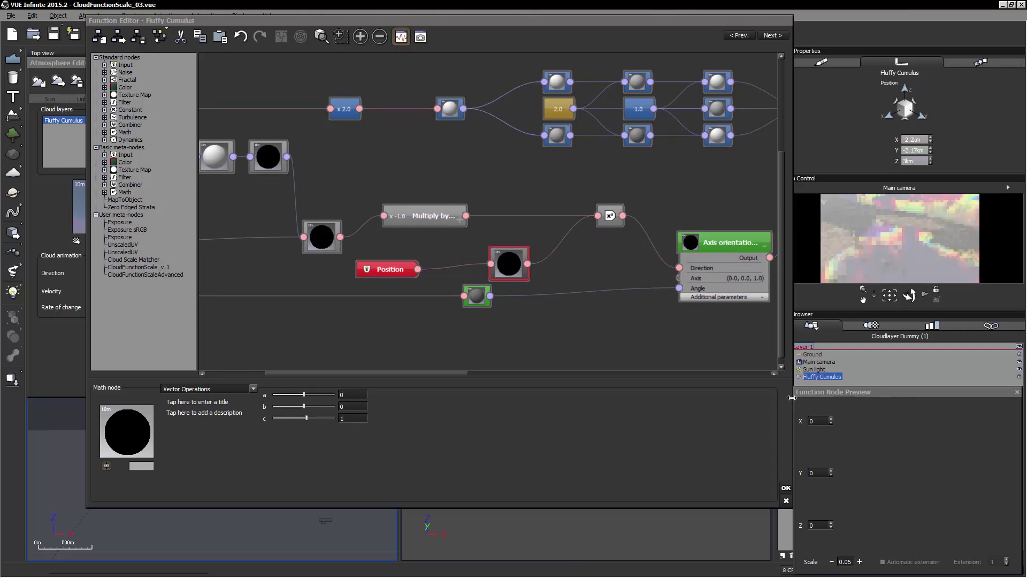
click(786, 488)
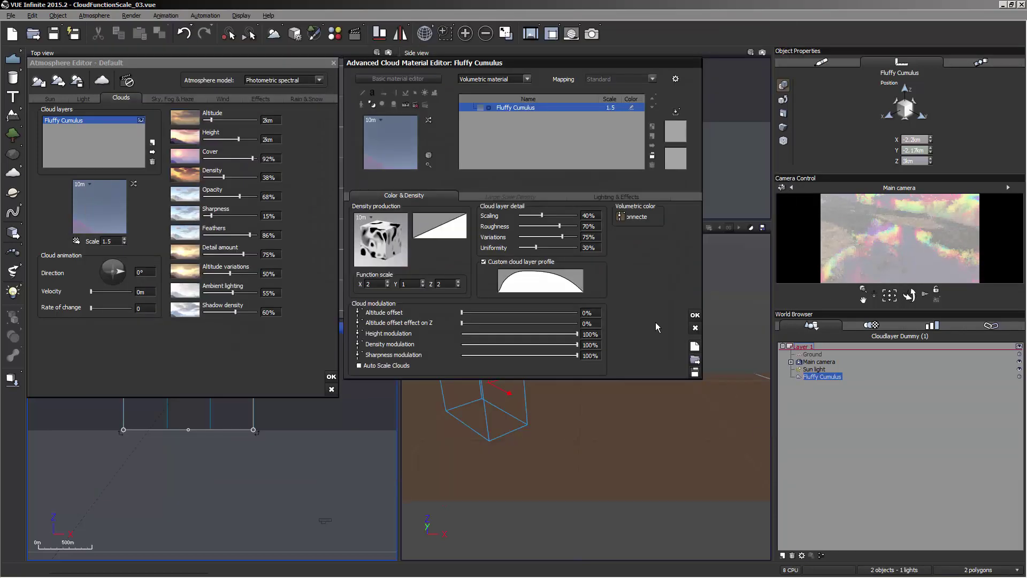
key(Return)
click(331, 376)
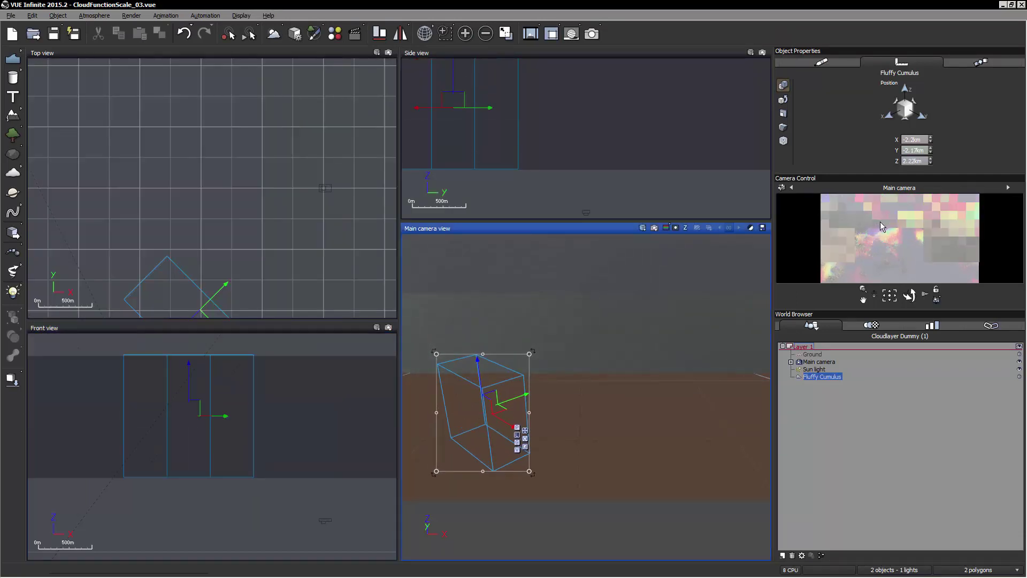
Raise the Fluffy Cumulus layer to a Z position of about 4.12 km, and lower it to about 3.23 km.
drag(477, 405, 466, 325)
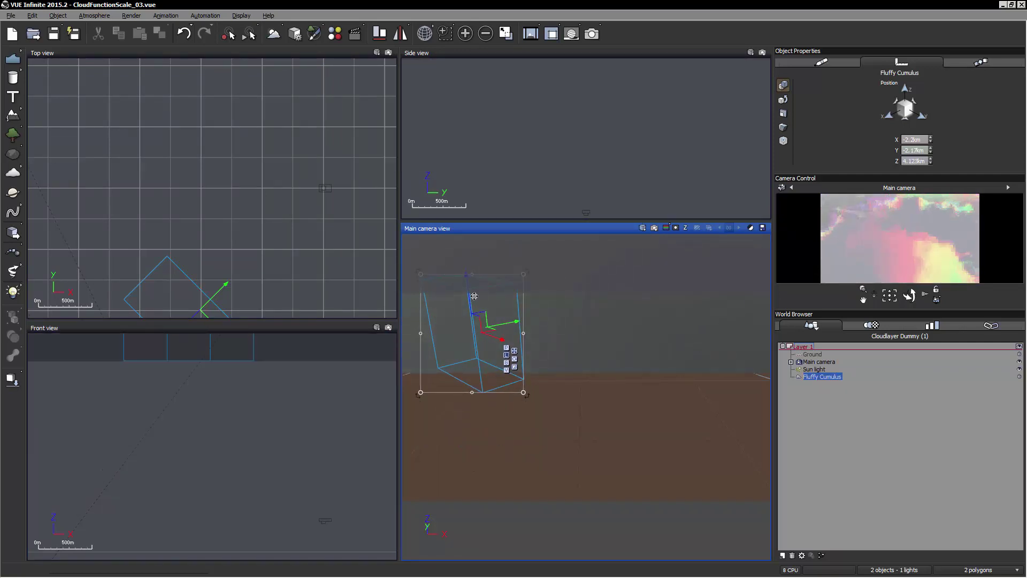
drag(470, 295, 473, 335)
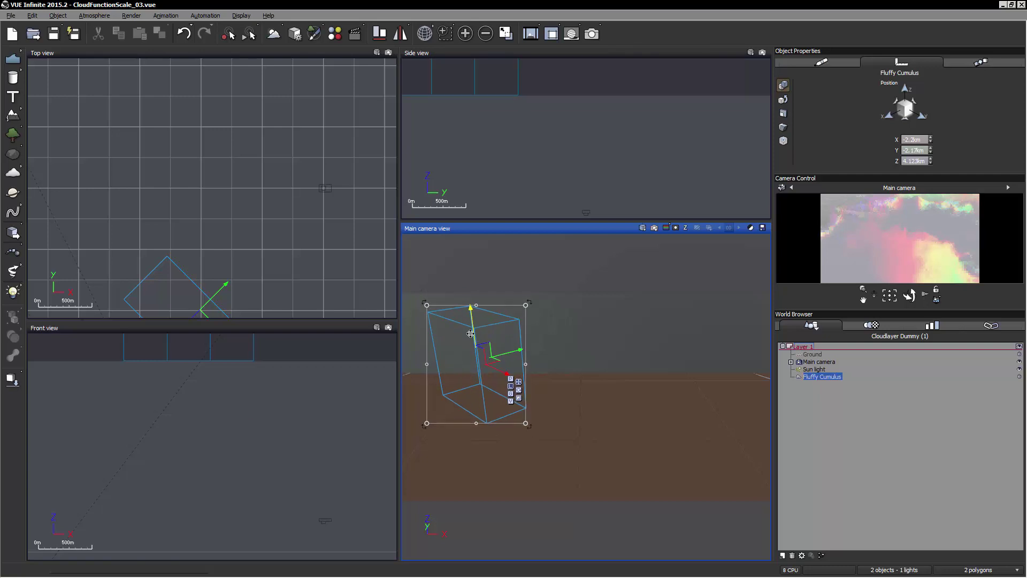
right_click(839, 233)
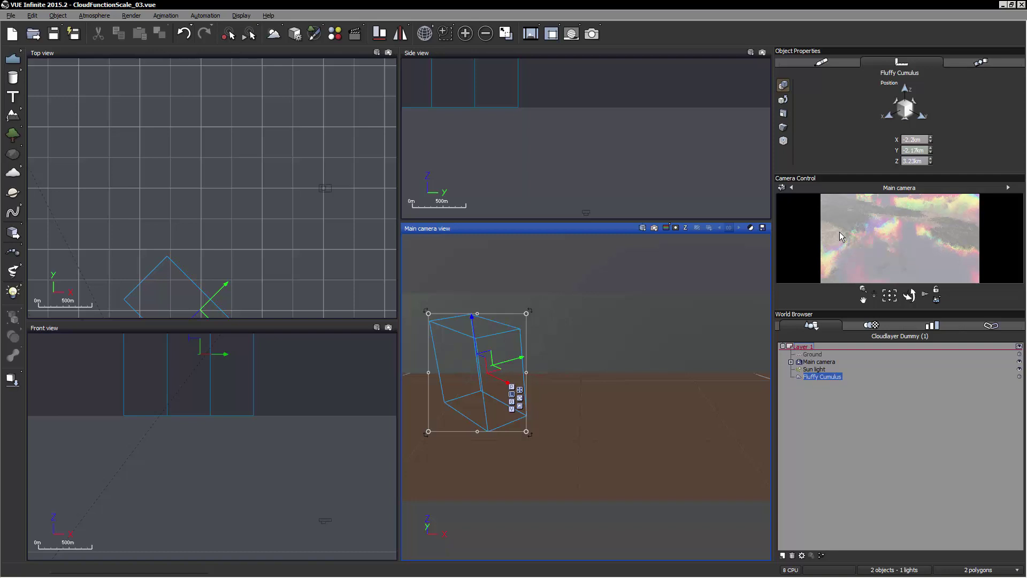
Open the Atmosphere Editor, check the Fluffy Cumulus layer's advanced material settings, and close the material editor.
key(F4)
right_click(103, 221)
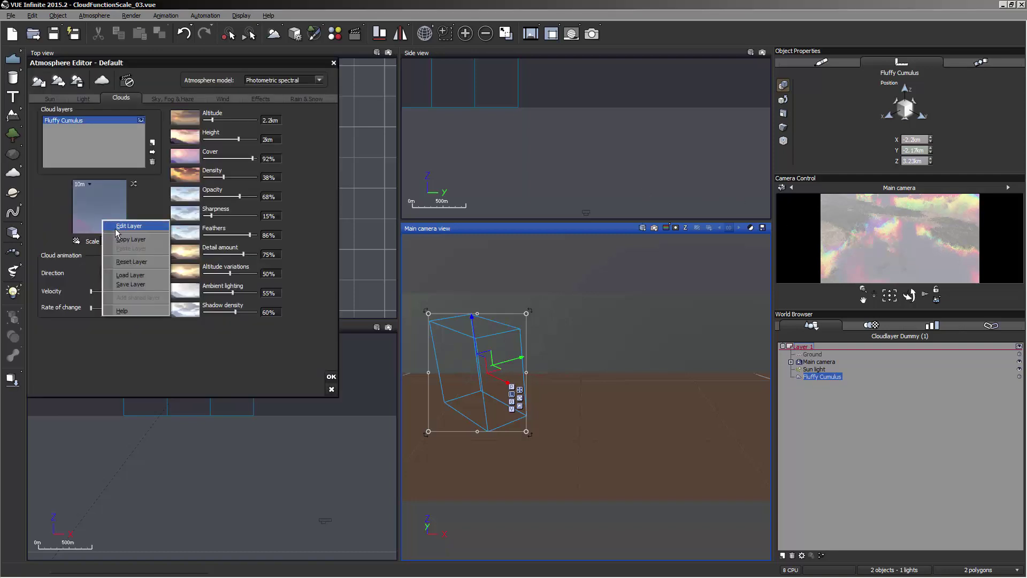
click(117, 229)
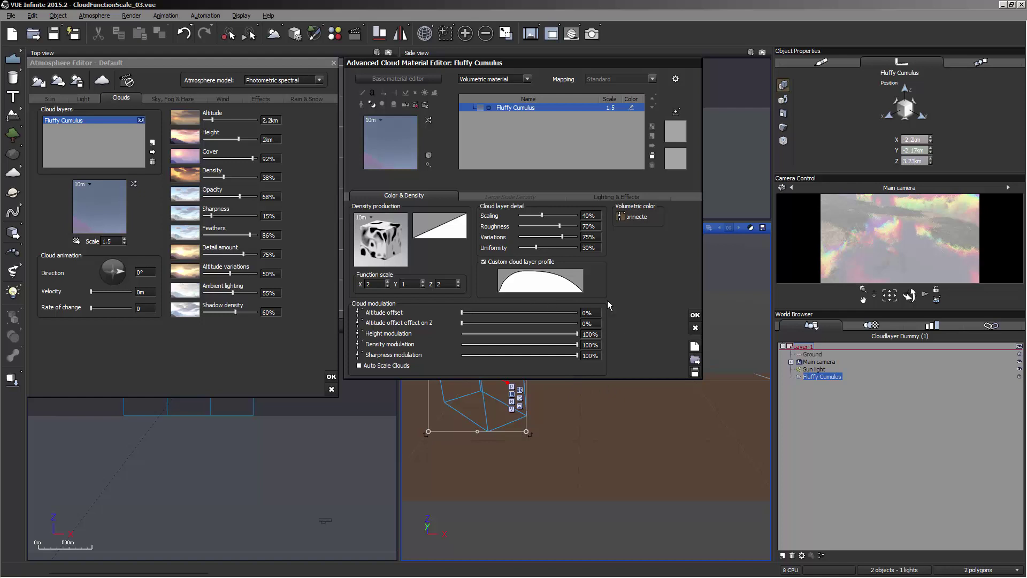
click(696, 315)
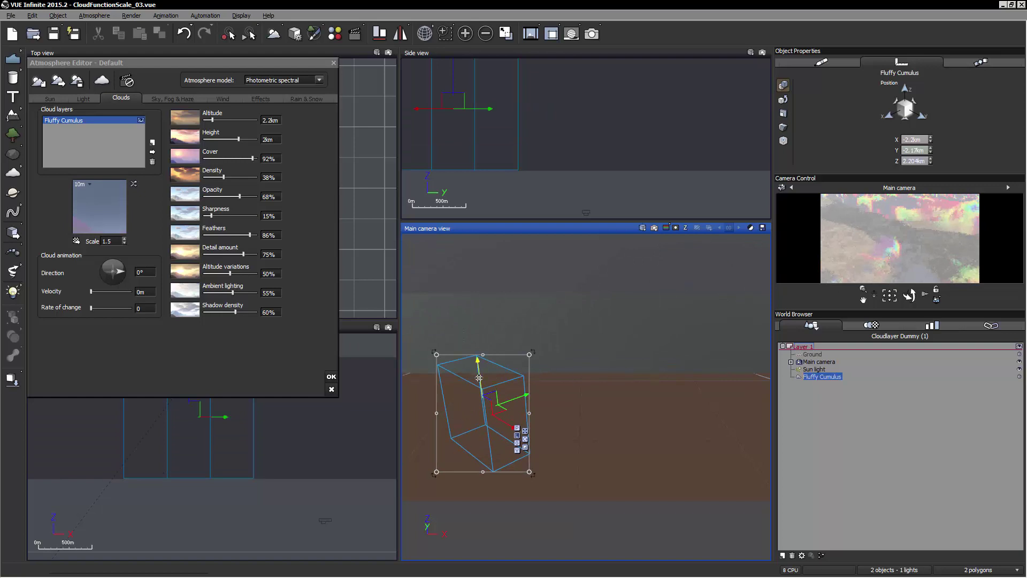
Raise the Fluffy Cumulus layer to a Z position of about 4.02 km, and lower it to about 3.25 km.
drag(477, 372, 477, 296)
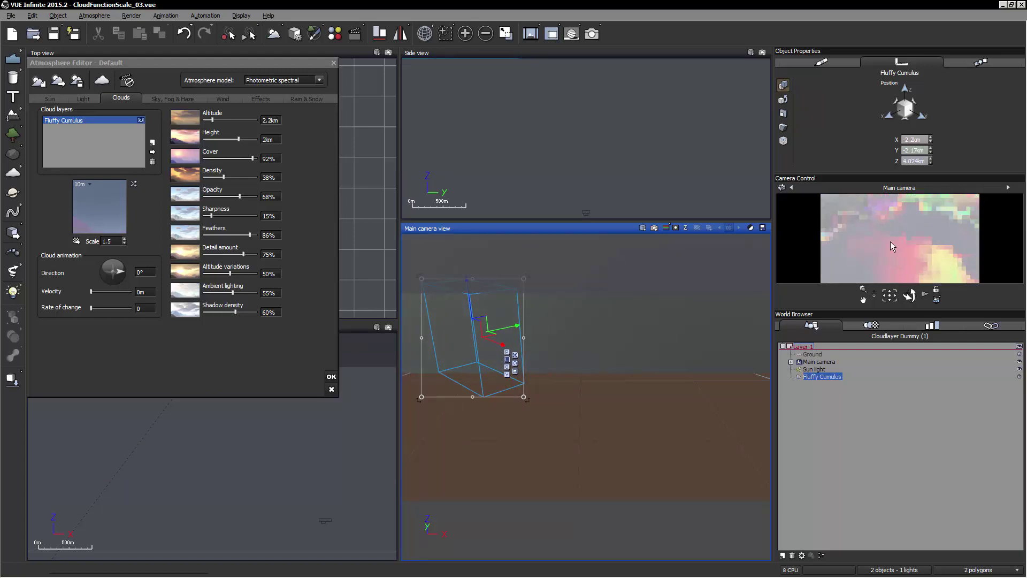
drag(469, 300, 470, 334)
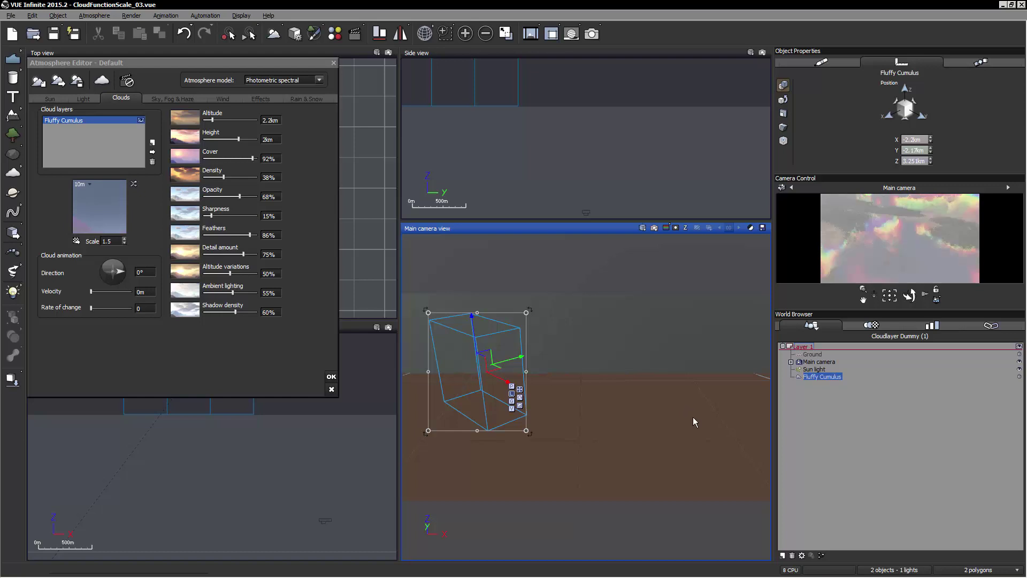
Open the Fluffy Cumulus layer's volumetric color function and inspect the dependency settings of its three External Dependency nodes.
right_click(115, 204)
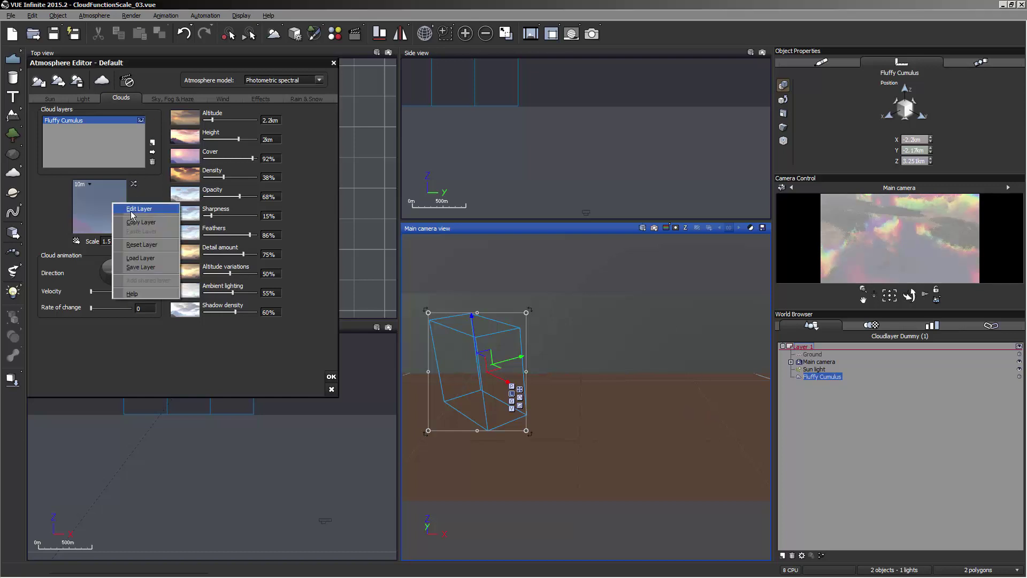
click(133, 211)
click(623, 218)
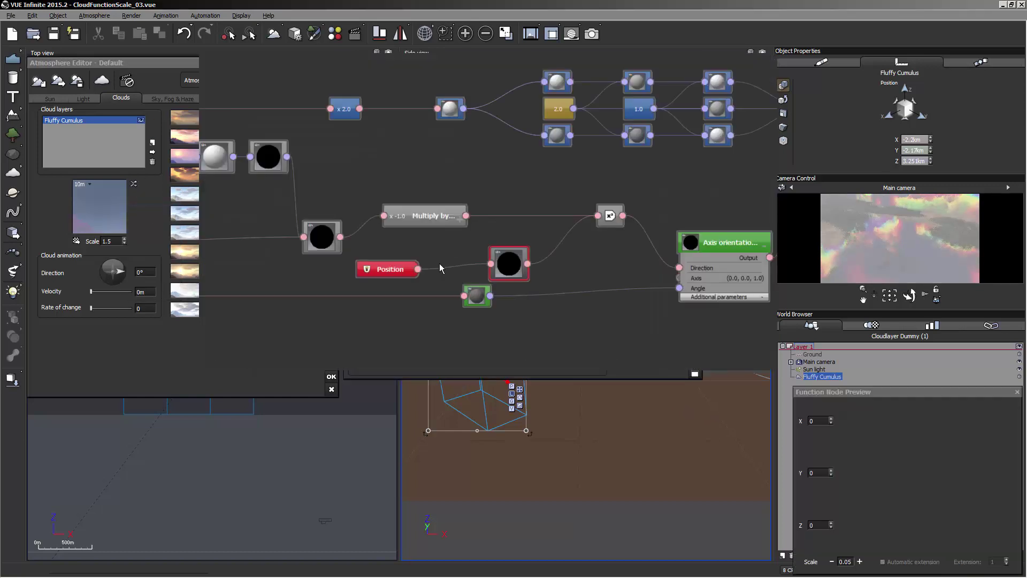
click(377, 236)
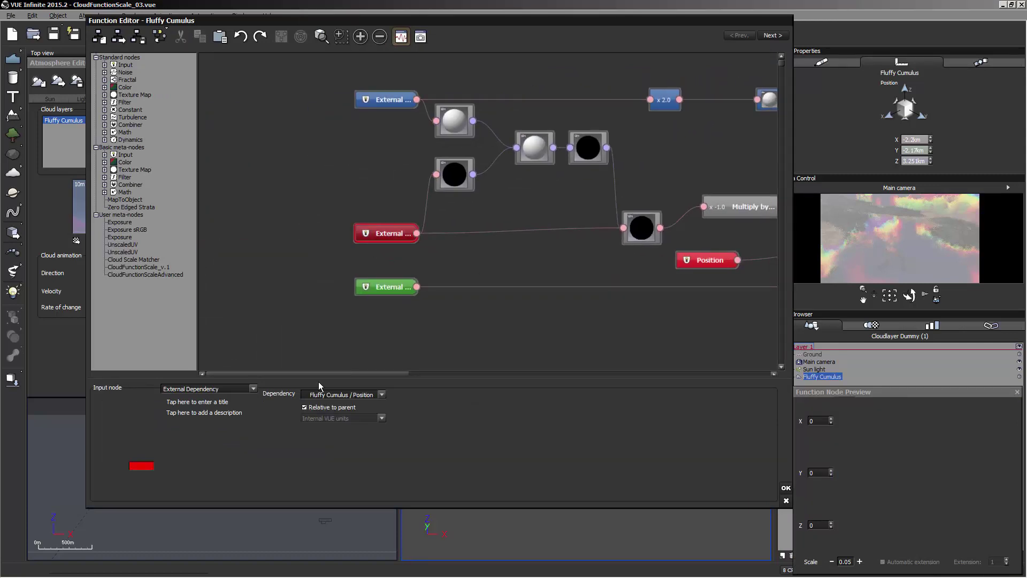
click(395, 289)
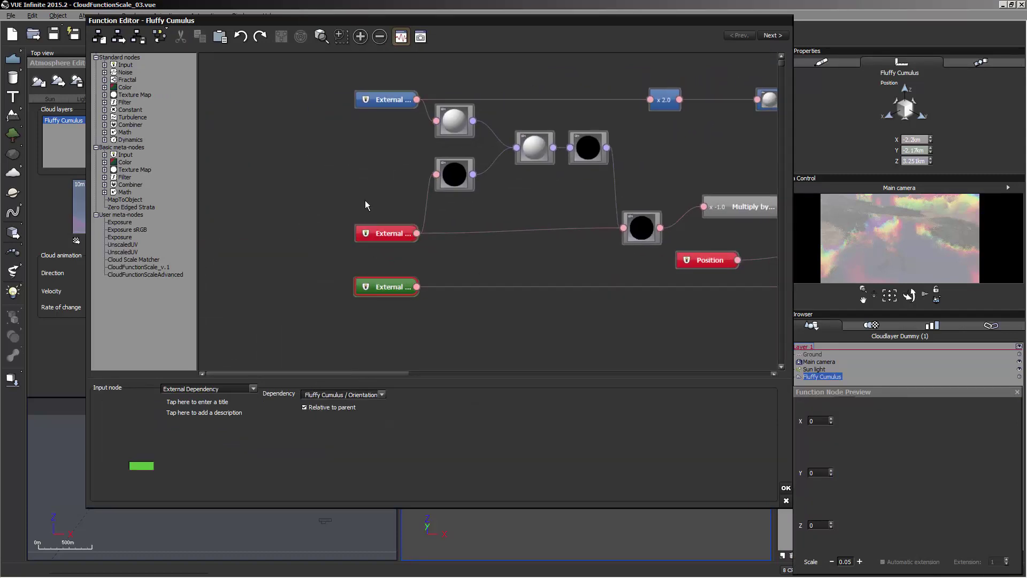
click(383, 101)
click(382, 235)
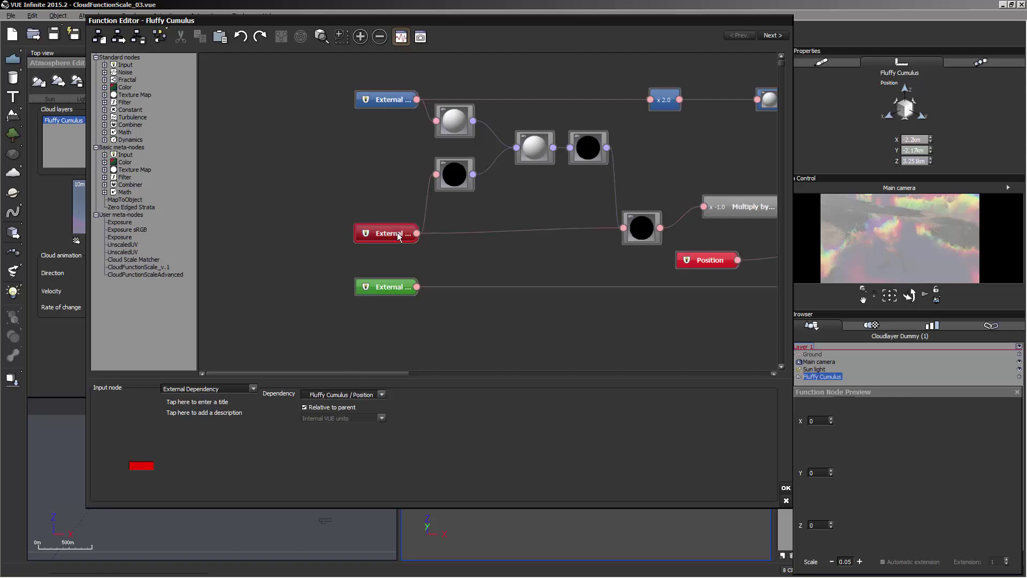
click(541, 248)
Review the node chain from the external inputs to the axis orientation node and close the function editor.
drag(545, 207, 436, 200)
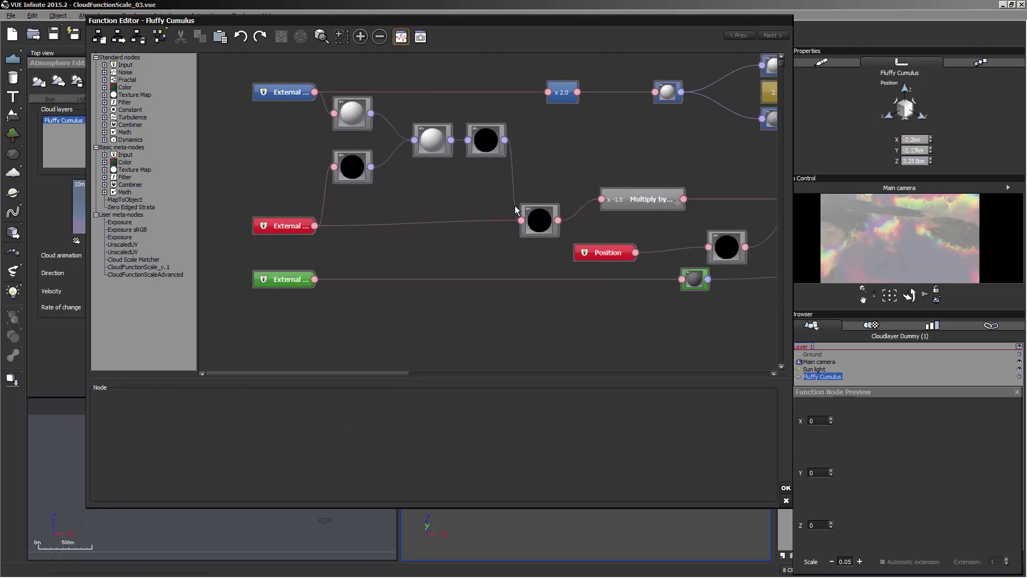
scroll(515, 205, down, 1)
middle_drag(648, 203, 588, 213)
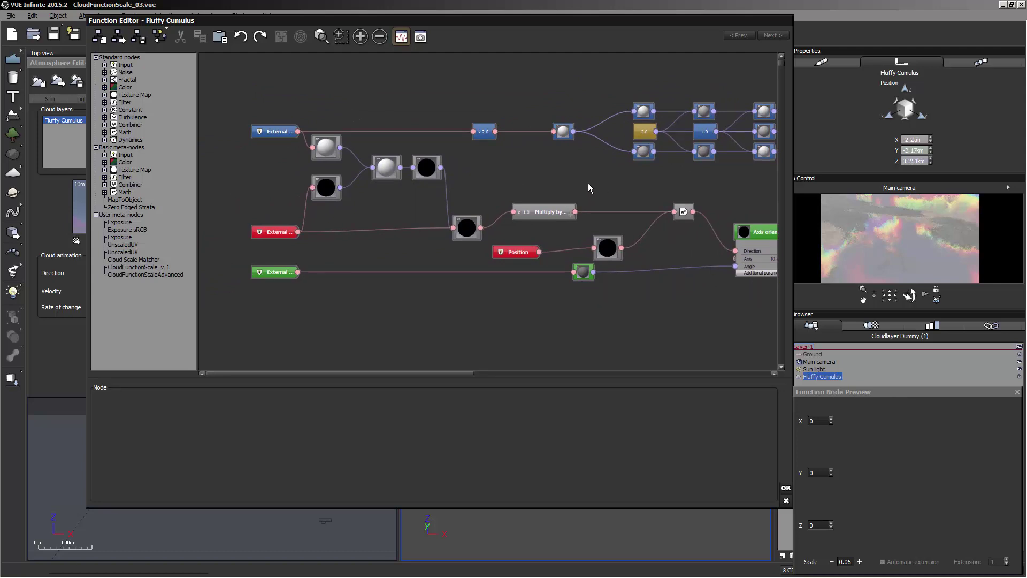
middle_drag(608, 191, 572, 191)
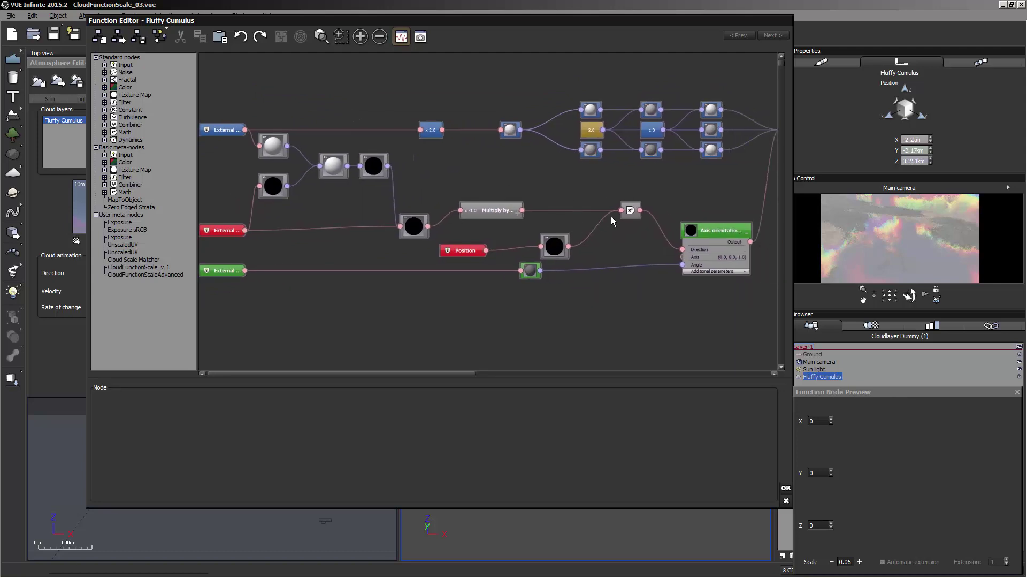
middle_drag(648, 207, 695, 239)
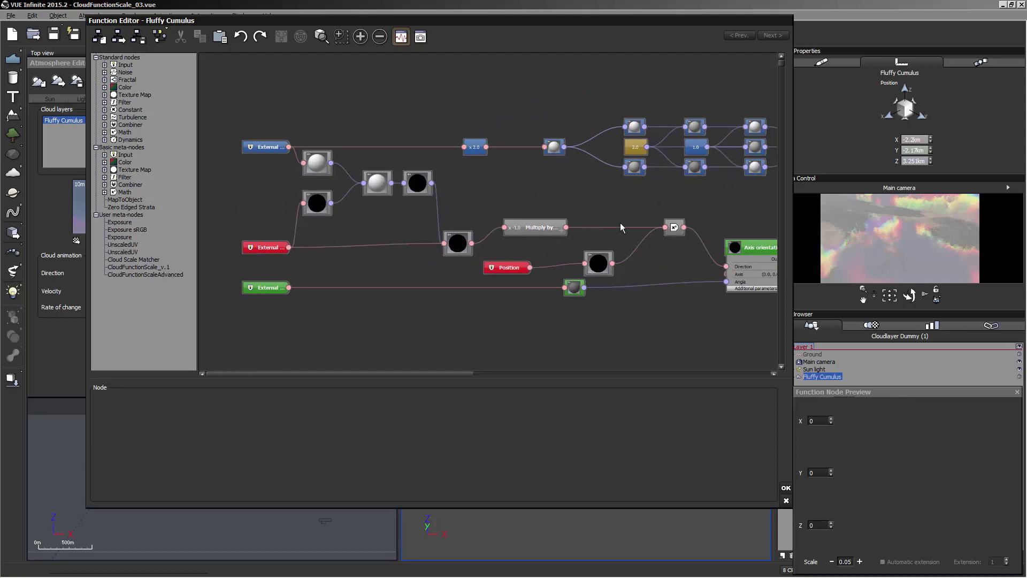
click(785, 487)
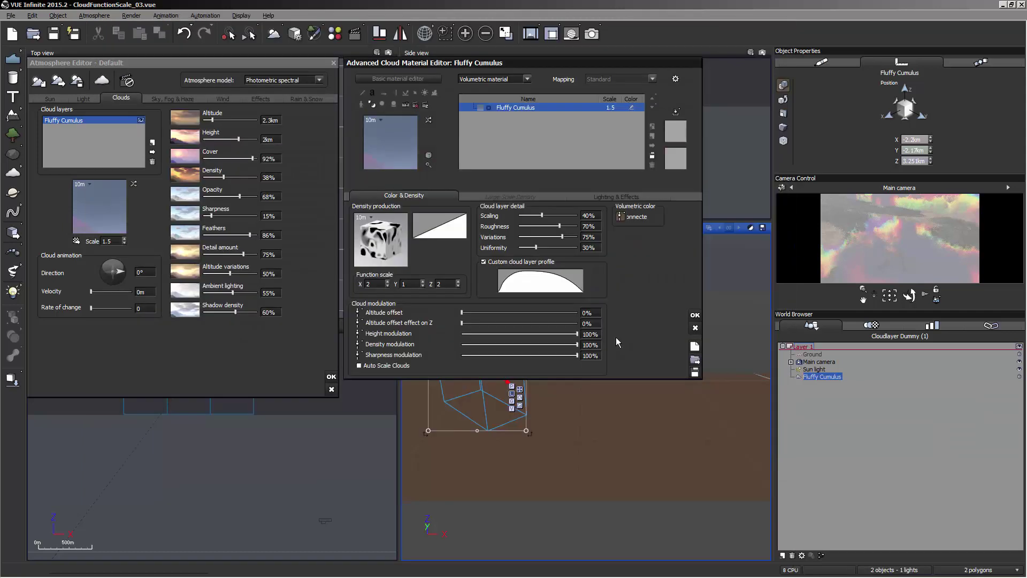
Close the open editors and reopen the Fluffy Cumulus layer's volumetric color function in the CloudFunctionScale_04 scene.
click(333, 377)
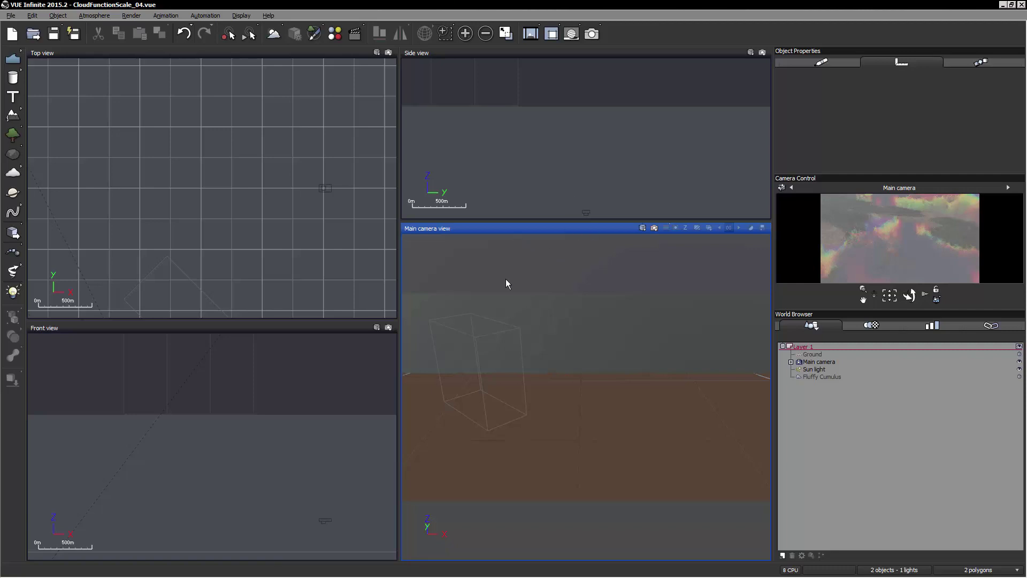
click(94, 15)
click(100, 84)
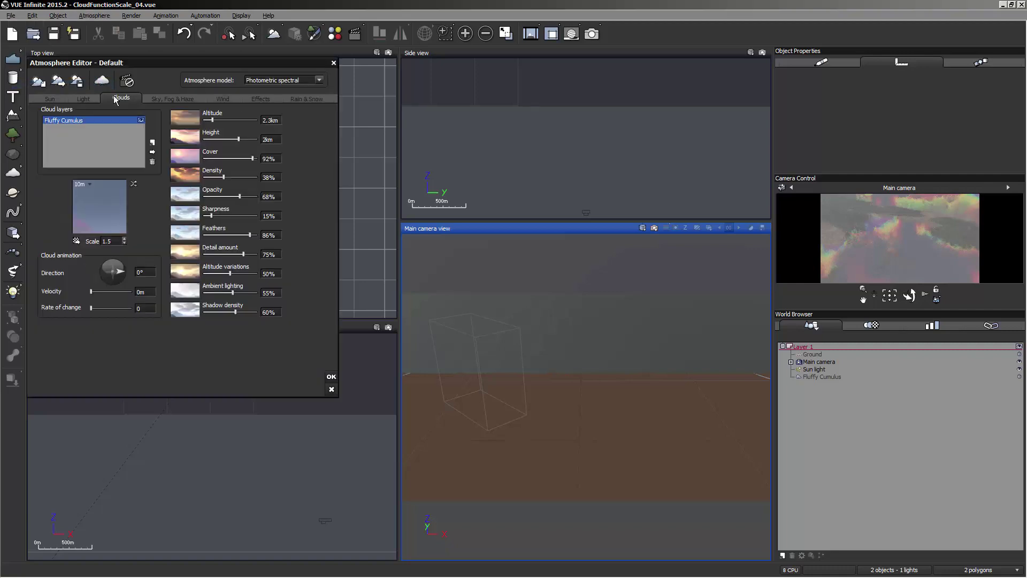
right_click(109, 197)
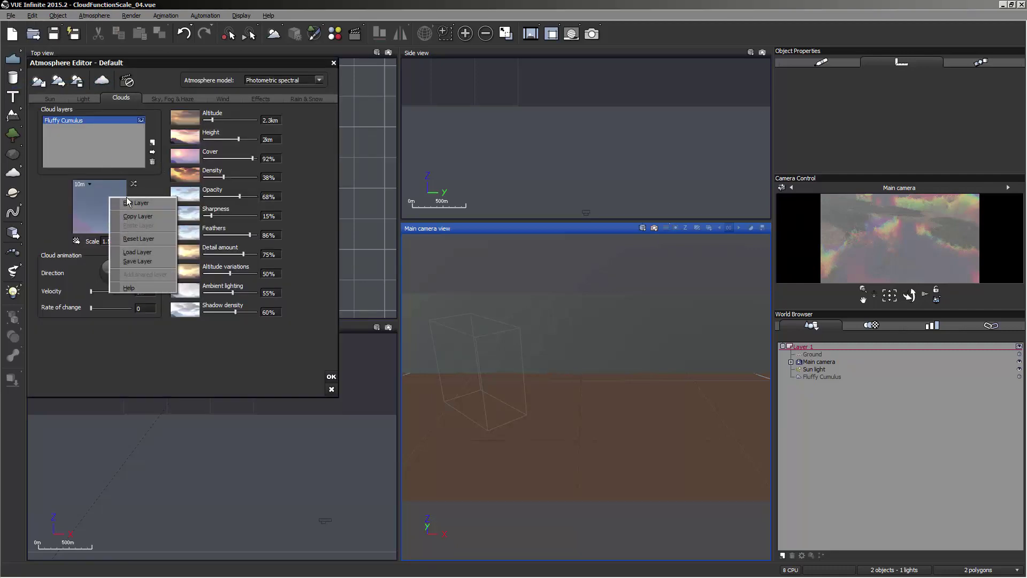
click(128, 202)
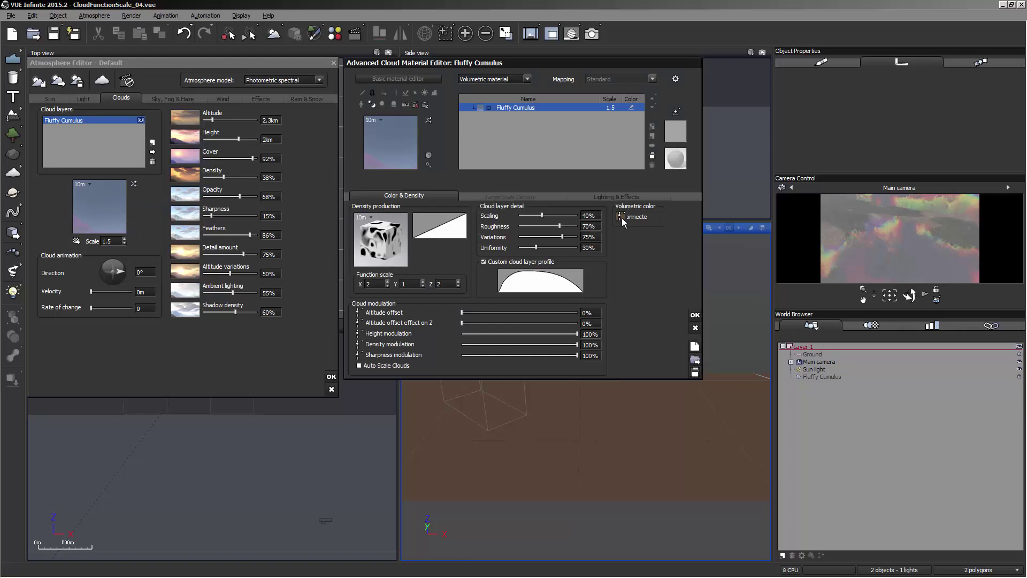
click(620, 217)
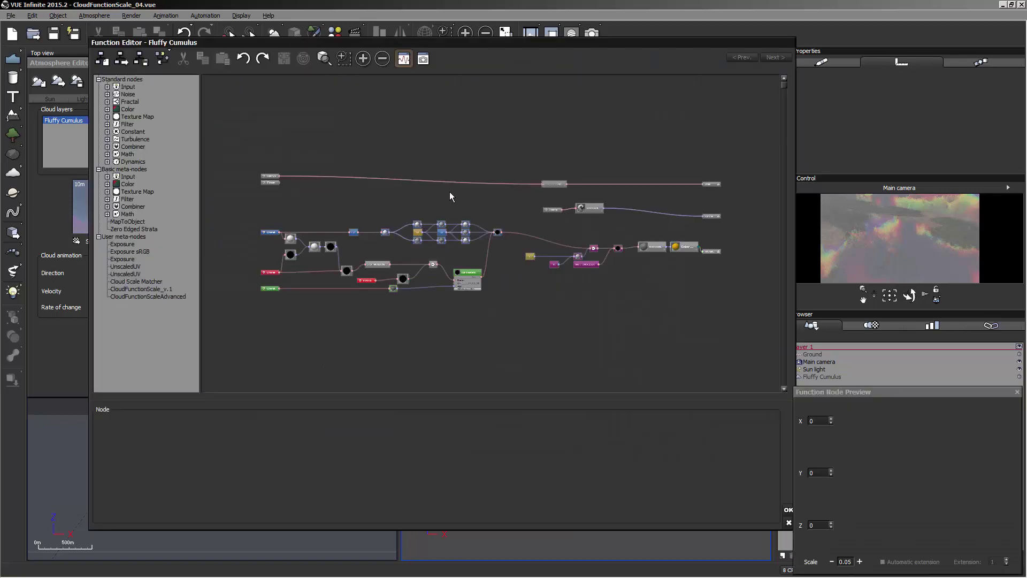
Examine the three-column math node group between the decomposed size input and the composed vector, including its Divide nodes.
scroll(386, 258, up, 5)
right_drag(308, 241, 477, 201)
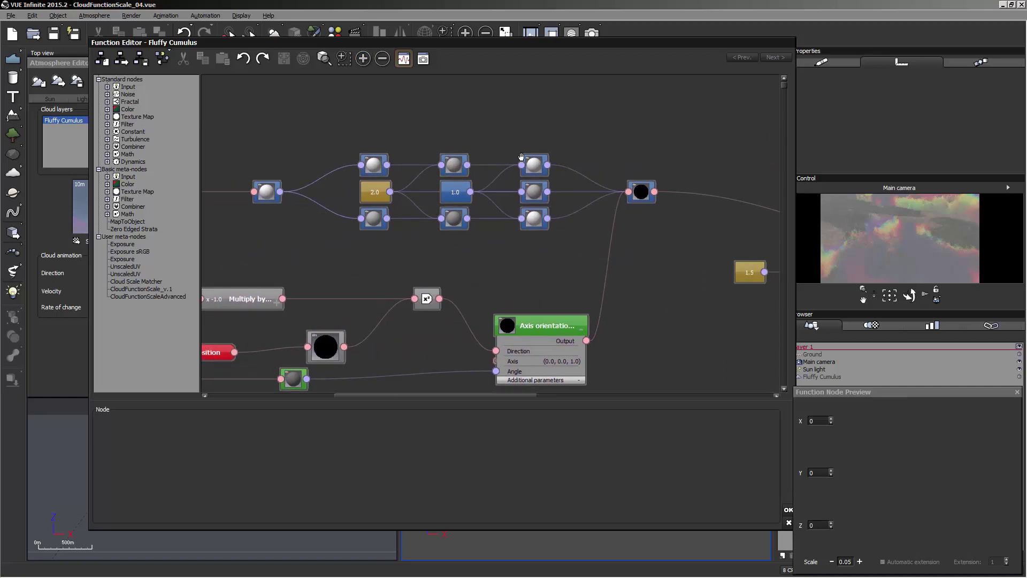
right_drag(509, 157, 551, 144)
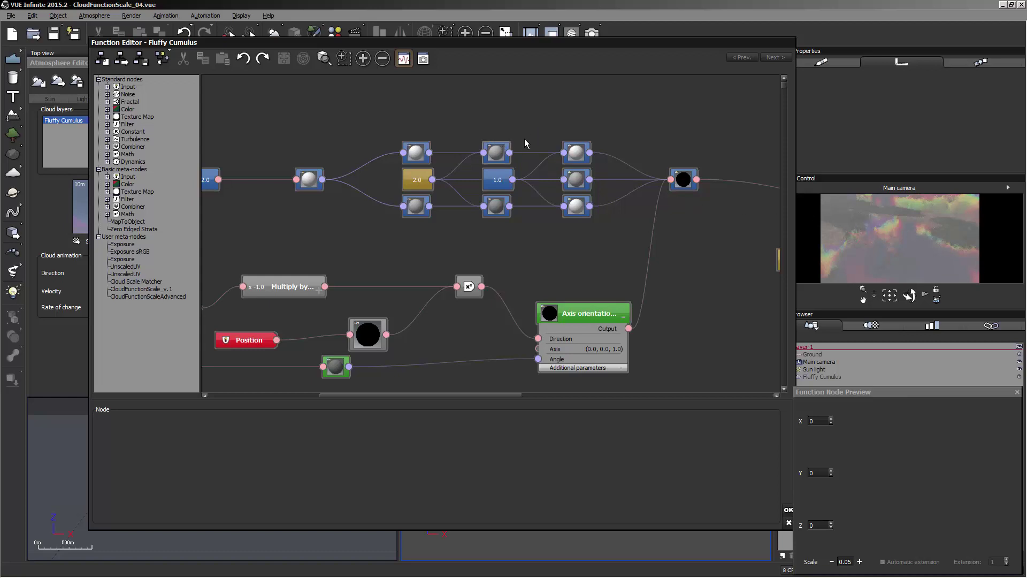
drag(432, 118, 409, 238)
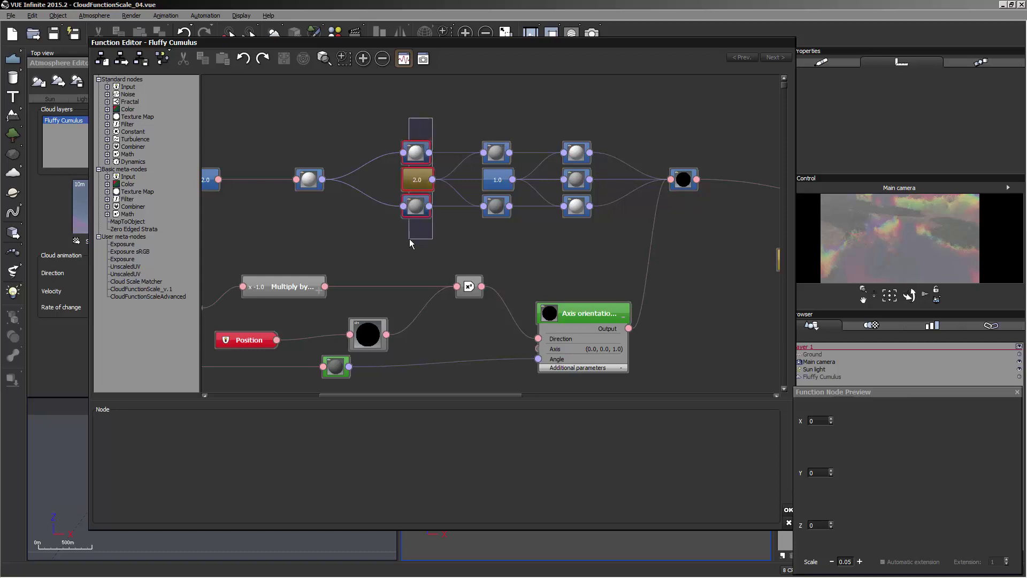
click(476, 110)
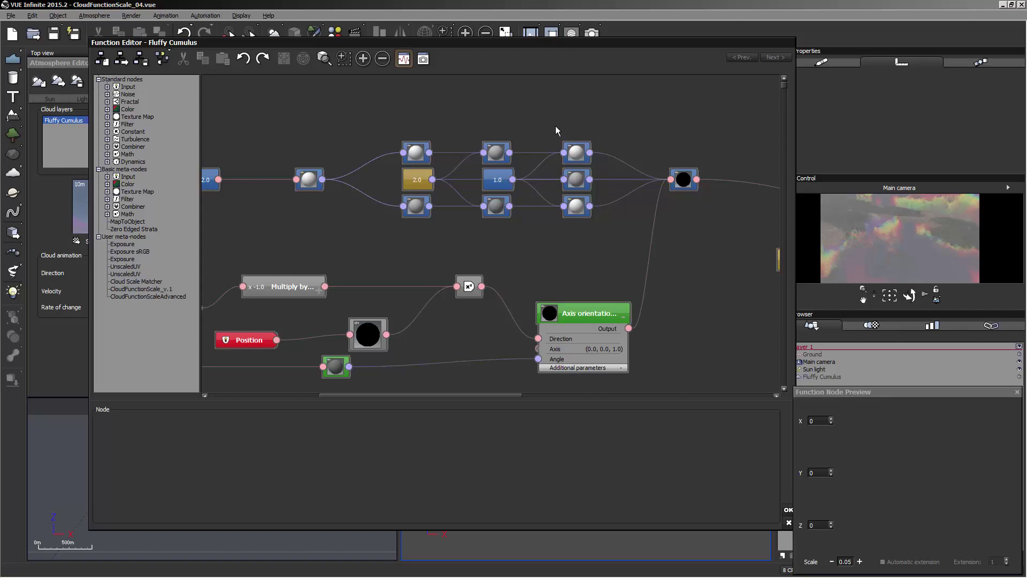
middle_drag(502, 142, 469, 142)
click(462, 144)
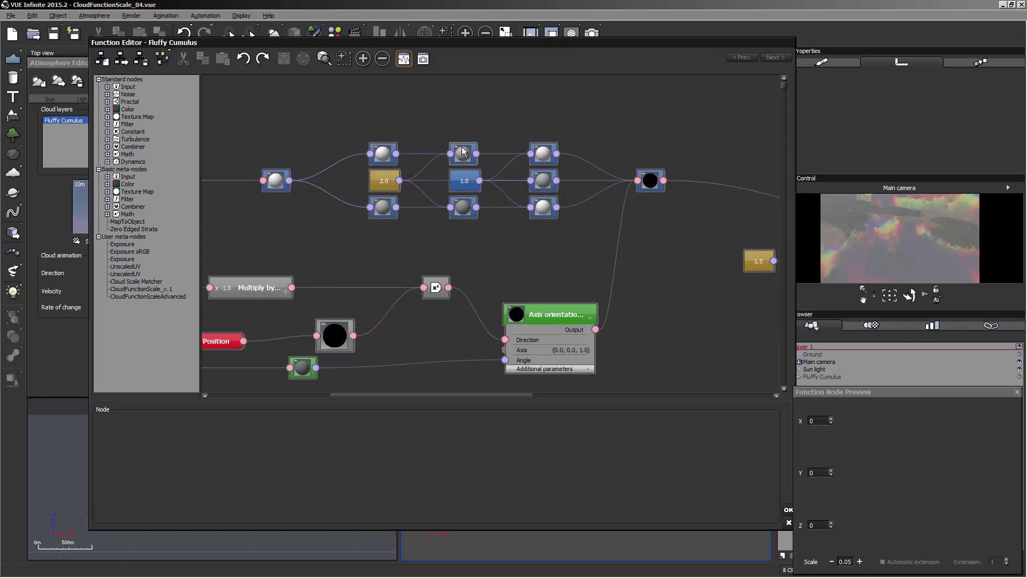
click(461, 209)
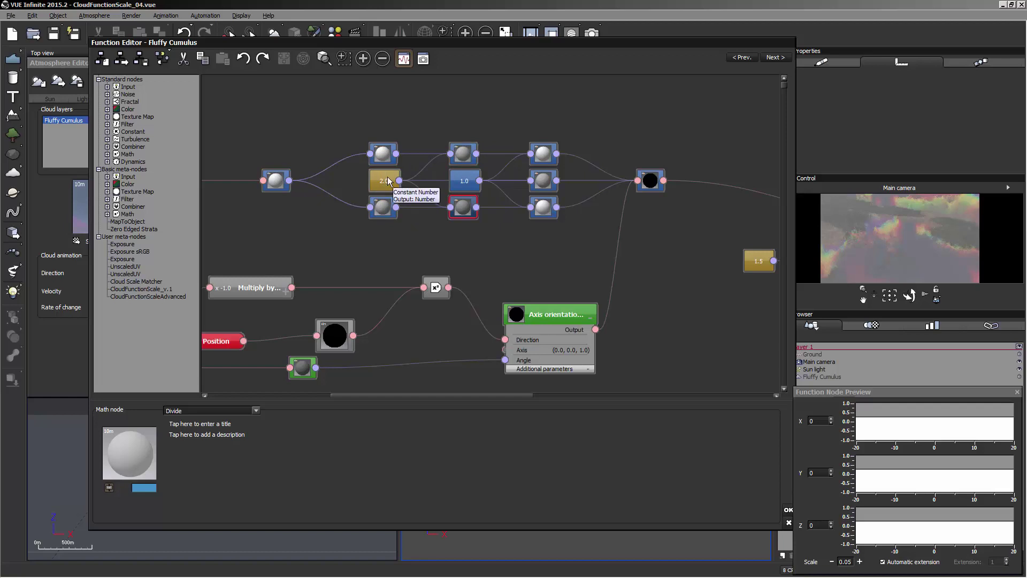
Change the upper and lower Divide nodes in the group's middle column to Multiply inputs and refresh the camera preview.
click(463, 153)
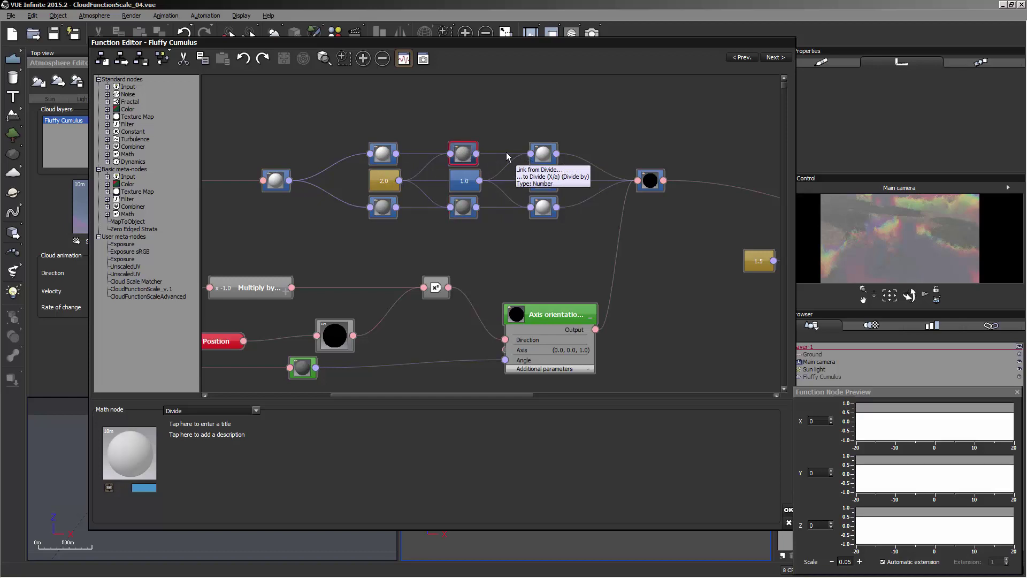
click(256, 410)
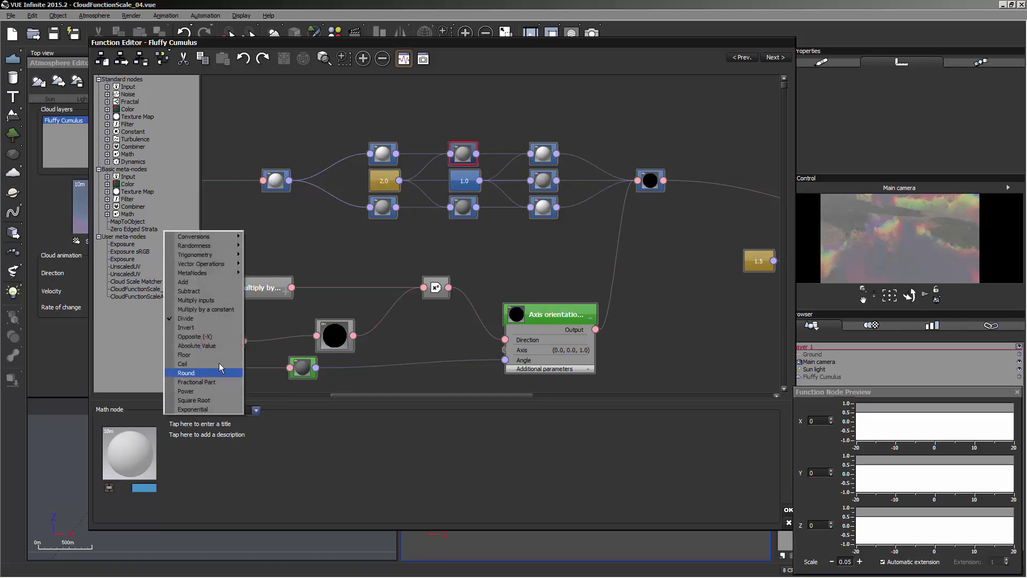
click(224, 301)
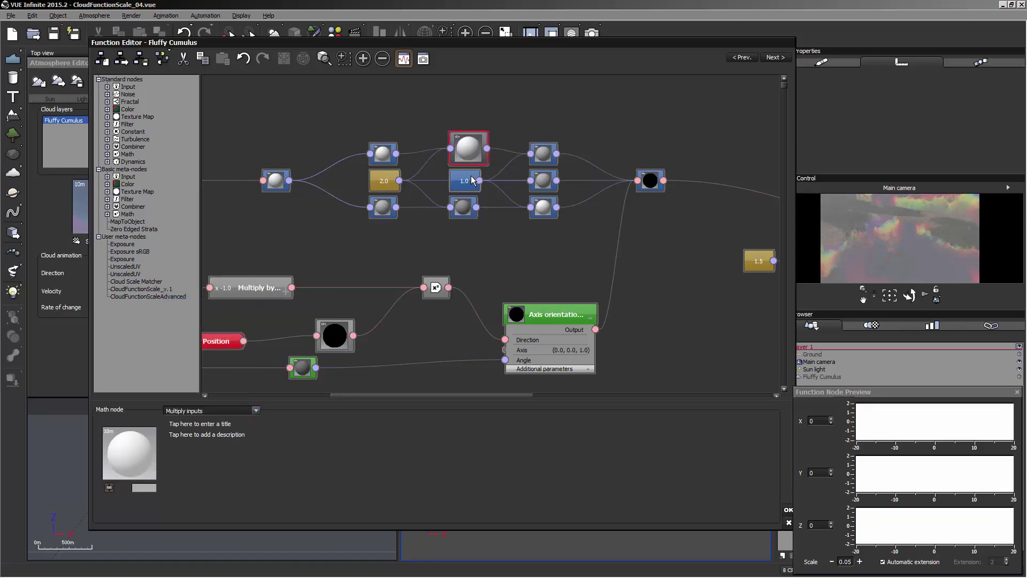
click(469, 212)
click(256, 411)
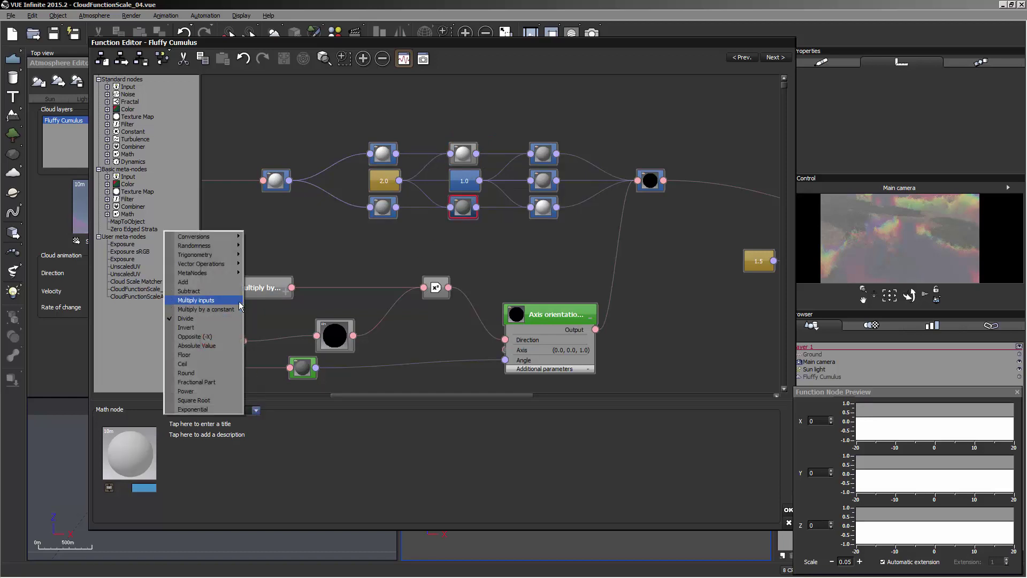
click(235, 300)
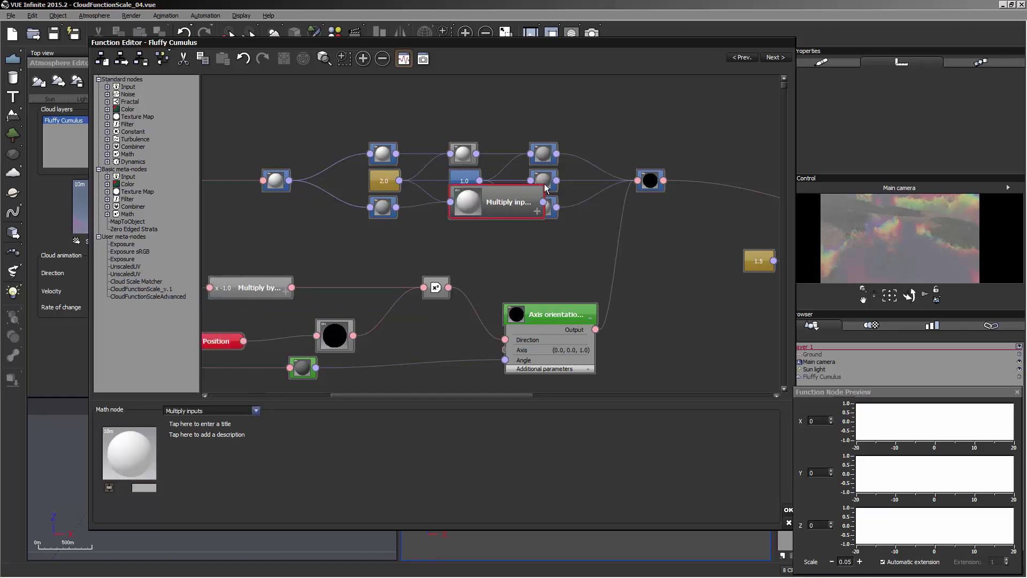
drag(502, 242, 596, 172)
click(900, 225)
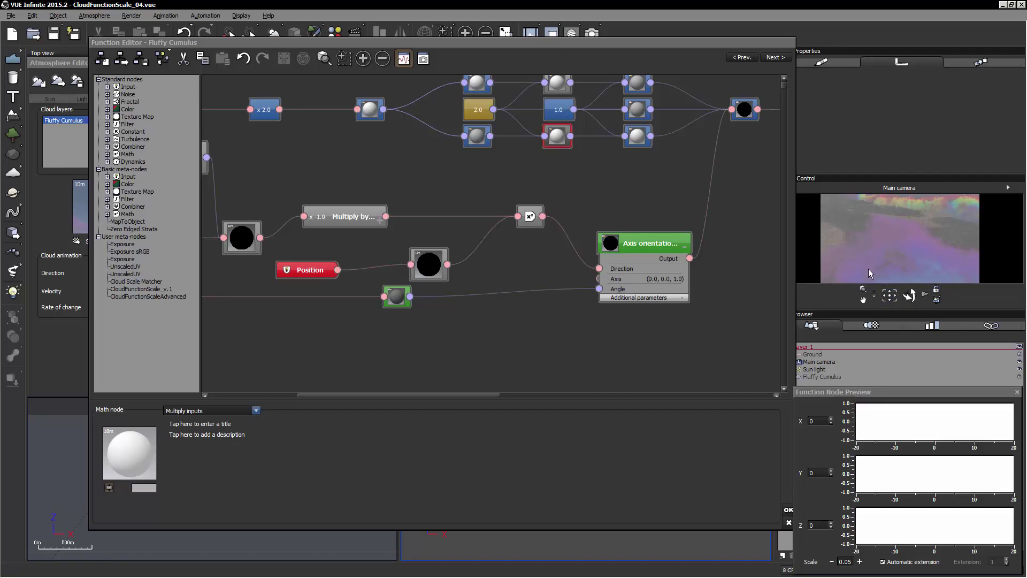
Set the axis orientation node's angle unit to Degree, collapse the node, and refresh the camera preview.
click(656, 244)
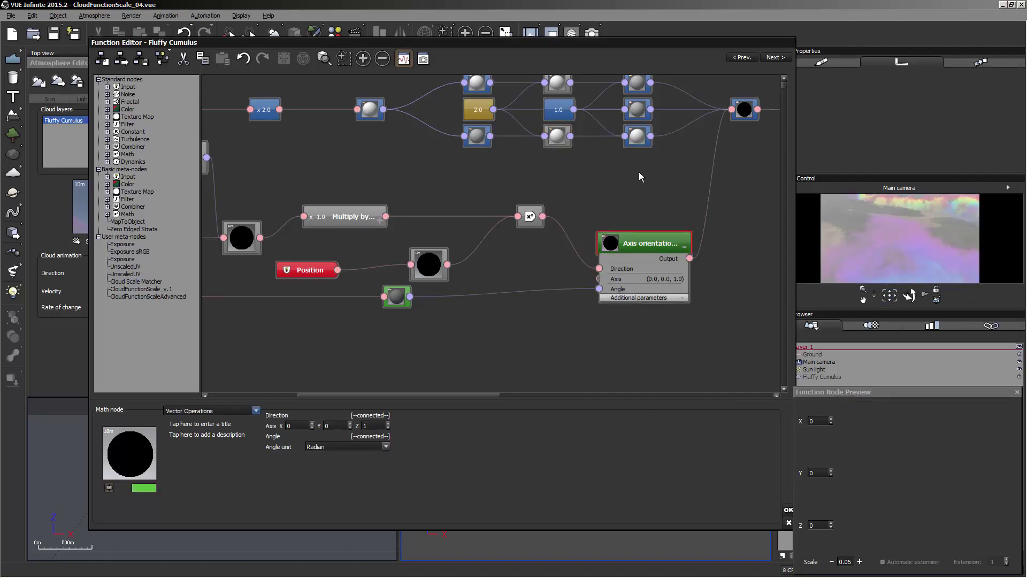
middle_drag(628, 190, 541, 205)
middle_drag(584, 243, 477, 476)
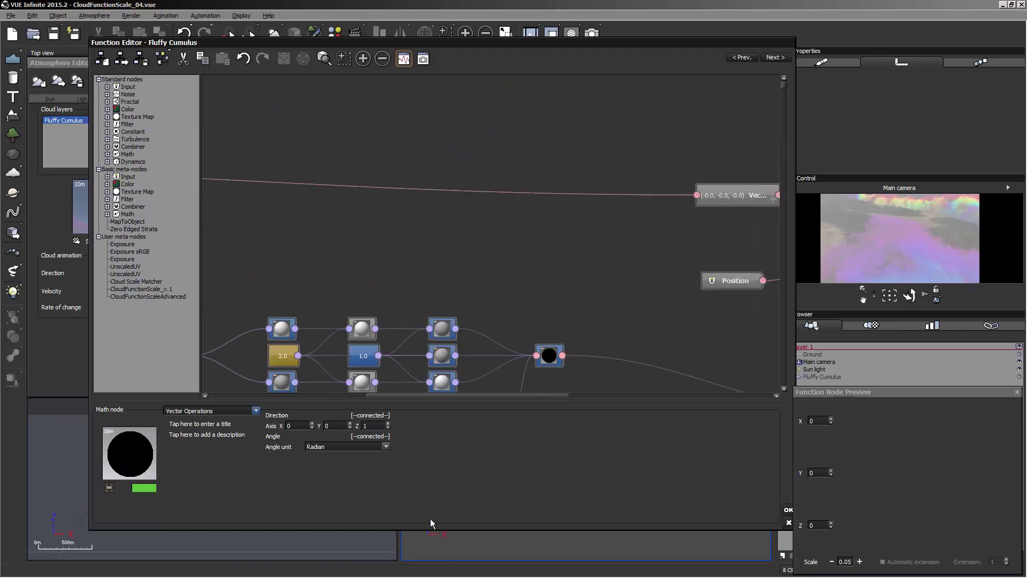
middle_drag(514, 207, 528, 85)
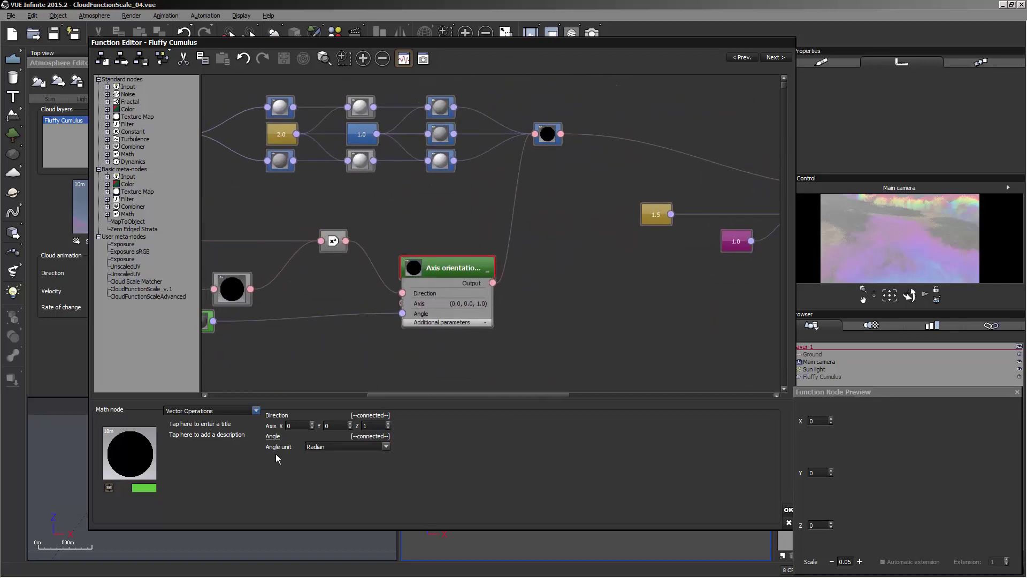
click(386, 446)
click(381, 469)
double_click(431, 259)
middle_drag(518, 328, 672, 351)
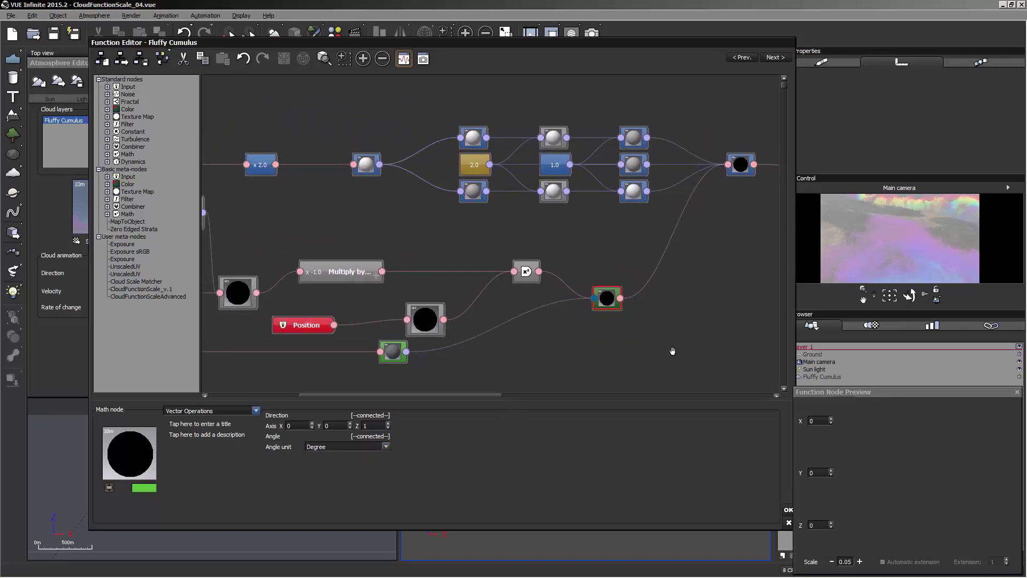
scroll(672, 351, down, 3)
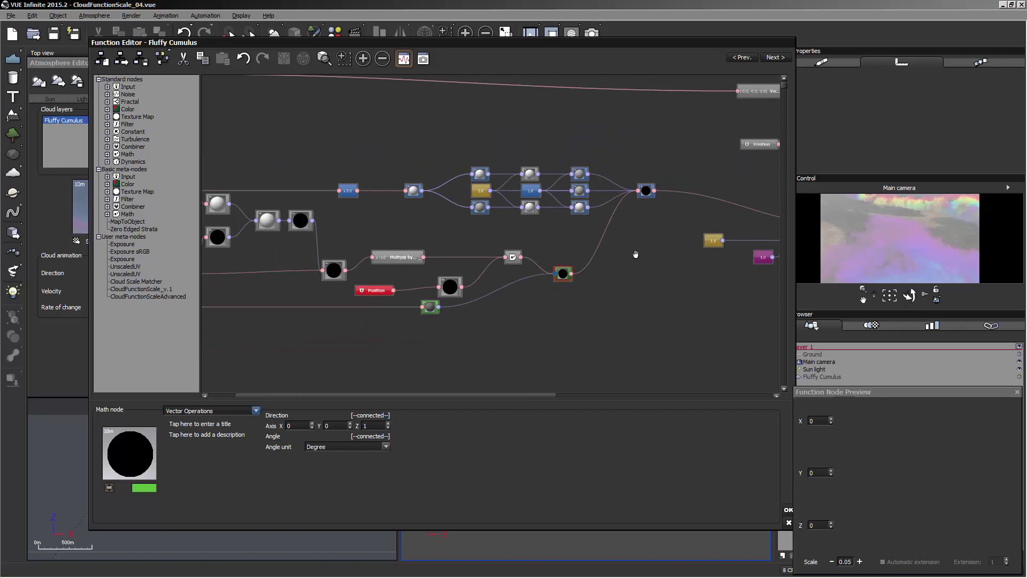
middle_drag(635, 254, 717, 258)
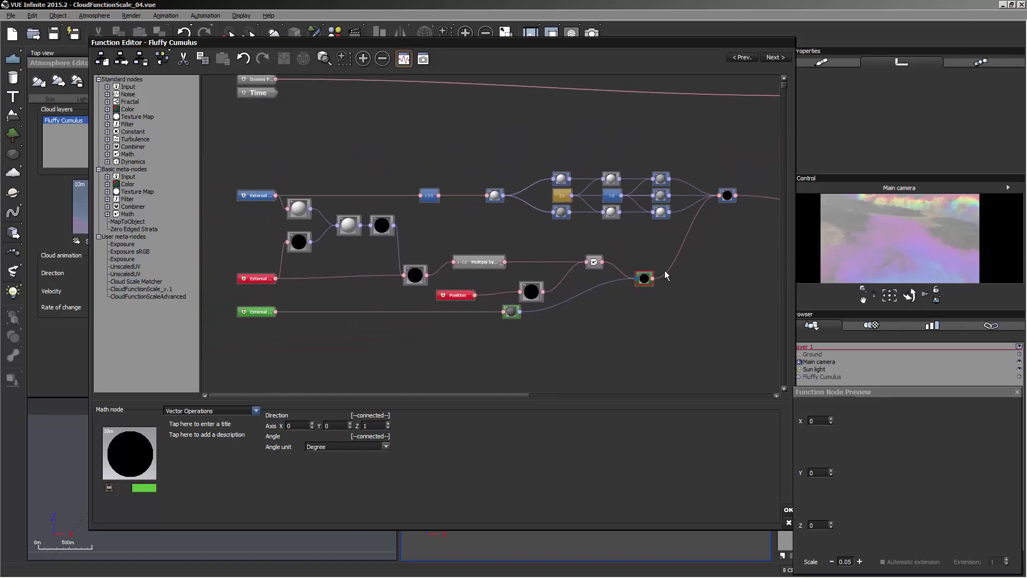
click(891, 242)
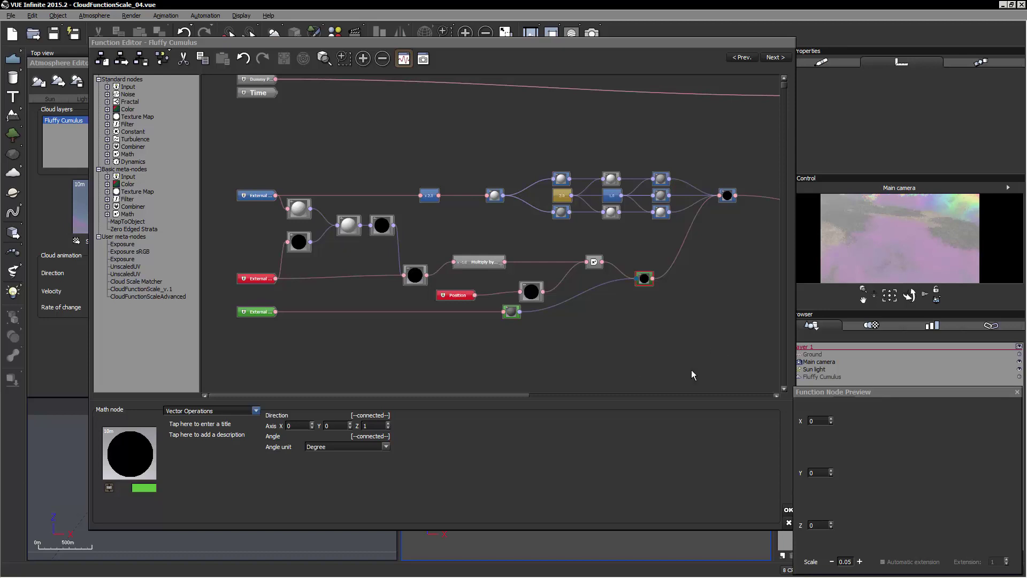
Change the Terrain Perlin noise node feeding the transparency output to the Rectangular math pattern.
middle_drag(591, 315, 174, 343)
click(369, 60)
middle_drag(576, 209, 433, 188)
click(350, 139)
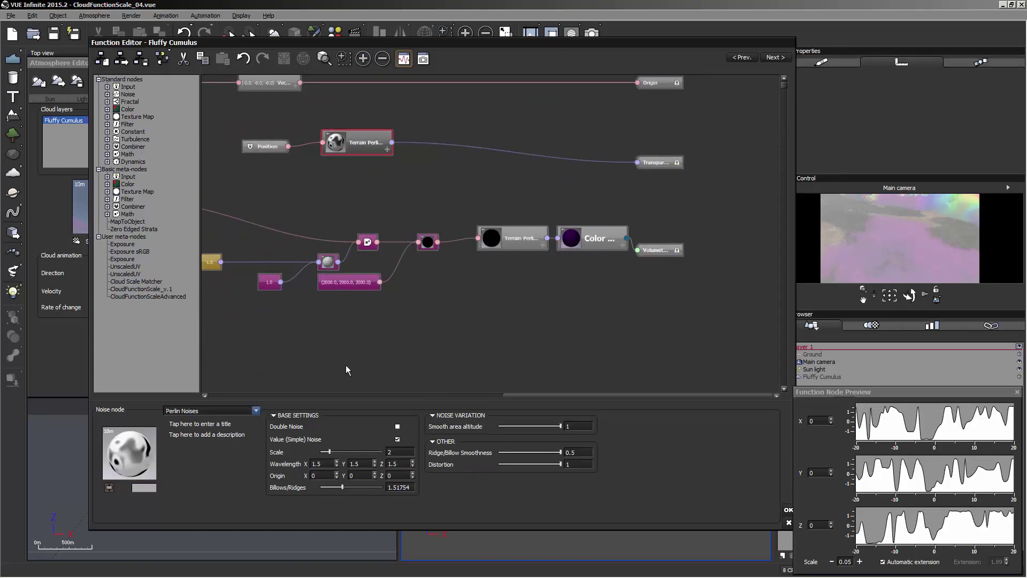
click(252, 411)
mouse_move(182, 467)
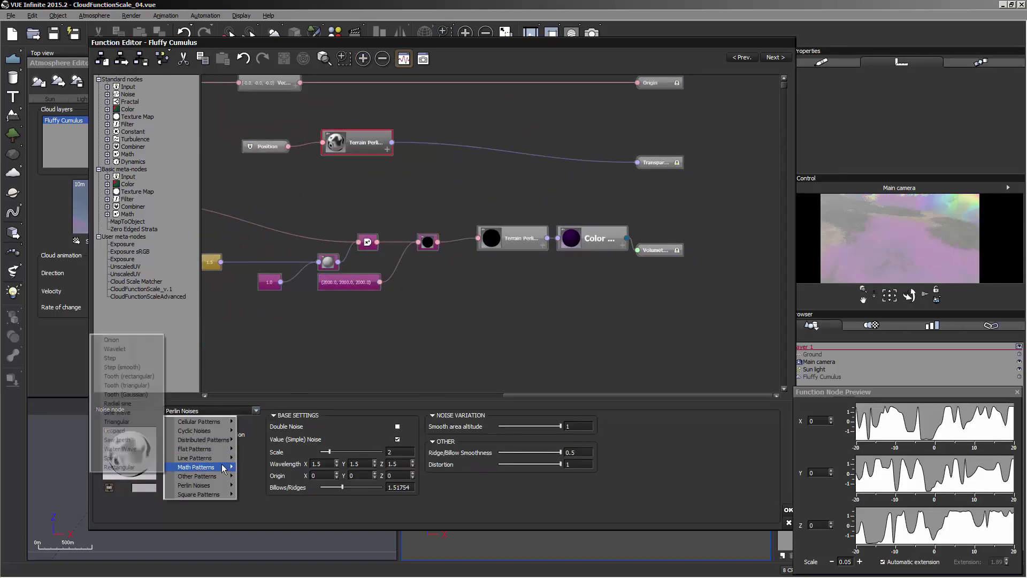
click(143, 466)
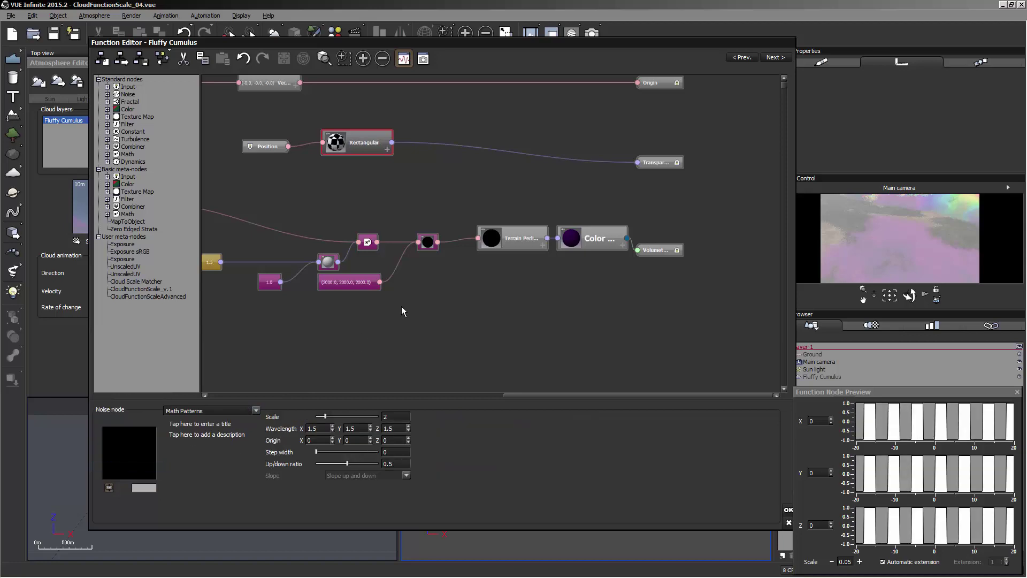
Replace the Terrain Perlin noise before the volumetric color map with the Rectangular math pattern.
click(531, 242)
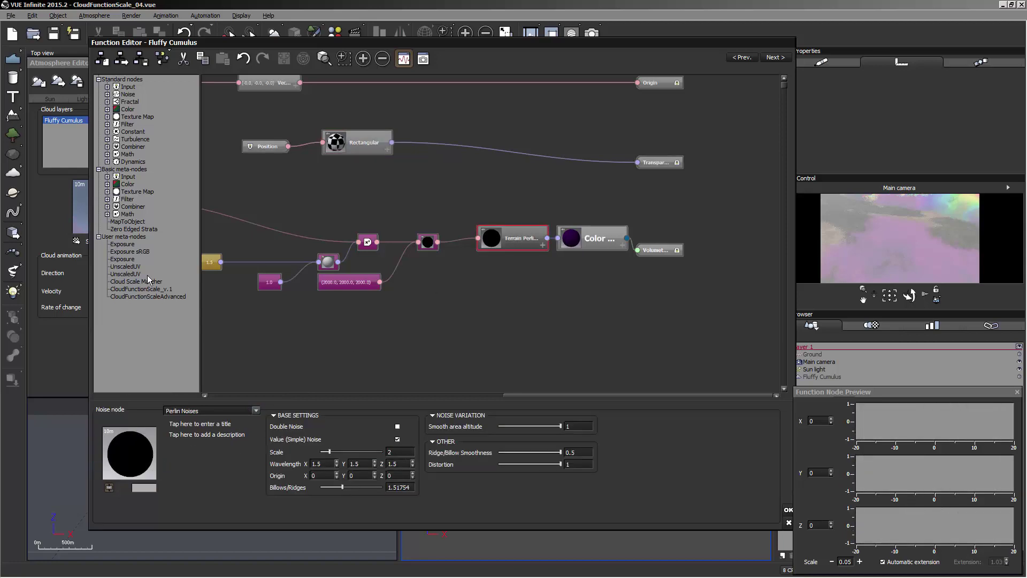
click(240, 411)
mouse_move(192, 466)
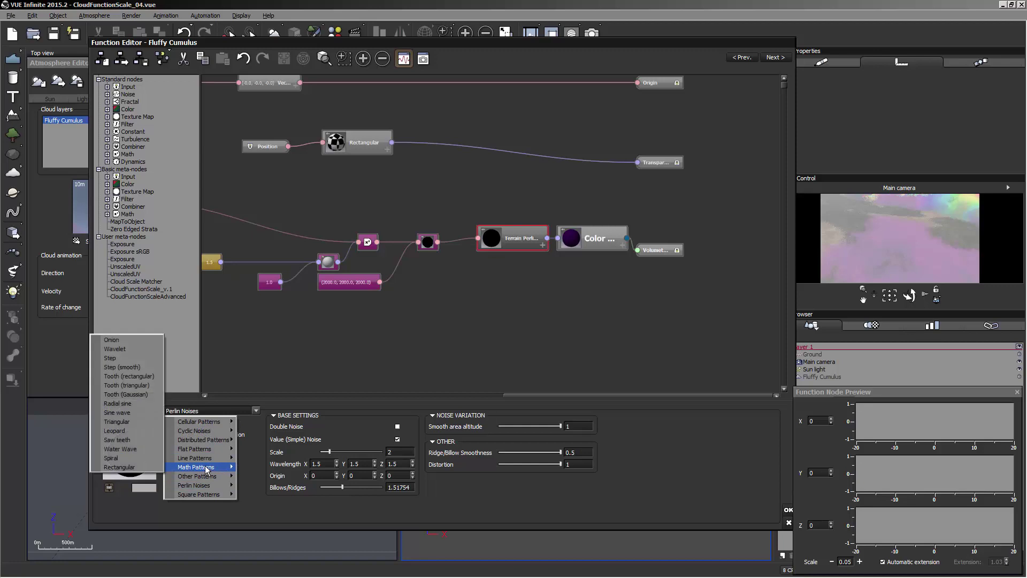
click(118, 467)
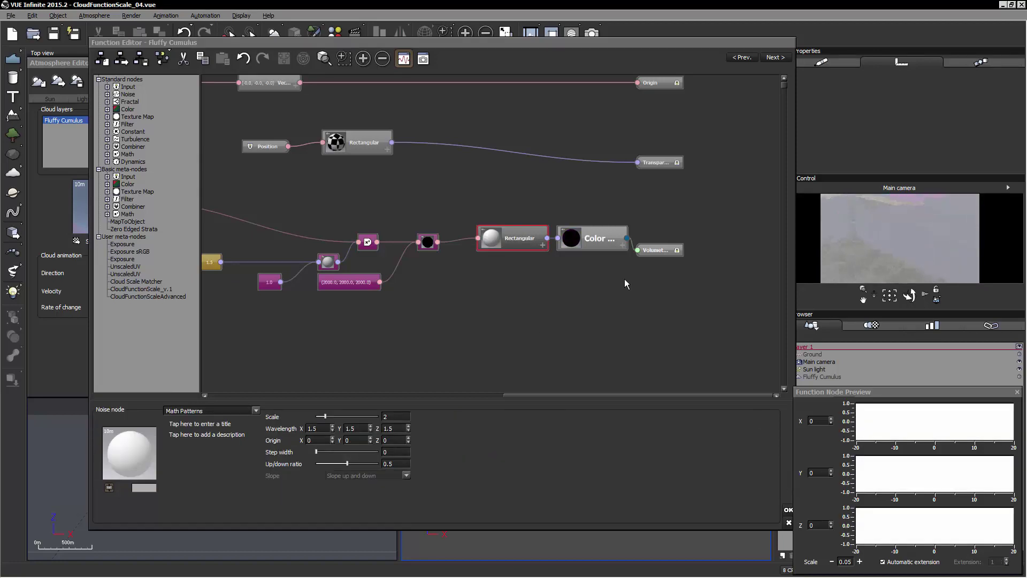
Assign a red-to-white color map to the volumetric color node and check it in the camera preview.
click(591, 249)
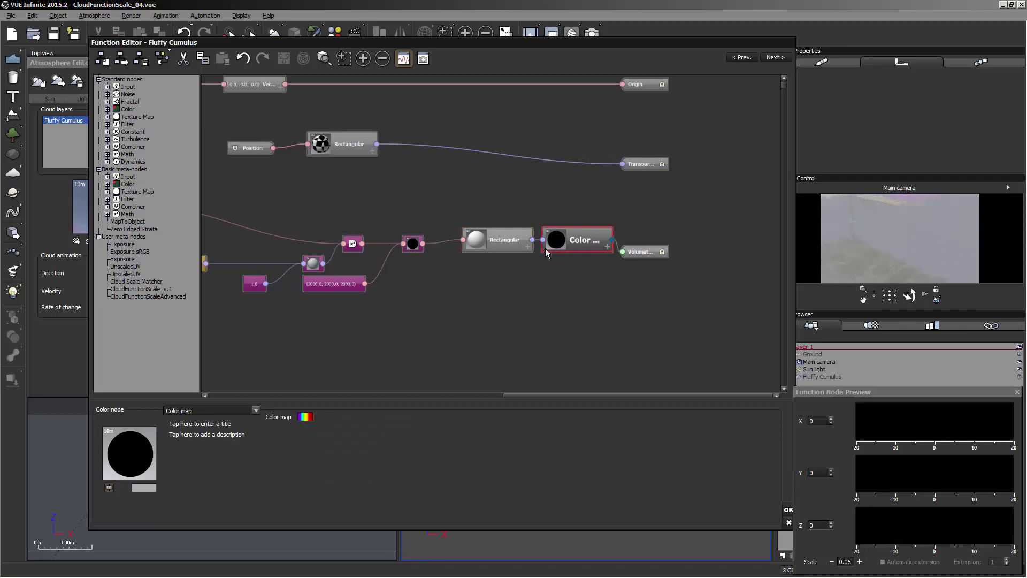
click(307, 417)
double_click(290, 222)
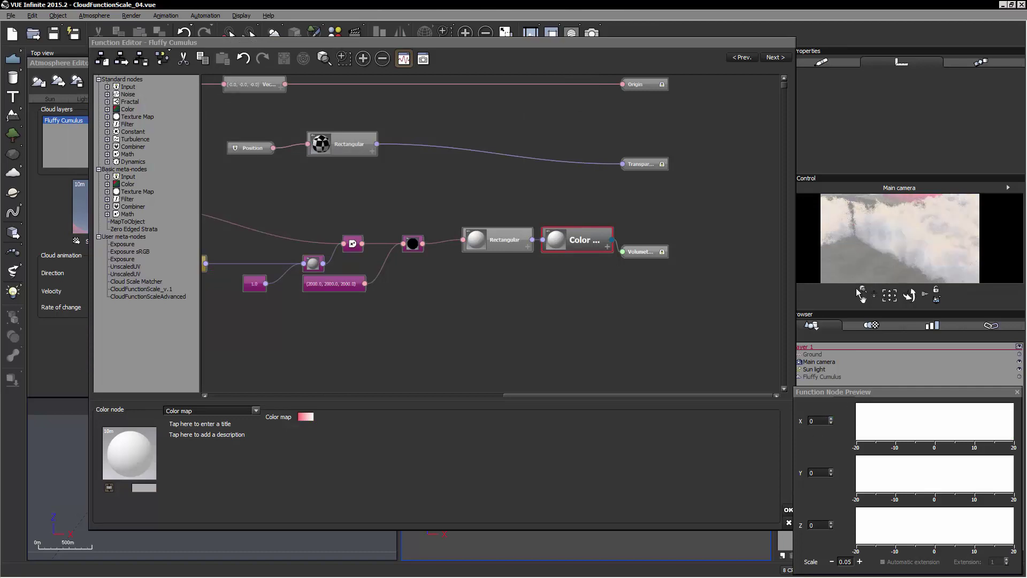
right_click(881, 249)
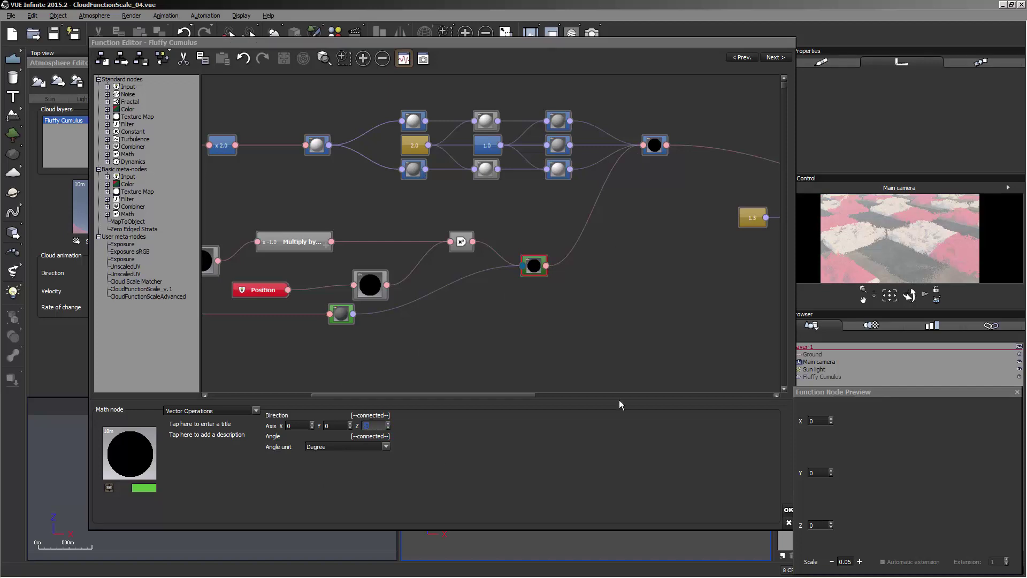
Set the axis orientation node's Z axis to -1 and refresh the camera preview.
click(895, 212)
click(920, 251)
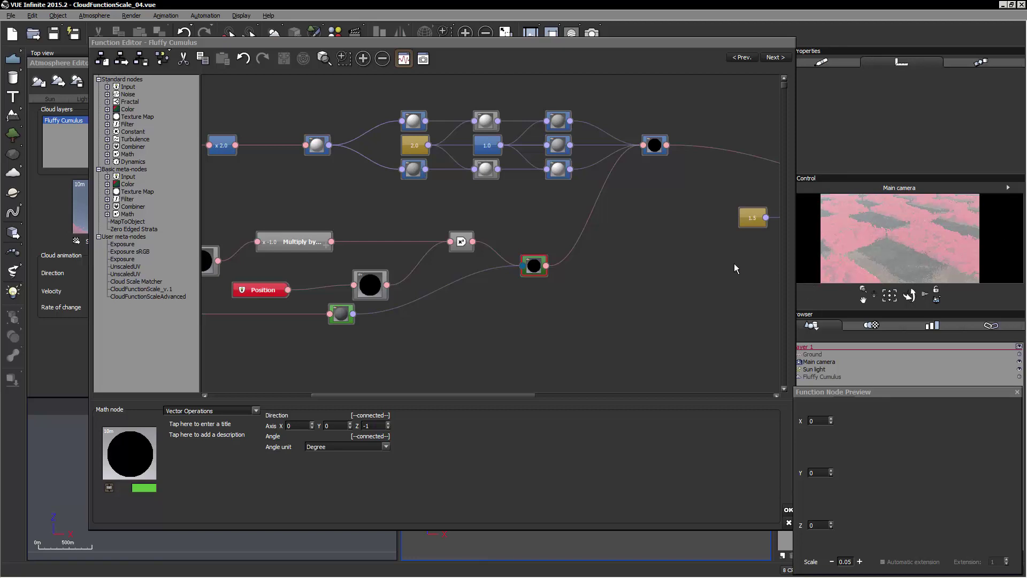
middle_drag(734, 263, 420, 256)
middle_drag(659, 266, 512, 275)
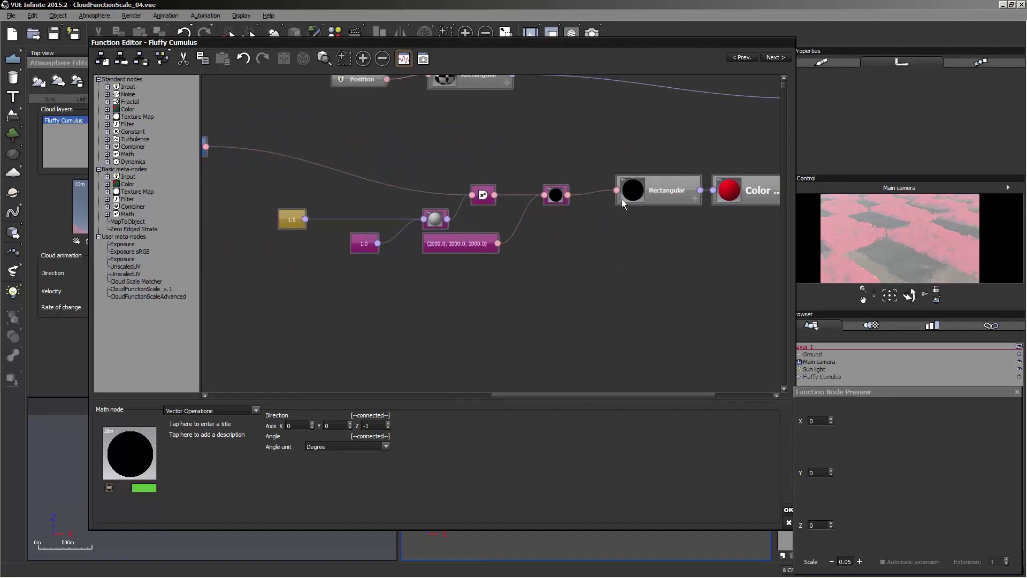
Check the volumetric color map node, then accept the Fluffy Cumulus edits and close the function, cloud material and atmosphere editors.
click(746, 190)
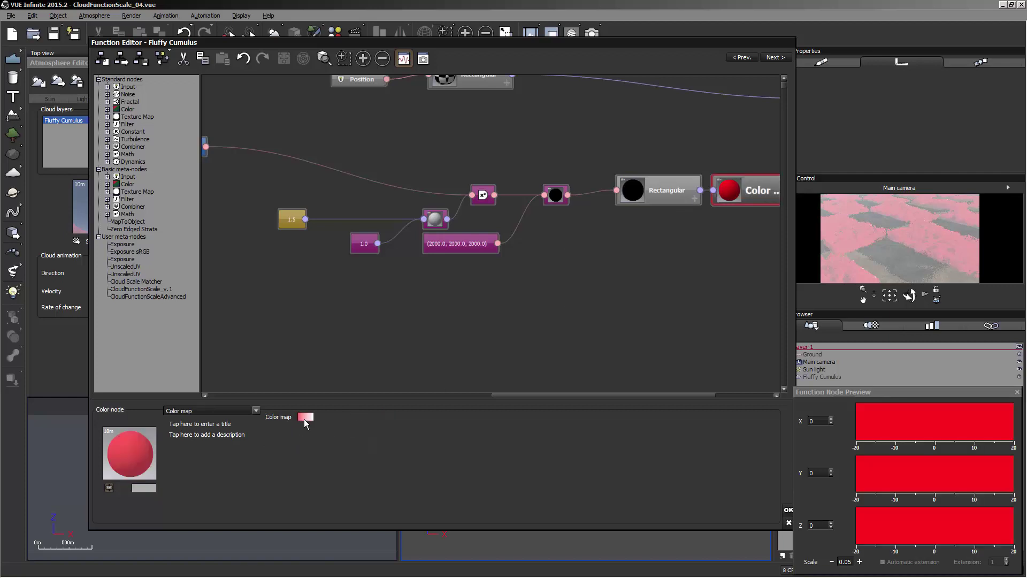
middle_drag(648, 247, 662, 259)
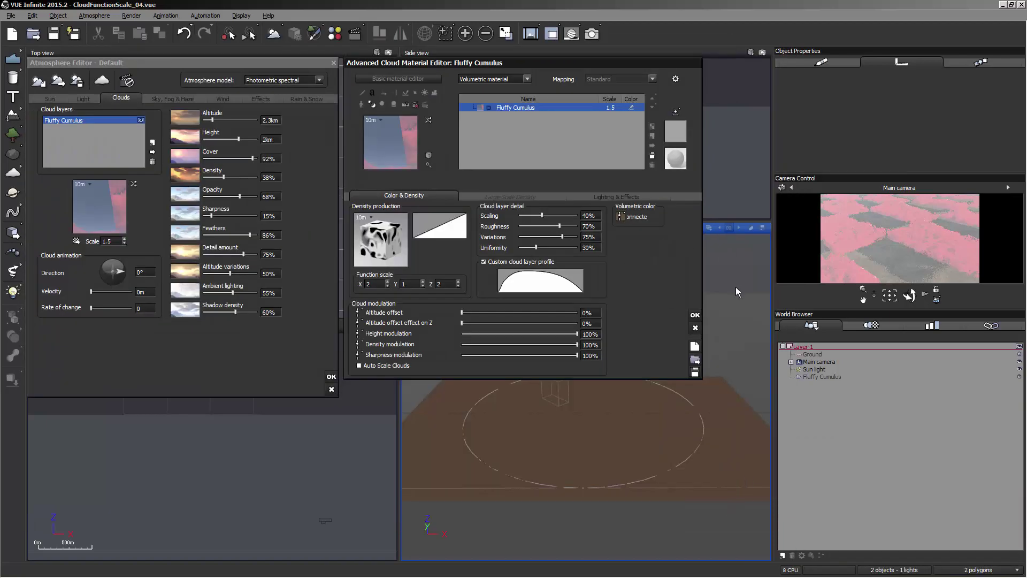
click(694, 315)
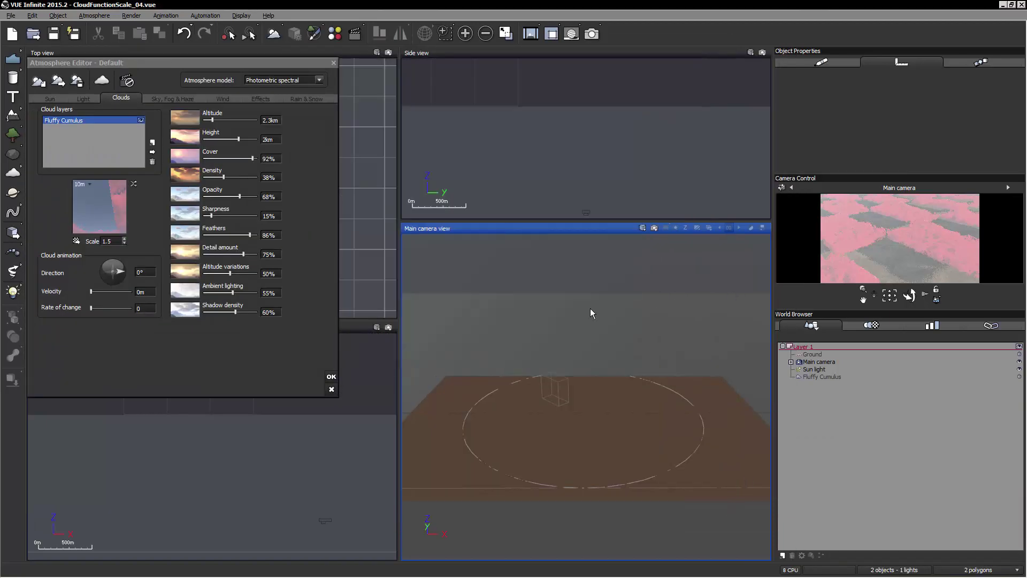
click(331, 377)
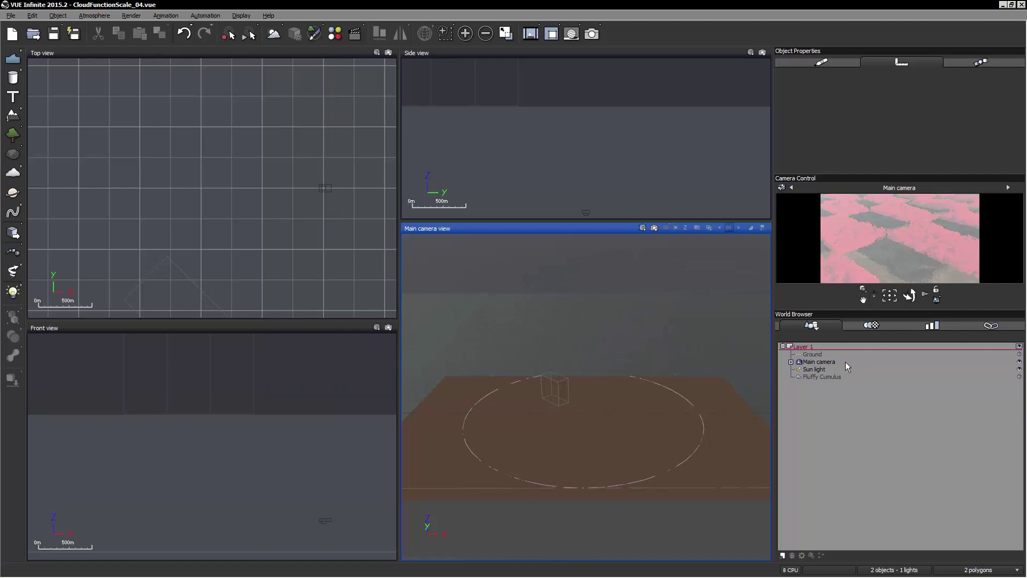
Lower the Fluffy Cumulus cloud layer dummy along the vertical axis to a Z position of about 1.16 km.
click(826, 377)
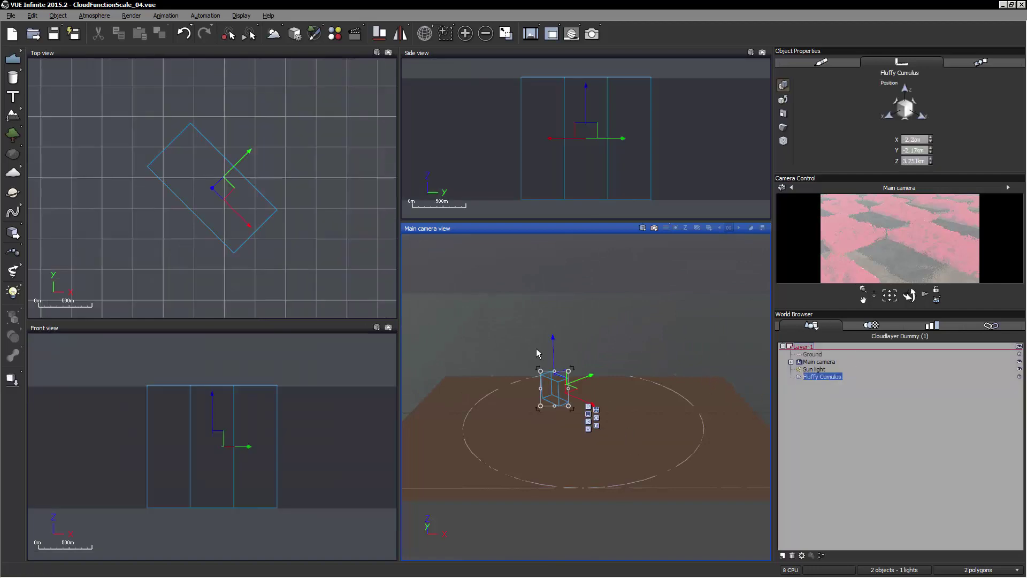
drag(552, 346, 553, 370)
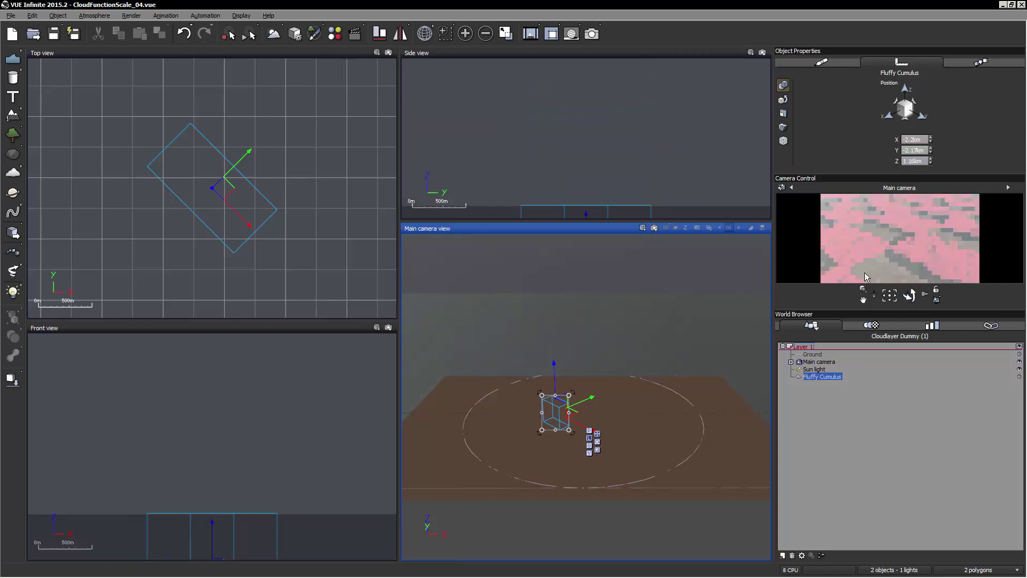
Raise the Fluffy Cumulus cloud layer vertically to a Z position of about 10.9 km.
drag(554, 376, 556, 305)
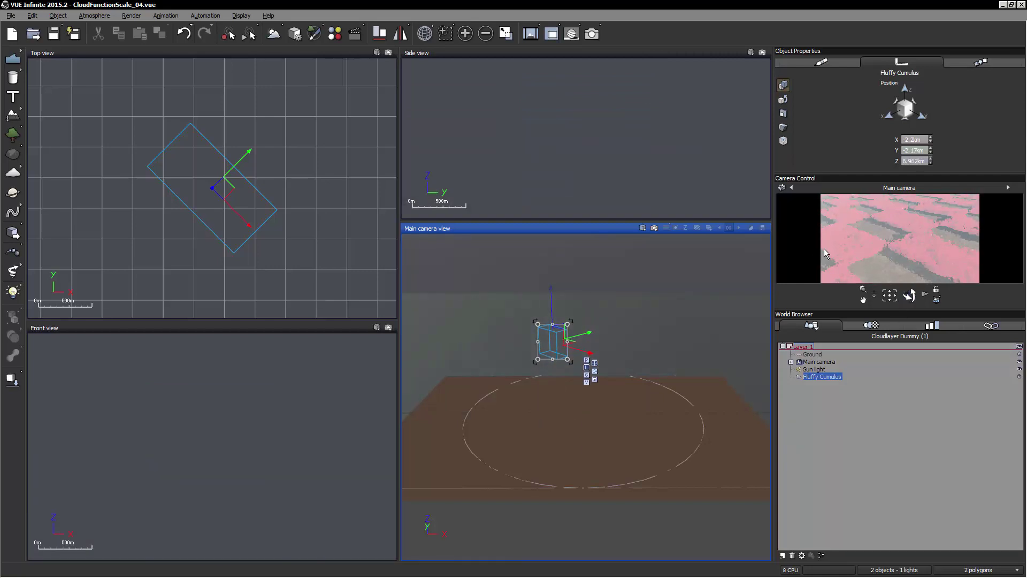
middle_drag(567, 392, 571, 437)
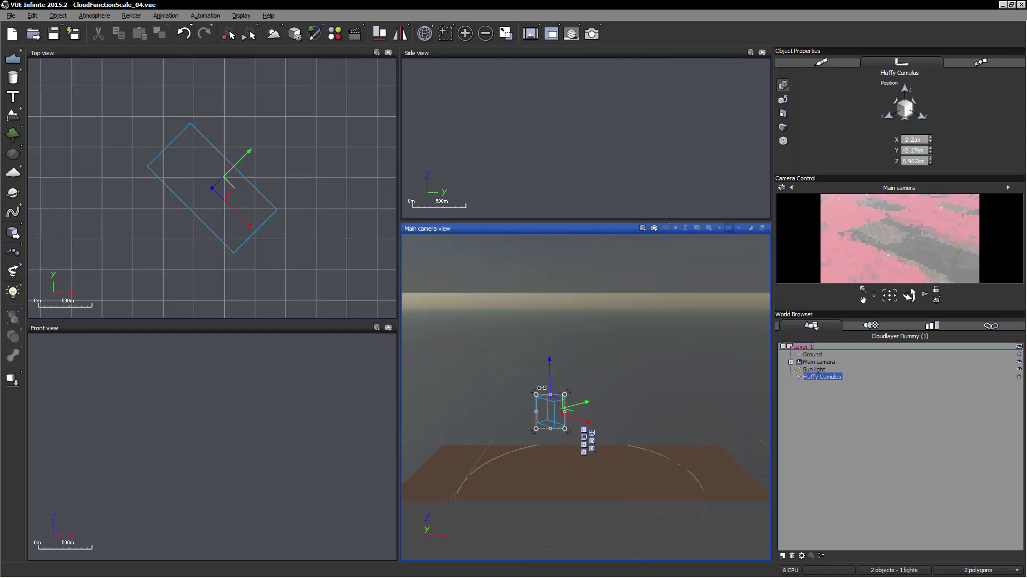
drag(550, 378, 551, 342)
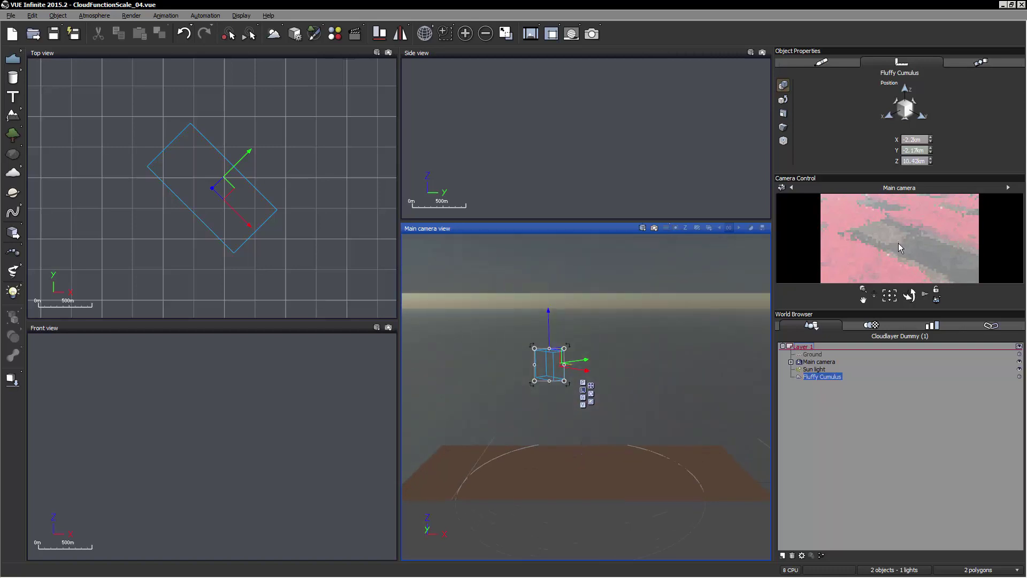
Raise the Fluffy Cumulus cloud layer to a Z position of about 19.4 km, and finish by lowering it slightly.
middle_drag(665, 360, 660, 275)
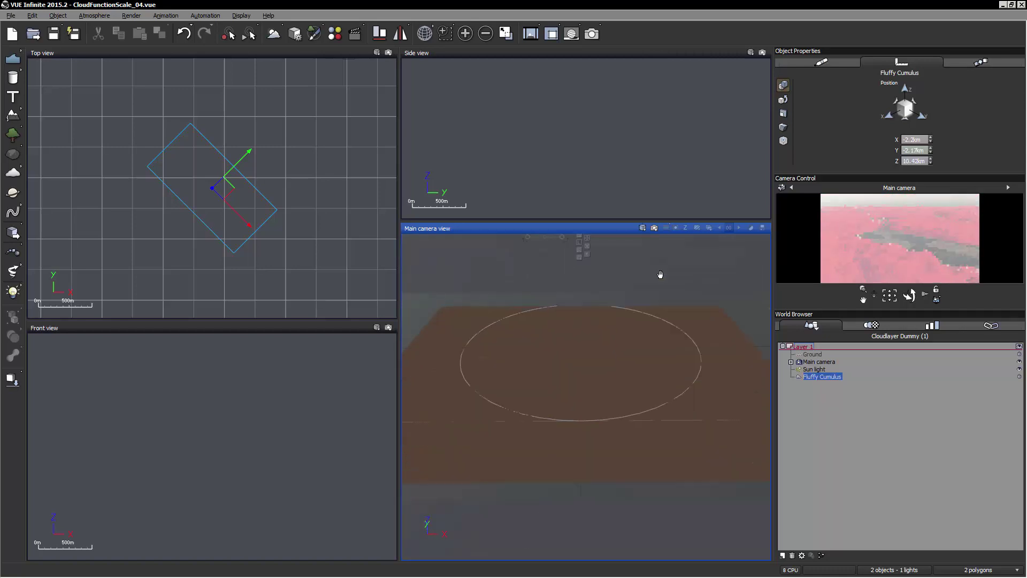
scroll(656, 276, down, 5)
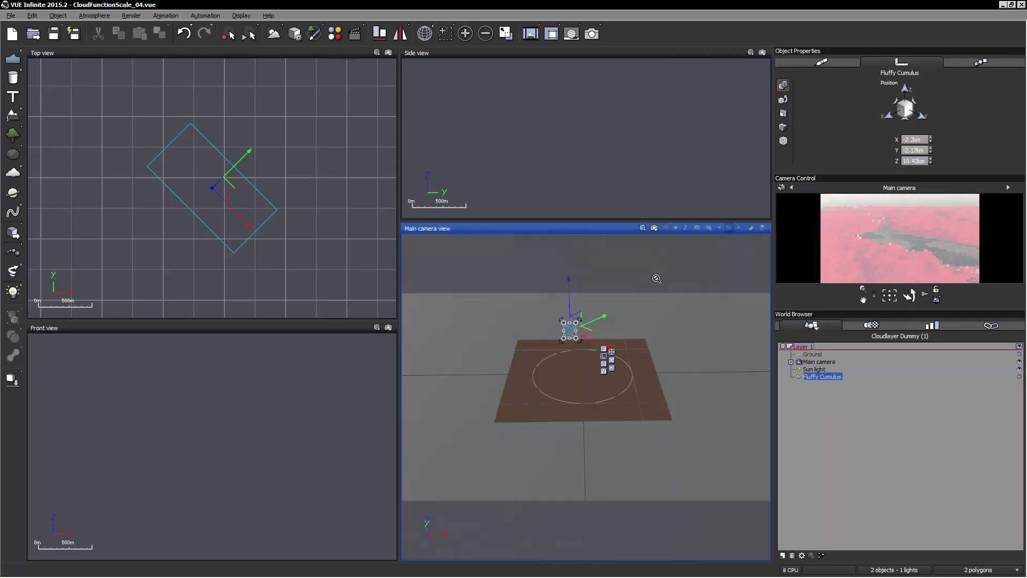
drag(571, 297, 573, 260)
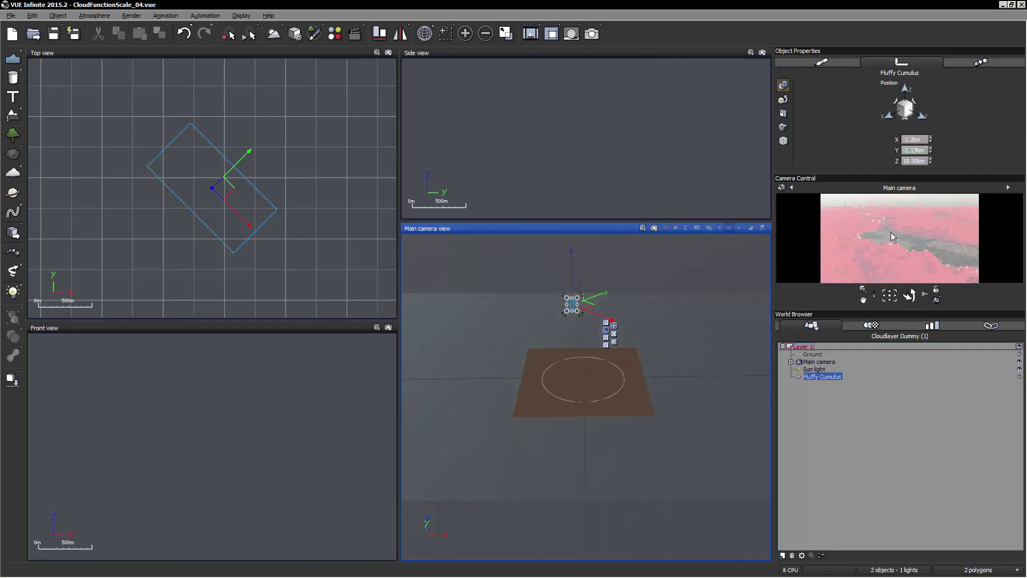
middle_drag(675, 384, 675, 392)
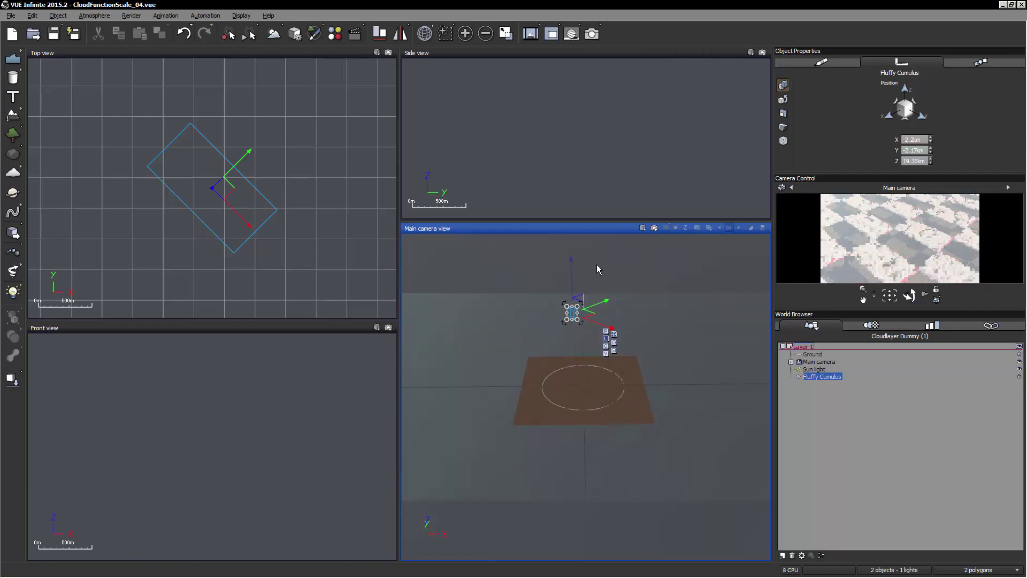
drag(572, 278, 572, 294)
right_click(886, 248)
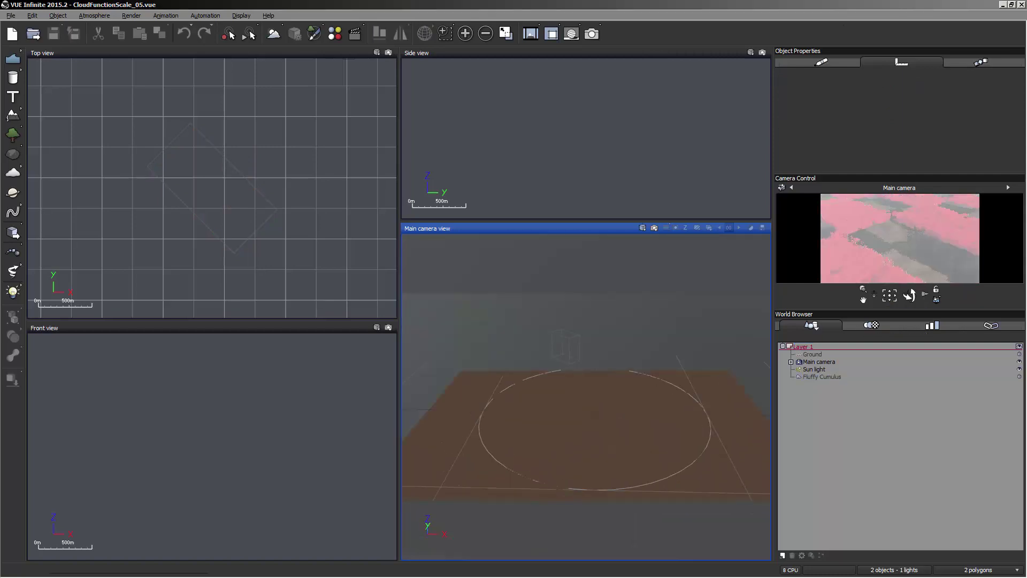
Enable Auto Scale Clouds in the advanced material of the Fluffy Cumulus cloud layer and accept the atmosphere settings.
click(468, 3)
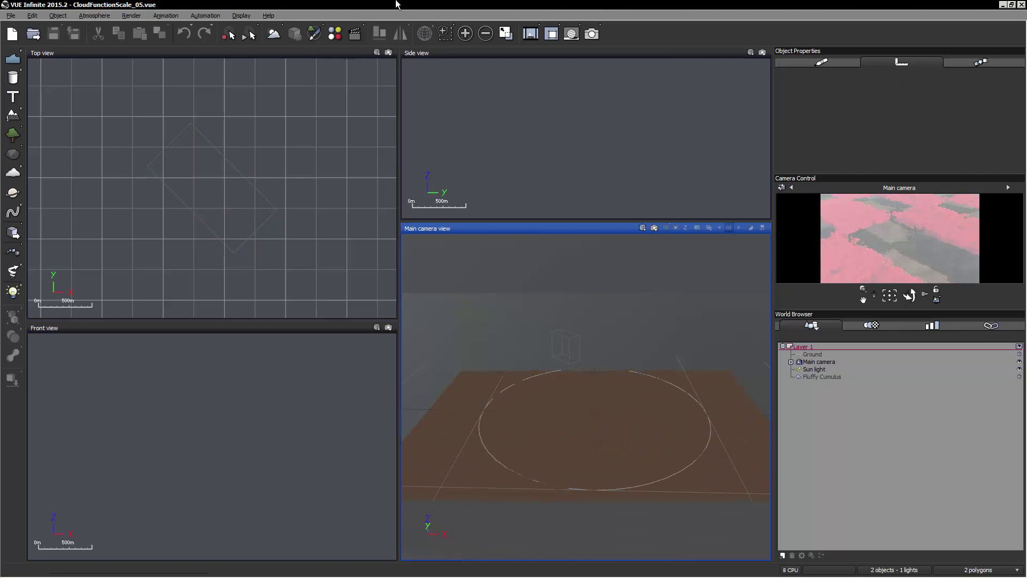
click(87, 16)
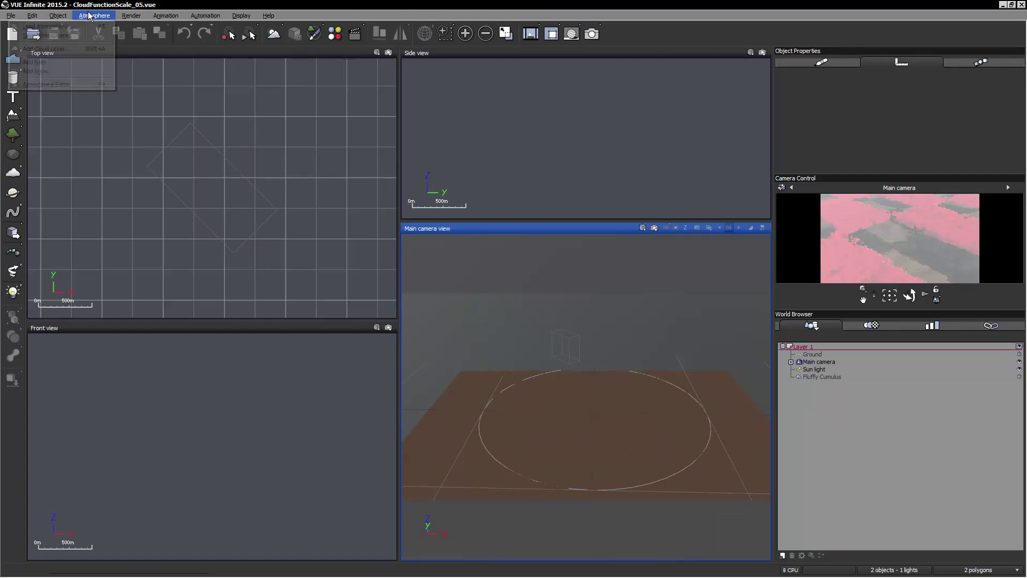
click(90, 85)
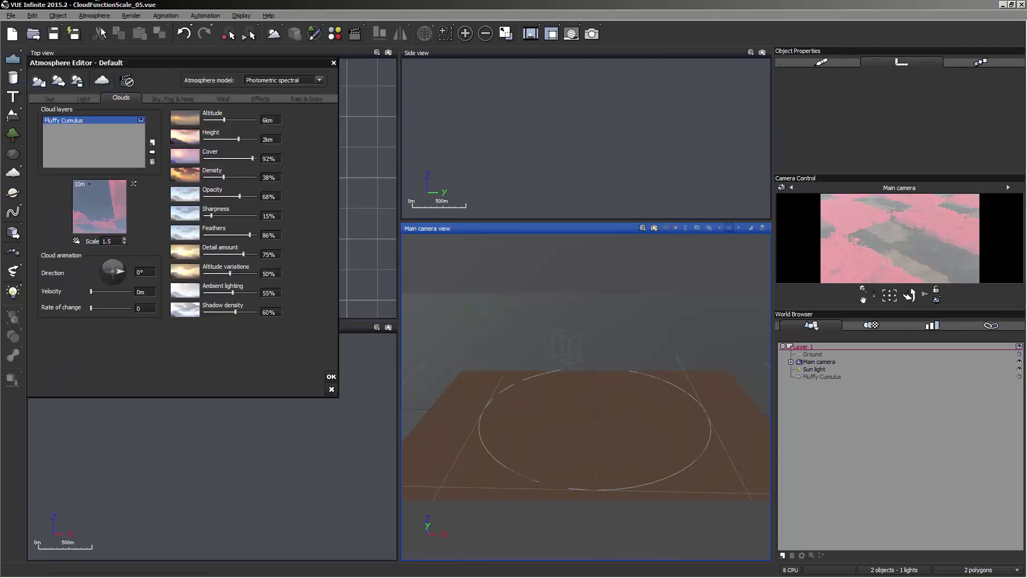
right_click(120, 187)
click(126, 201)
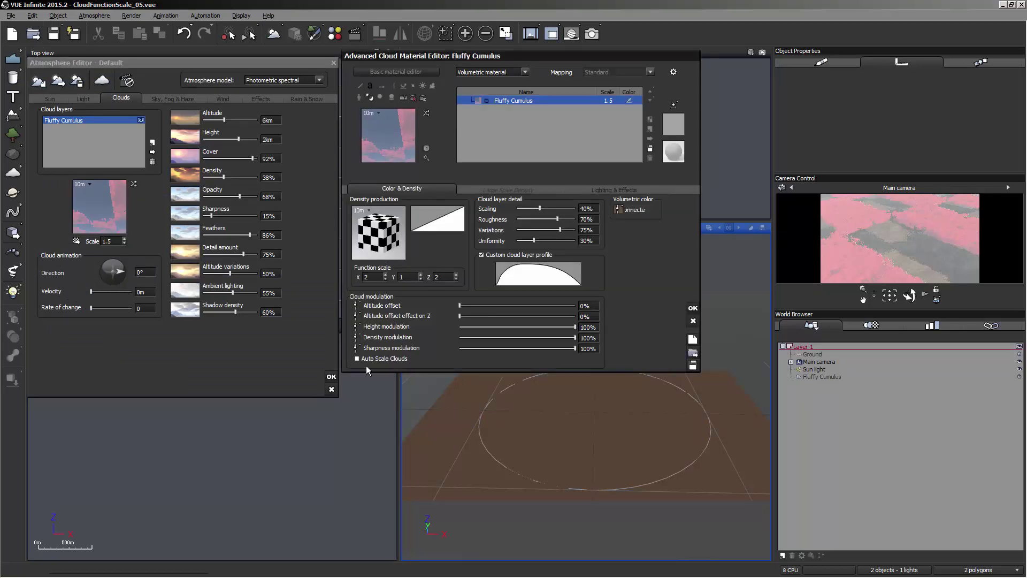
click(692, 308)
click(331, 376)
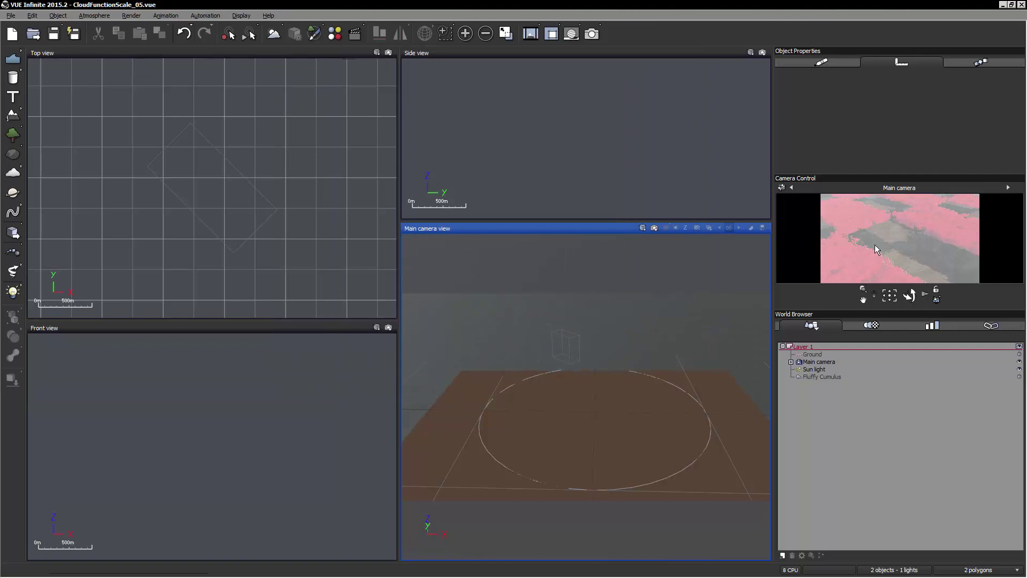
Lower the Fluffy Cumulus cloud layer to a Z position of about 2.7 km with the main camera facing the horizon.
click(909, 295)
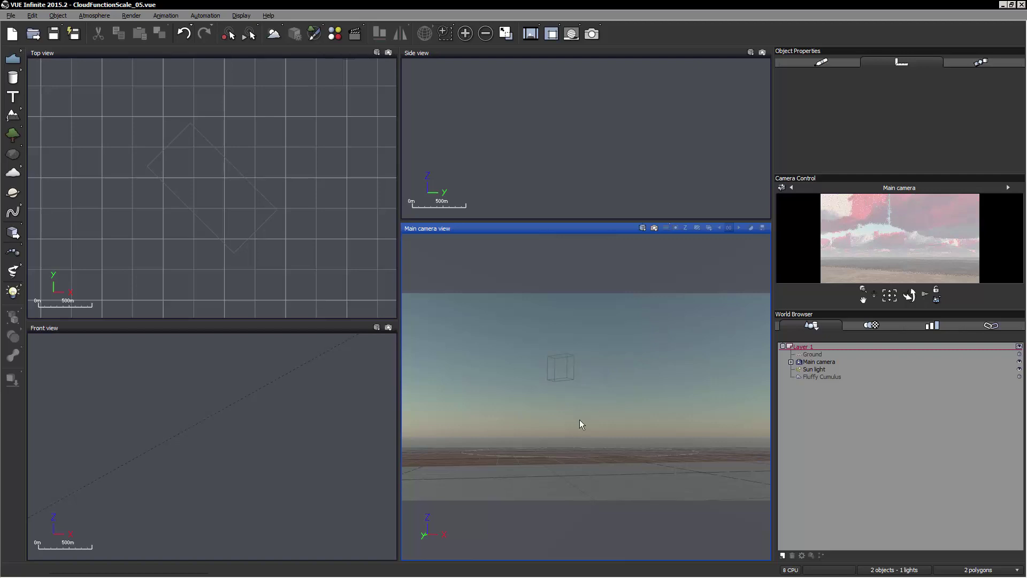
click(817, 376)
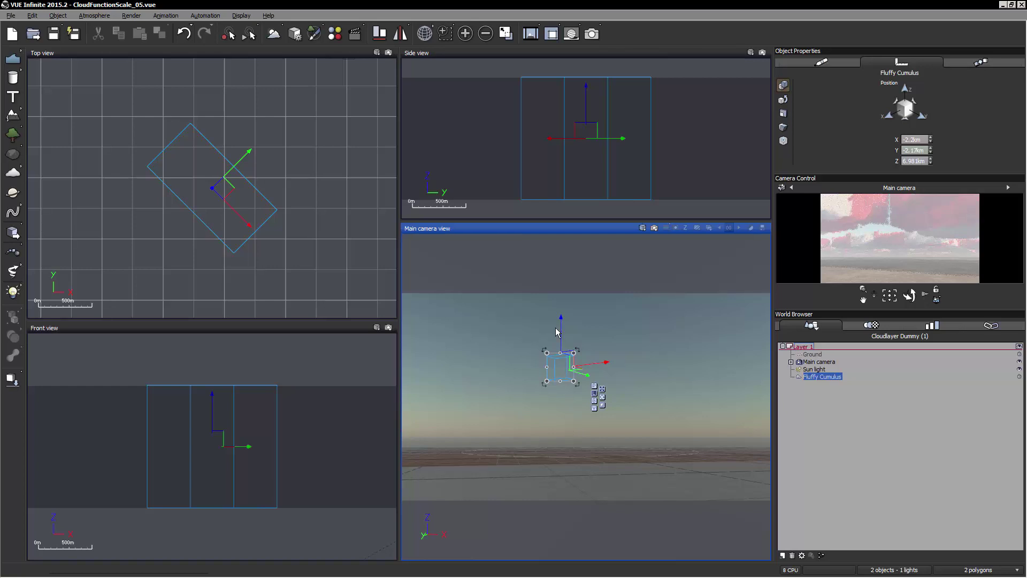
drag(561, 330, 561, 355)
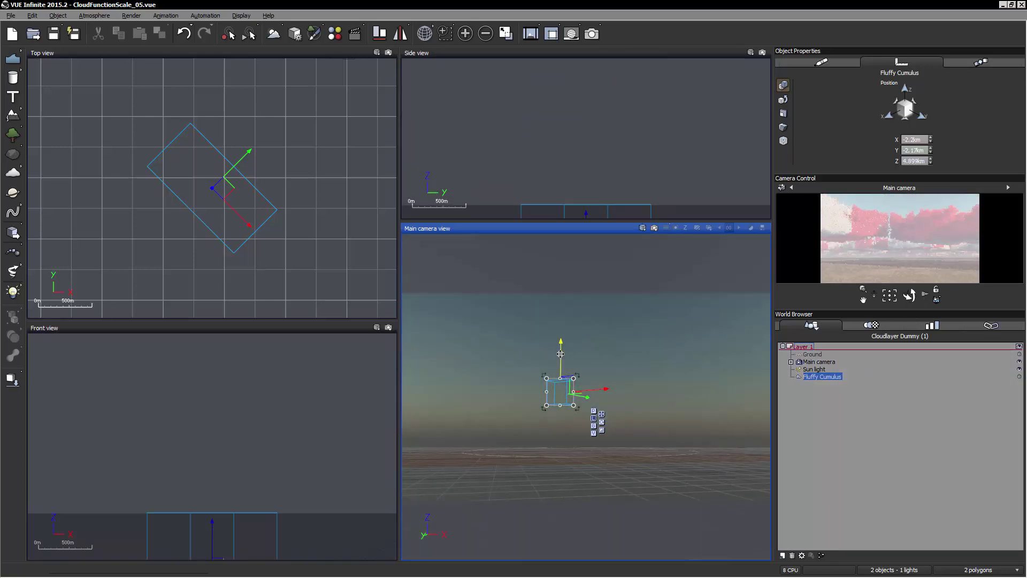
drag(560, 350, 560, 371)
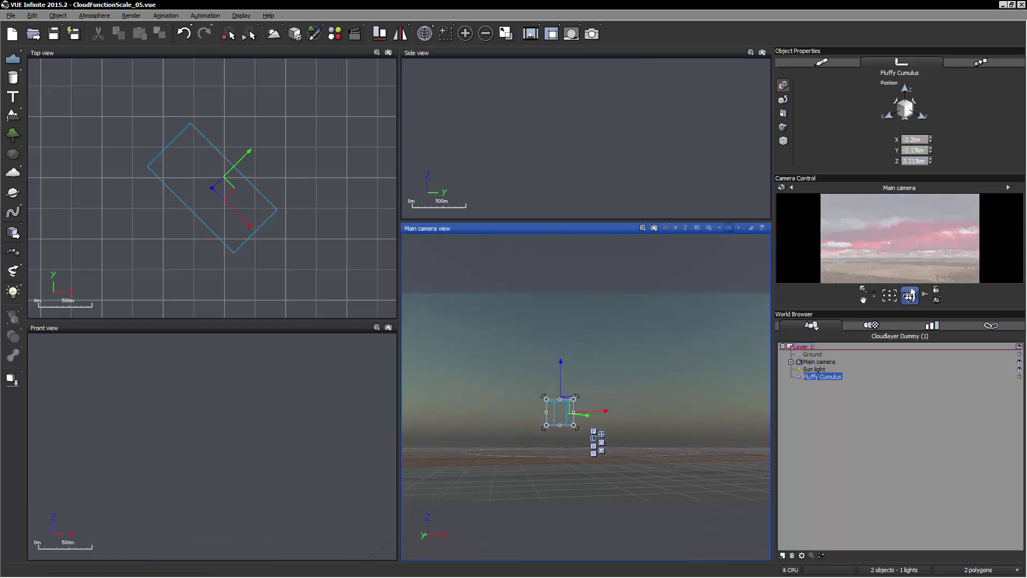
drag(556, 366, 556, 373)
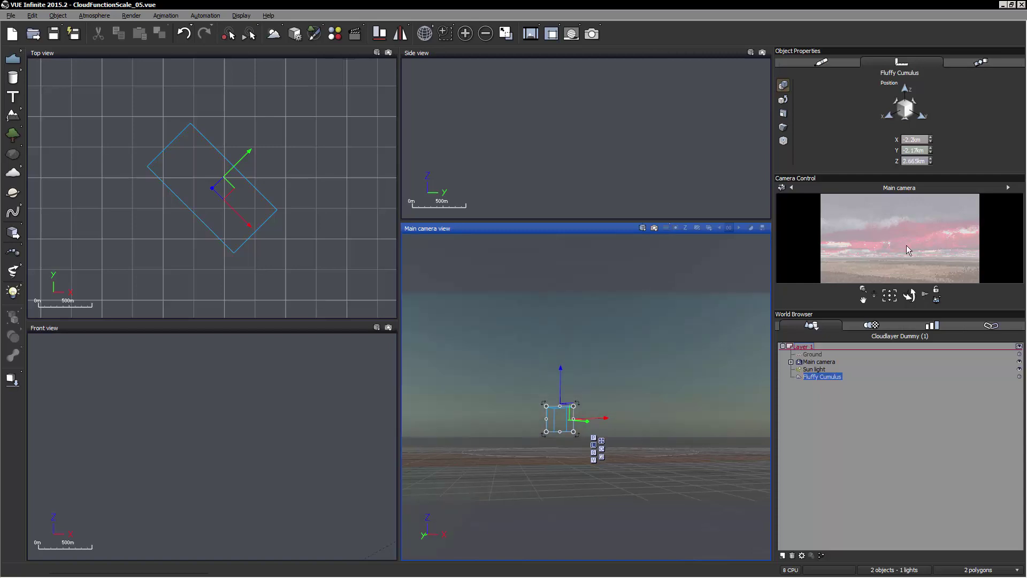
right_click(943, 239)
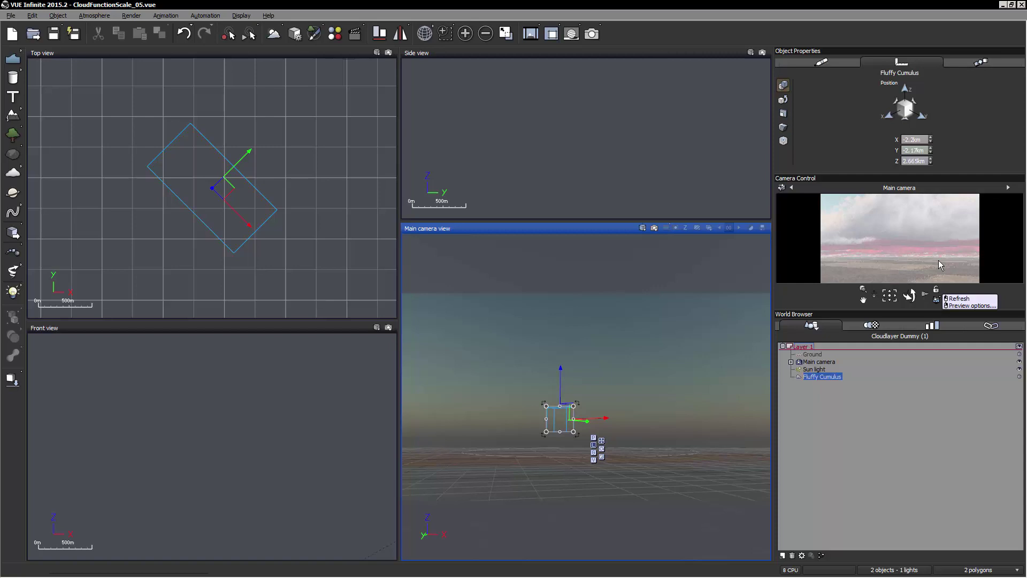
key(Escape)
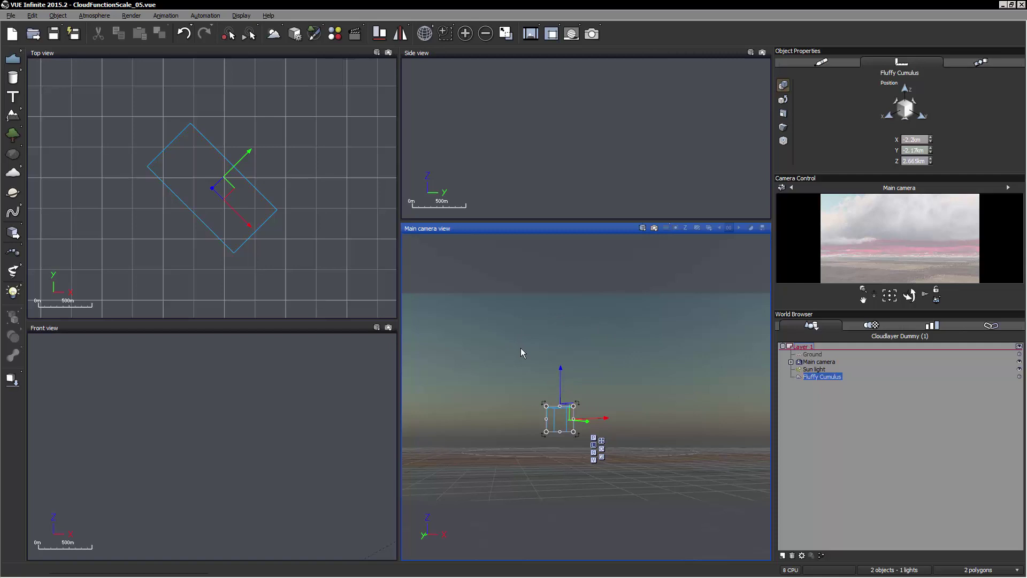
Open the function graph connected to the volumetric color of the Fluffy Cumulus cloud material.
key(F5)
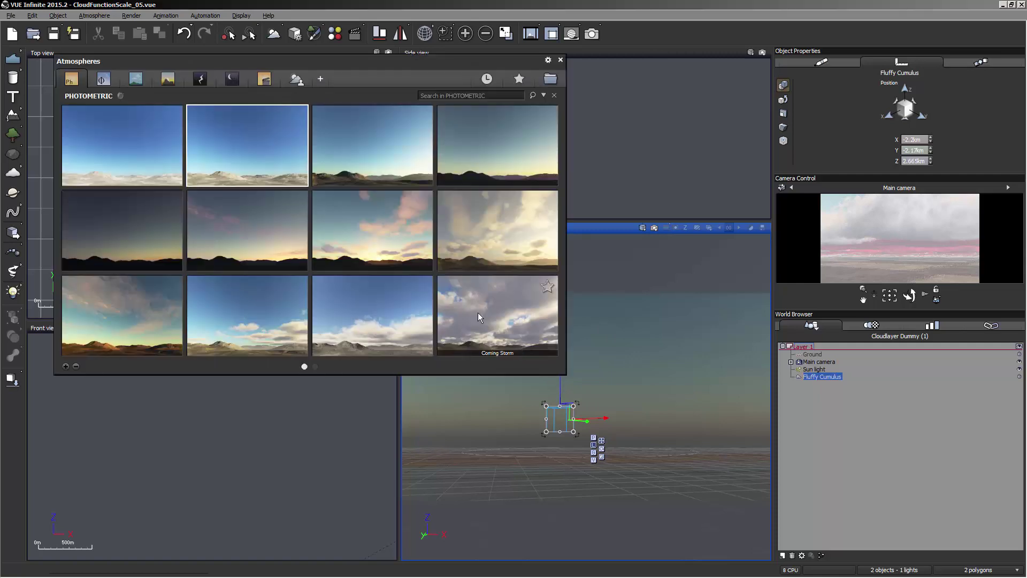
click(560, 60)
key(F4)
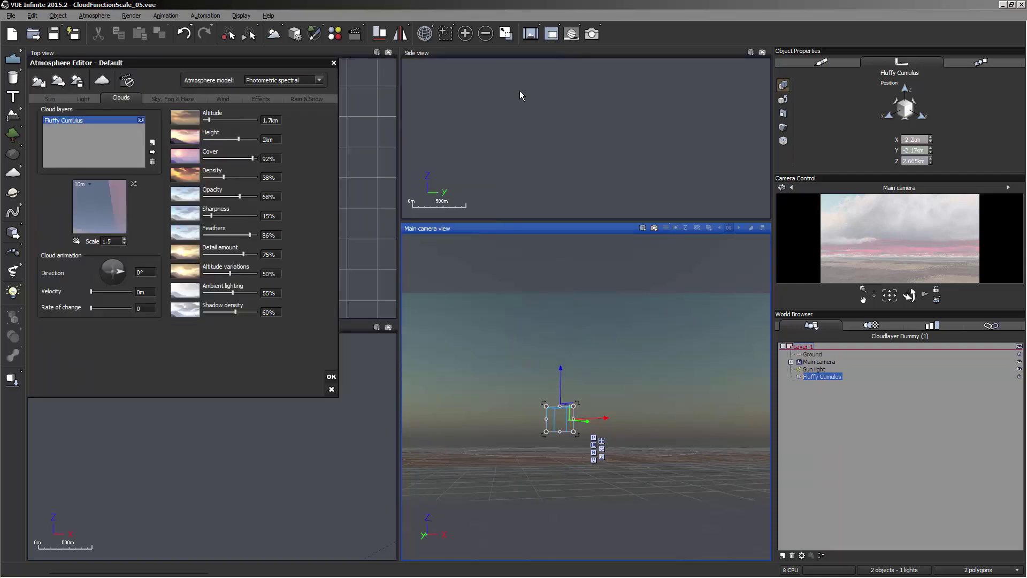
right_click(107, 203)
click(129, 211)
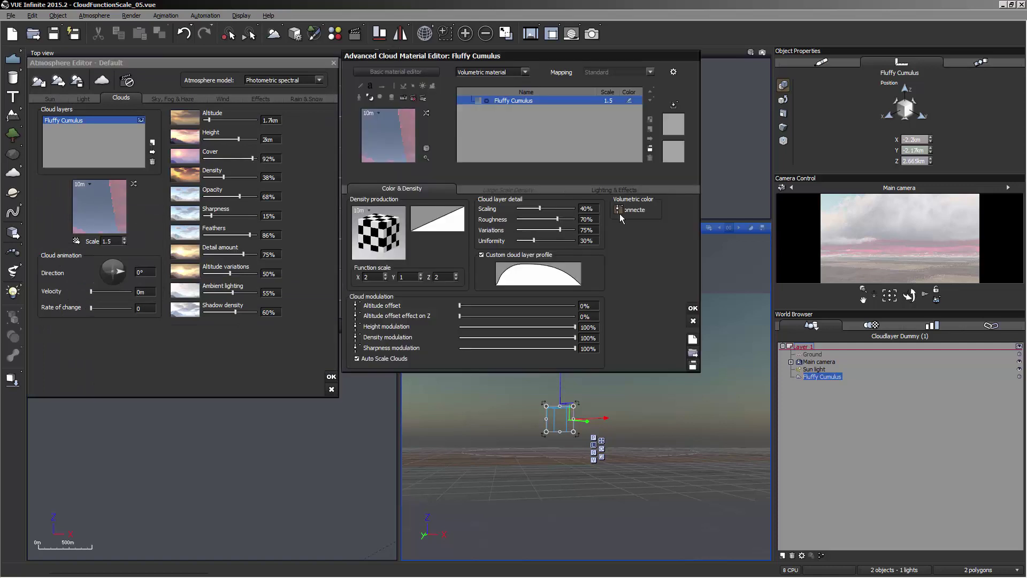
click(619, 212)
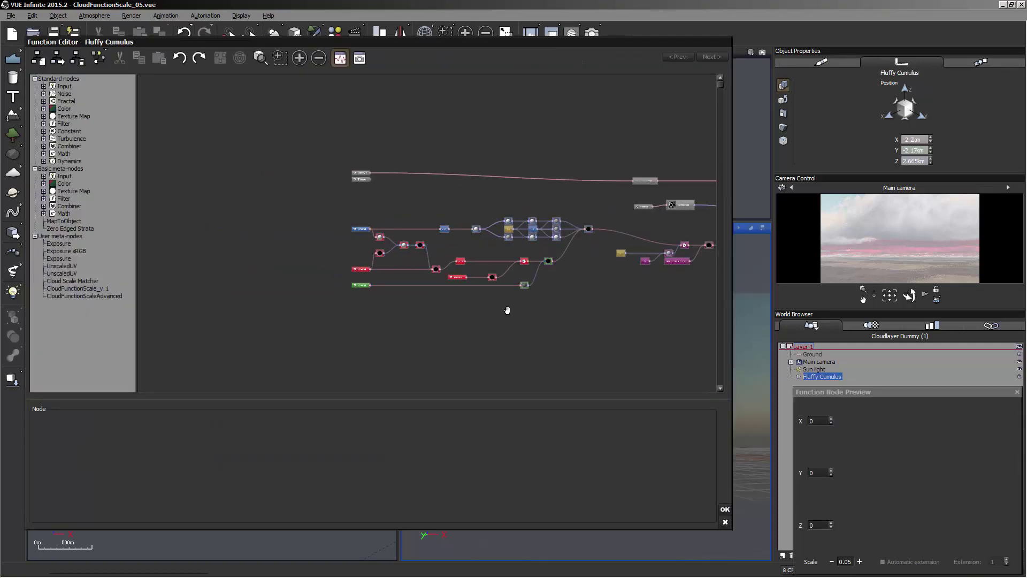
Add a Boolean Number constant node to the function graph, below the group of blue nodes.
drag(507, 310, 480, 304)
scroll(482, 304, up, 3)
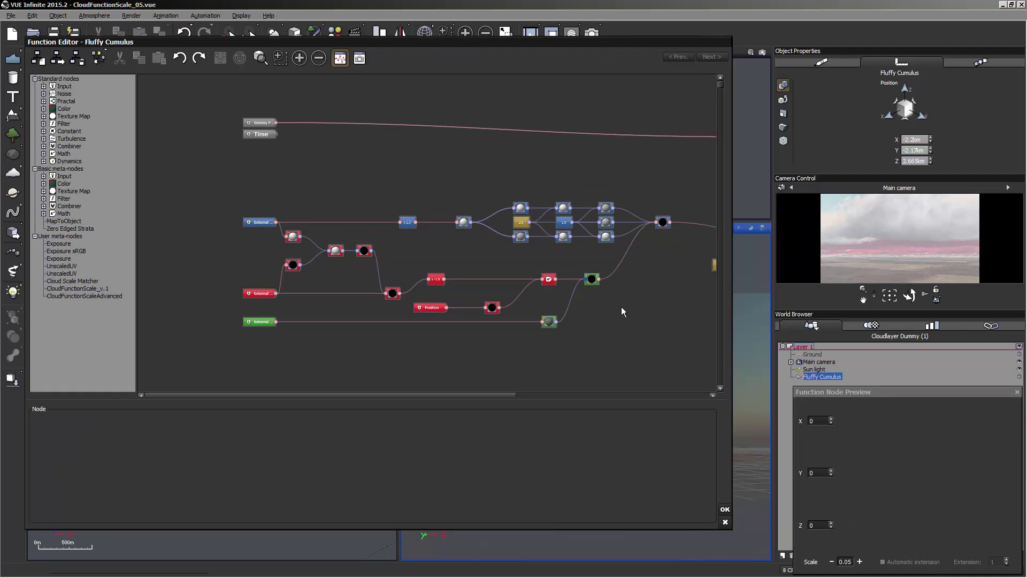
middle_drag(651, 292, 622, 277)
scroll(624, 291, up, 2)
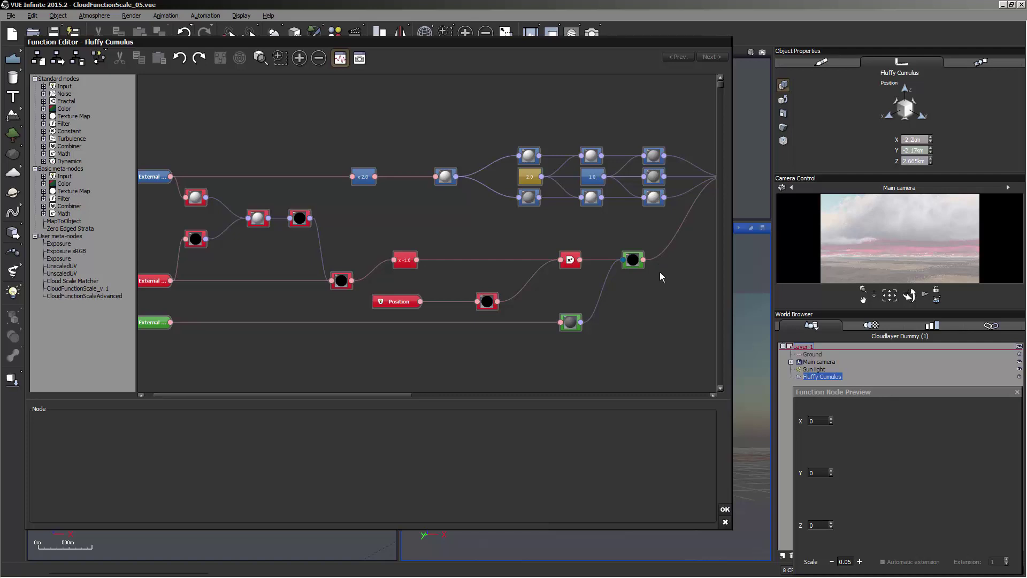
right_drag(659, 272, 582, 271)
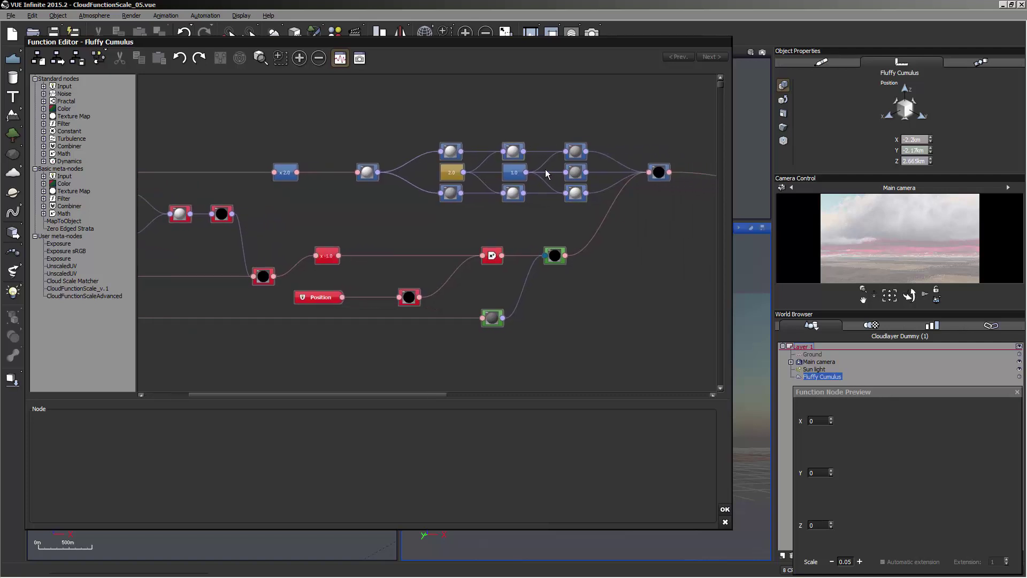
right_drag(587, 223, 505, 208)
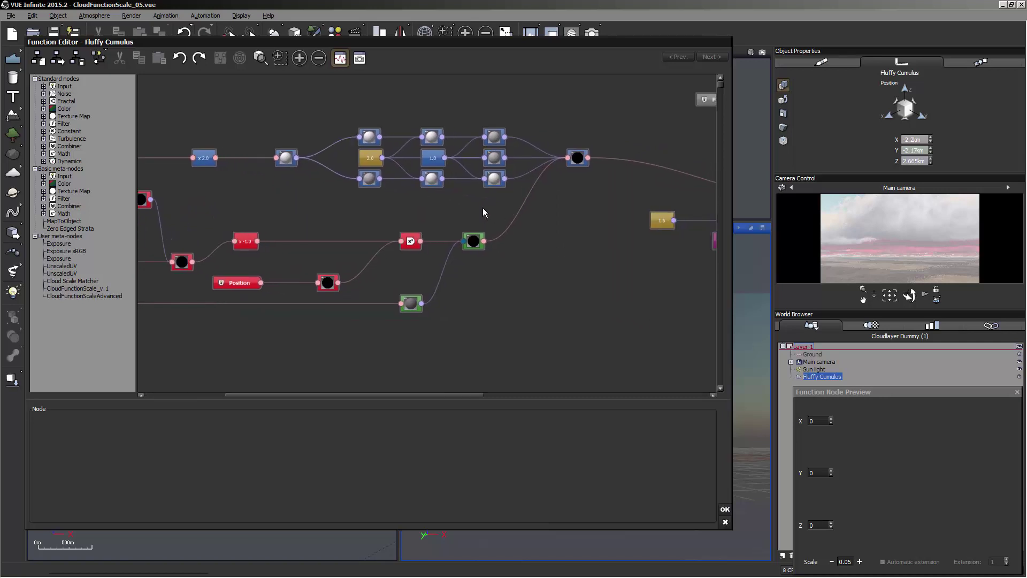
scroll(516, 204, up, 1)
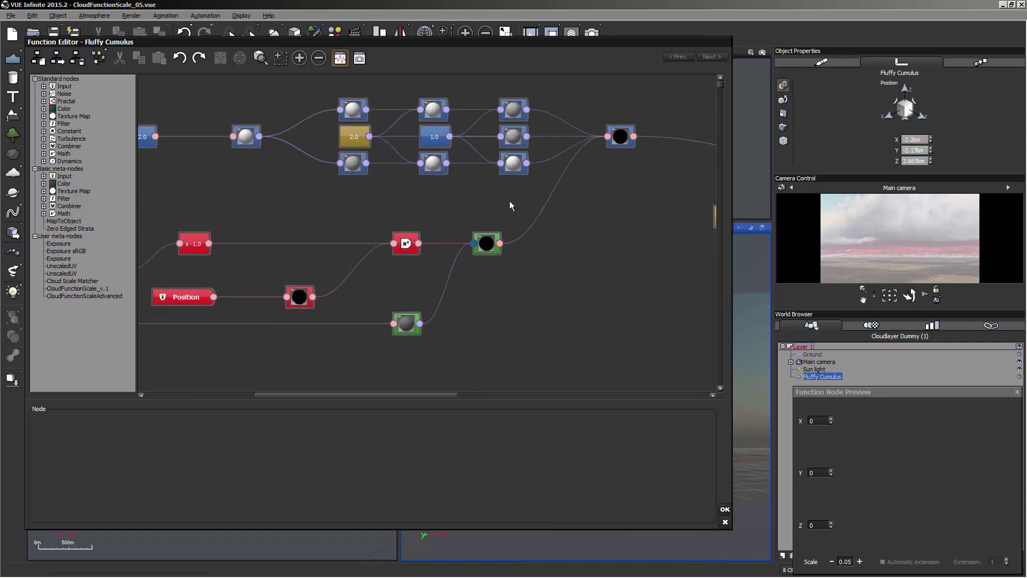
right_click(454, 200)
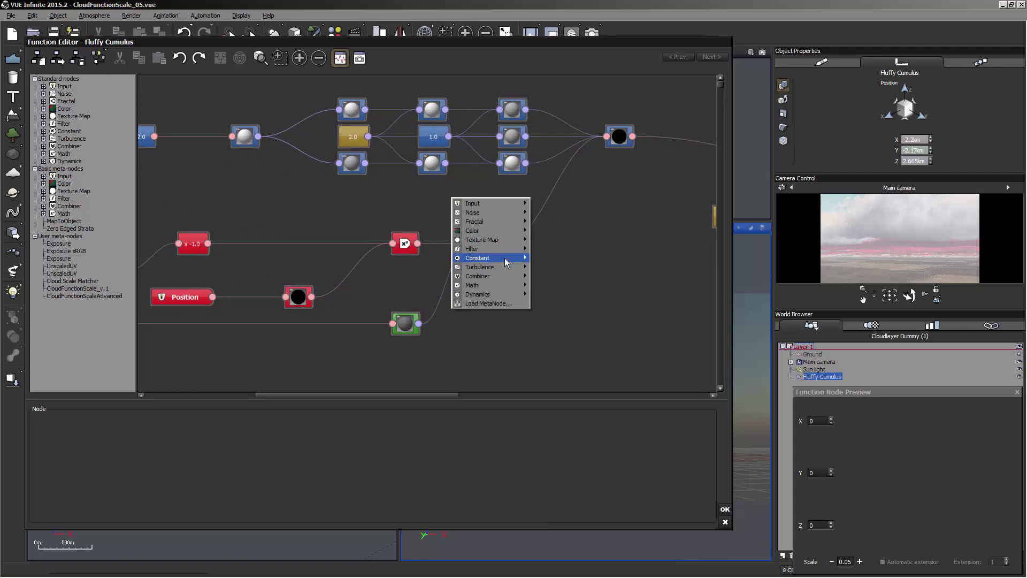
mouse_move(505, 258)
mouse_move(410, 260)
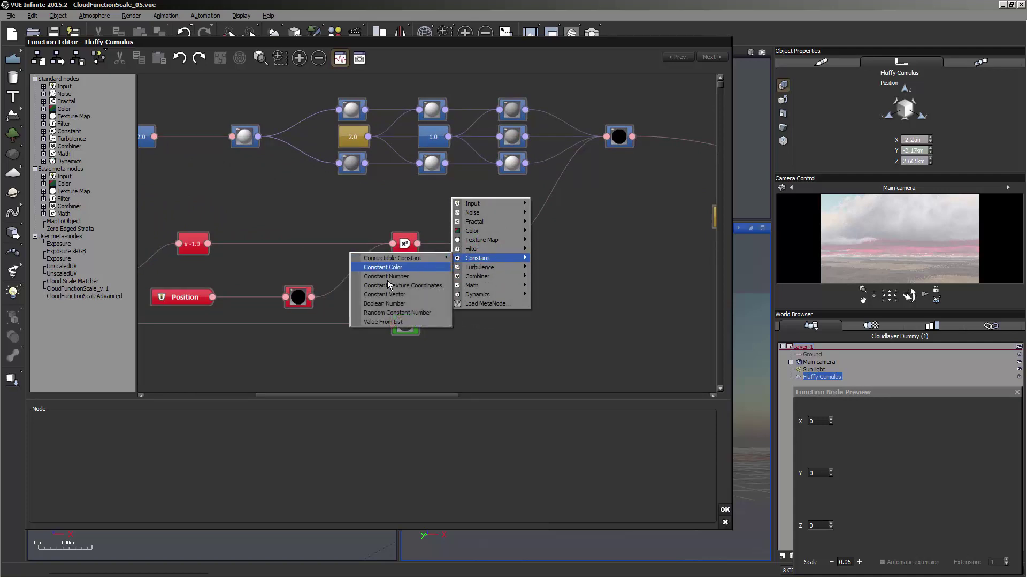
click(407, 304)
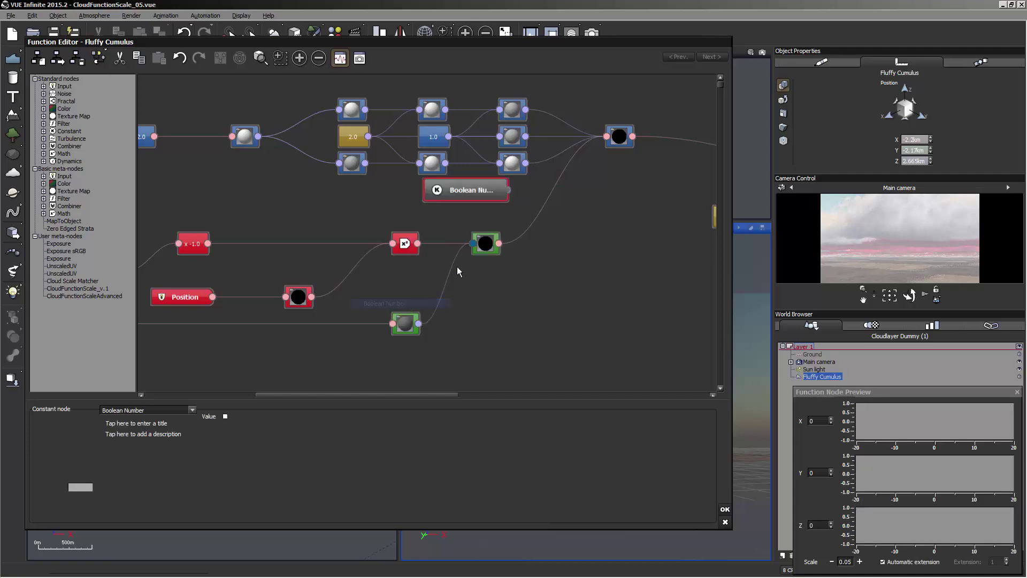
Place the Boolean Number node in the free space near the 1.5 constant node, leaving its value off.
drag(477, 194, 470, 220)
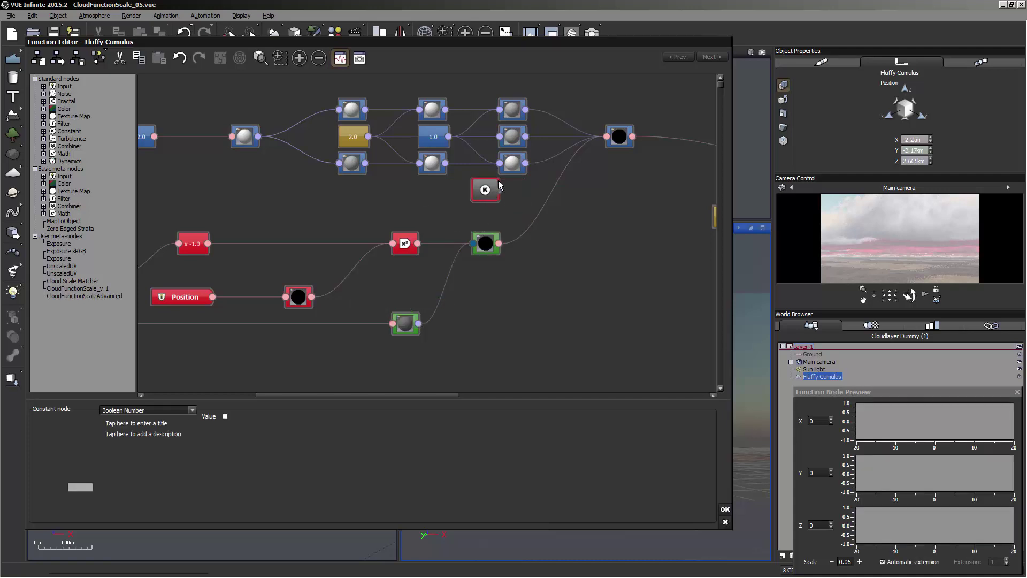
click(225, 416)
click(224, 416)
middle_drag(537, 255, 440, 276)
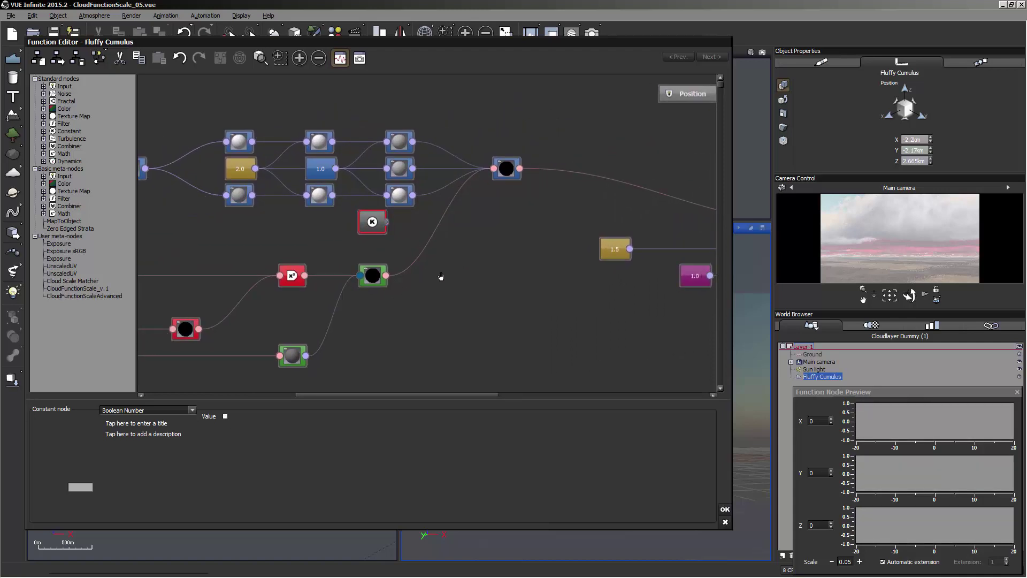
drag(377, 224, 541, 234)
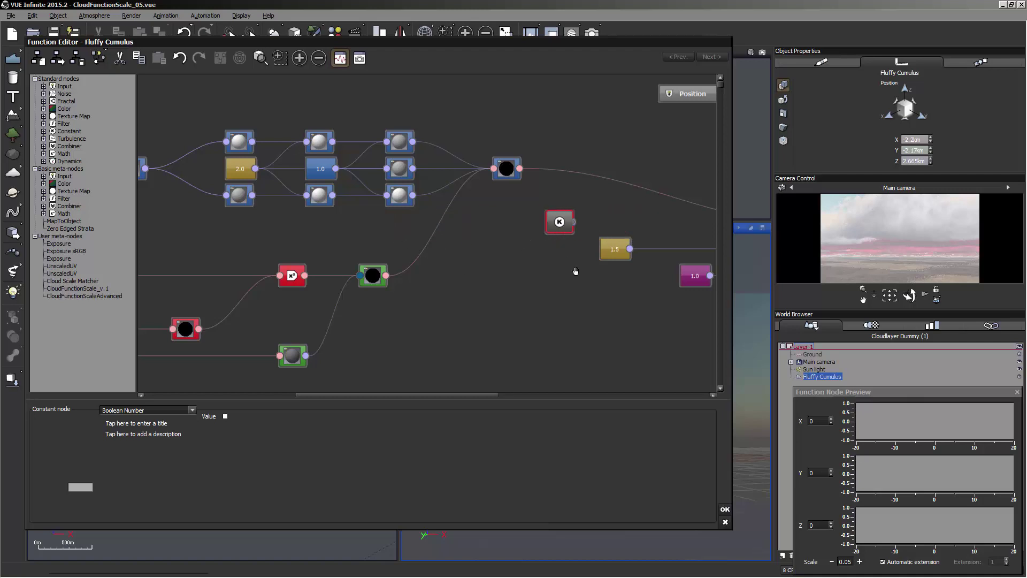
Move the red Divide (X/a) filter node below the Substract combiner, level with the x -1.0 node.
middle_drag(575, 270, 369, 263)
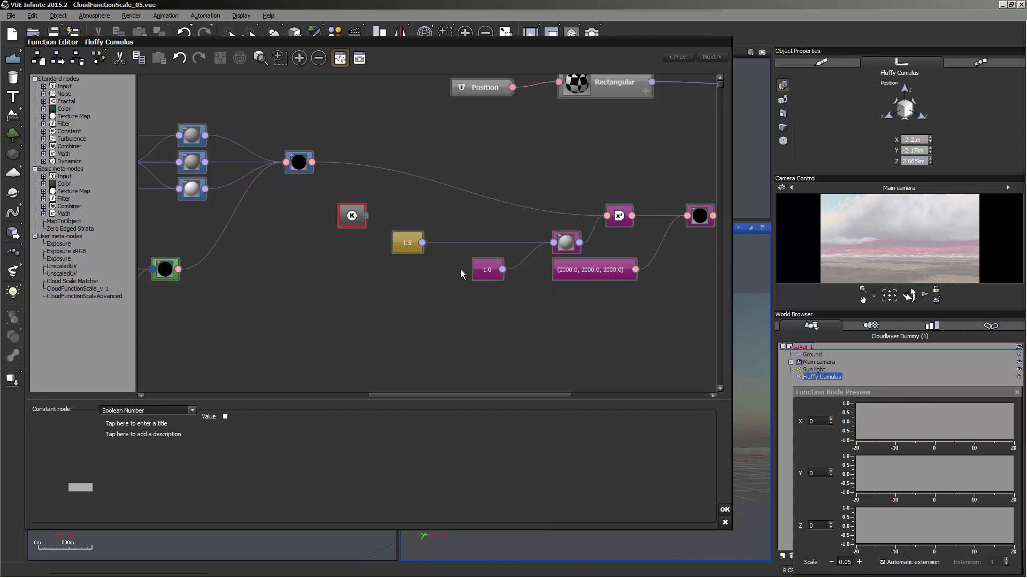
middle_drag(364, 276, 719, 277)
middle_drag(332, 276, 564, 259)
scroll(322, 255, up, 2)
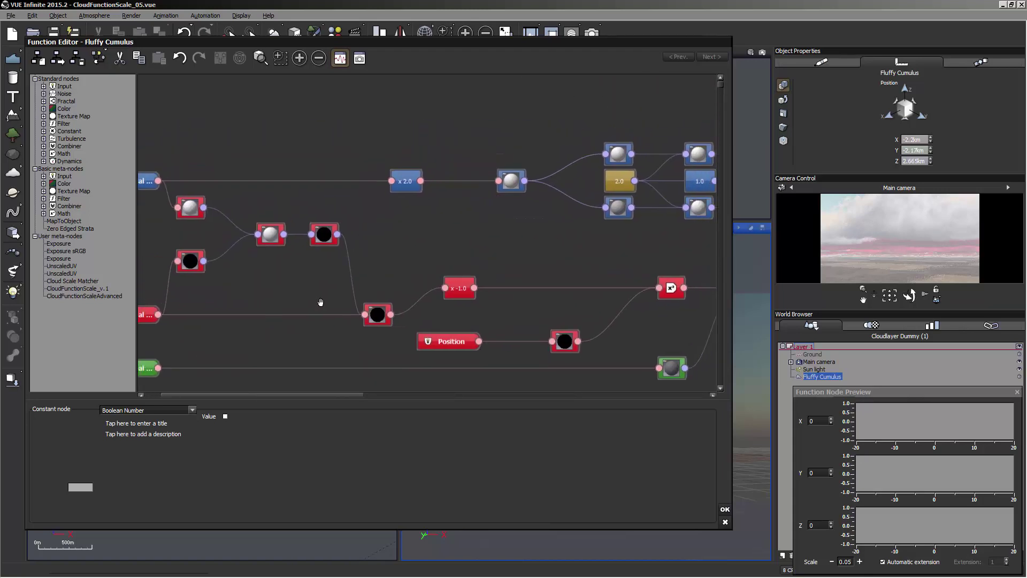
click(316, 243)
click(262, 243)
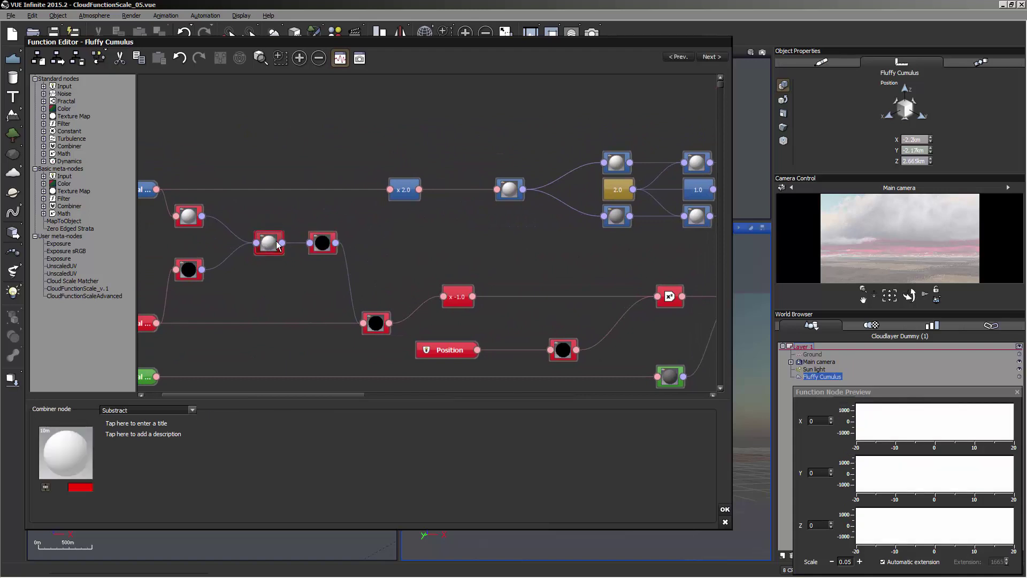
drag(322, 245, 312, 303)
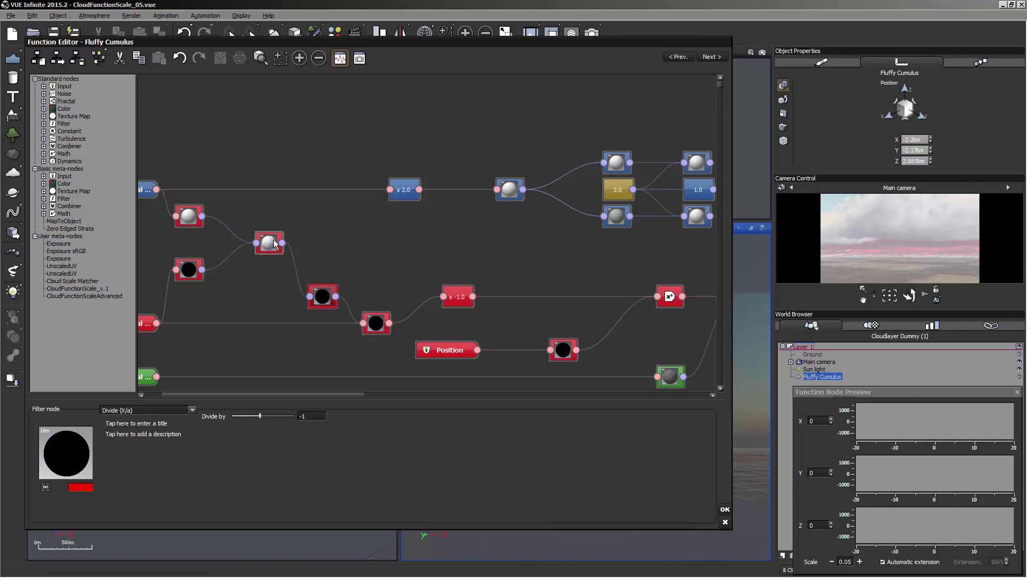
click(483, 274)
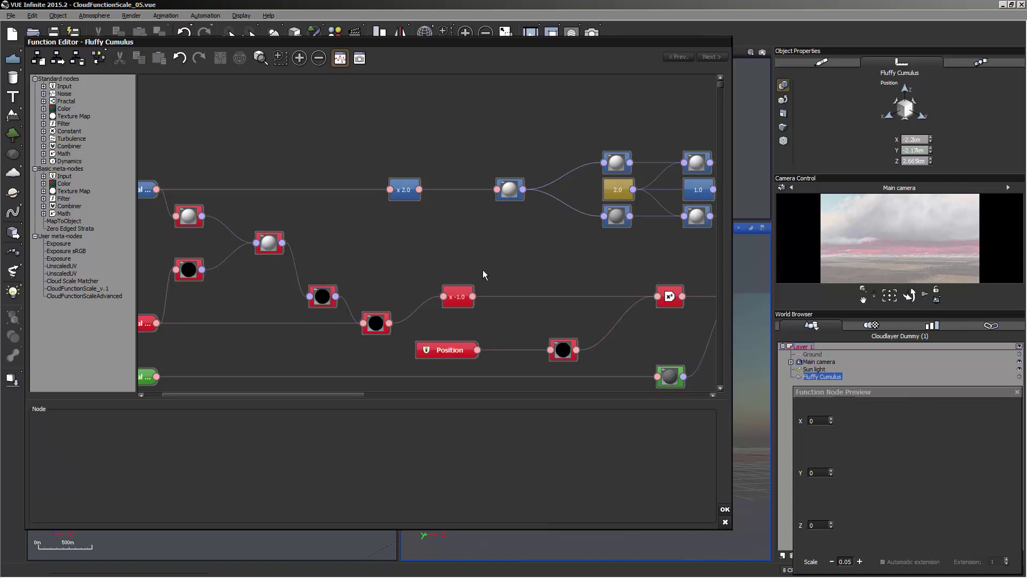
Add a Constant Number node with the value -1500 and place it below the green combiner node.
middle_drag(573, 250, 533, 264)
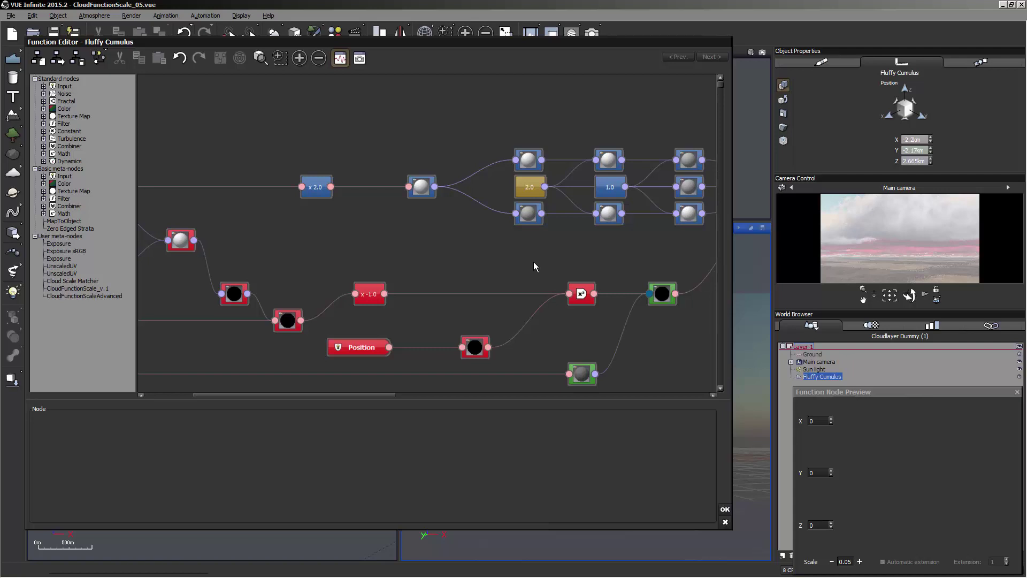
right_drag(578, 268, 538, 250)
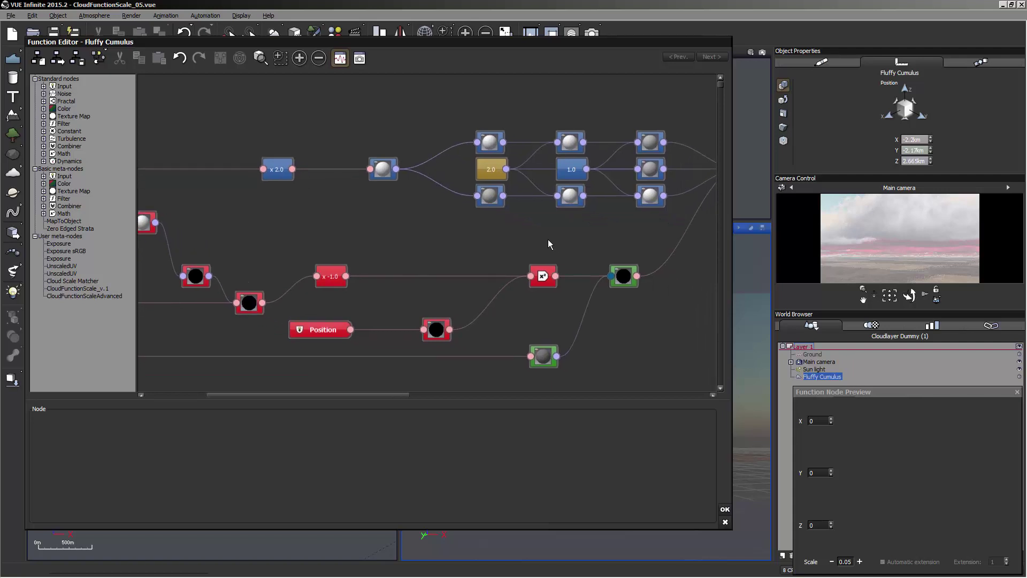
right_click(548, 240)
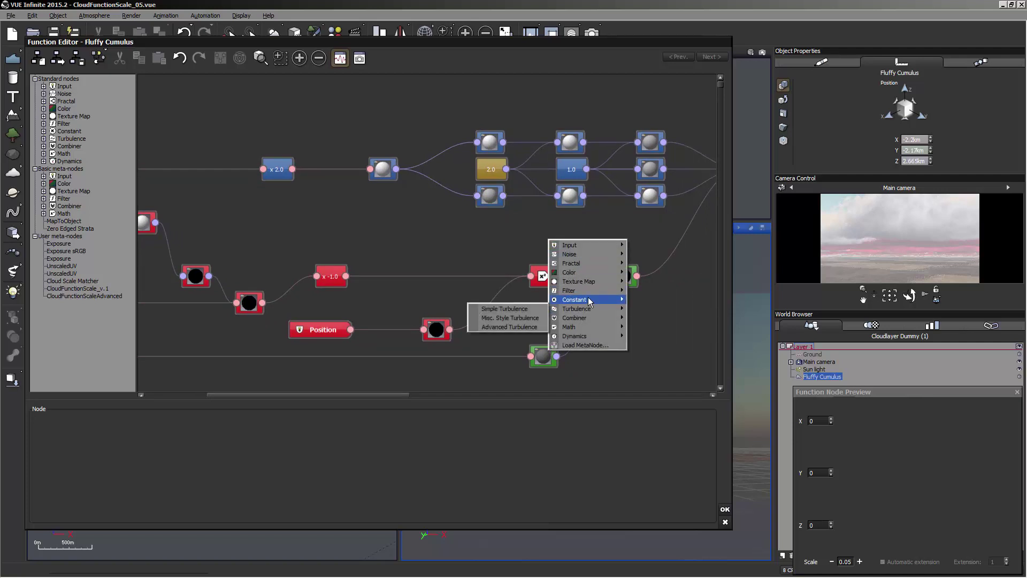
mouse_move(589, 298)
click(525, 317)
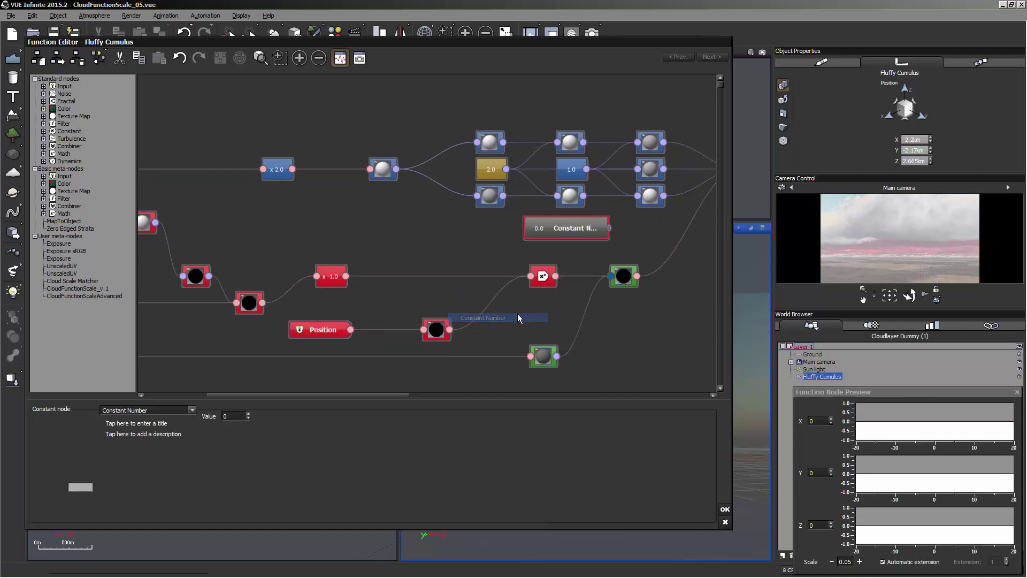
click(236, 416)
text(-1500)
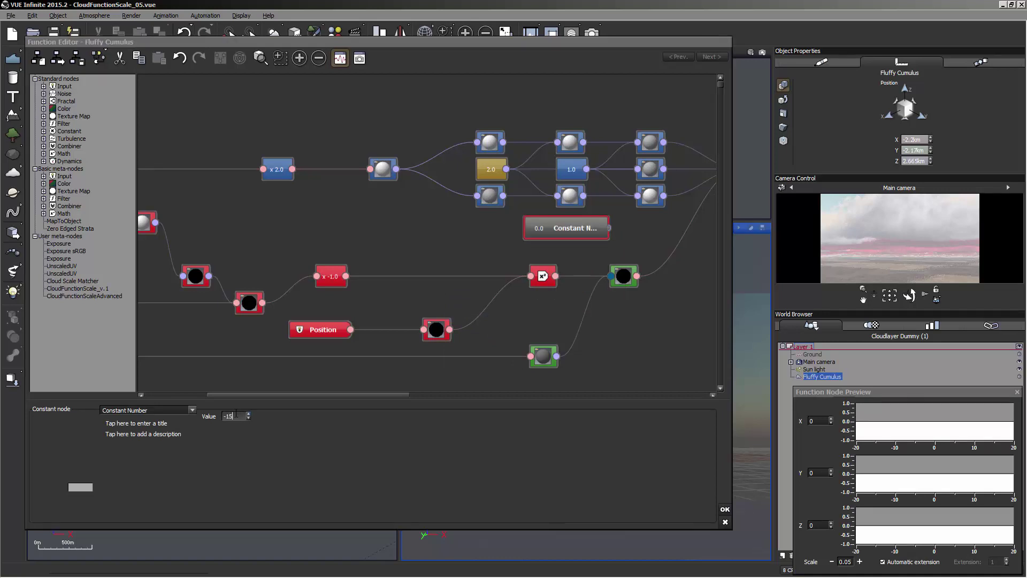
key(Return)
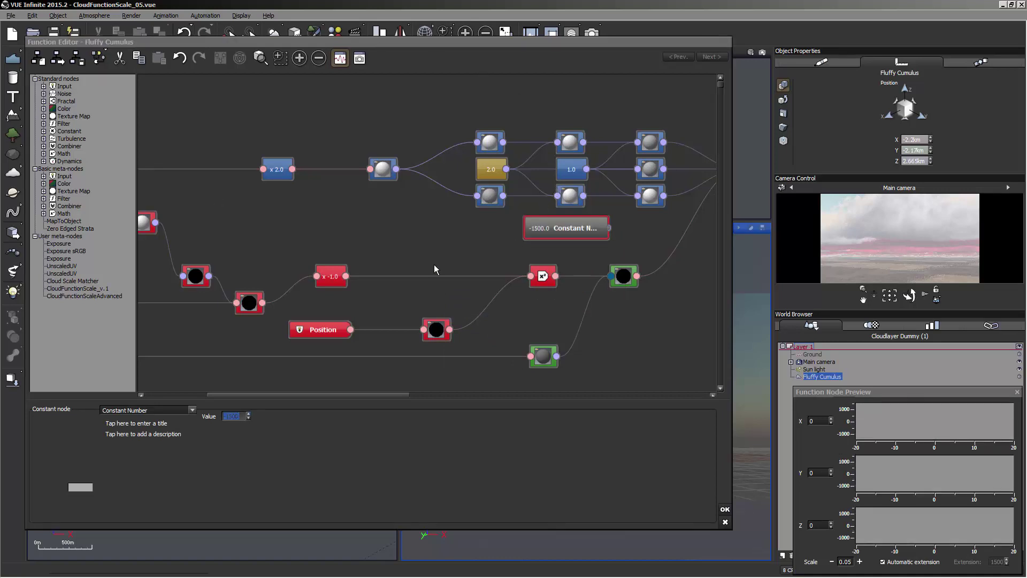
middle_drag(452, 251, 381, 220)
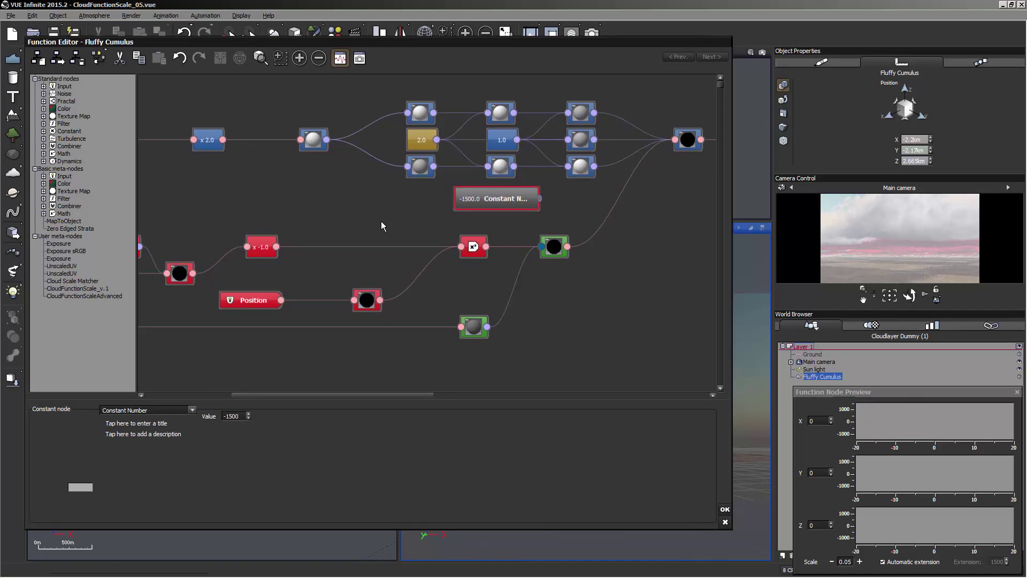
drag(466, 208, 570, 321)
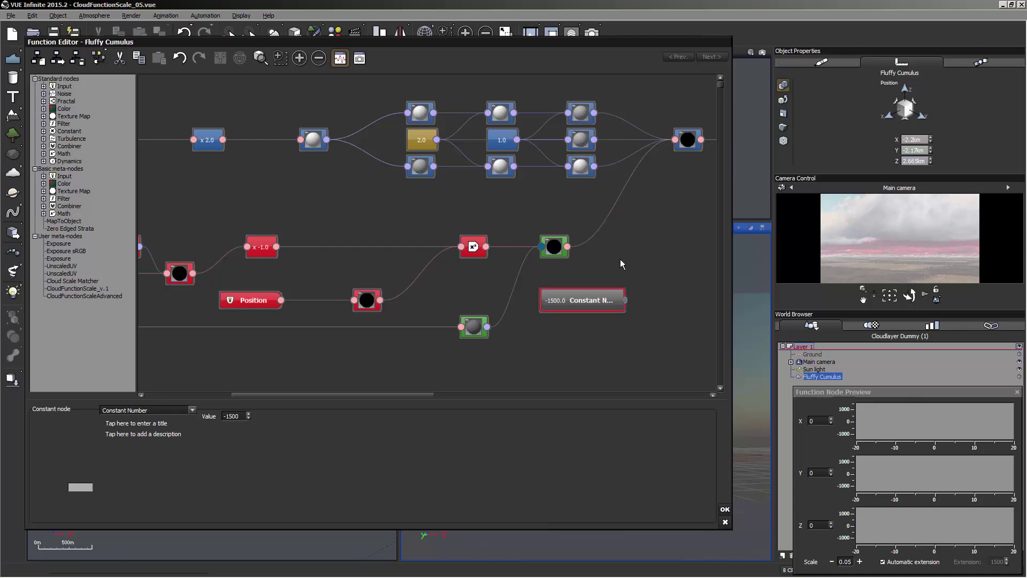
Add a Divide (X/a) filter node just beyond the green combiner and expand it to show its inputs.
middle_drag(595, 264, 679, 261)
middle_drag(207, 237, 273, 248)
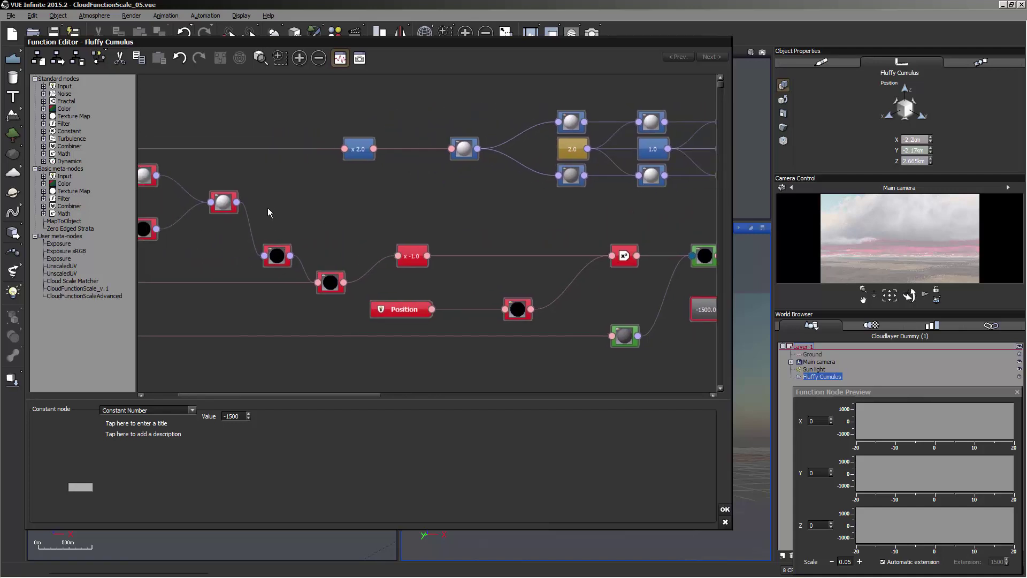
middle_drag(532, 229, 367, 224)
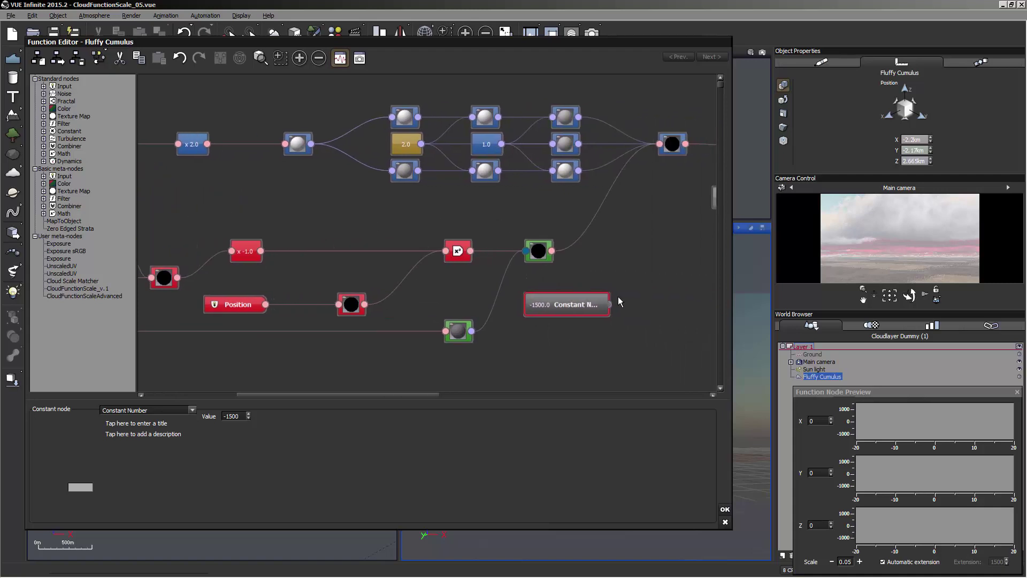
click(608, 227)
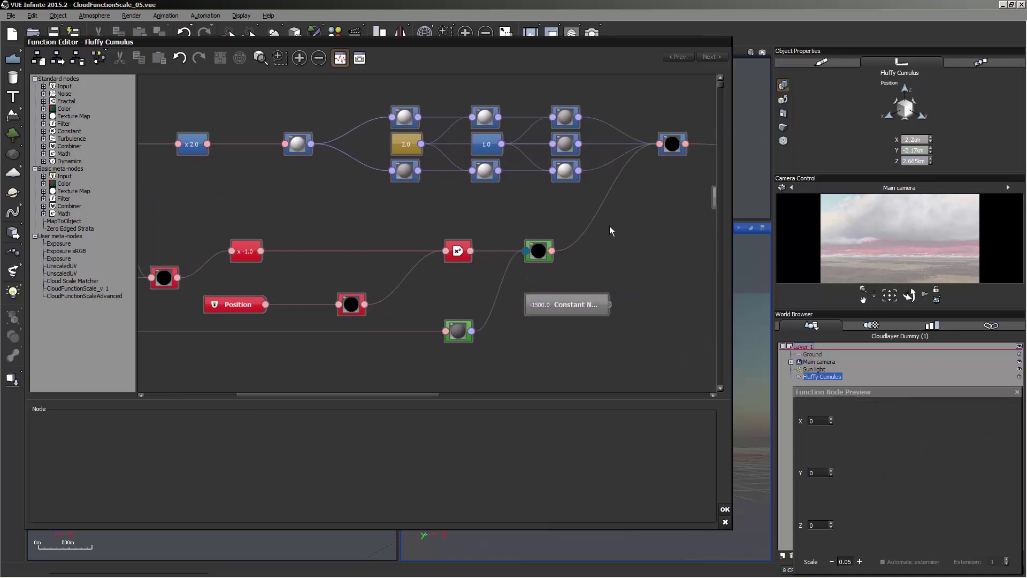
right_click(609, 226)
mouse_move(643, 274)
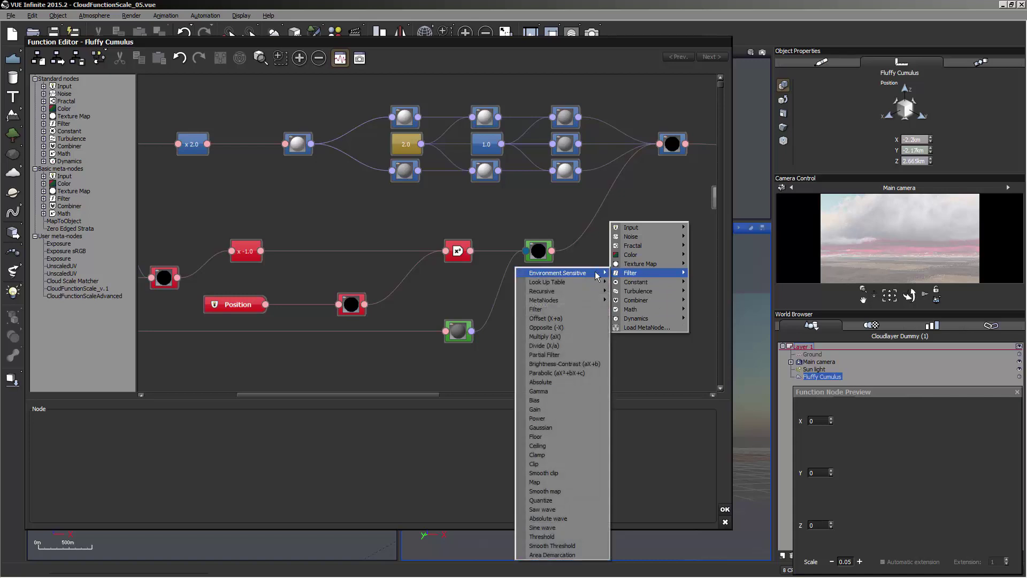
click(576, 346)
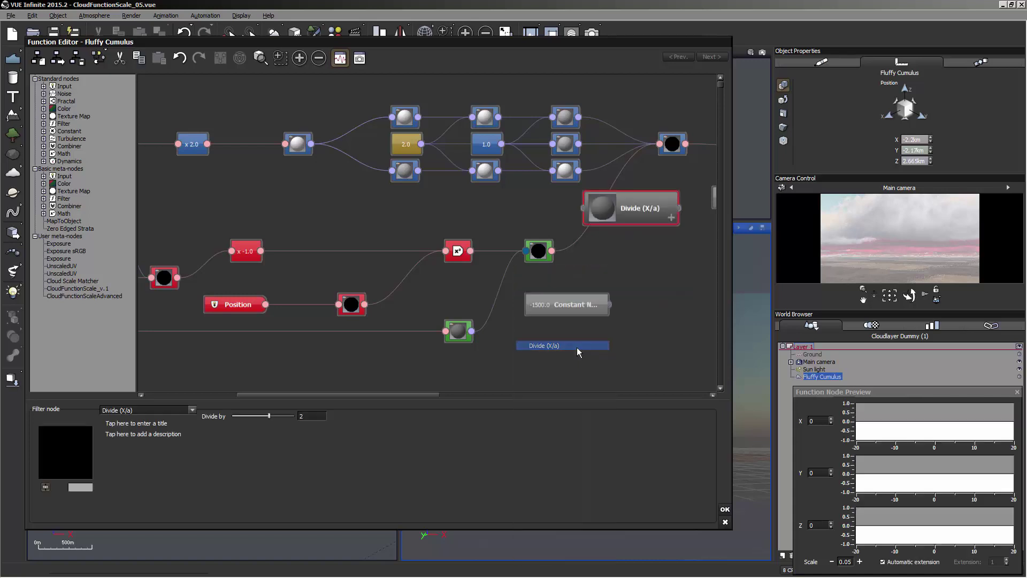
click(671, 217)
drag(629, 209, 623, 219)
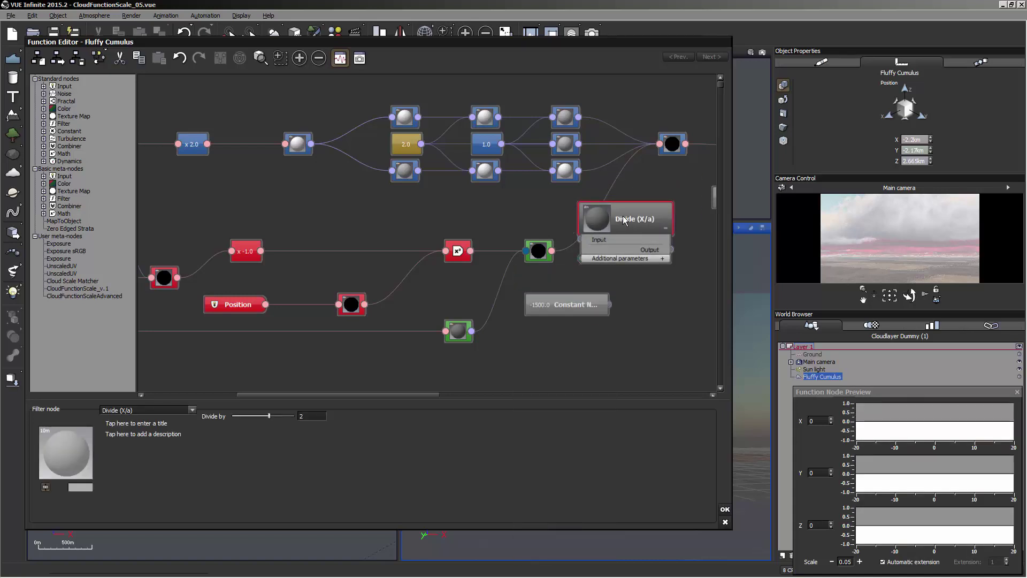
Connect the red Substract node's output to the new Divide node's input and the -1500 constant to its Divide by parameter.
middle_drag(524, 227, 625, 214)
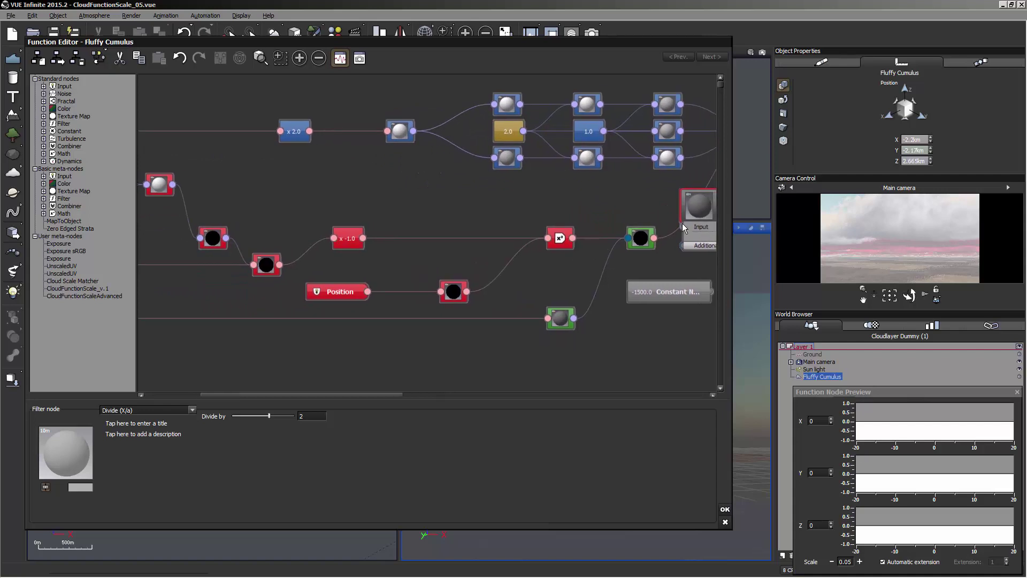
drag(682, 226, 172, 185)
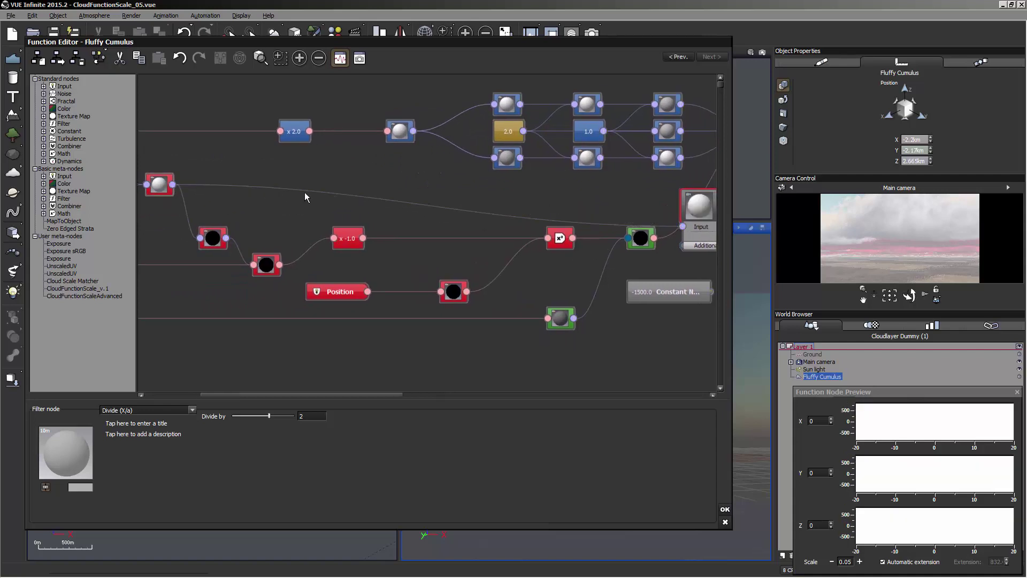
middle_drag(319, 190, 191, 193)
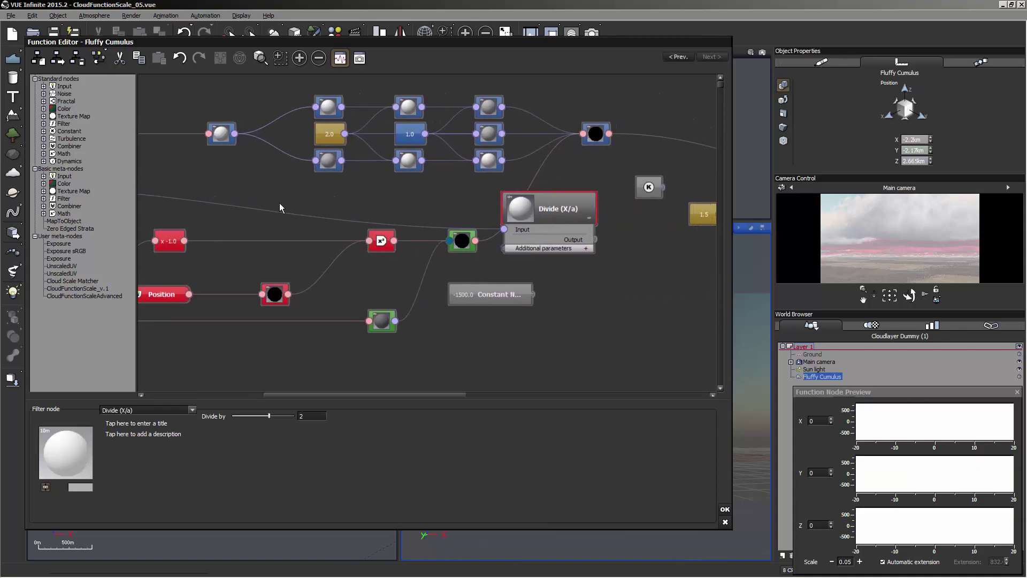
drag(536, 209, 564, 209)
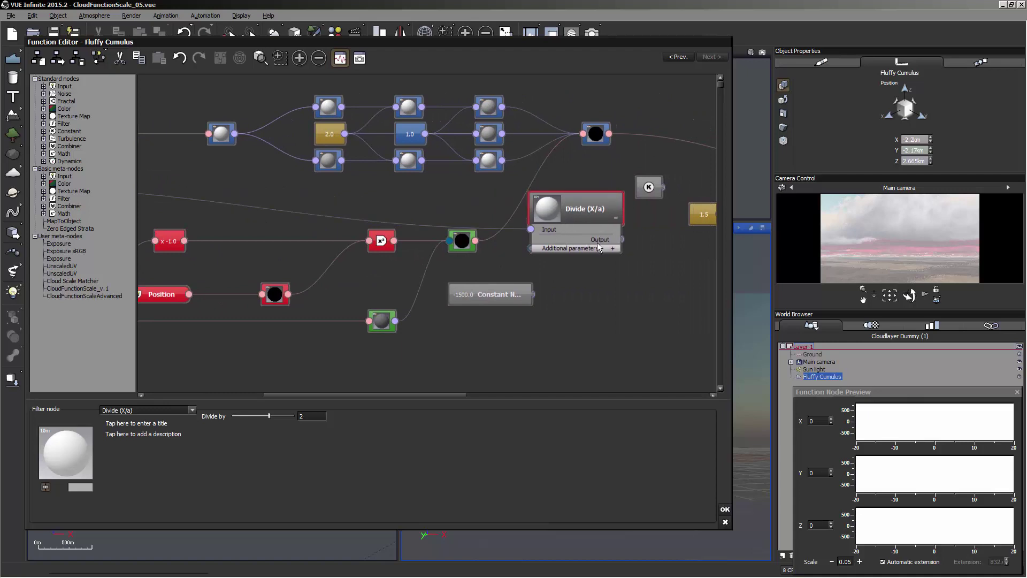
click(612, 248)
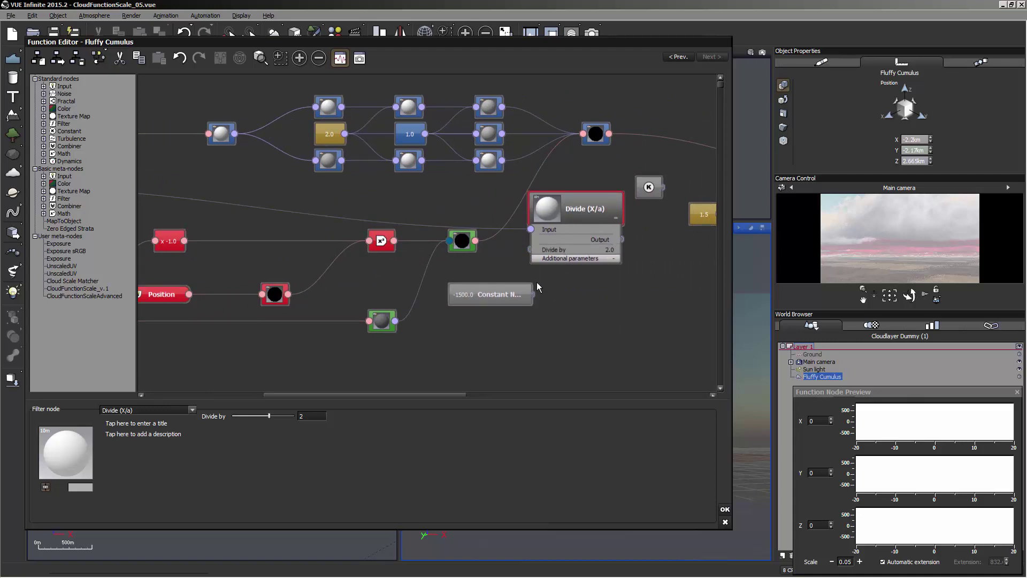
drag(533, 295, 530, 249)
drag(504, 295, 476, 295)
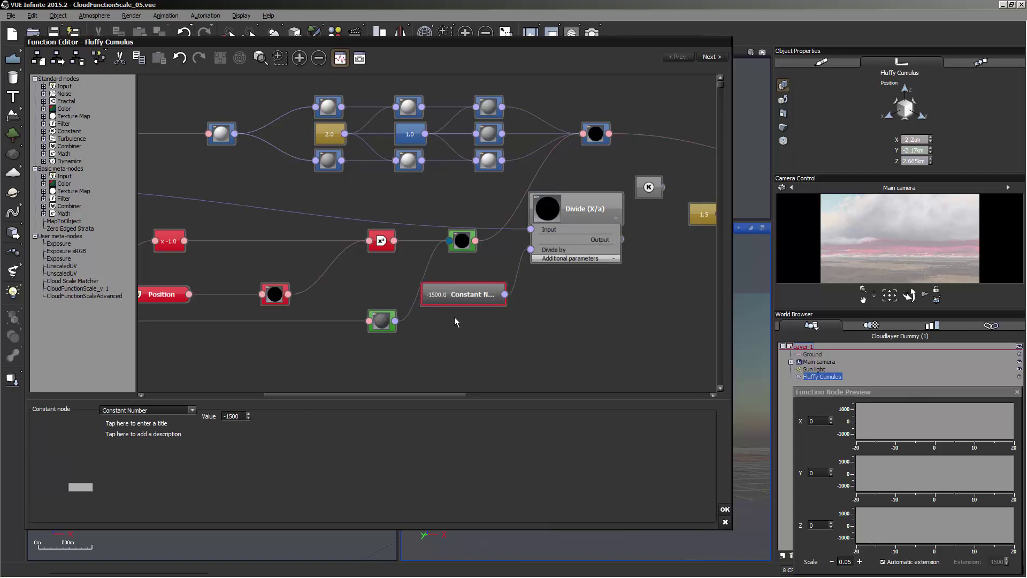
Collapse the gray Divide node and place the -1500 constant directly beneath it.
click(565, 204)
middle_drag(579, 240, 465, 282)
drag(368, 338, 417, 331)
Move the violet Divide filter above the violet 1.0 constant and the 1.5 constant next to the blue combiner.
middle_drag(469, 318, 278, 261)
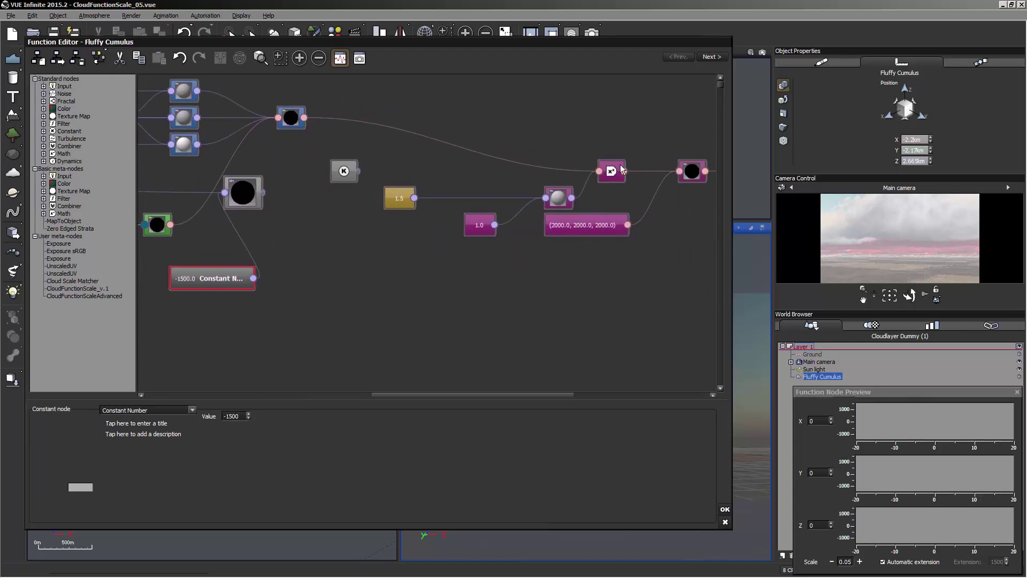
drag(558, 198, 478, 199)
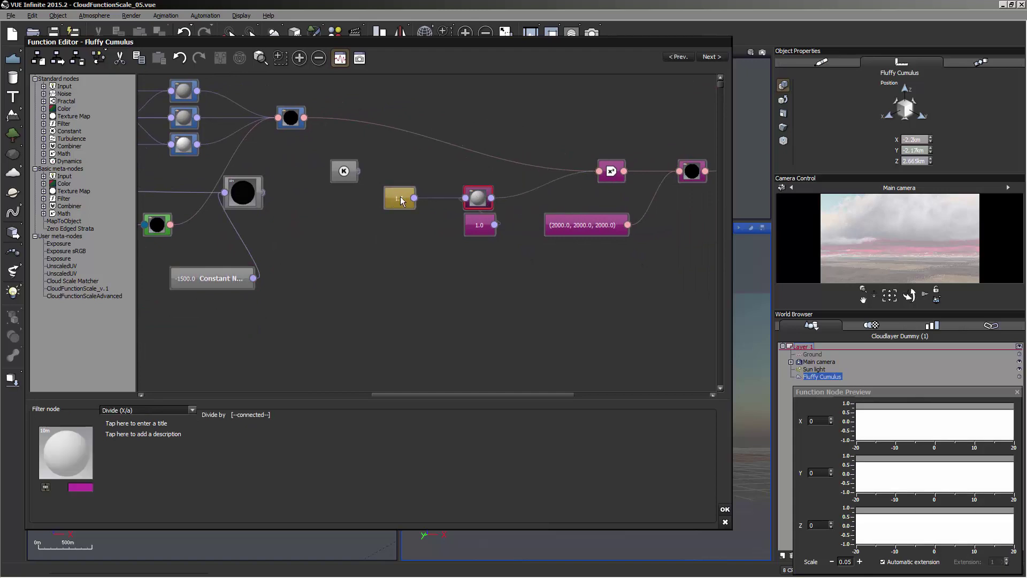
drag(401, 201, 320, 147)
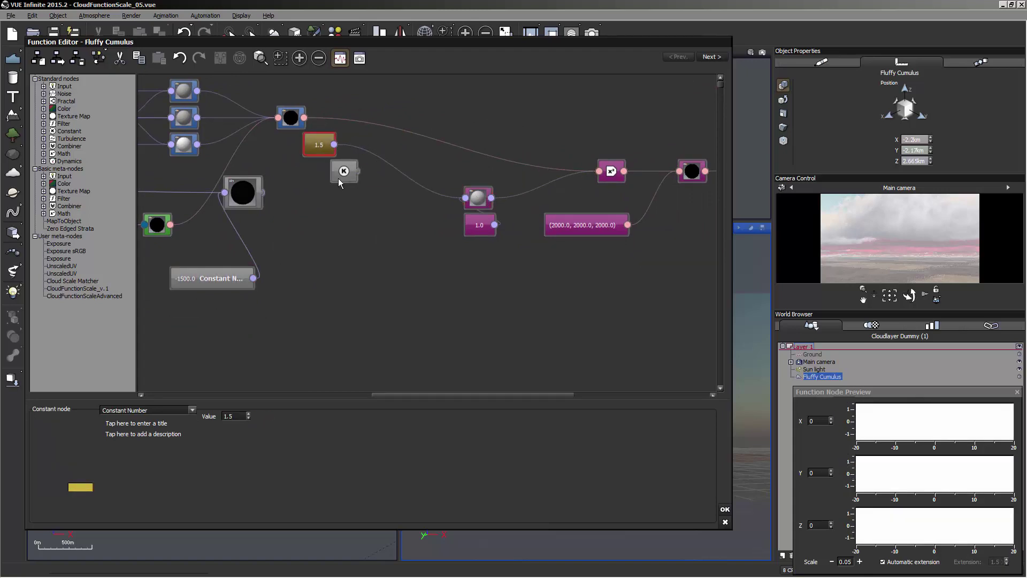
Place the Boolean Number node below the 1.5 constant and shift the gray Divide node to just above it.
middle_drag(419, 219, 570, 250)
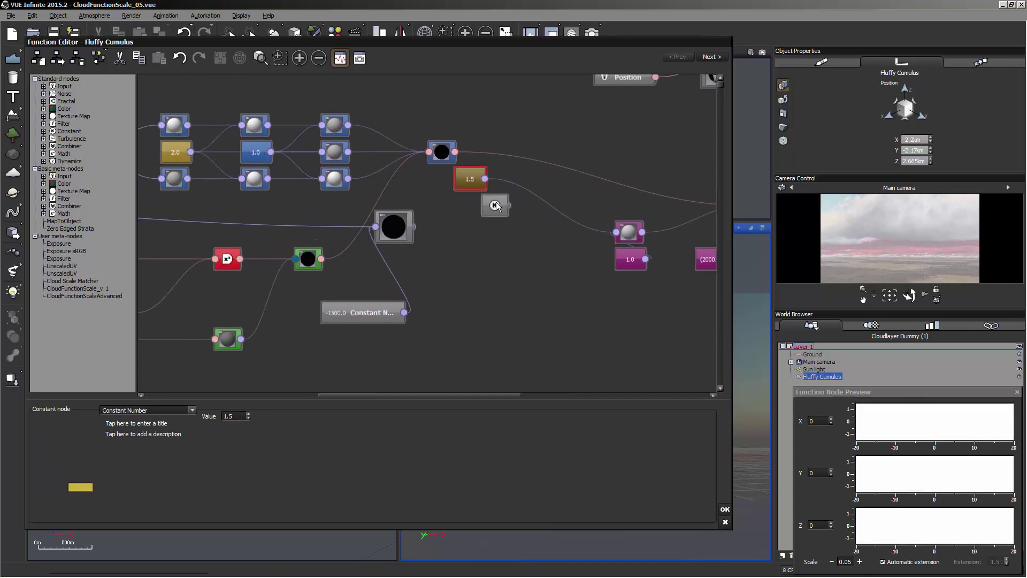
drag(495, 210, 435, 285)
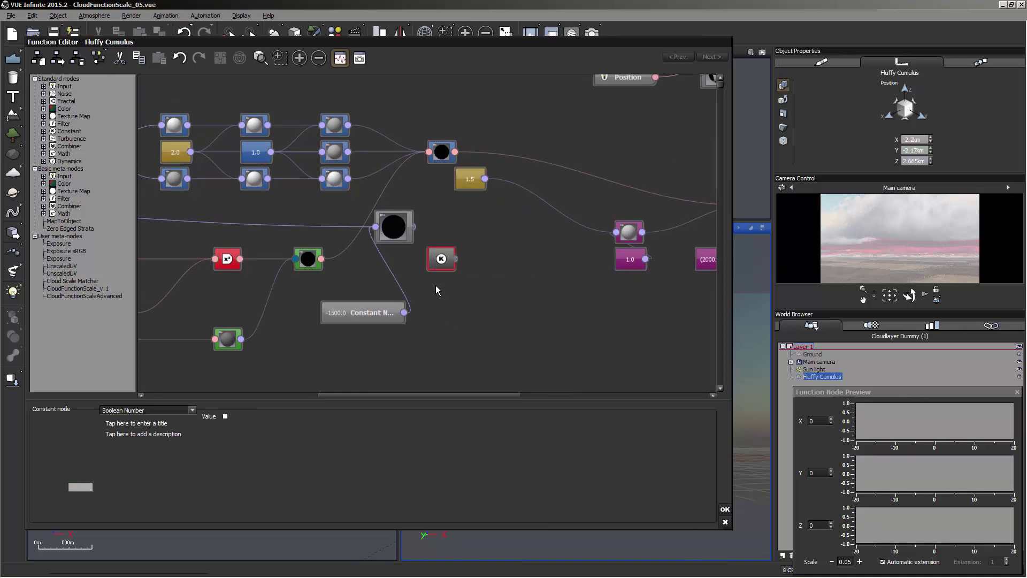
drag(392, 238, 418, 238)
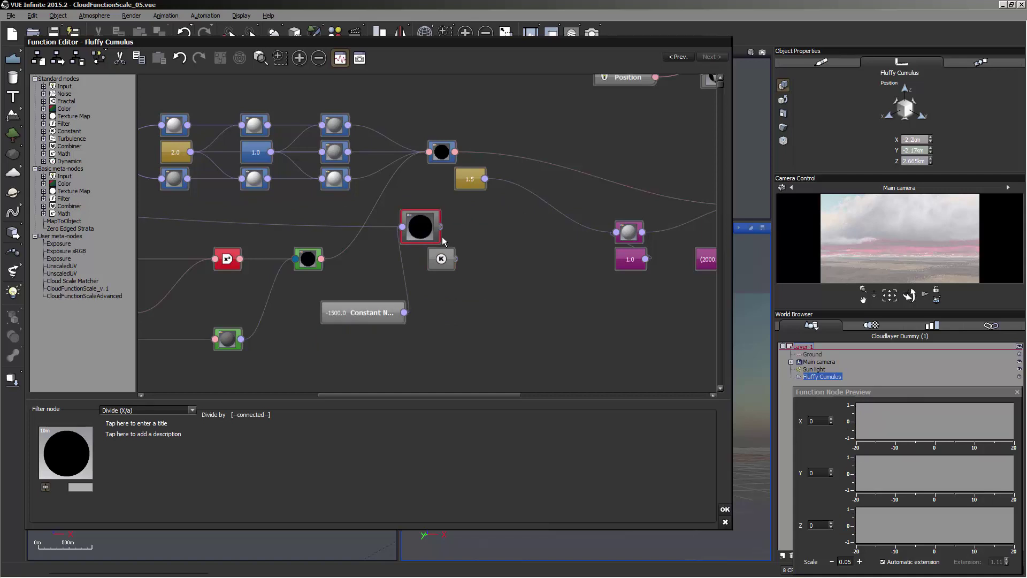
Add a Multiply inputs combiner and connect the 1.5 constant to its Input 0 and the gray Divide node's output to its Input 1.
click(493, 223)
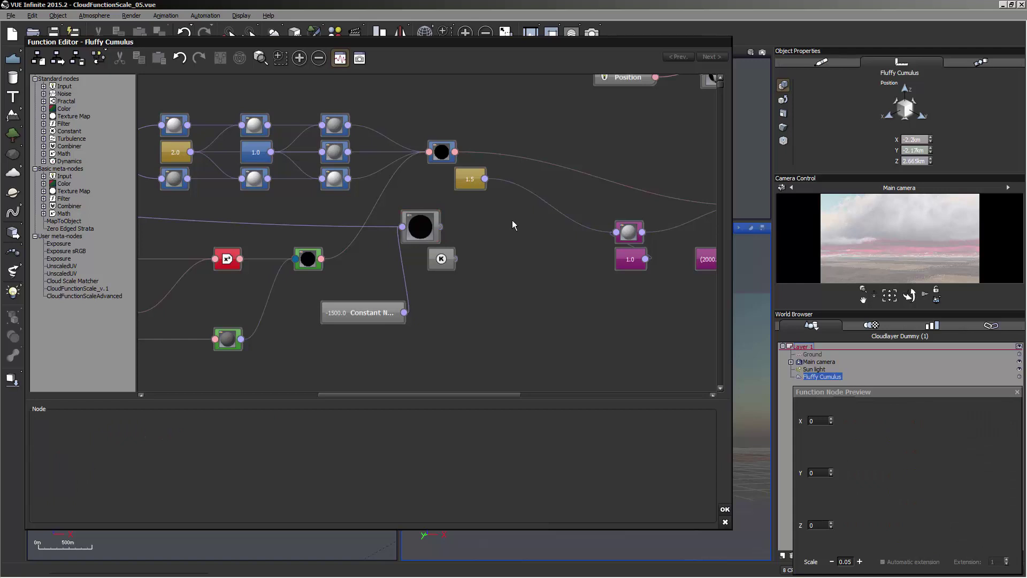
middle_drag(482, 340, 483, 342)
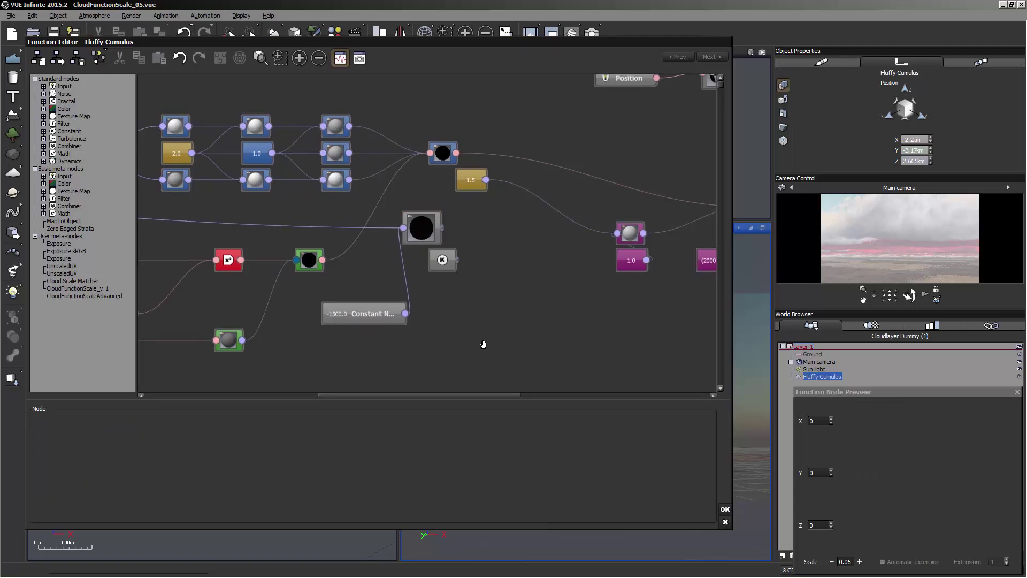
right_click(483, 342)
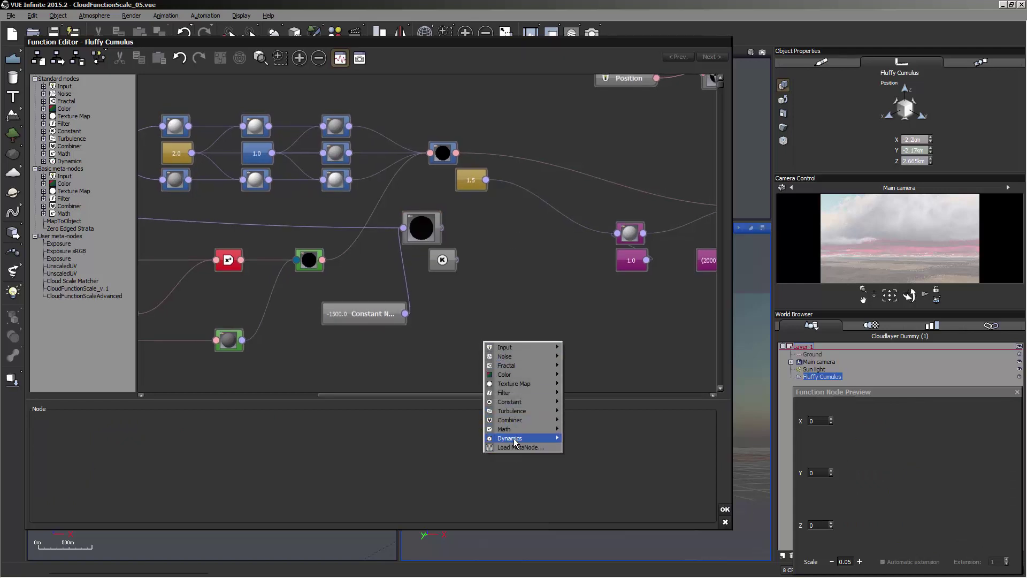
mouse_move(515, 421)
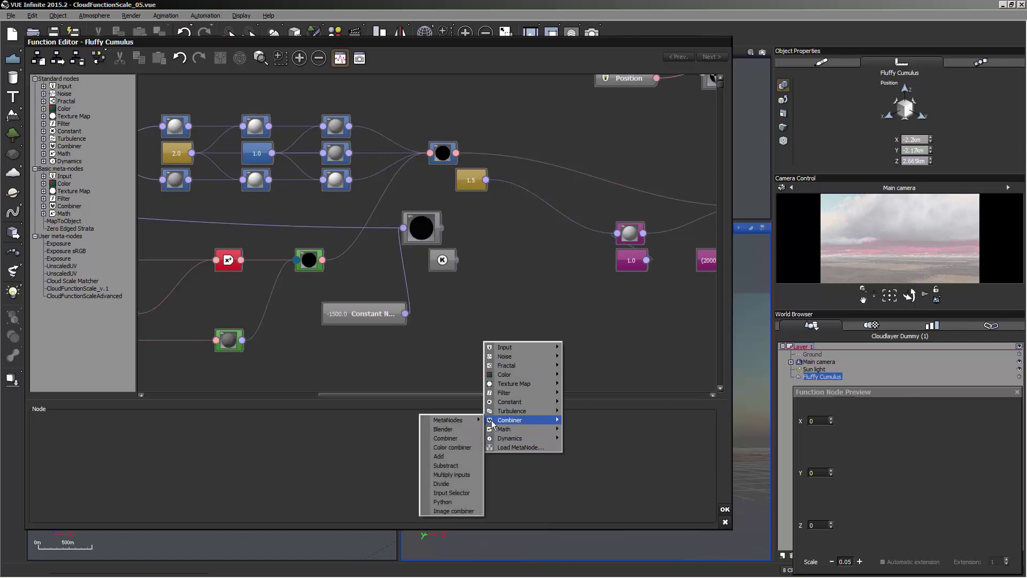
click(460, 475)
drag(509, 320, 485, 180)
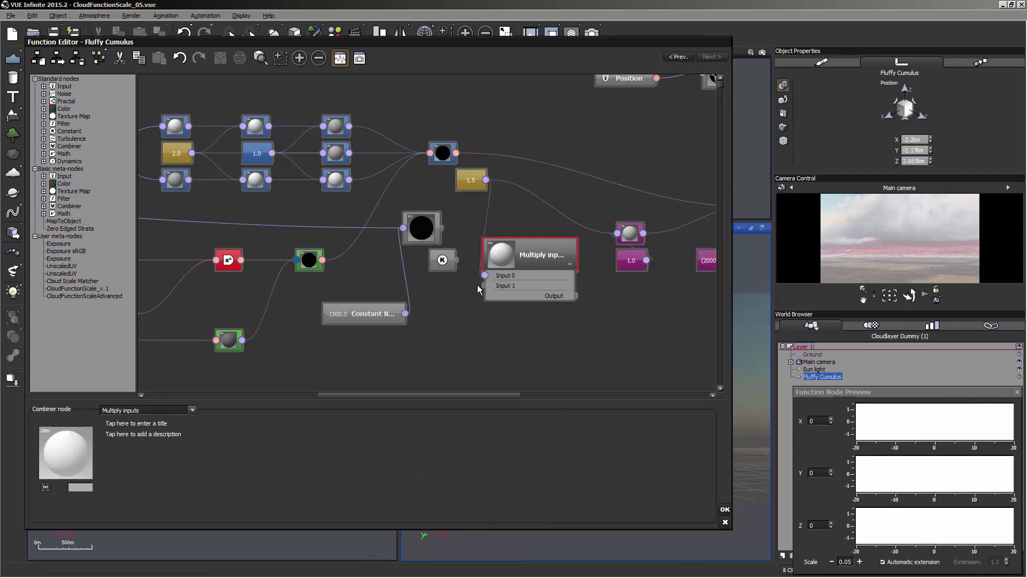
drag(440, 227, 484, 285)
Collapse the Multiply inputs node and align it beside the gray Divide node.
mouse_move(415, 244)
mouse_down()
mouse_move(415, 218)
mouse_move(416, 244)
mouse_up()
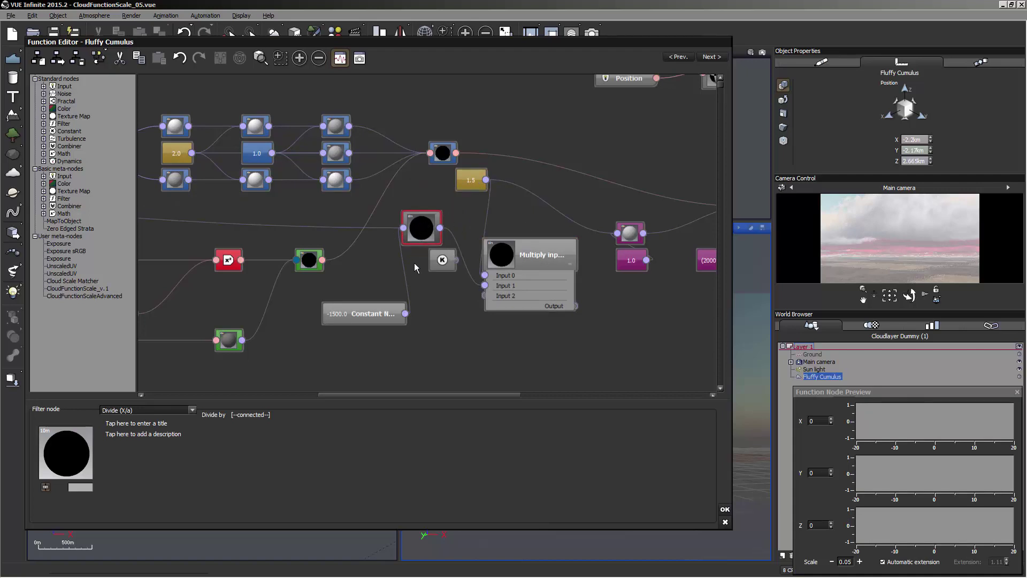
right_drag(412, 261, 477, 256)
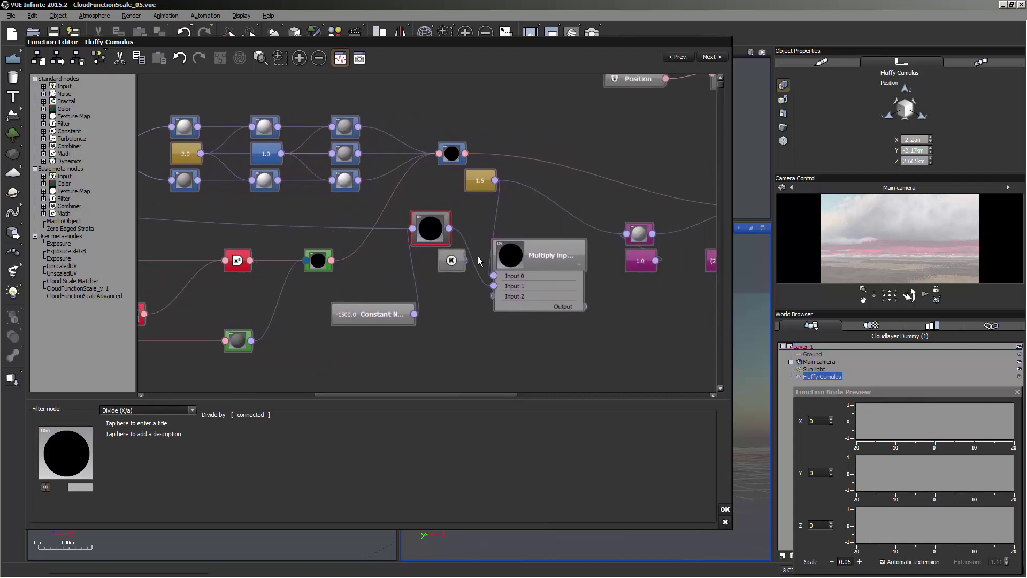
click(546, 249)
right_drag(546, 249, 443, 261)
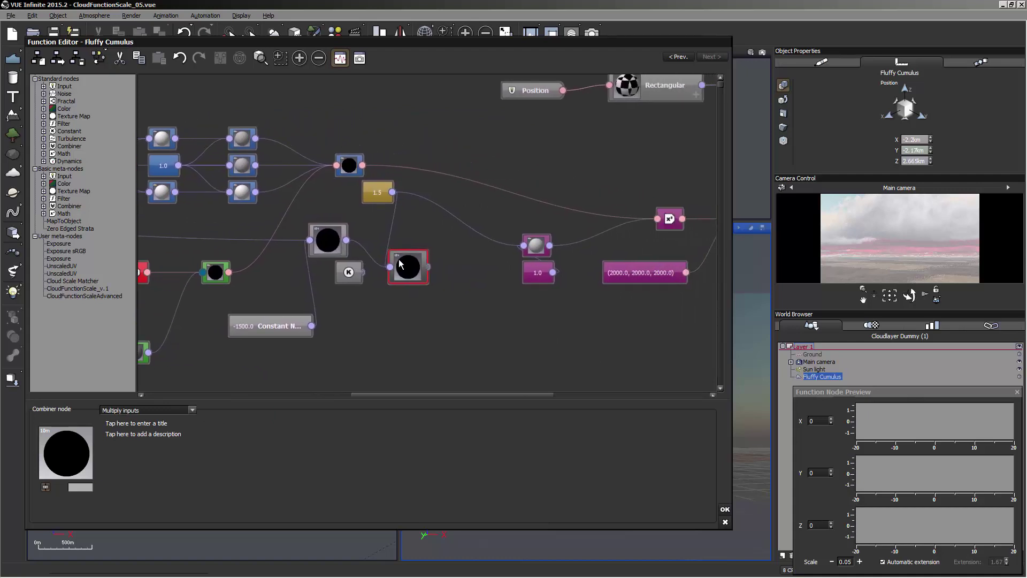
drag(415, 263, 441, 236)
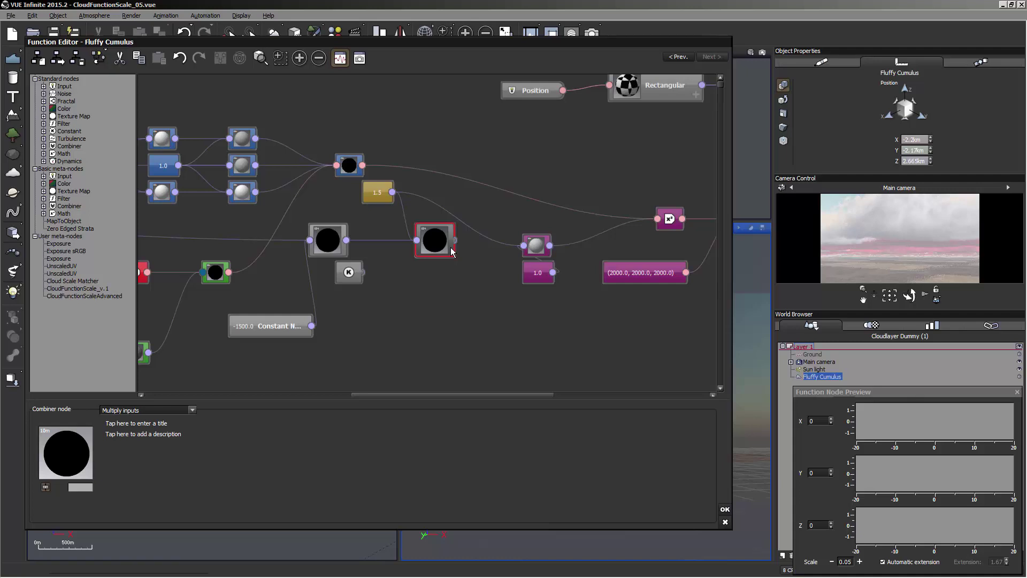
Move the violet Divide filter directly above the (2000.0, 2000.0, 2000.0) constant to make room beside the Multiply inputs node.
click(463, 293)
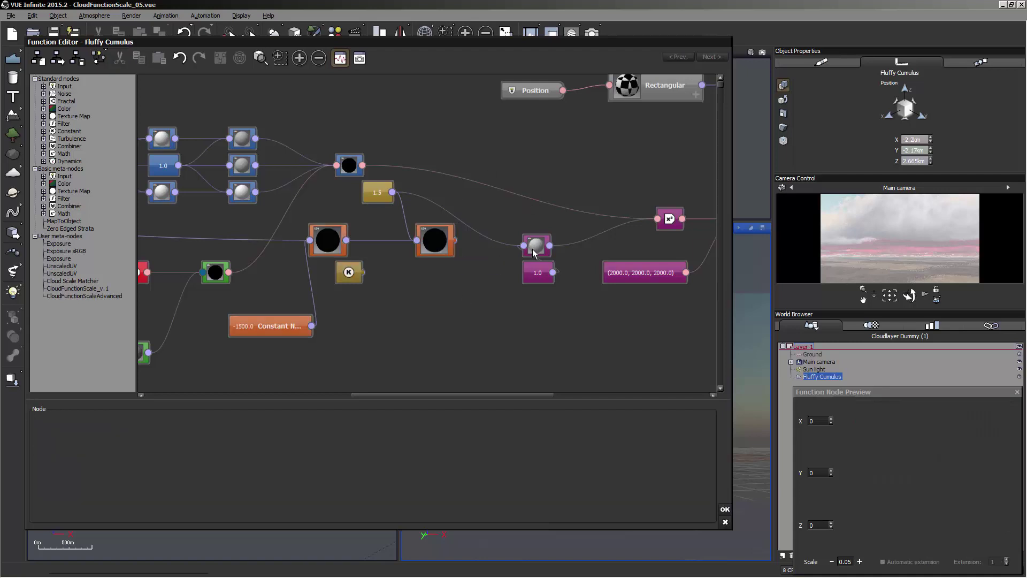
drag(536, 245, 616, 218)
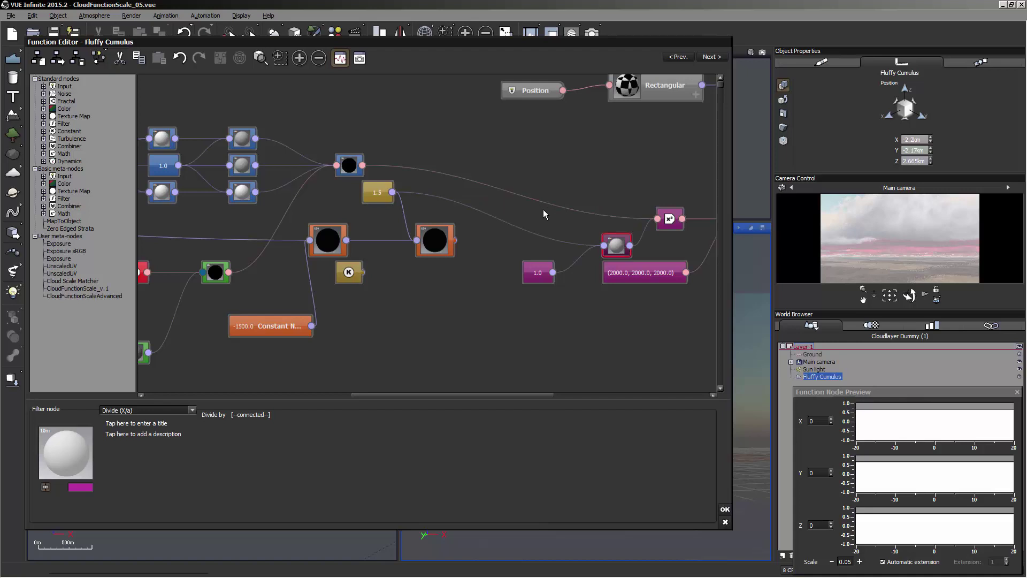
click(500, 239)
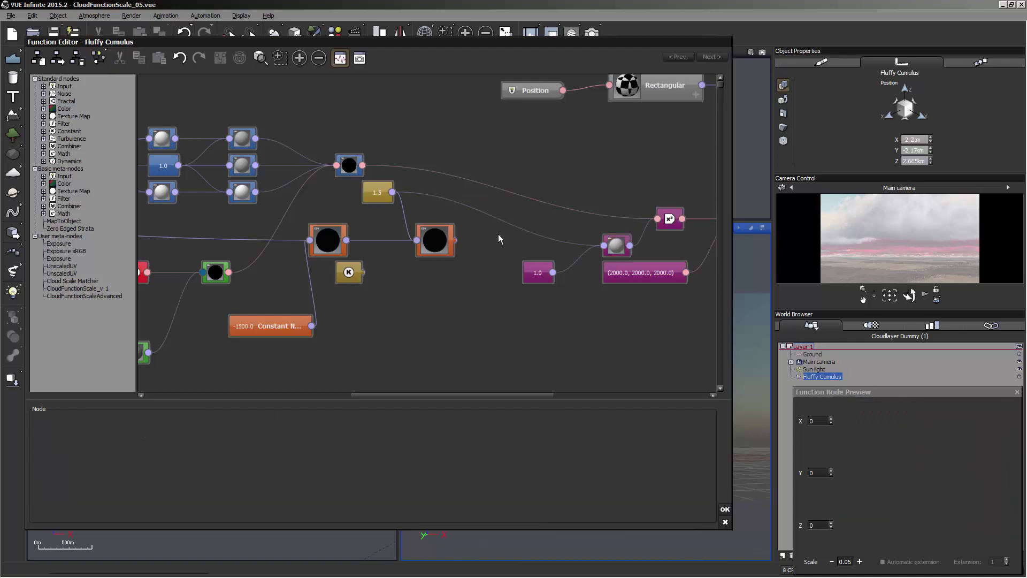
Add a Blender combiner and connect the 1.5 constant to its Input 0 and the Multiply inputs node's output to its Input 1.
right_click(483, 349)
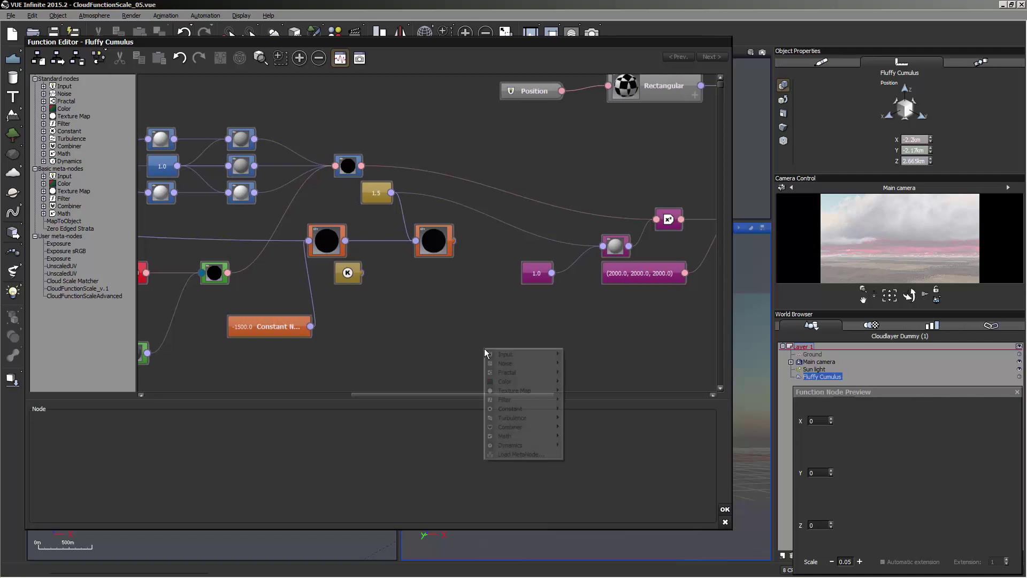
mouse_move(508, 427)
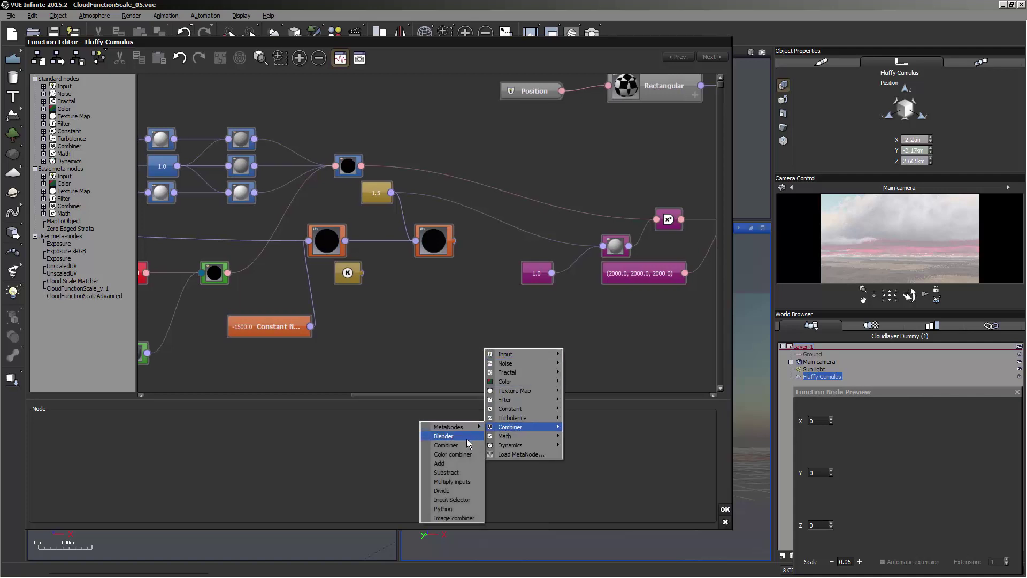
click(467, 438)
mouse_move(552, 352)
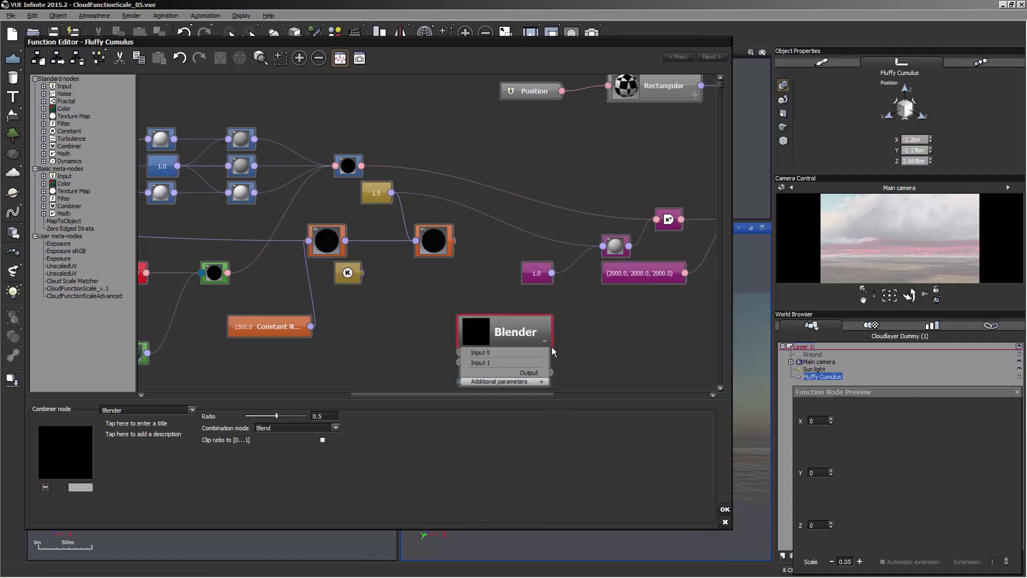
drag(522, 333, 390, 192)
drag(498, 289, 501, 213)
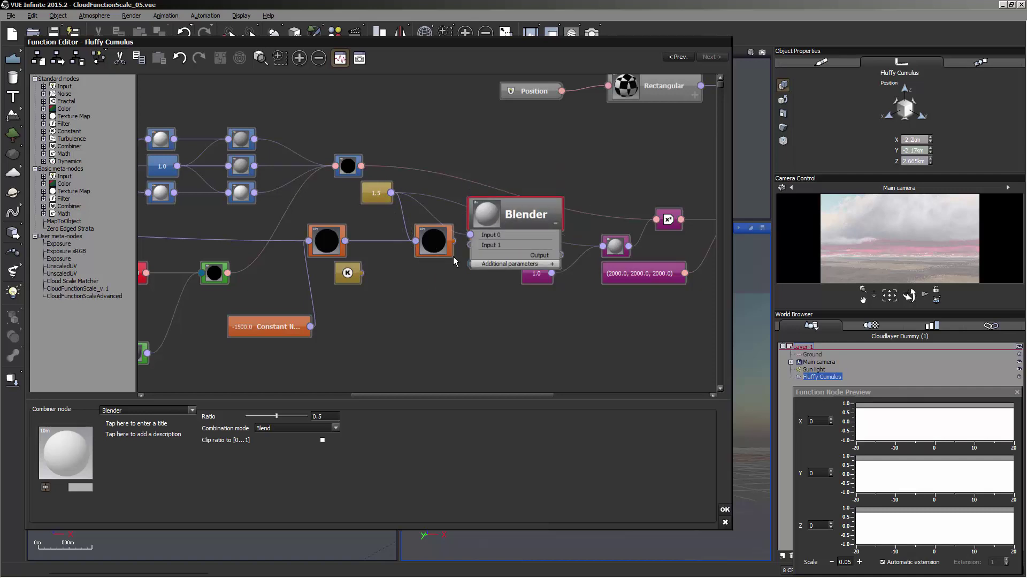
drag(469, 244, 452, 241)
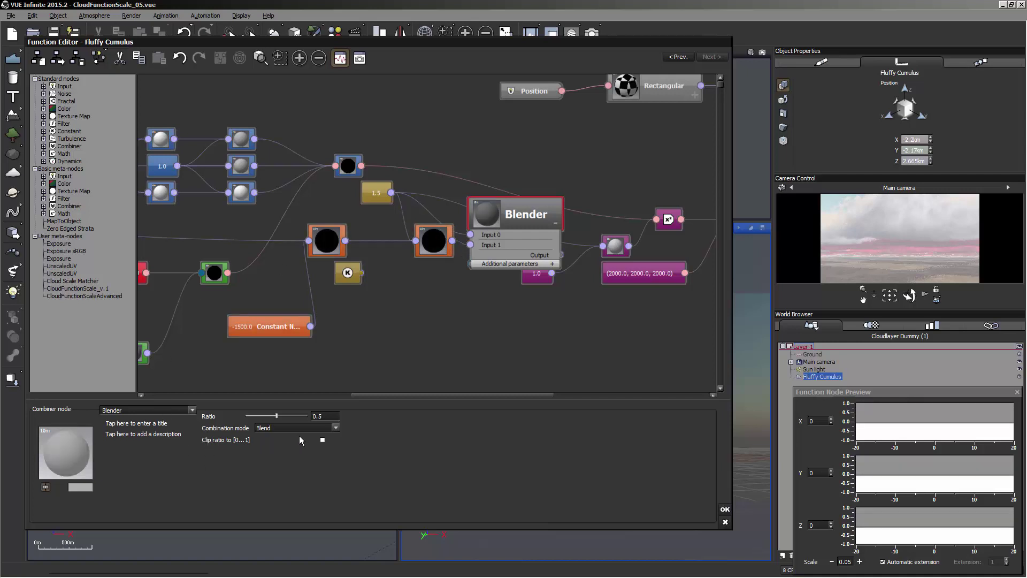
Enable Clip ratio to [0...1] on the Blender and connect the Boolean Number node to its Ratio parameter.
click(322, 440)
click(348, 273)
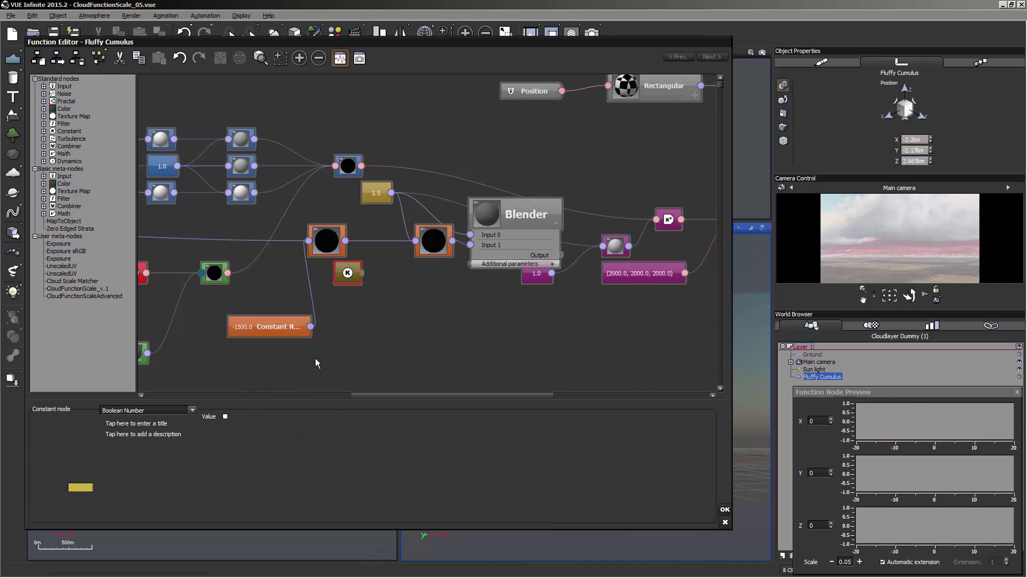
click(516, 215)
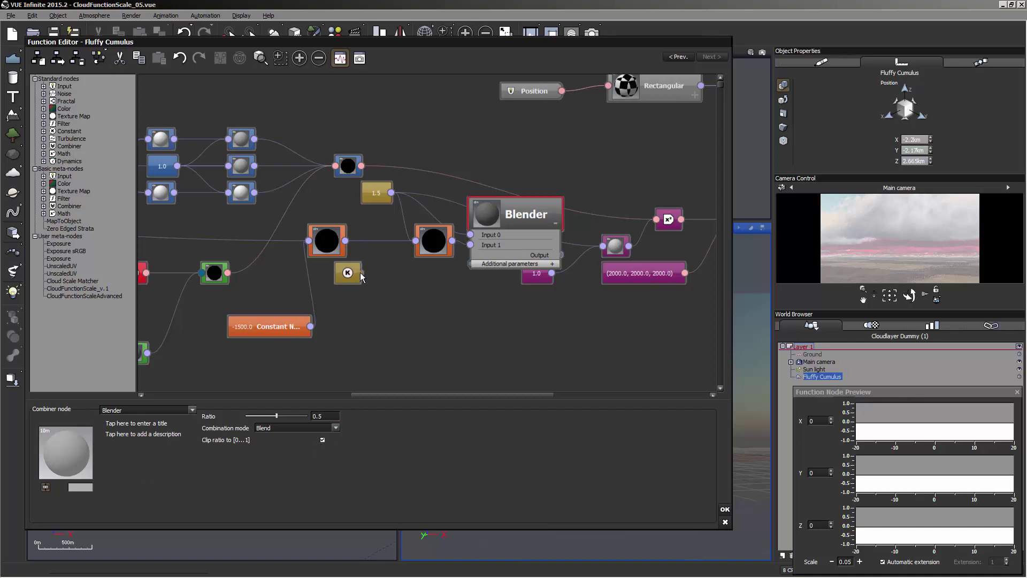
drag(362, 274, 482, 265)
click(538, 267)
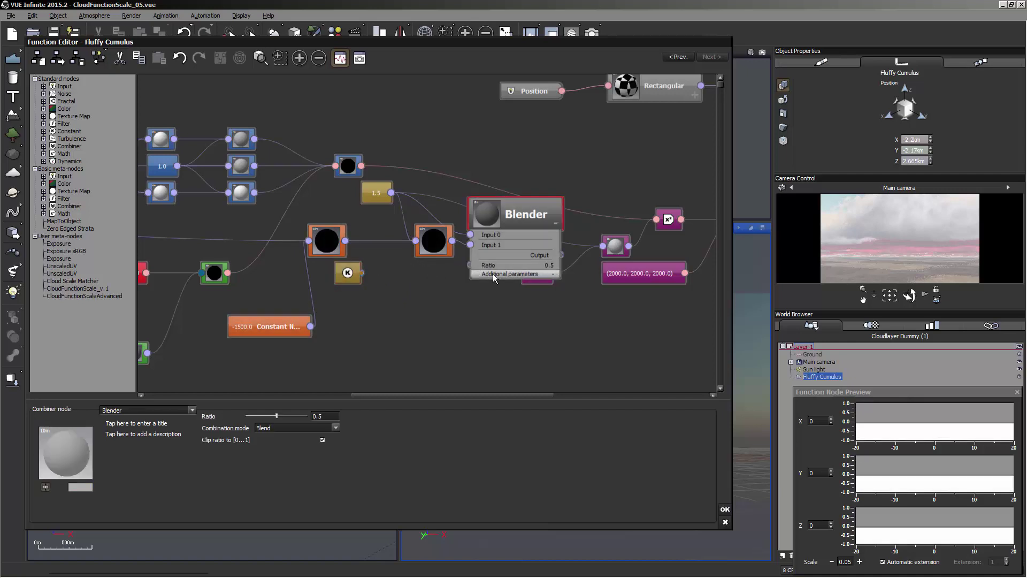
drag(361, 273, 470, 264)
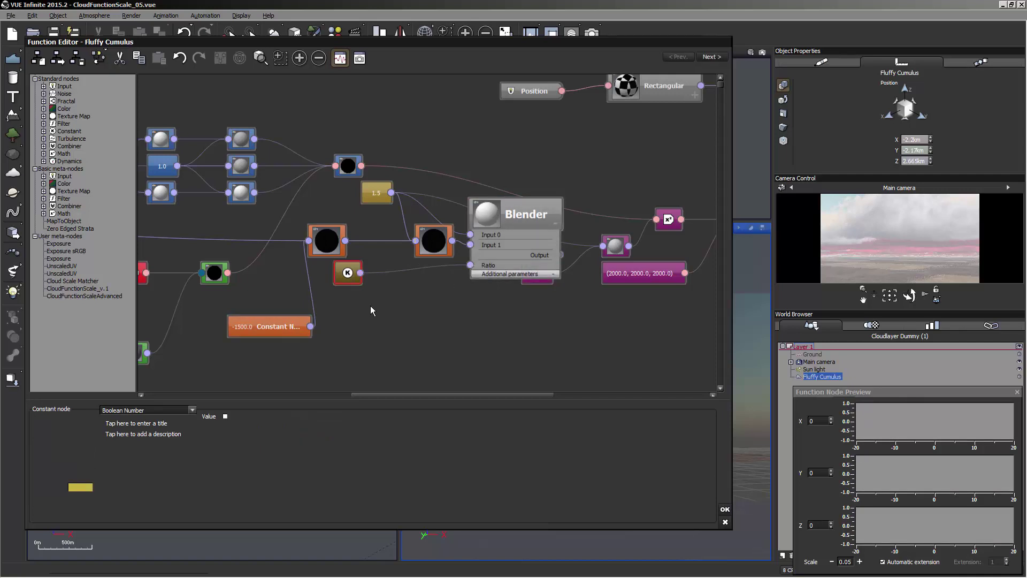
Feed the collapsed Blender's output into the violet Divide node in place of the 1.5 constant and set that node level with the Blender.
click(530, 209)
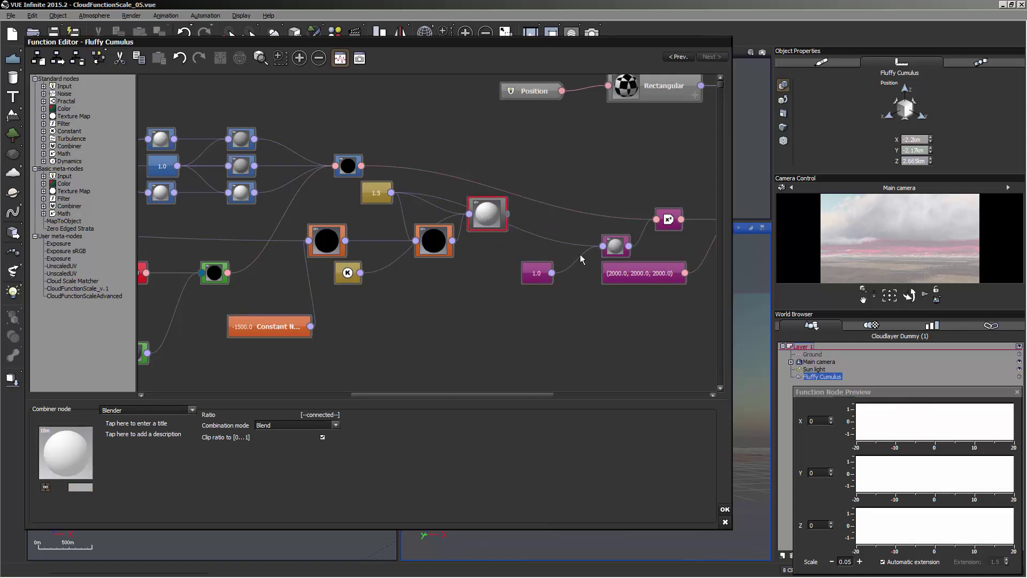
click(615, 246)
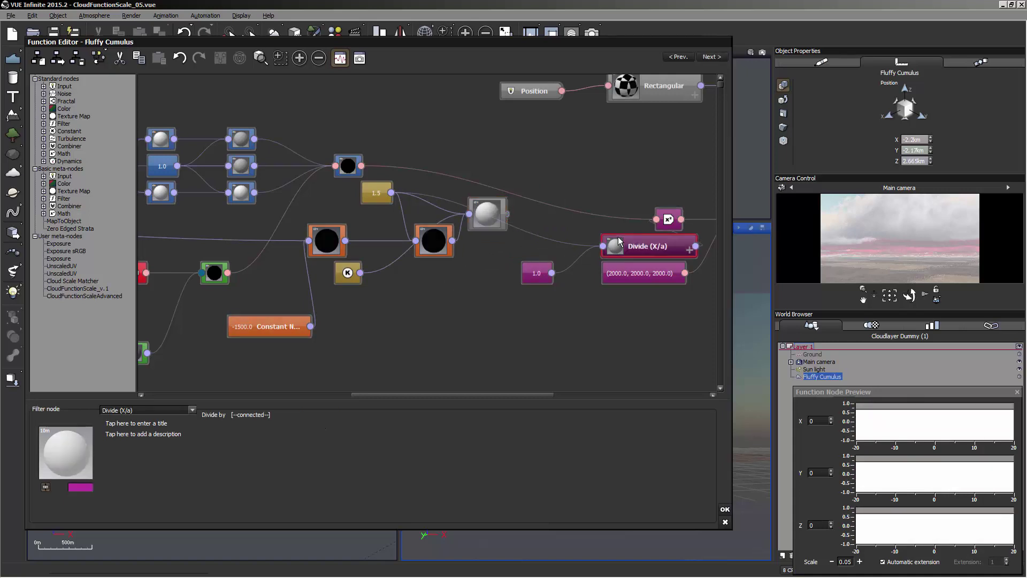
click(690, 250)
drag(627, 246, 603, 131)
drag(577, 174, 522, 223)
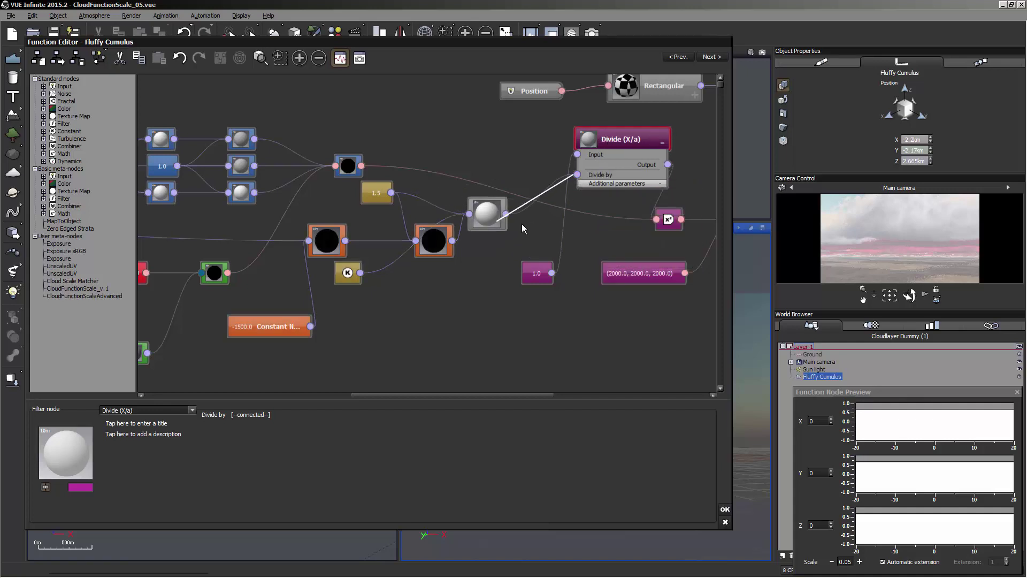
double_click(631, 136)
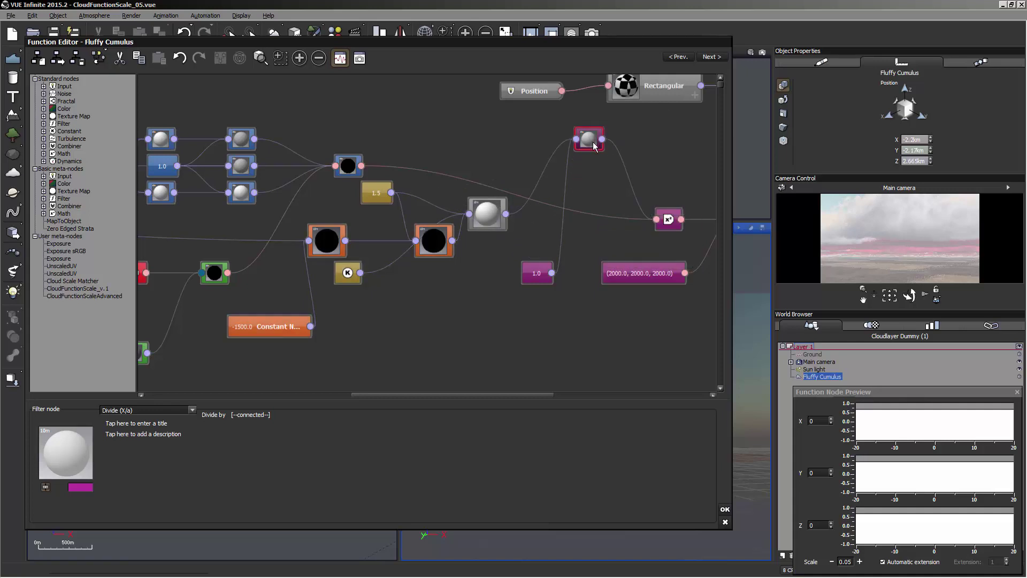
drag(594, 145, 594, 225)
Copy the orange node color from the Multiply inputs node and paste it onto the Blender.
right_drag(491, 245, 551, 253)
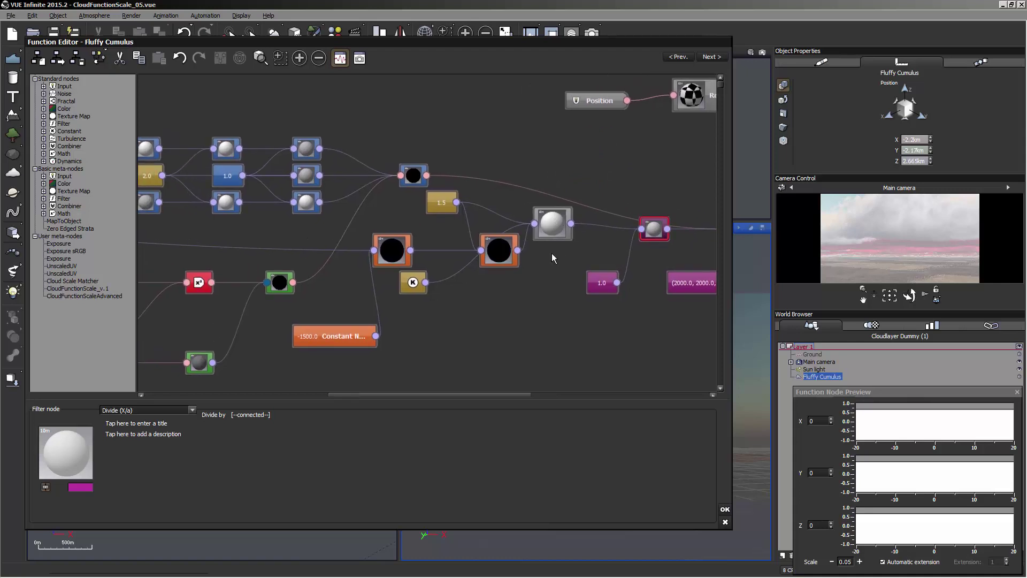
click(499, 249)
right_click(74, 488)
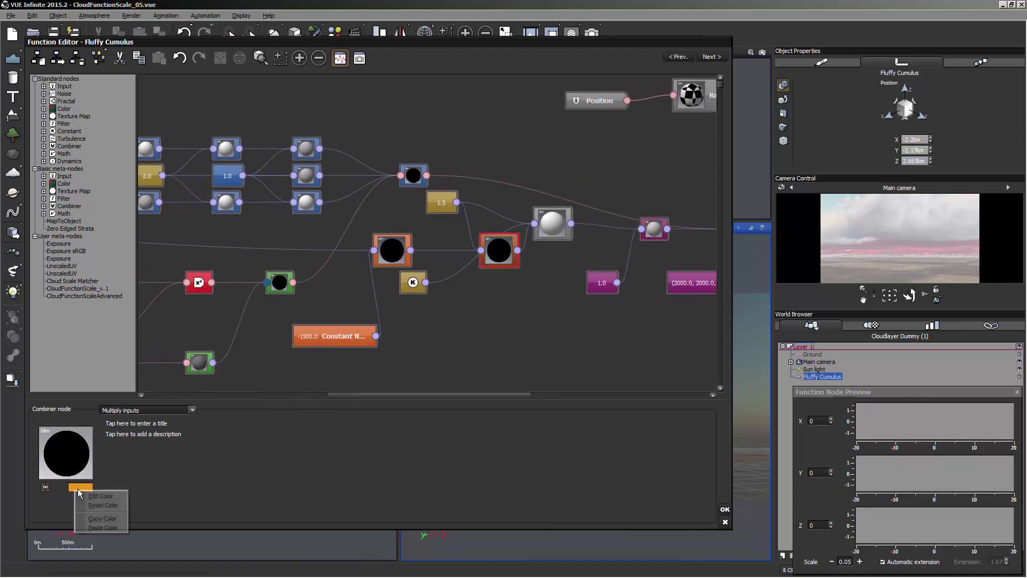
click(104, 517)
click(561, 213)
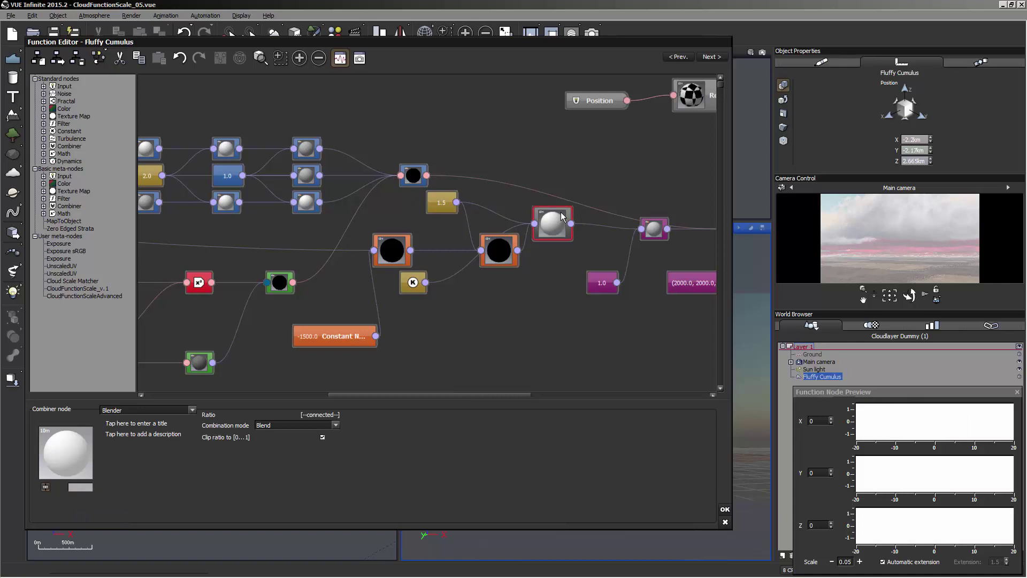
right_click(80, 487)
click(107, 526)
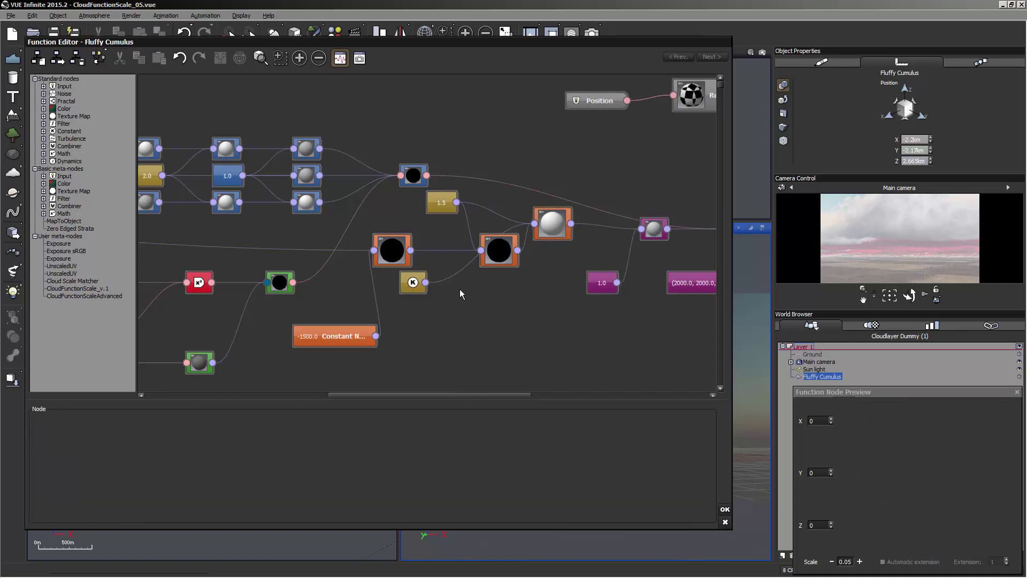
Place the Boolean Number node beside the -1500 constant, enable its Value, and accept the function and atmosphere edits.
drag(415, 286, 441, 340)
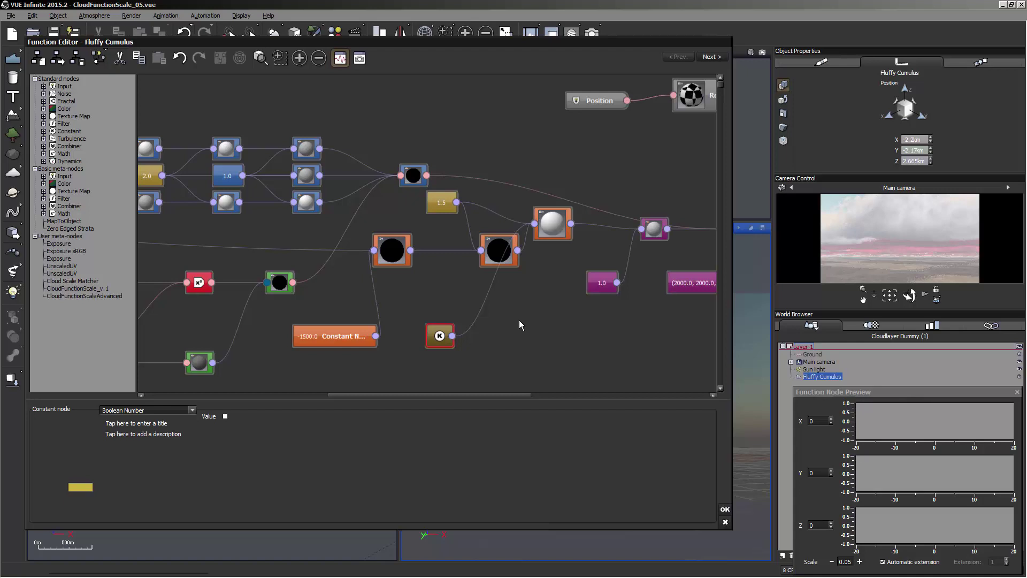
click(225, 416)
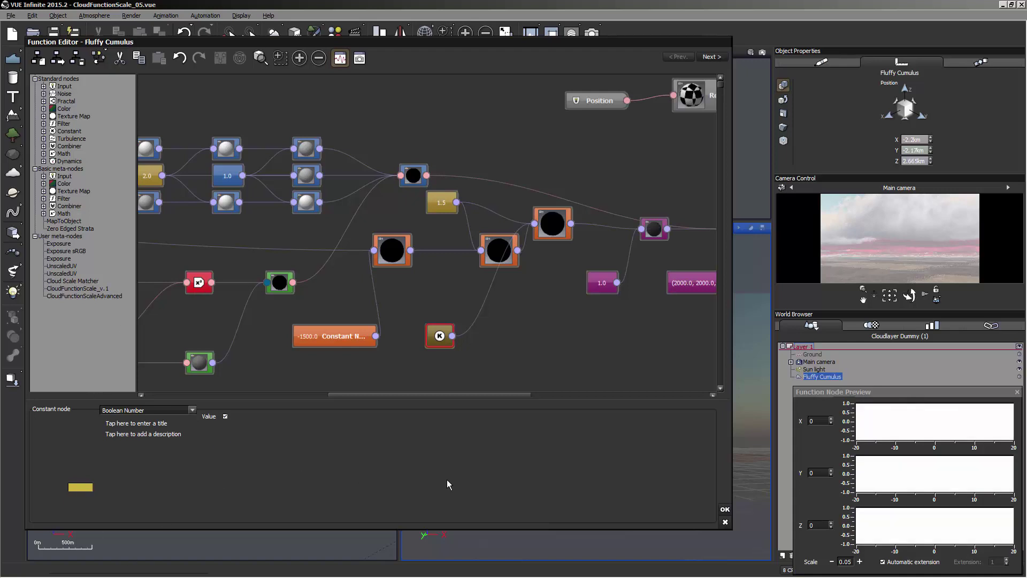
click(864, 240)
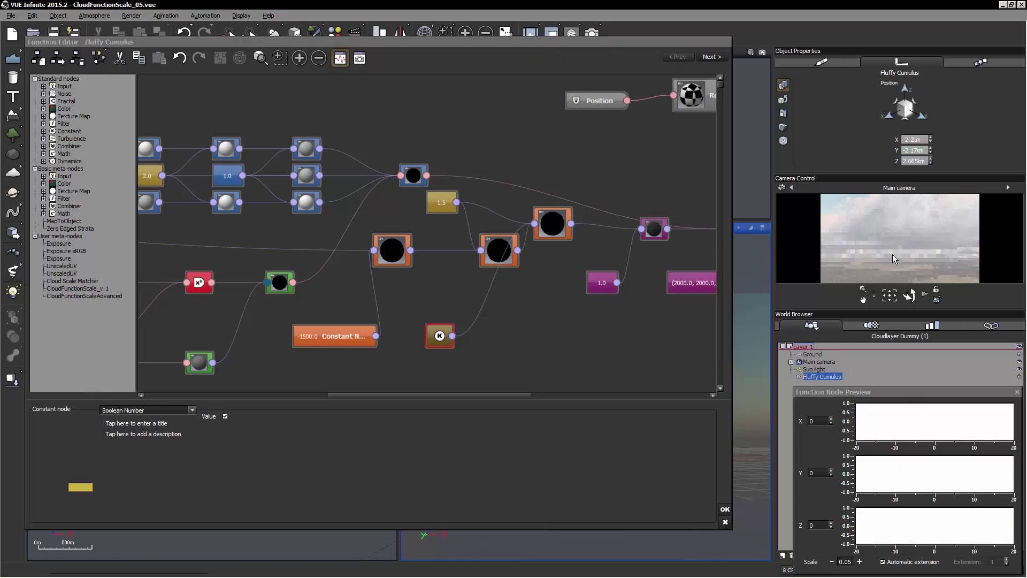
click(725, 511)
click(332, 390)
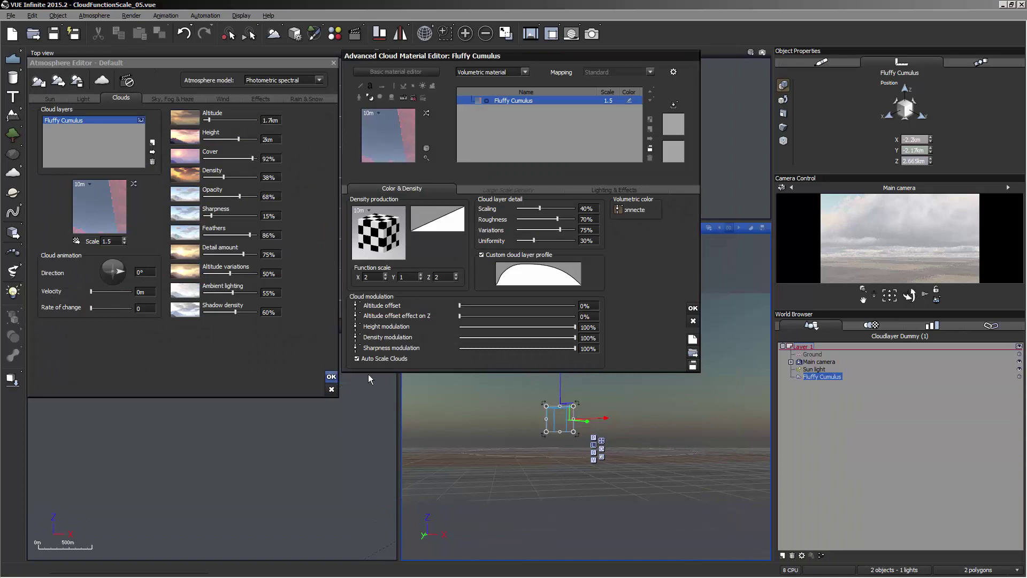
Swing the main camera to look down on the clouds and lower the Fluffy Cumulus dummy to about 1.013 km in Z.
drag(909, 295, 901, 224)
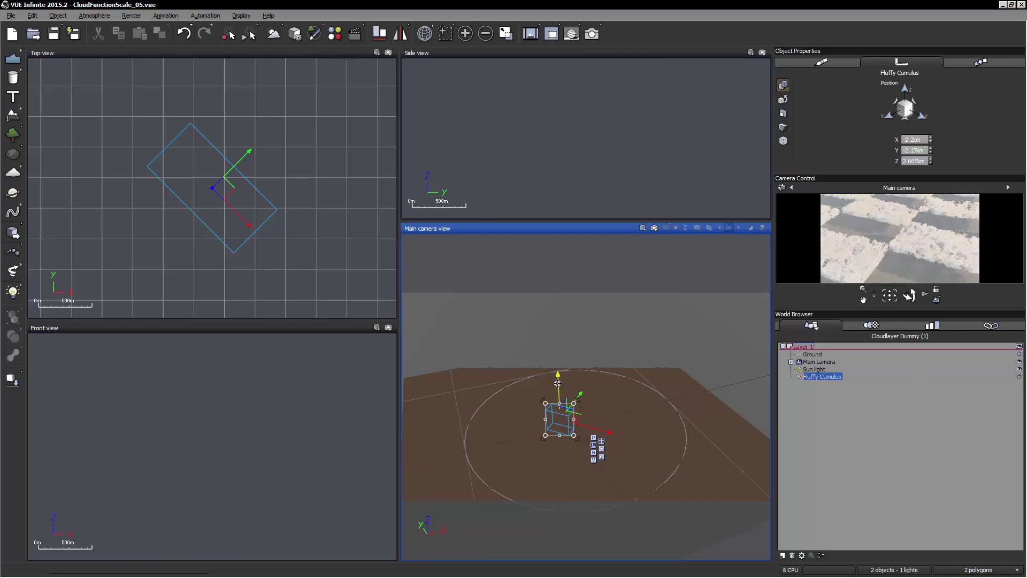
drag(557, 382, 557, 398)
right_click(879, 263)
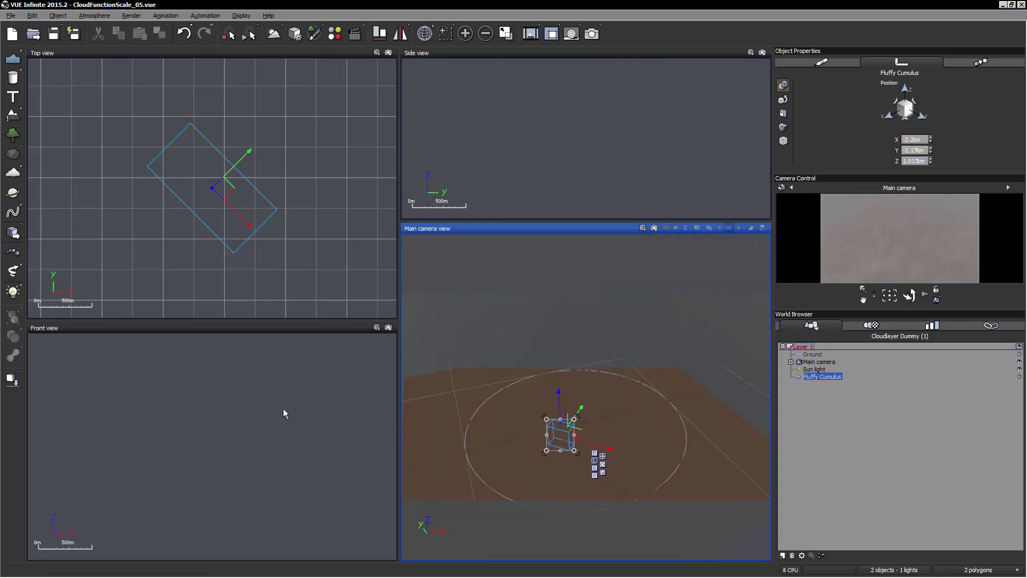
Raise the Fluffy Cumulus dummy to about 1.548 km in Z using the front view.
scroll(203, 382, down, 5)
scroll(203, 382, up, 3)
right_drag(274, 470, 312, 364)
scroll(312, 387, down, 3)
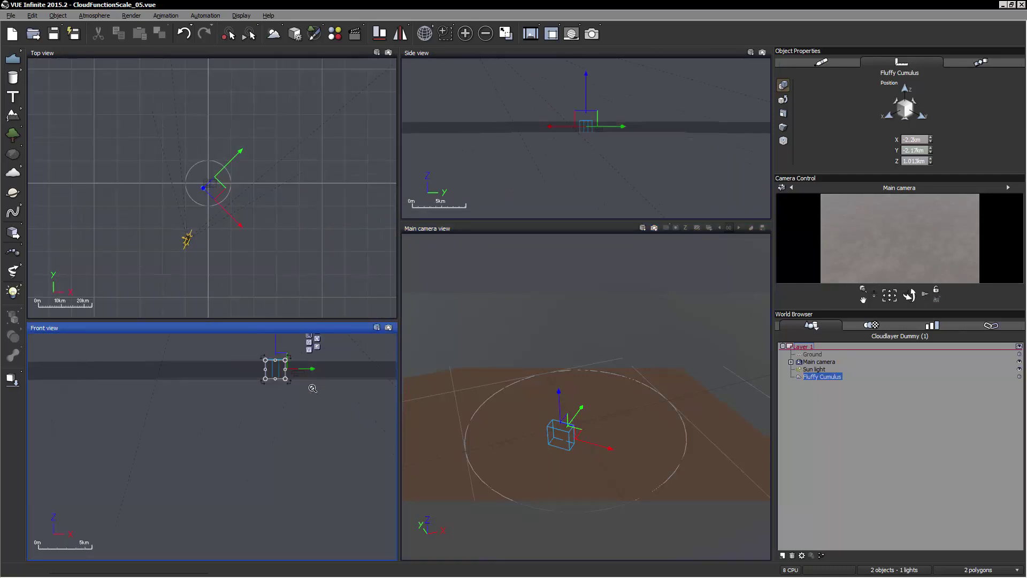
scroll(214, 389, up, 4)
drag(219, 386, 219, 373)
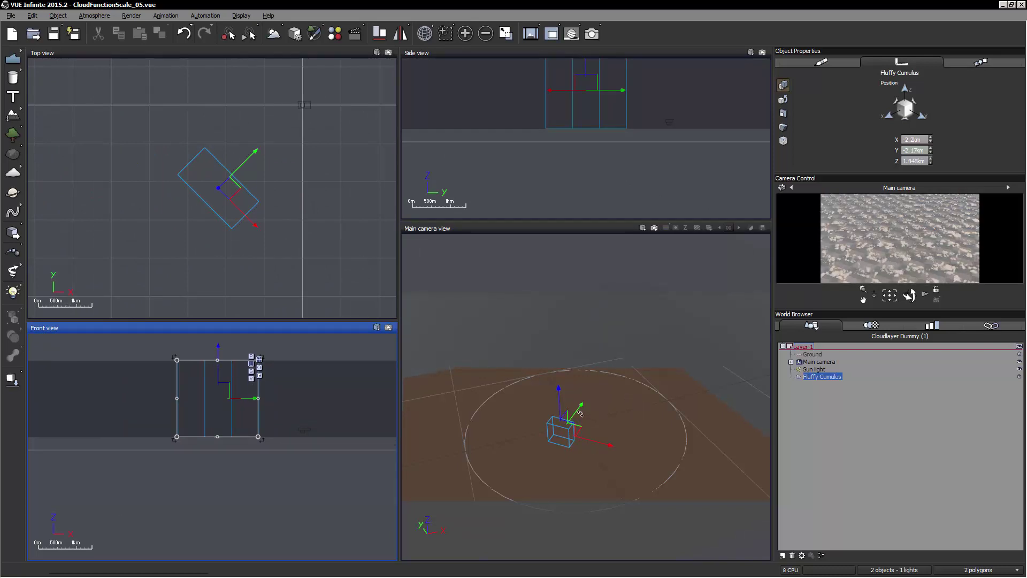
Test the Fluffy Cumulus dummy at about 6.143 km and 9.193 km in Z, and settle it at about 5.851 km.
drag(560, 395, 561, 341)
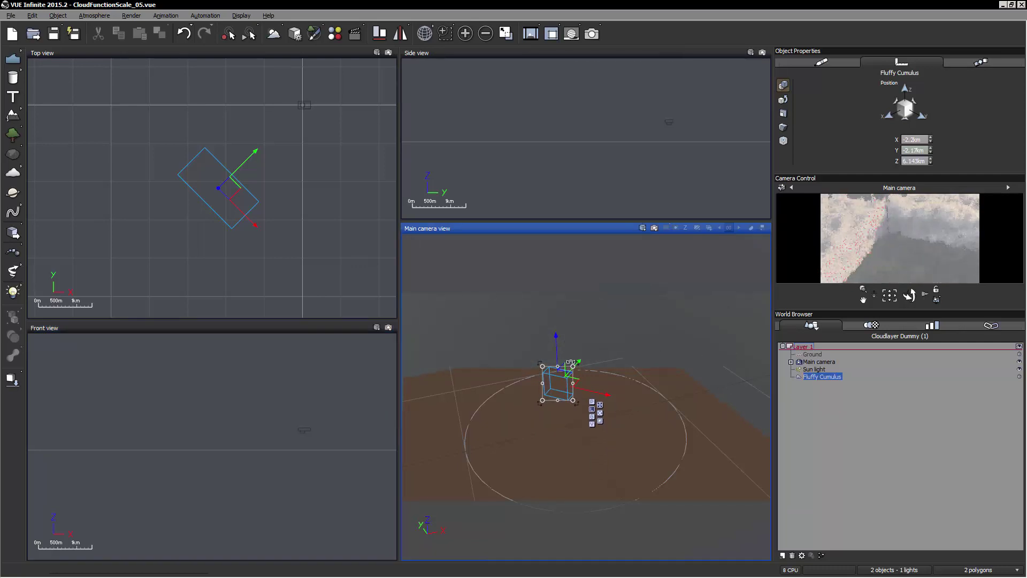
drag(557, 348, 560, 310)
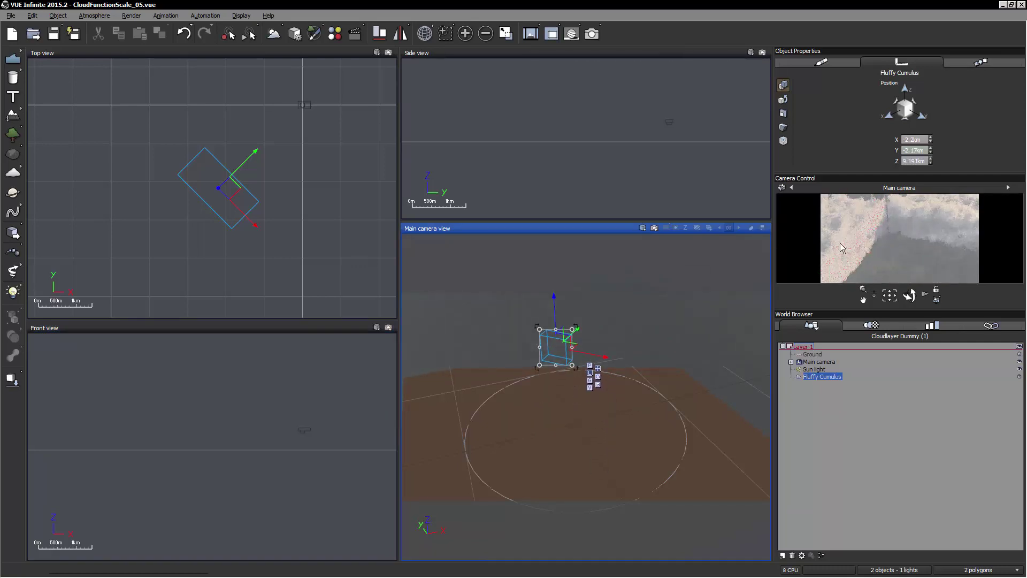
right_drag(677, 373, 637, 490)
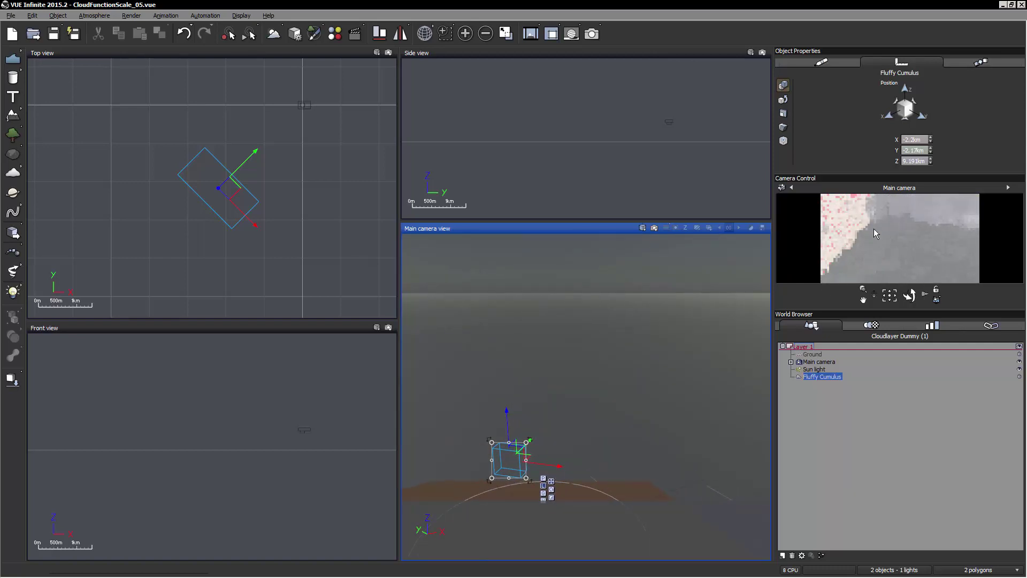
drag(509, 423, 546, 353)
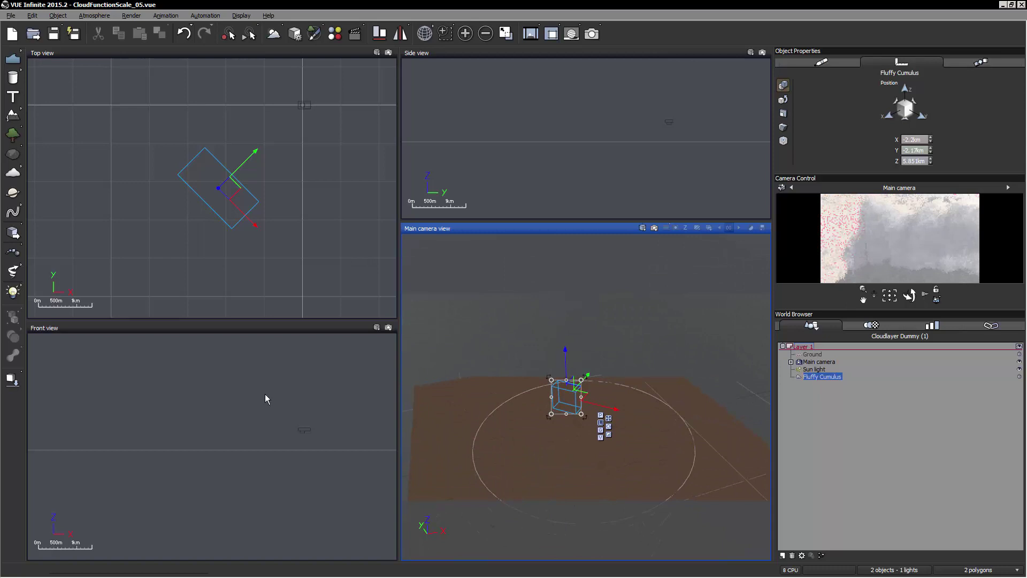
scroll(233, 428, down, 4)
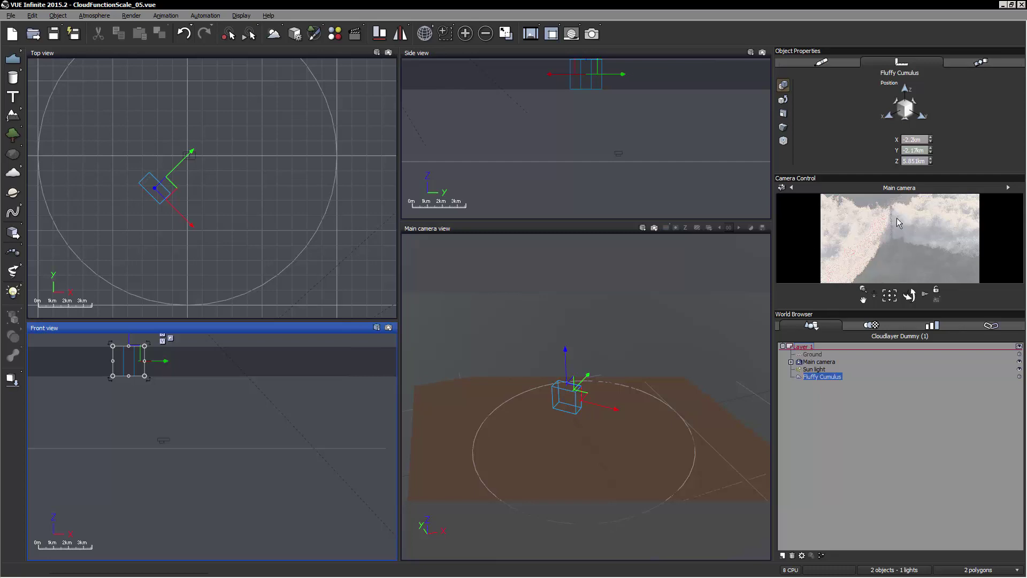
Open the function graph behind the Fluffy Cumulus material's volumetric color from the Atmosphere Editor and select its final Color map node.
click(94, 16)
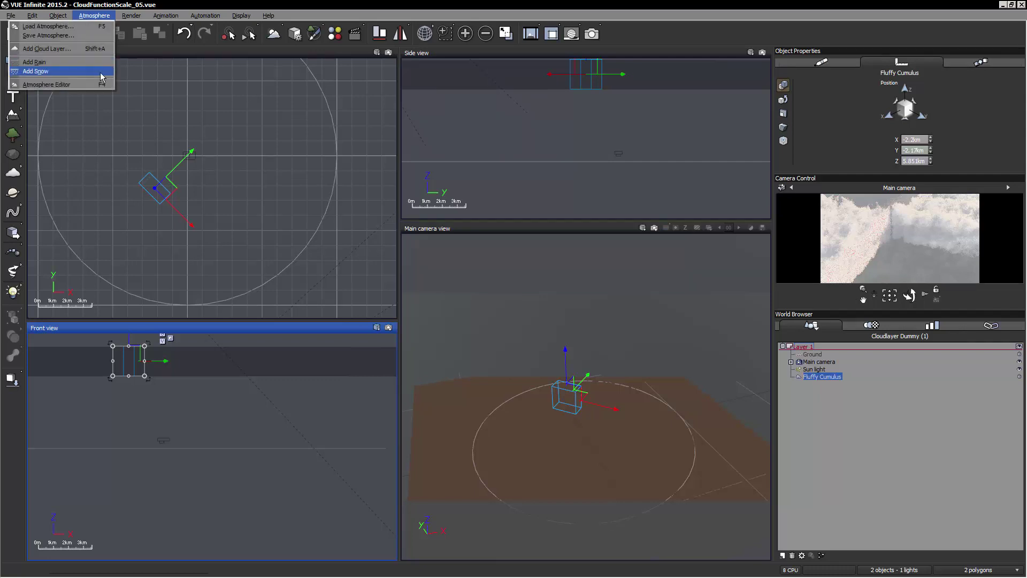
click(92, 84)
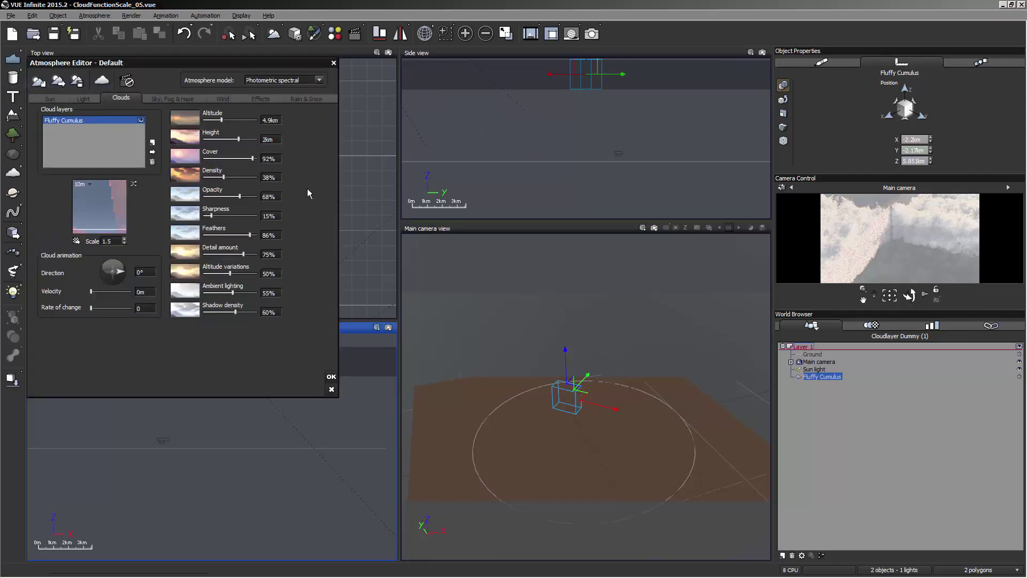
right_click(96, 220)
click(115, 223)
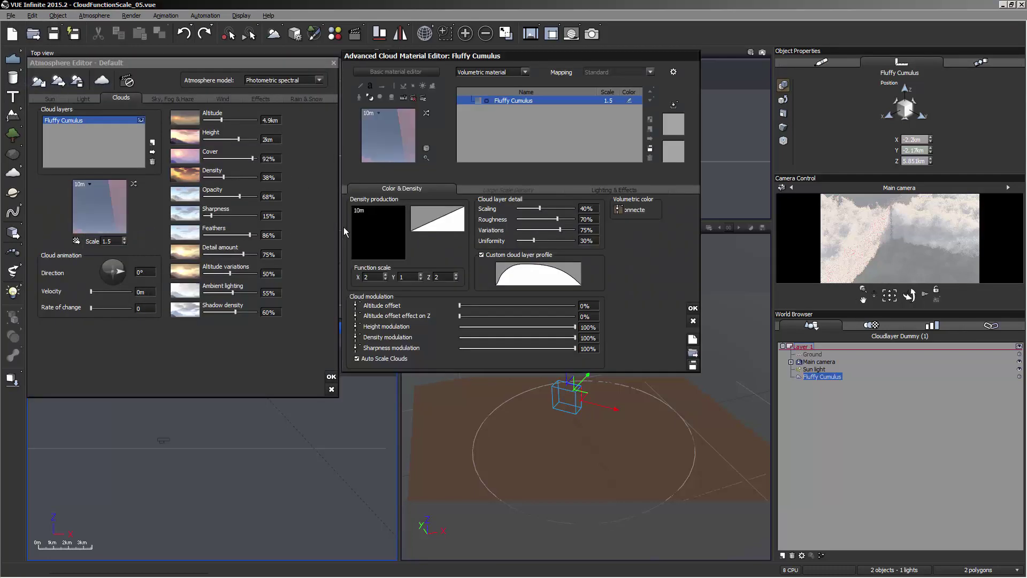
click(622, 210)
middle_drag(626, 272, 454, 249)
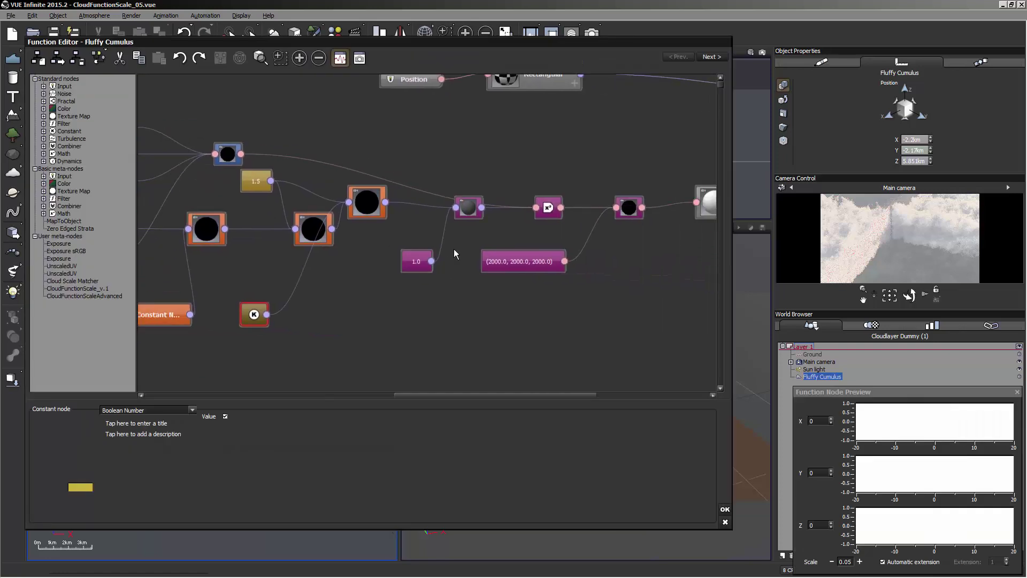
middle_drag(655, 214, 412, 190)
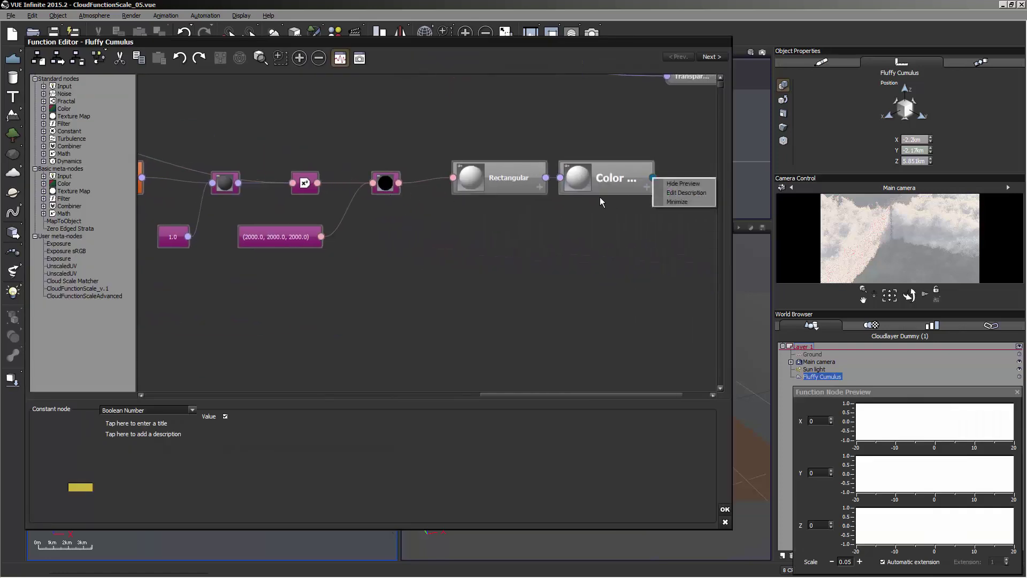
click(593, 175)
Set the Divide by value of the red Divide (X/a) filter node to 1 to test the clouds.
middle_drag(284, 301, 955, 305)
middle_drag(522, 277, 799, 272)
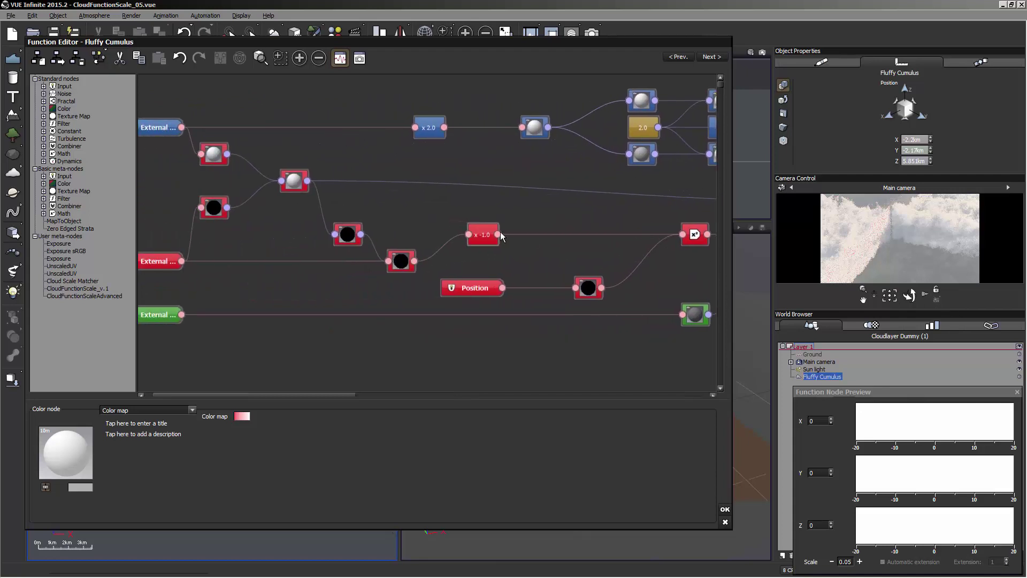
click(485, 234)
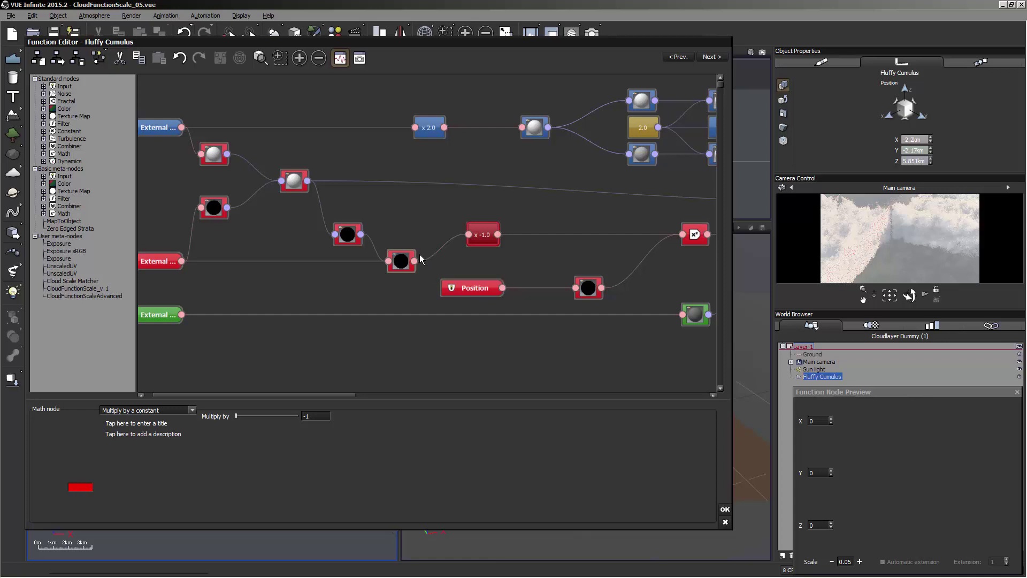
click(346, 235)
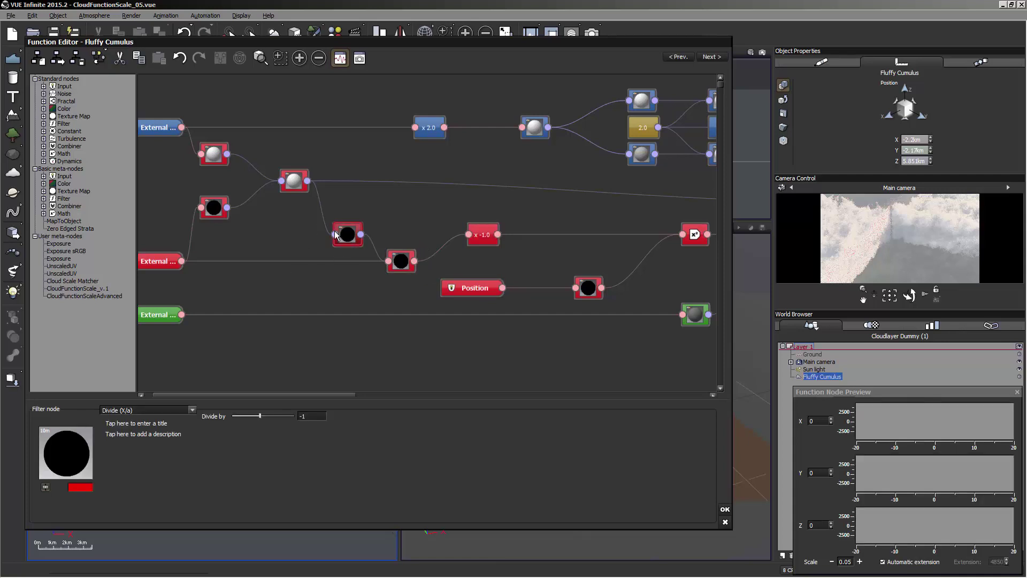
click(316, 416)
text(1)
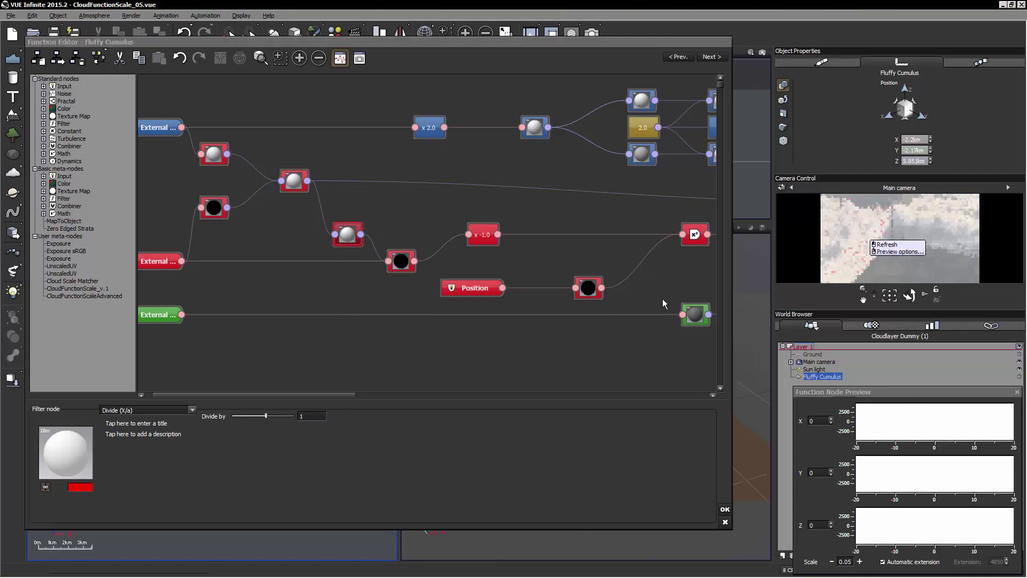
Set the red Divide (X/a) node's Divide by value back to -1 and refresh the main camera preview.
click(318, 416)
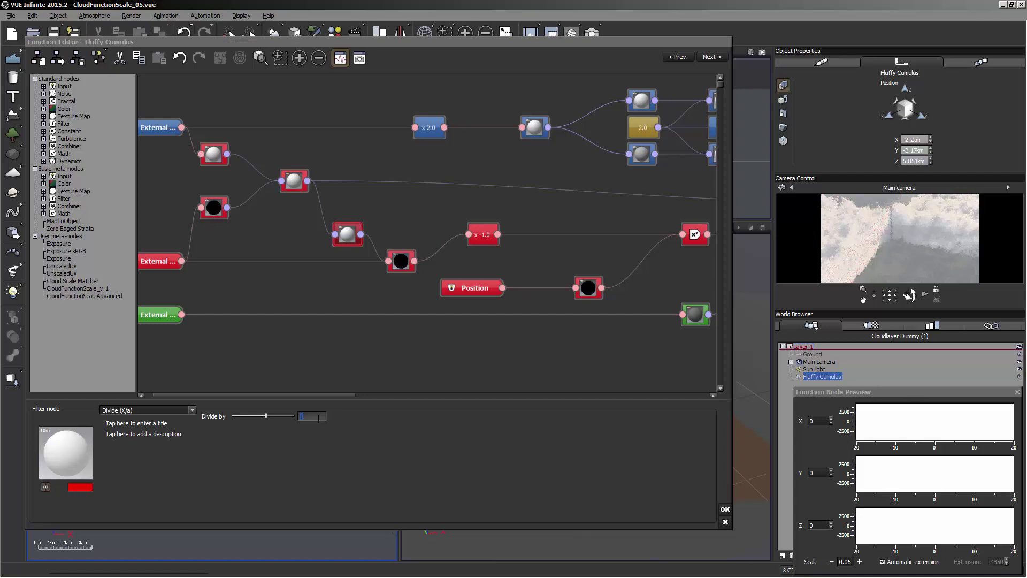
text(-1)
key(Return)
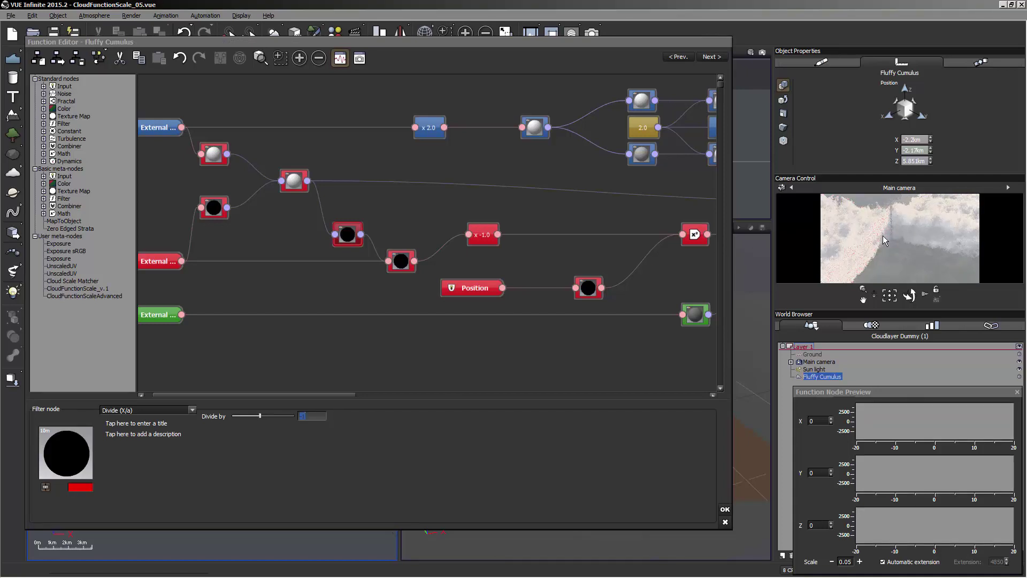
click(883, 235)
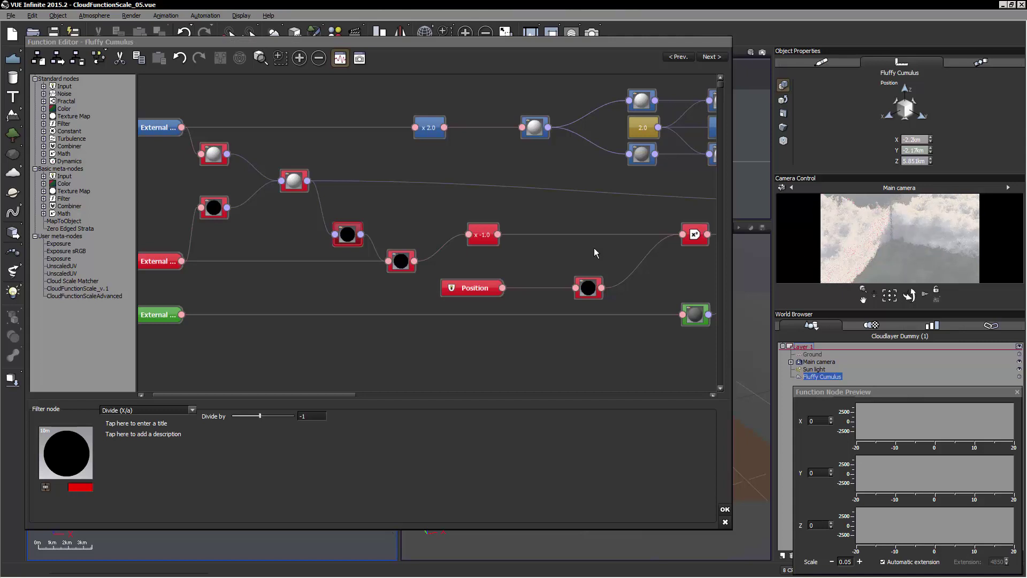
Review the function graph through to the final Color map node, and accept the function and atmosphere edits.
right_drag(566, 249, 499, 254)
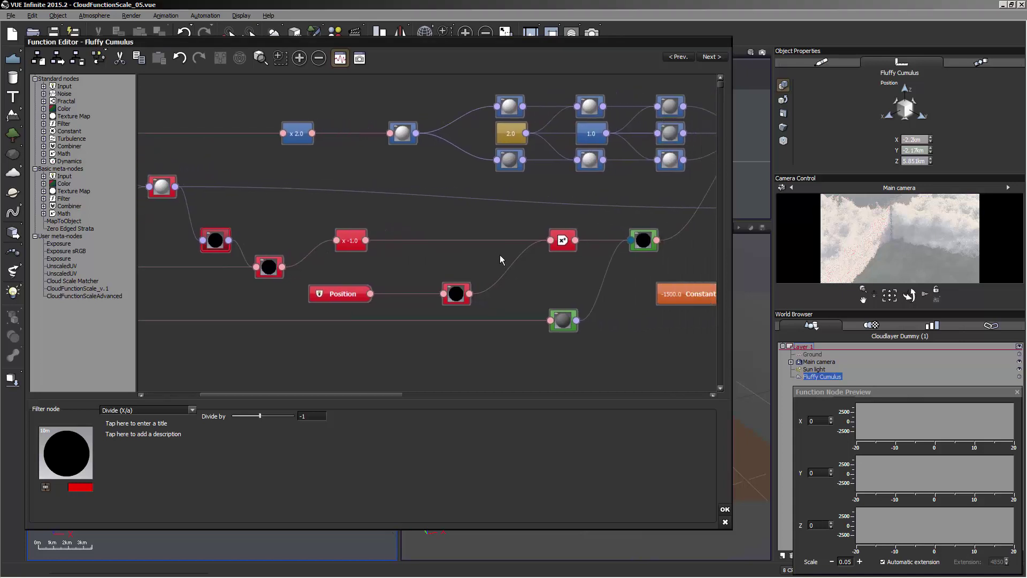
right_drag(573, 291, 307, 299)
scroll(560, 290, down, 4)
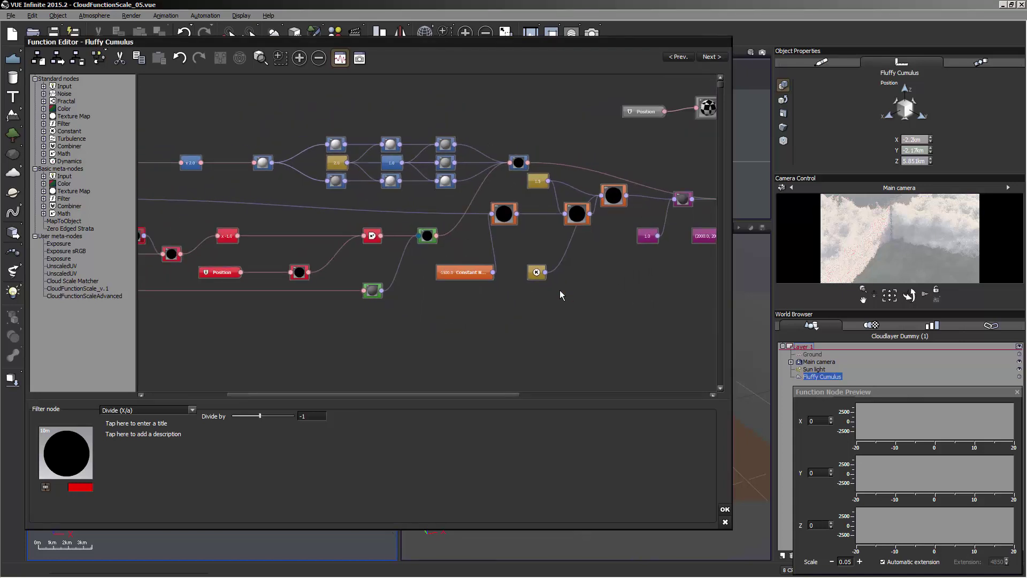
right_drag(420, 281, 474, 300)
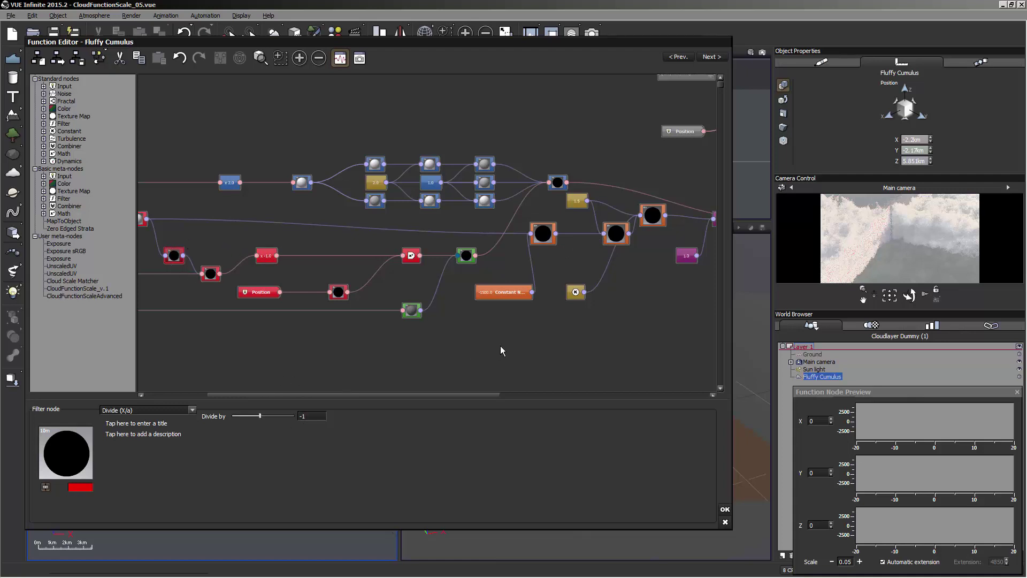
middle_drag(500, 346, 152, 358)
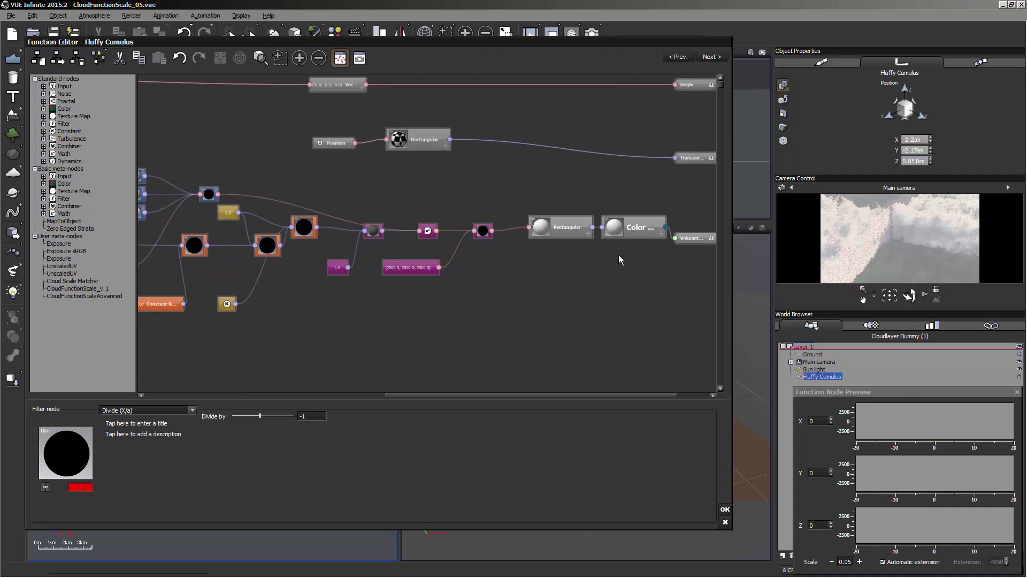
click(640, 235)
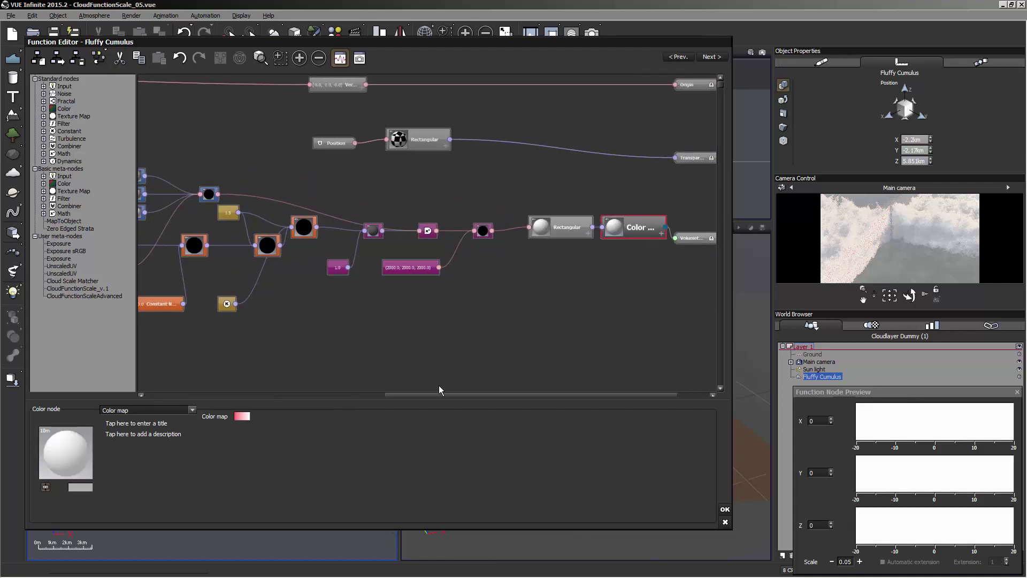
middle_drag(390, 386, 432, 366)
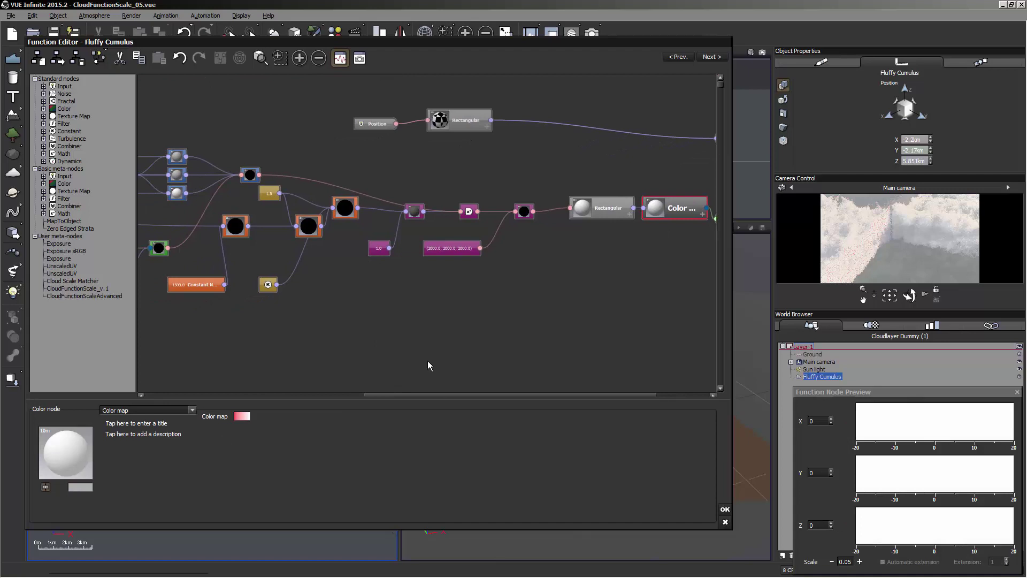
click(724, 510)
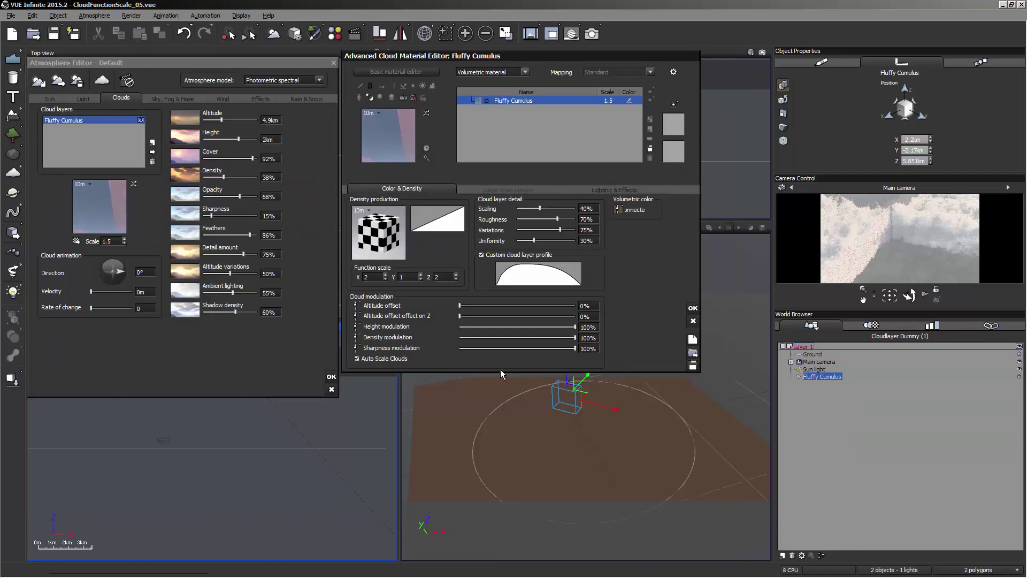
click(331, 376)
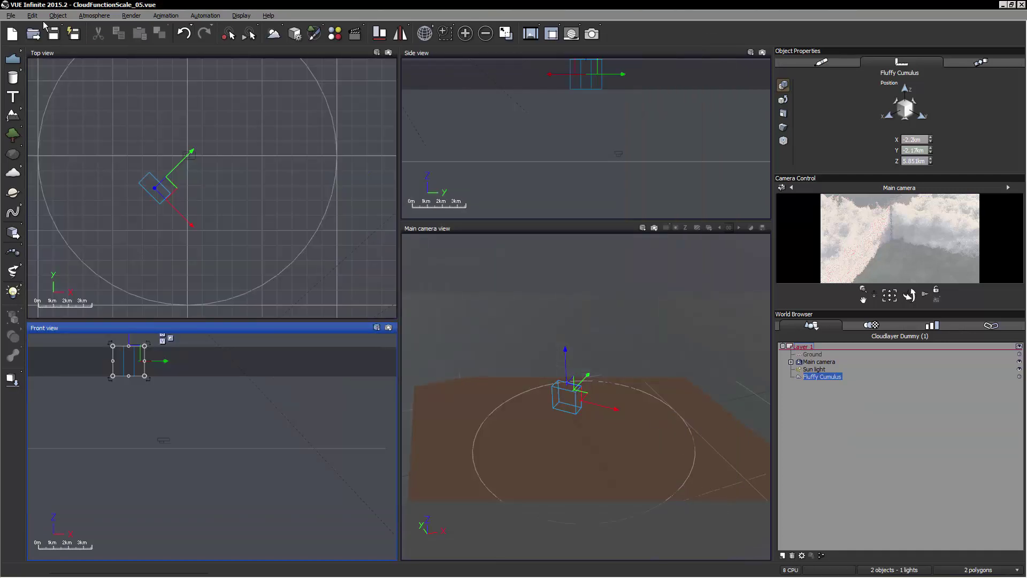
click(10, 16)
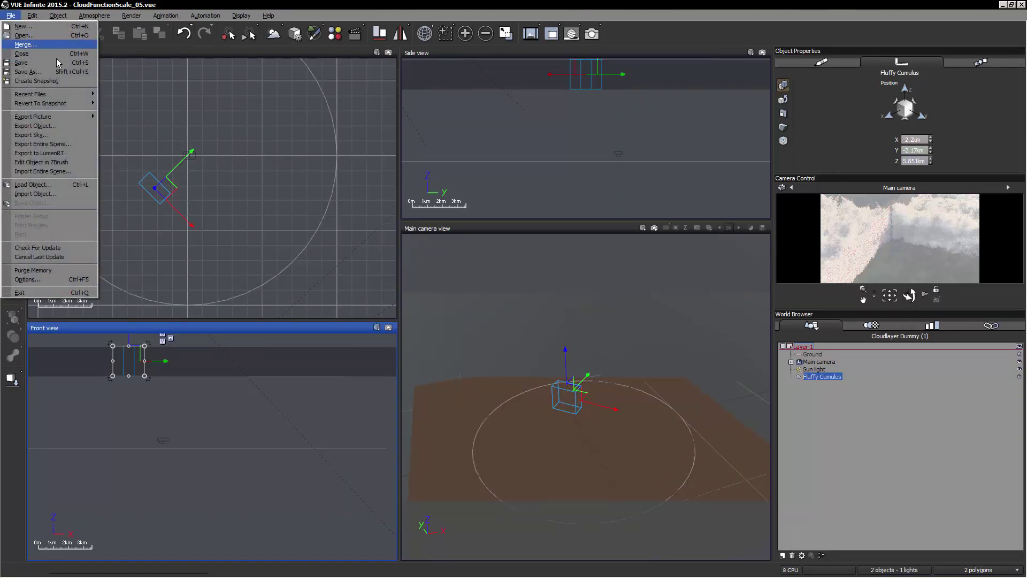
click(211, 2)
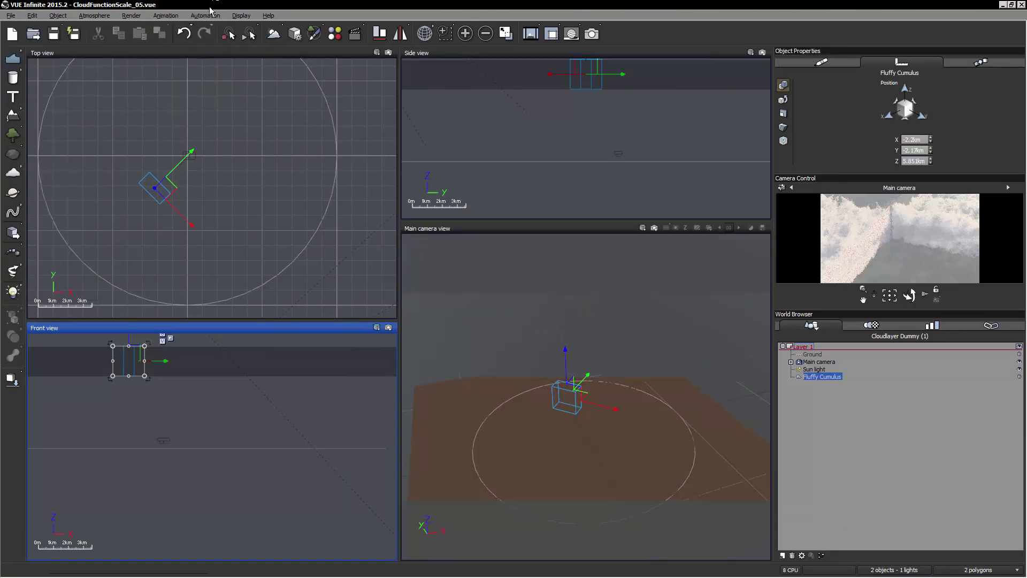
click(10, 15)
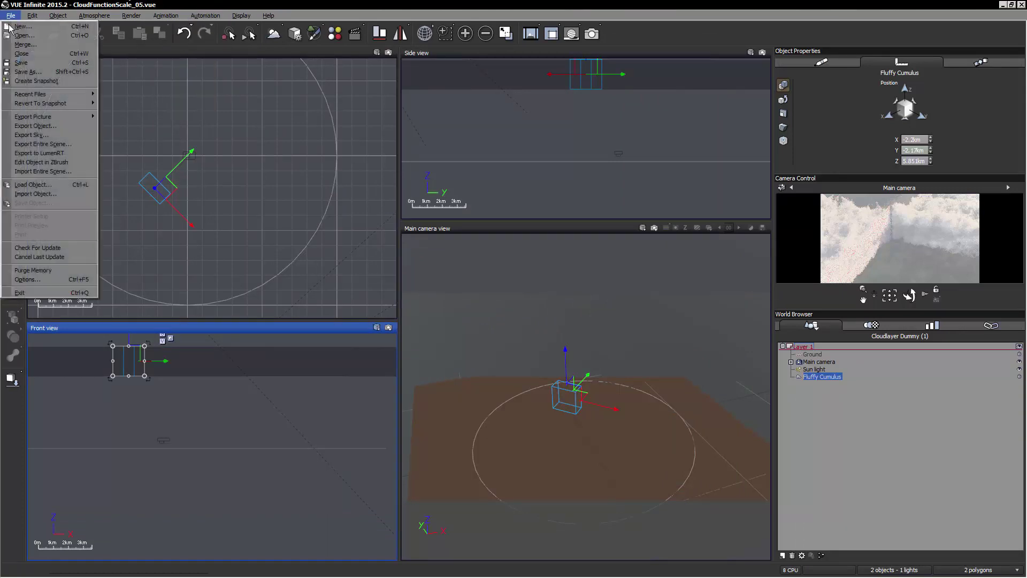
click(45, 73)
click(569, 346)
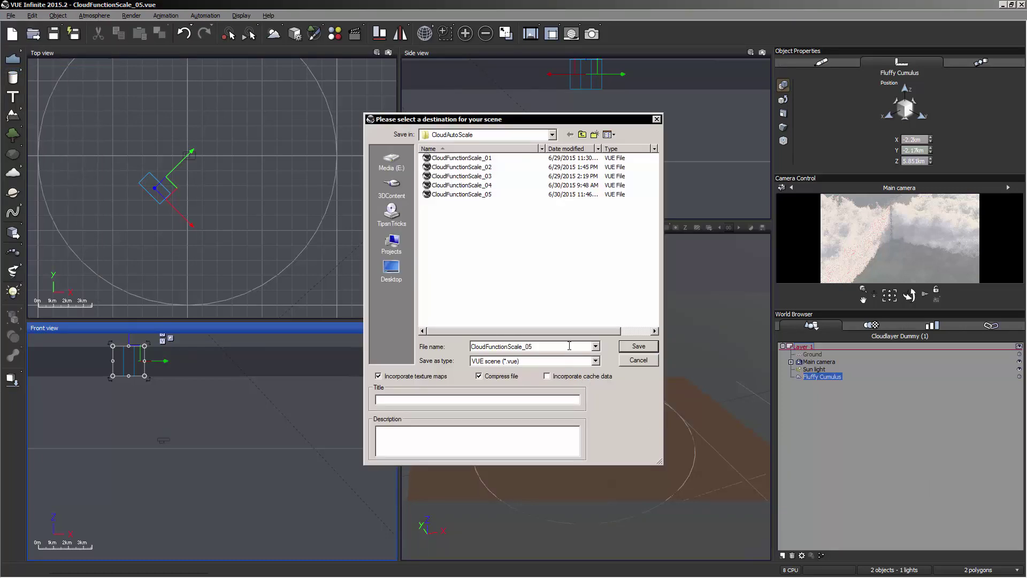
click(652, 360)
Save the current scene and save a new version of it as CloudFunctionScale_06 in the CloudAutoScale folder.
click(10, 15)
click(22, 62)
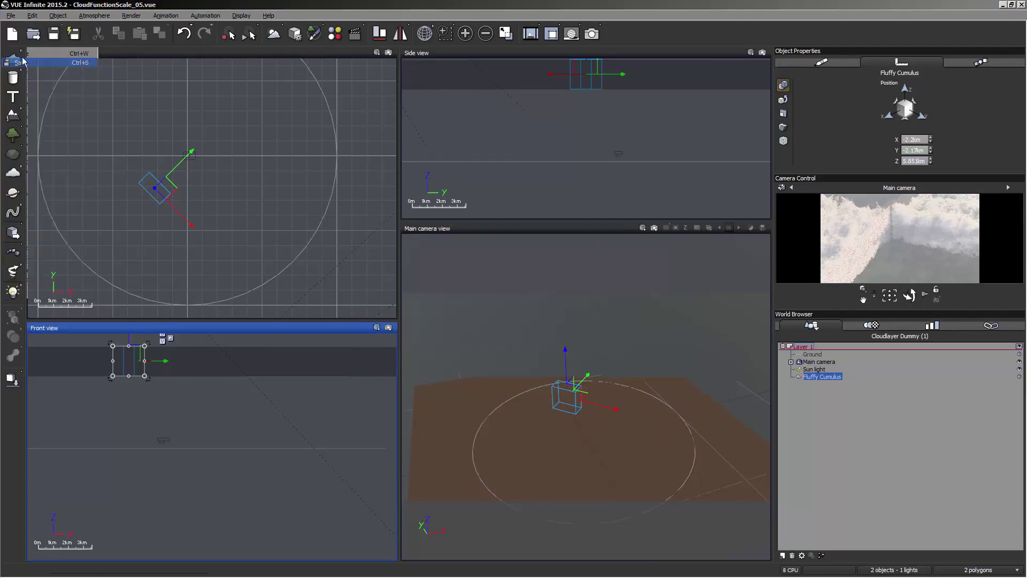
click(10, 15)
click(32, 71)
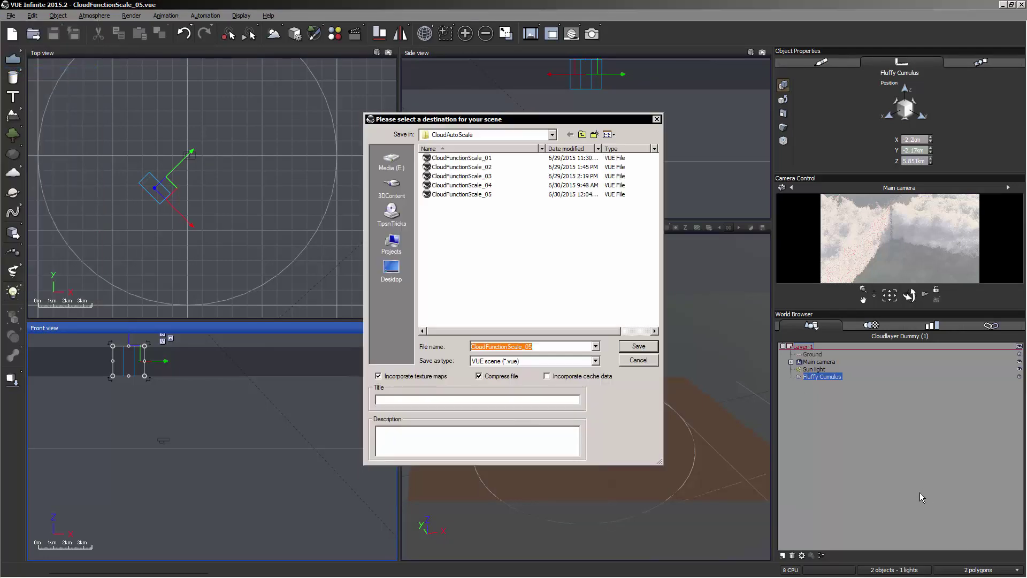
click(568, 348)
click(473, 194)
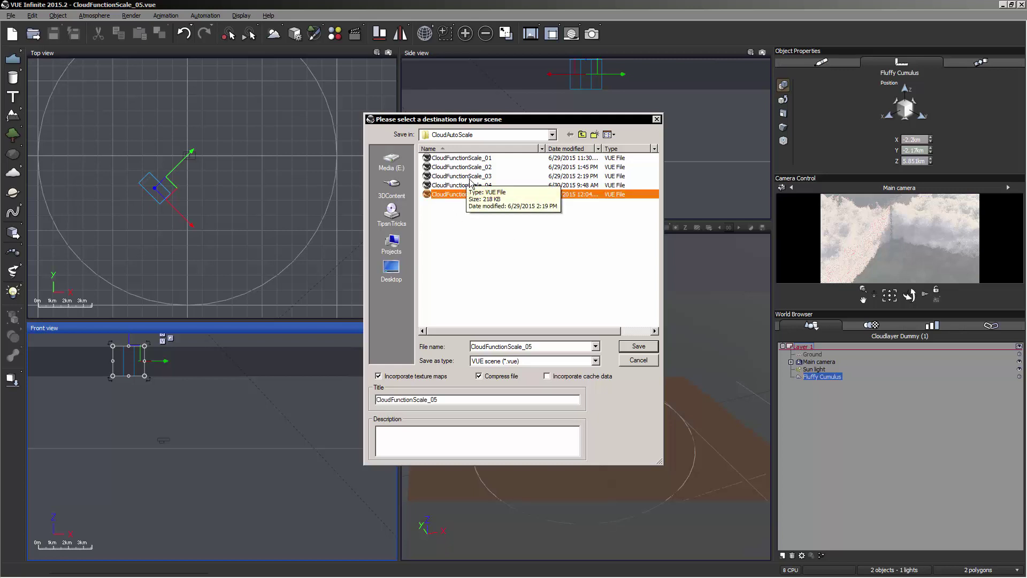
double_click(535, 346)
click(535, 347)
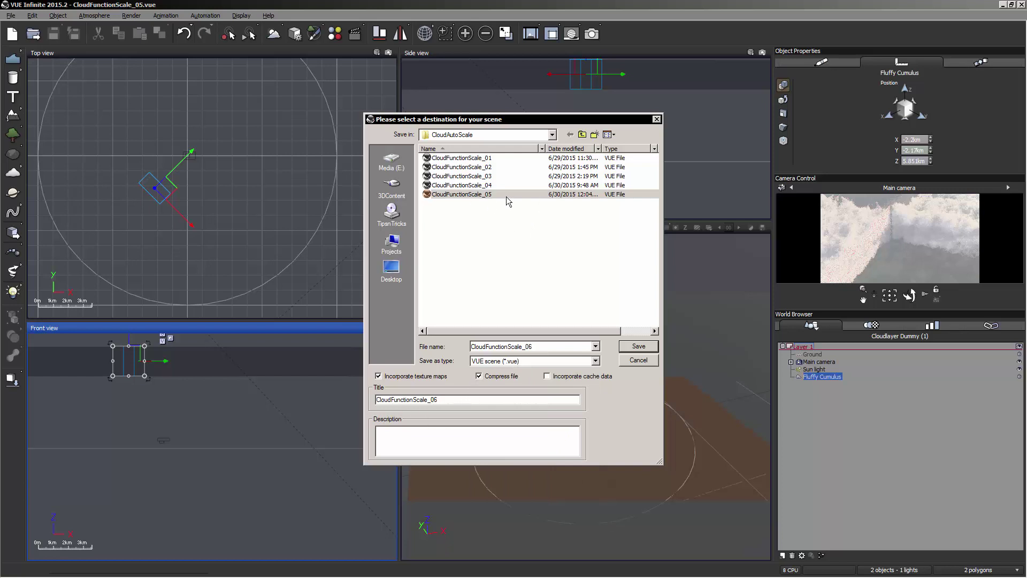
click(638, 346)
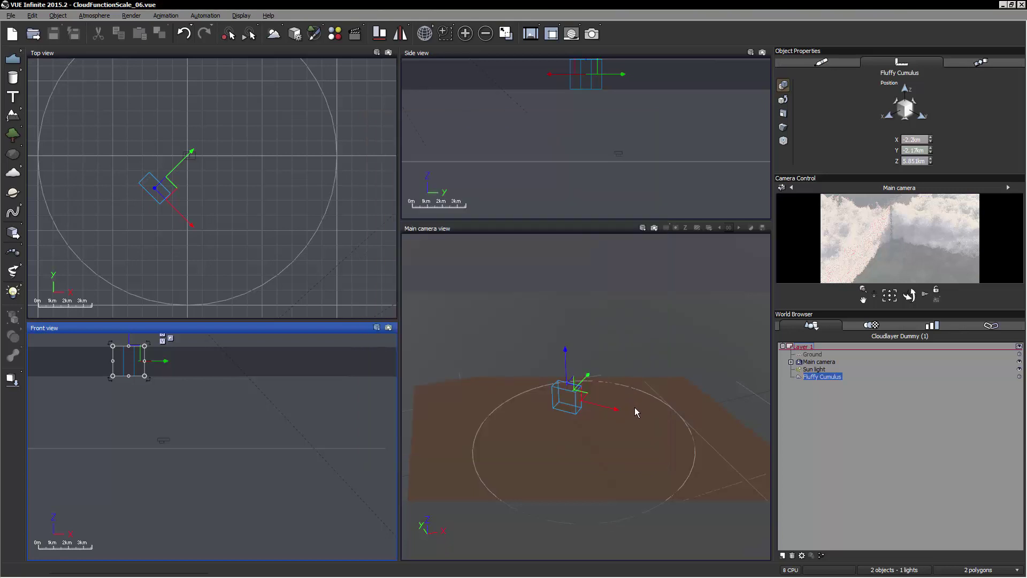
Deselect the cloud object and open the function graph behind the Fluffy Cumulus material's volumetric color from the Atmosphere Editor.
click(620, 351)
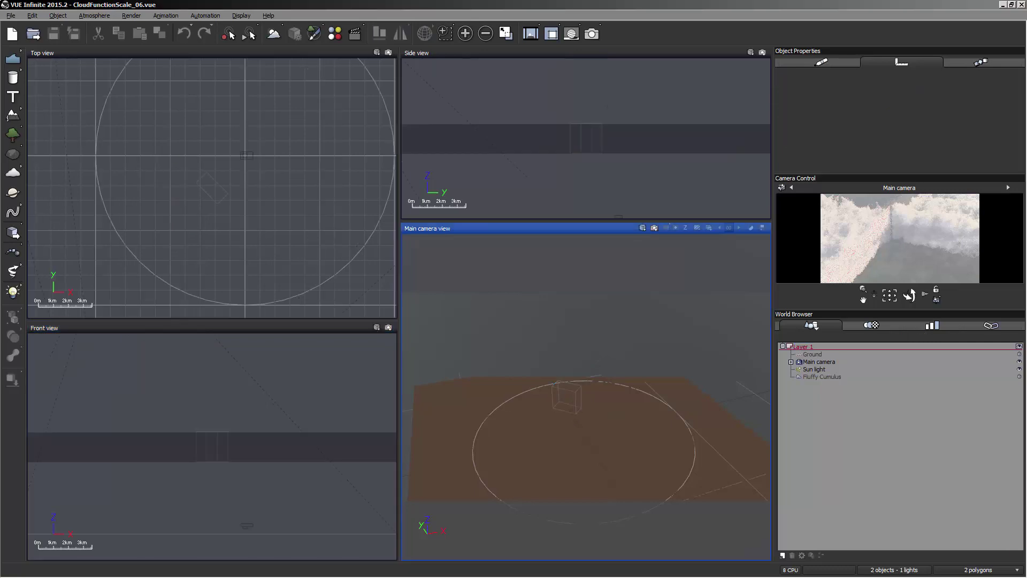
click(94, 16)
click(43, 84)
right_click(100, 217)
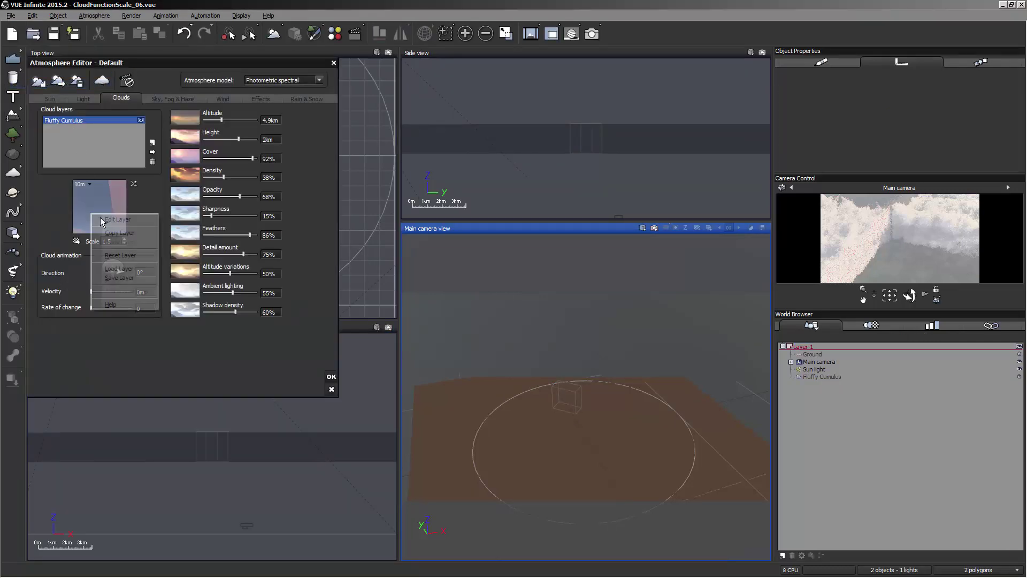
click(126, 220)
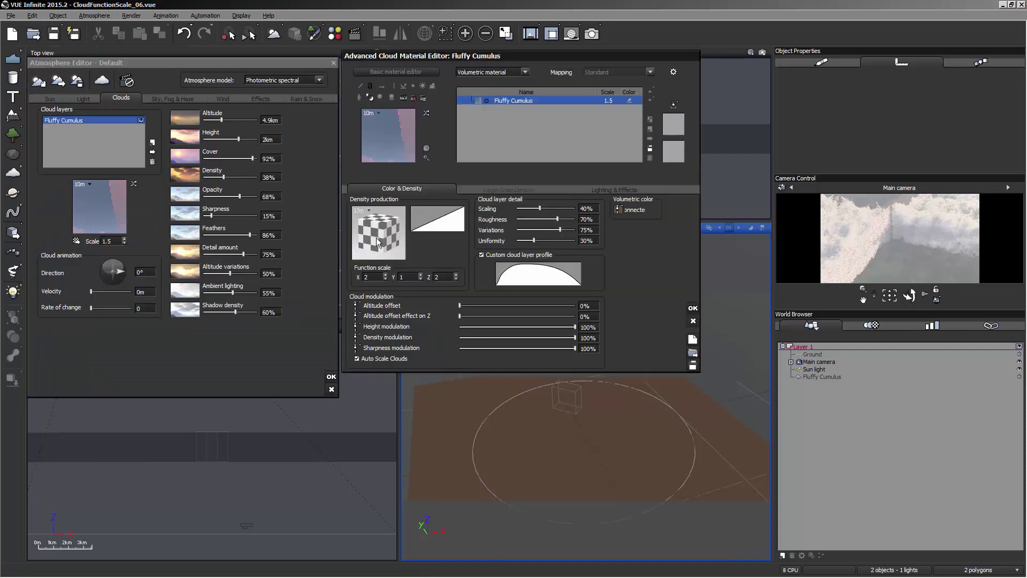
click(618, 212)
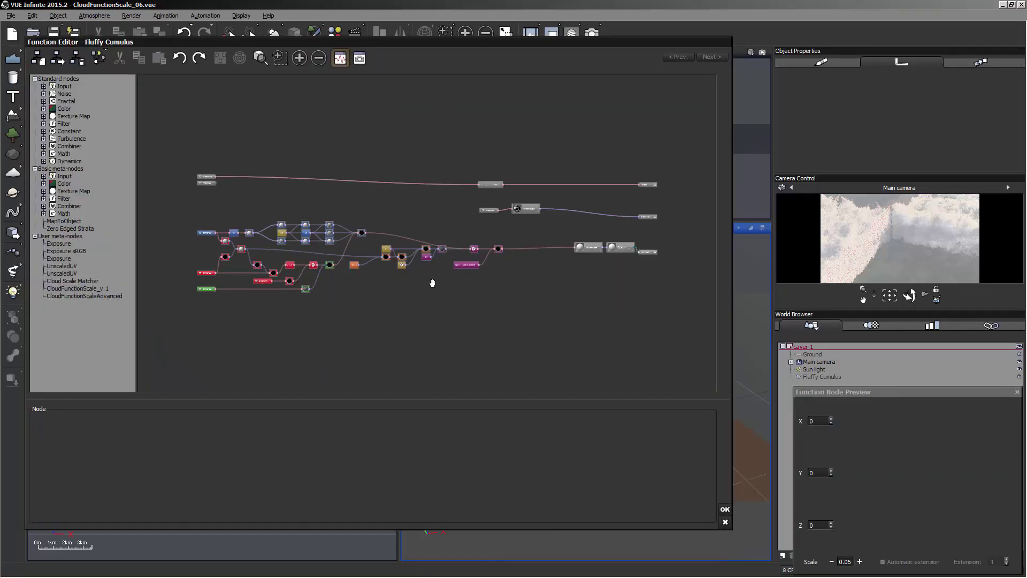
Group all the colored scaling nodes ahead of the Rectangular noise node into a single MetaNode.
drag(432, 283, 514, 278)
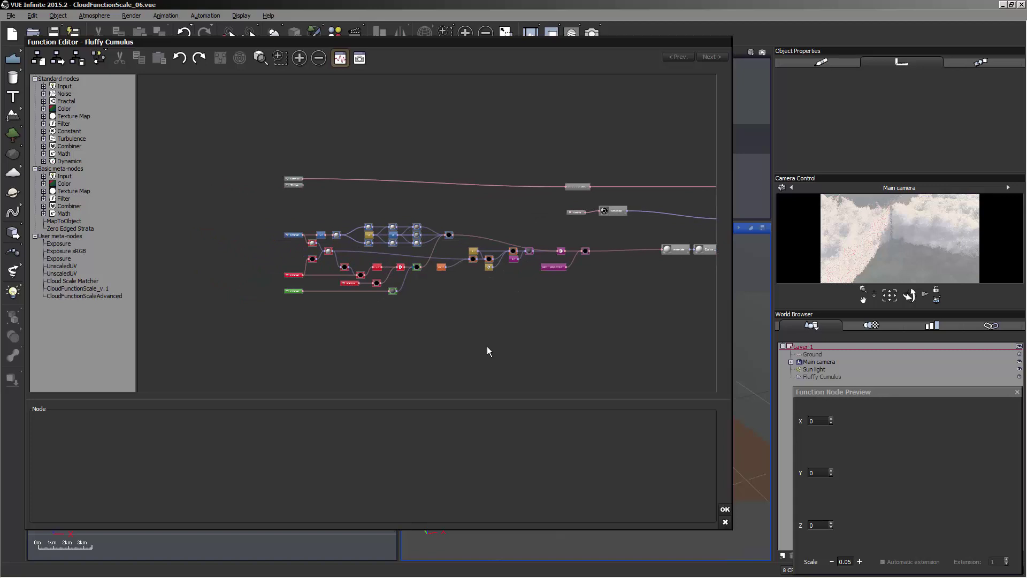
drag(625, 338, 239, 215)
click(632, 333)
drag(623, 342, 233, 225)
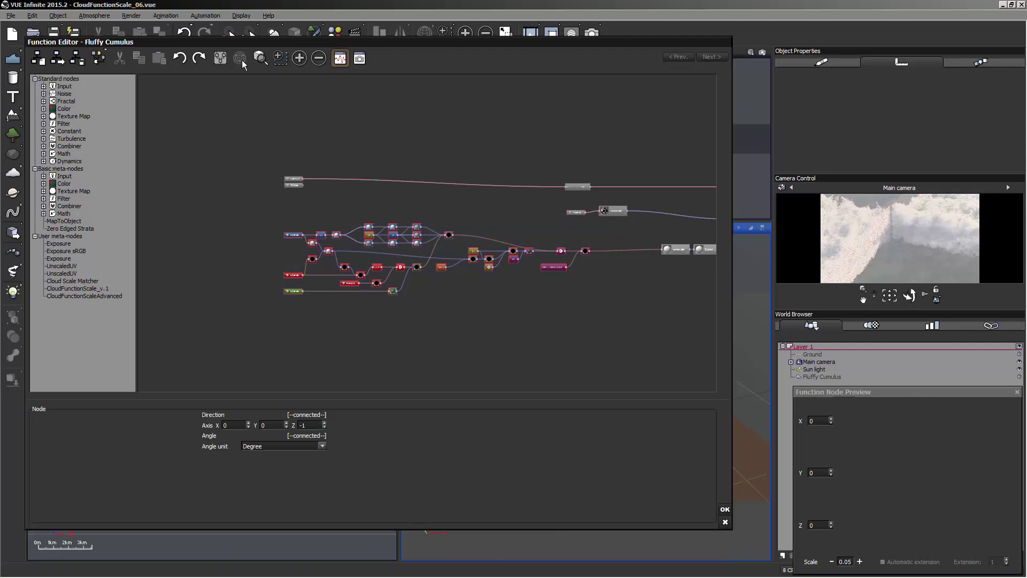
click(221, 58)
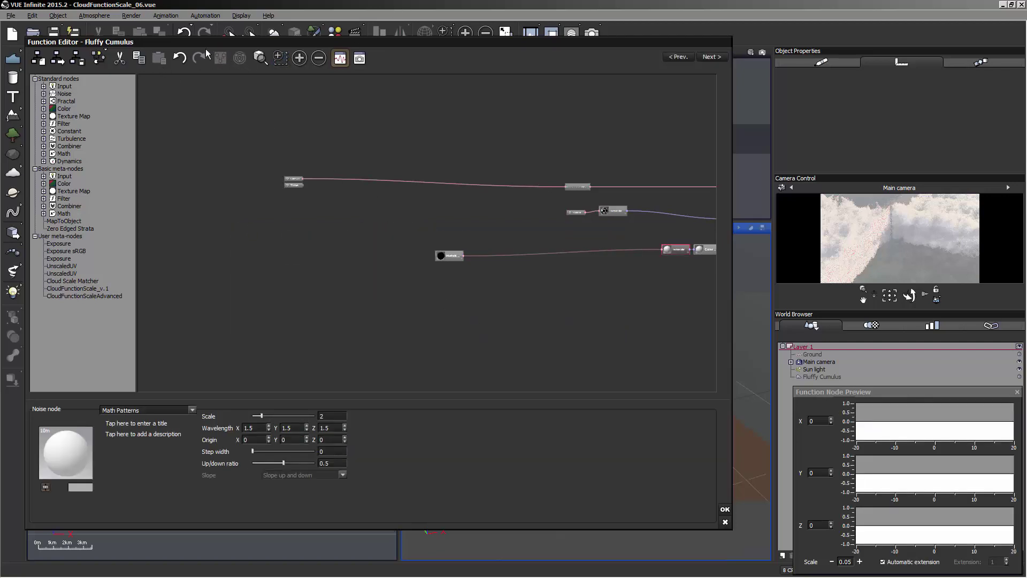
Move the new MetaNode closer to the Rectangular noise node it feeds, level with it.
middle_drag(402, 269, 362, 255)
scroll(362, 255, up, 3)
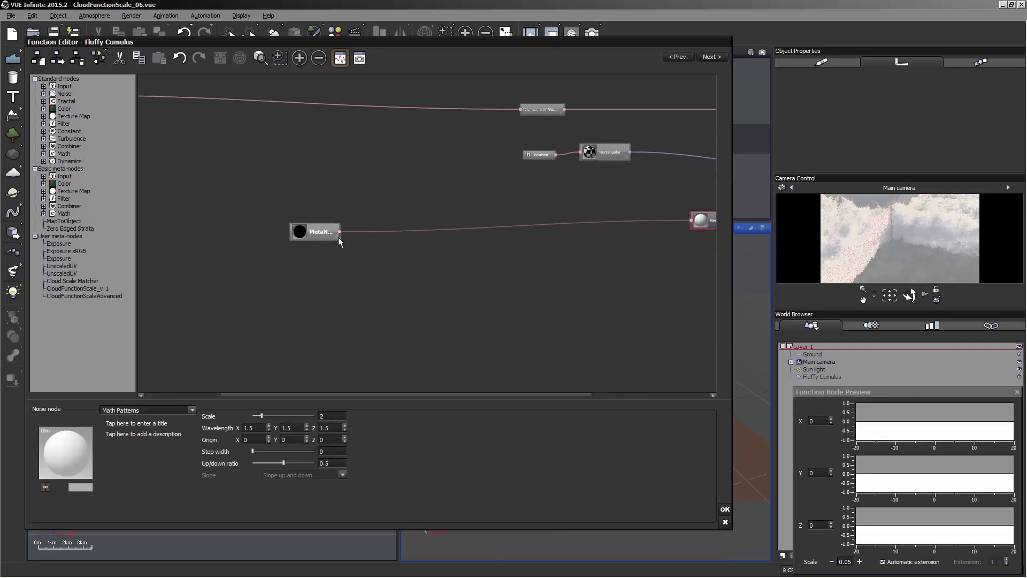
click(319, 233)
drag(316, 234, 546, 221)
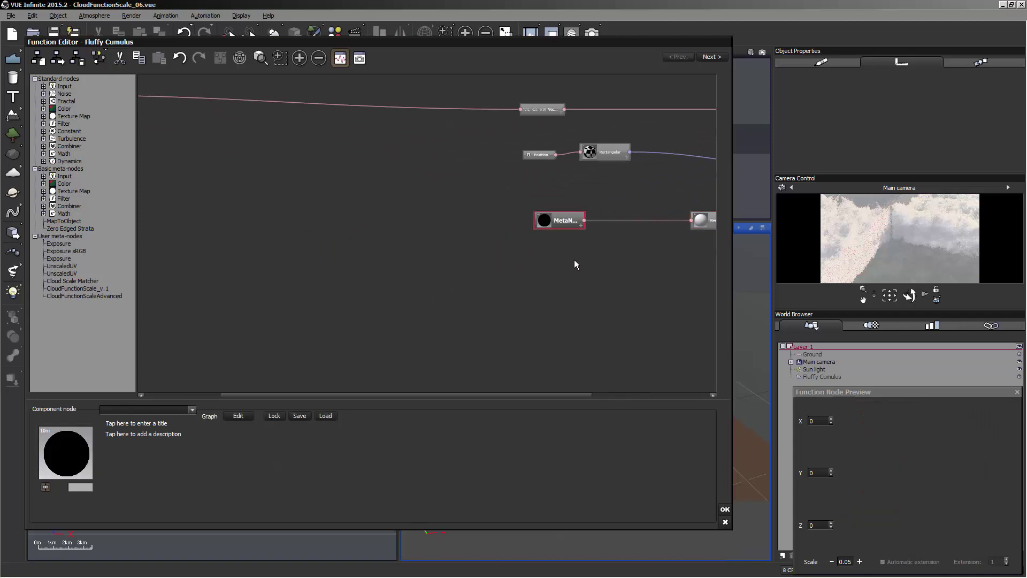
Open the MetaNode's internal graph for editing and close the Function Node Preview.
middle_drag(575, 264, 450, 263)
scroll(374, 283, up, 3)
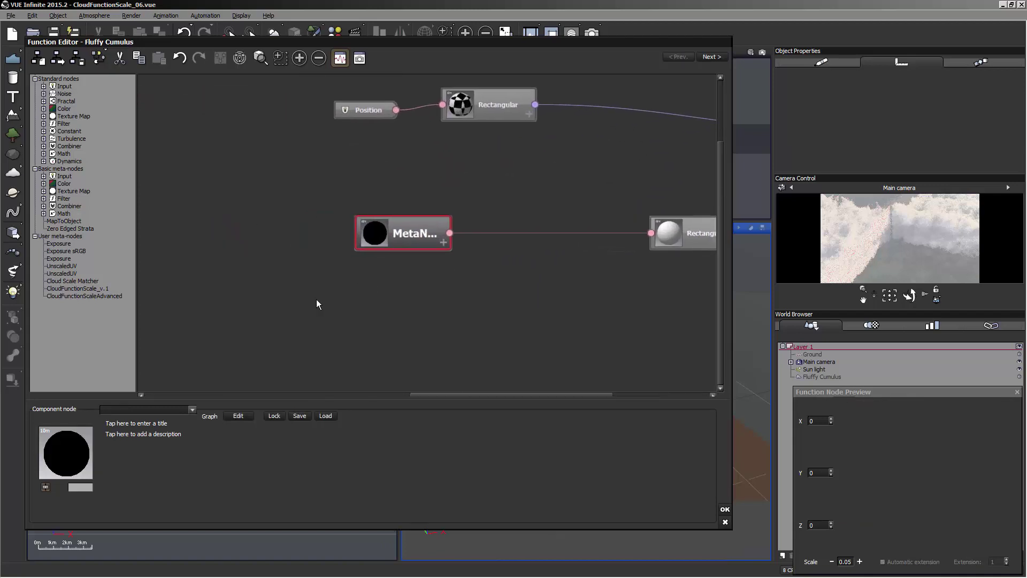
click(239, 416)
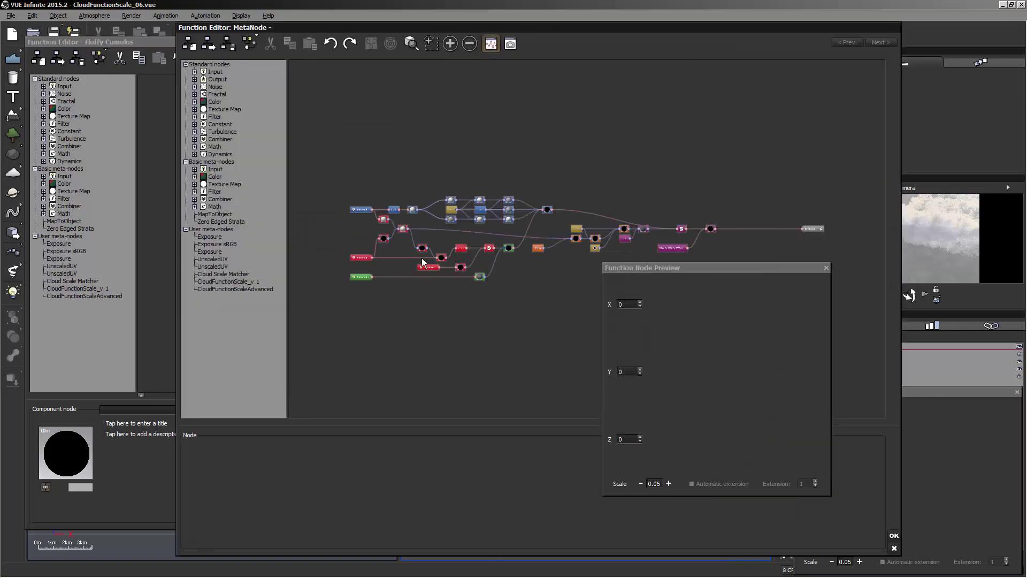
click(827, 268)
scroll(622, 358, up, 4)
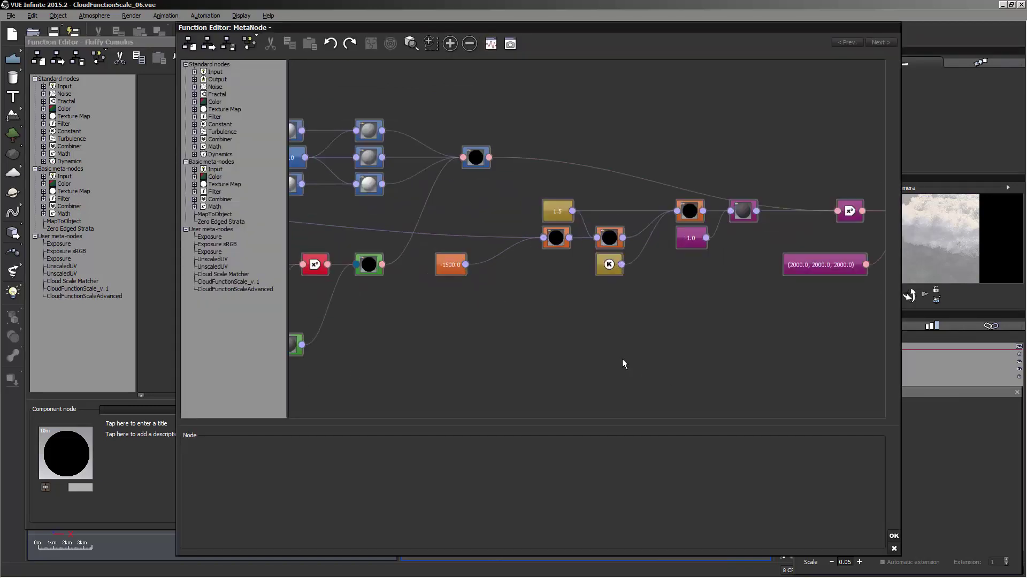
Publish the Value of the yellow 1.5 Constant Number node as "Material Scale" in a new group named "Material".
click(551, 213)
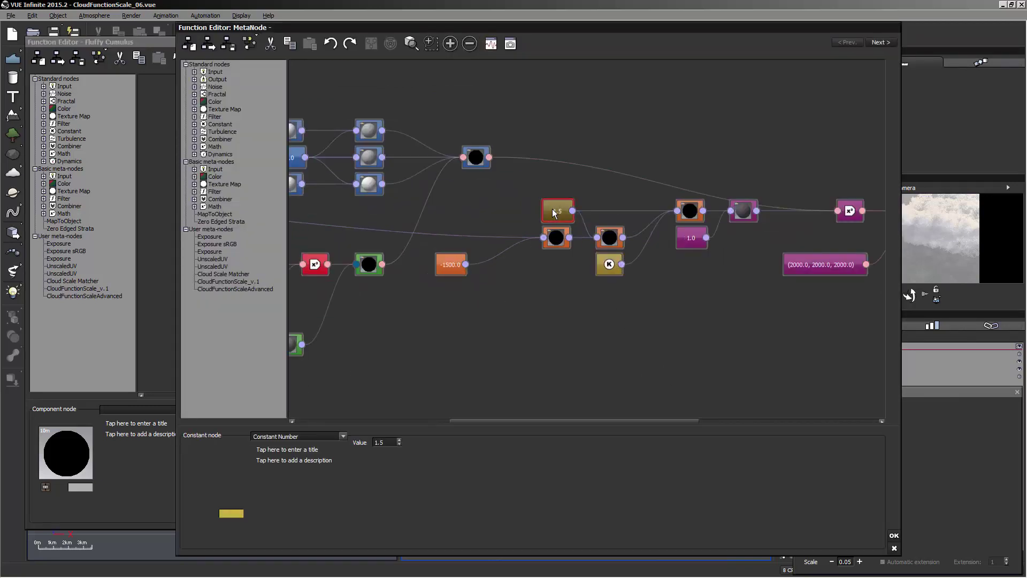
right_click(357, 442)
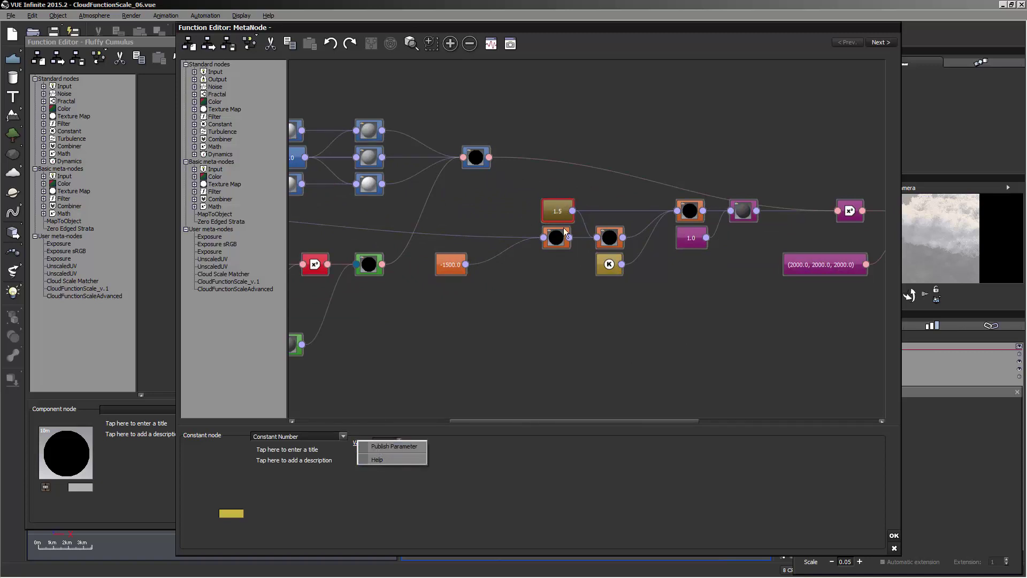
click(410, 446)
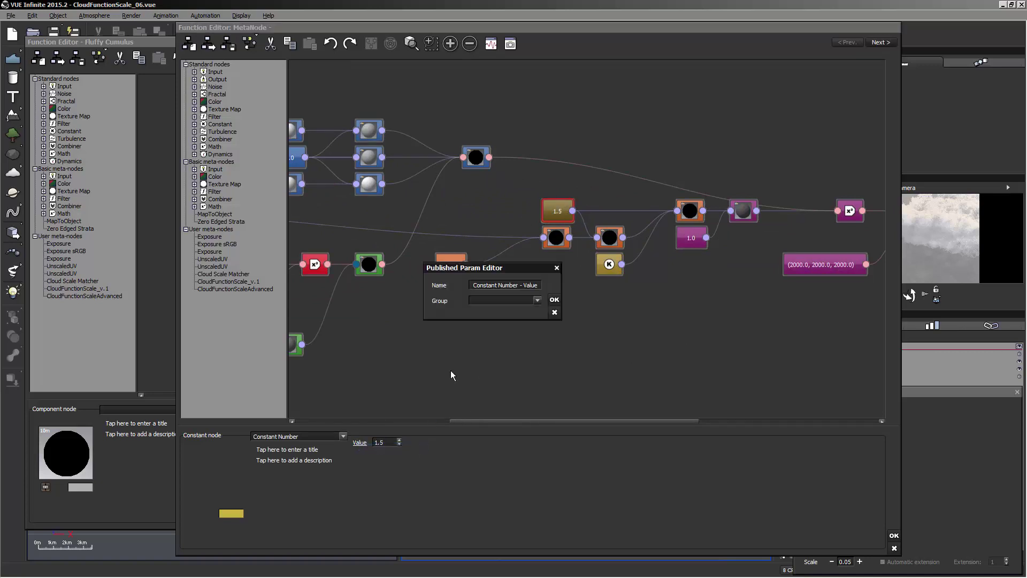
triple_click(499, 286)
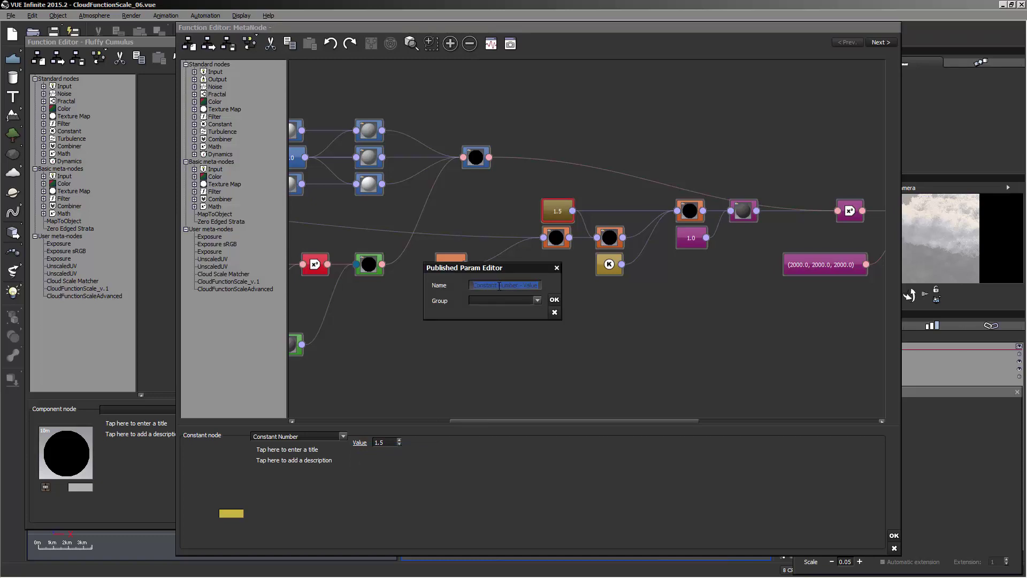
text(Material Scale)
click(478, 300)
text(Ma)
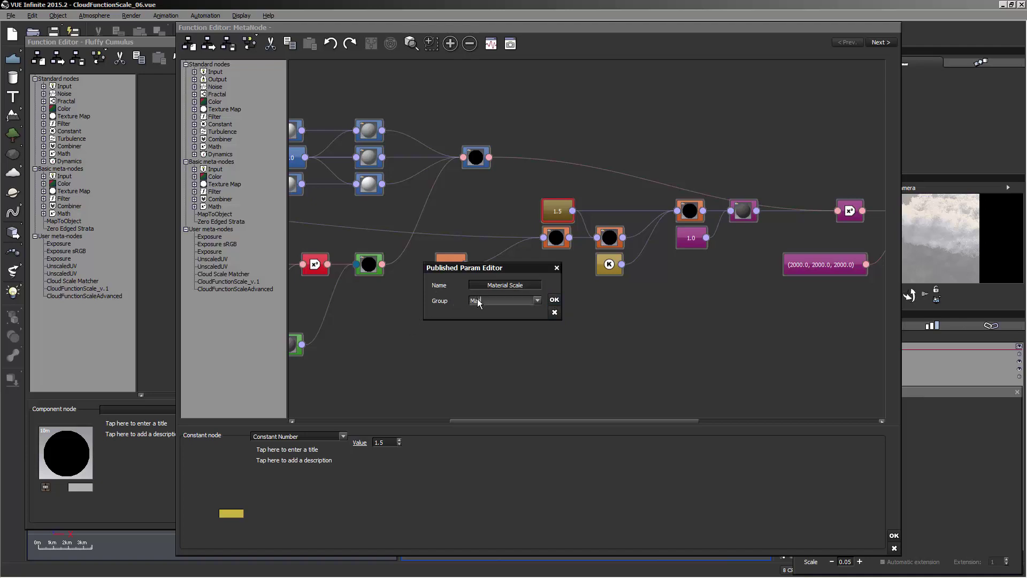
text(terial)
click(554, 300)
Publish the Value of the yellow 2.0 Constant Number node as "Function z" in the Material group.
middle_drag(650, 277, 611, 277)
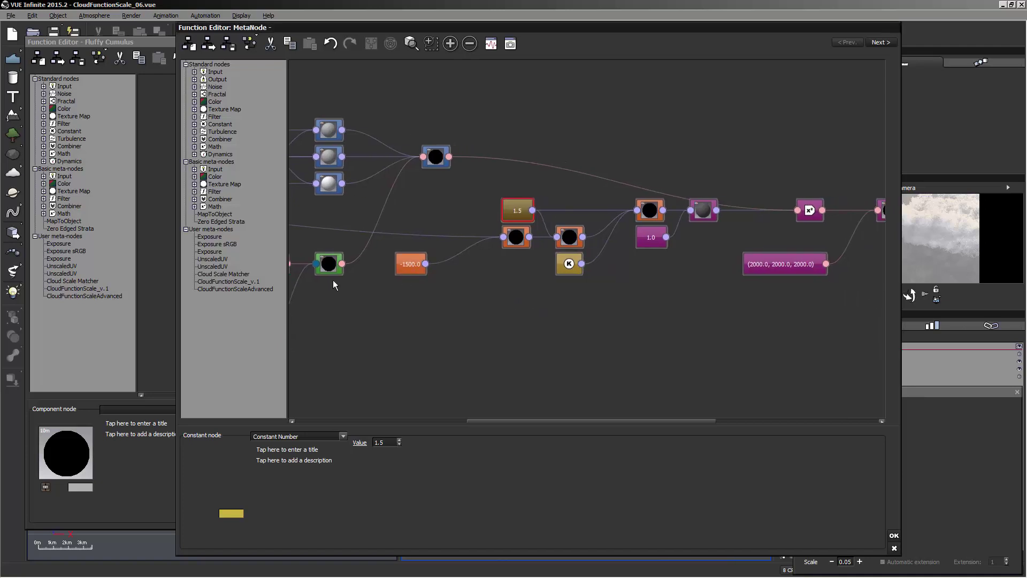
middle_drag(344, 291, 604, 309)
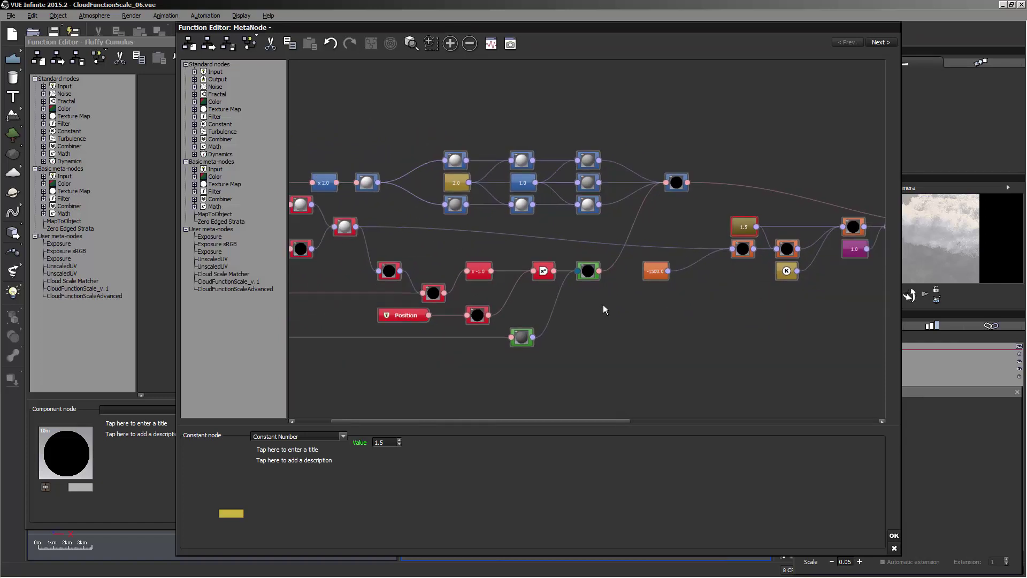
click(456, 183)
middle_drag(571, 265, 609, 324)
scroll(511, 273, up, 2)
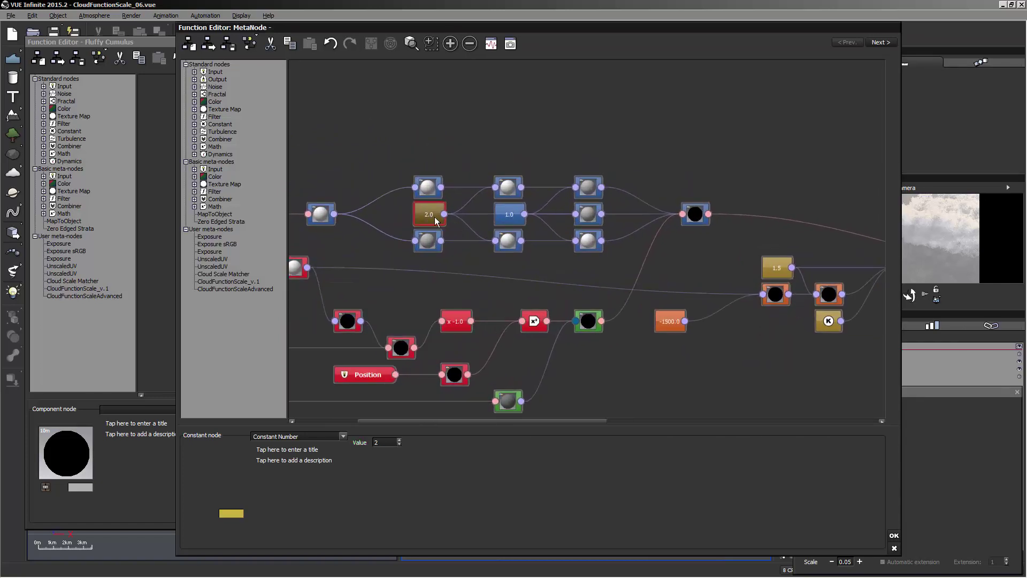
right_click(359, 443)
click(387, 447)
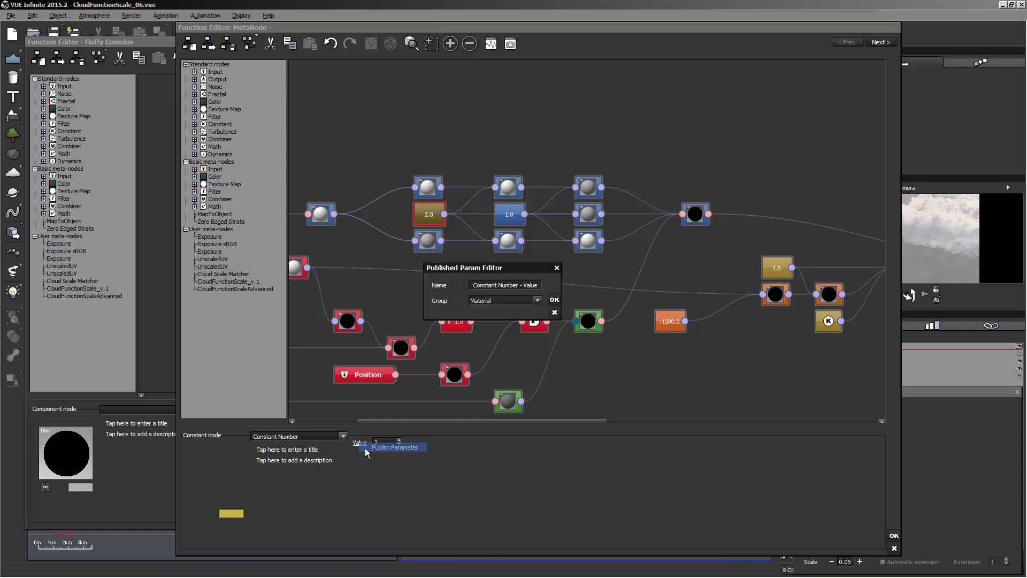
click(512, 286)
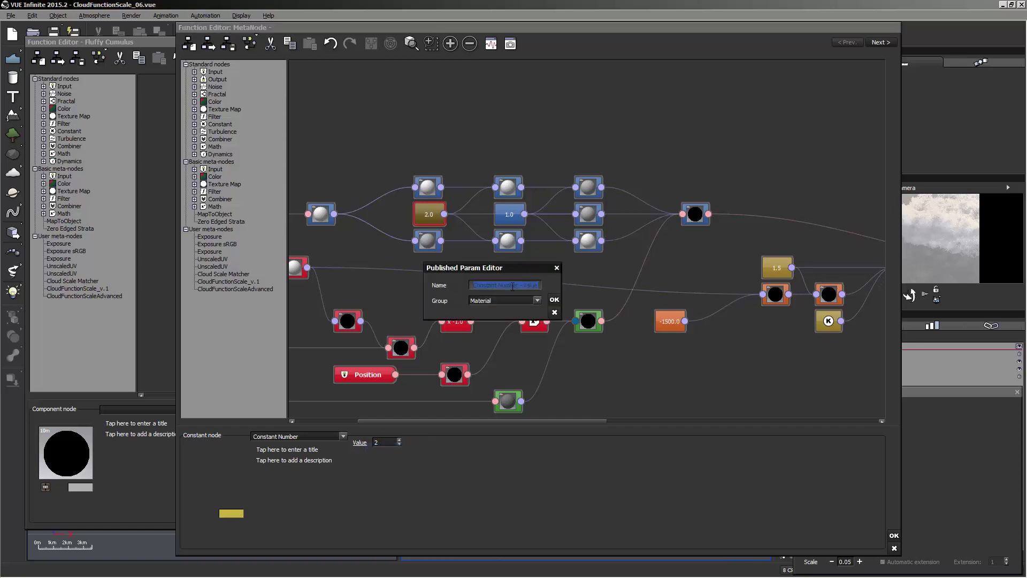
text(Function)
text( z)
click(554, 299)
Publish the Value of the yellow Boolean Number node as "Auto scale clouds" in the Material group.
click(830, 322)
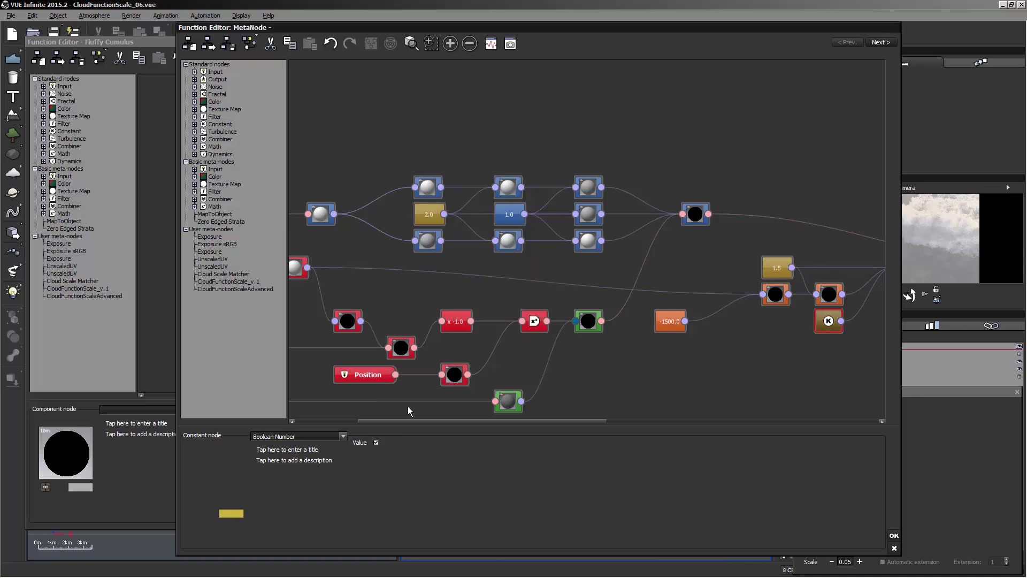
right_click(361, 443)
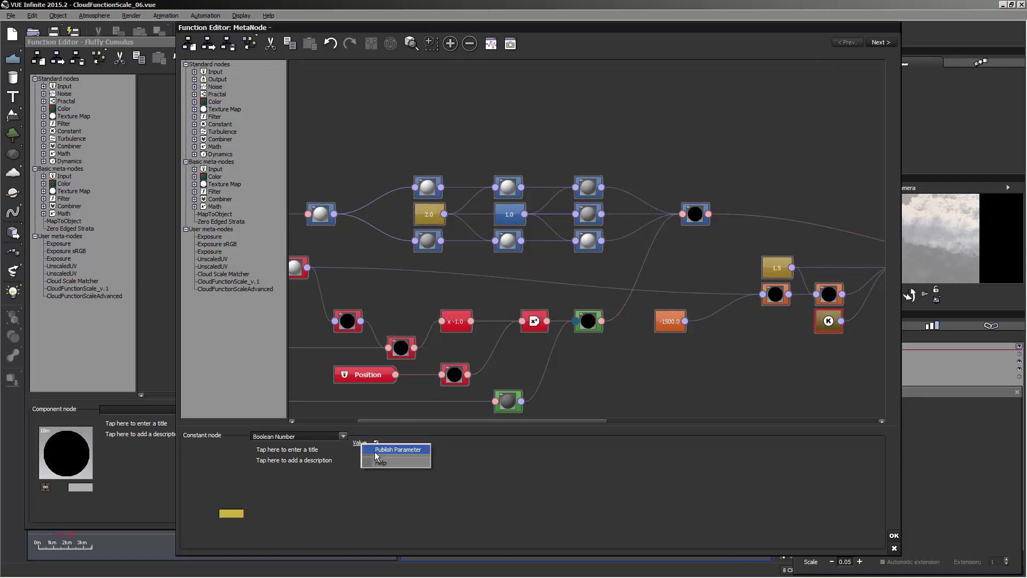
click(389, 450)
triple_click(491, 285)
text(A)
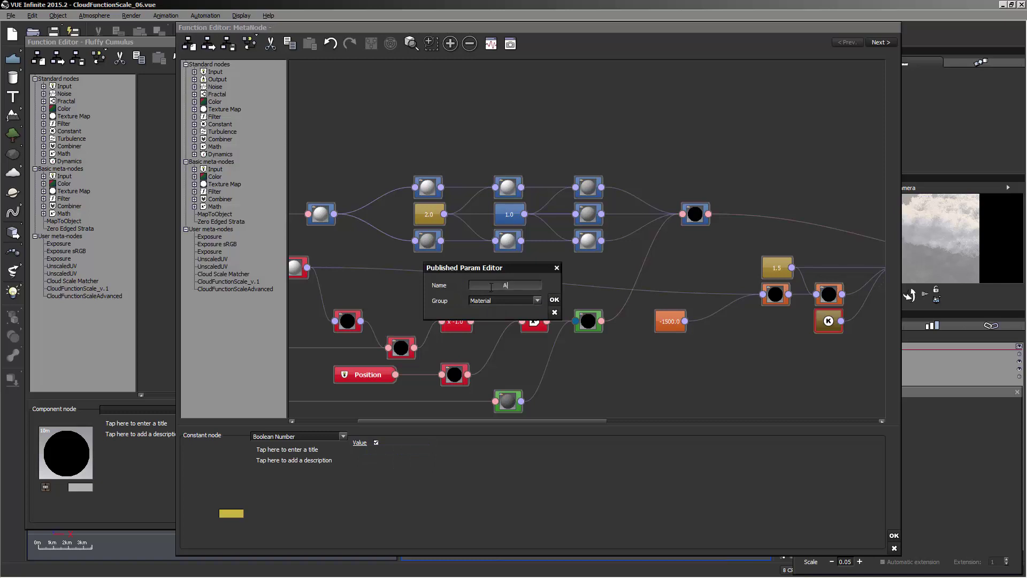
text(uto scale clouds)
key(BackSpace)
key(Return)
click(554, 299)
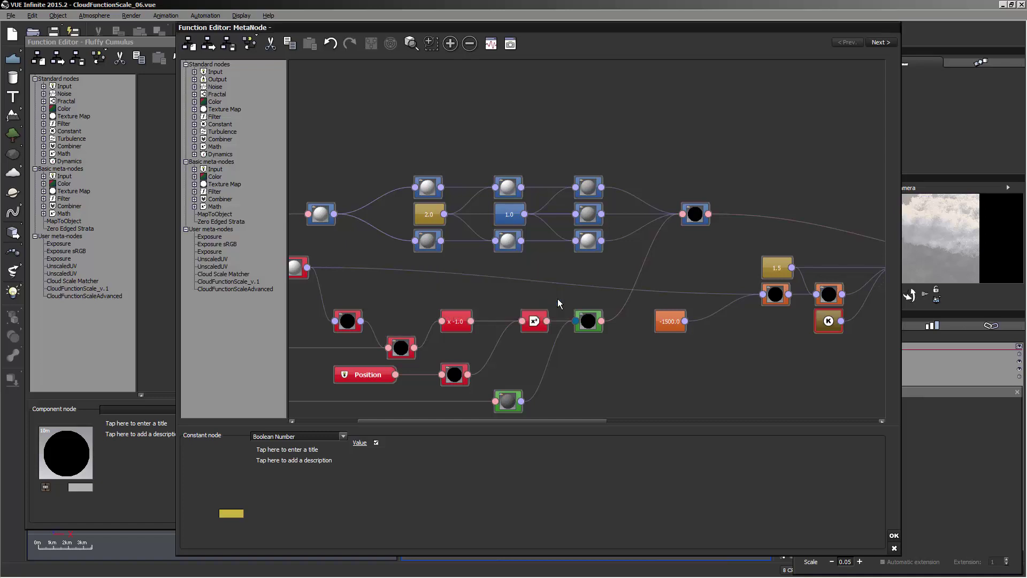
Publish the Dependency of the blue External Dependency node as "Size" in a new group named "Cloud Object".
click(618, 198)
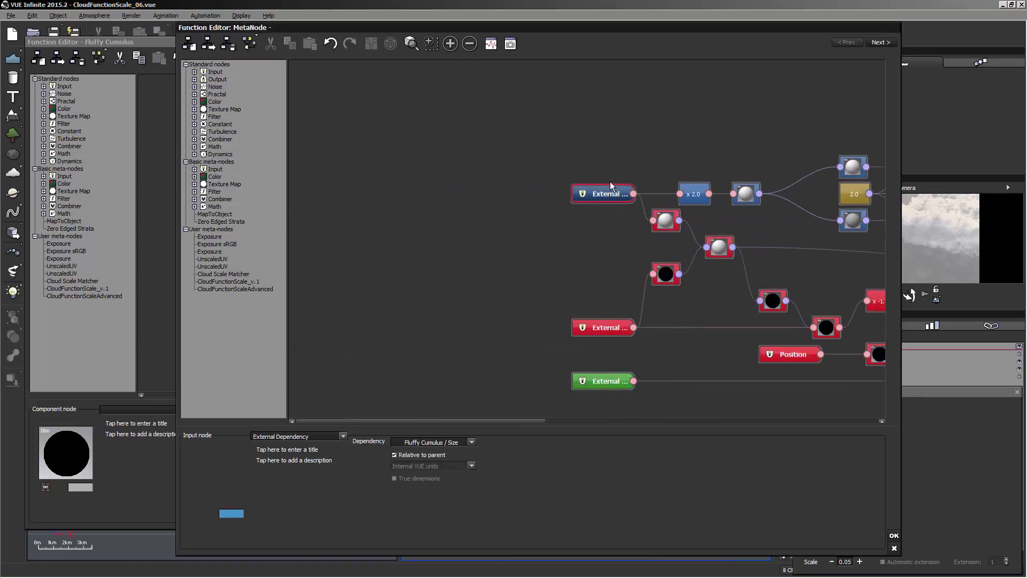
click(607, 329)
click(608, 381)
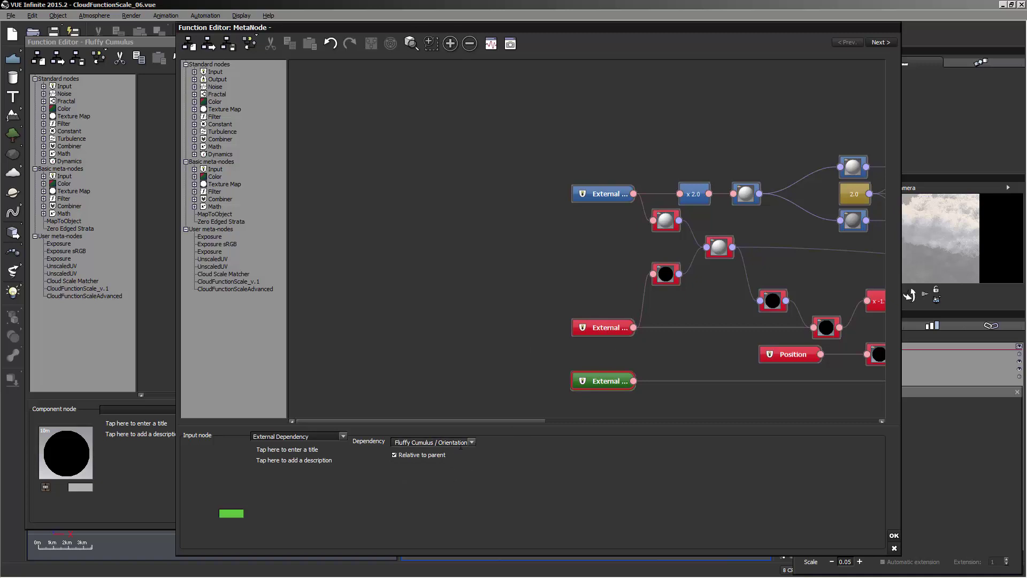
click(605, 195)
right_click(374, 440)
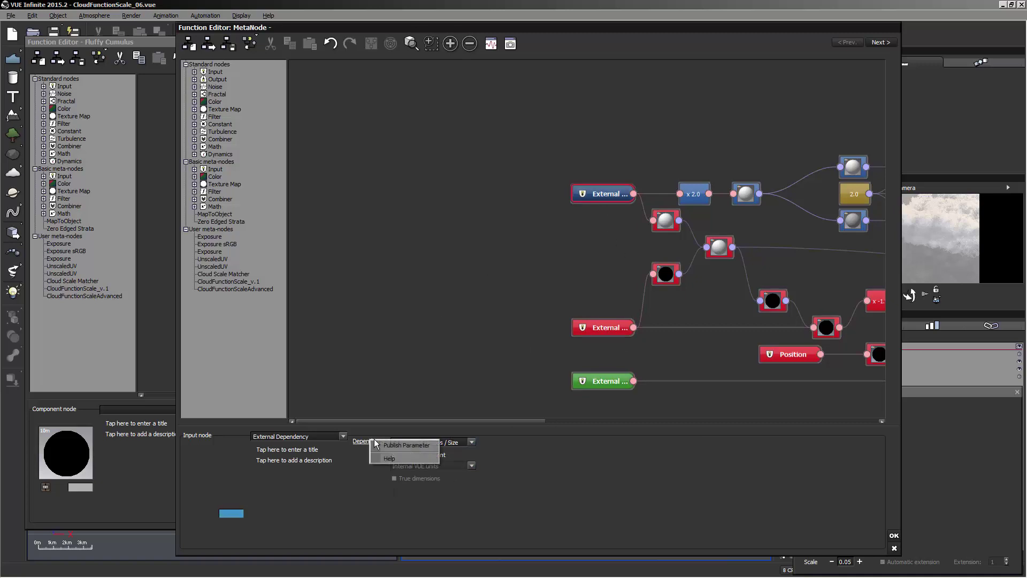
click(404, 446)
click(500, 300)
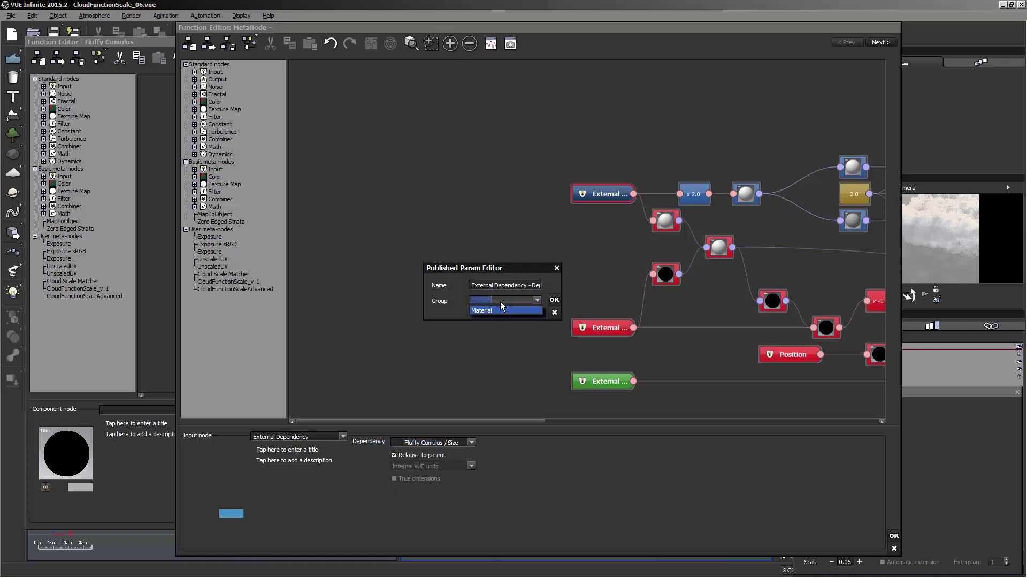
text(Cloud Object)
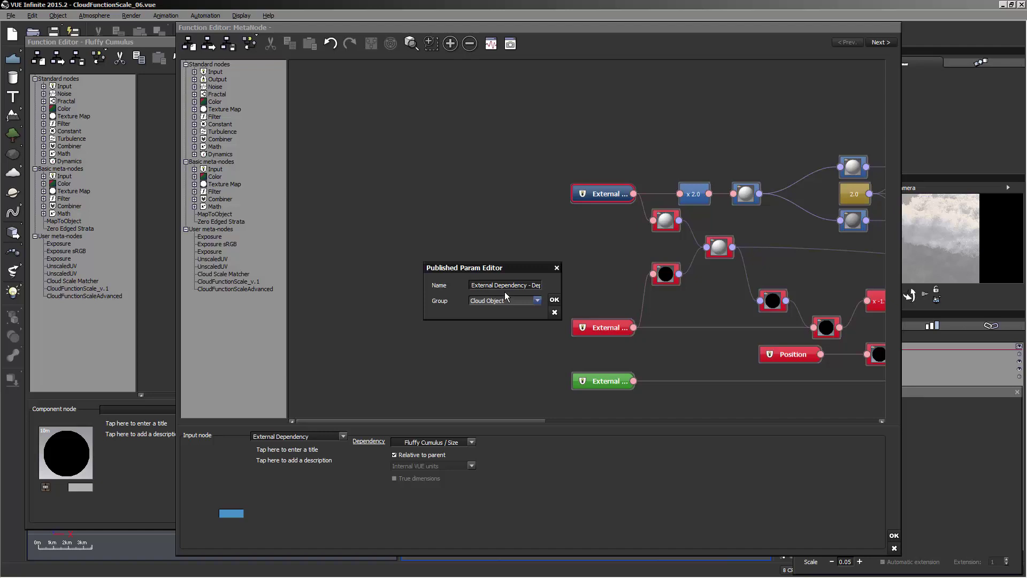
click(509, 286)
click(510, 286)
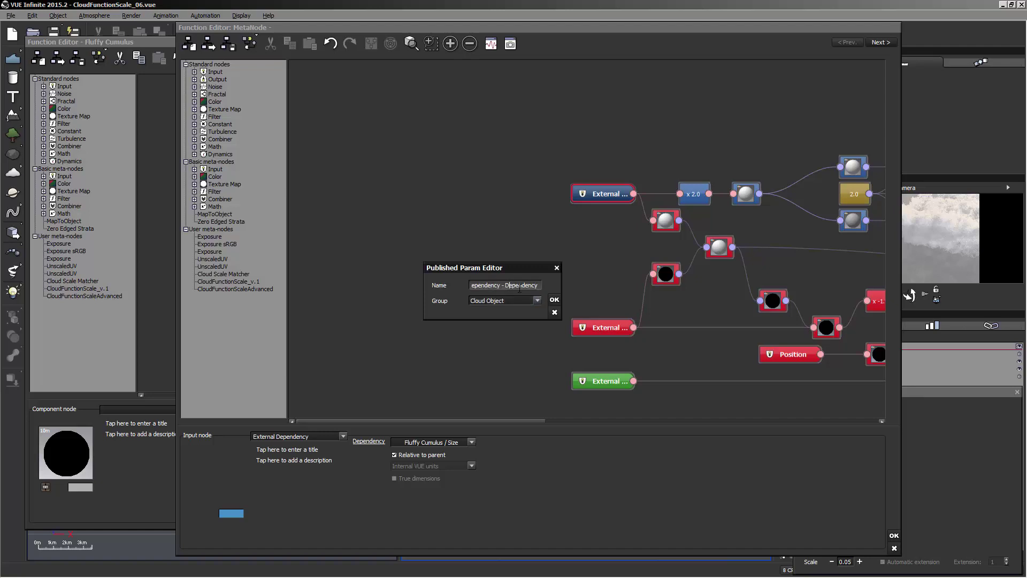
drag(534, 285, 398, 281)
text(Size)
click(554, 300)
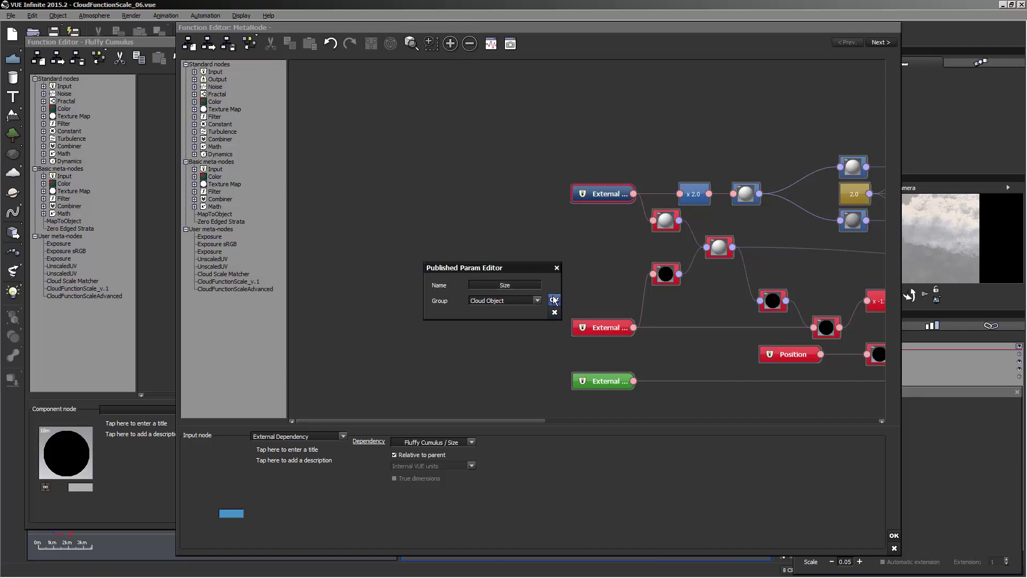
Publish the Dependency of the red External Dependency node as "Position" in the Cloud Object group.
click(601, 331)
right_click(370, 438)
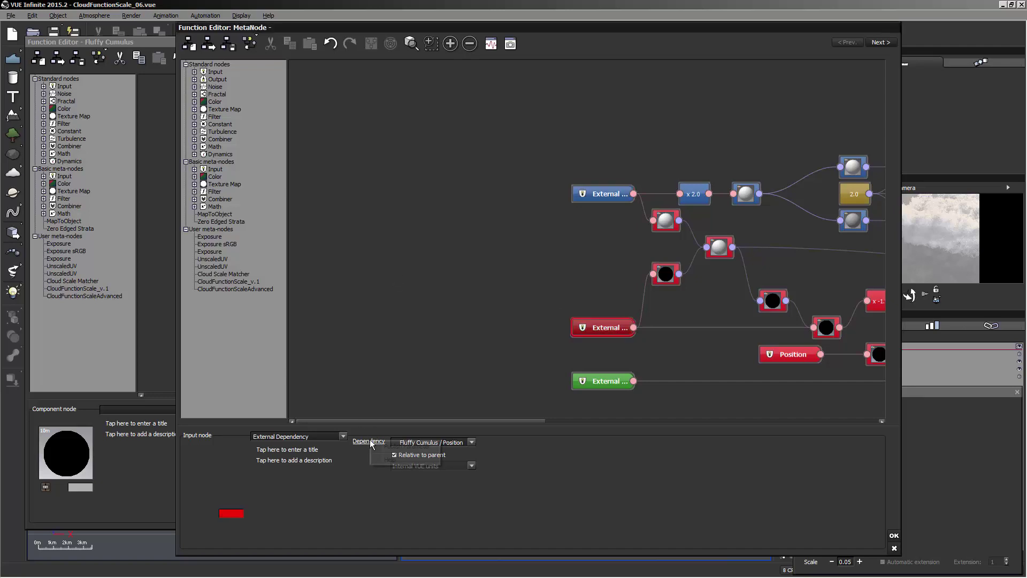
click(409, 445)
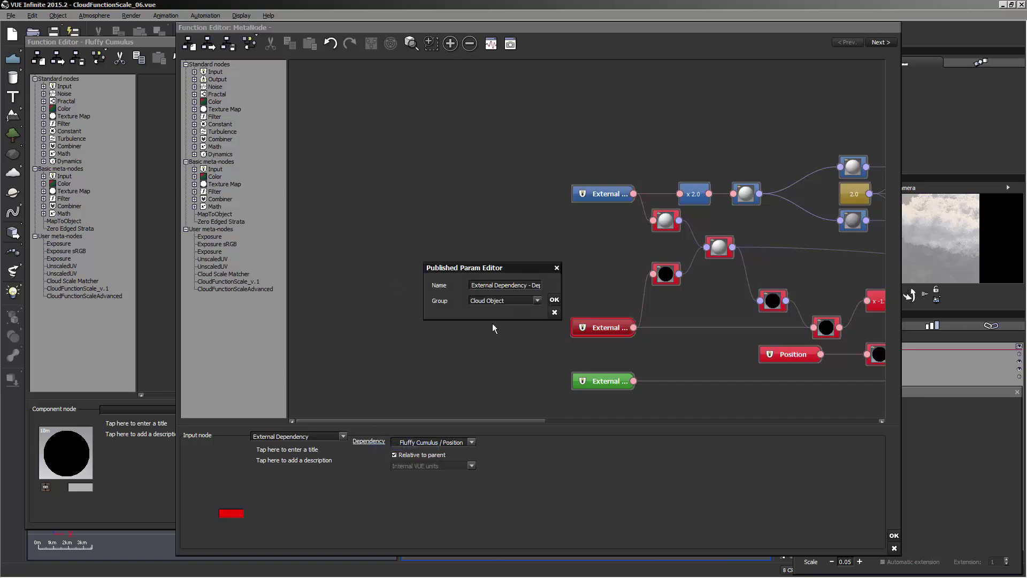
click(527, 285)
text(Position)
click(554, 300)
Publish the green External Dependency node's Dependency as "Orientation" in the Cloud Object group and accept the MetaNode's internal graph.
click(615, 386)
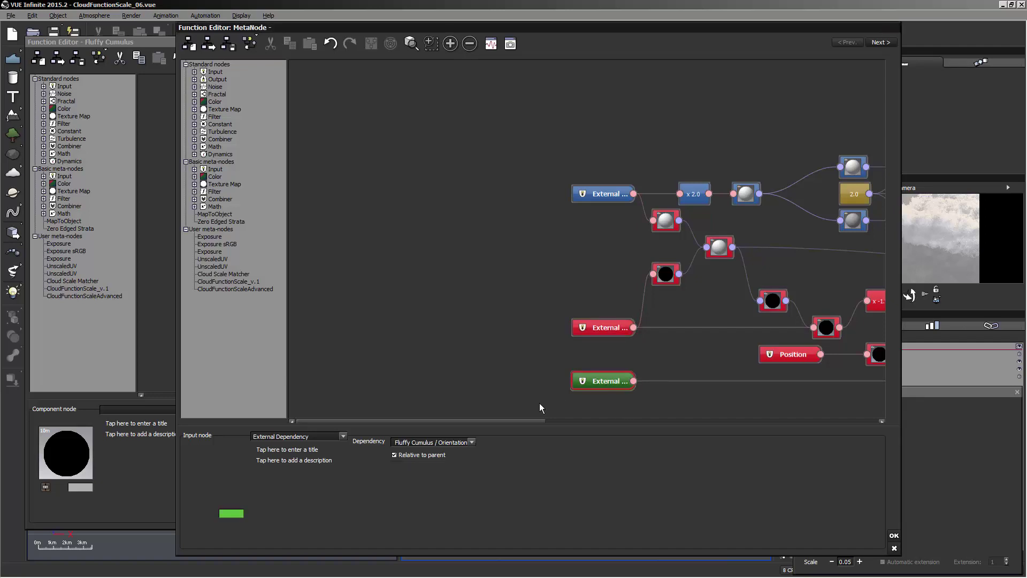
right_click(366, 447)
click(377, 443)
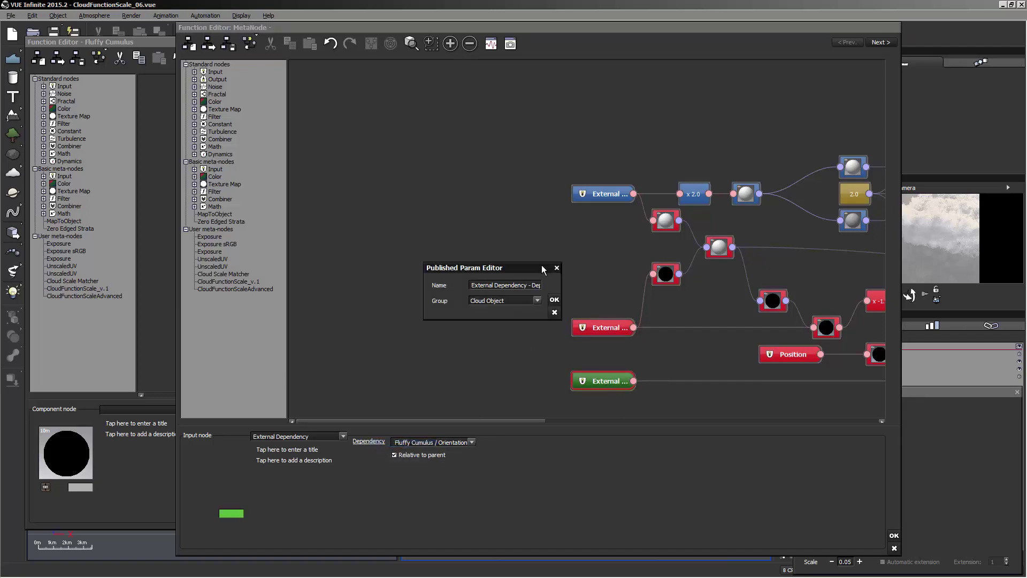
triple_click(526, 284)
text(Orie)
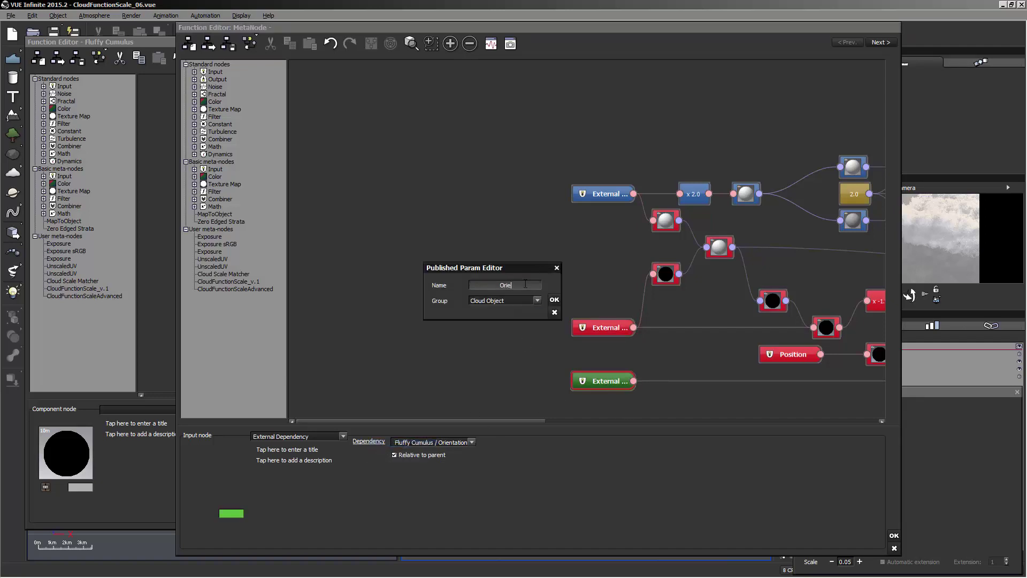
text(ntation)
click(555, 300)
click(893, 535)
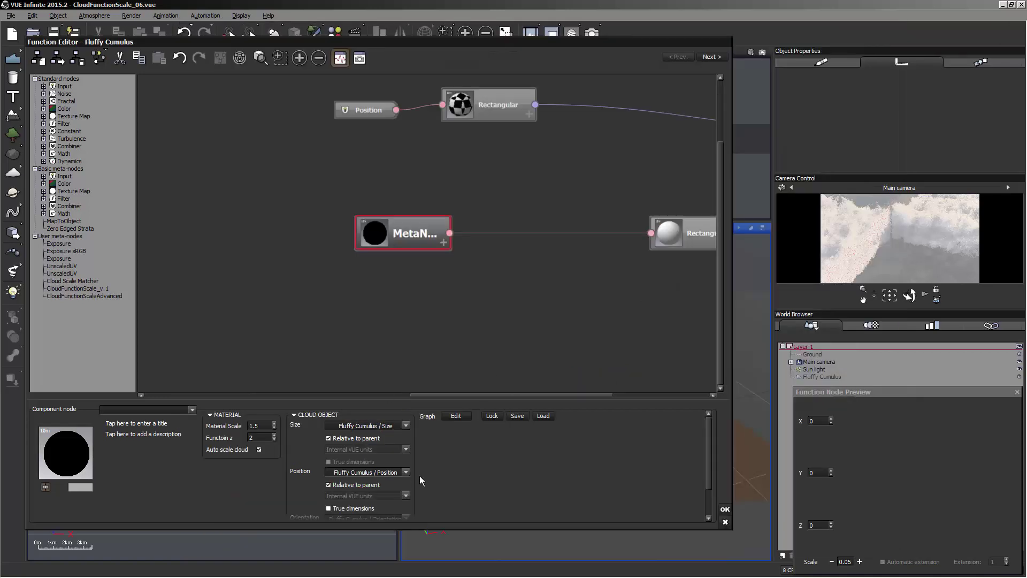
Enlarge the MetaNode's parameter area so the Material and Cloud Object groups are both fully shown expanded.
click(293, 415)
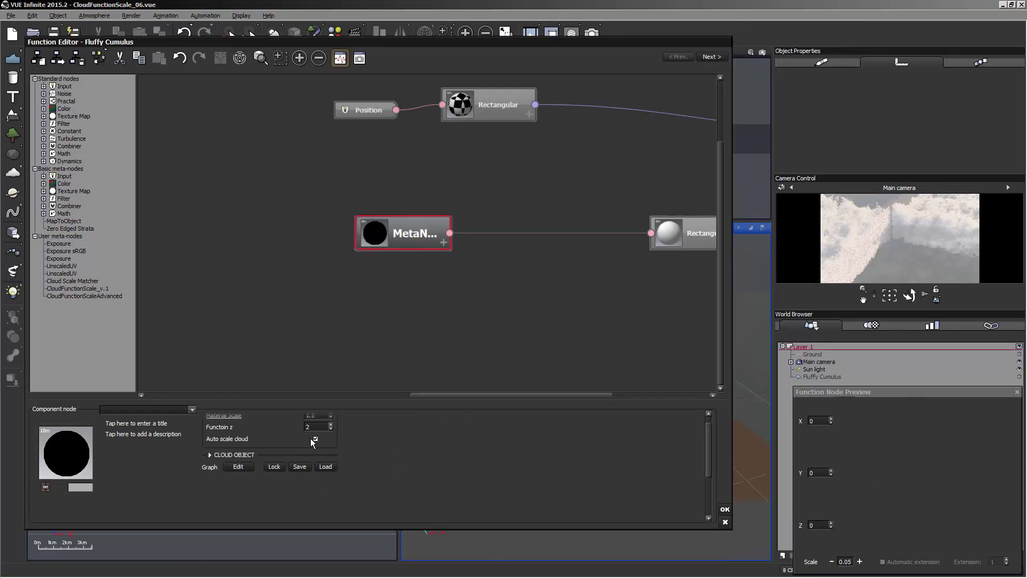
click(666, 393)
drag(662, 400, 662, 358)
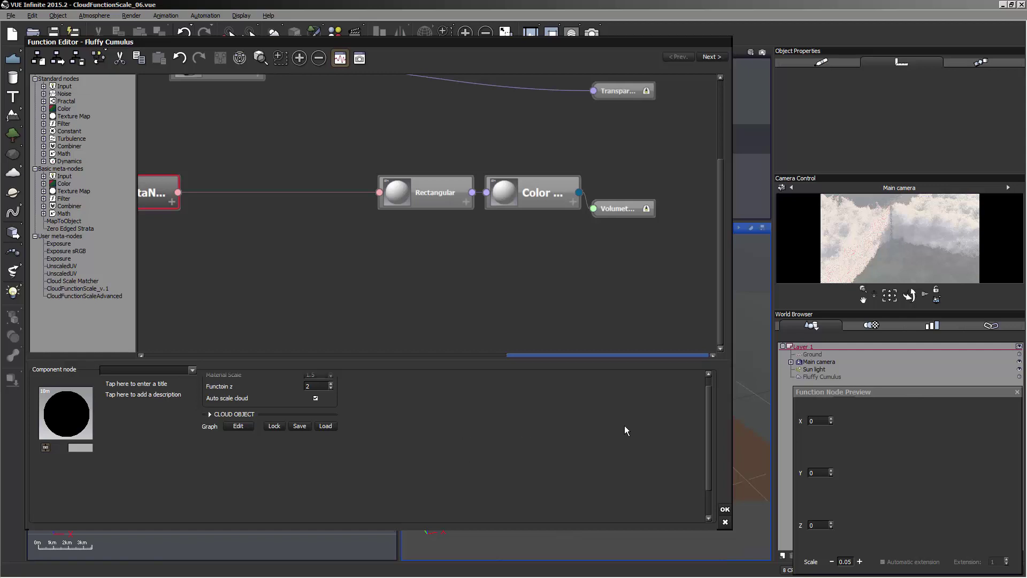
scroll(709, 415, up, 1)
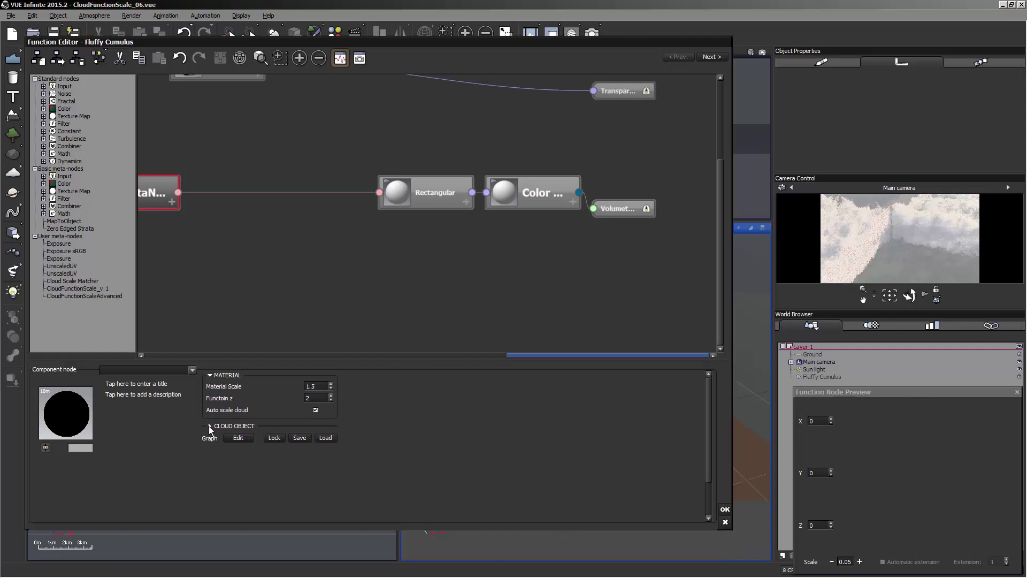
click(209, 426)
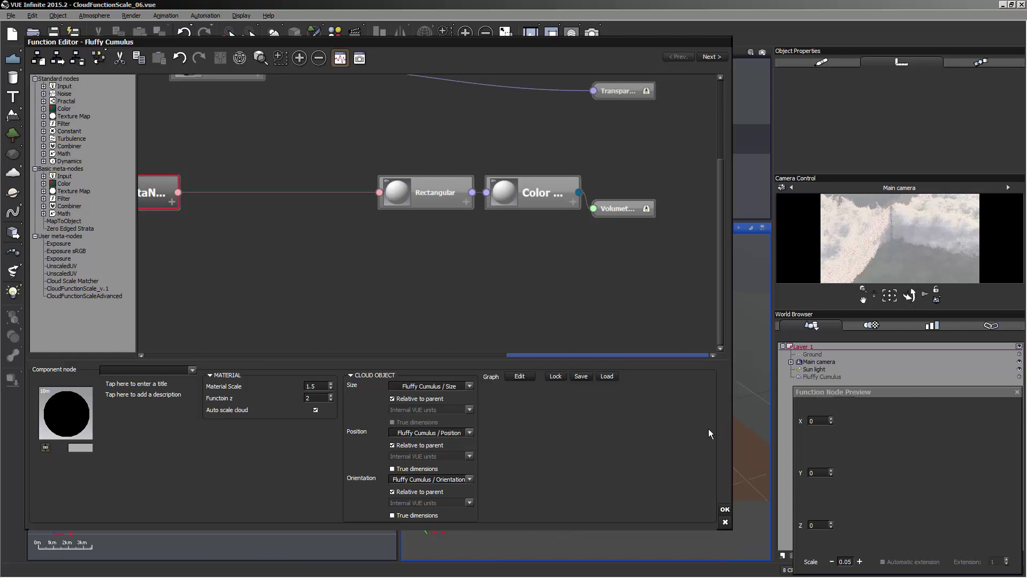
Publish the MetaNode's Material Scale parameter to the cloud material as "Material Scale" in a group named "Material".
right_click(229, 392)
click(257, 395)
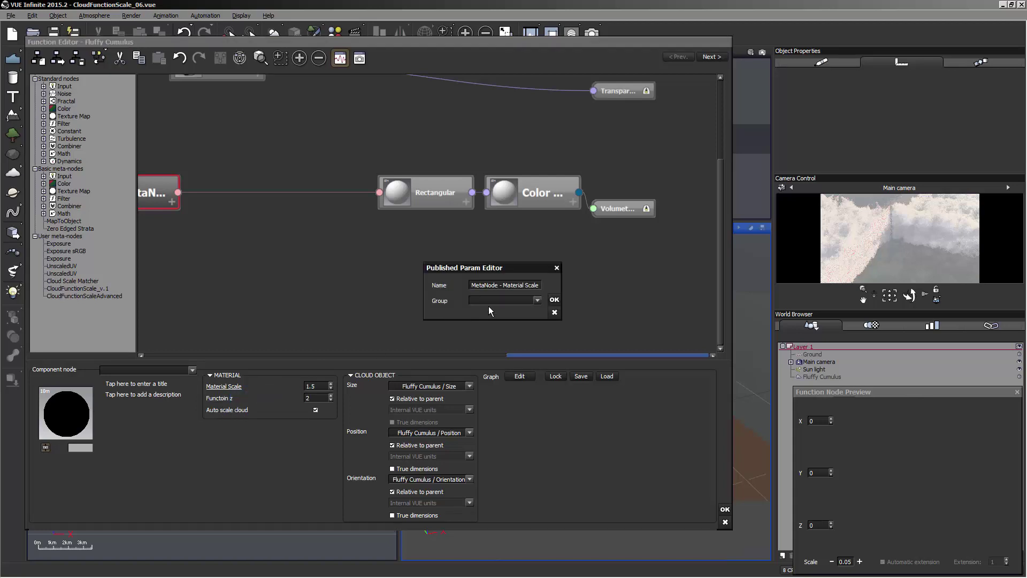
drag(503, 285, 470, 285)
key(BackSpace)
click(479, 299)
click(554, 300)
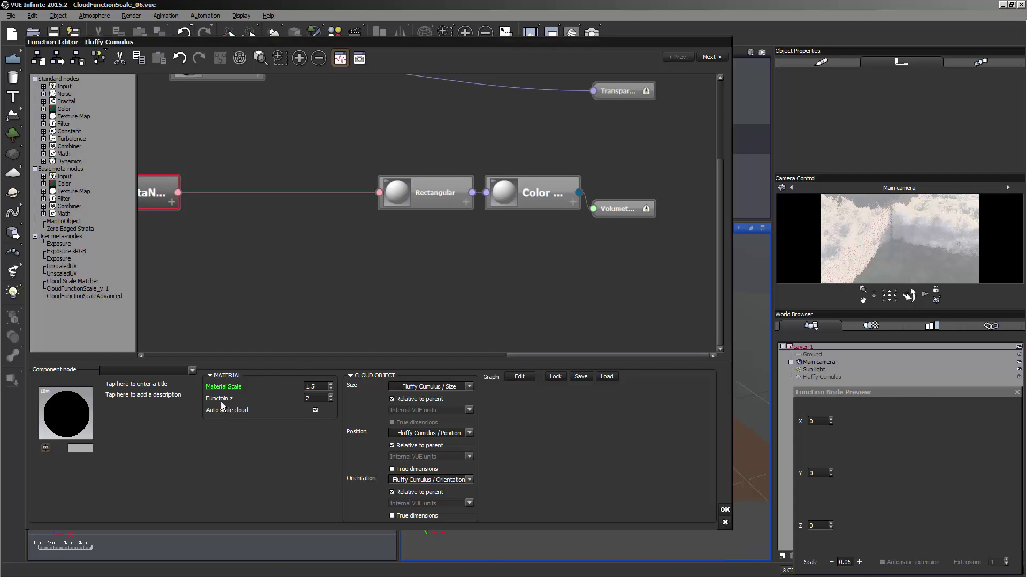
Publish the MetaNode's function z parameter to the cloud material as "Function z scale" in the Material group.
right_click(221, 399)
click(251, 406)
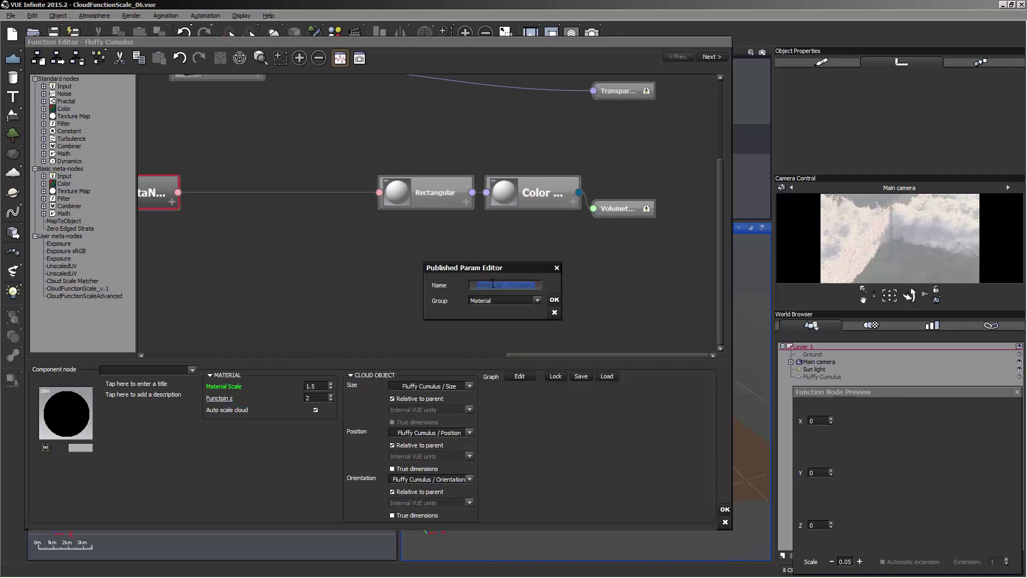
text(Function z scale)
click(554, 300)
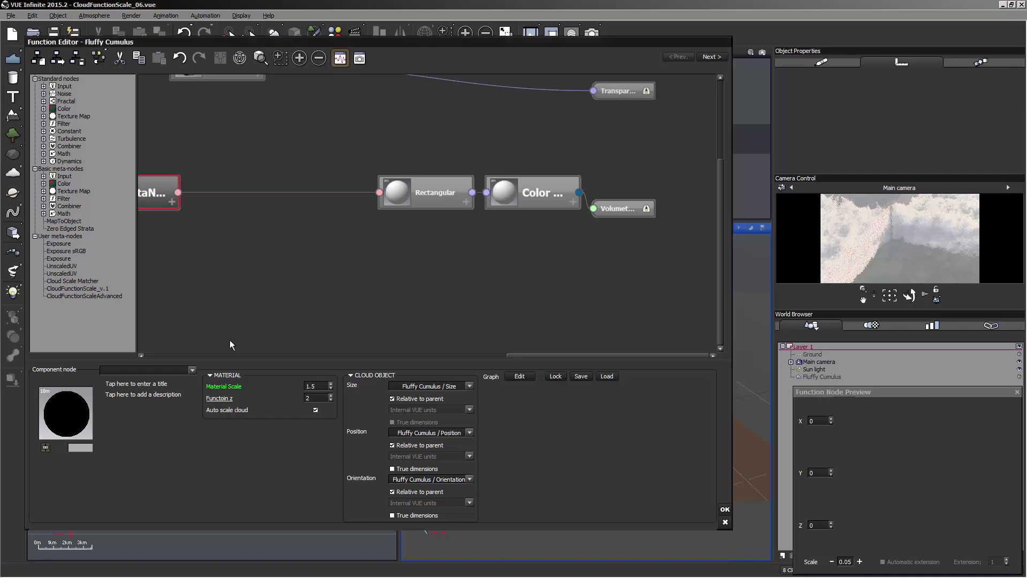
Publish the MetaNode's auto scale parameter as "Auto scale cloud" in the Material group and accept the Fluffy Cumulus function graph.
right_click(228, 413)
click(238, 415)
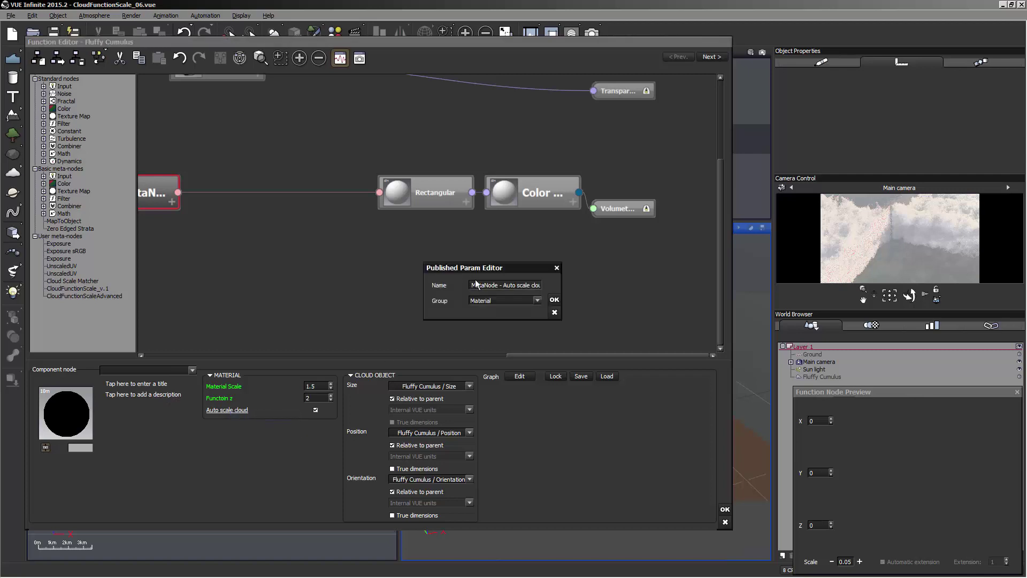
triple_click(485, 285)
text(Au)
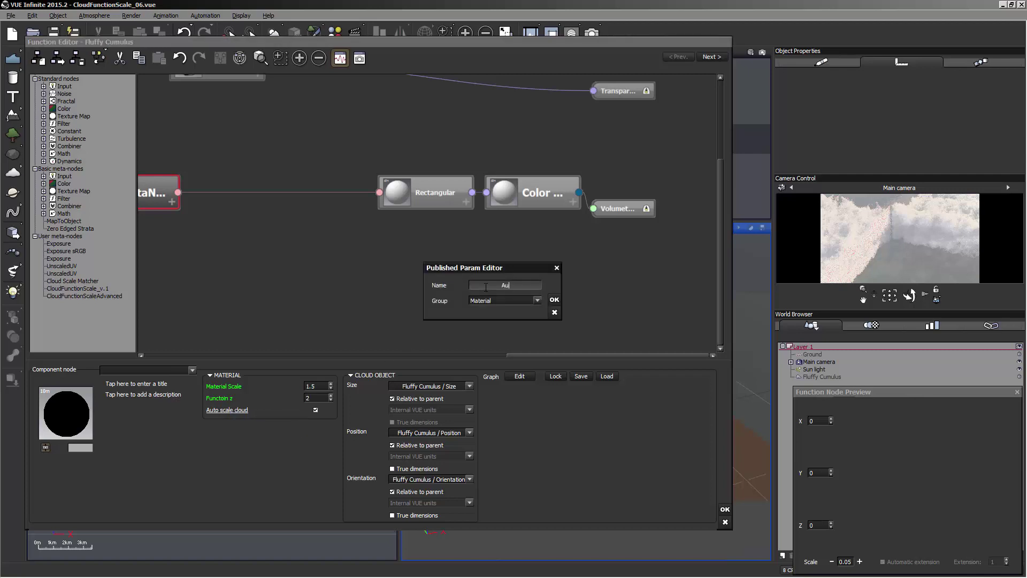
text(to scale cloud)
click(554, 300)
click(725, 510)
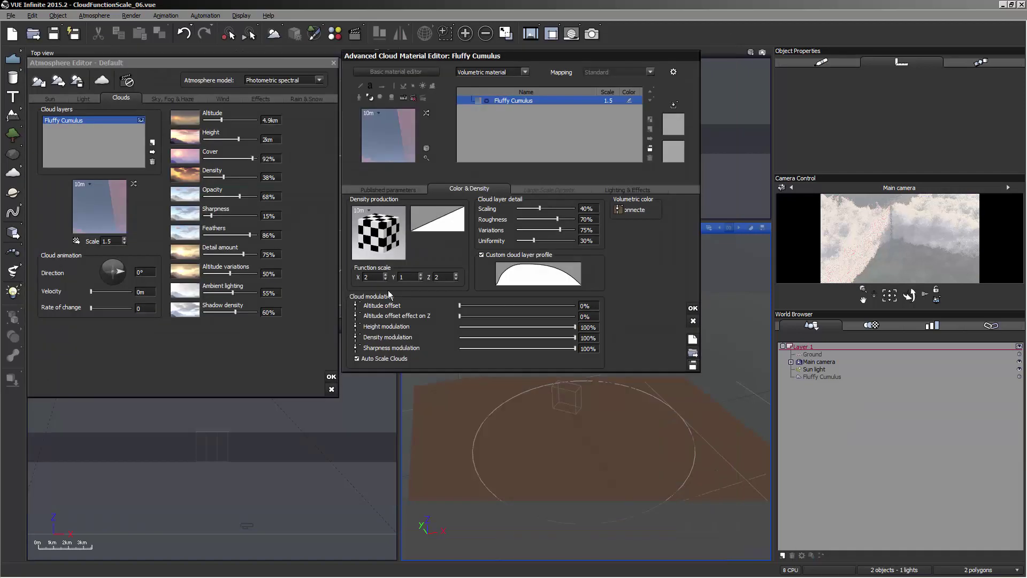
Examine the published parameters of the Fluffy Cumulus material, collapsing and re-expanding the Material group.
click(381, 190)
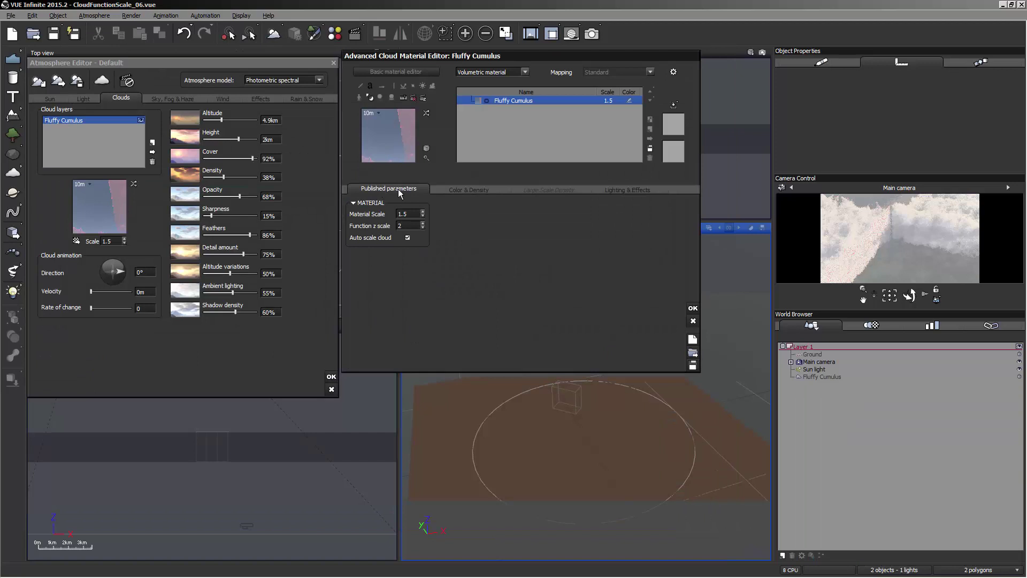
click(408, 237)
click(352, 203)
click(352, 203)
Reopen the Fluffy Cumulus function graph from the connected volumetric color of the cloud material.
click(431, 188)
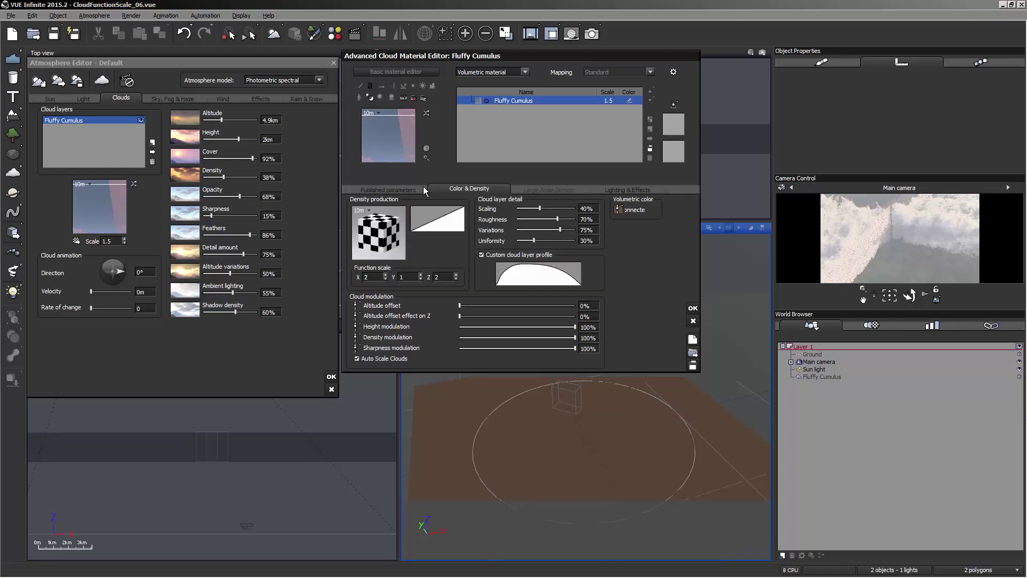
click(619, 210)
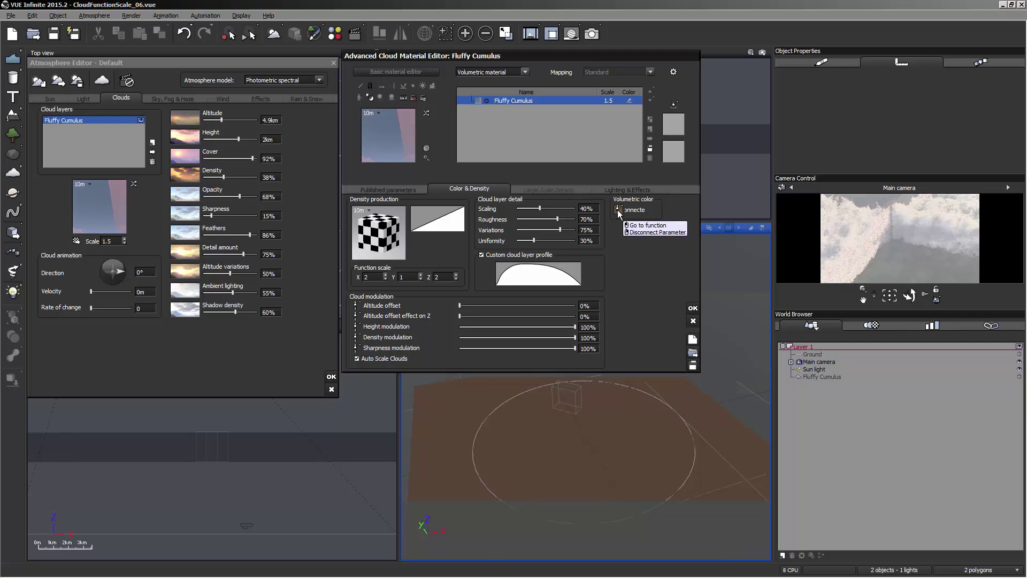
click(619, 213)
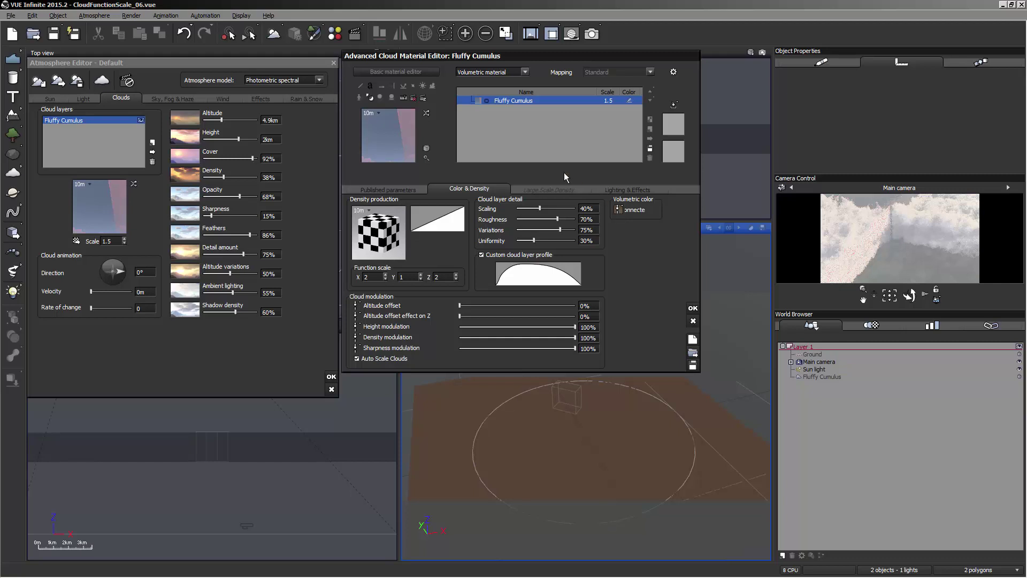
click(618, 211)
click(637, 221)
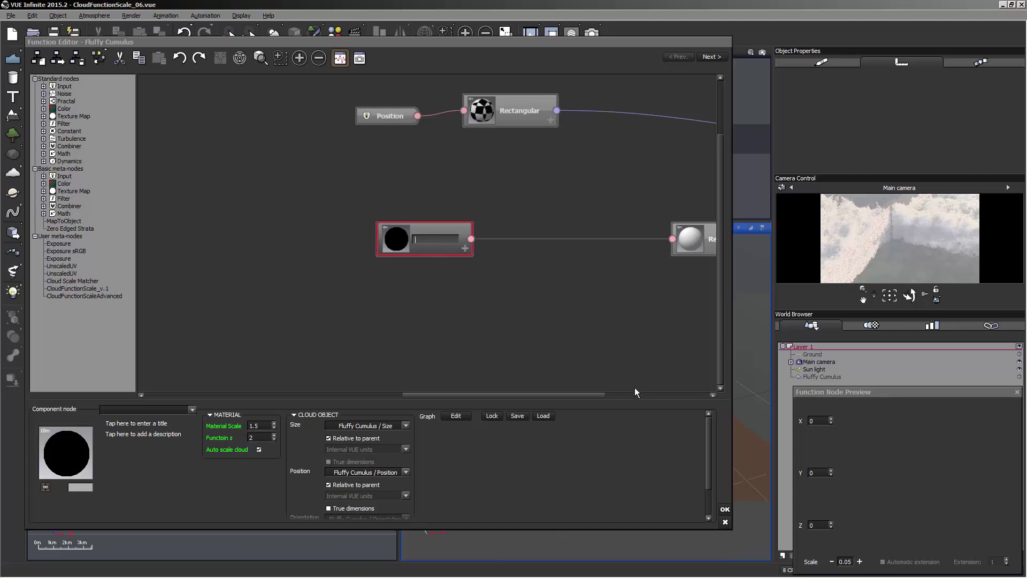
click(587, 326)
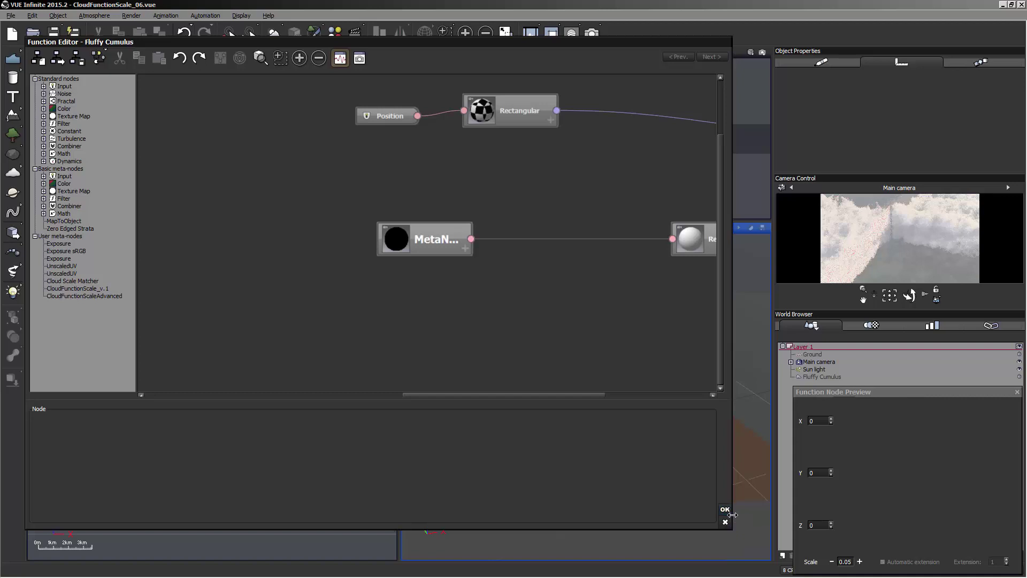
Color the MetaNode light blue with RGB 26, 141, 234.
click(447, 231)
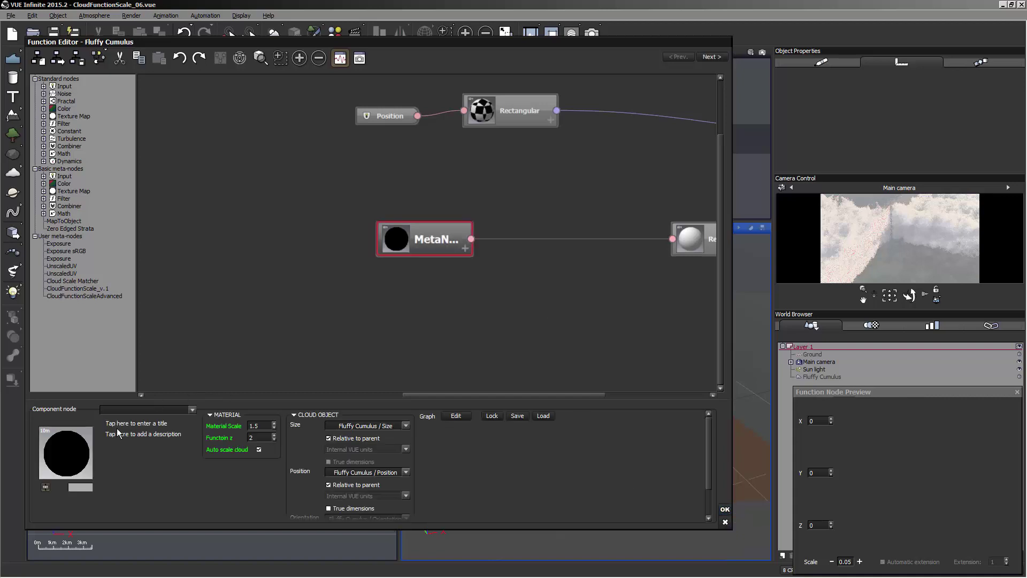
click(80, 486)
click(101, 494)
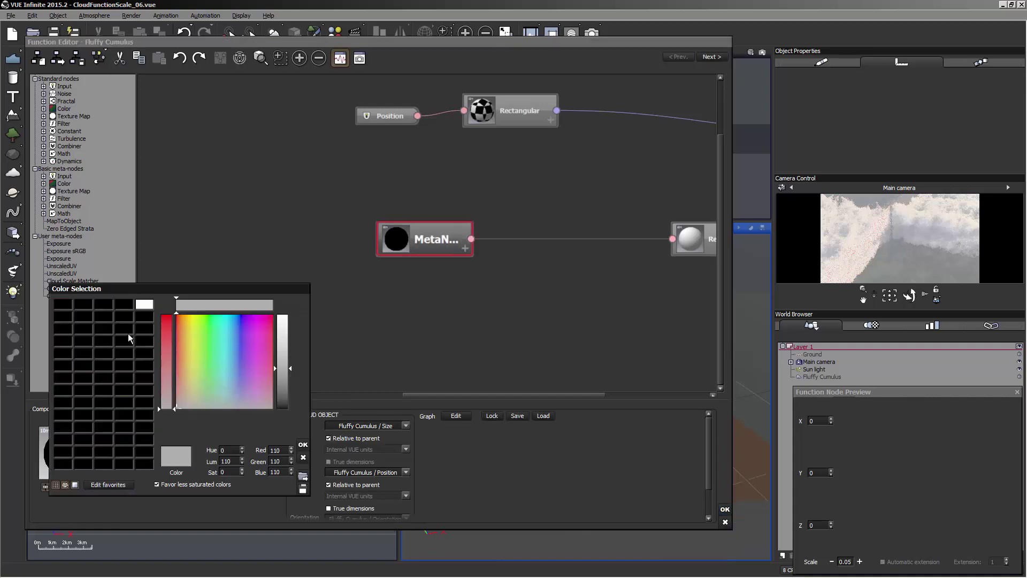
click(234, 334)
drag(276, 366, 277, 361)
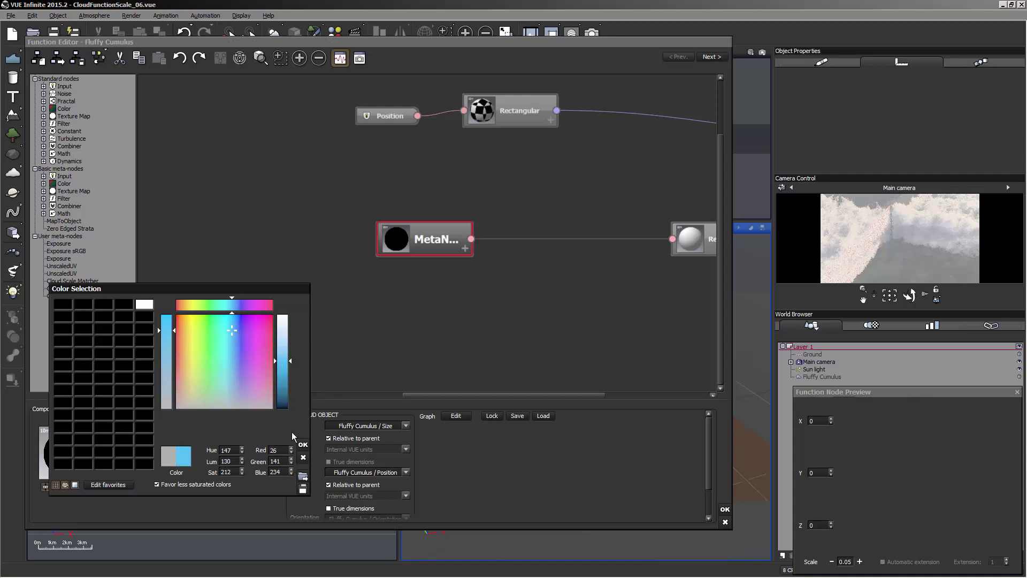
click(303, 444)
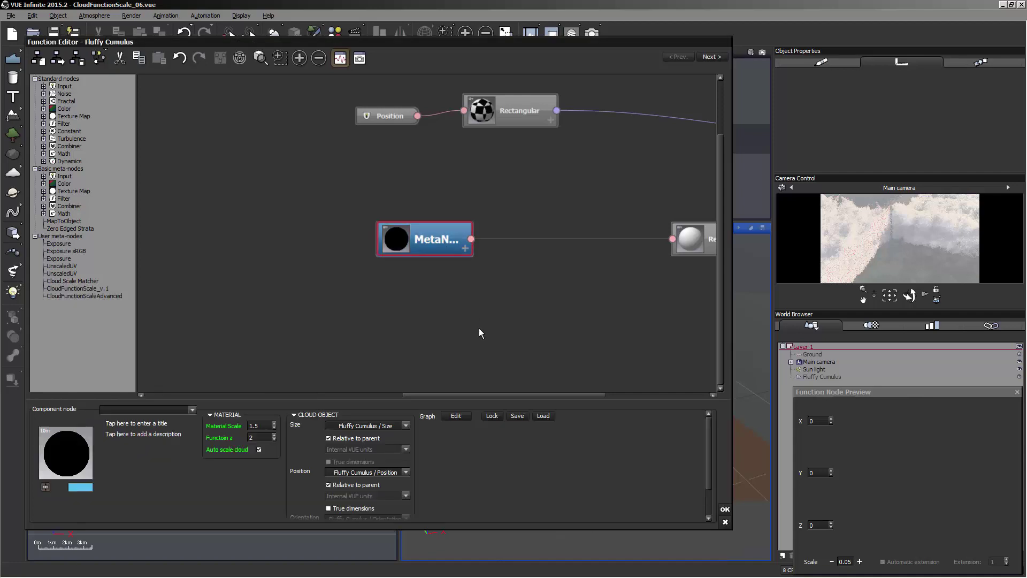
Start saving the MetaNode and create a new folder named bak inside the Math folder.
click(517, 416)
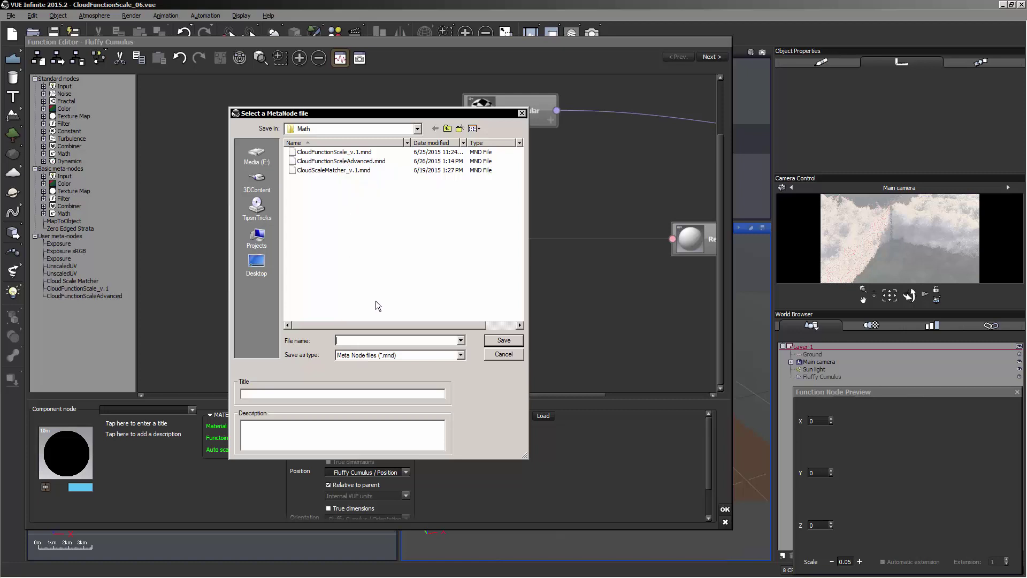
click(366, 344)
right_click(347, 232)
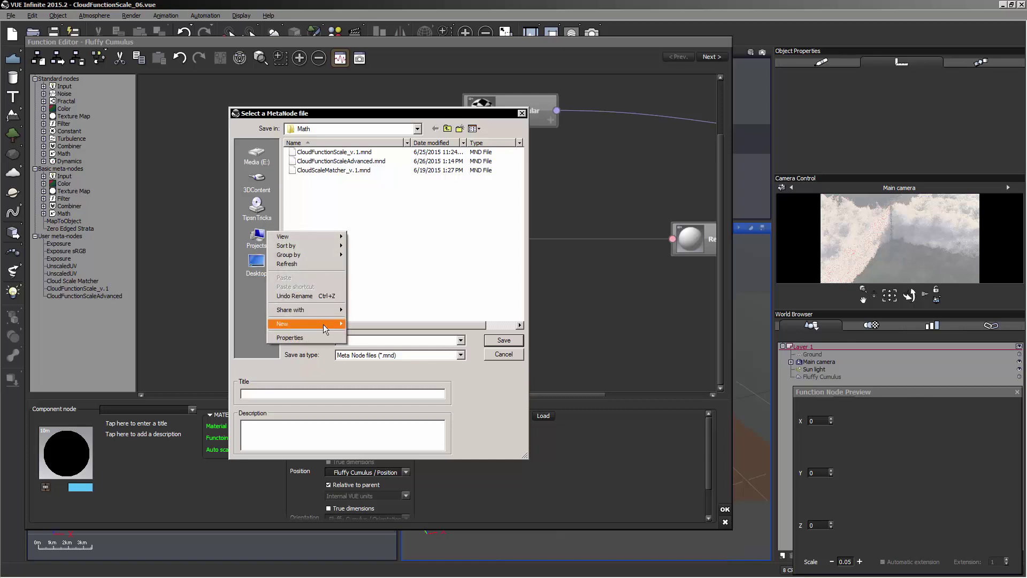
mouse_move(323, 324)
click(240, 328)
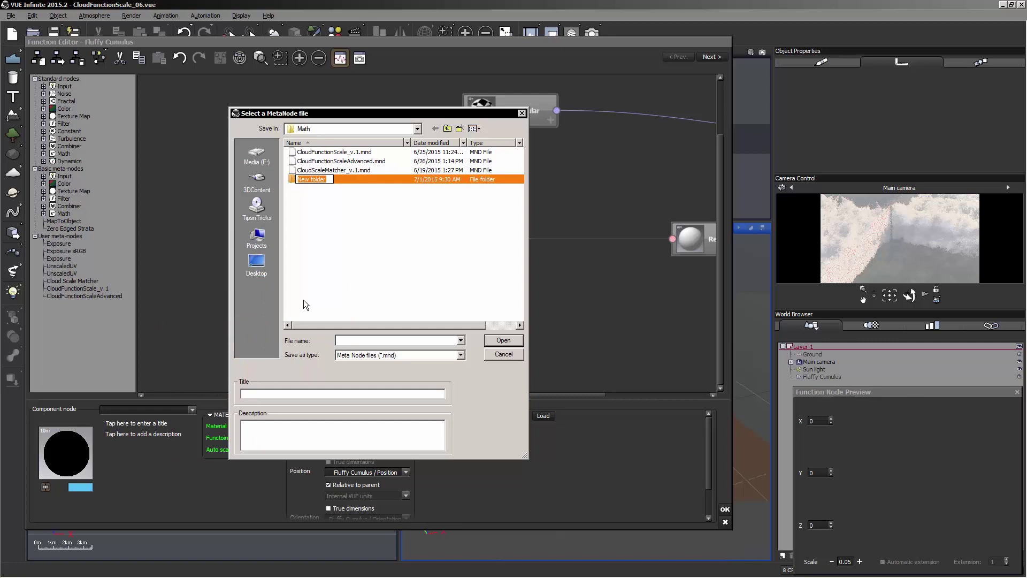
text(bak)
key(Return)
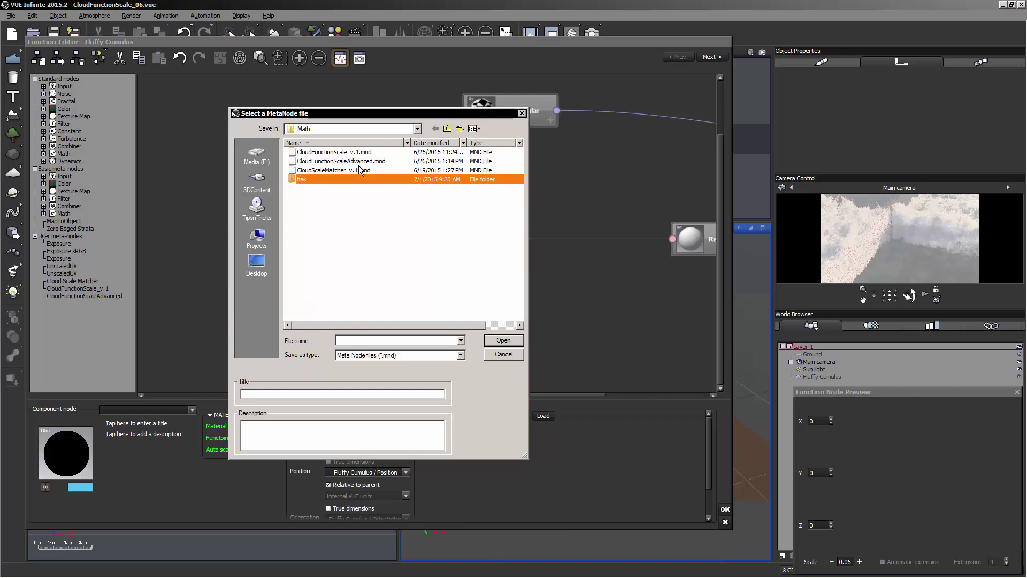
Move CloudFunctionScale_v.1, CloudFunctionScaleAdvanced and CloudScaleMatcher_v.1 into the bak folder.
click(354, 170)
click(342, 152)
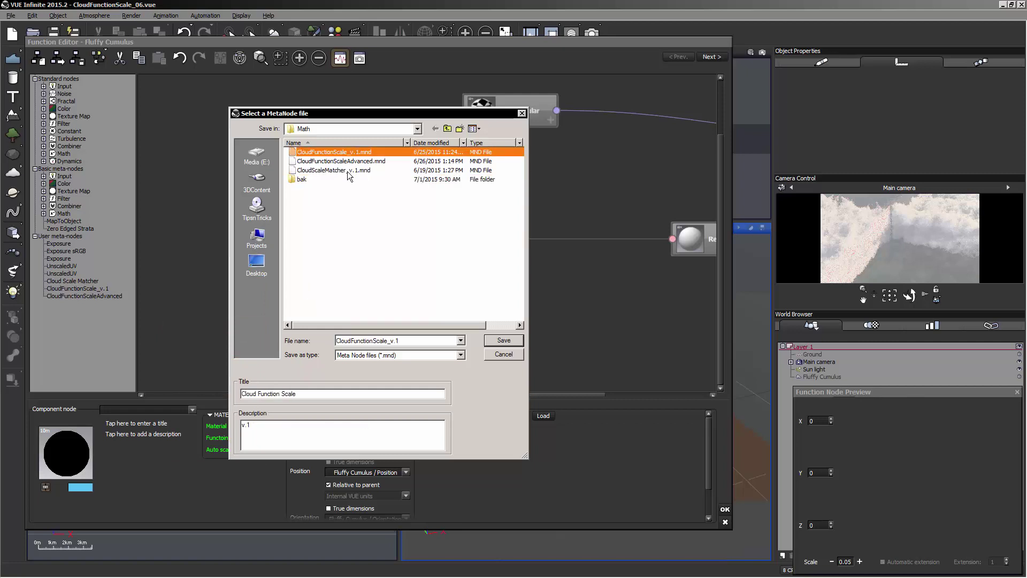
drag(319, 154, 299, 179)
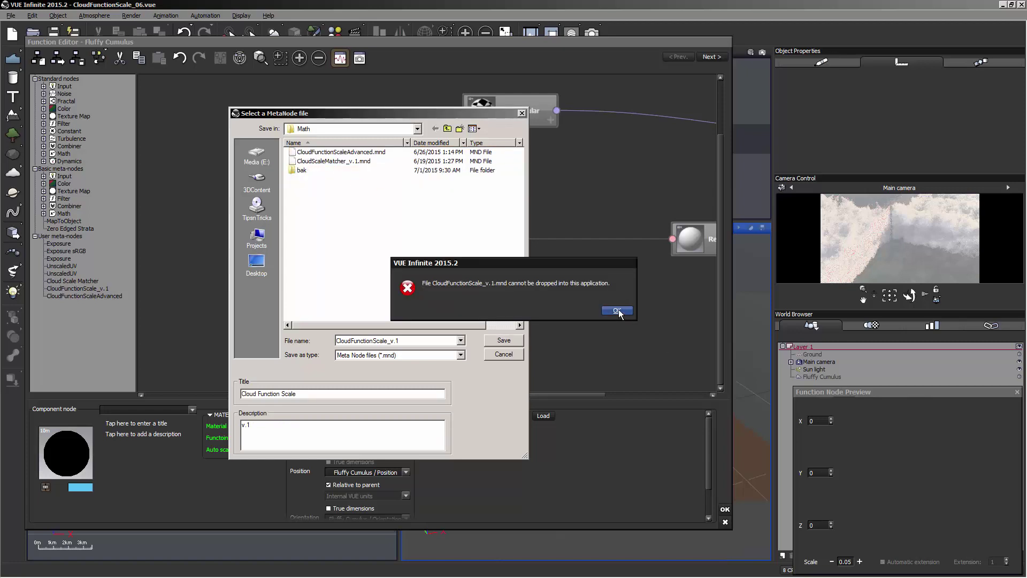
click(618, 310)
drag(342, 154, 301, 164)
click(627, 311)
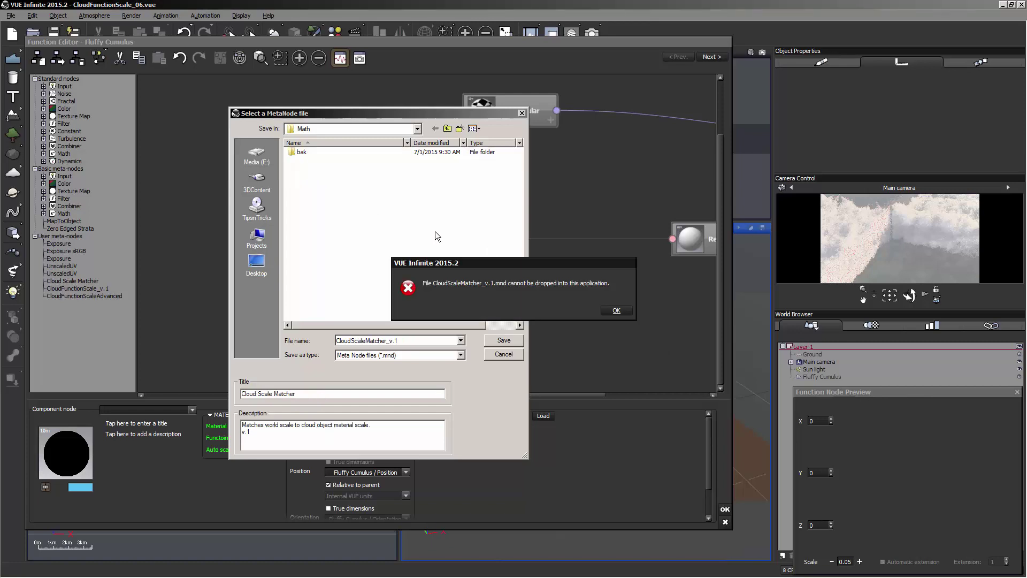
click(609, 311)
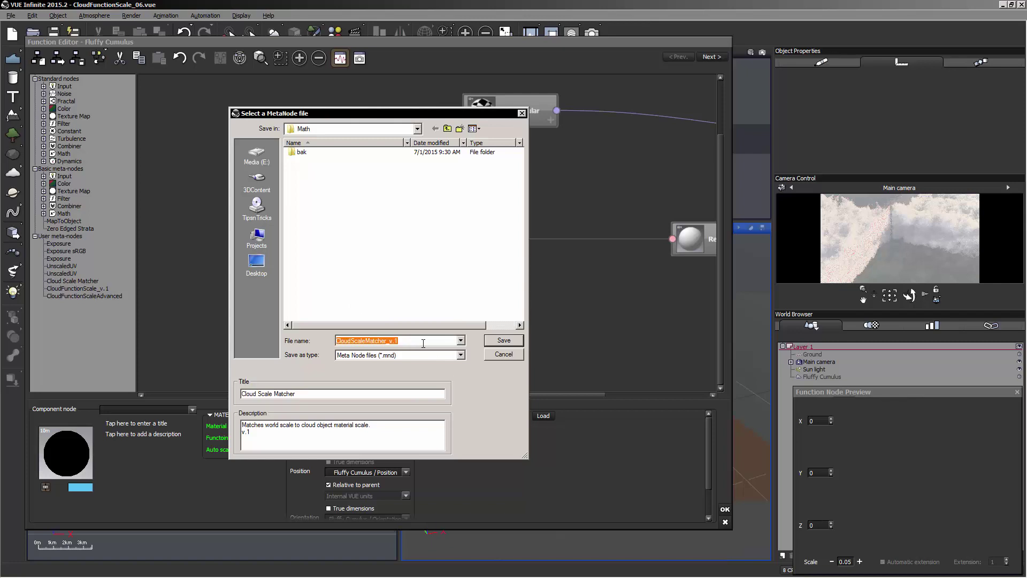
Save the MetaNode as CloudScaleMatcher with the description "Matches world scale and orientation to cloud object material scale. v1.0", and accept the open editors.
text(Cloud)
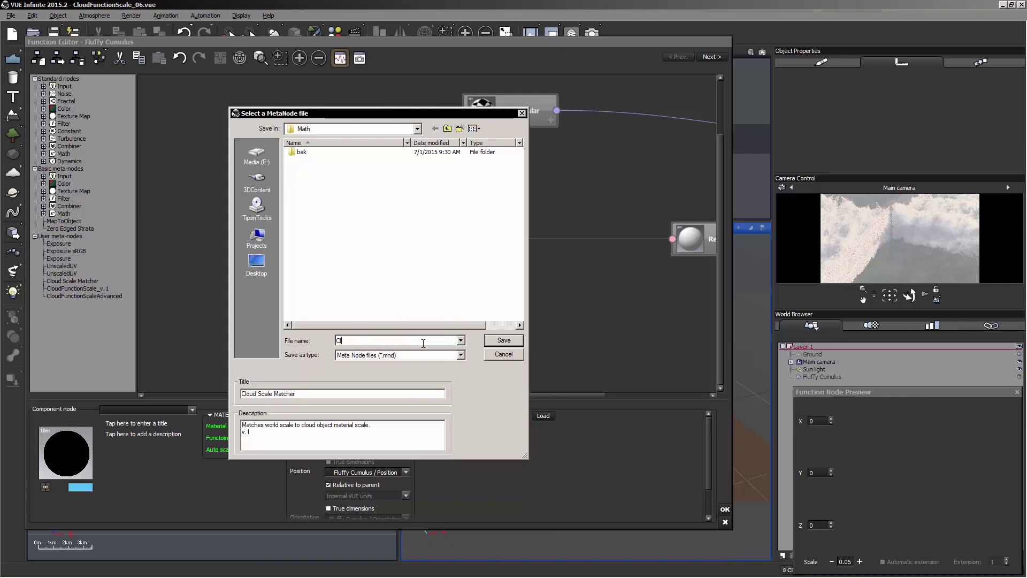
text( Layer)
key(BackSpace)
text(_)
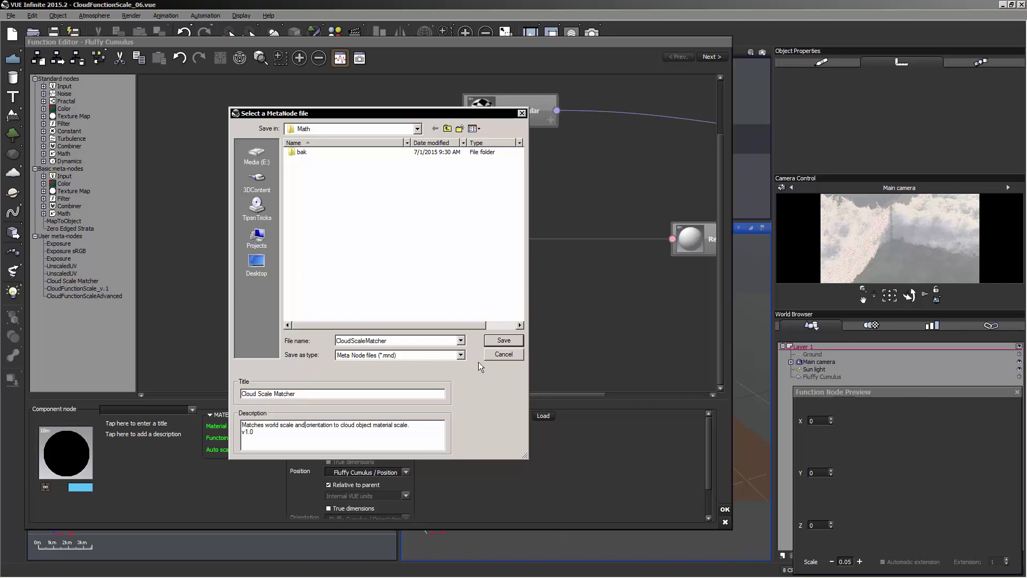
click(503, 340)
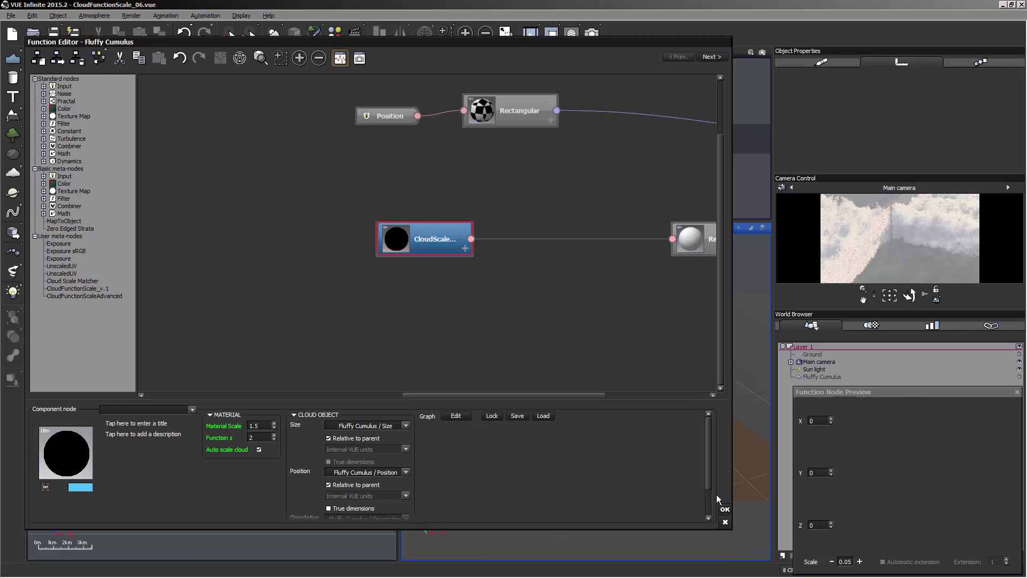
click(725, 509)
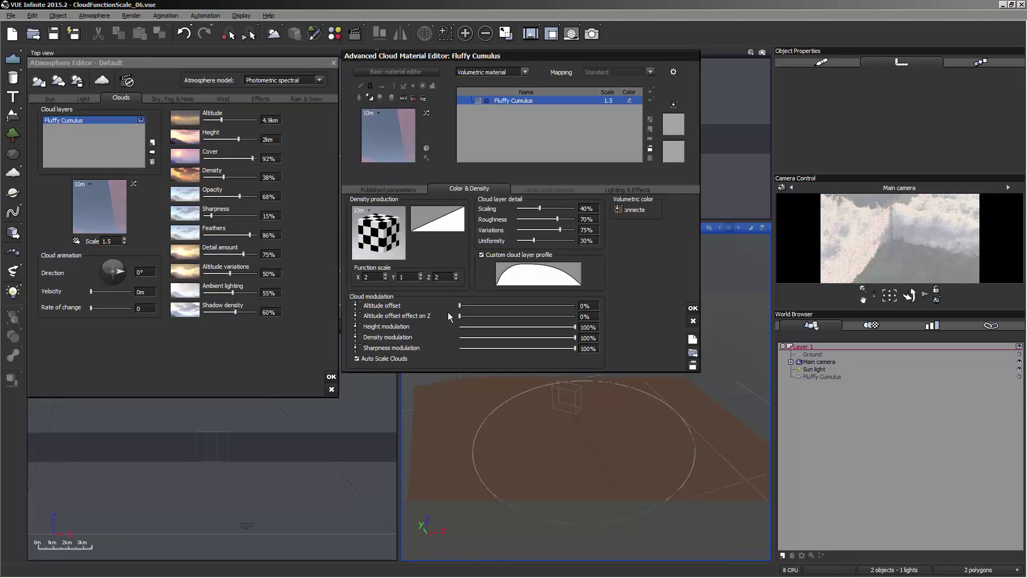
click(331, 377)
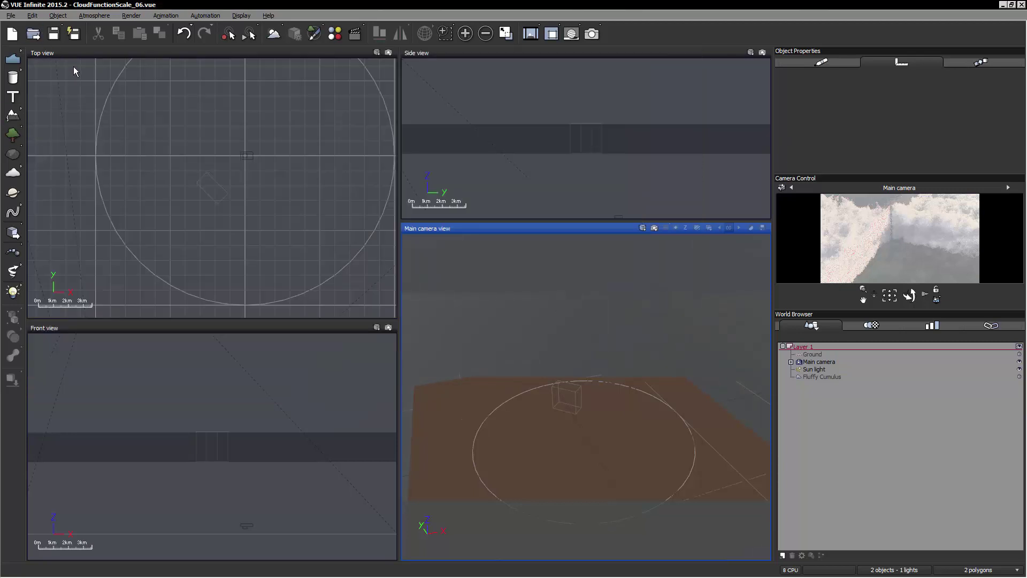
Save the scene under the new file name CloudFunctionScale_07.
click(11, 15)
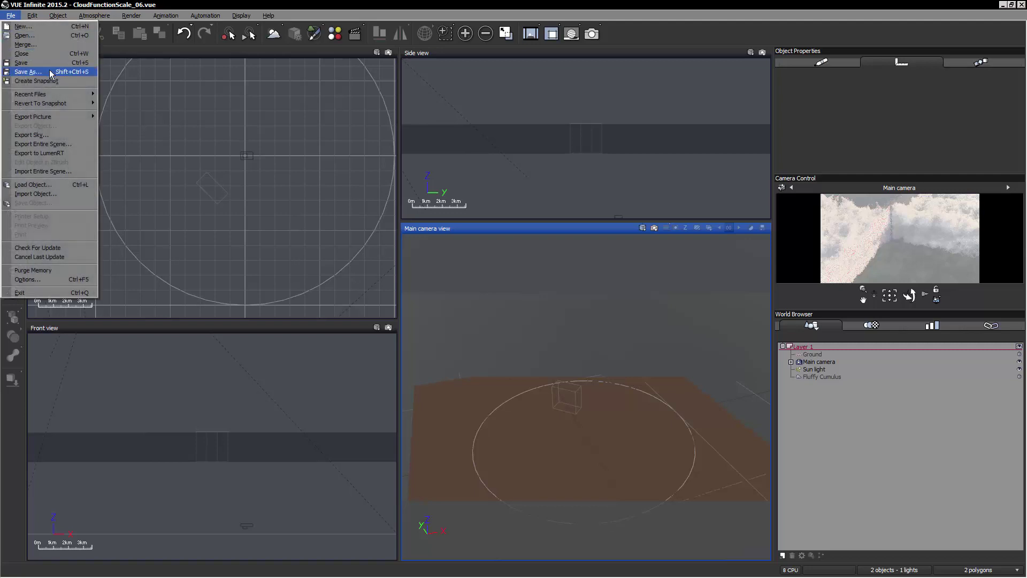
click(51, 72)
click(463, 204)
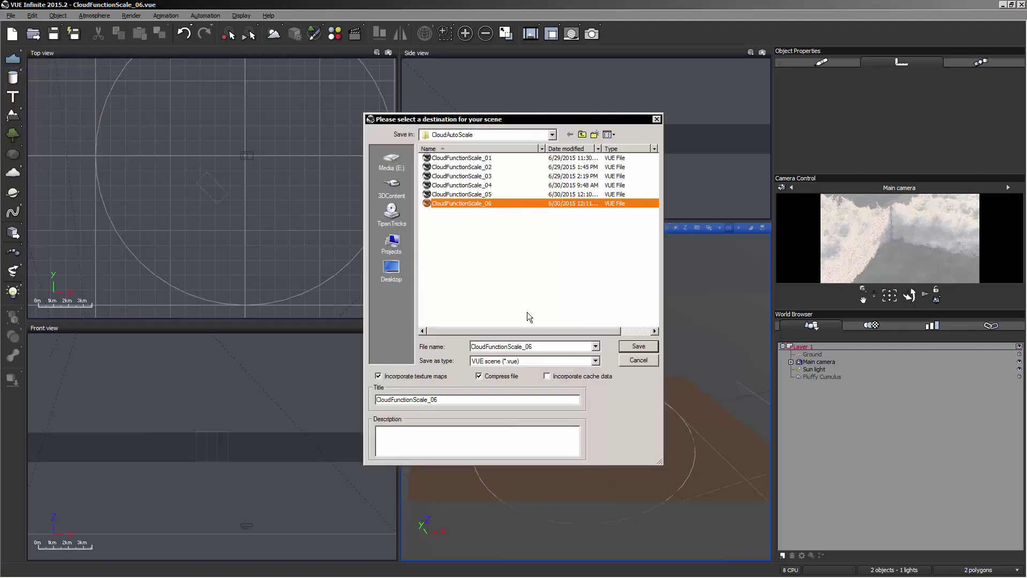
click(546, 346)
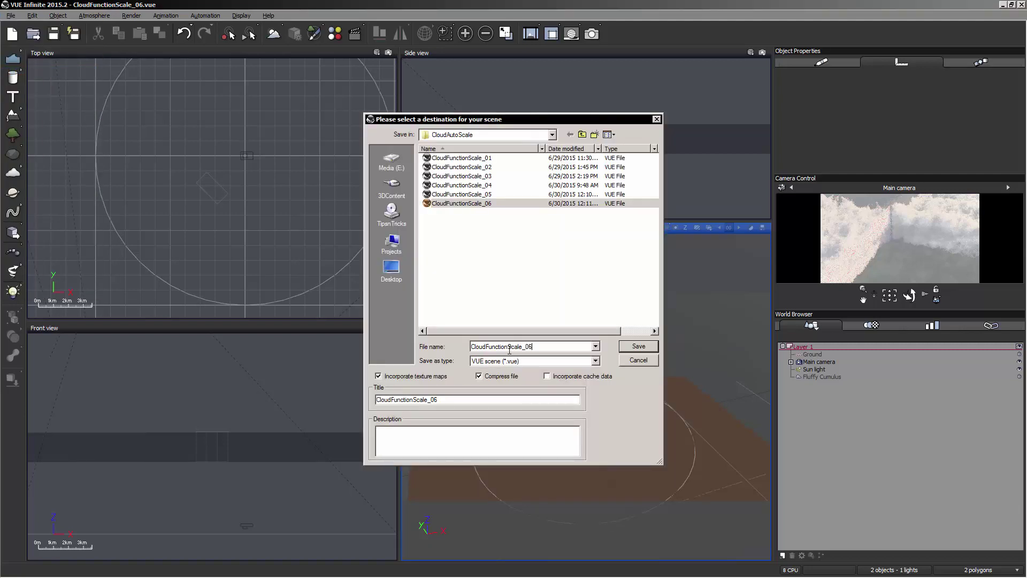
key(BackSpace)
text(7)
click(636, 345)
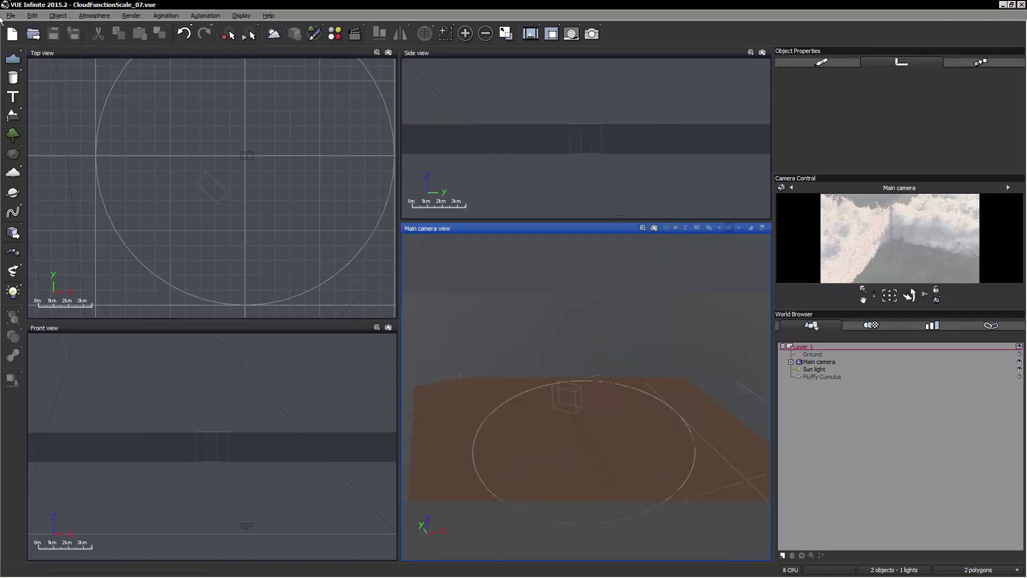
Create a new scene using the photometric Afternoon atmosphere.
click(11, 16)
click(16, 27)
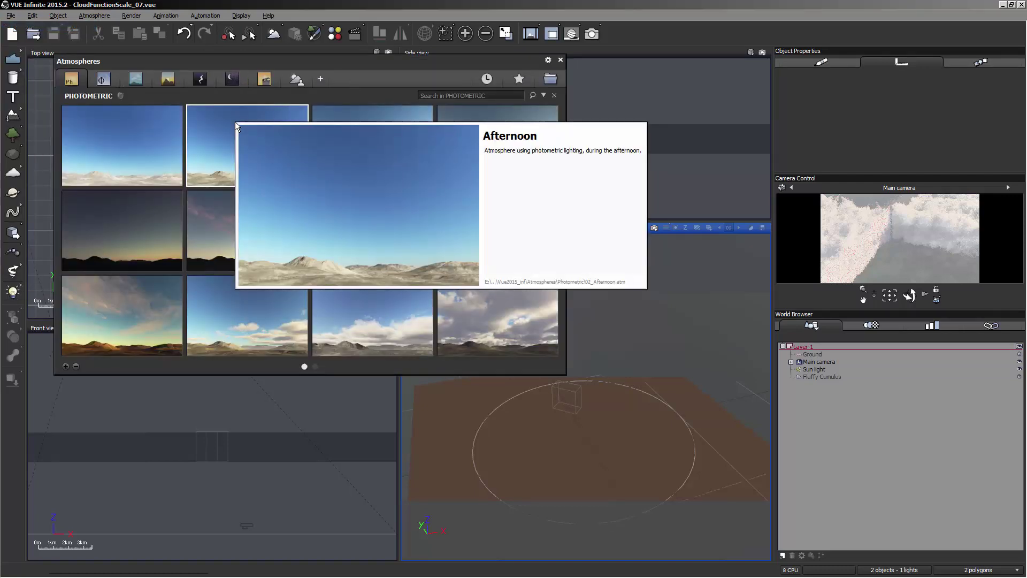
double_click(226, 115)
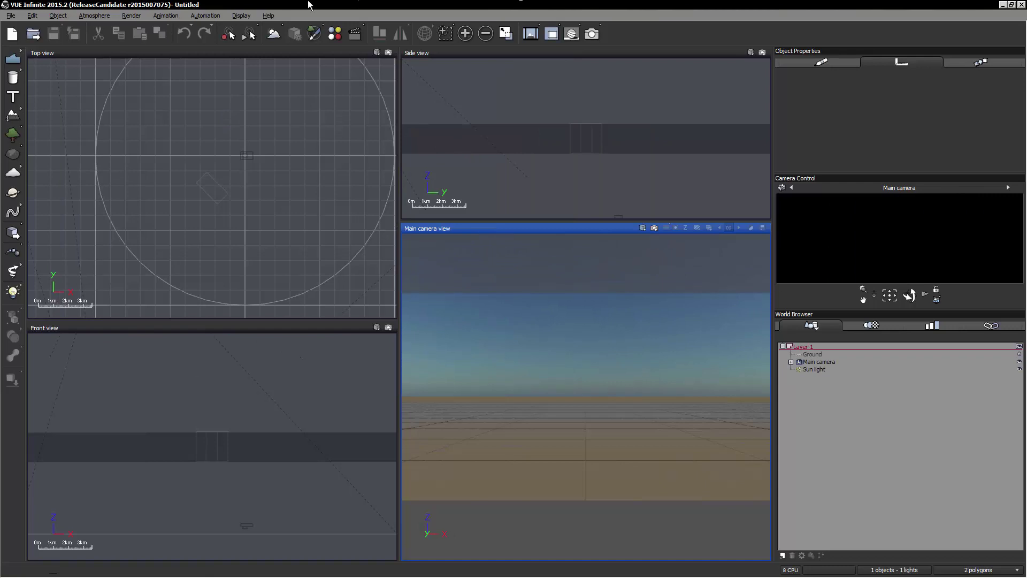
Add the Dark Cumulus layer from the Spectral 2 cloud materials to the Afternoon atmosphere.
click(94, 16)
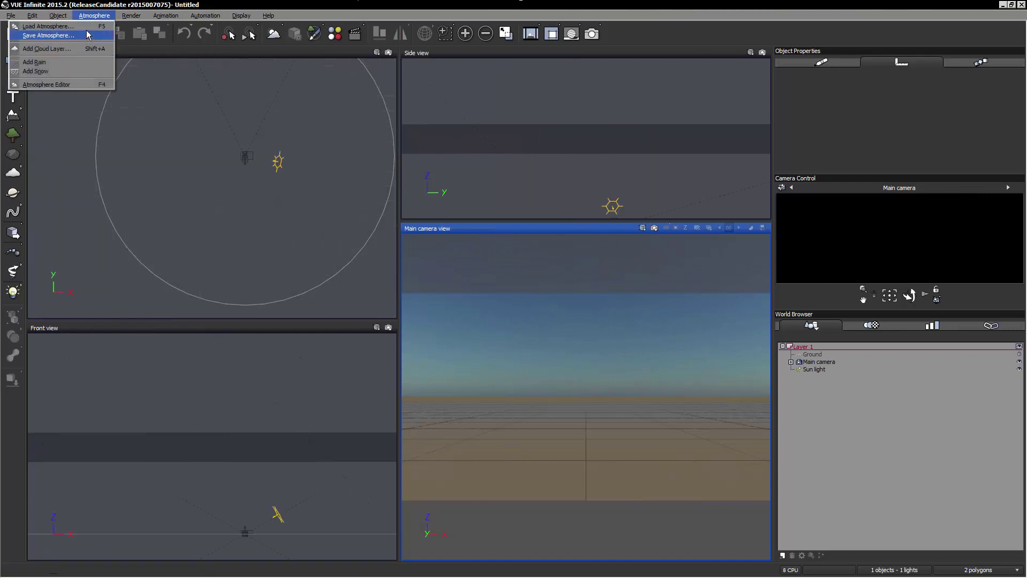
click(86, 84)
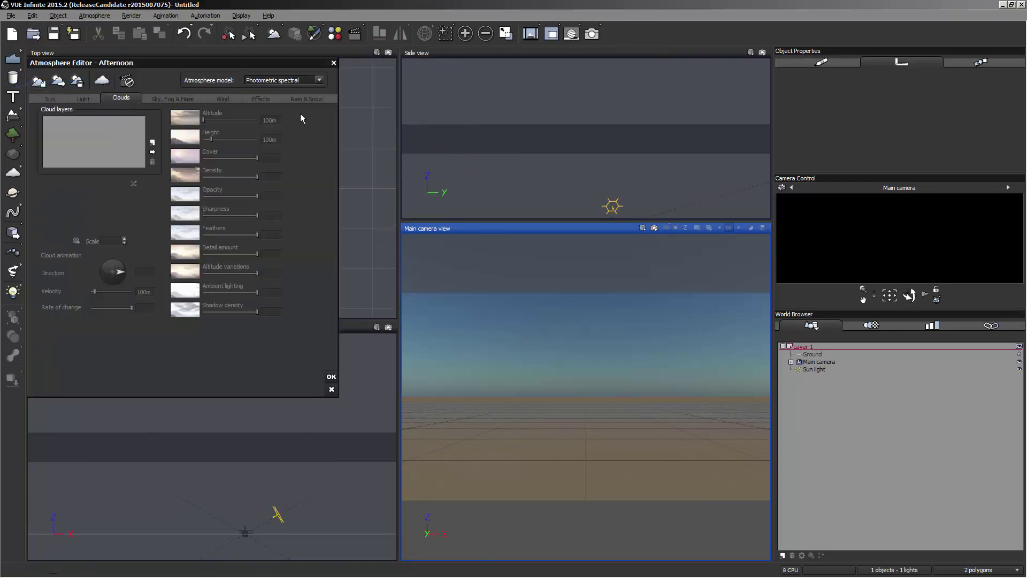
click(152, 152)
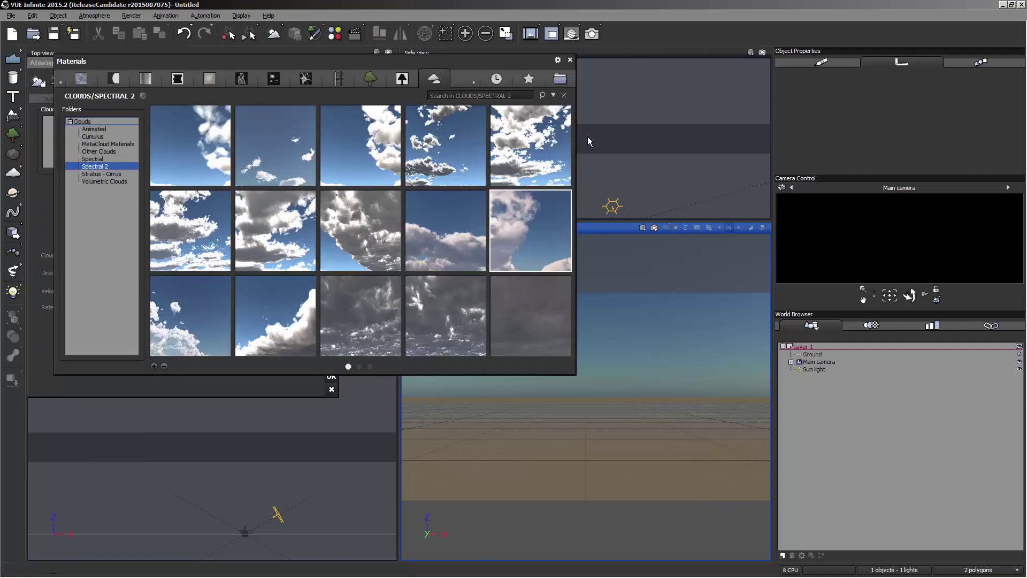
double_click(445, 219)
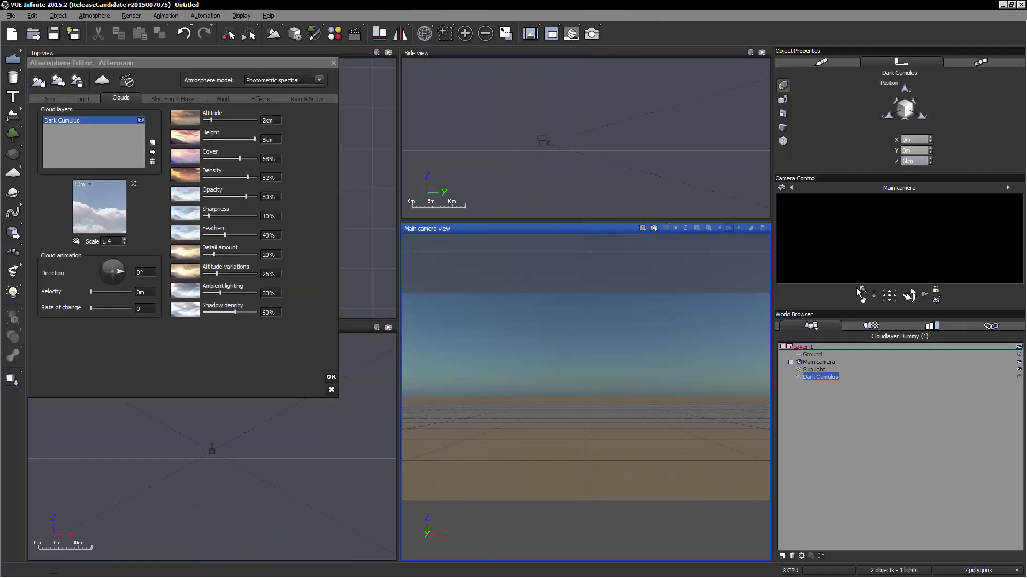
right_drag(666, 359, 701, 396)
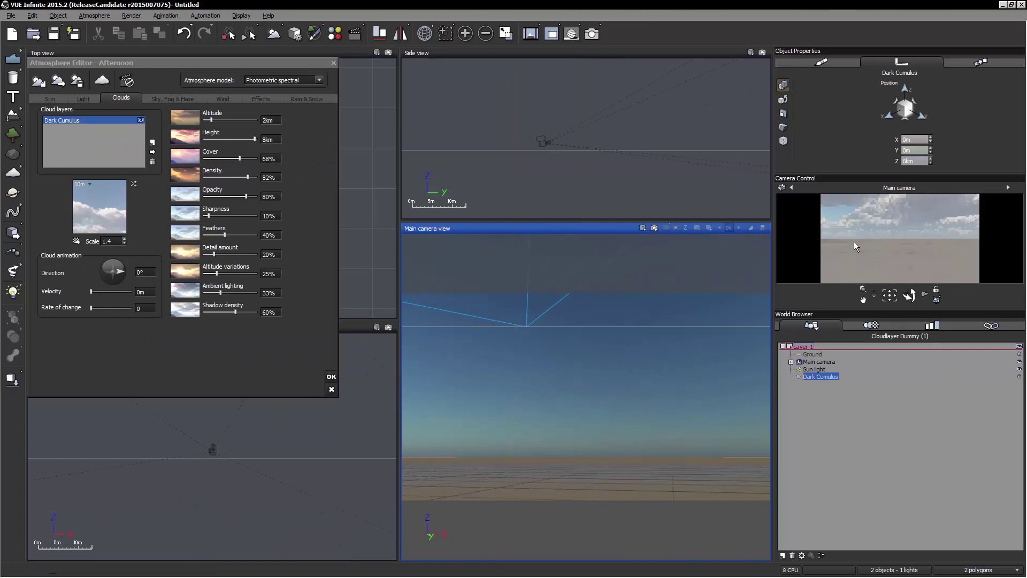
Open the function graph behind the Dark Cumulus material's volumetric color and space its output nodes farther from the other nodes.
right_click(109, 204)
click(152, 212)
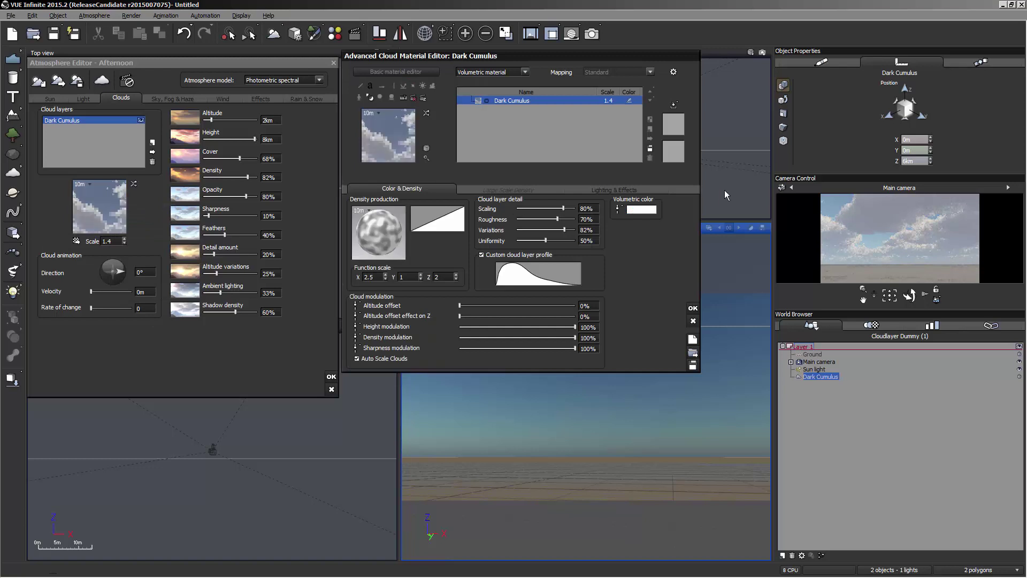
click(619, 212)
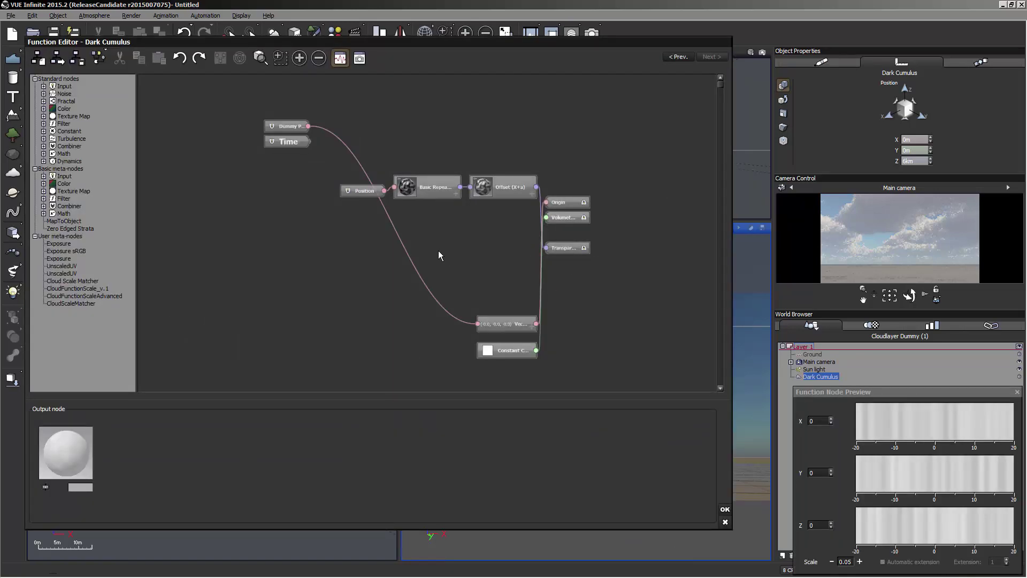
drag(598, 166, 649, 260)
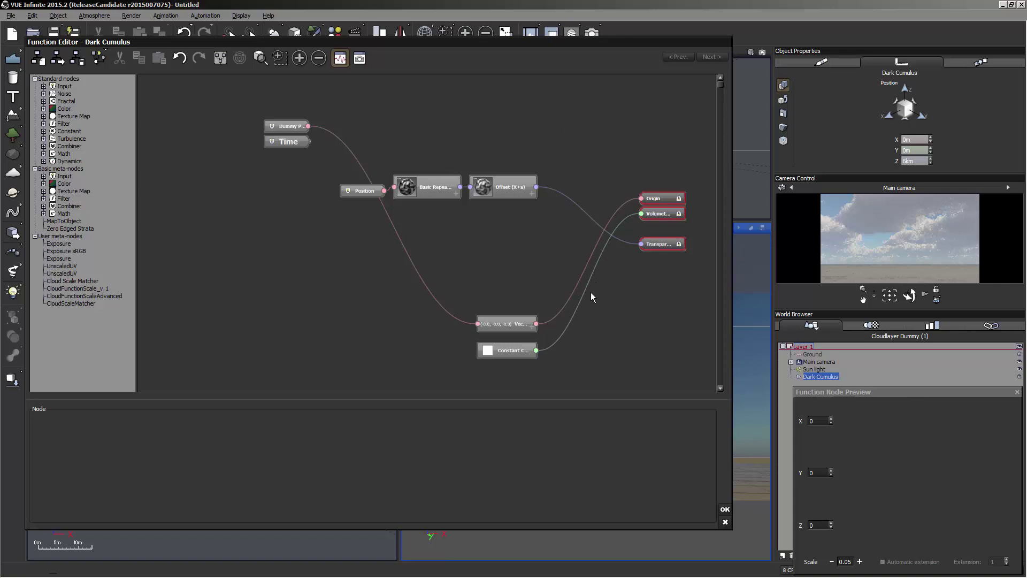
click(493, 263)
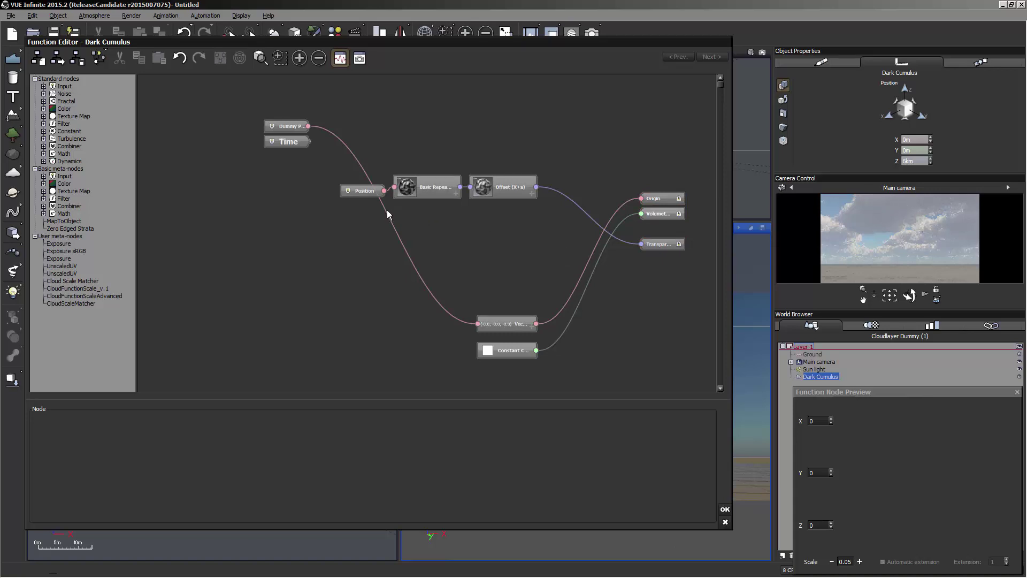
Add the Cloud Scale Matcher math MetaNode to the Dark Cumulus graph and place it in the empty area below the Time input.
right_click(482, 253)
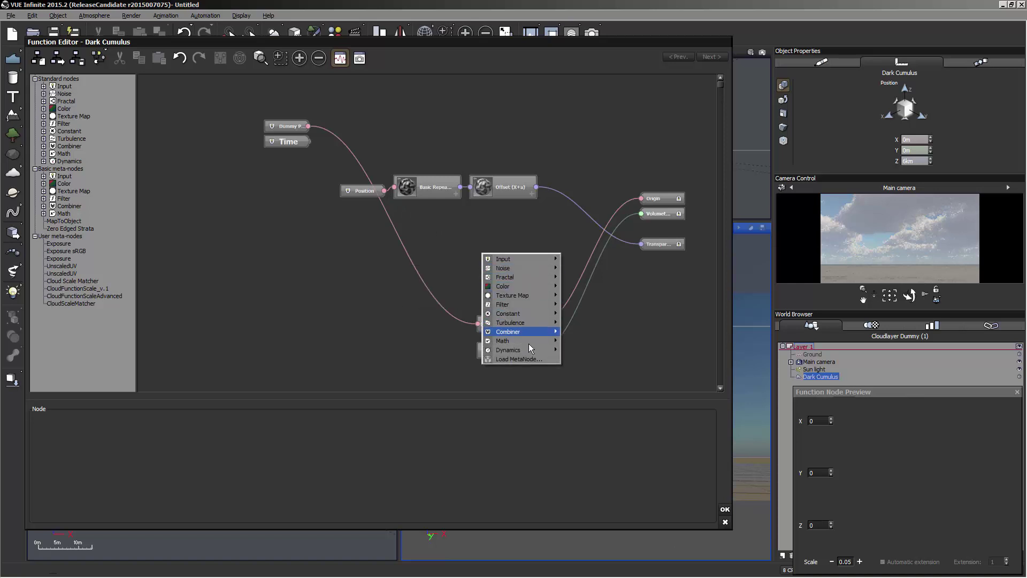
mouse_move(527, 342)
mouse_move(447, 381)
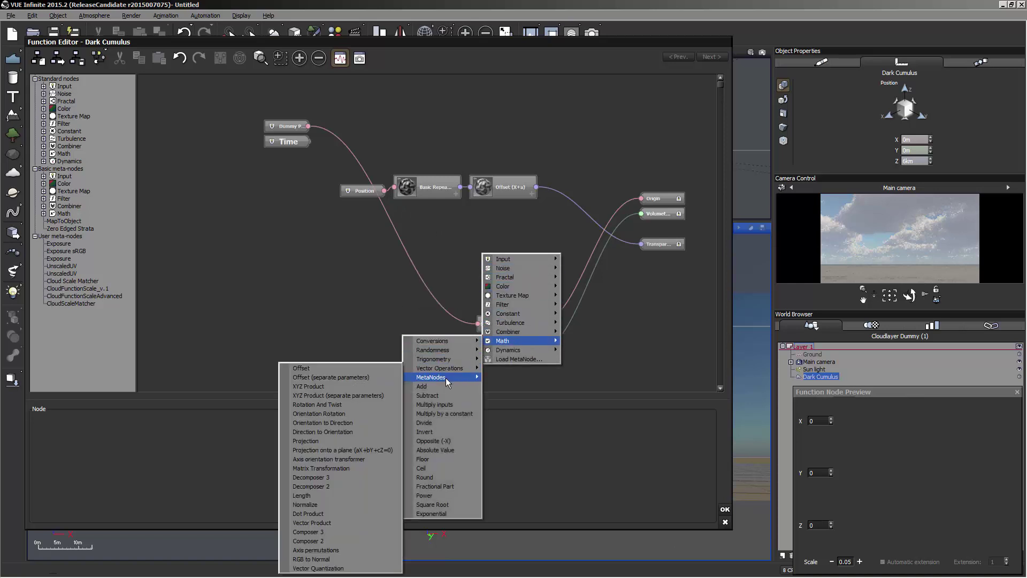
click(388, 376)
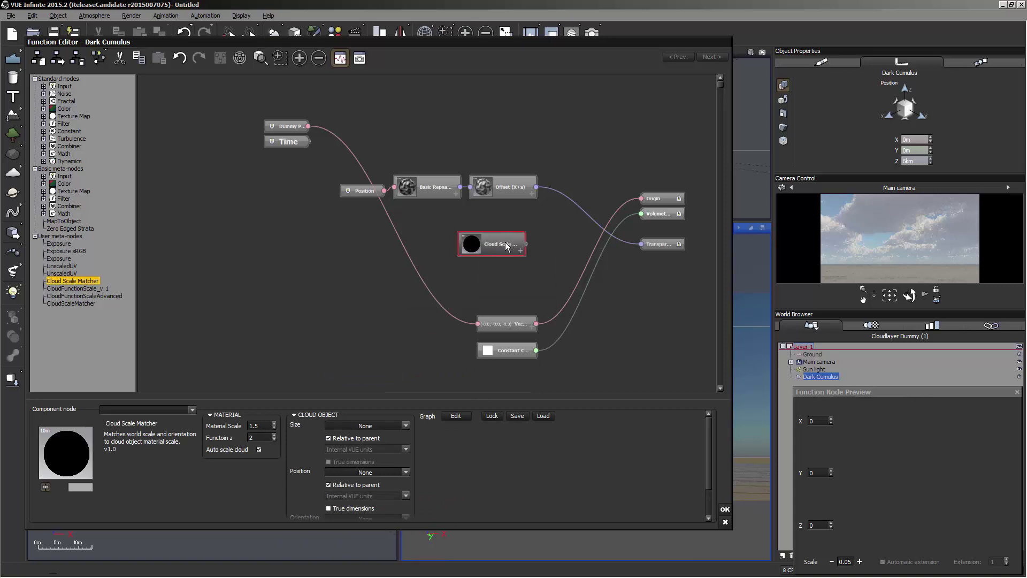
drag(507, 246, 328, 261)
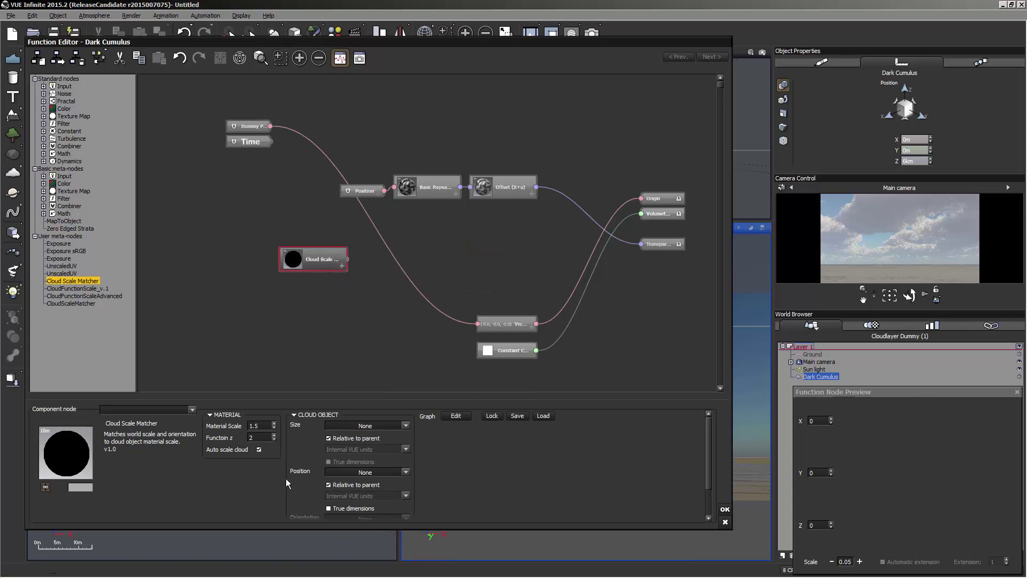
Set the Cloud Scale Matcher node's Material Scale to 1.4, matching the cloud material scale in the Atmosphere Editor.
drag(512, 528, 510, 551)
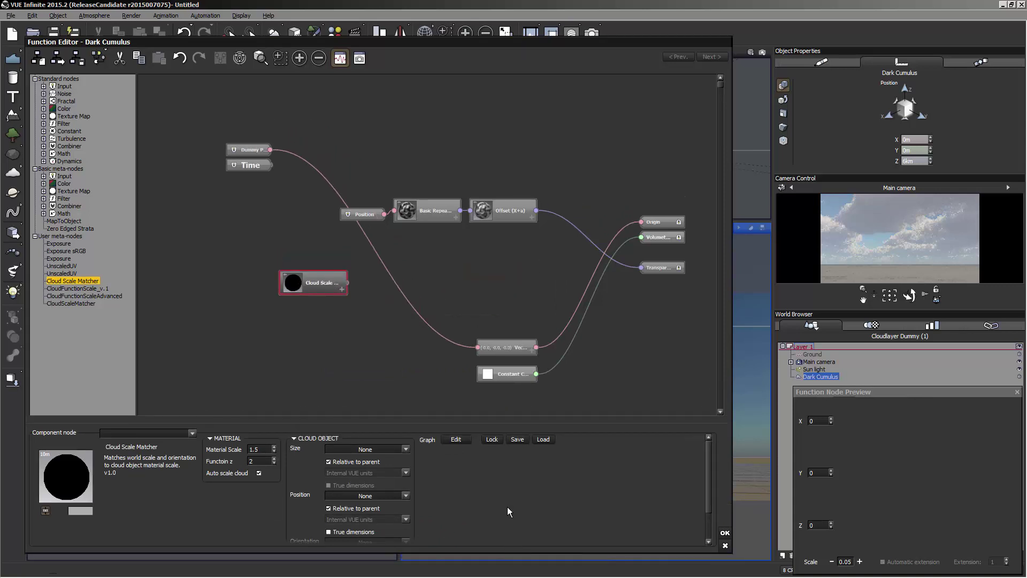
drag(409, 44, 655, 41)
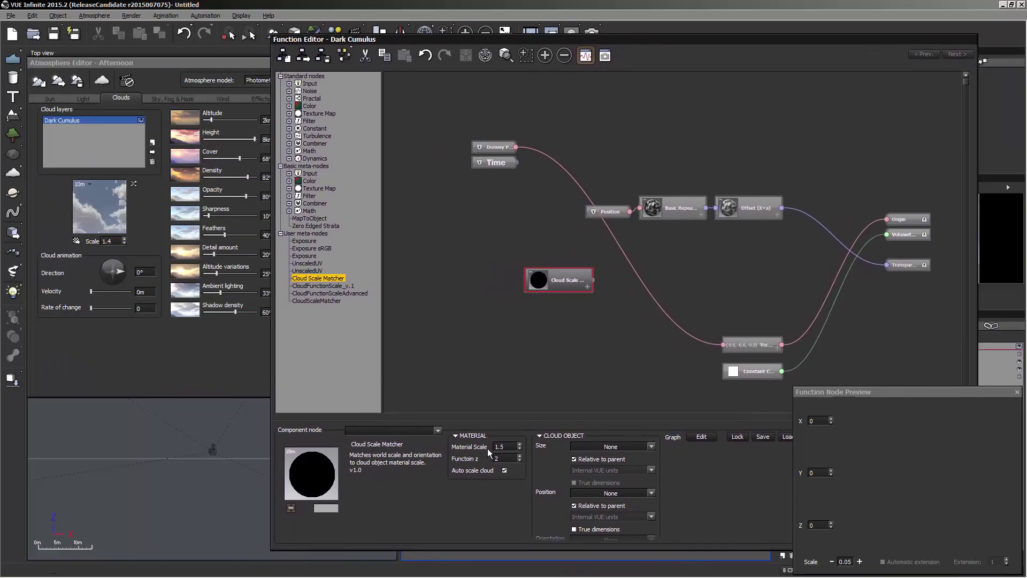
click(506, 446)
text(1.)
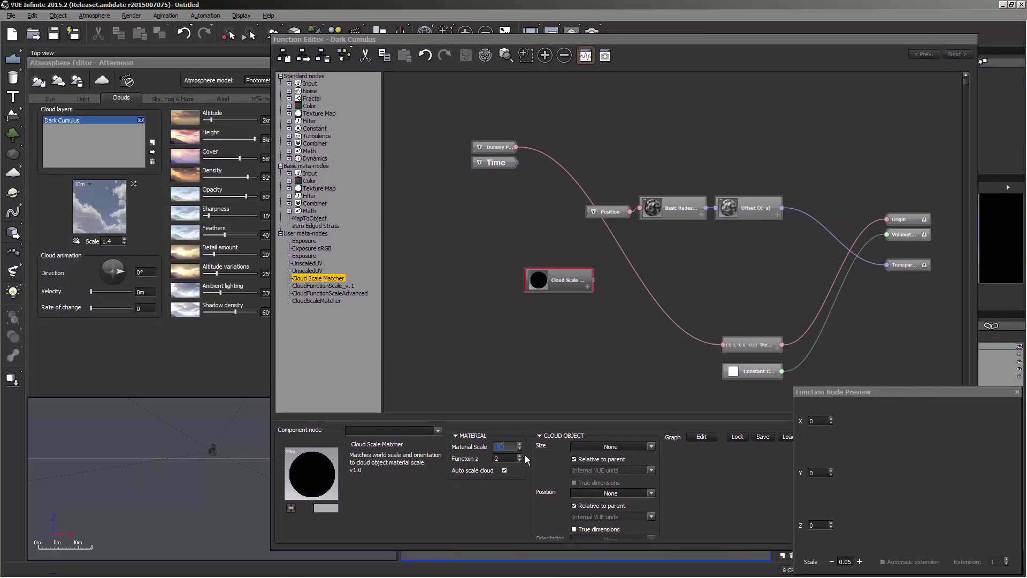
text(4)
key(Return)
click(519, 40)
drag(517, 43, 421, 30)
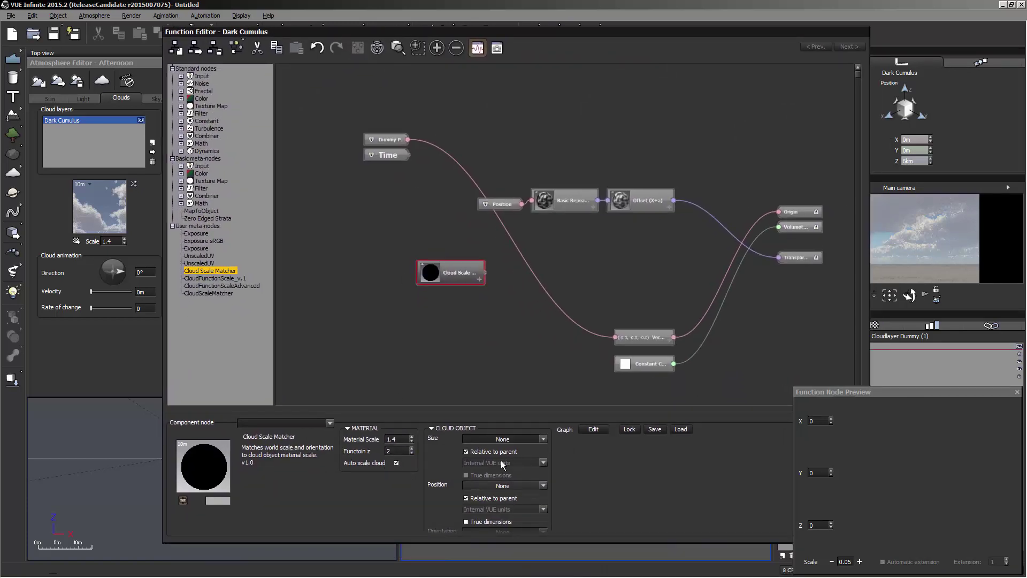
Link the Cloud Scale Matcher's cloud object Size, Position and Orientation inputs to the matching Dark Cumulus properties.
click(544, 438)
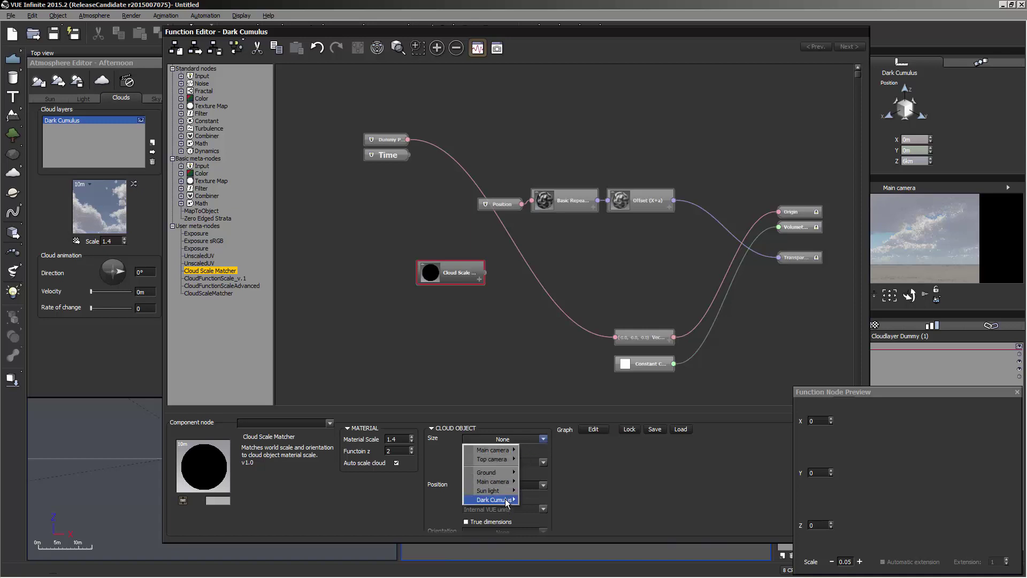
mouse_move(495, 499)
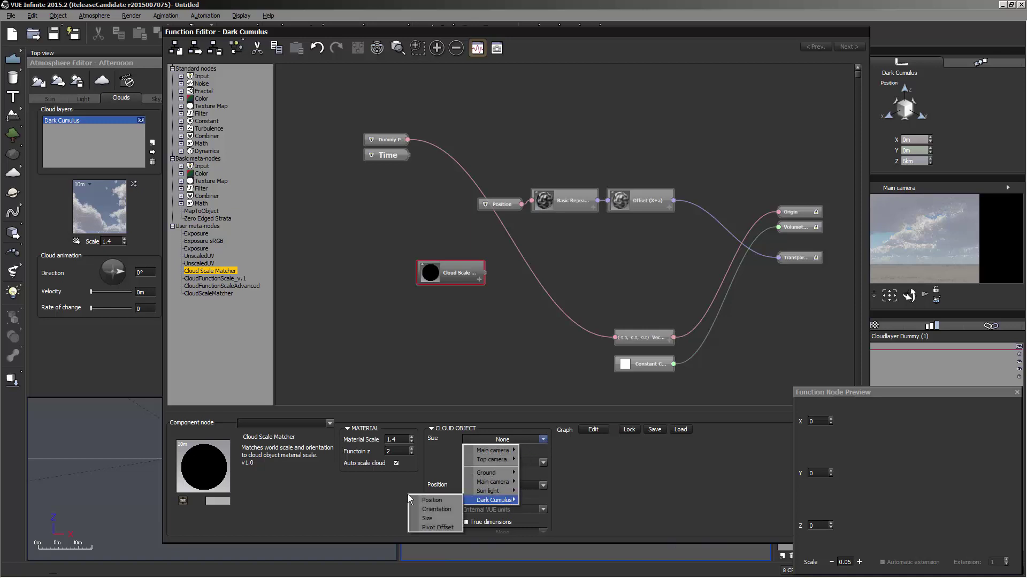
click(438, 518)
click(541, 487)
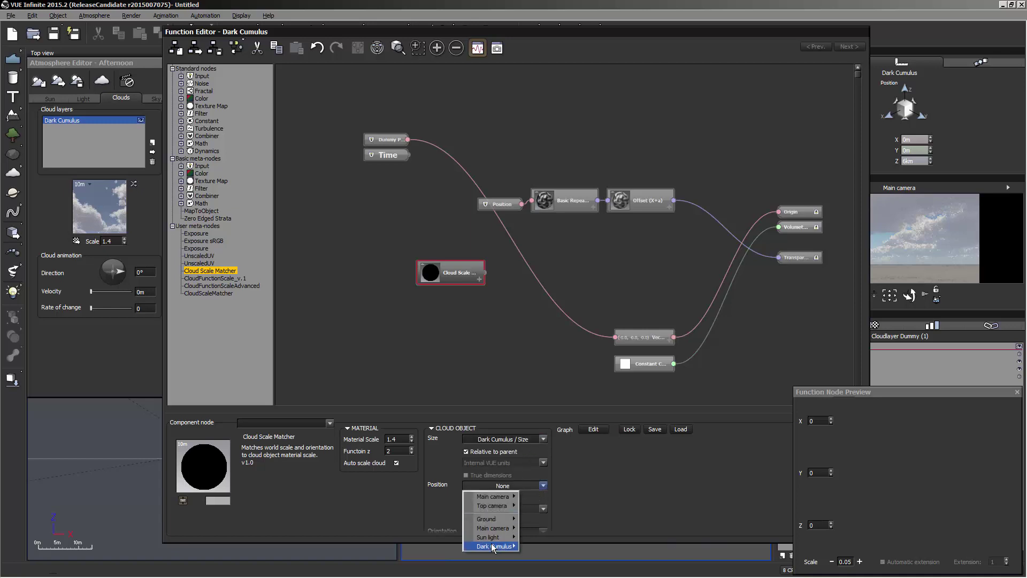
mouse_move(475, 546)
click(432, 519)
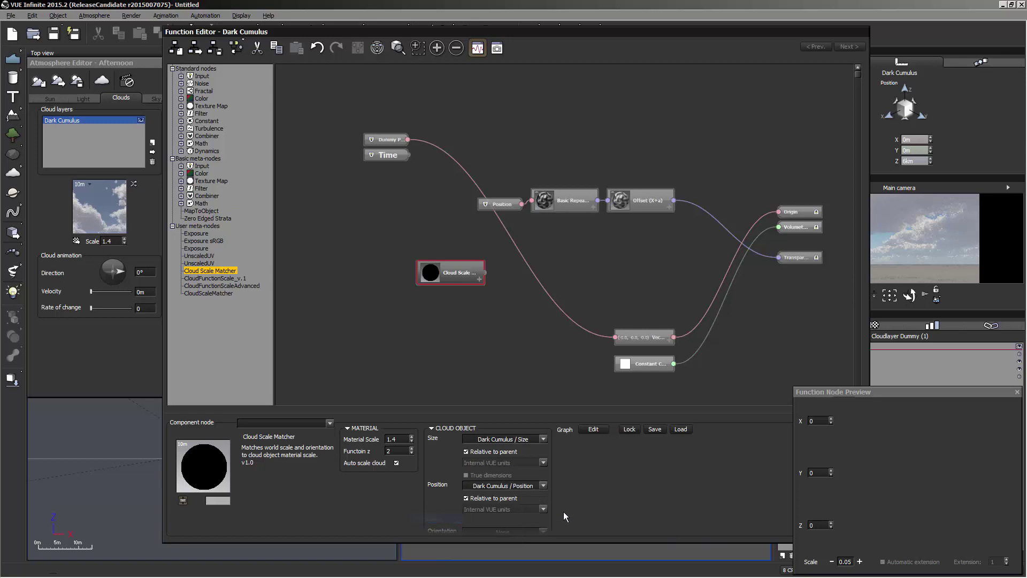
click(545, 529)
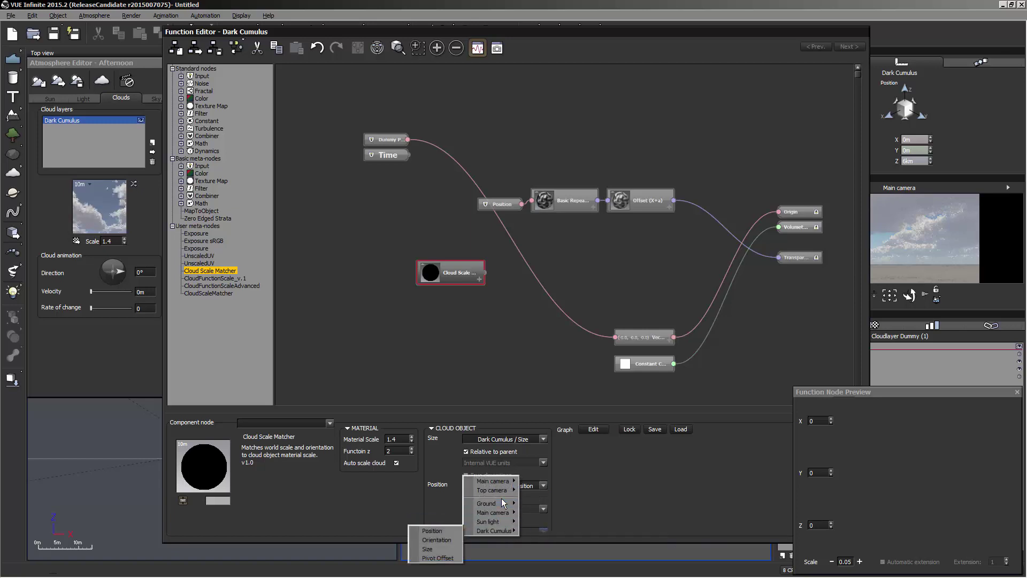
click(436, 539)
scroll(710, 476, down, 1)
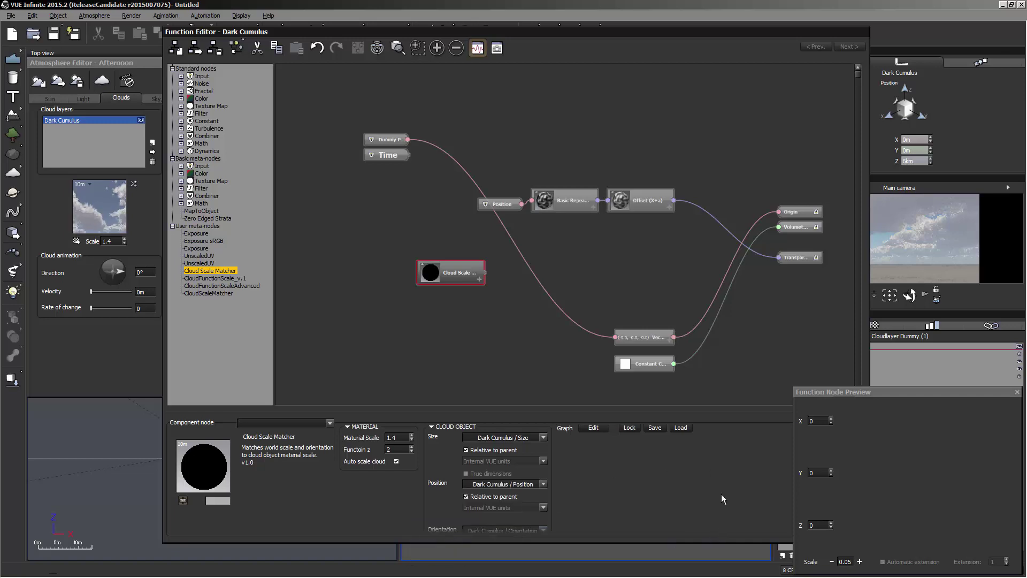
drag(736, 29, 626, 27)
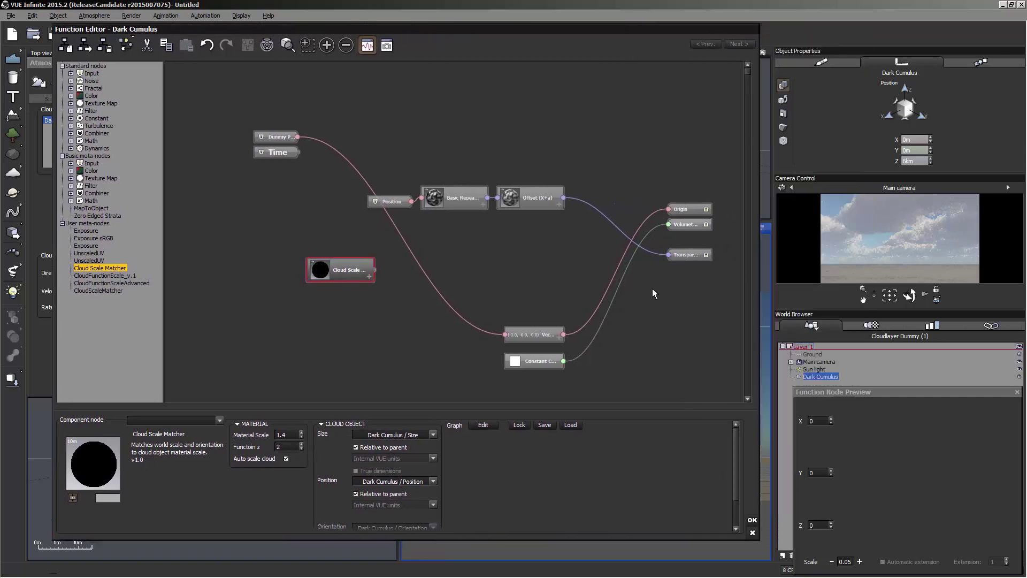
Add a Perlin Gradient noise node fed by the Cloud Scale Matcher, lining it up between that node and the relocated Constant Color node.
click(582, 268)
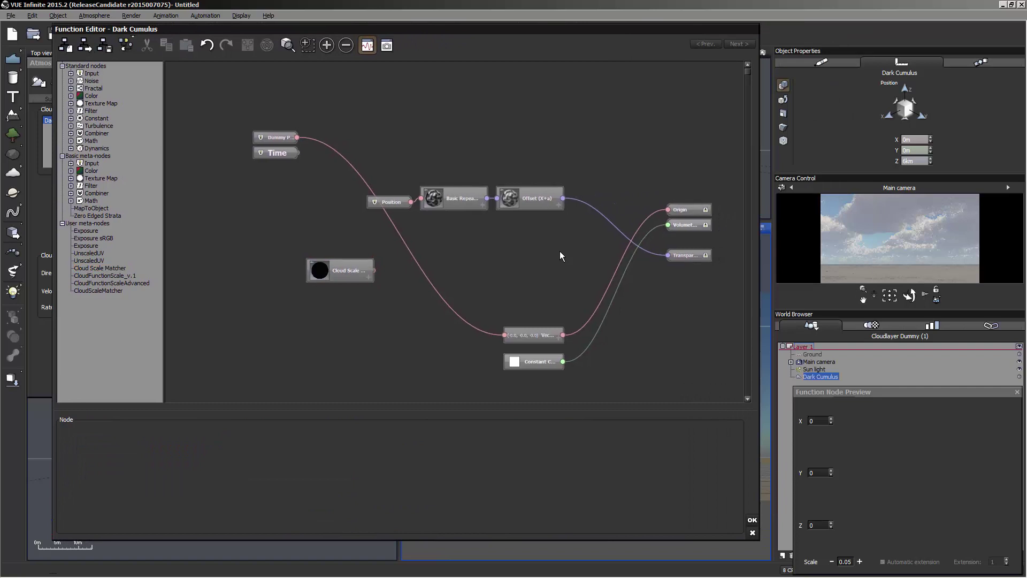
right_click(553, 248)
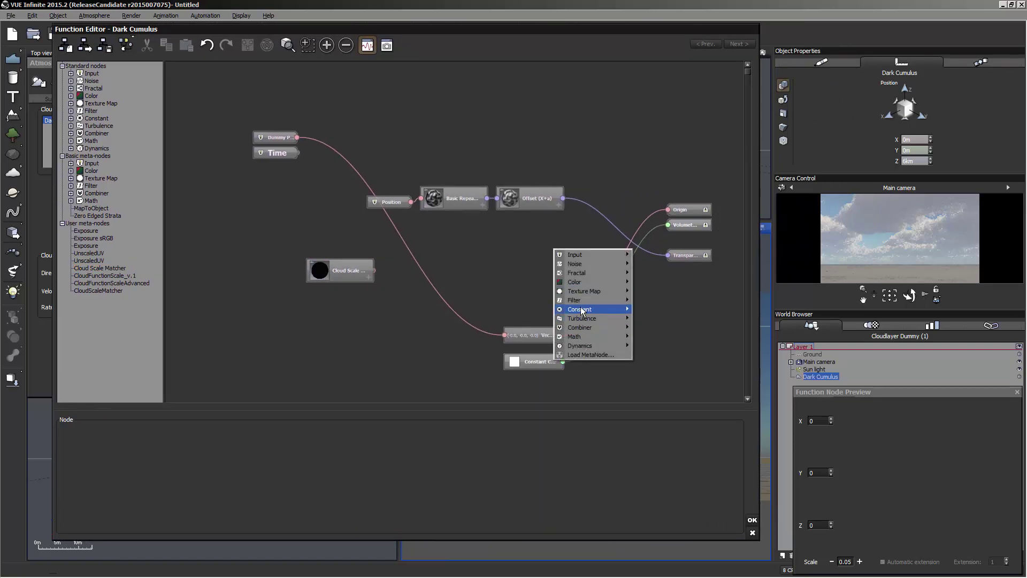
mouse_move(581, 264)
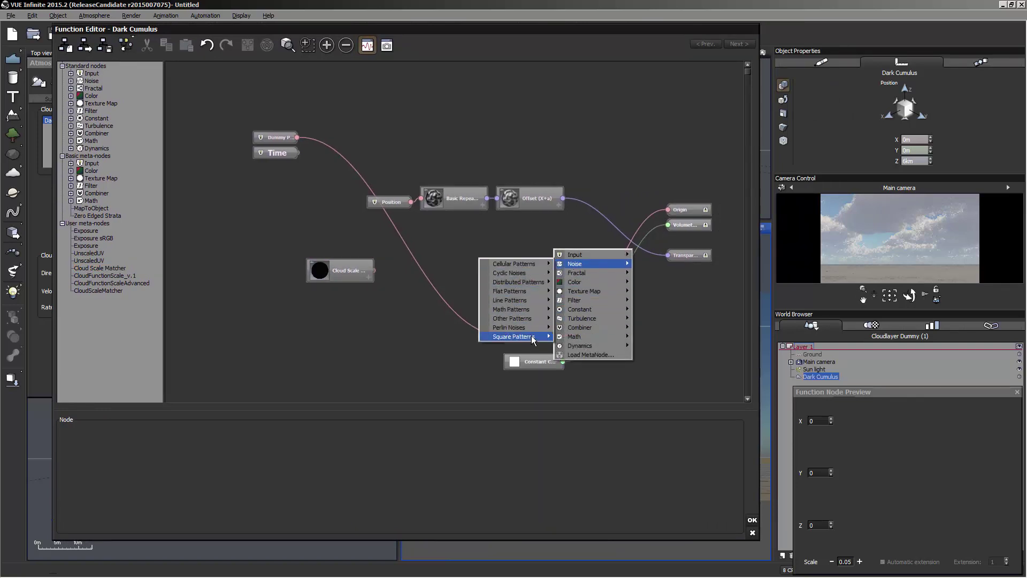
mouse_move(532, 328)
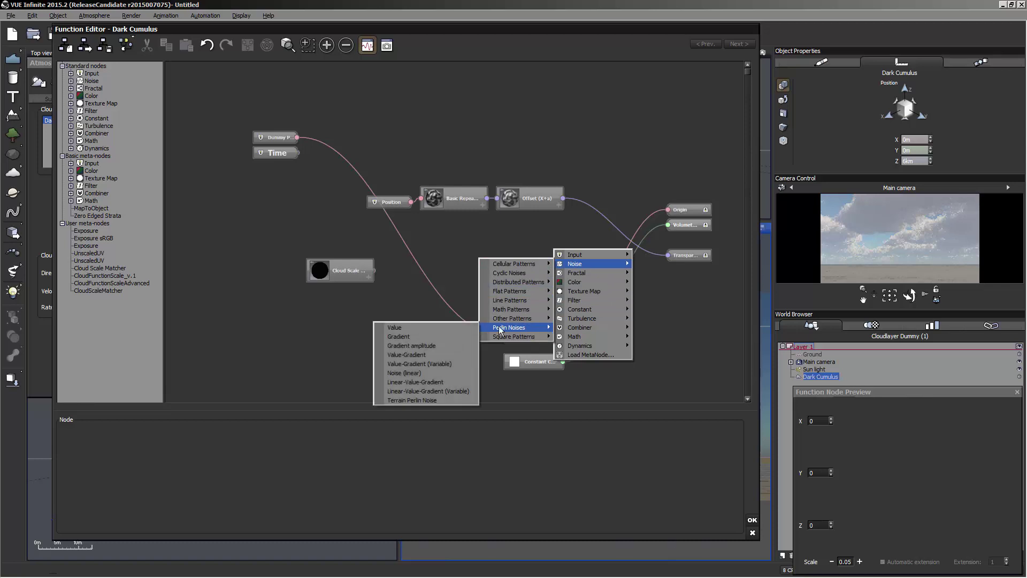
click(463, 336)
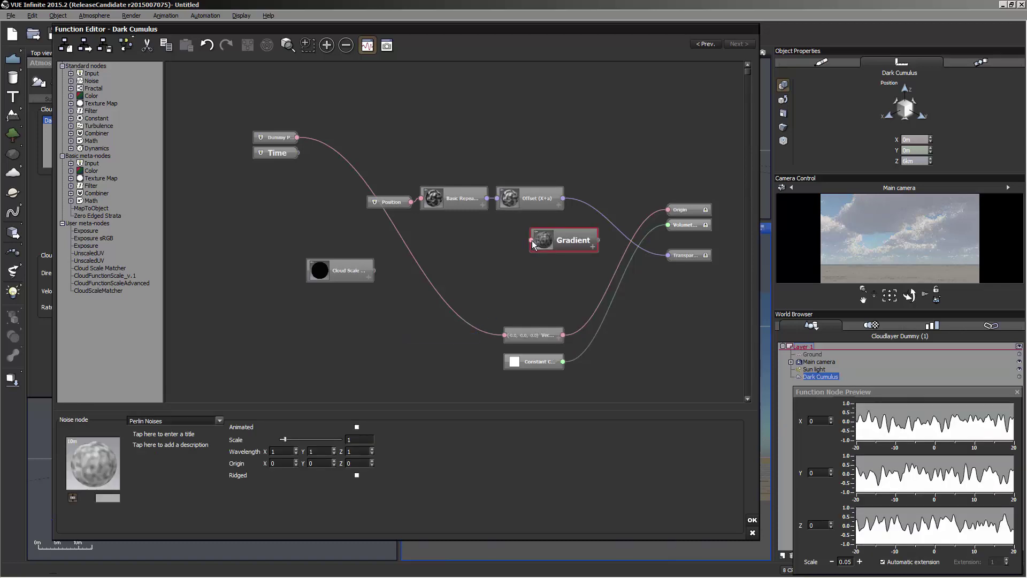
drag(533, 245, 372, 270)
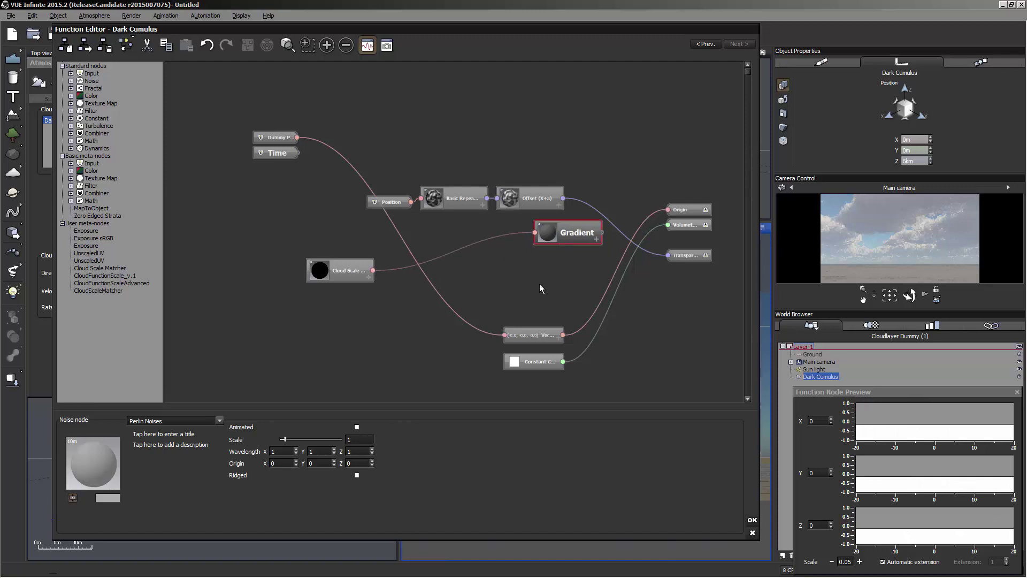
drag(557, 236, 480, 273)
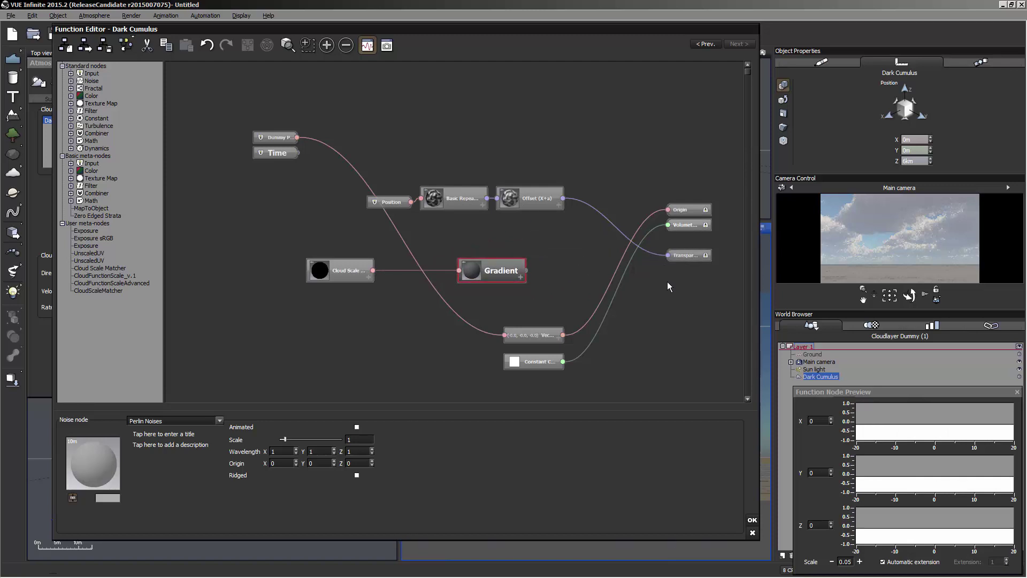
drag(517, 362, 547, 275)
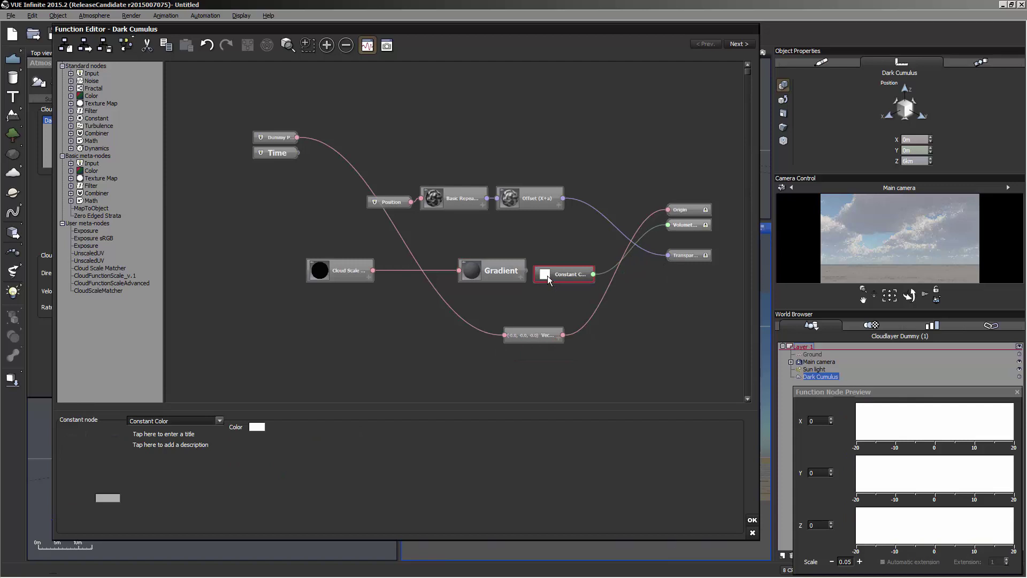
right_click(252, 429)
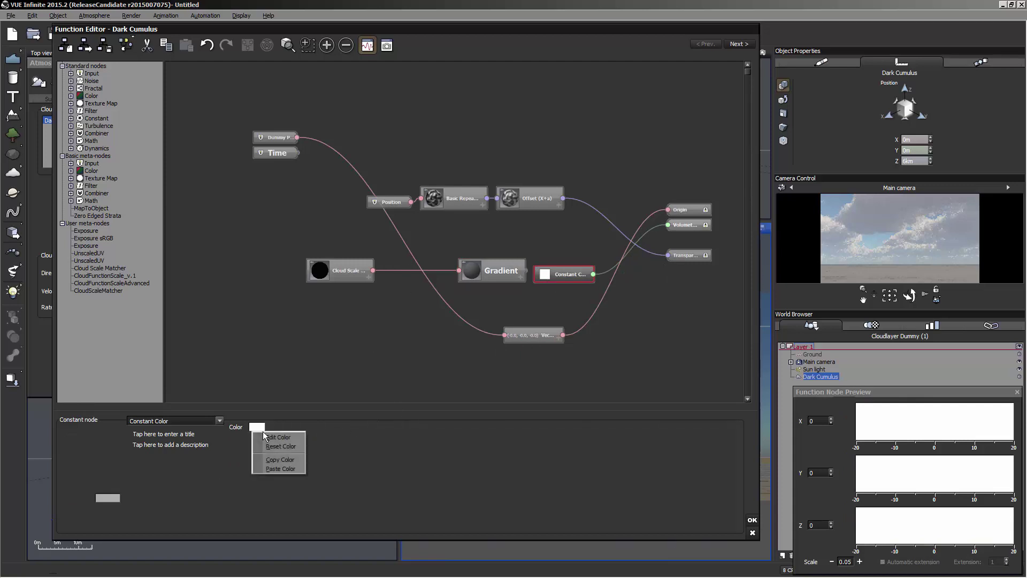
click(265, 437)
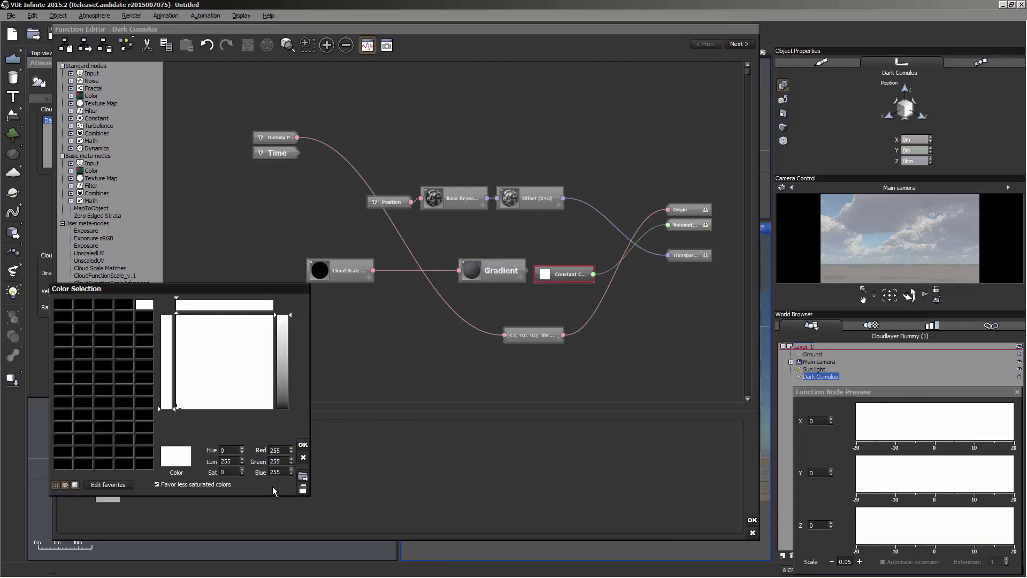
click(303, 457)
Add a Color map node to the Dark Cumulus graph and change its keycolor at position -1 to black.
right_click(622, 304)
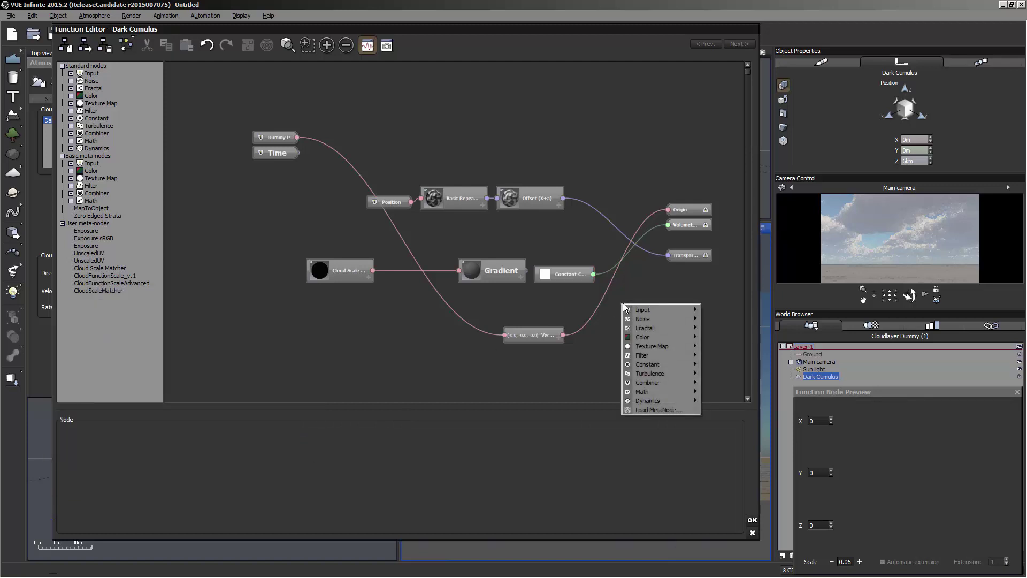
mouse_move(669, 338)
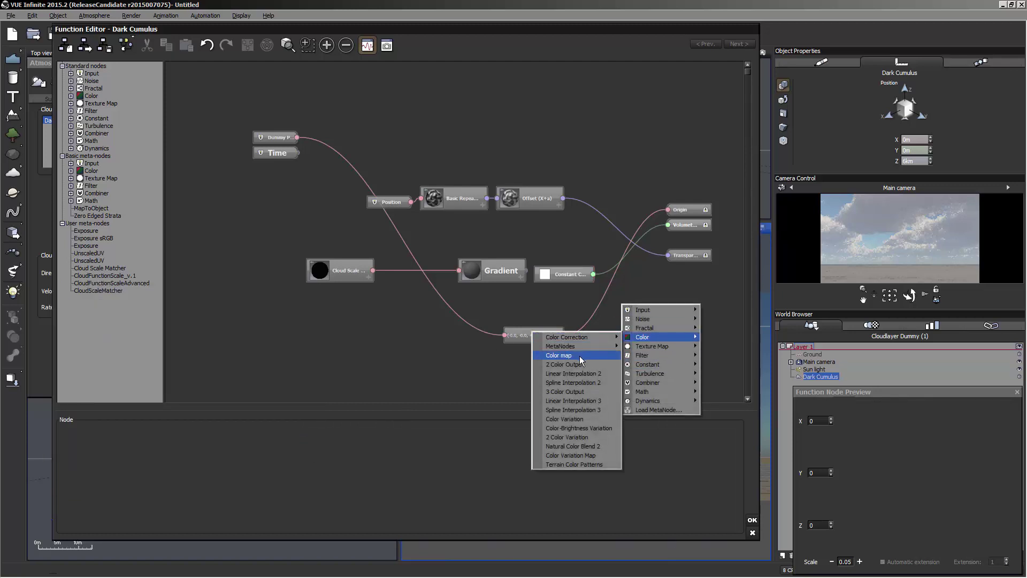
click(579, 355)
right_click(268, 427)
click(287, 430)
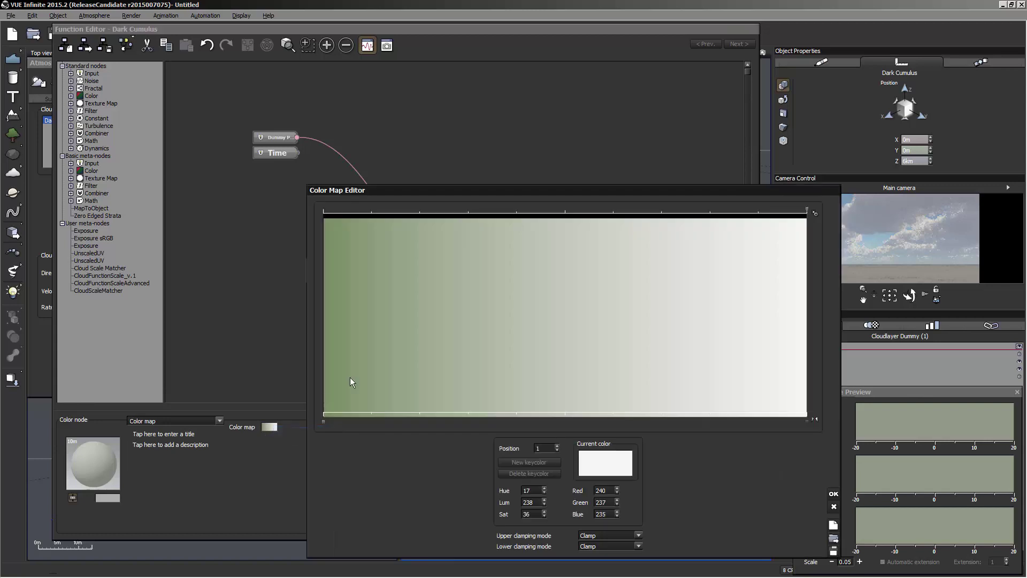
click(323, 420)
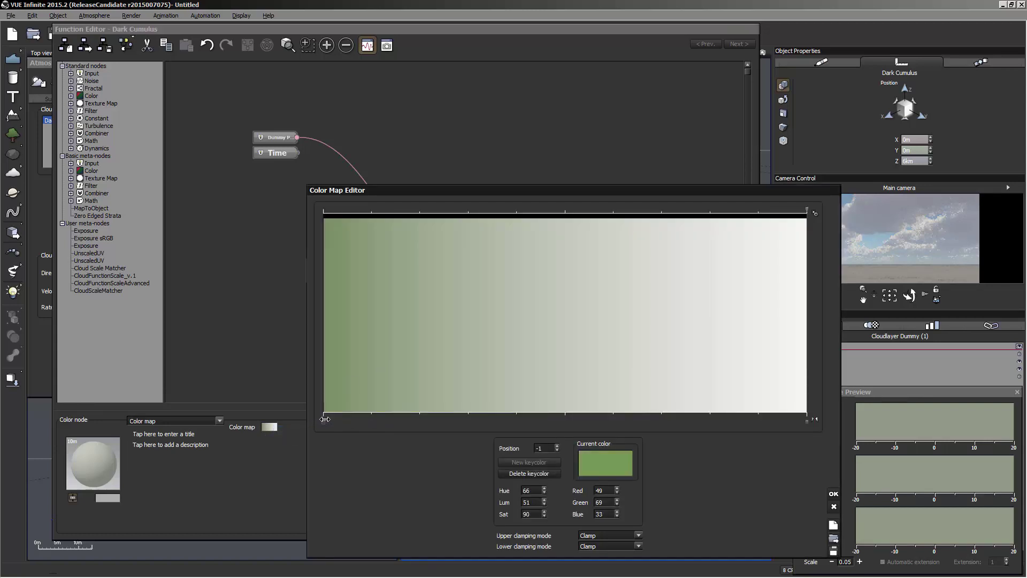
click(583, 454)
click(465, 393)
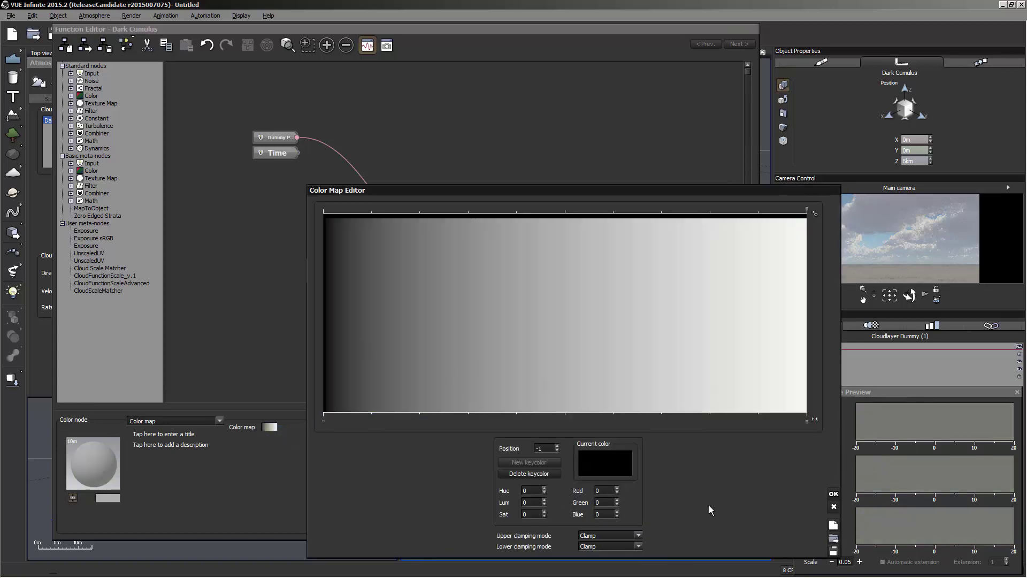
click(834, 493)
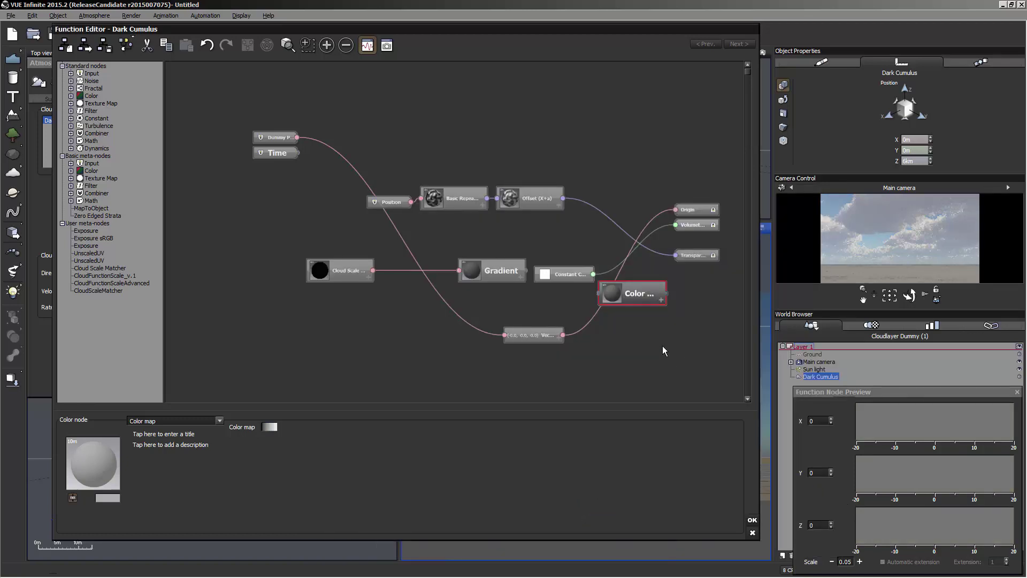
Feed the Gradient noise into the Color map, connect the map to the volumetric color output, and refresh the camera preview.
drag(599, 293, 525, 270)
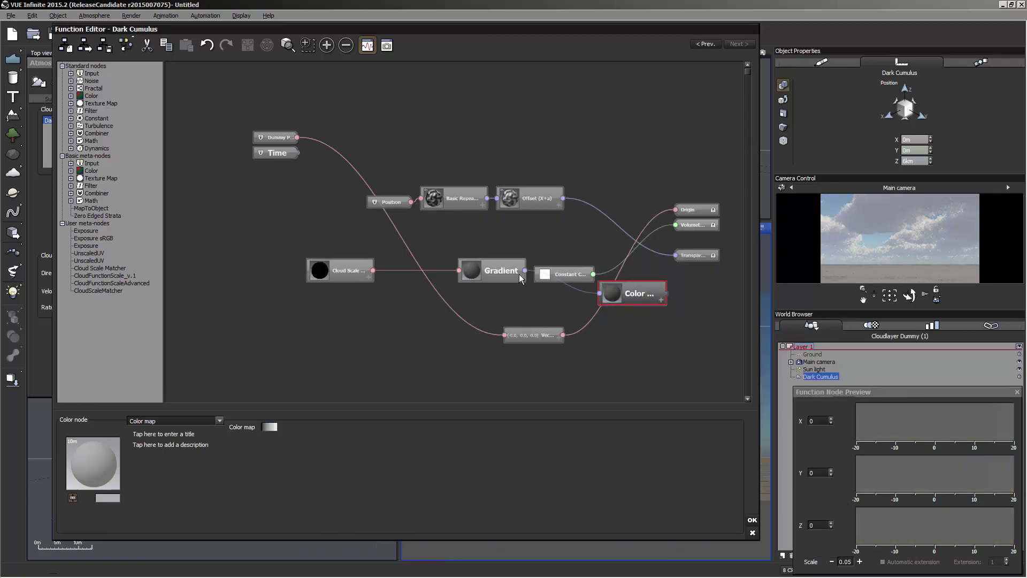
drag(634, 293, 569, 233)
drag(674, 226, 600, 233)
click(918, 245)
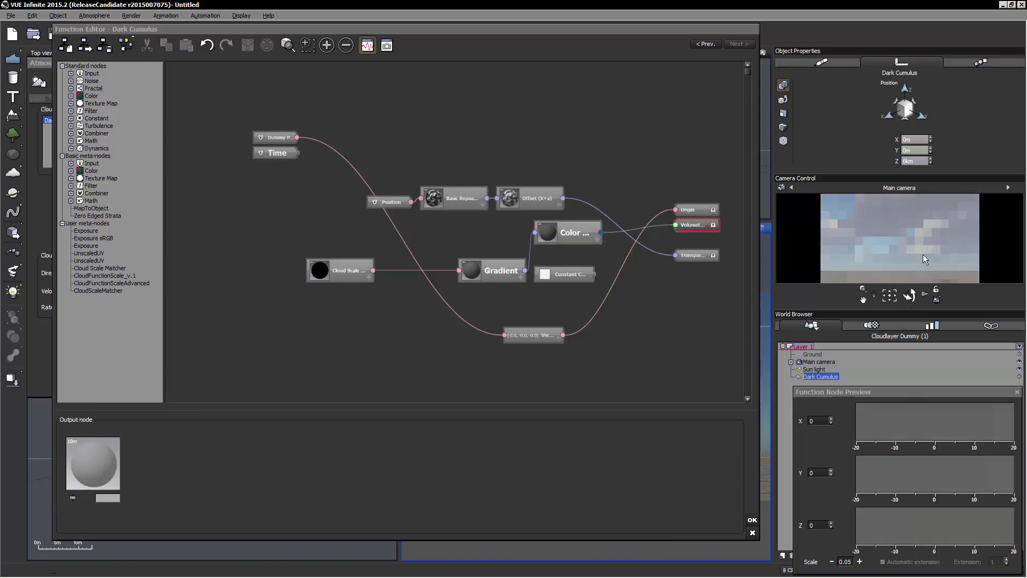
Accept the function graph and turn off Force ambient color in the Dark Cumulus material's lighting settings.
click(752, 519)
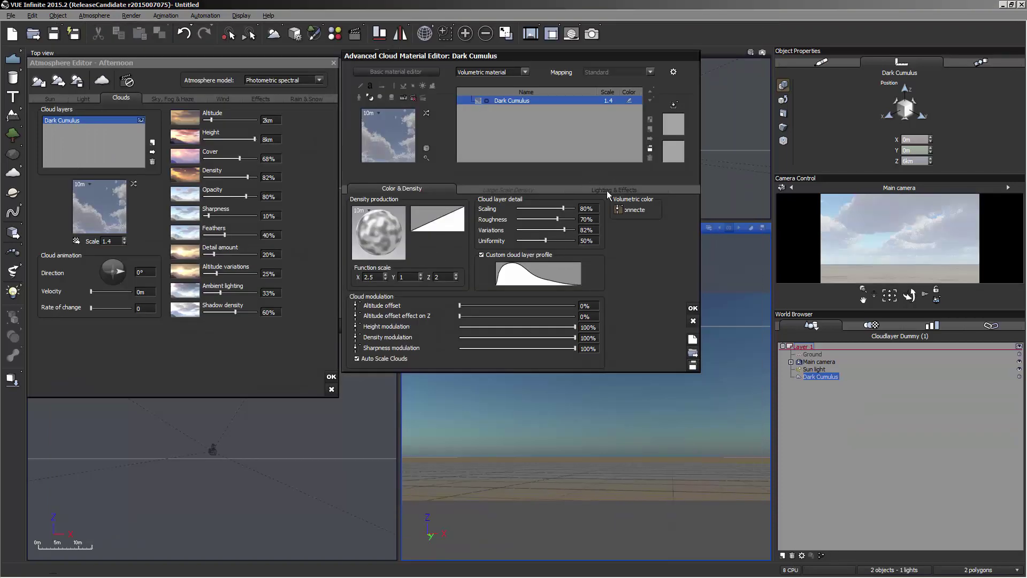
click(613, 190)
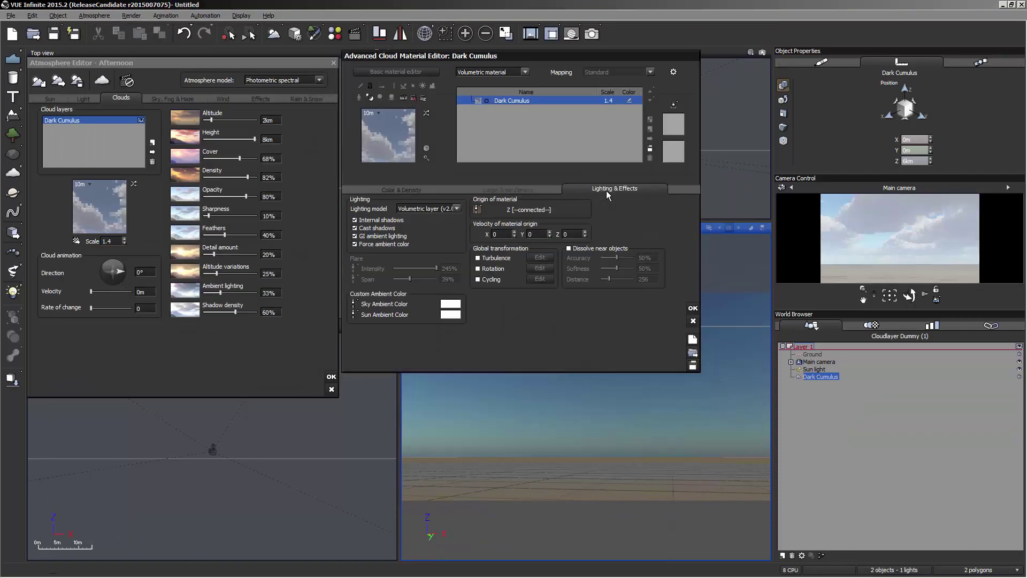
click(387, 245)
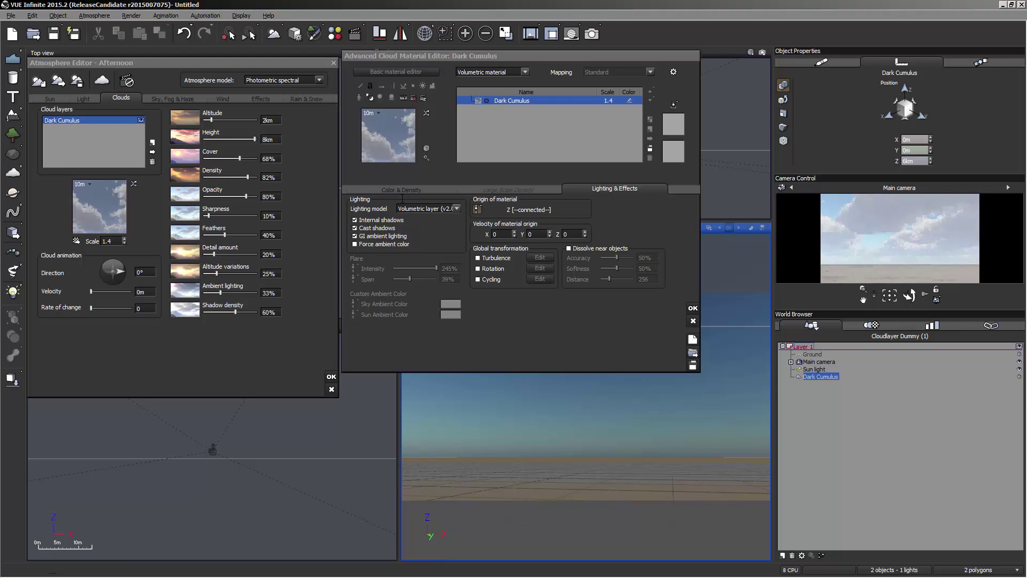
Reopen the function graph behind the Dark Cumulus material's volumetric color.
click(401, 189)
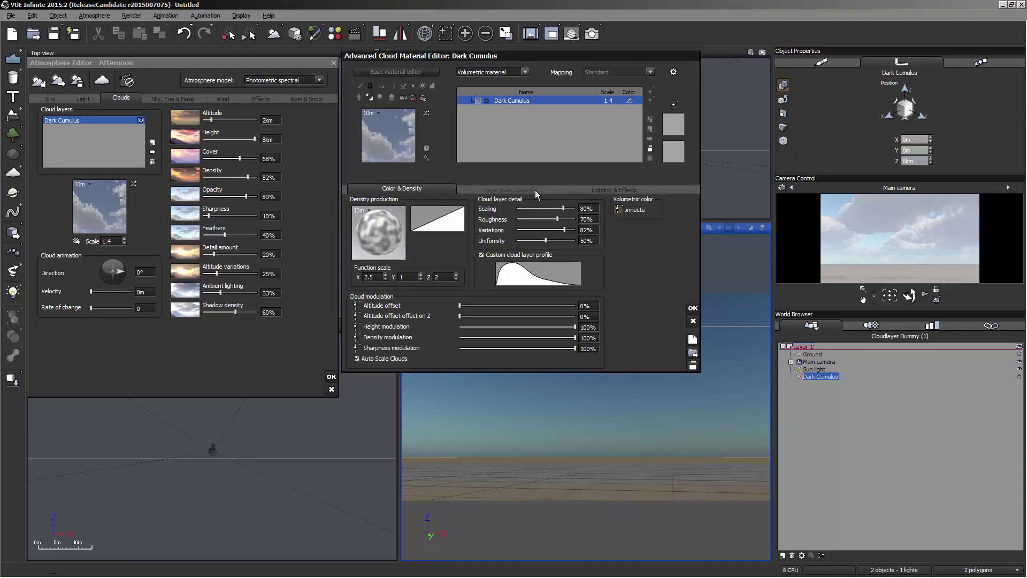
click(618, 209)
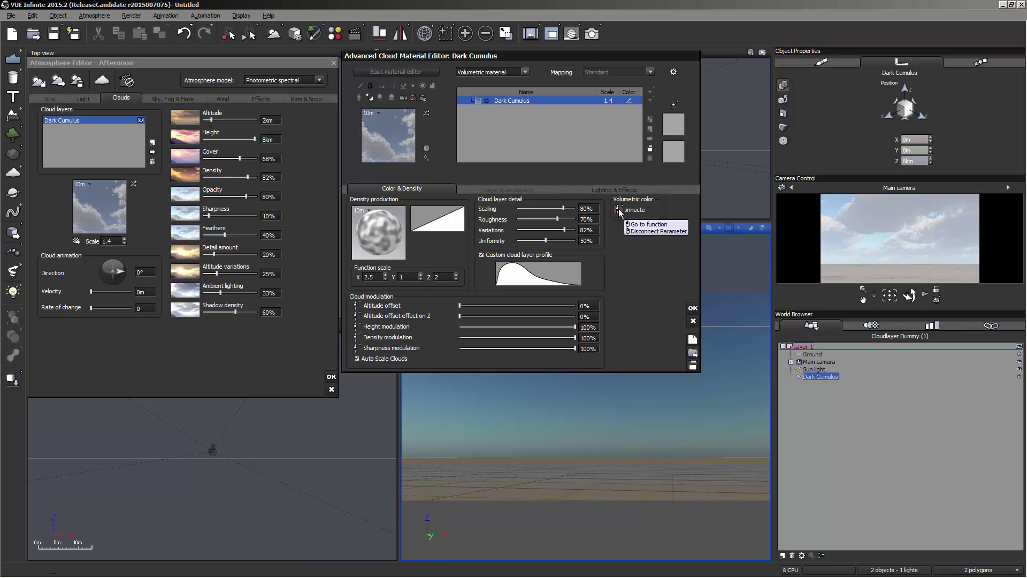
click(647, 224)
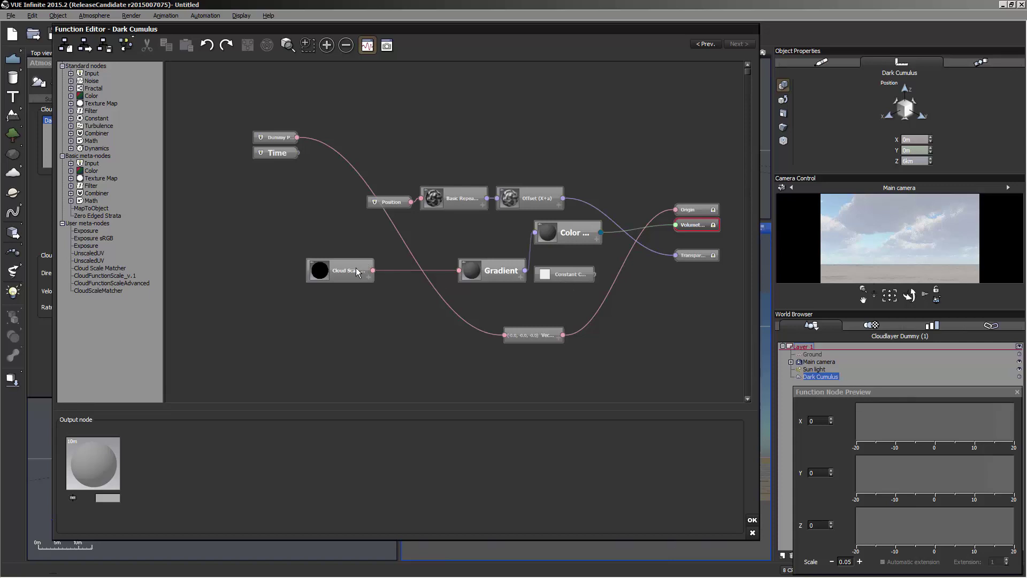
Set the function graph's node previews to a 10km object size displayed as a 2D Plane.
click(355, 267)
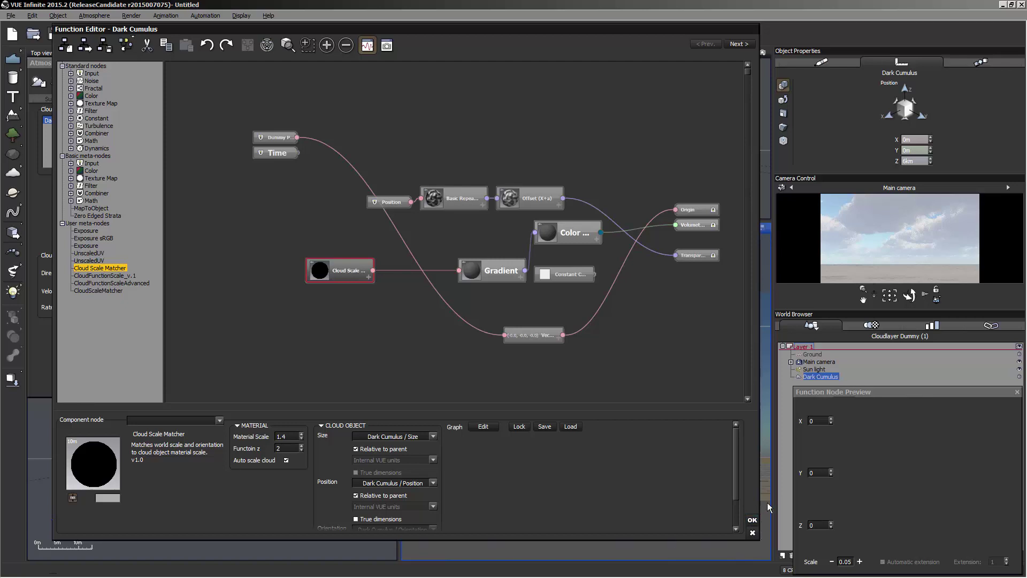
click(126, 45)
click(148, 109)
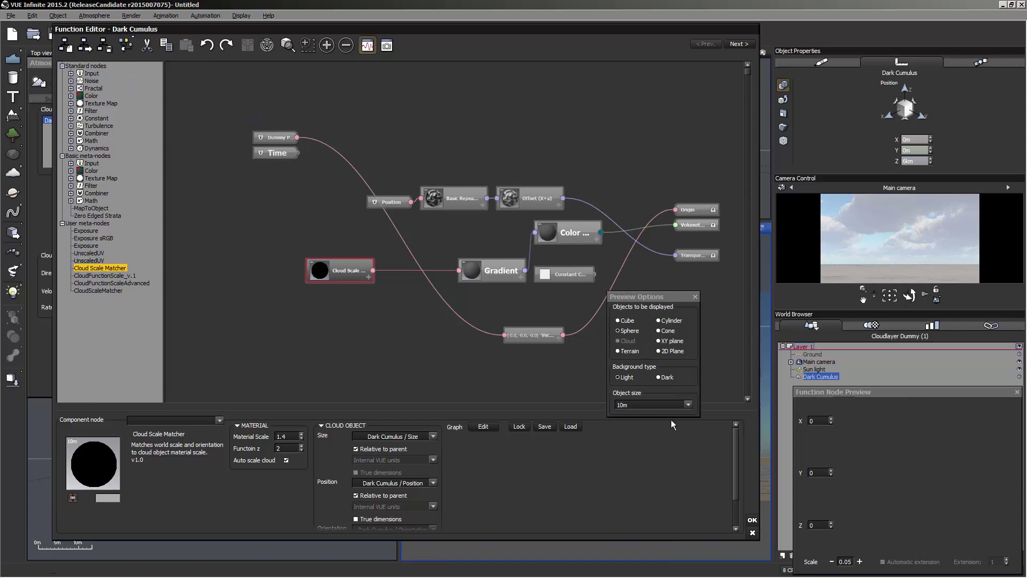
click(688, 404)
click(664, 464)
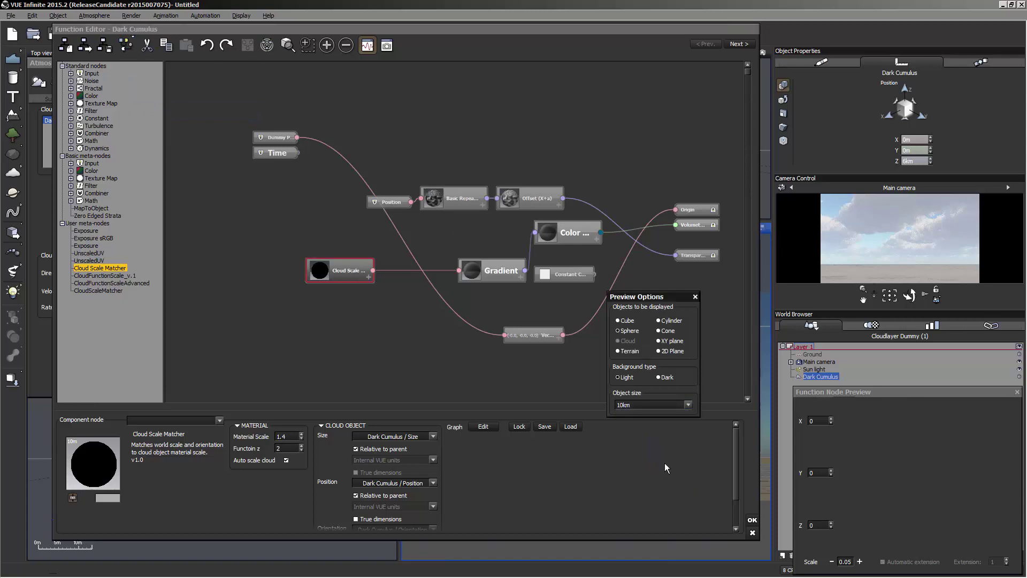
click(659, 351)
click(695, 296)
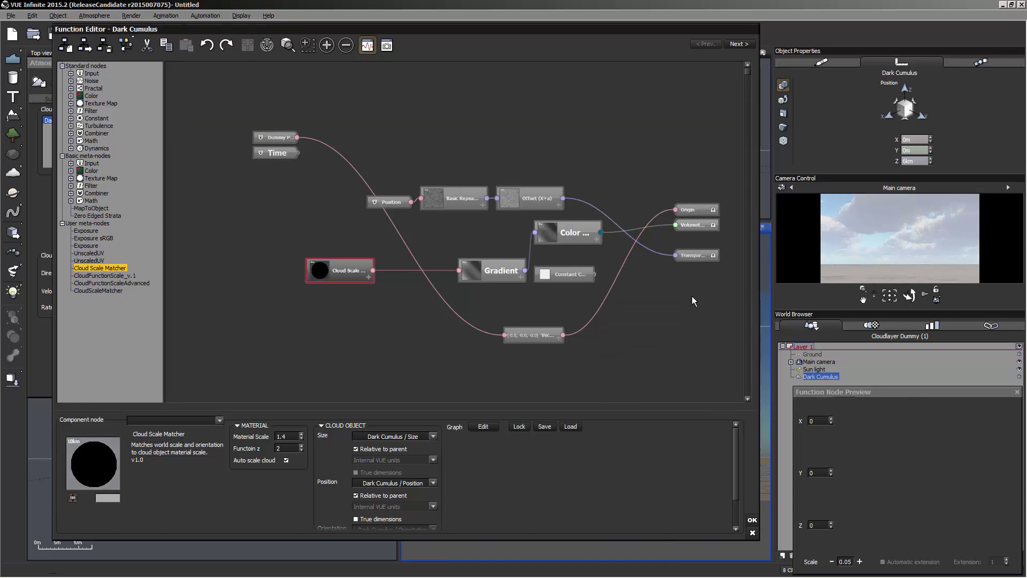
Try a scale of 0.25 on the Gradient noise node and set it back to 1.
click(489, 271)
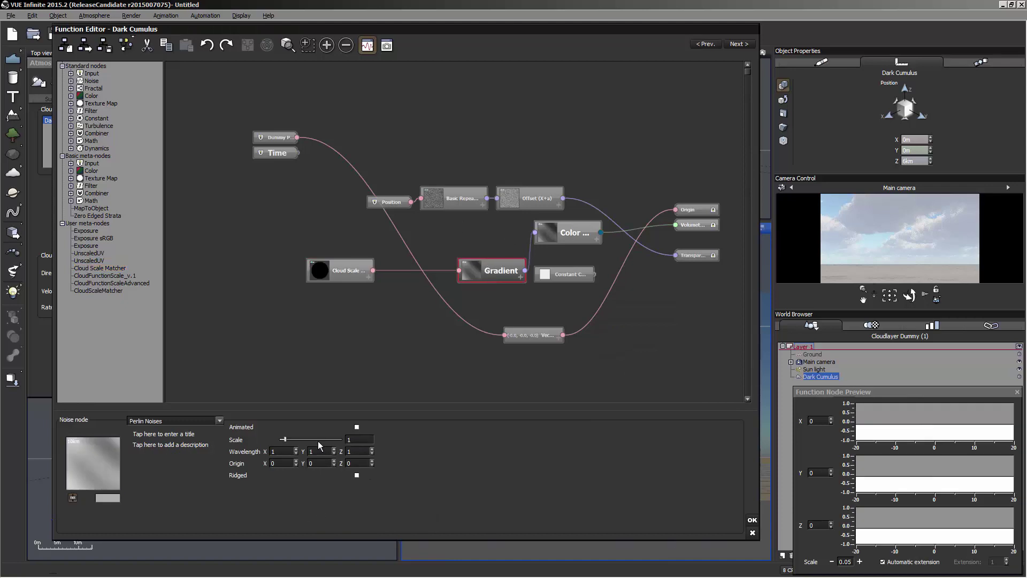
double_click(353, 440)
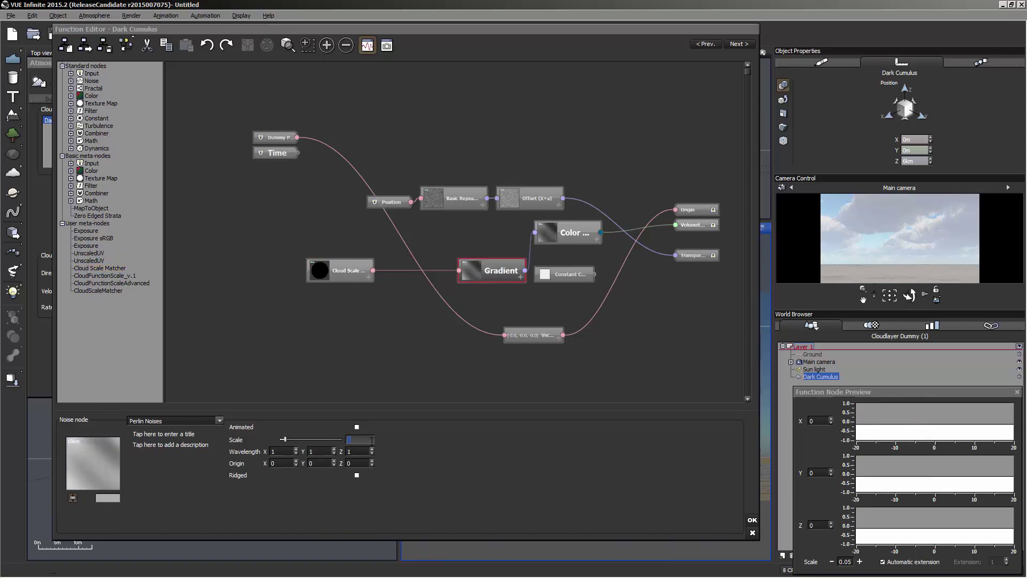
text(0.25)
key(Return)
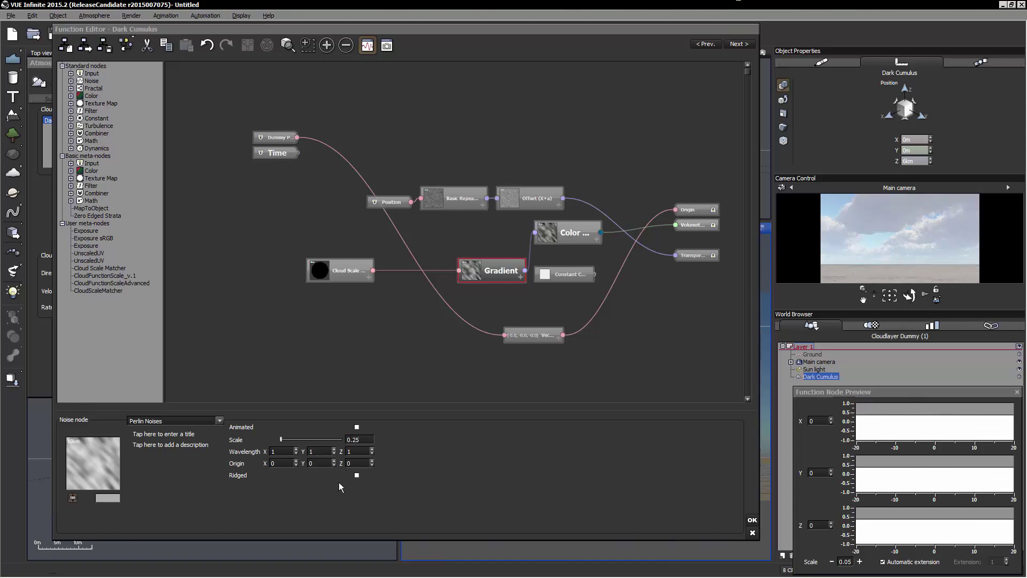
text(1)
key(Return)
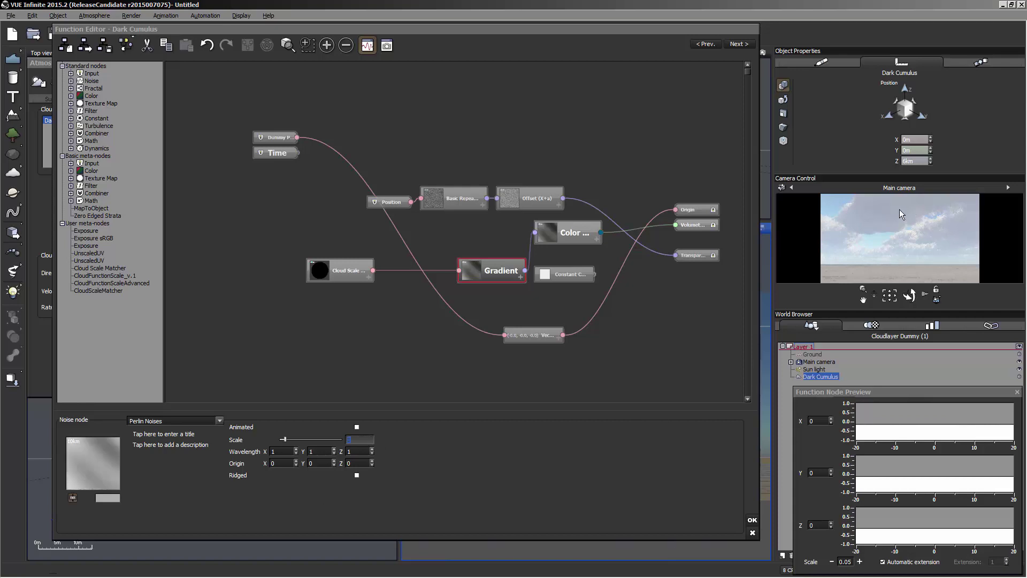
Accept the function graph, feed the Color map node into the material's sky ambient color, and accept that change too.
middle_drag(680, 298, 619, 280)
click(752, 519)
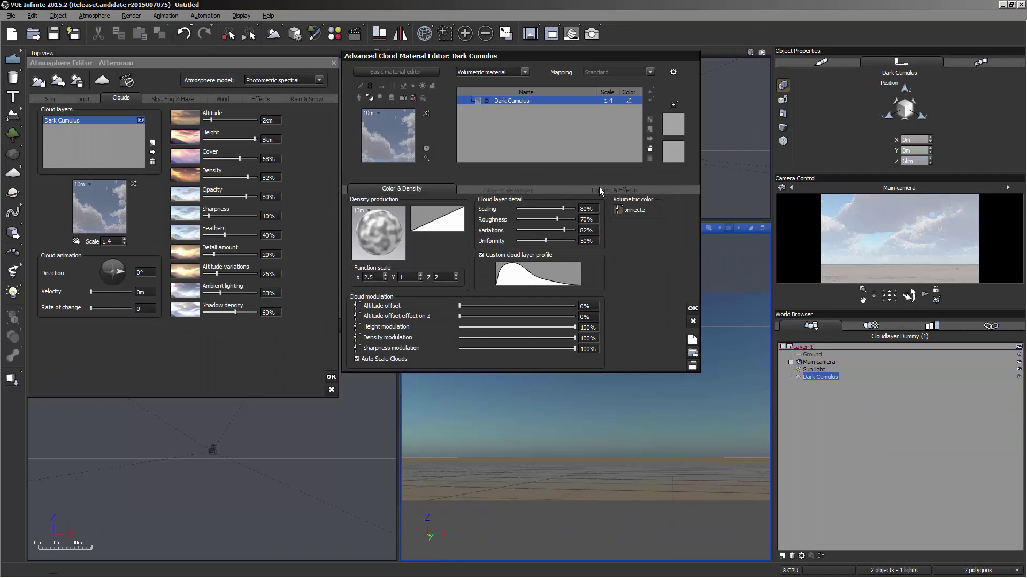
click(599, 188)
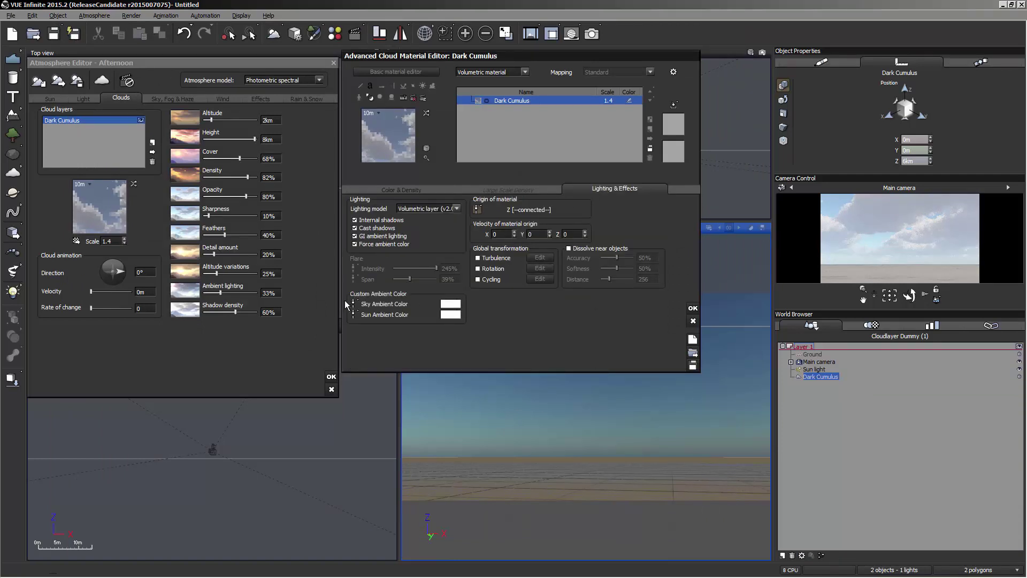
click(354, 303)
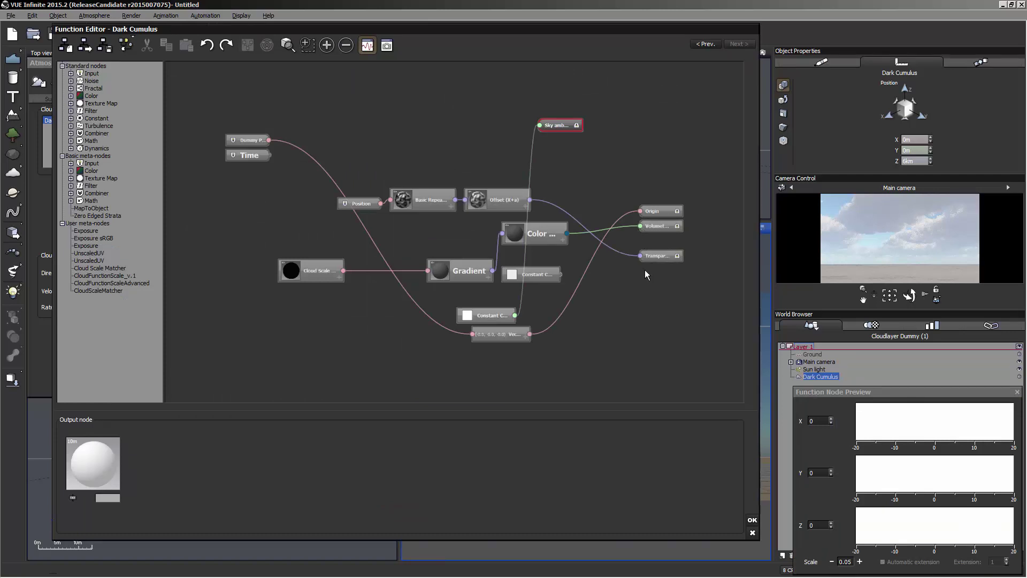
drag(559, 127, 557, 235)
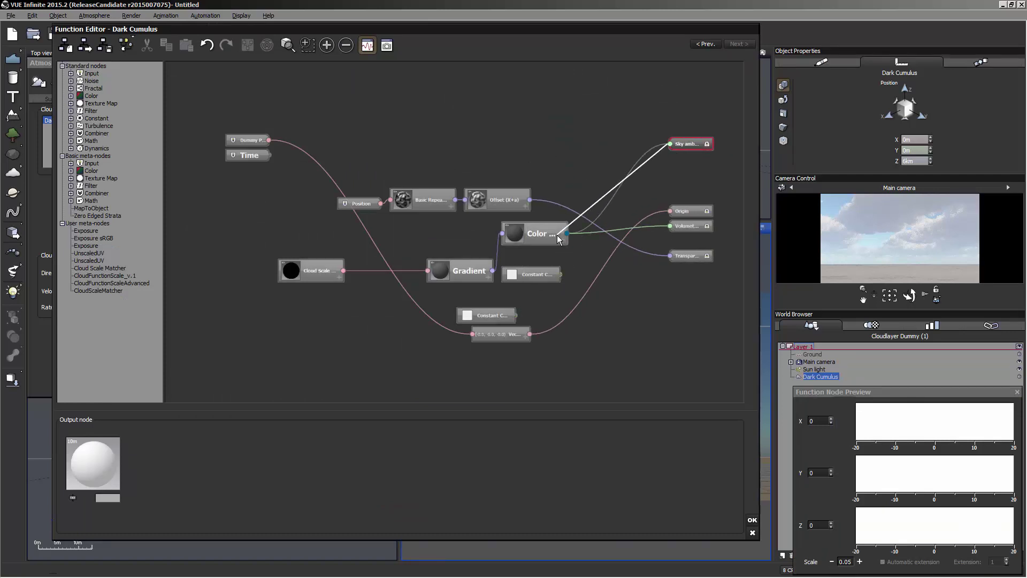
click(751, 521)
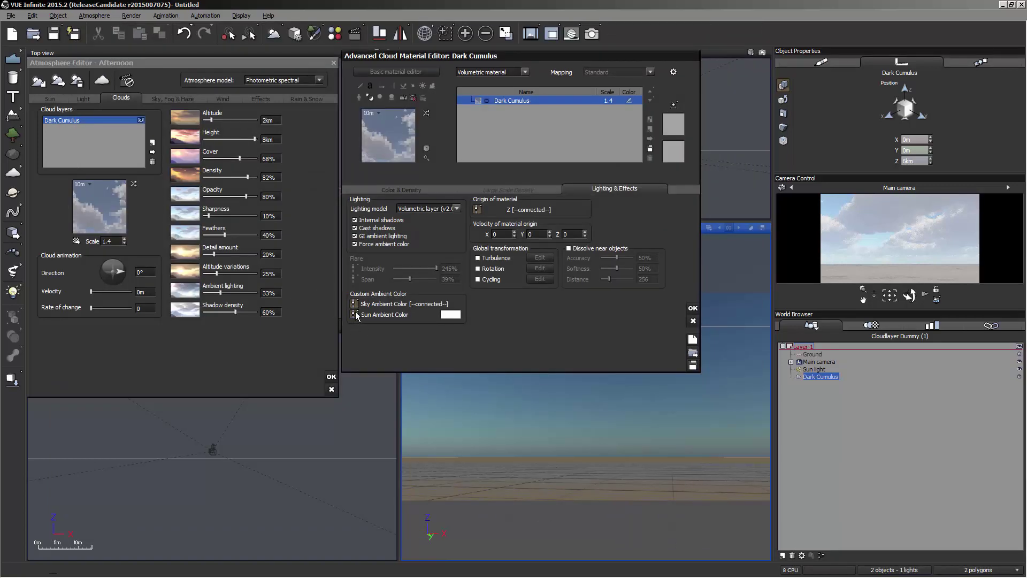
Feed the Color map node into the sun ambient color, refresh the camera preview, and accept the graph.
click(354, 315)
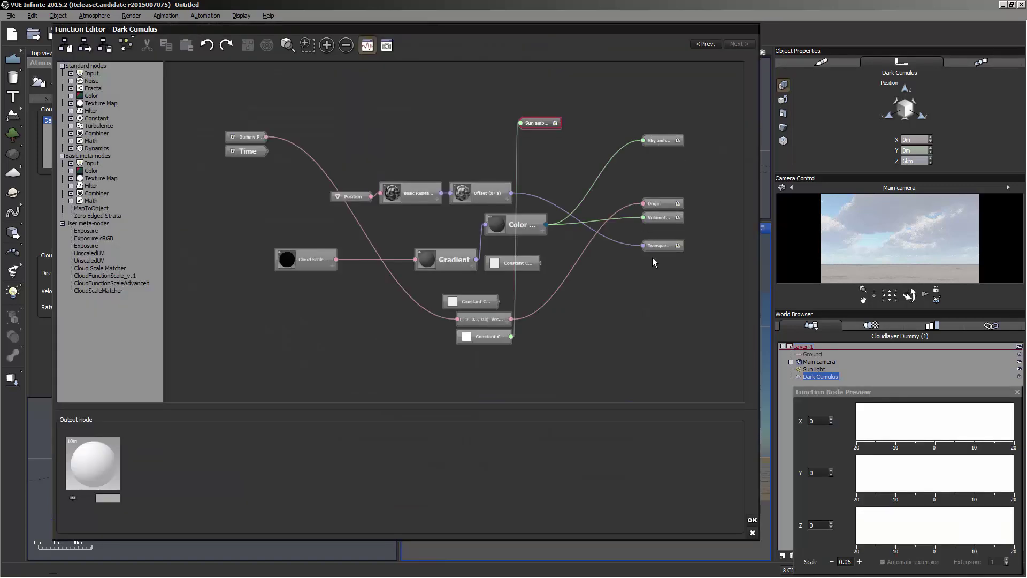
drag(521, 123, 545, 225)
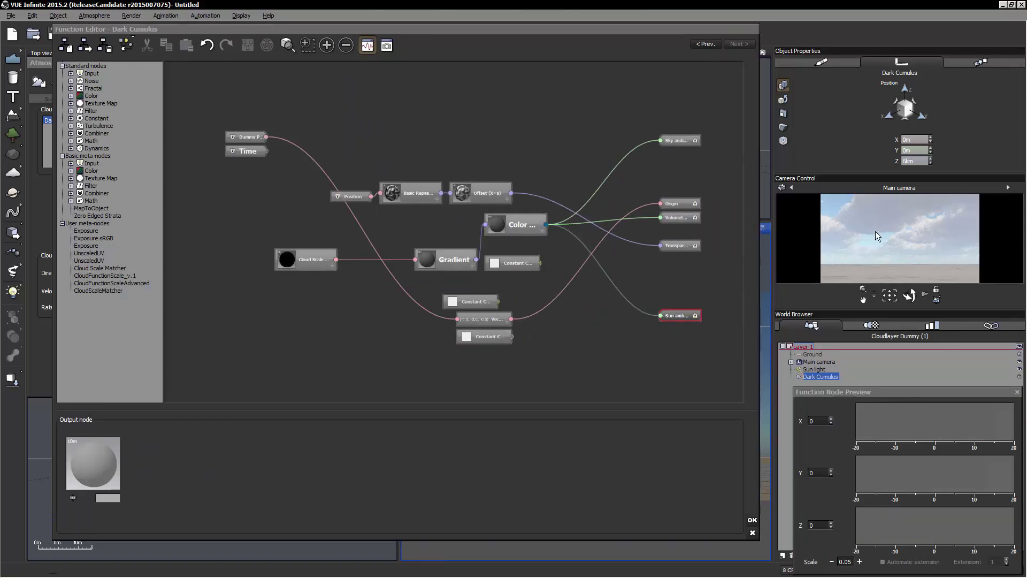
right_click(875, 231)
click(749, 501)
click(751, 520)
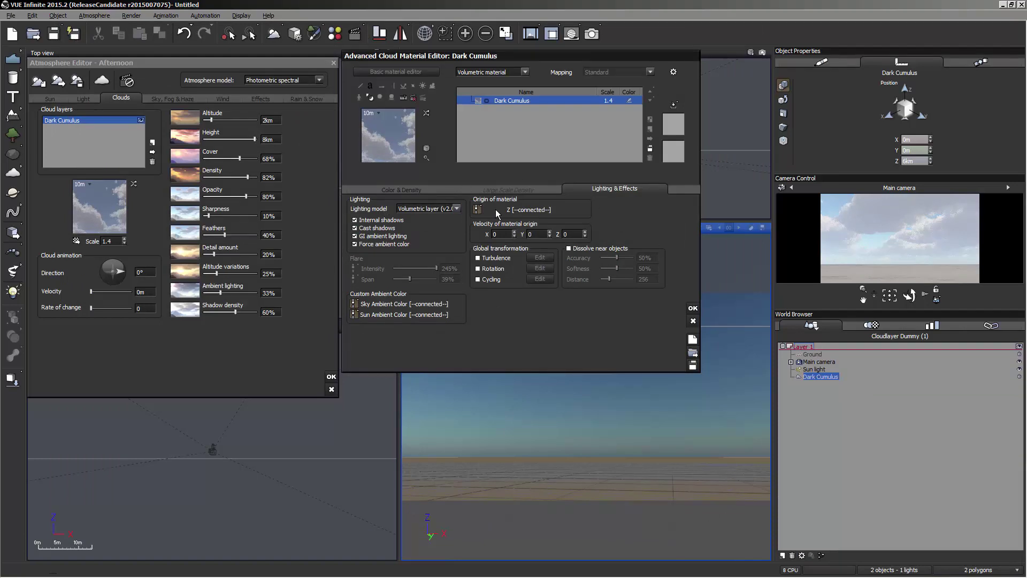
Reopen the sky ambient color's graph, copy the Color map node's color map, and replace it with the full-spectrum rainbow from the COLORFUL collection.
click(354, 303)
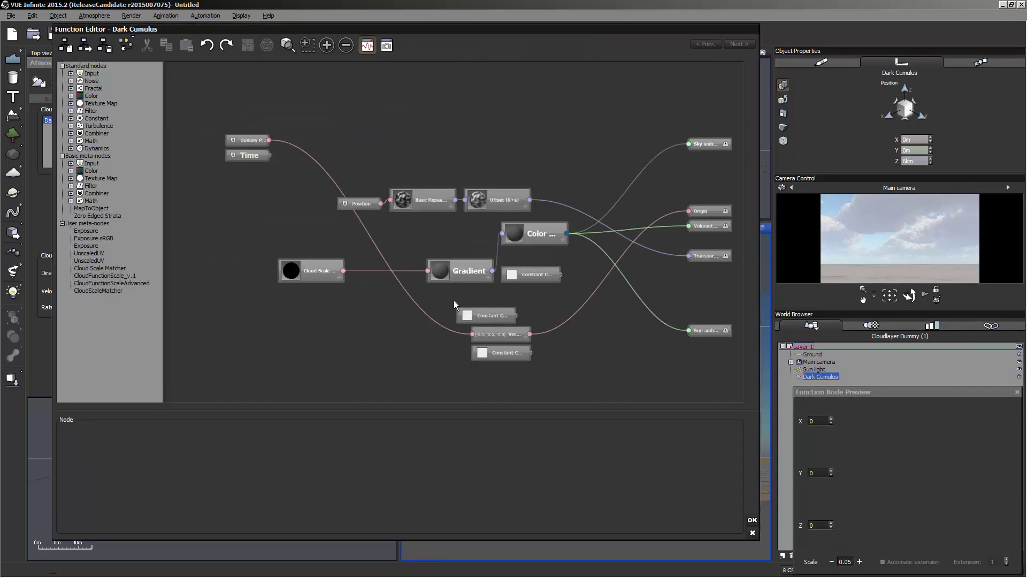
scroll(541, 246, up, 3)
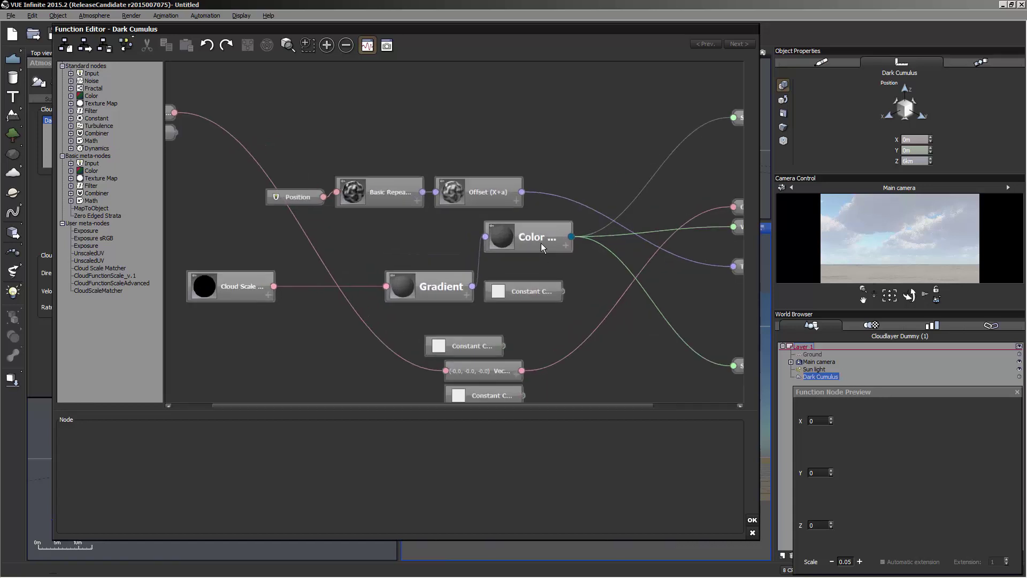
click(541, 242)
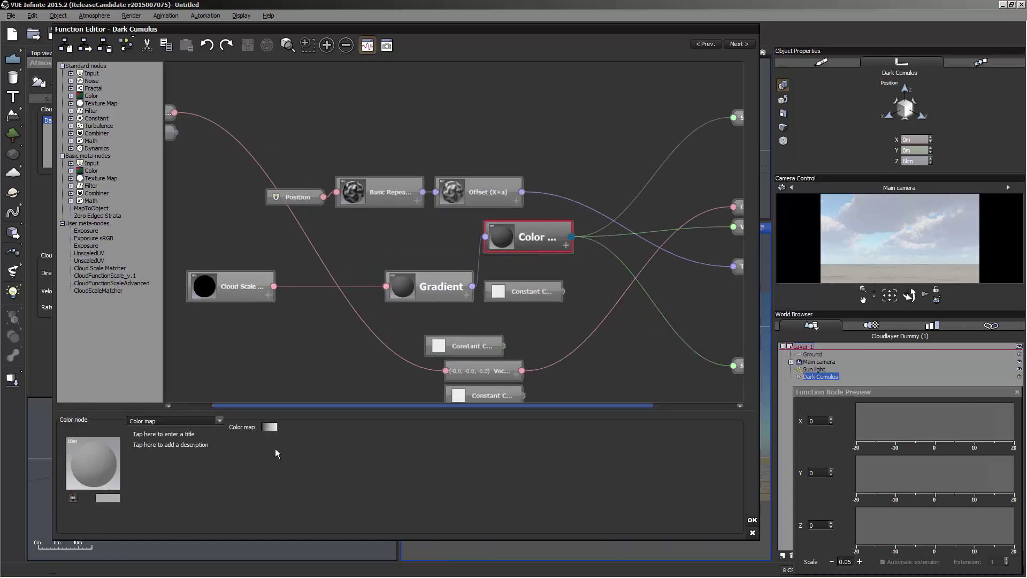
right_click(273, 426)
click(318, 447)
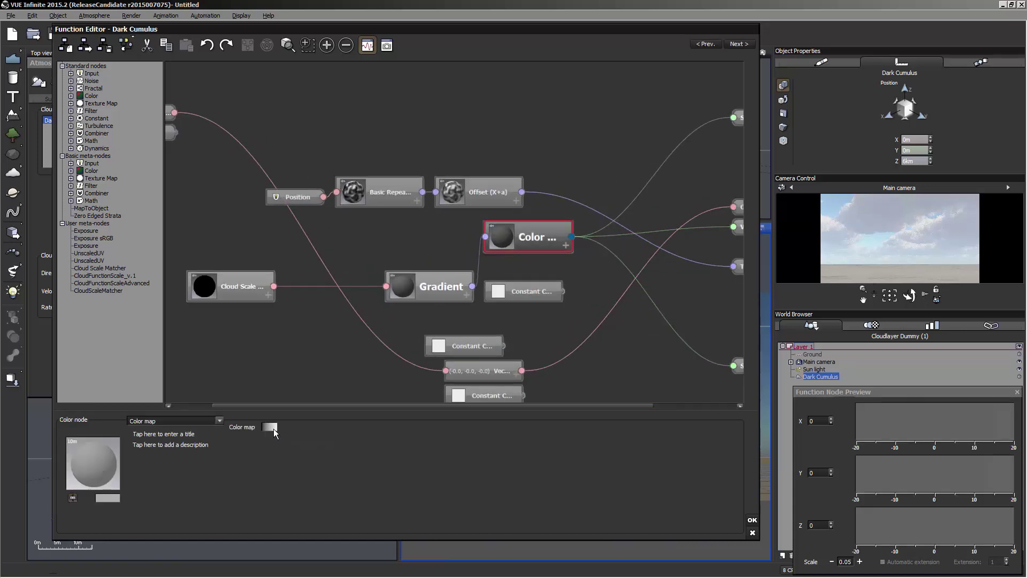
click(265, 429)
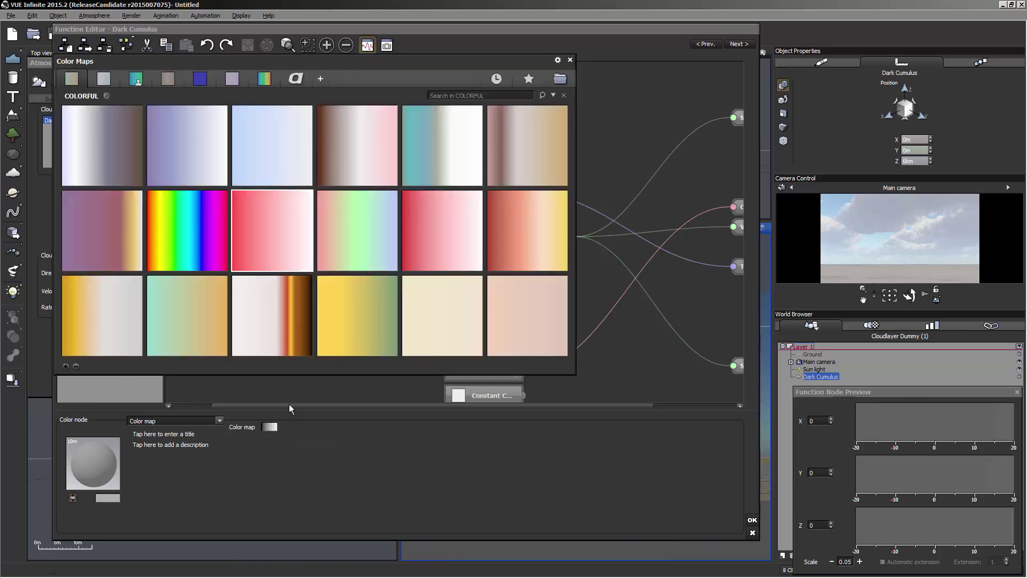
double_click(202, 235)
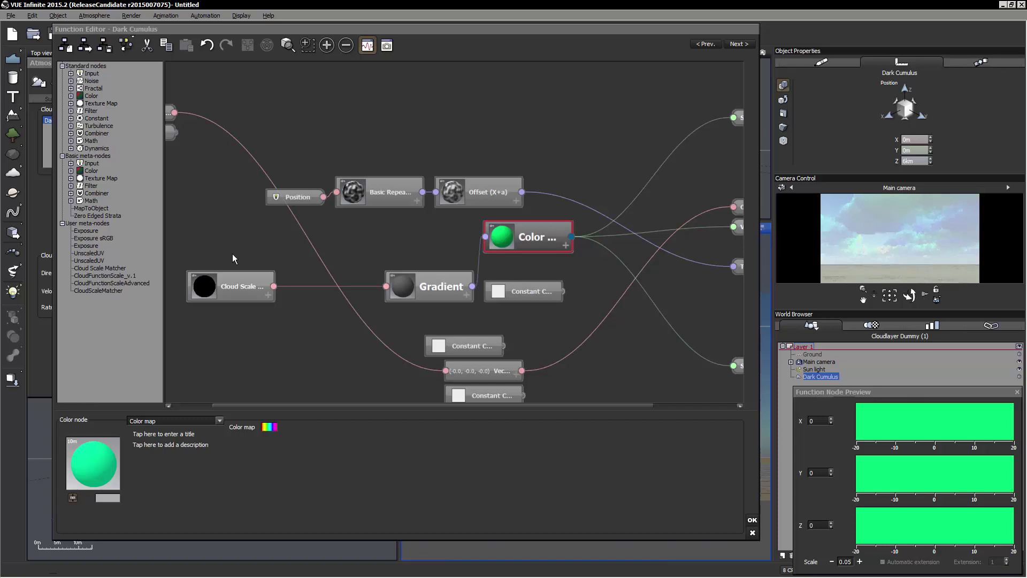
Set the Gradient noise scale to 0.25 and refresh the camera preview.
click(425, 293)
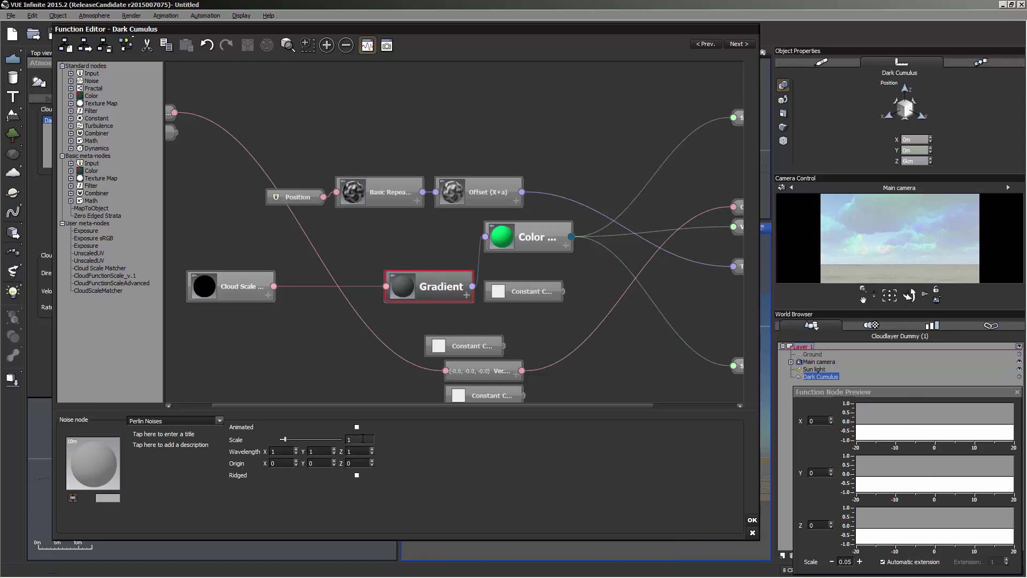
click(363, 438)
text(0.25)
key(Return)
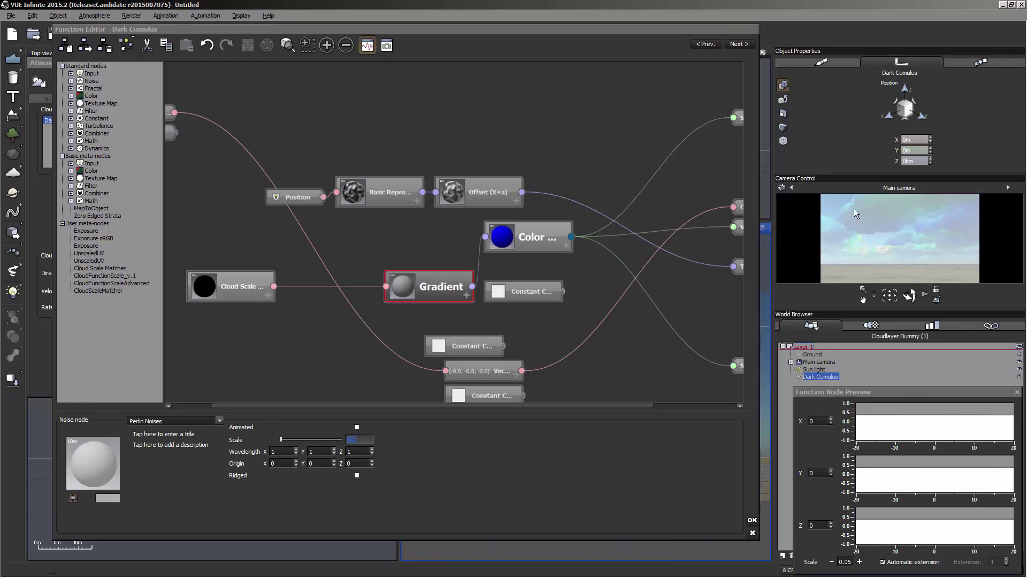
right_click(874, 221)
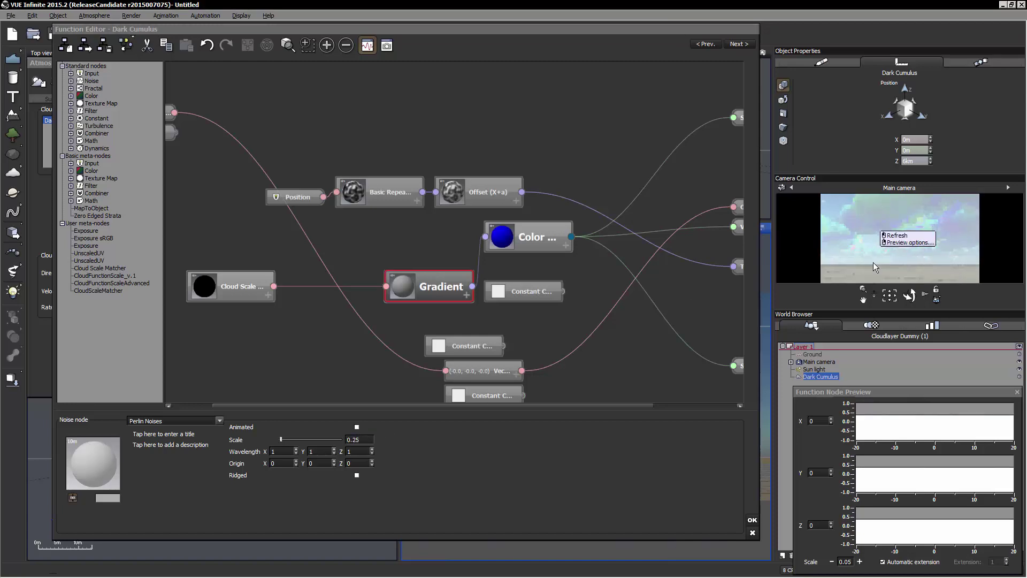
click(897, 235)
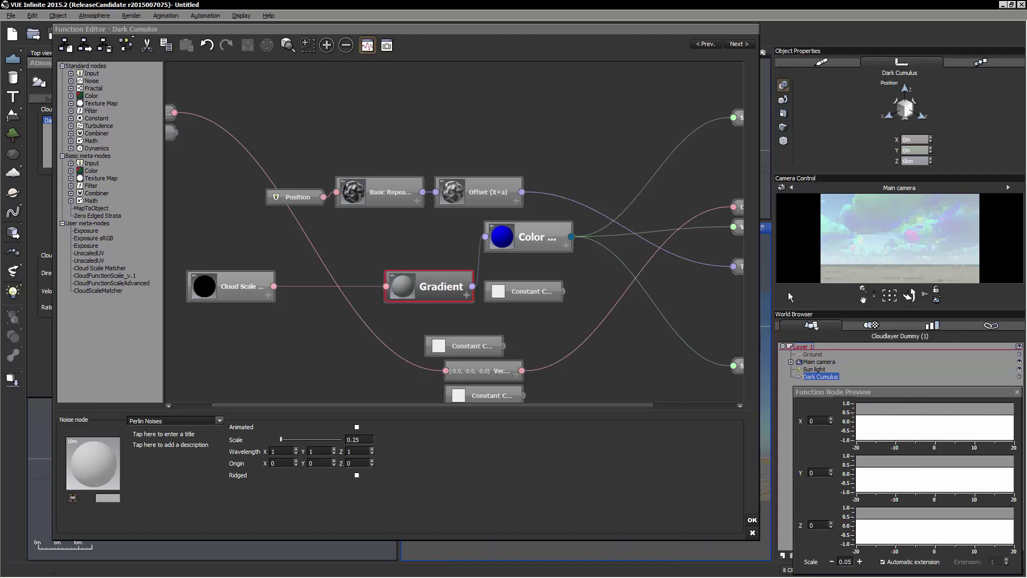
Set the Gradient noise scale to 0.1 and refresh the camera preview.
click(359, 439)
text(.1)
key(Return)
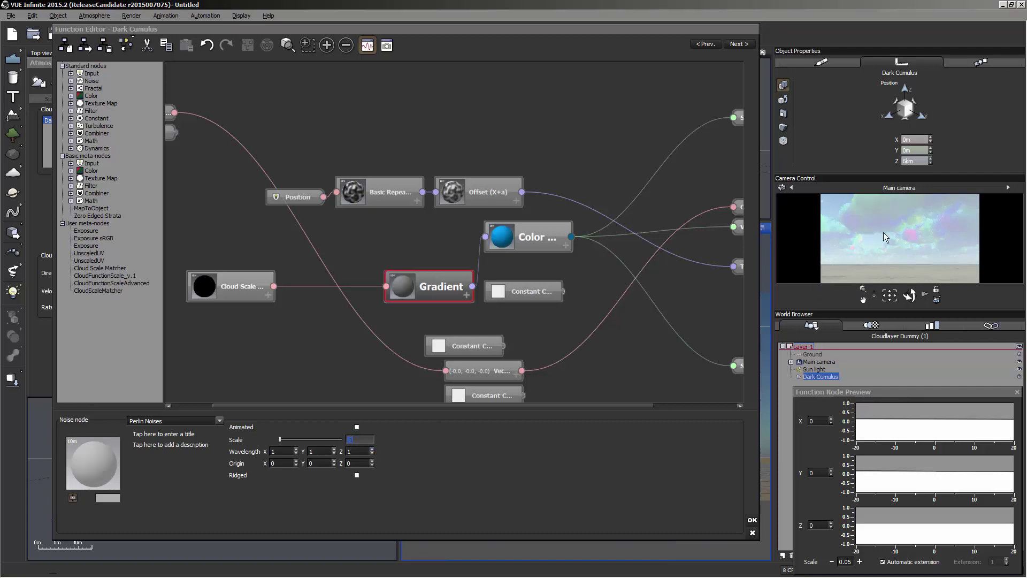
right_click(913, 245)
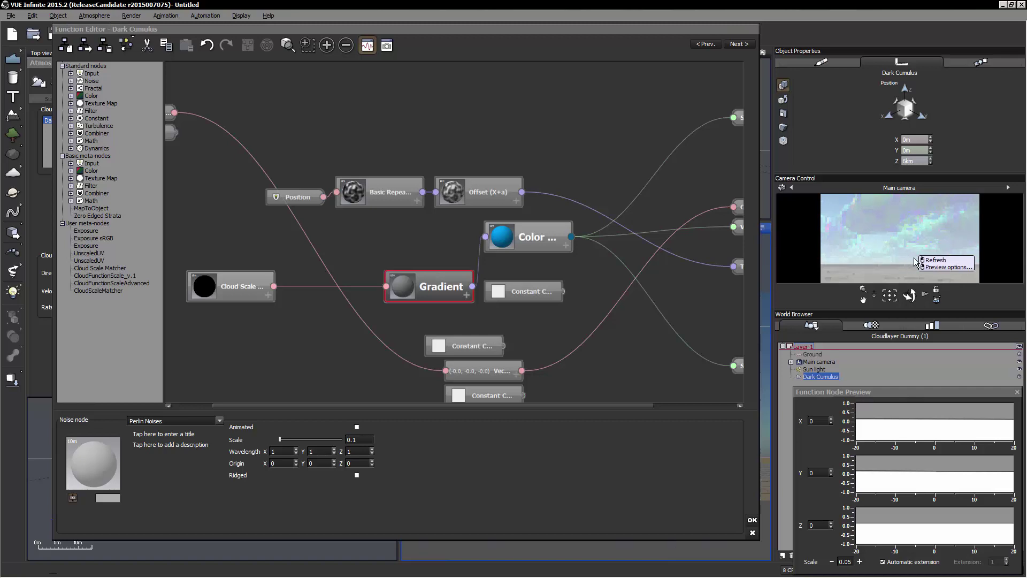
click(357, 460)
Set the Gradient noise scale to 0.3 and refresh the camera preview.
click(360, 441)
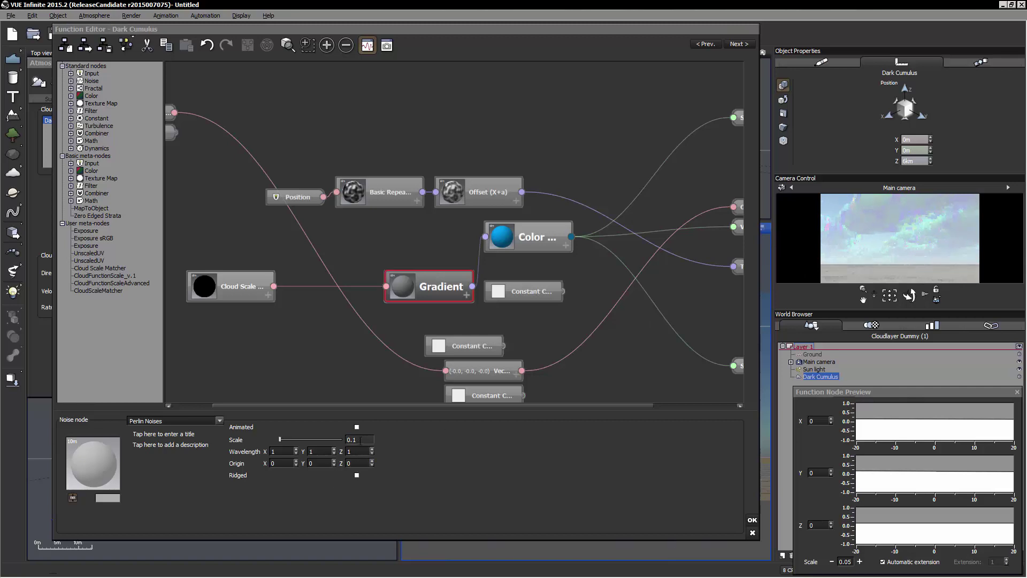
text(.3)
key(Return)
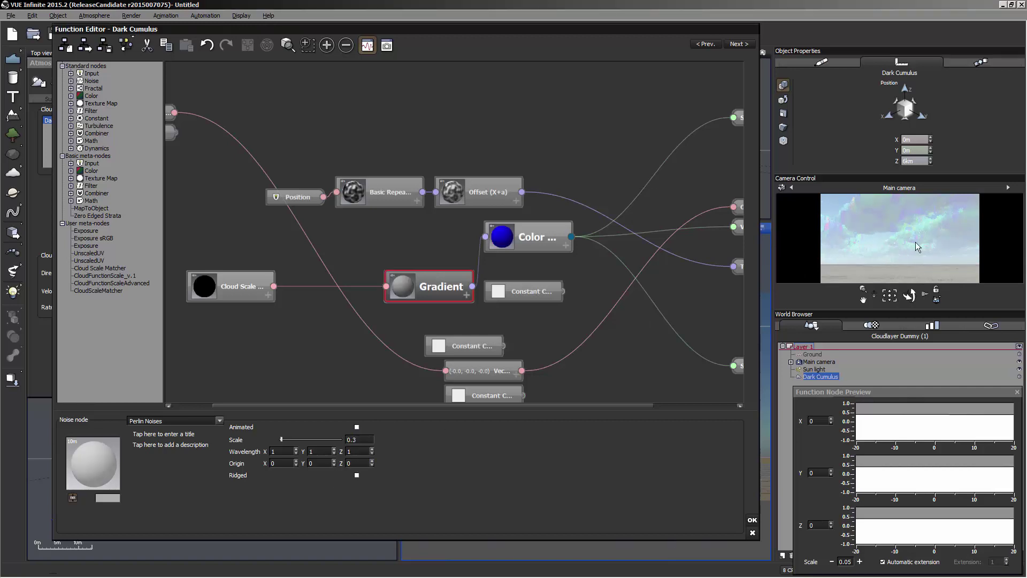
right_click(939, 238)
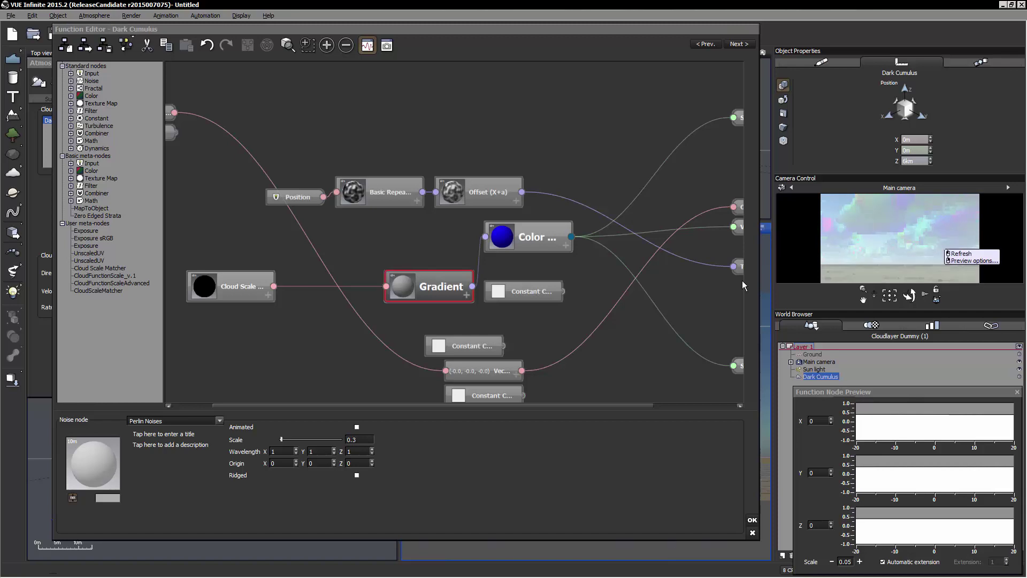
Paste the copied color map back onto the Color map node and refresh the camera preview.
click(530, 235)
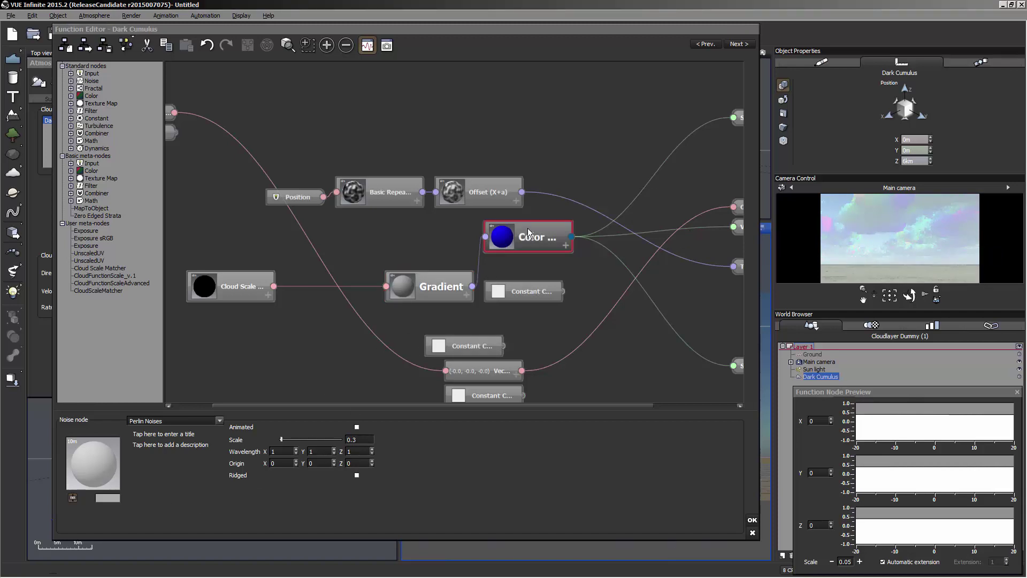
right_click(268, 427)
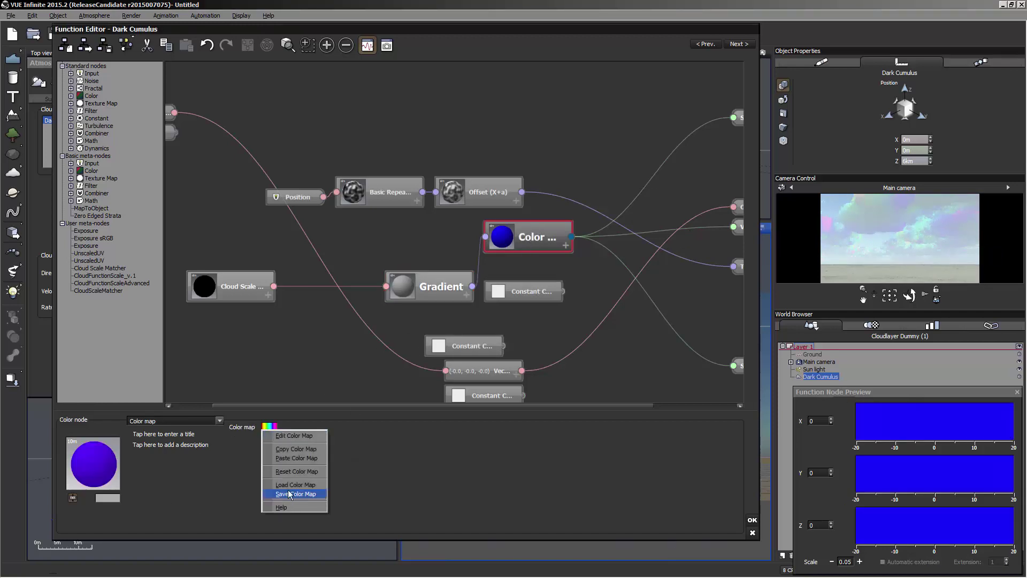
click(290, 459)
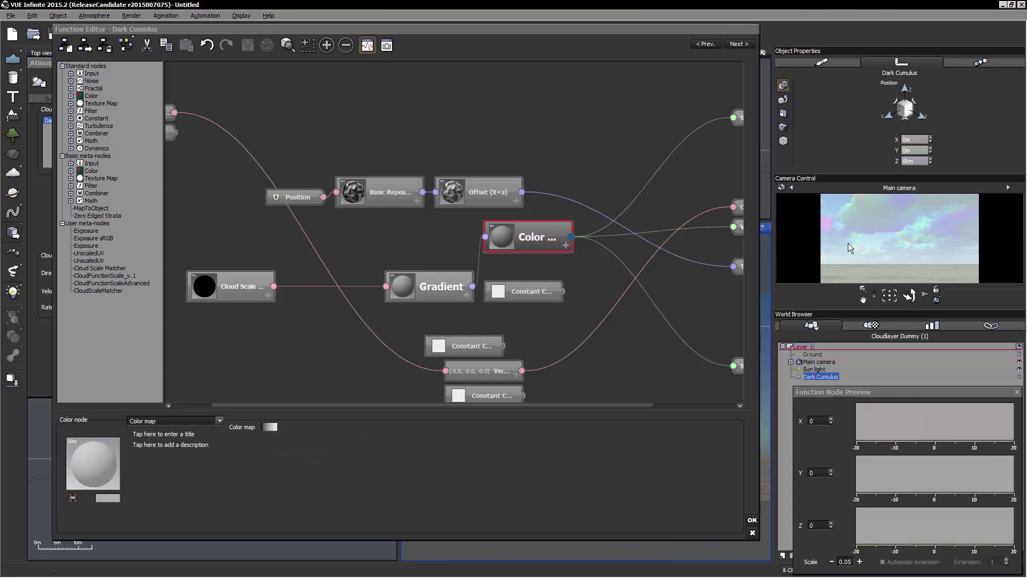
mouse_move(850, 246)
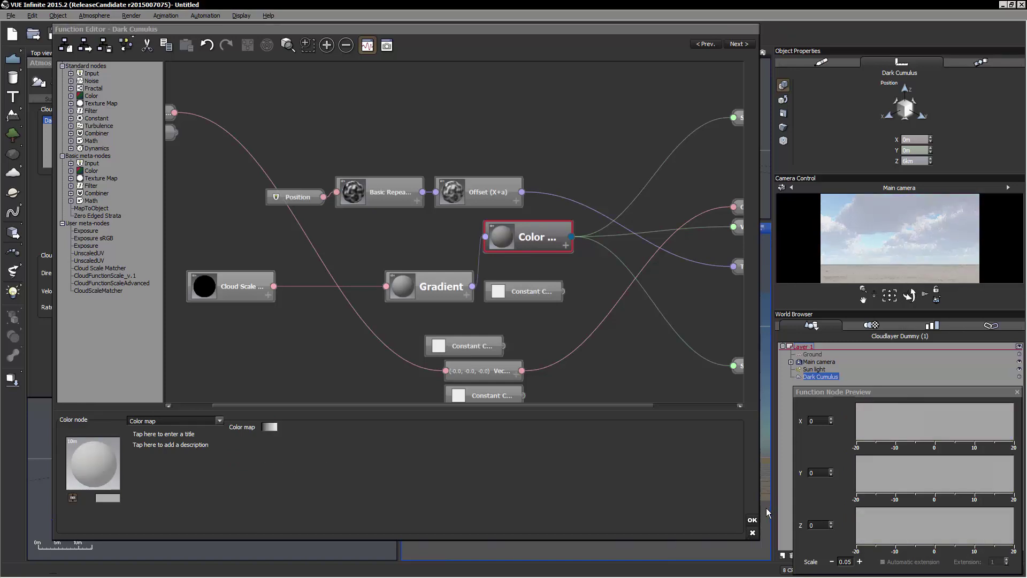
Accept the function graph, set the Dark Cumulus layer's Opacity to 35% and Cover to 88%, refresh the camera preview and accept the atmosphere settings.
click(751, 521)
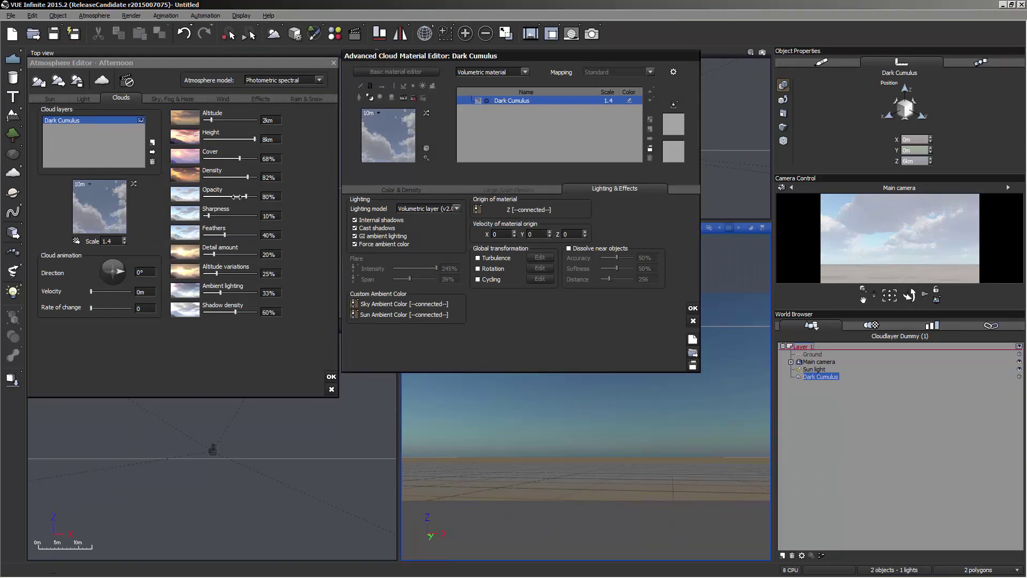
drag(238, 197, 221, 197)
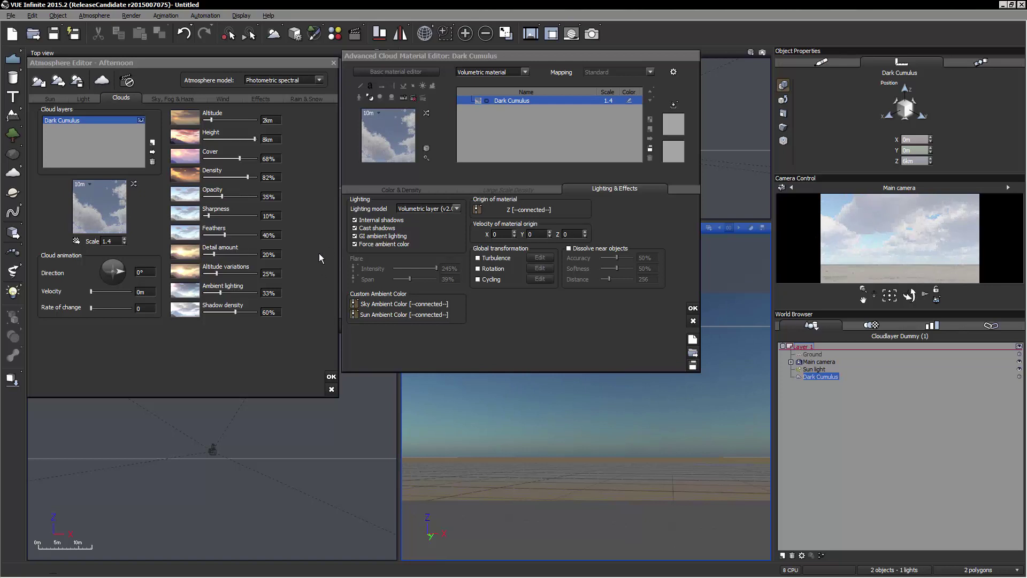
drag(239, 159, 253, 160)
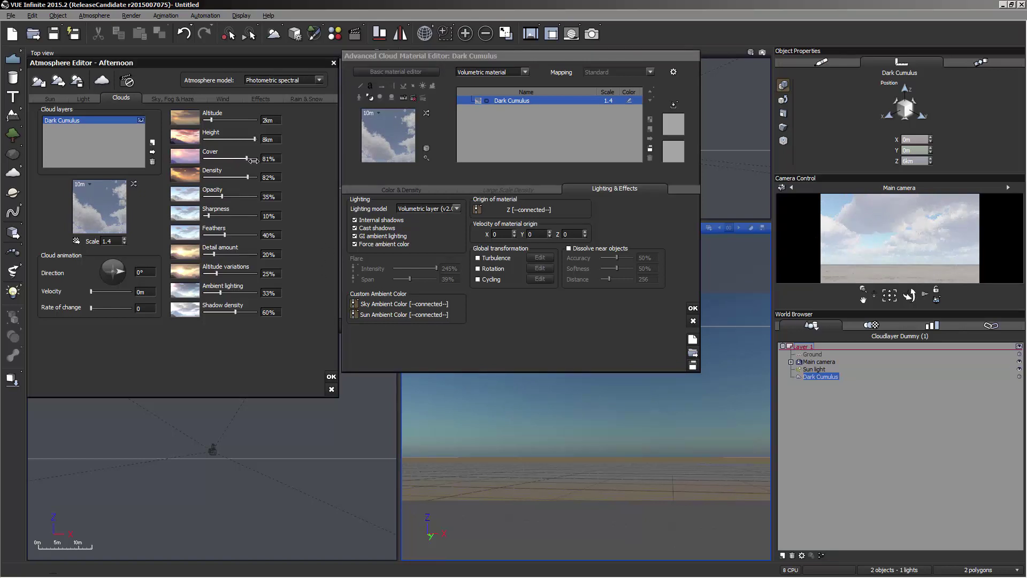
click(894, 227)
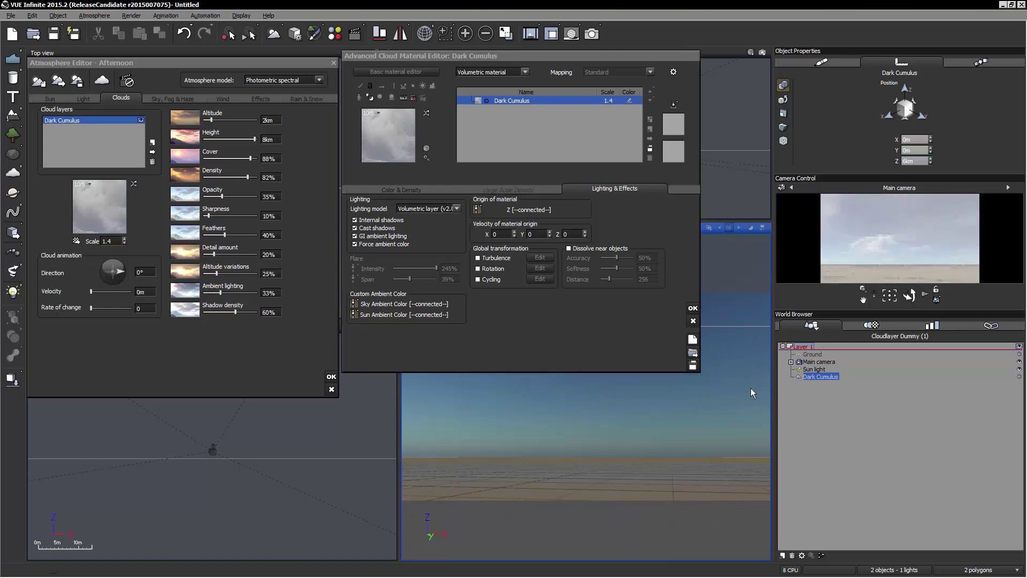
click(692, 308)
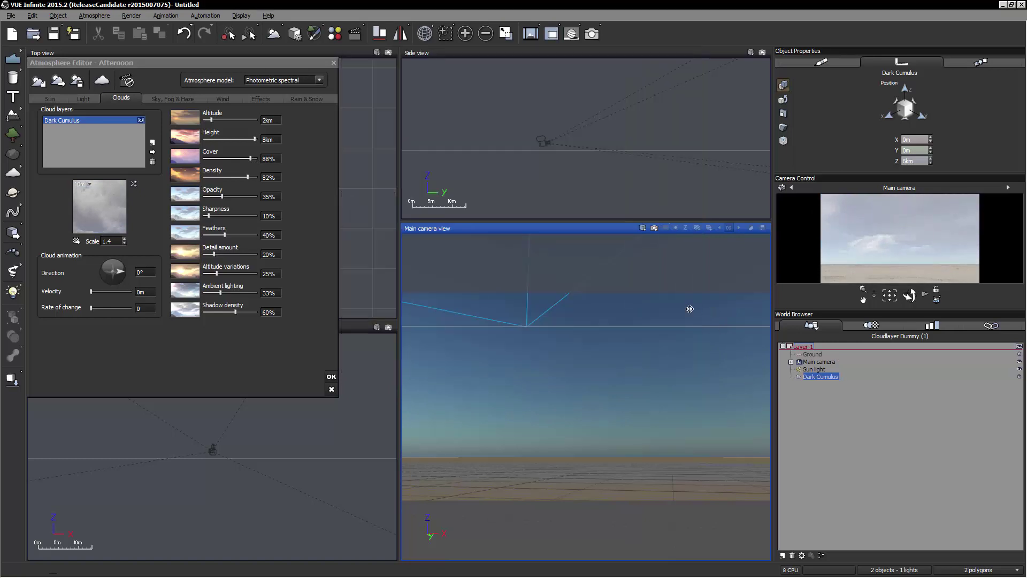
click(331, 376)
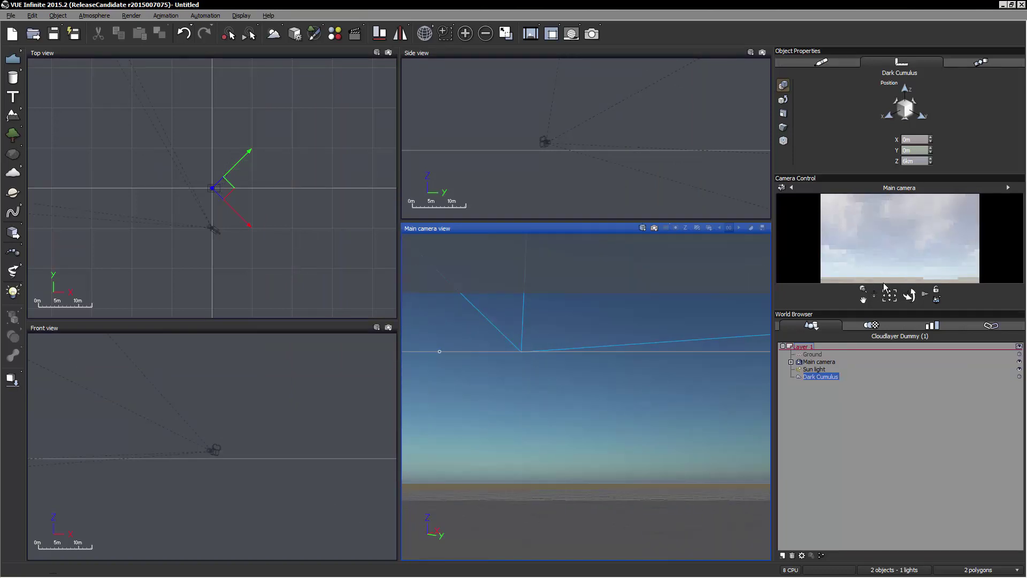
Disable gamma correction in the main camera's options and aim the camera at the clouds above the horizon.
right_drag(637, 396, 779, 360)
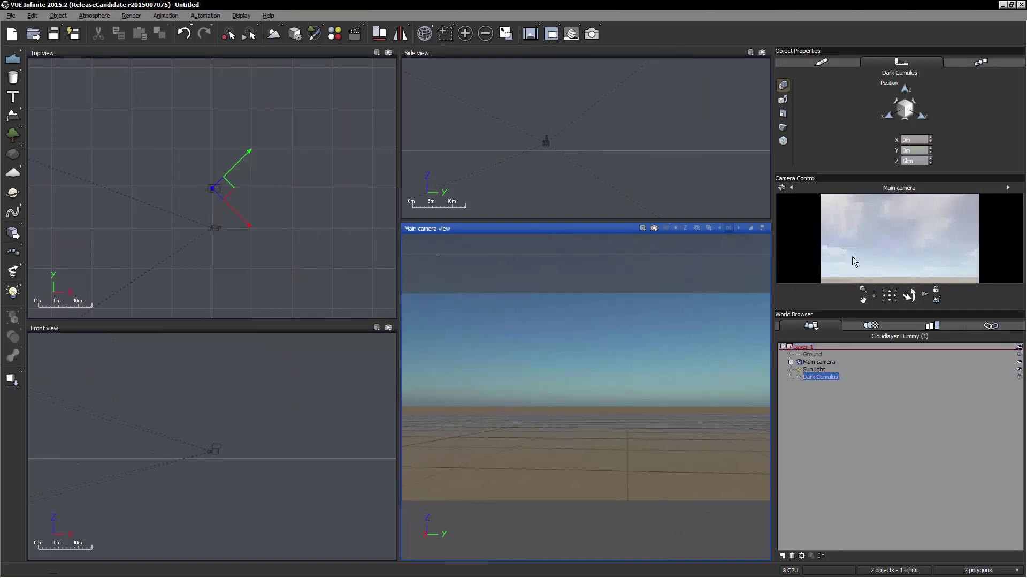
double_click(818, 362)
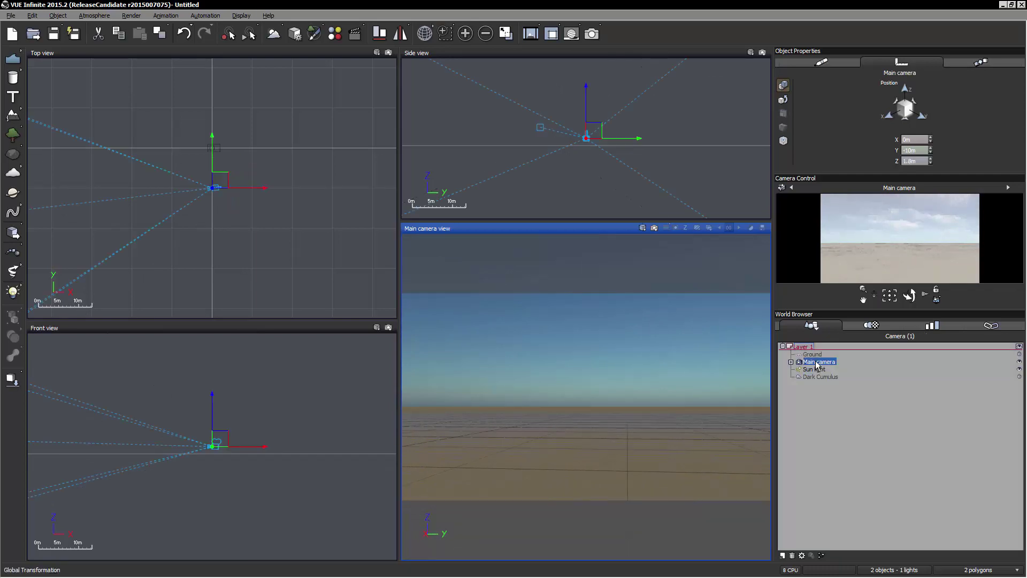
click(192, 187)
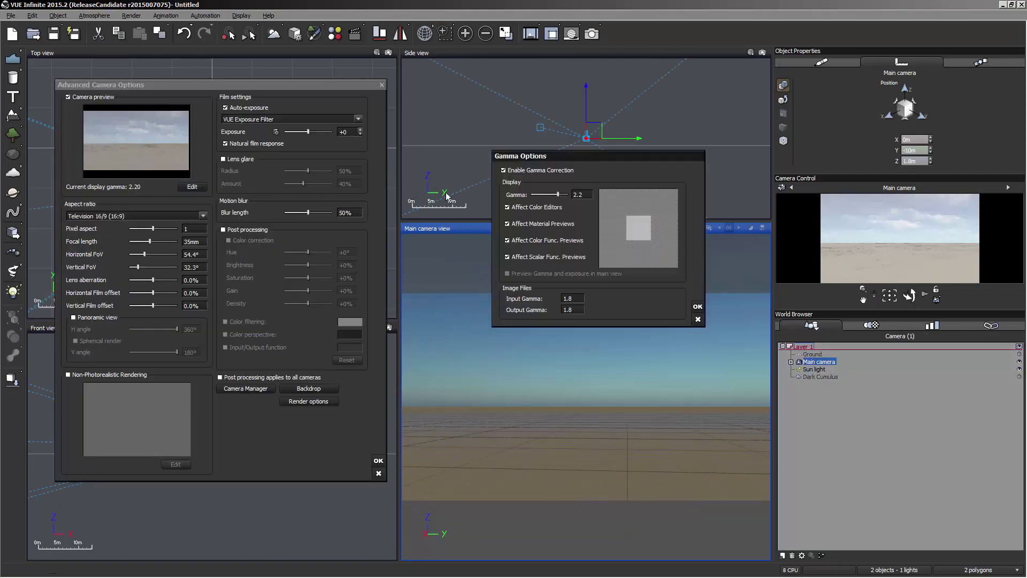
click(504, 170)
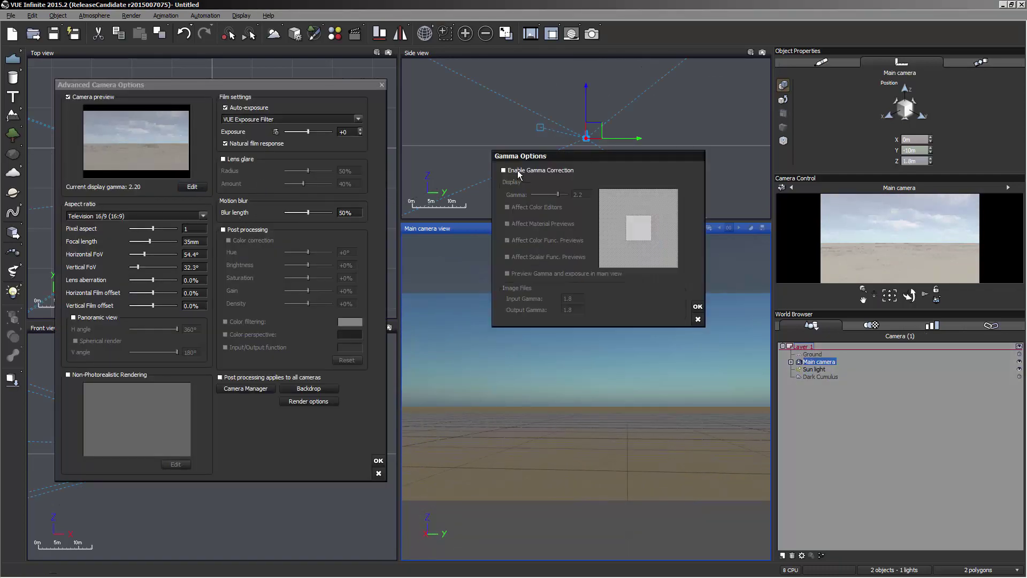
click(697, 307)
click(378, 461)
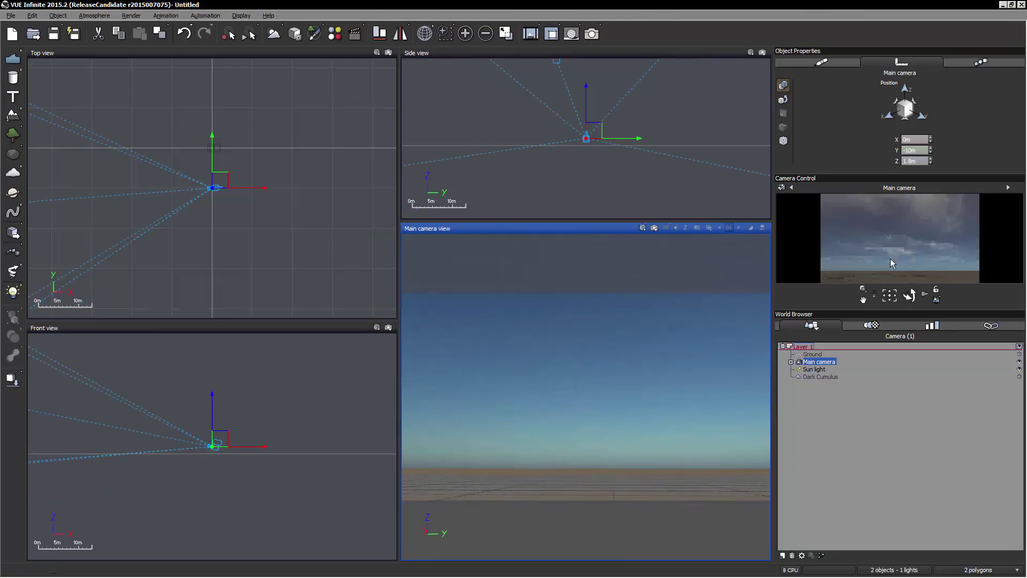
right_drag(599, 339, 873, 220)
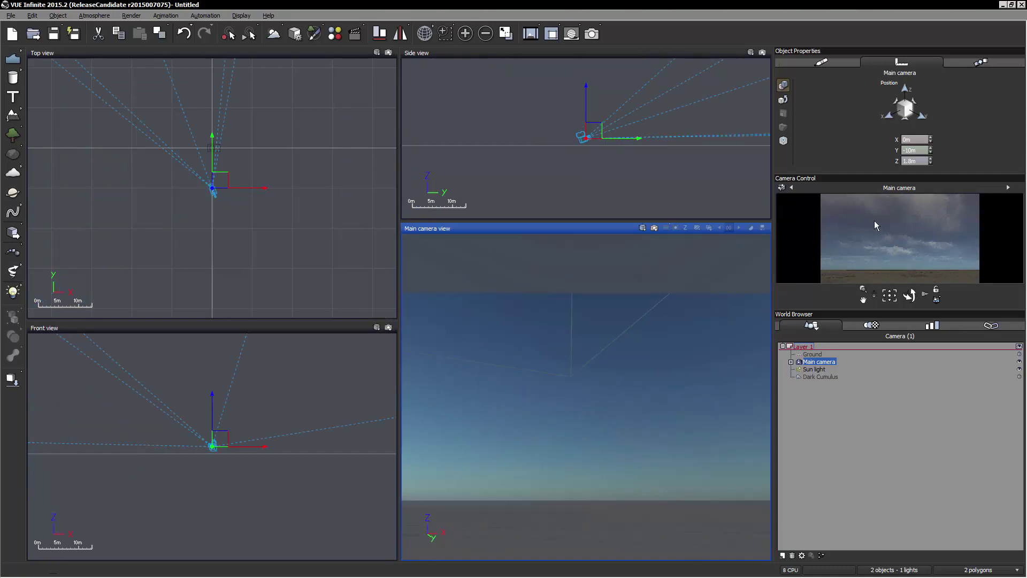
right_drag(704, 362, 598, 306)
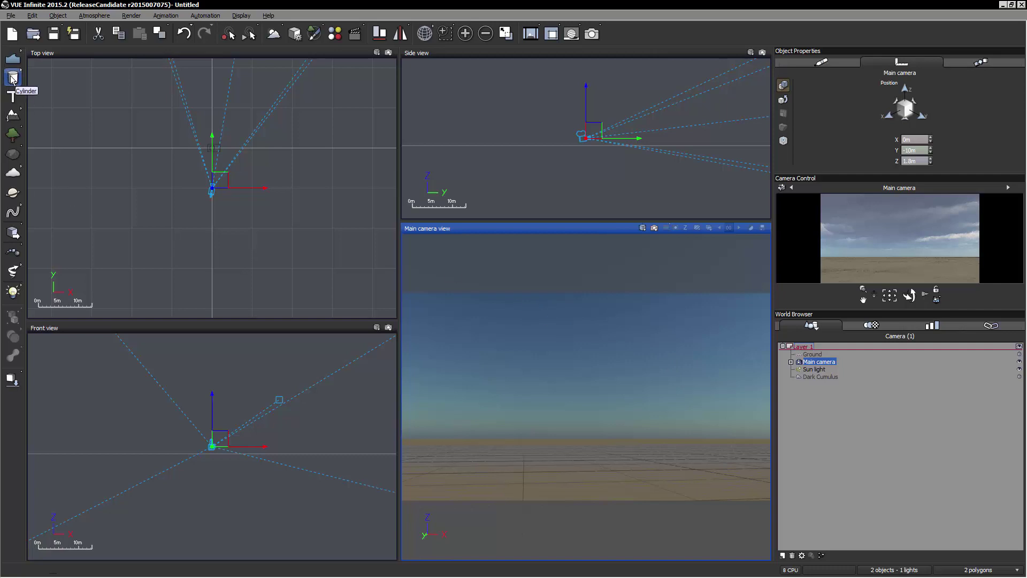
Add a cube to the scene, move it into a new layer and hide it.
drag(13, 79, 70, 86)
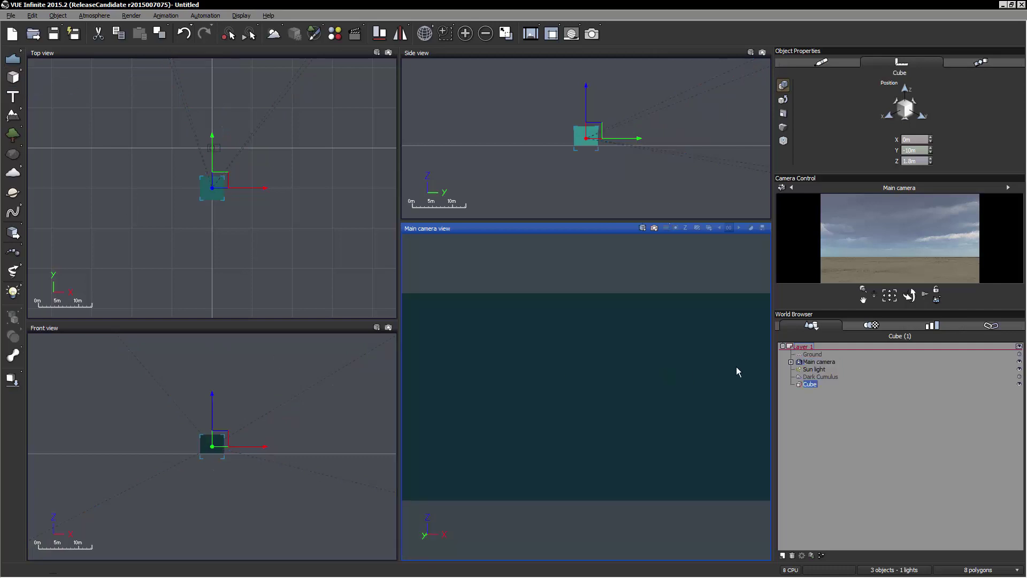
click(782, 556)
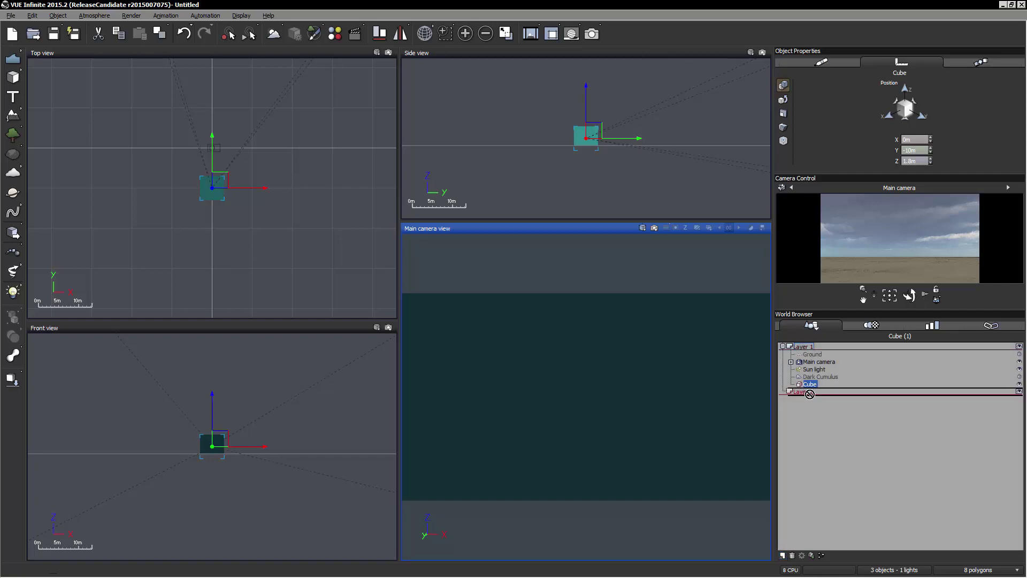
drag(809, 394, 808, 394)
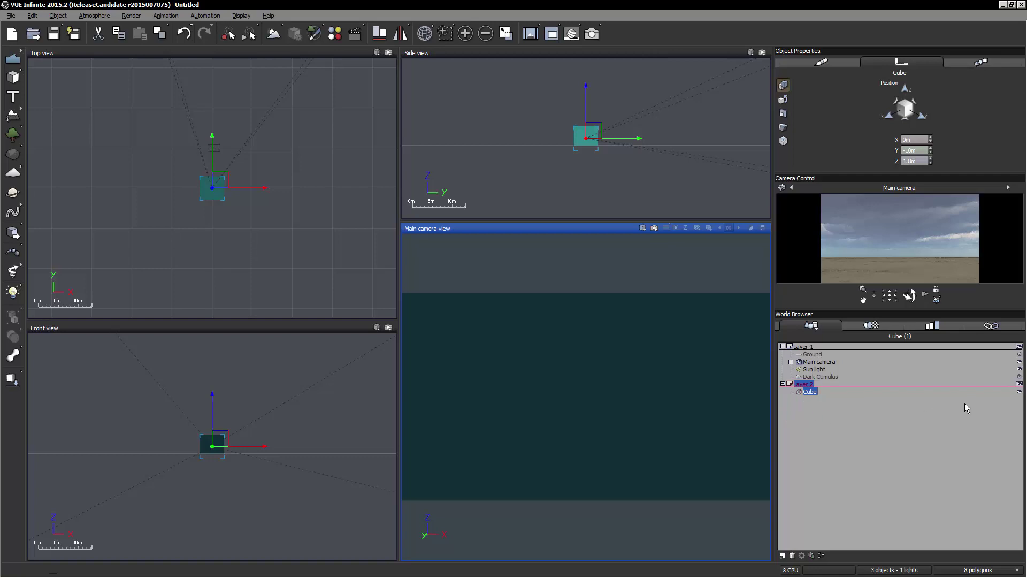
click(1019, 392)
click(919, 410)
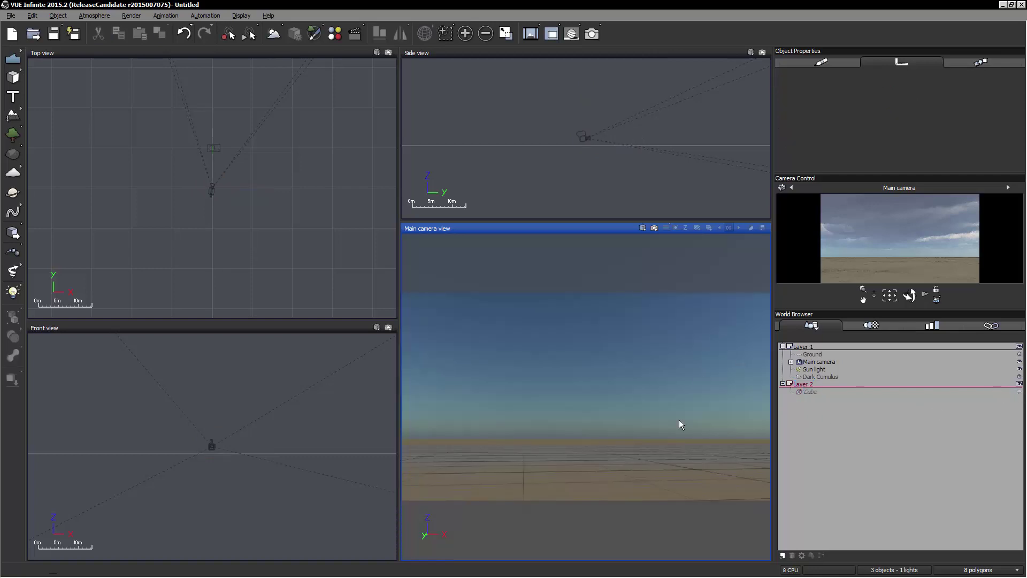
Move the hidden cube away from the camera to about X -12.67 m, Y 20.4 m, Z 21.267 m.
click(809, 392)
right_drag(187, 205, 231, 305)
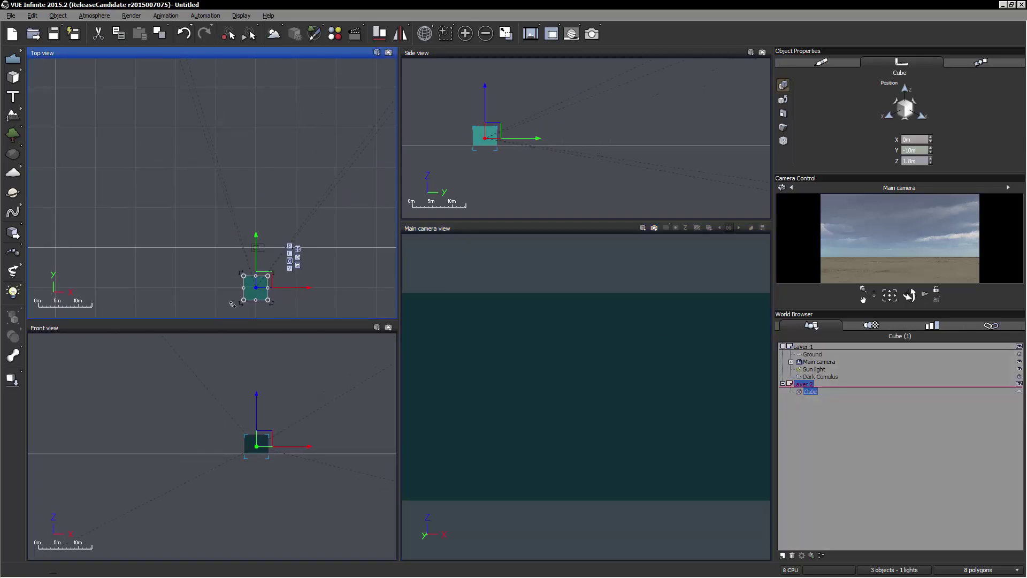
drag(257, 290, 238, 163)
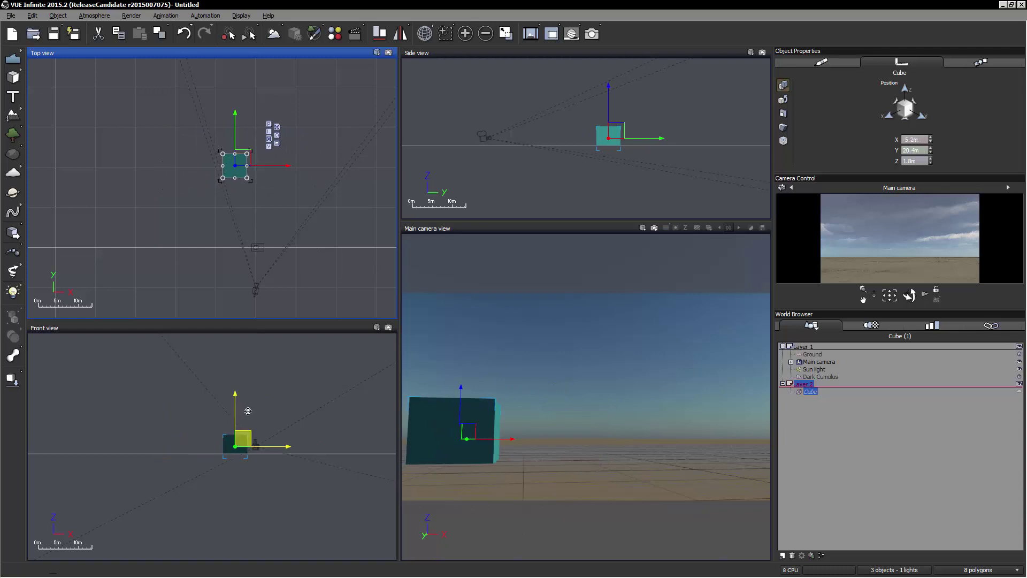
drag(248, 411, 214, 358)
right_drag(268, 378, 263, 483)
scroll(264, 483, down, 10)
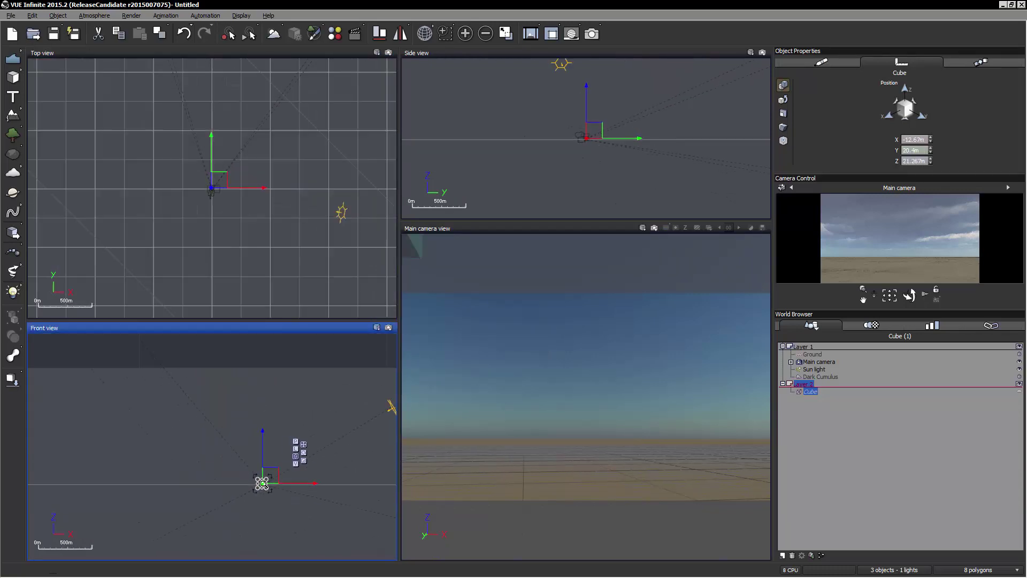
Enlarge the cube to about 216 m and raise it above the cloud layer to about Z 11.7 km.
scroll(262, 484, down, 6)
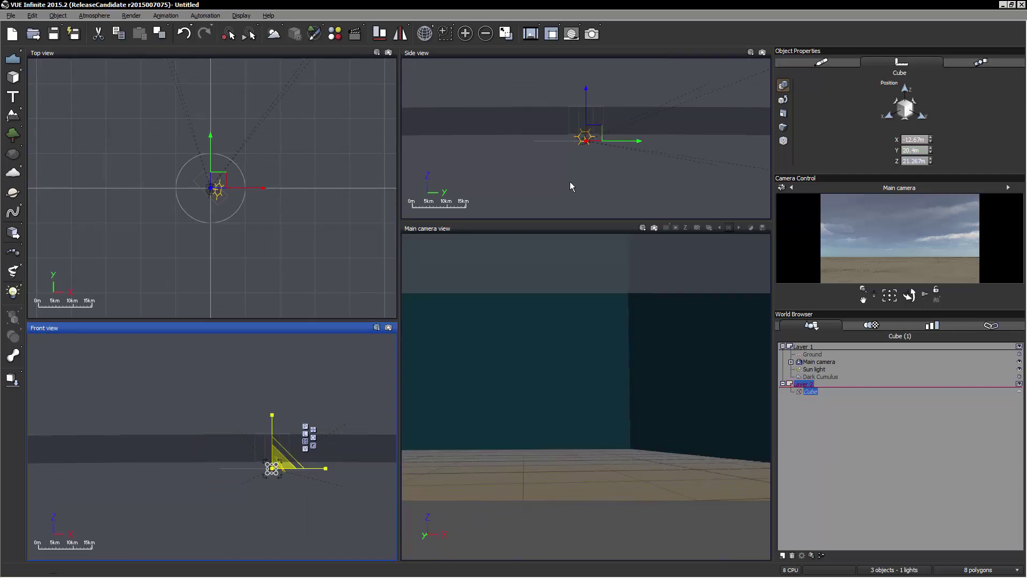
right_drag(304, 411, 272, 405)
right_drag(256, 219, 276, 237)
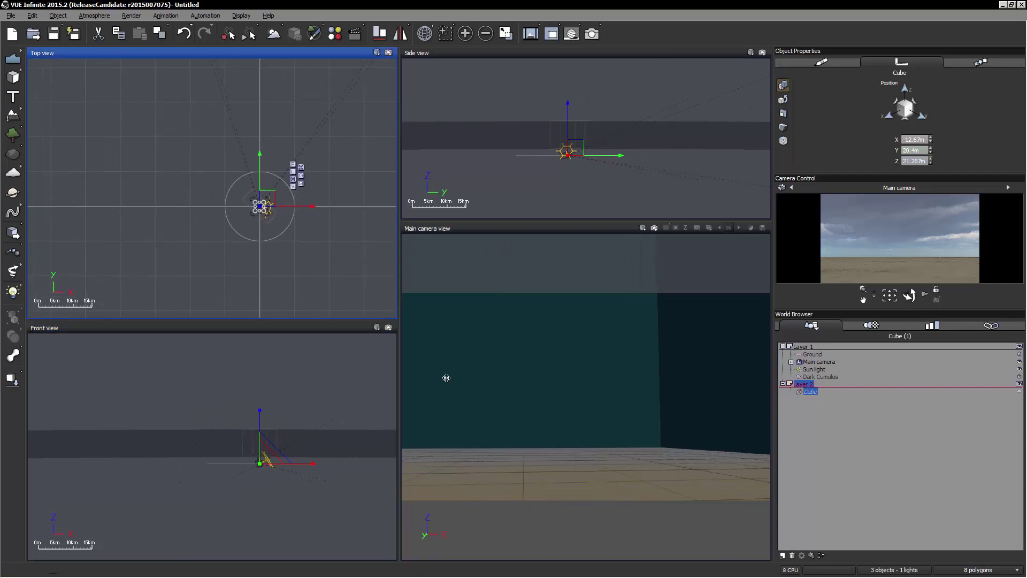
right_drag(539, 326, 565, 316)
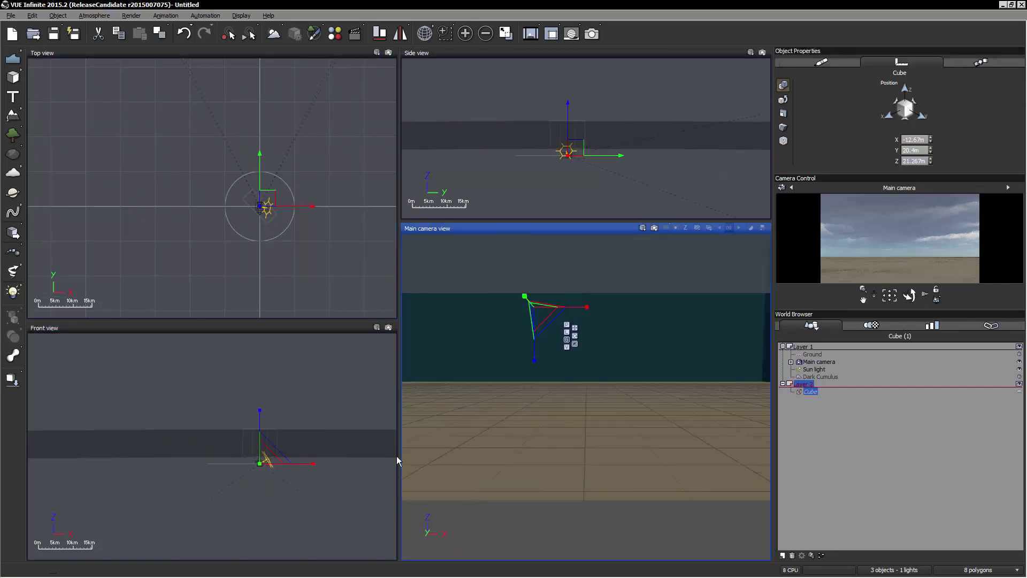
right_drag(381, 449, 352, 425)
drag(244, 427, 244, 387)
right_drag(294, 401, 344, 435)
scroll(319, 447, up, 3)
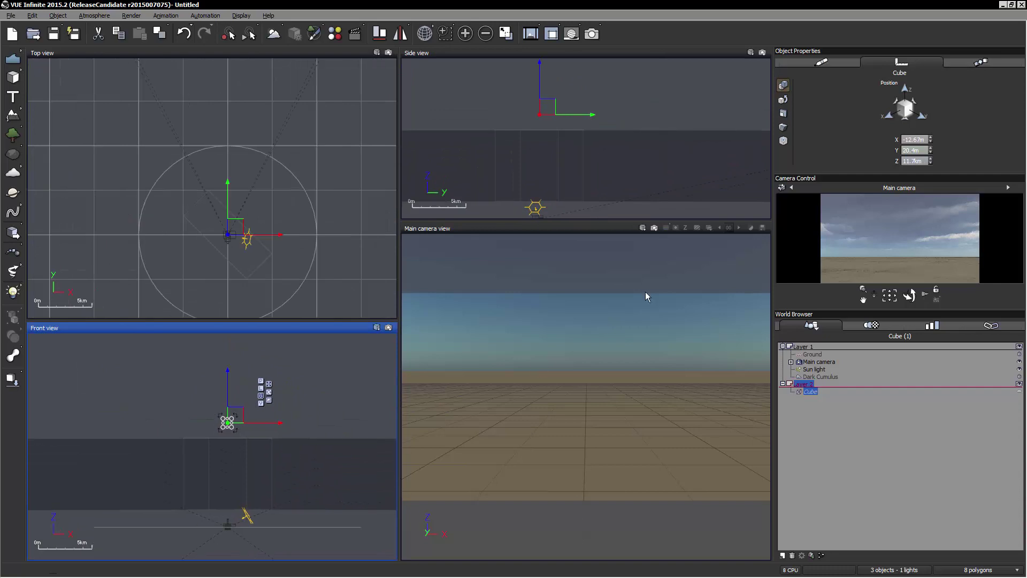
Set the cube's size to 2 km along the X, Y and Z axes.
click(783, 114)
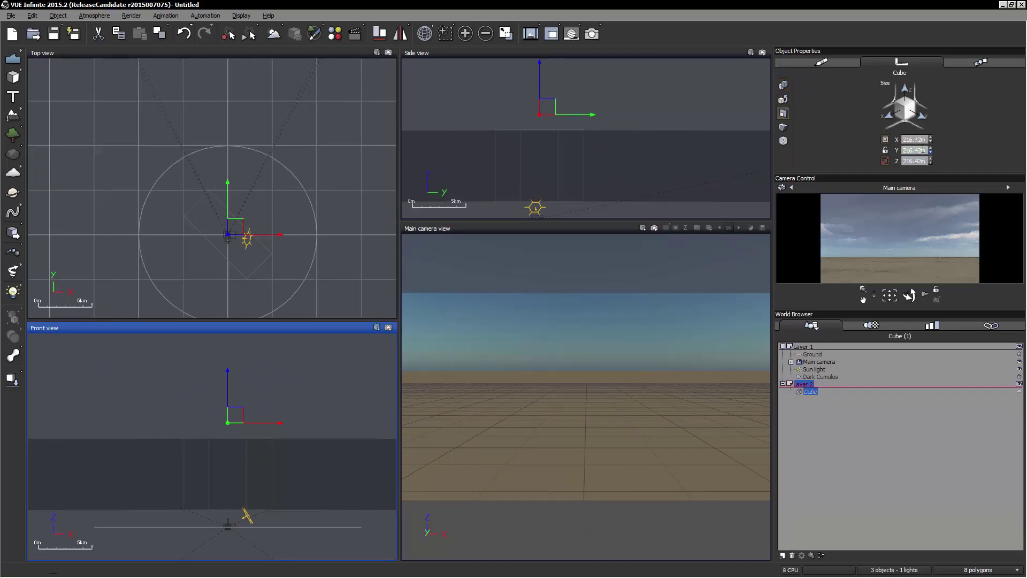
click(916, 139)
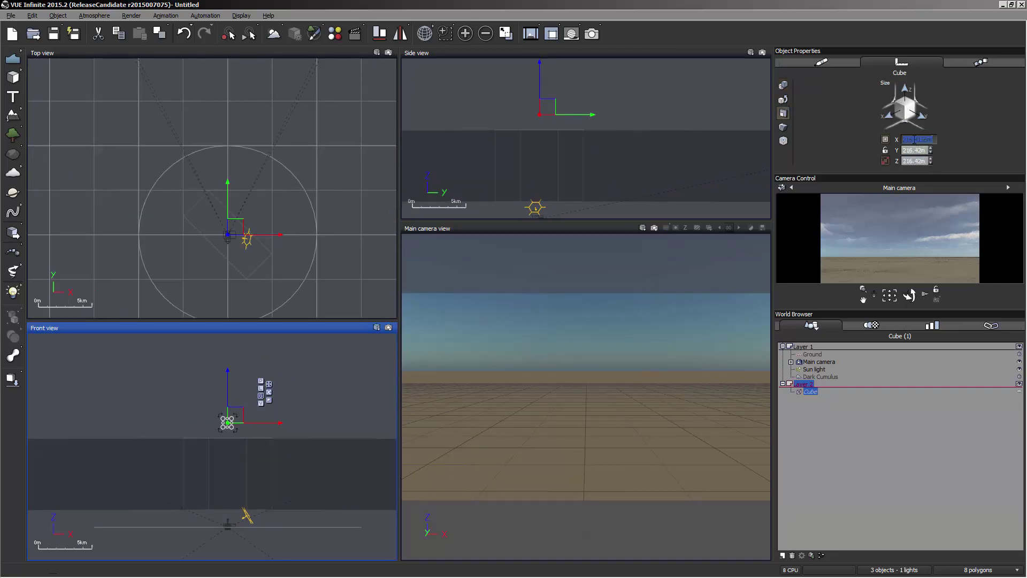
text(2km)
key(Return)
click(916, 150)
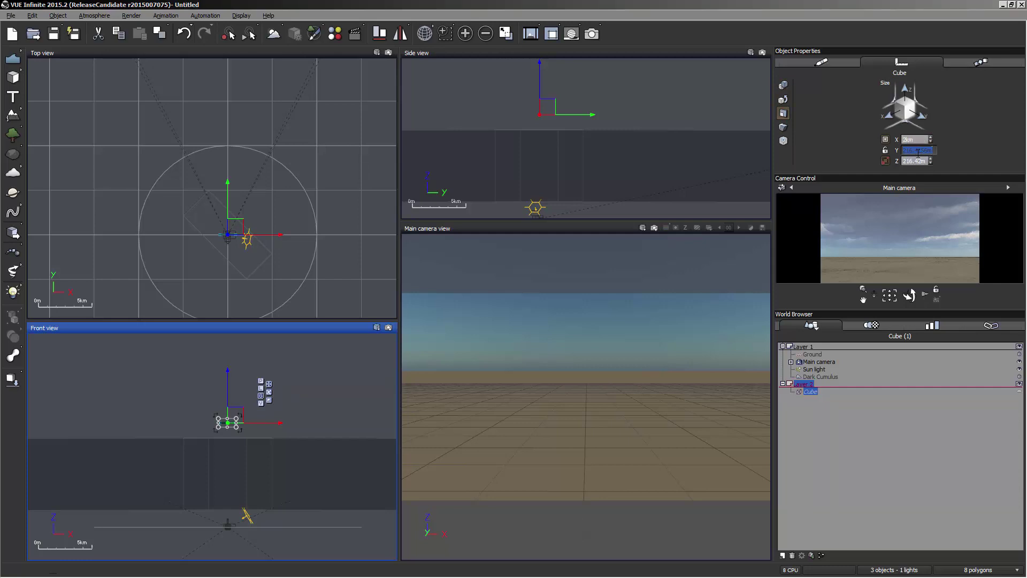
text(2km)
key(Return)
click(918, 160)
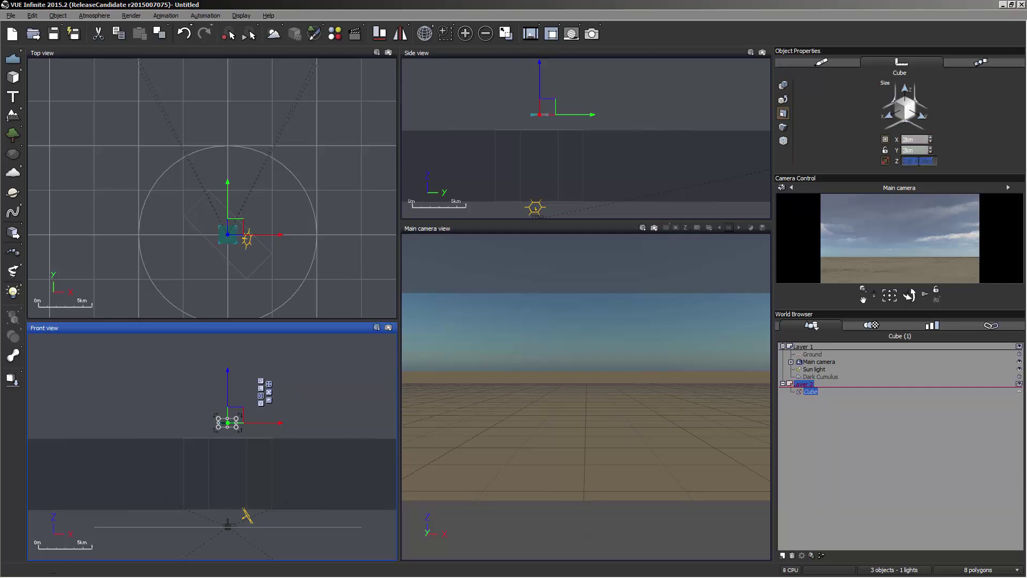
text(2km)
key(Return)
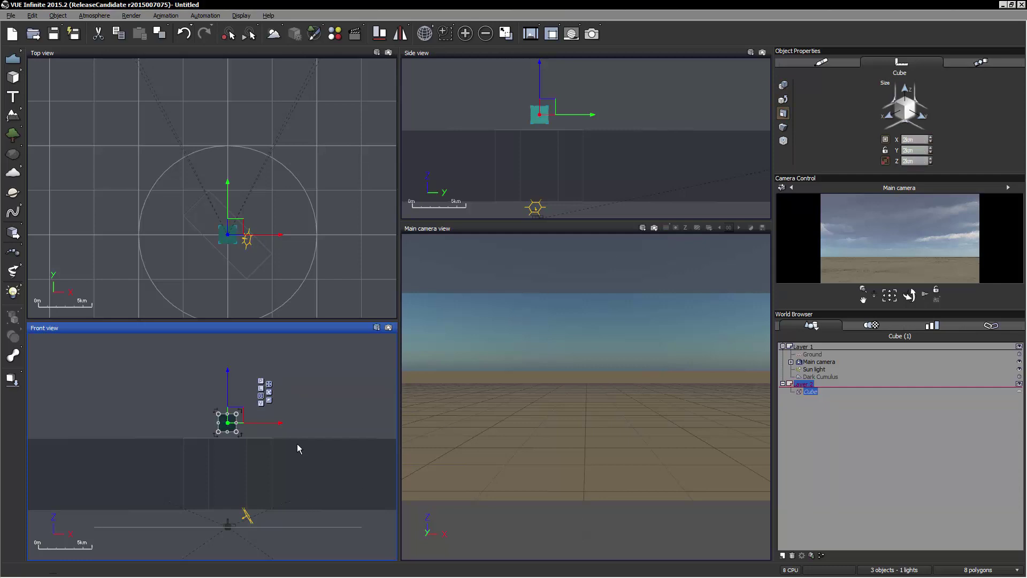
Open the Dark Cumulus layer's Sky Ambient Color function for editing.
click(819, 378)
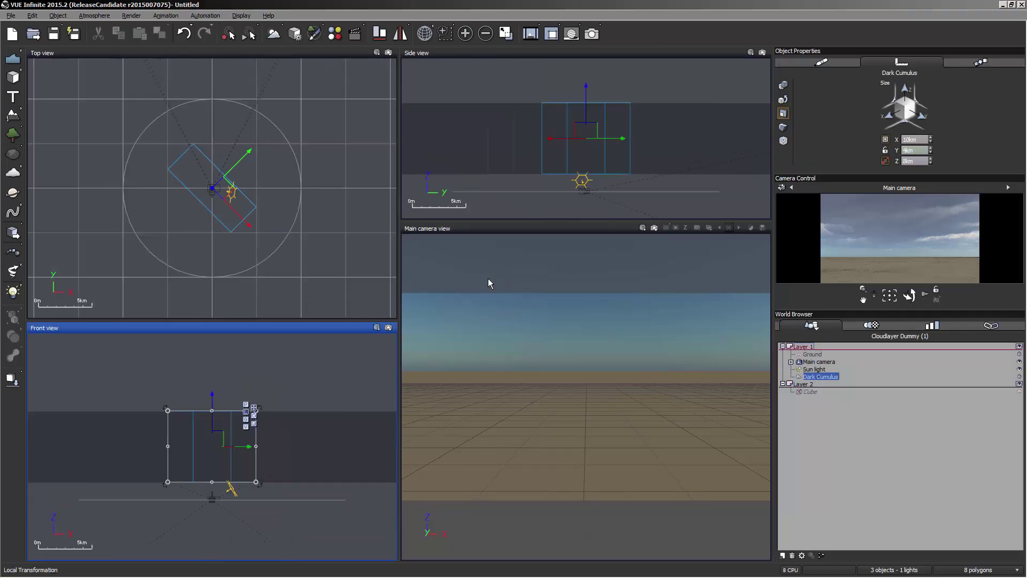
key(F4)
right_click(91, 192)
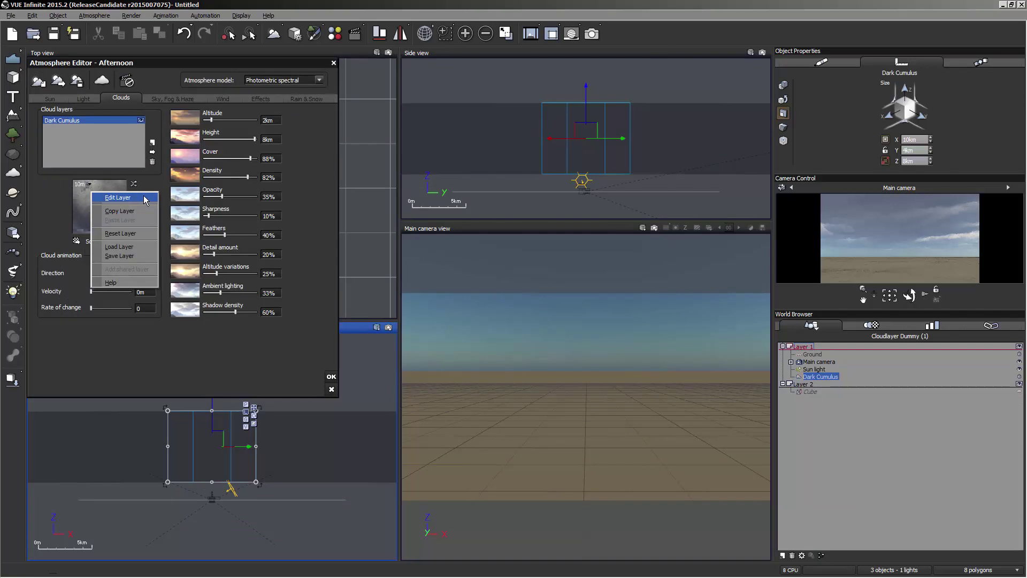
click(118, 198)
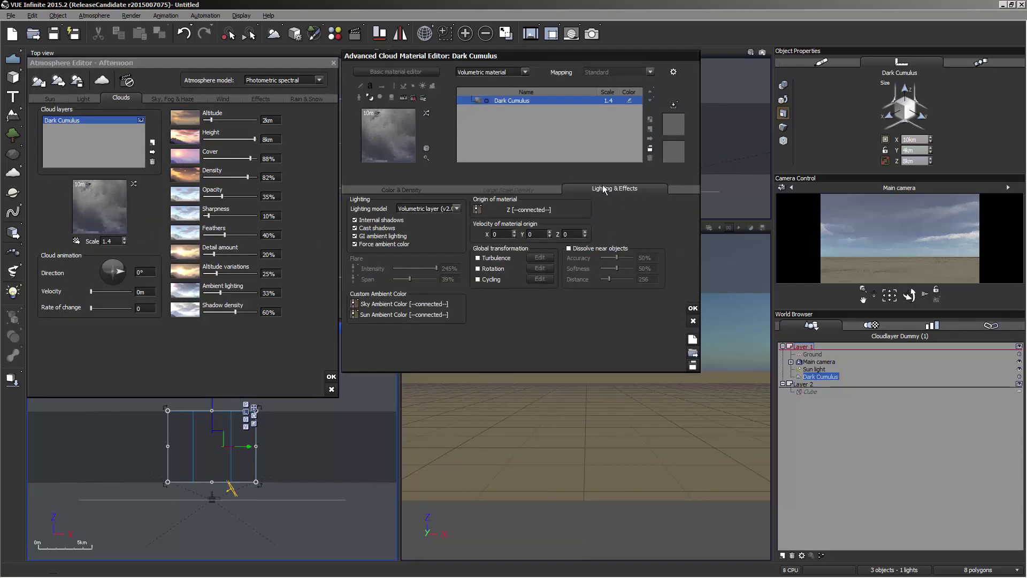
click(354, 307)
click(385, 319)
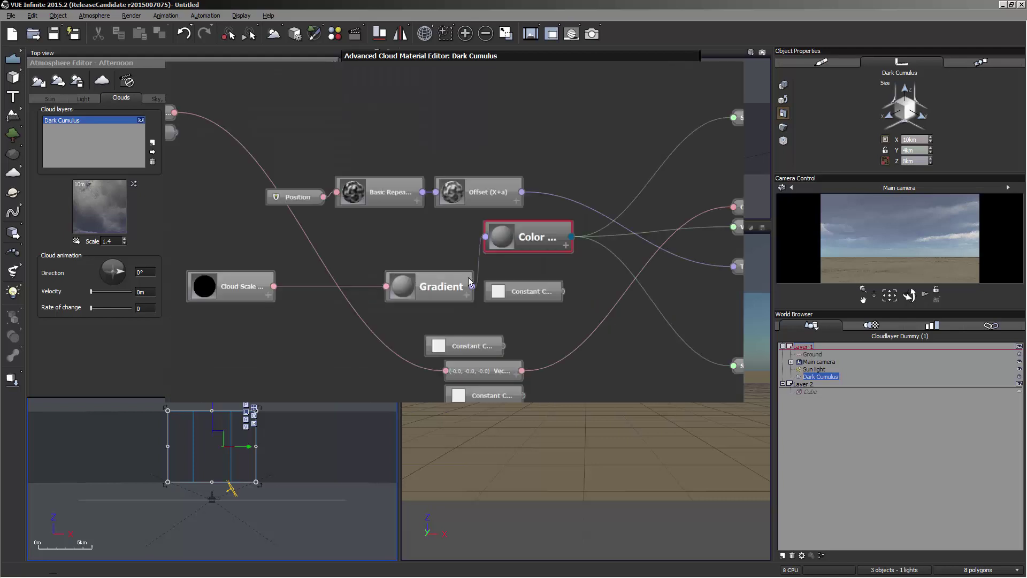
Drive the Cloud Scale Matcher node's Position input from Cube / Position.
middle_drag(428, 308, 604, 219)
click(404, 191)
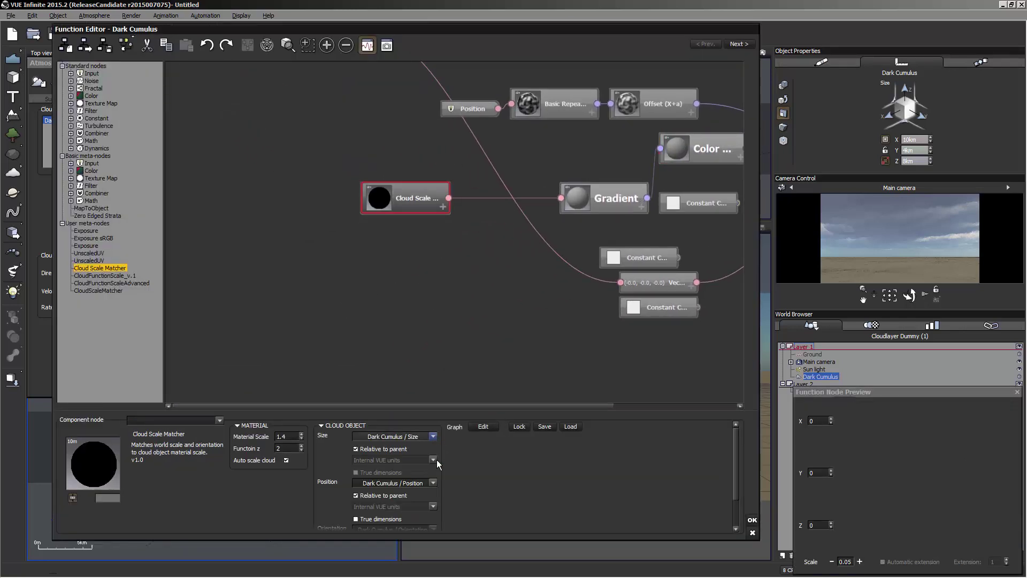
click(433, 482)
mouse_move(374, 571)
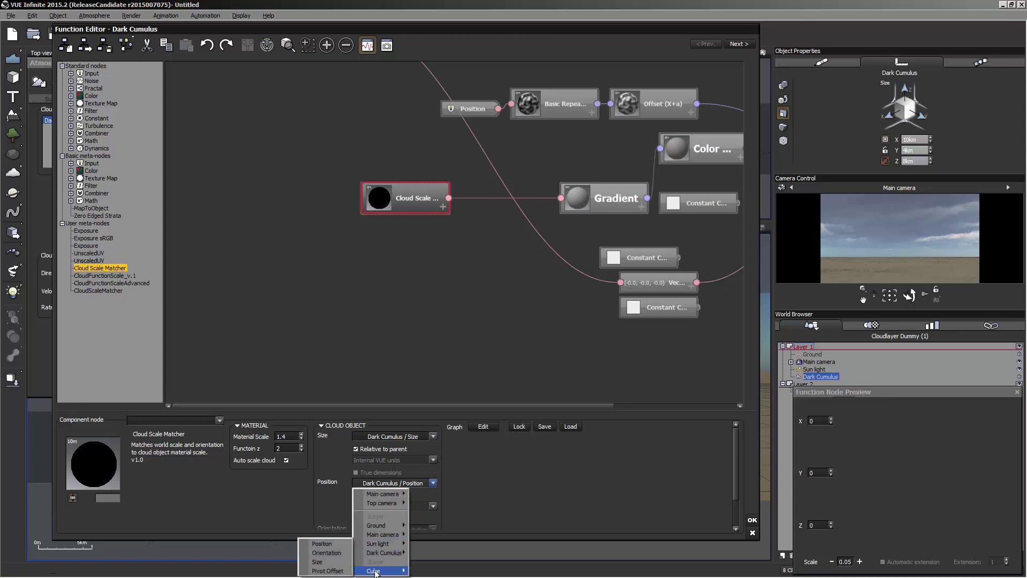
click(322, 543)
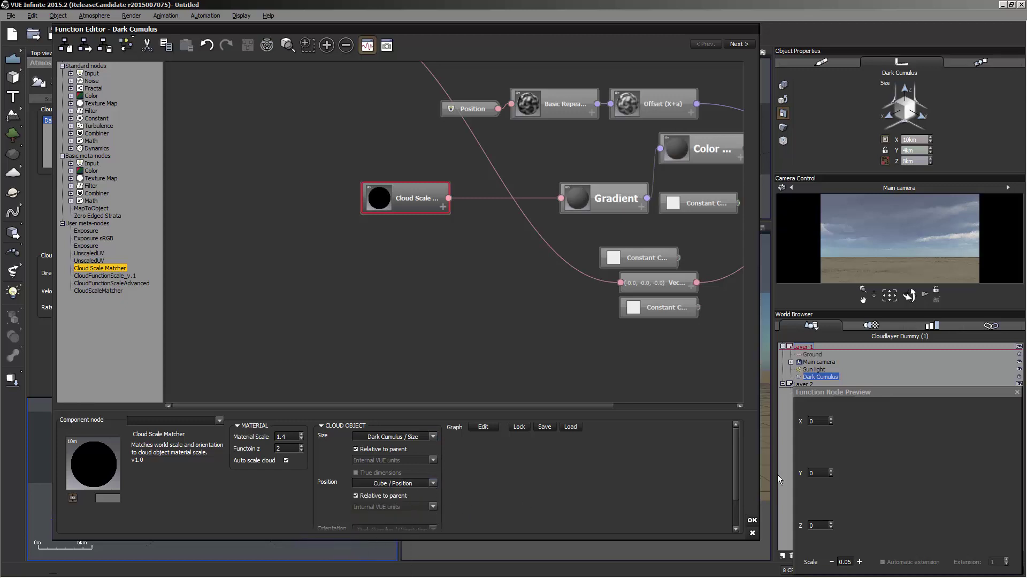
Drive the Cloud Scale Matcher's Orientation input from Cube / Orientation and accept the function, cloud material and atmosphere edits.
drag(737, 464, 737, 489)
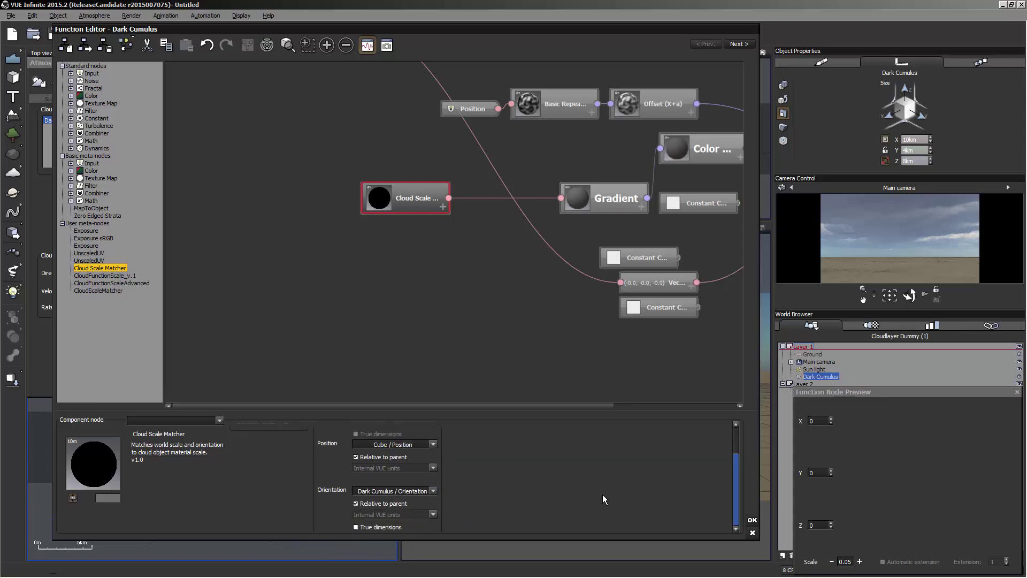
click(433, 491)
mouse_move(374, 490)
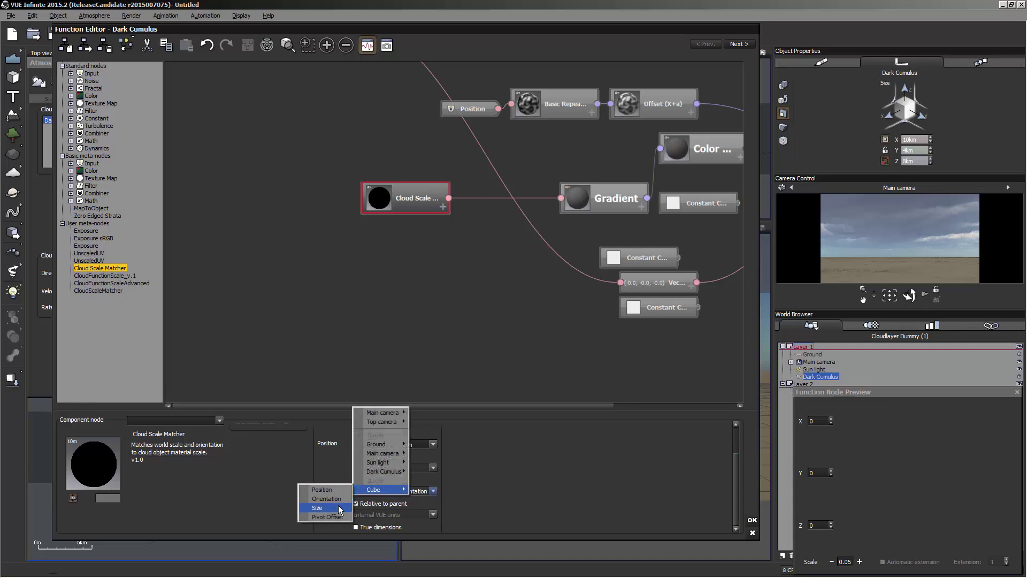
click(328, 498)
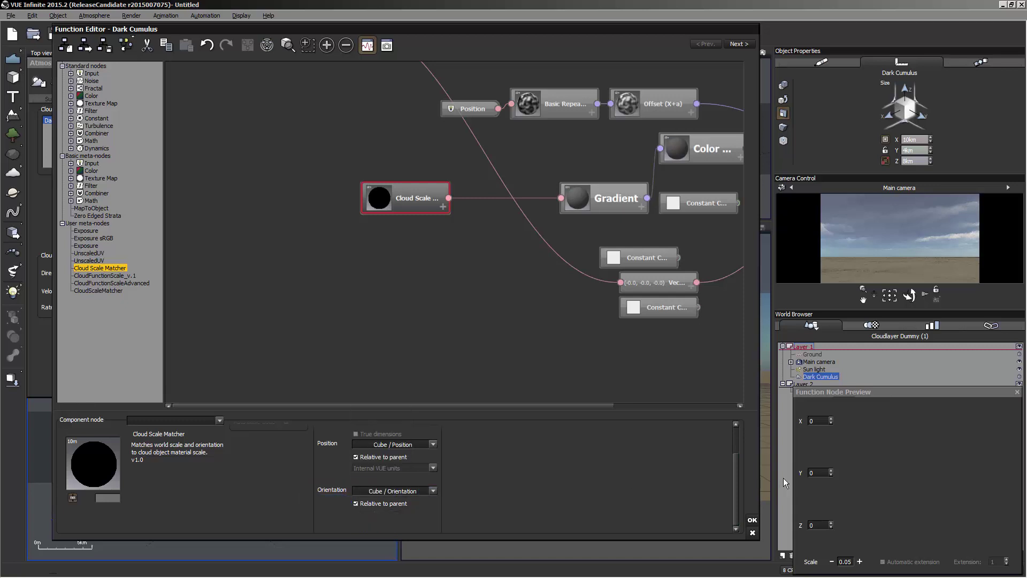
click(753, 520)
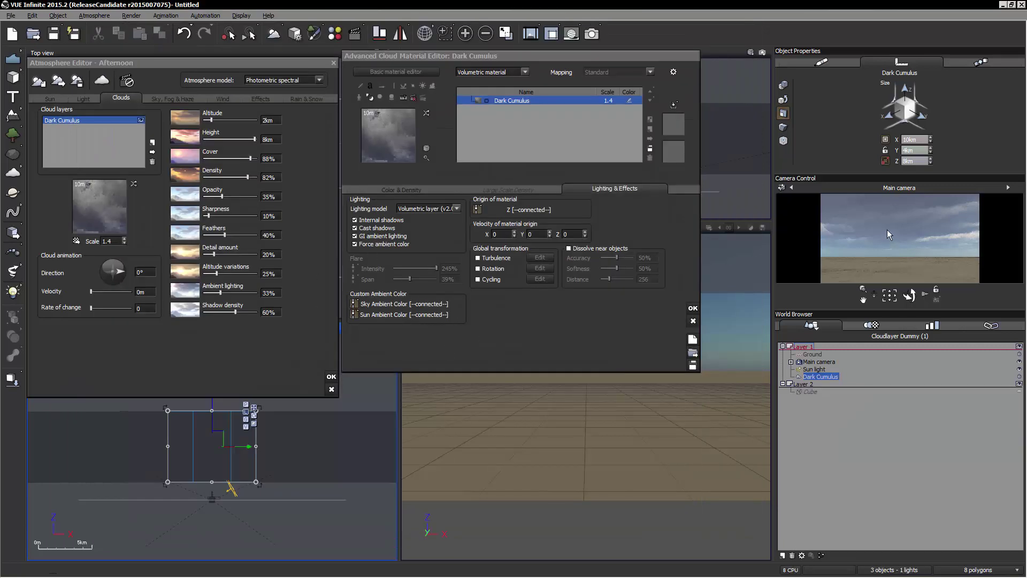
click(693, 308)
click(331, 376)
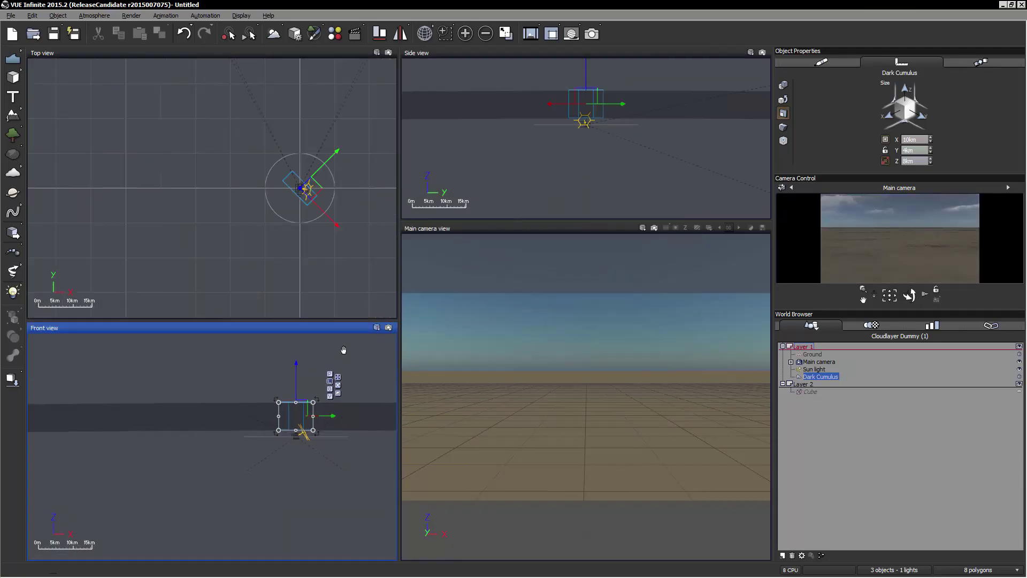
Make the hidden cube in Layer 2 visible and deselect it.
click(811, 392)
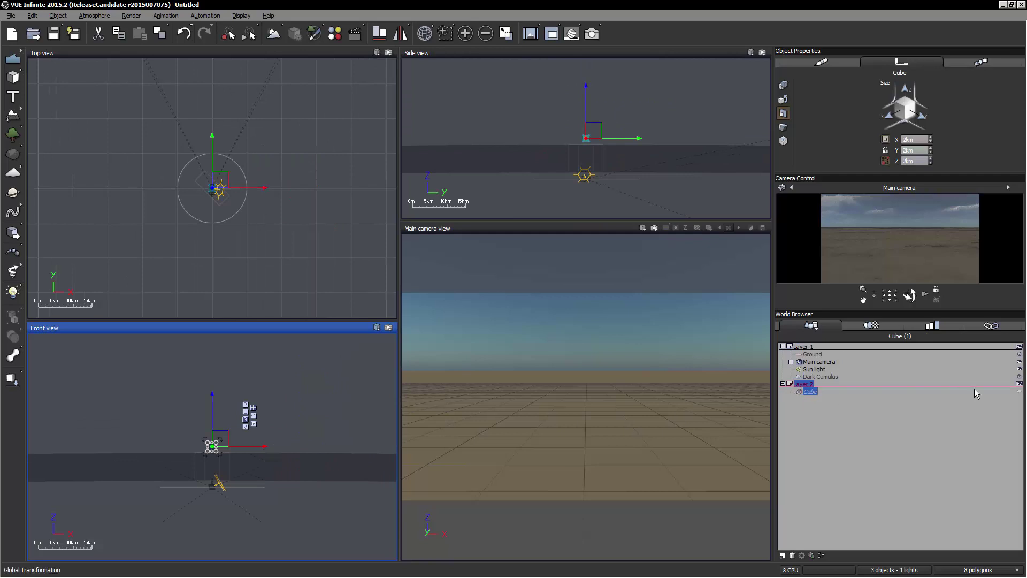
click(1019, 392)
click(292, 419)
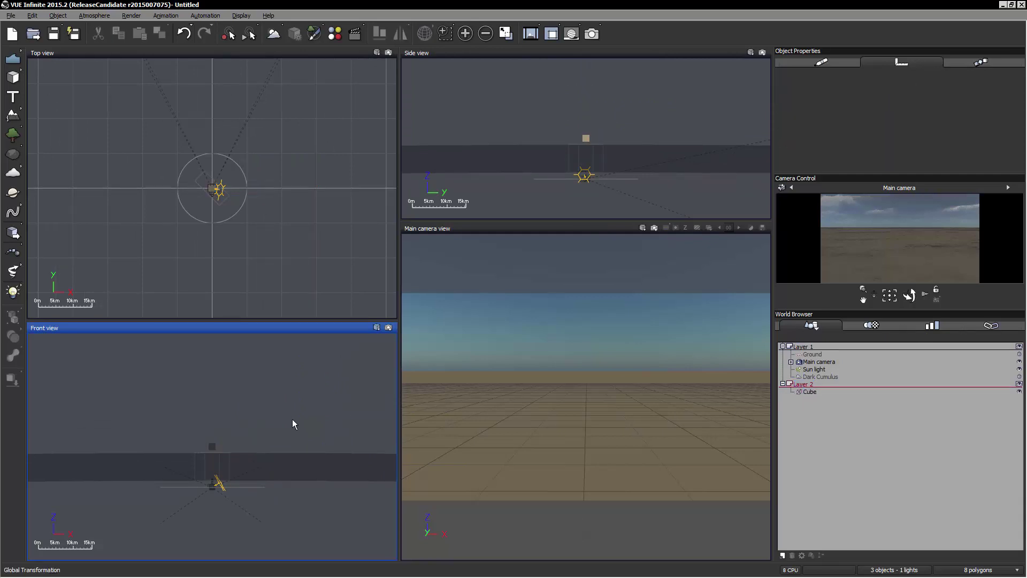
Rotate the cube about 45° around its vertical axis in the top view.
scroll(323, 399, up, 3)
right_drag(272, 422, 218, 421)
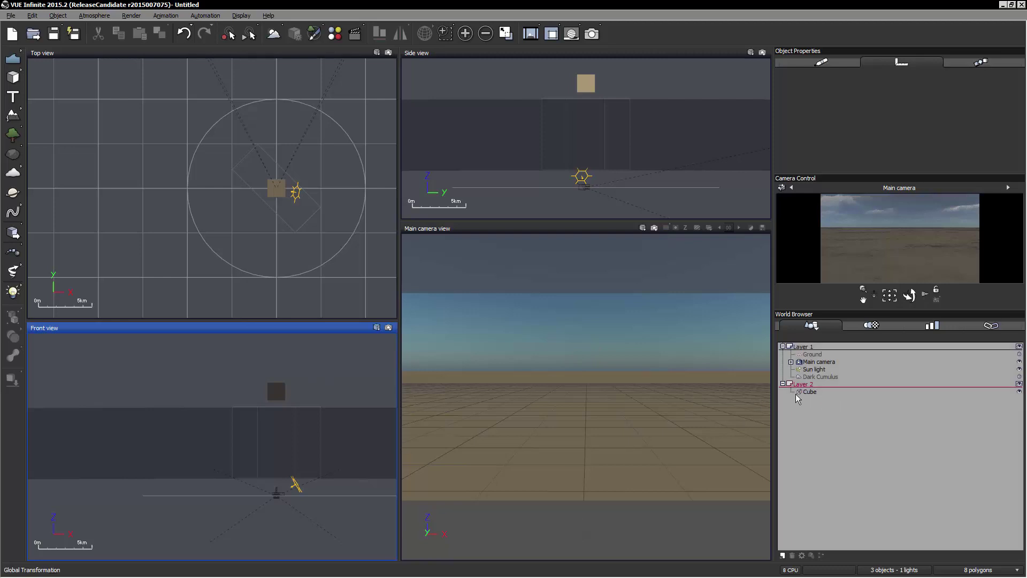
right_drag(245, 366, 219, 378)
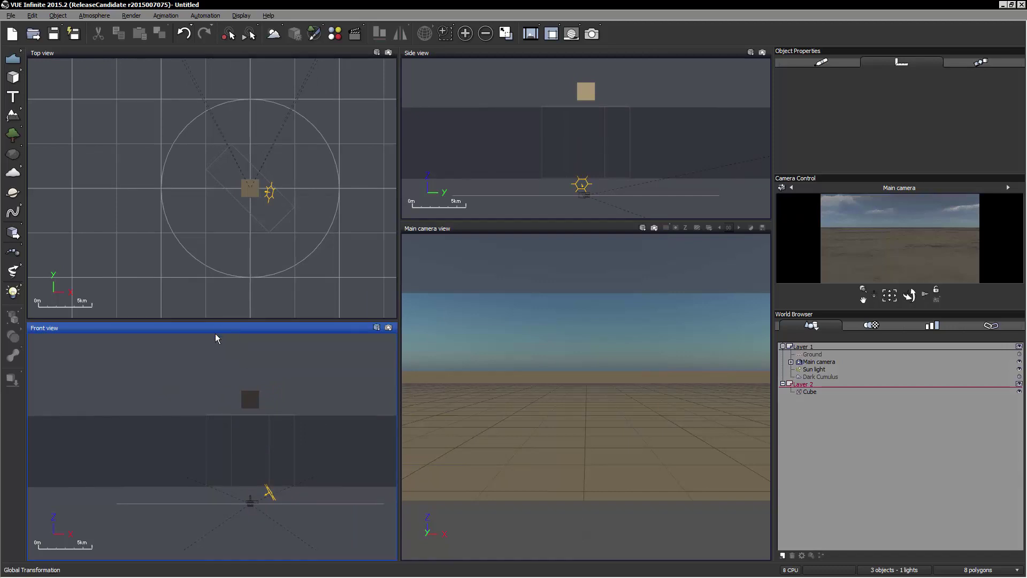
click(810, 392)
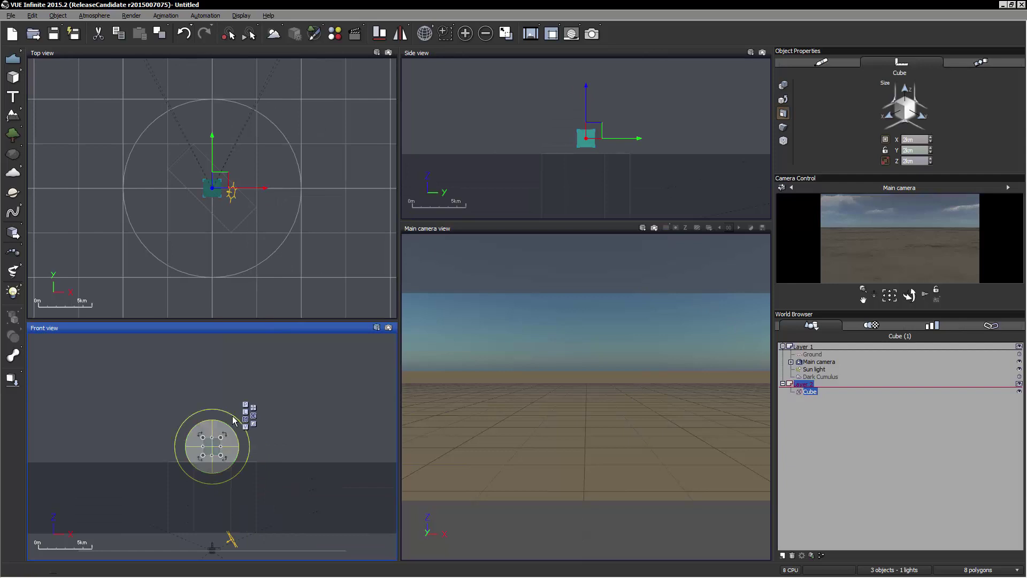
right_drag(250, 212, 293, 198)
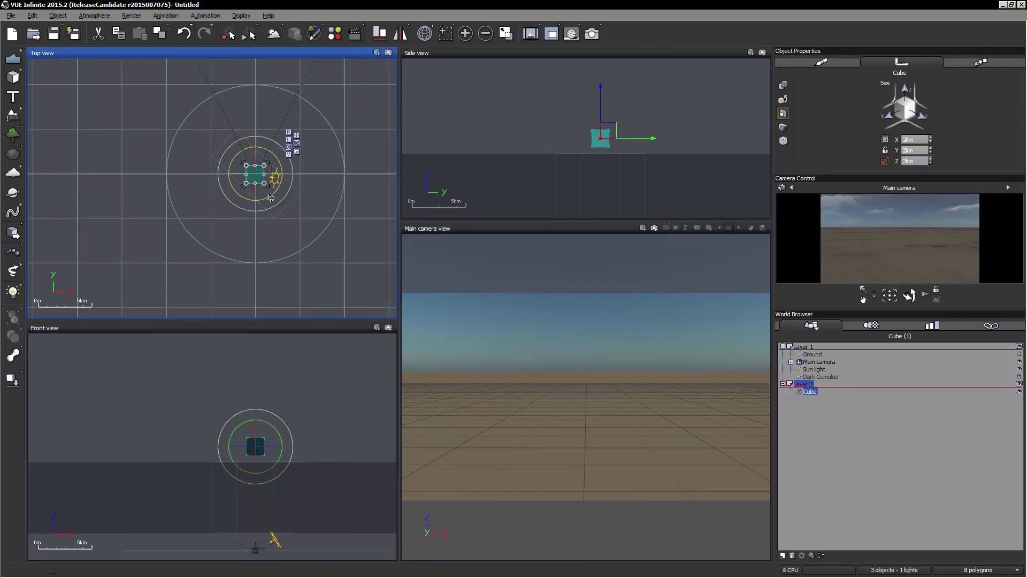
drag(273, 194, 288, 170)
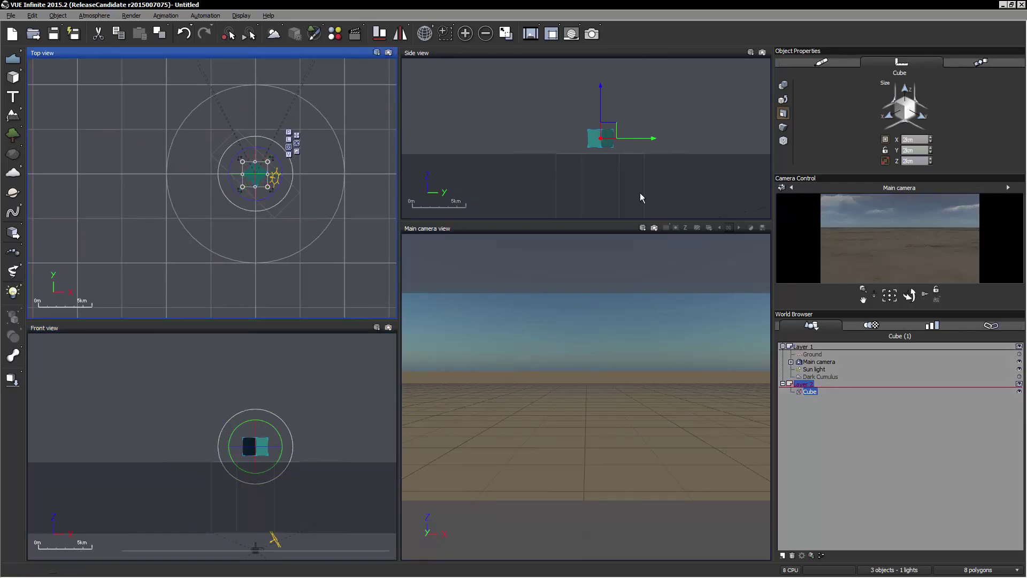
Turn the main camera around and up toward the sky to examine the cloud layer's coloring in the preview.
right_drag(732, 330, 808, 372)
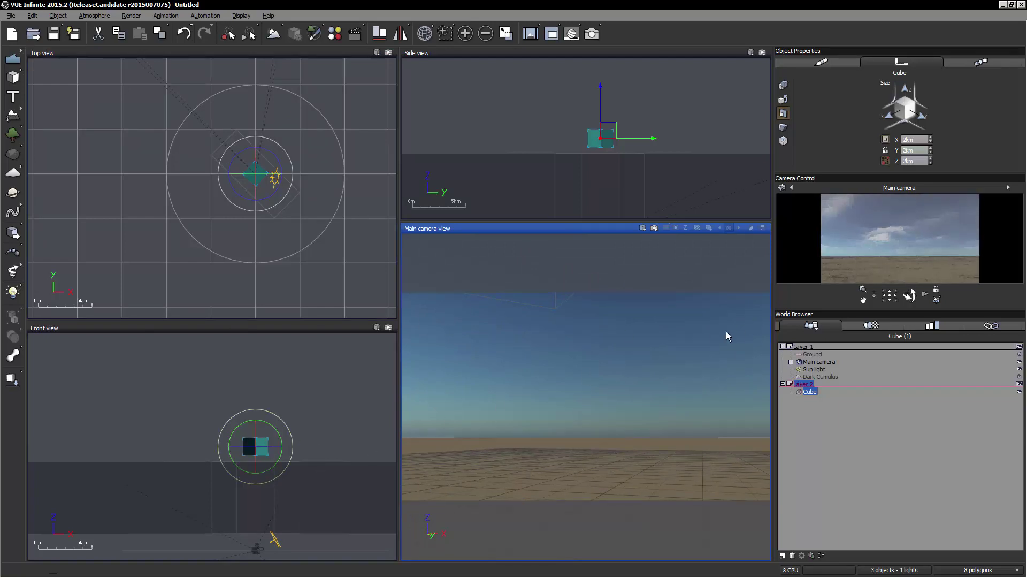
right_drag(643, 340, 666, 335)
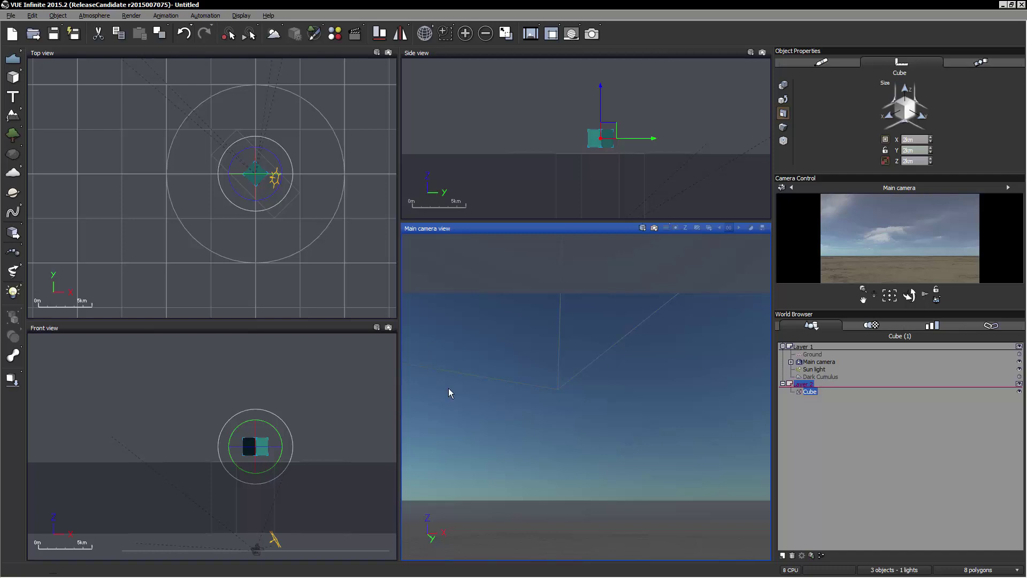
drag(891, 224, 891, 256)
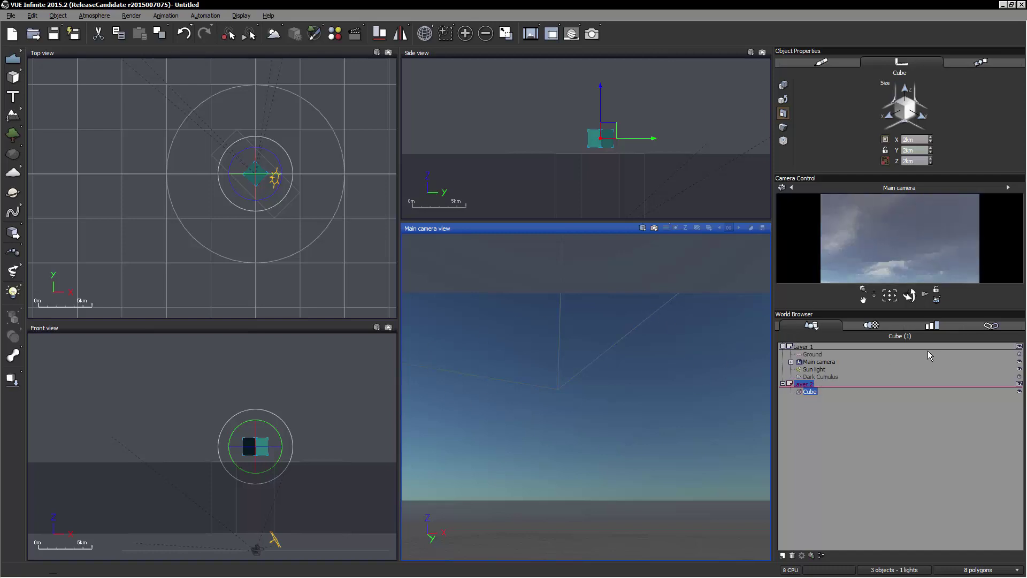
right_drag(657, 345, 764, 331)
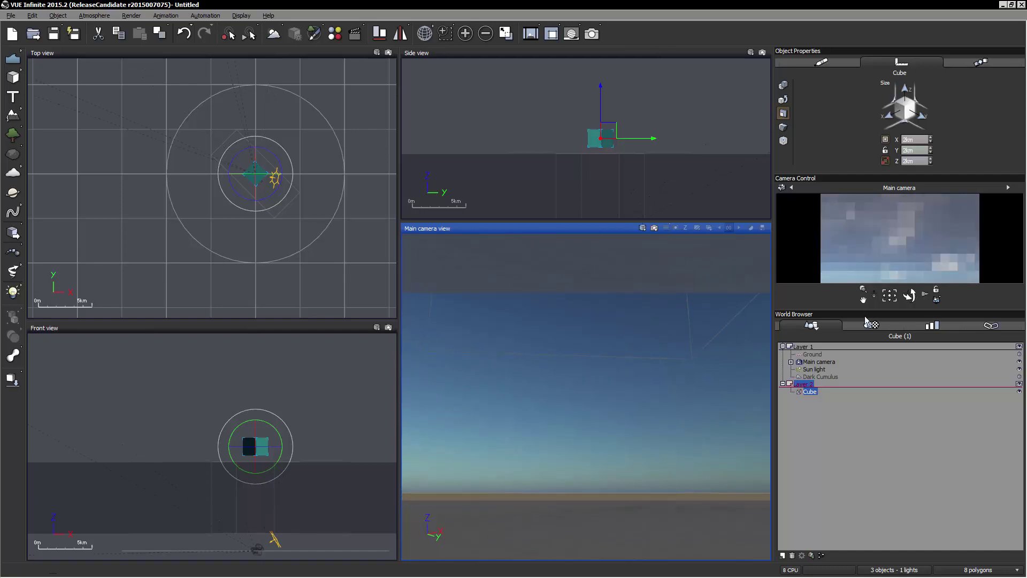